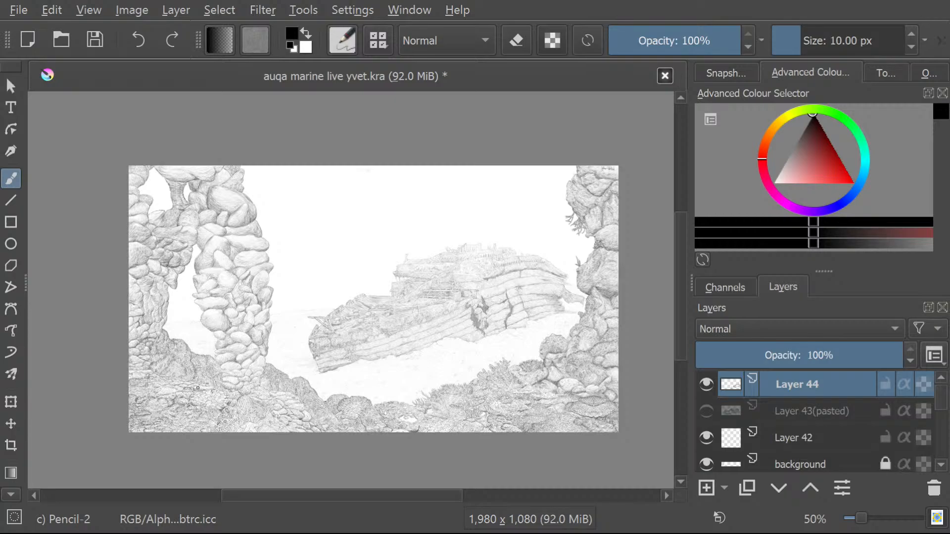
Examine the pencil texture of the rocks and coral at the drawing's lower-left foreground, close up and as part of the whole scene.
scroll(195, 418, up, 2)
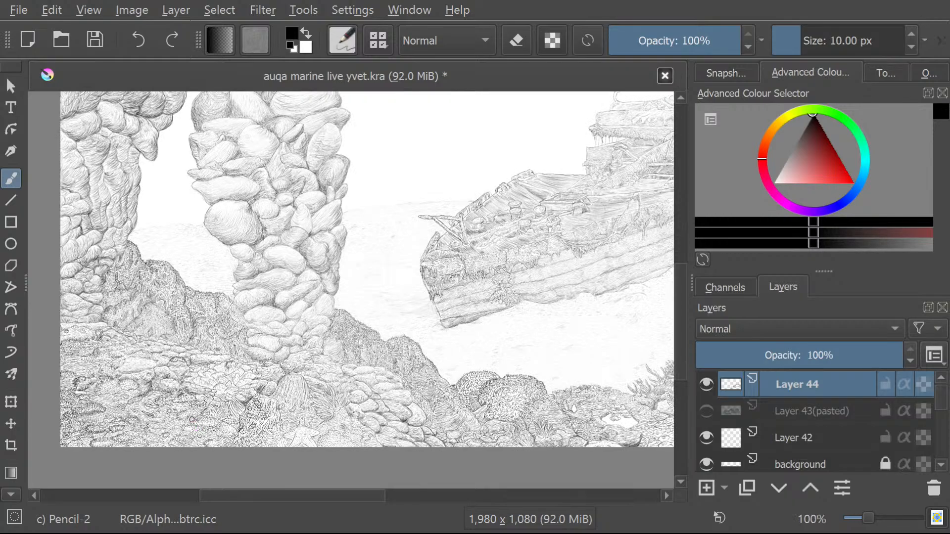
scroll(192, 419, up, 1)
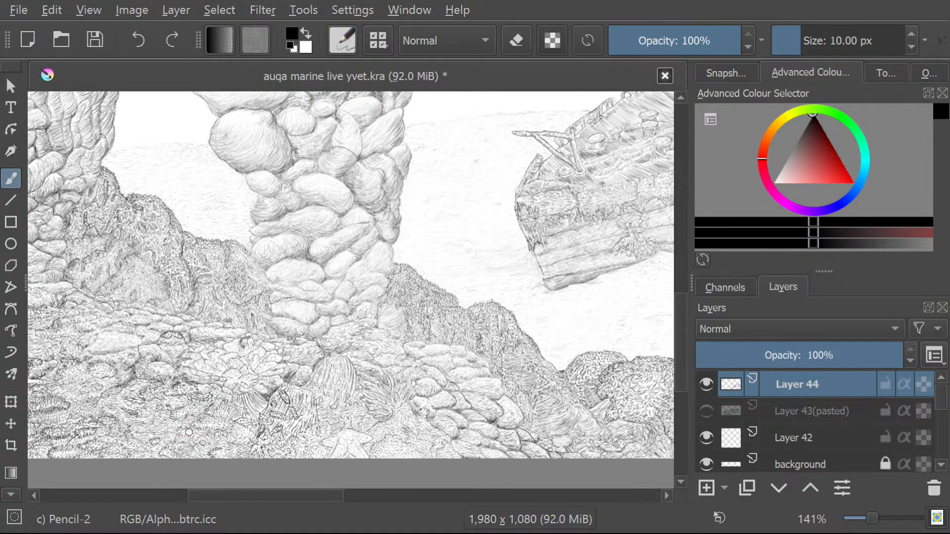
scroll(188, 432, up, 1)
scroll(189, 433, up, 2)
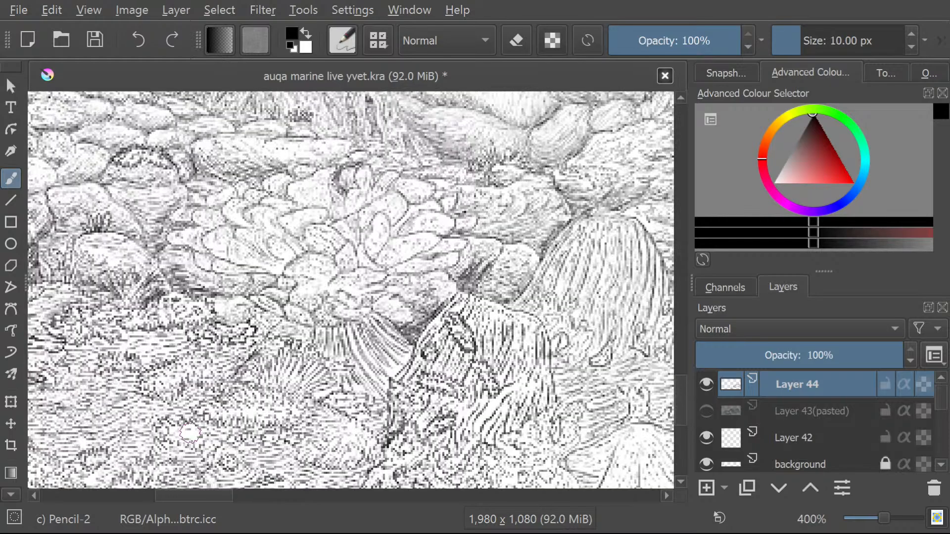
scroll(191, 433, down, 6)
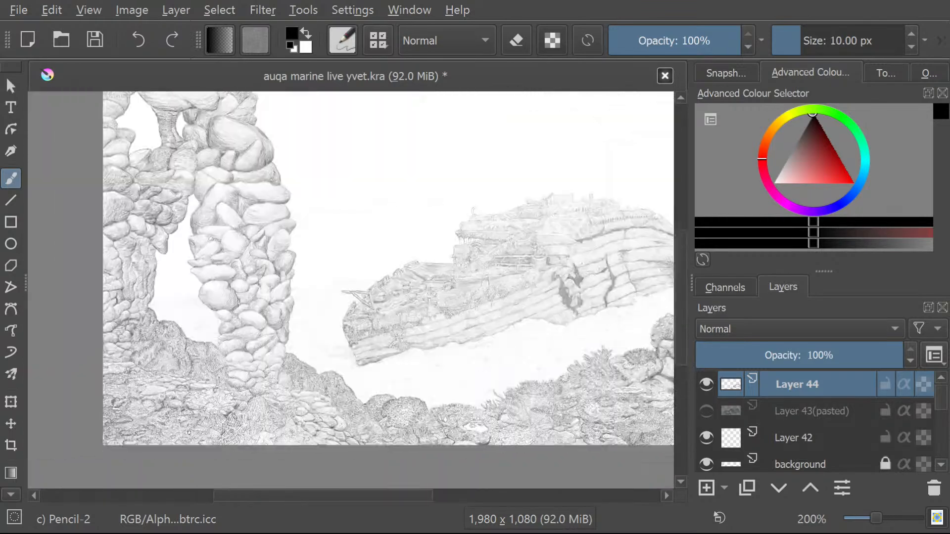
scroll(181, 440, up, 1)
scroll(180, 440, up, 3)
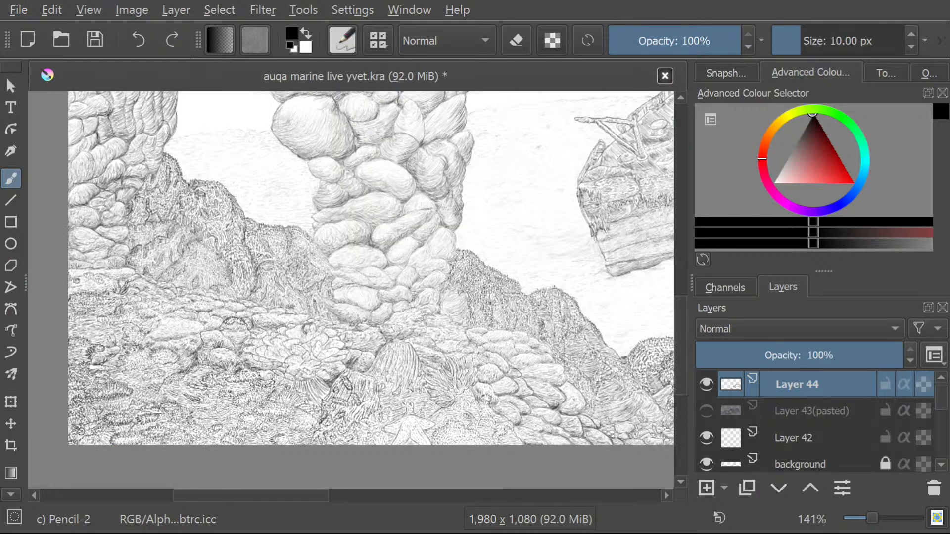
scroll(114, 384, down, 1)
scroll(75, 309, down, 4)
scroll(75, 308, up, 3)
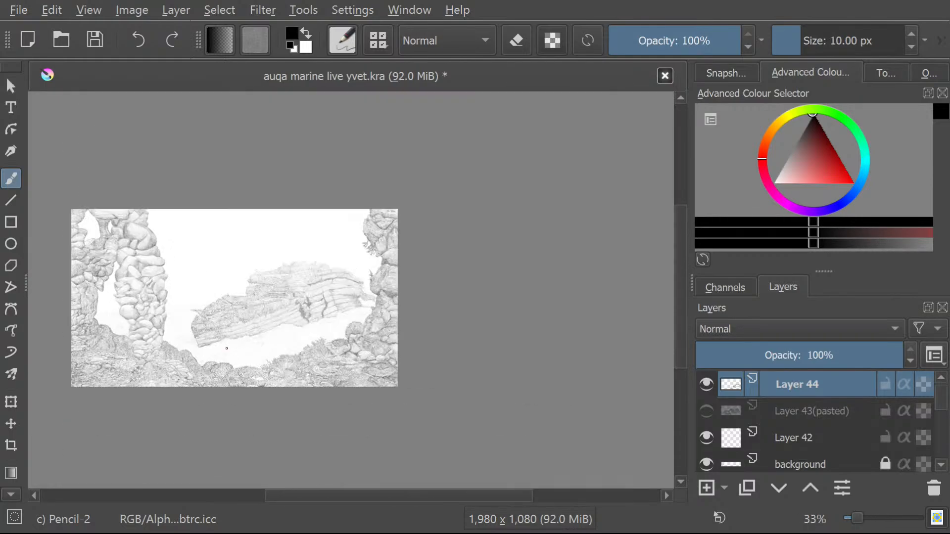
scroll(75, 309, down, 1)
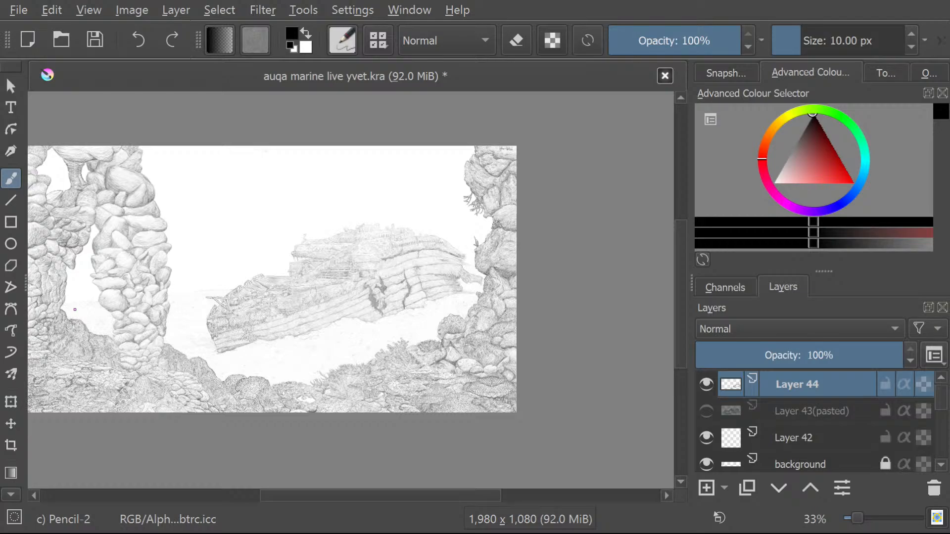
Inspect the sunken ship's hull and the line where it meets the sandy seabed.
scroll(75, 310, up, 1)
scroll(297, 282, up, 1)
scroll(329, 286, down, 1)
scroll(413, 371, up, 1)
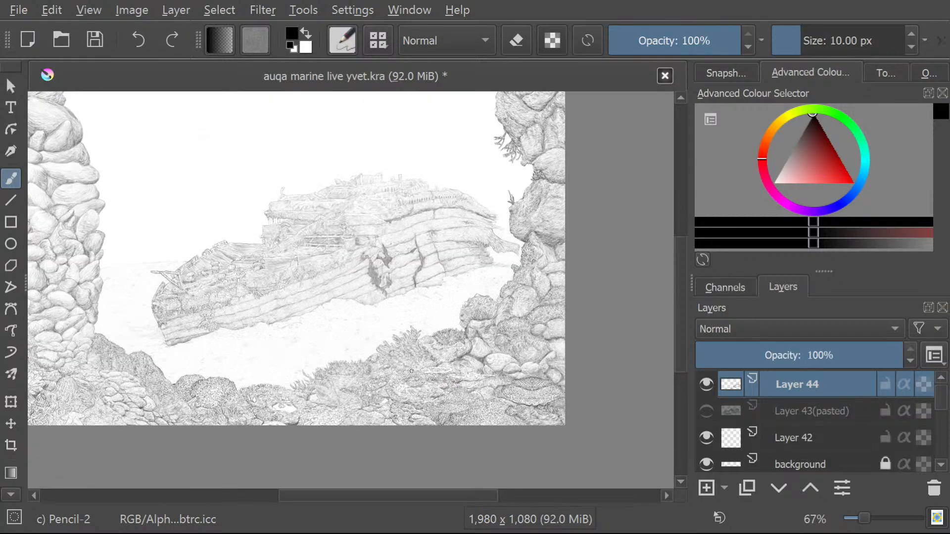
scroll(282, 293, up, 1)
scroll(280, 291, up, 3)
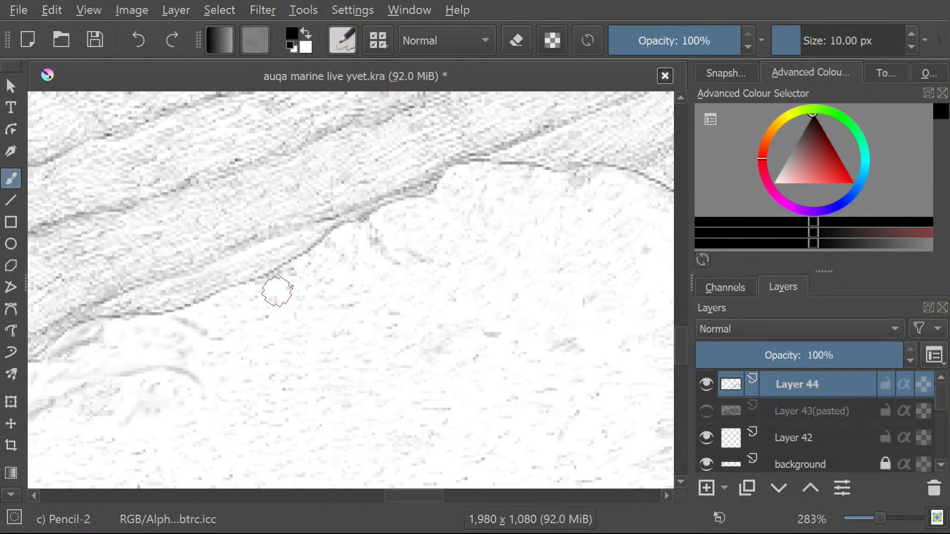
scroll(277, 291, up, 4)
scroll(274, 292, down, 10)
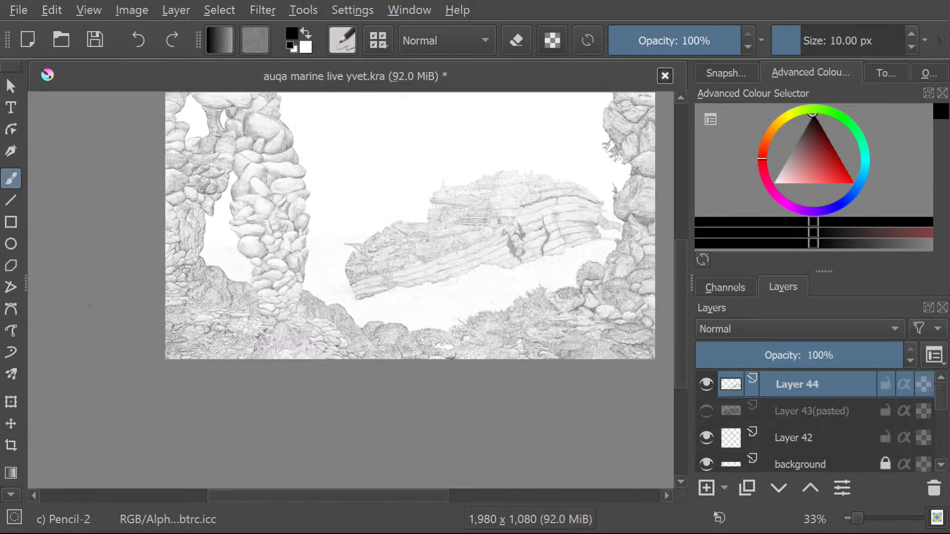
Examine the foreground coral, starfish and stacked stones around the base of the rock pillar.
scroll(257, 294, up, 5)
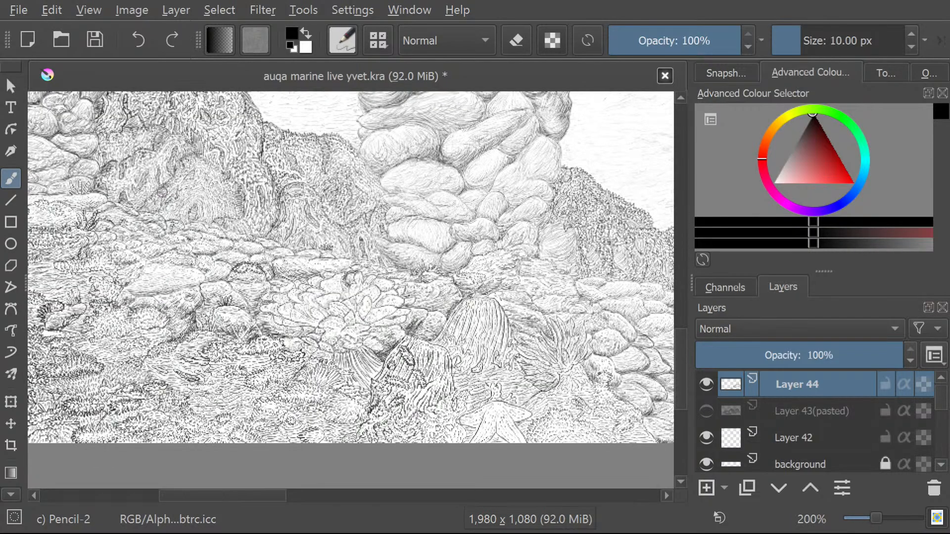
scroll(257, 294, down, 7)
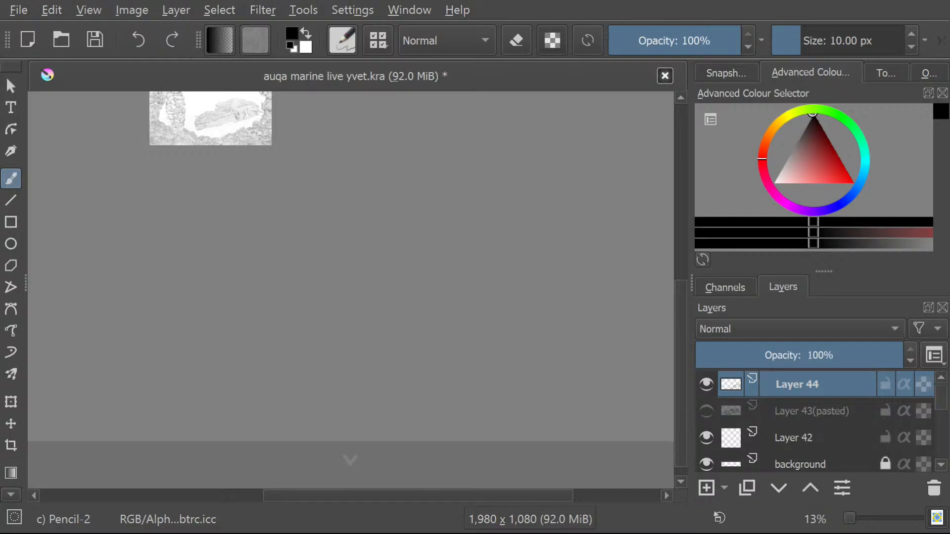
scroll(653, 297, up, 6)
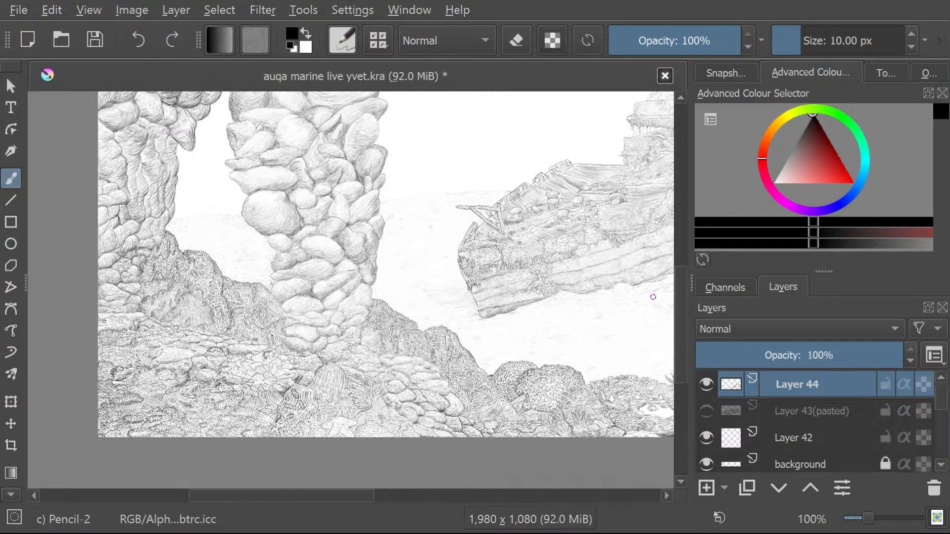
mouse_move(683, 316)
mouse_down()
mouse_move(676, 225)
mouse_move(675, 314)
mouse_up()
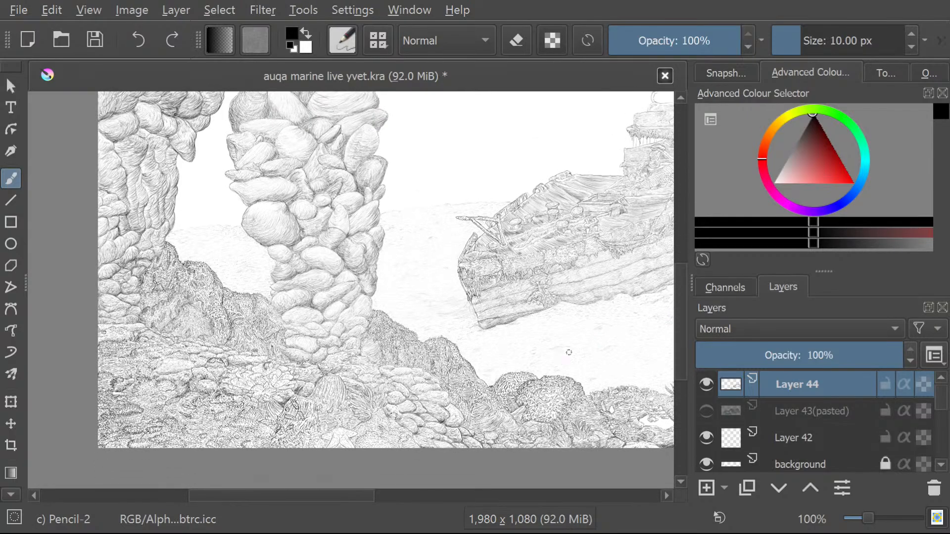
scroll(551, 368, up, 1)
scroll(421, 346, down, 1)
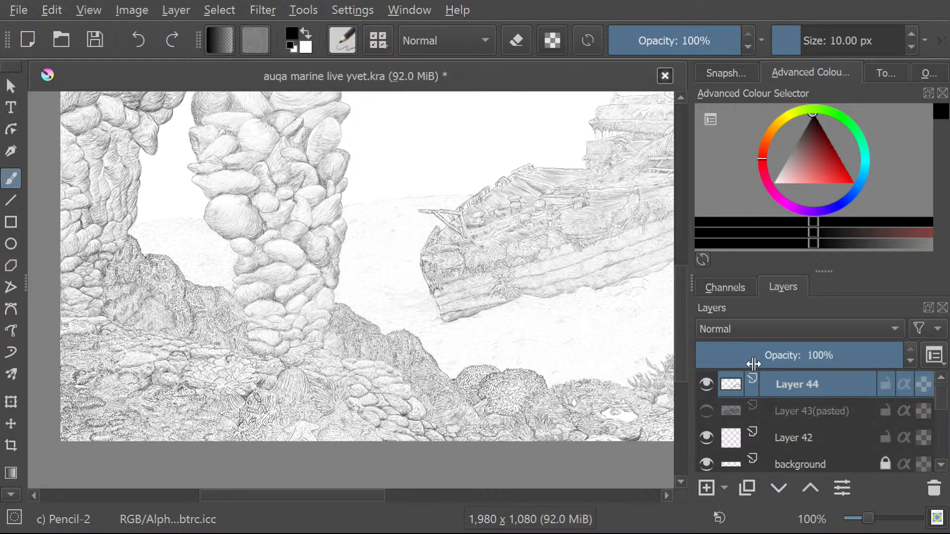
scroll(256, 220, down, 6)
scroll(210, 247, up, 2)
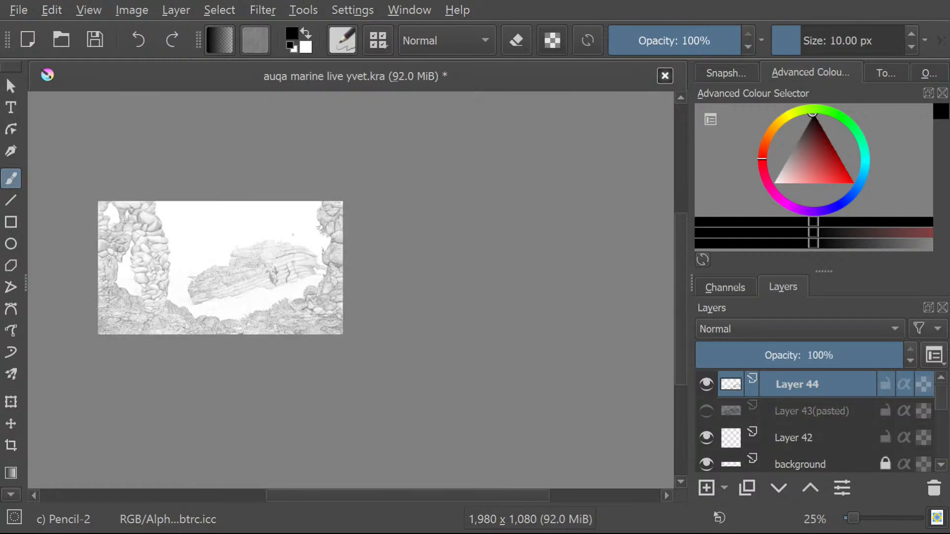
Review the overall composition of the underwater scene, comparing the rock arch with the shipwreck.
scroll(209, 246, up, 2)
scroll(210, 246, down, 2)
scroll(218, 302, up, 3)
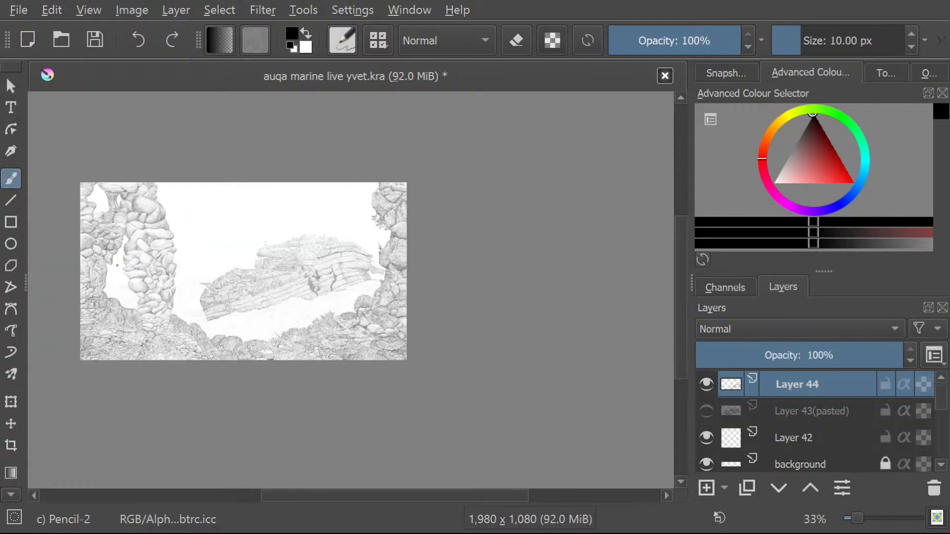
scroll(218, 301, down, 1)
scroll(218, 301, up, 1)
scroll(219, 302, down, 1)
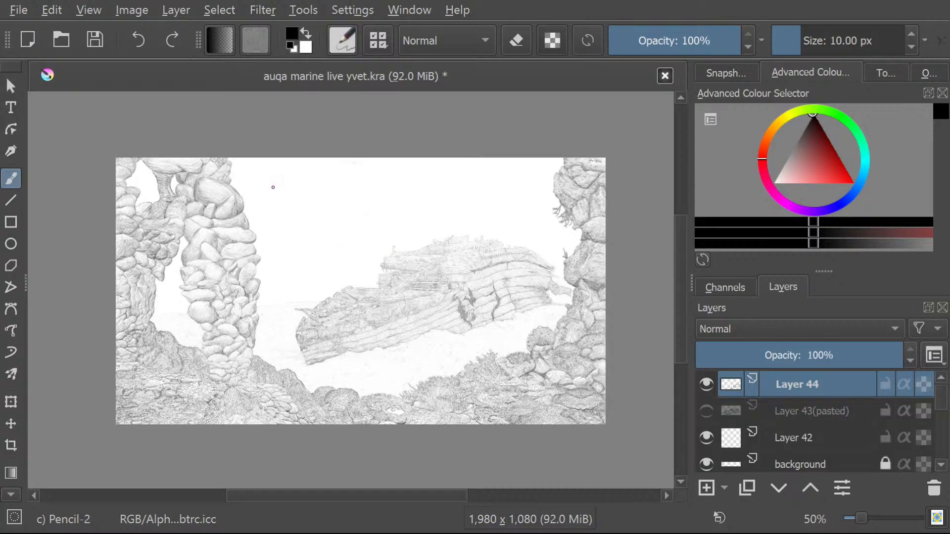
scroll(183, 416, up, 2)
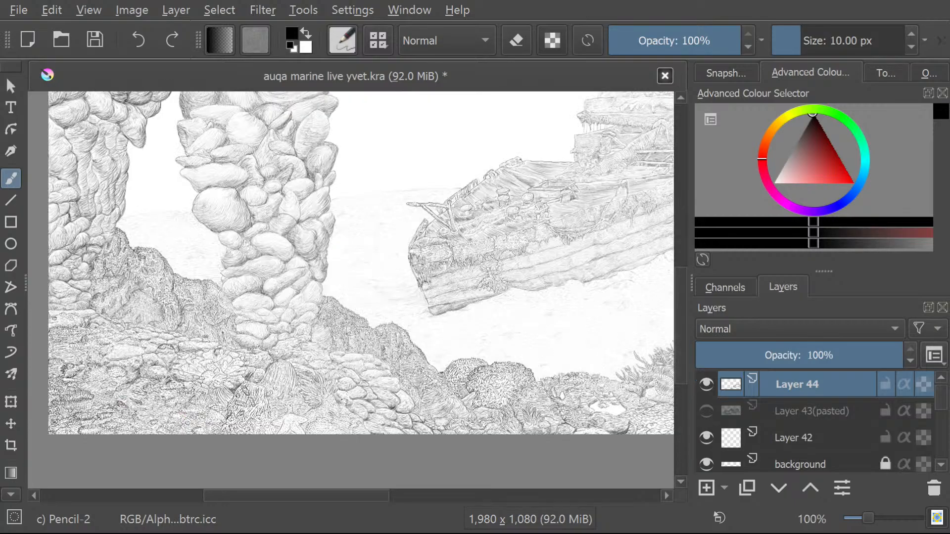
scroll(120, 405, down, 1)
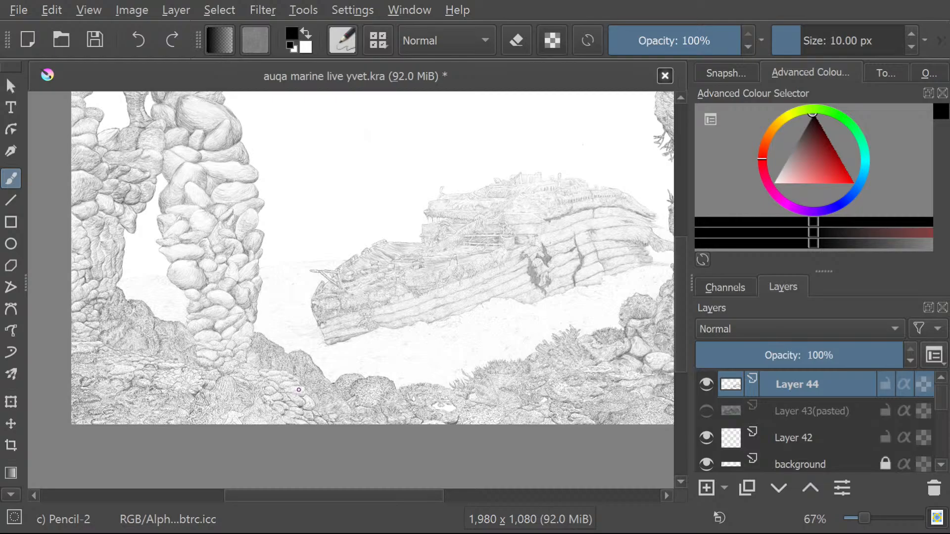
Hide Layer 44, which holds the shipwreck, and check the drawing without it.
click(702, 383)
scroll(379, 288, up, 1)
scroll(379, 289, down, 2)
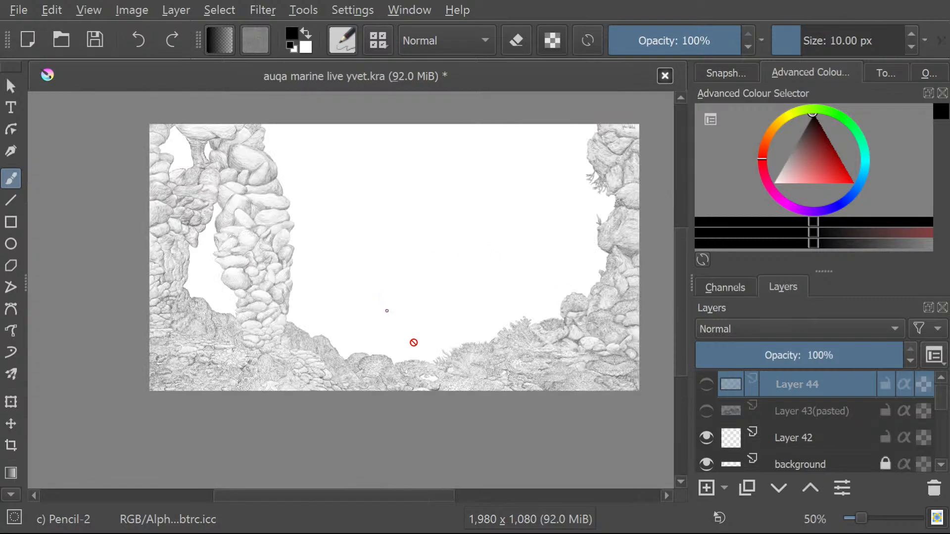
scroll(414, 339, up, 1)
scroll(702, 403, down, 1)
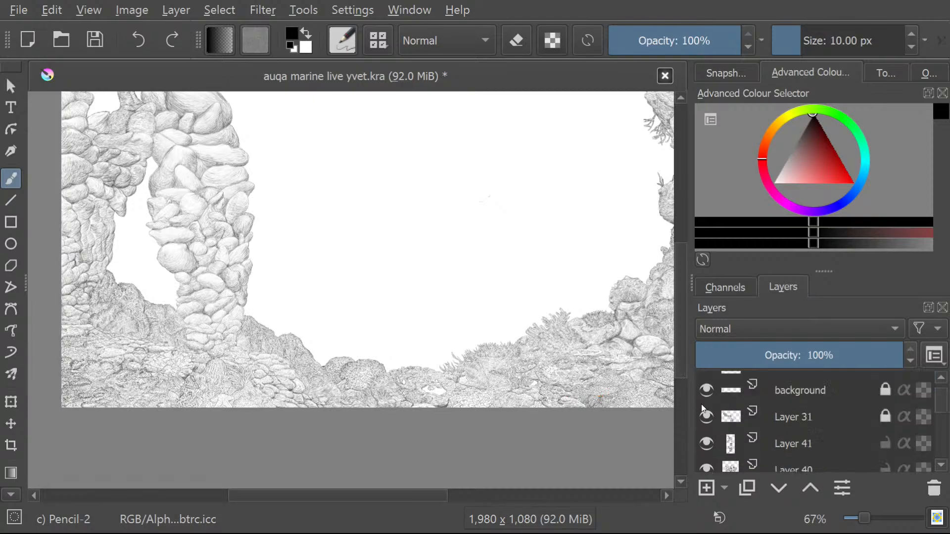
Hide the background layer, Layer 31 and Layer 41.
click(705, 390)
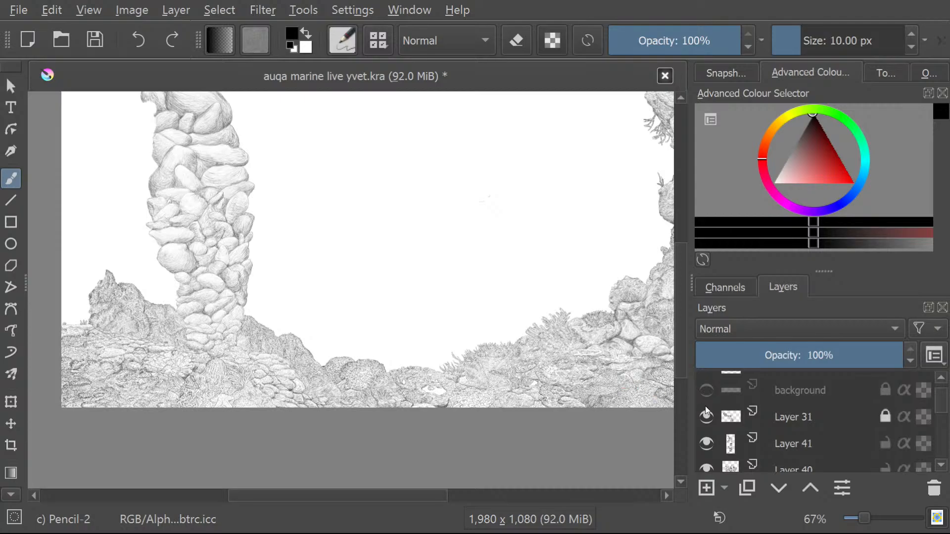
click(705, 416)
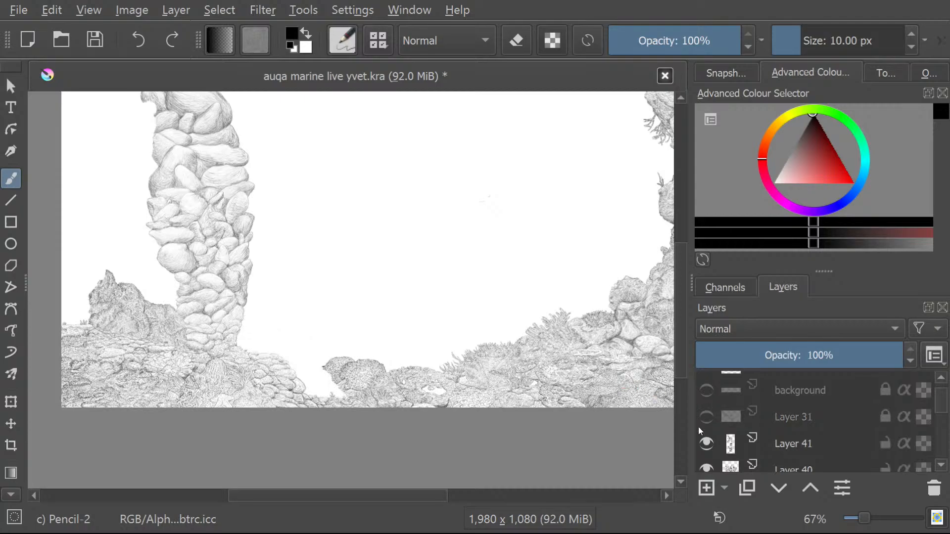
click(705, 443)
Hide Layer 40, Layer 45, Layer 38 and Layer 37.
scroll(701, 445, down, 3)
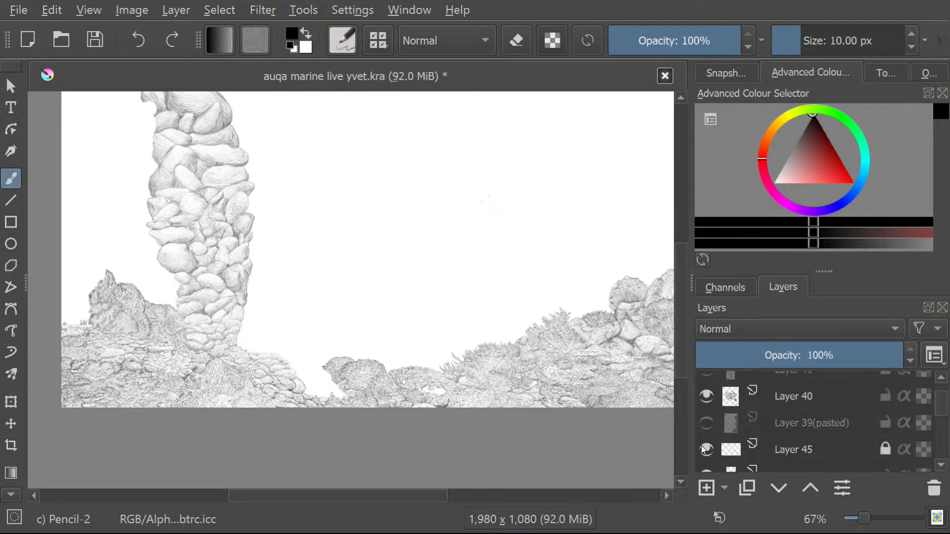
click(705, 396)
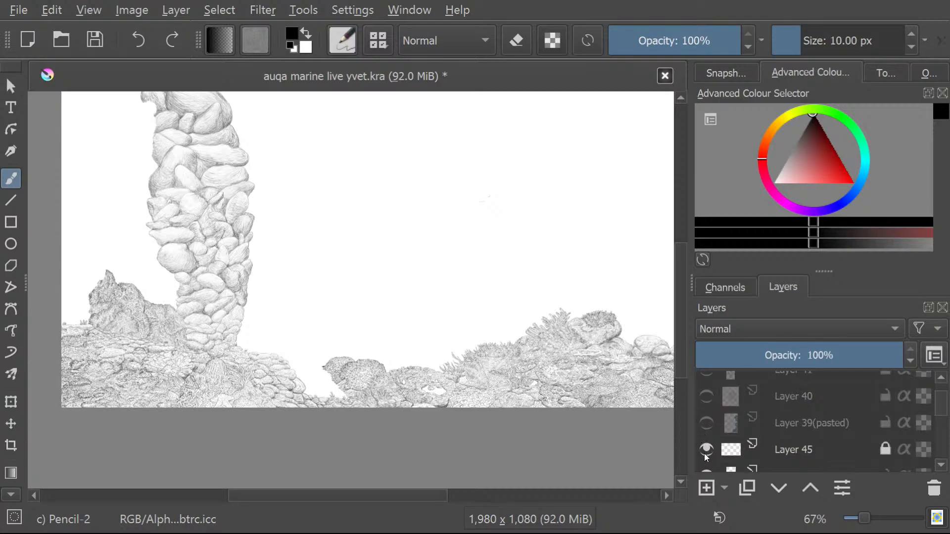
click(705, 450)
scroll(701, 443, down, 3)
click(700, 402)
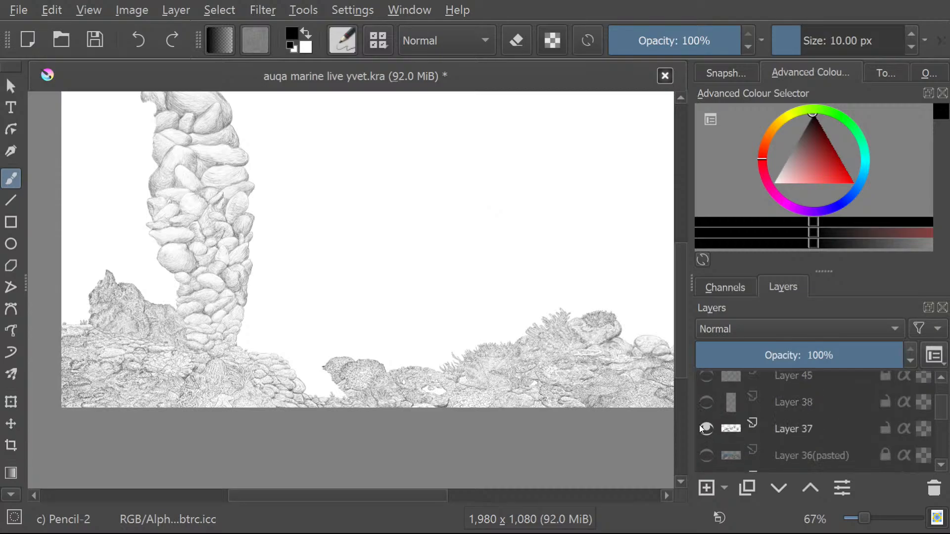
click(699, 426)
Hide Layer 35, Layer 34, Layer 32 and Layer 30.
scroll(699, 415, down, 3)
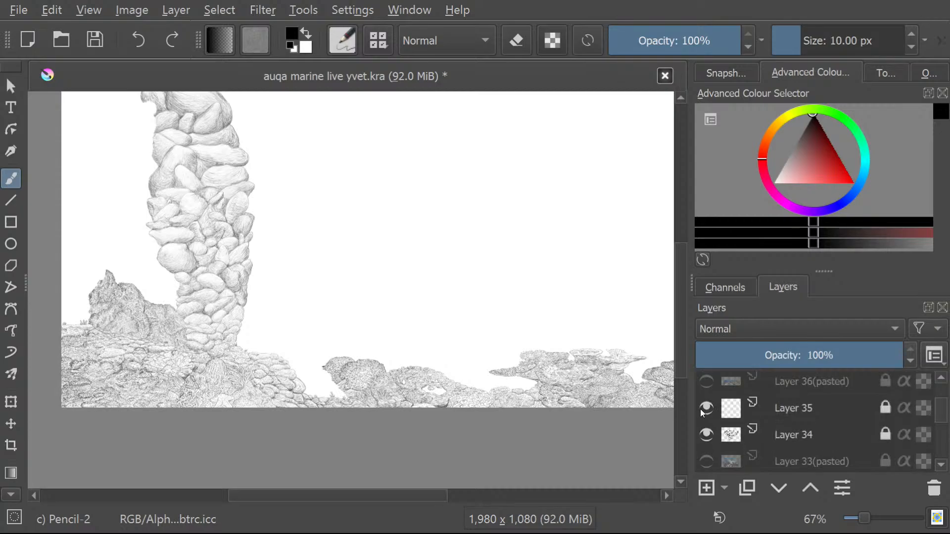
click(700, 409)
click(699, 428)
scroll(699, 428, down, 3)
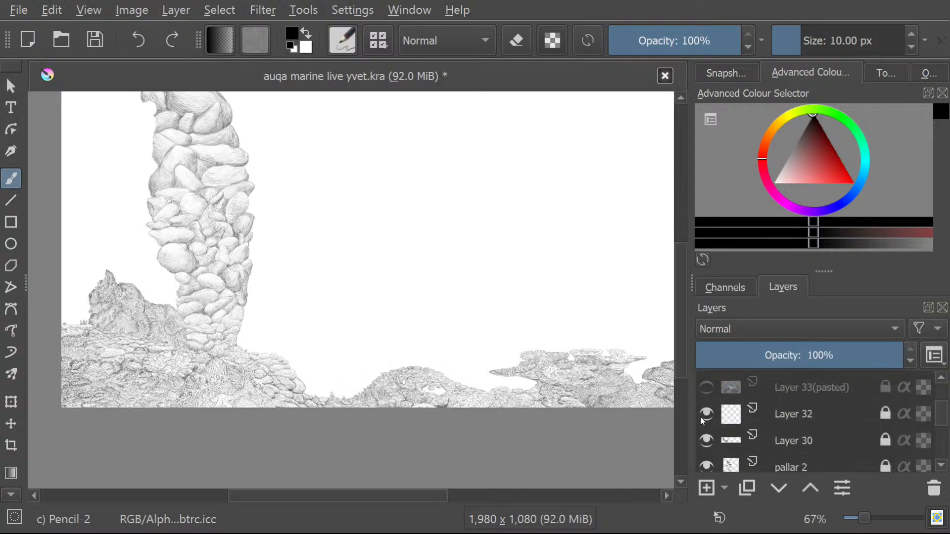
click(700, 414)
click(702, 442)
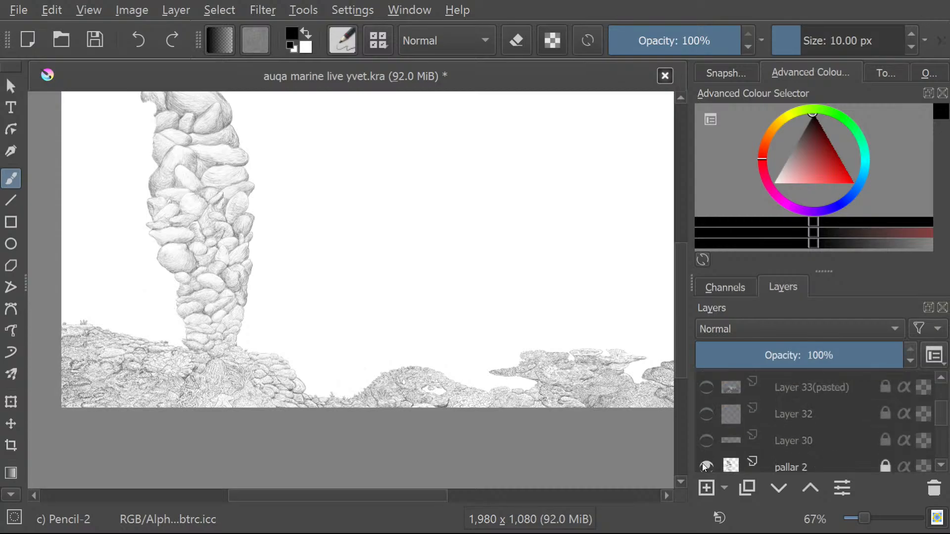
Hide the pallar 2 layer and Layer 12.
click(702, 465)
scroll(702, 437, down, 3)
click(705, 444)
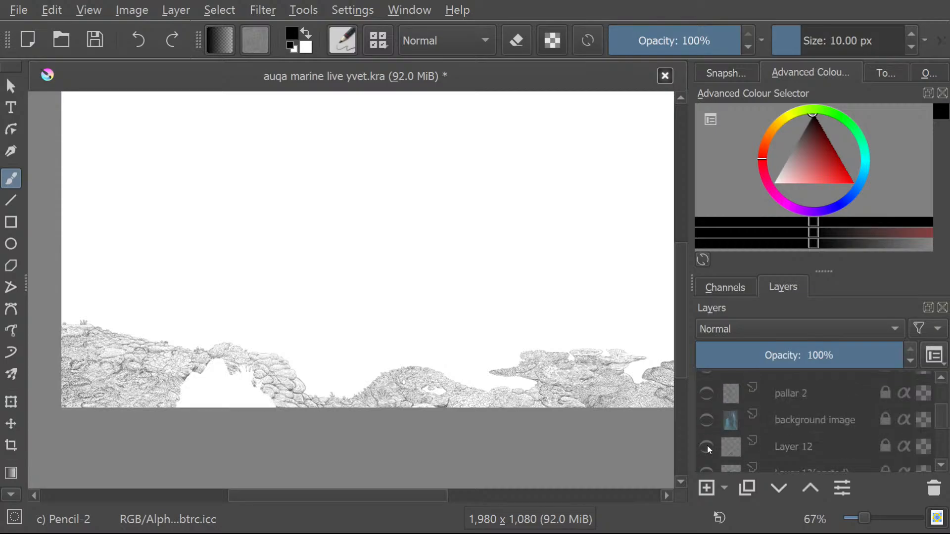
Hide the CAL 1 layer and Layer 16.
scroll(706, 451, down, 3)
scroll(704, 449, down, 3)
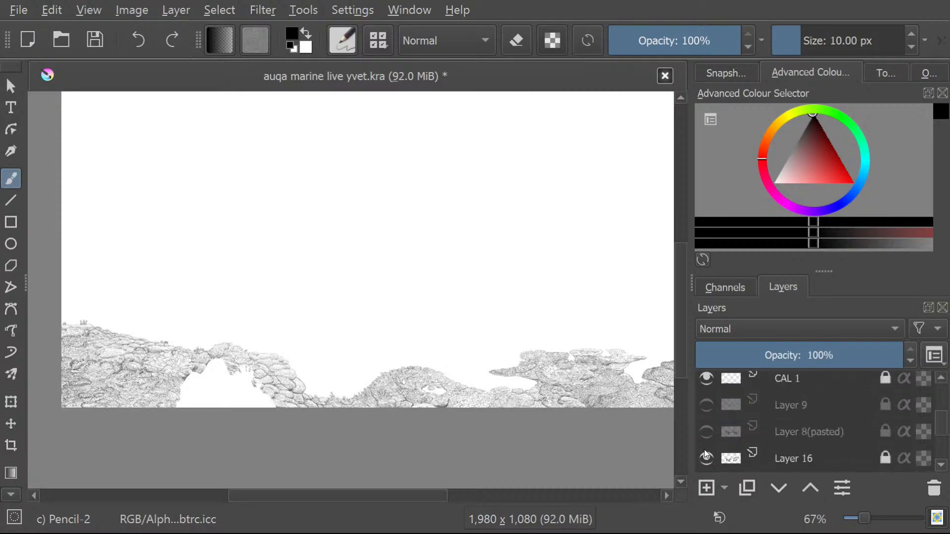
scroll(704, 450, up, 3)
click(703, 451)
scroll(699, 438, down, 3)
click(701, 449)
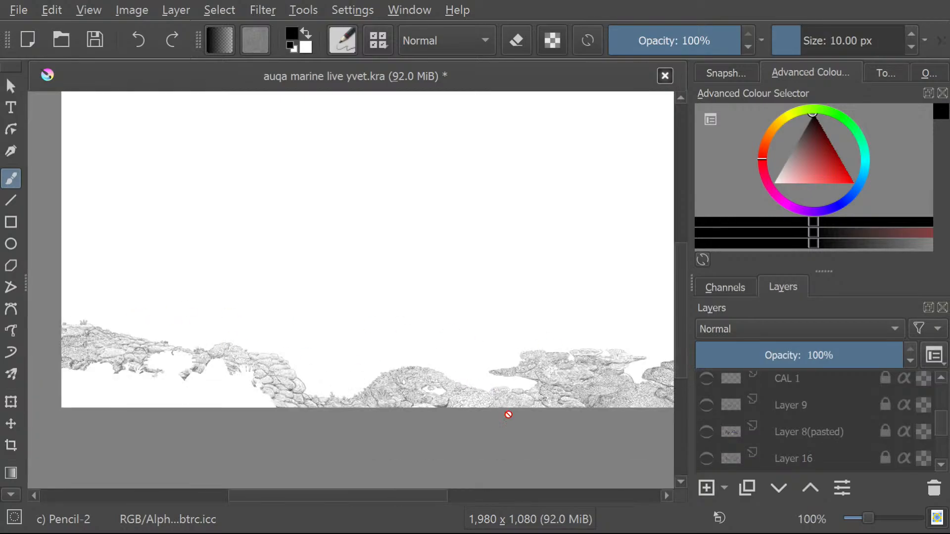
Hide Layer 17 and both layers named Layer 18 directly above and below it.
scroll(707, 445, down, 3)
click(707, 412)
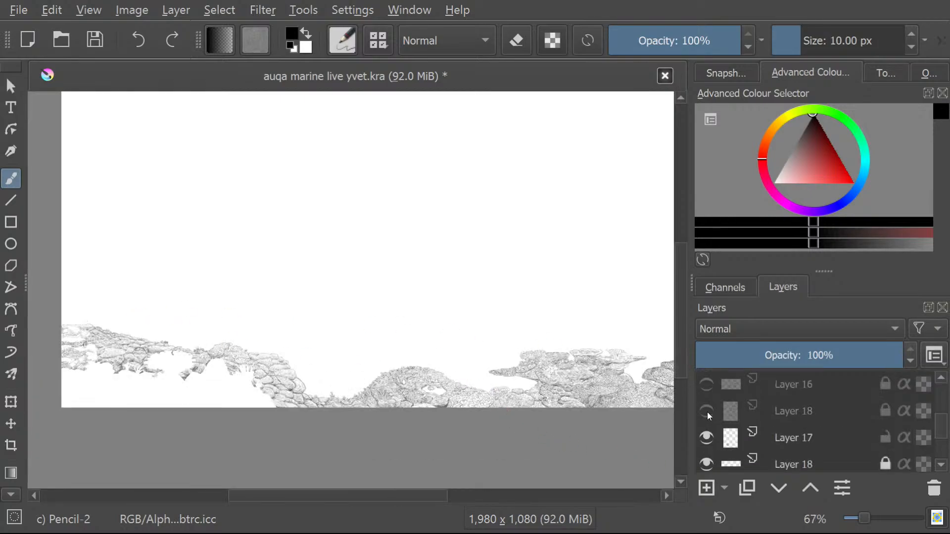
click(707, 437)
click(708, 459)
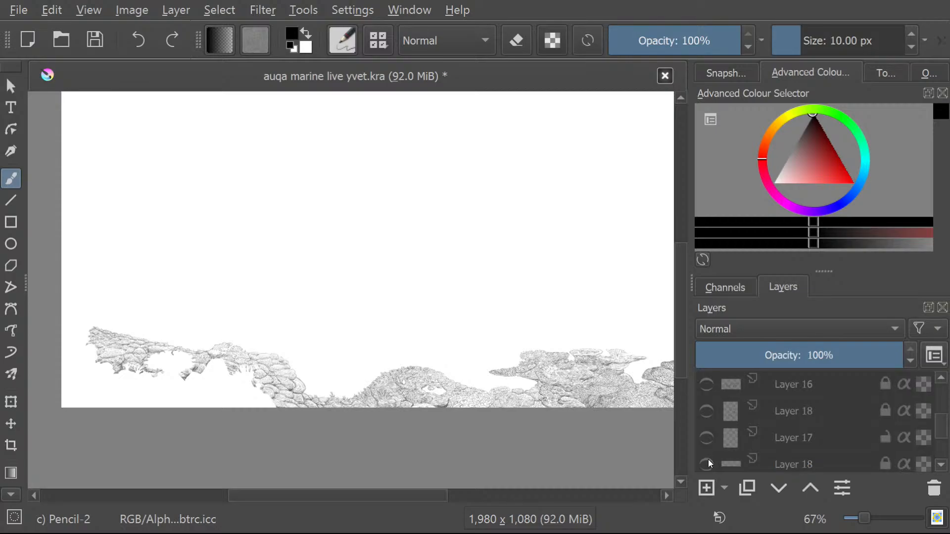
Hide Layer 19, Layer 20, Layer 26 and Layer 24.
scroll(708, 450, down, 3)
click(703, 418)
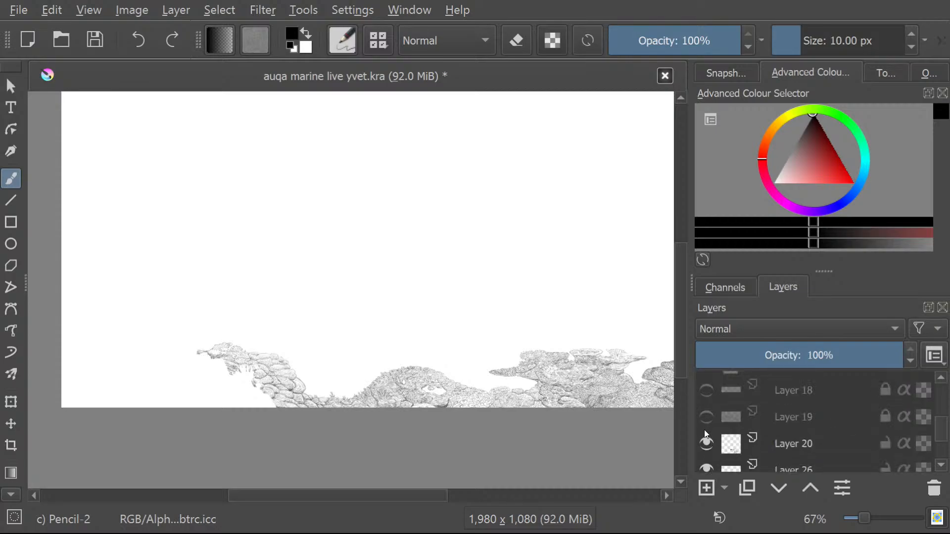
click(703, 443)
scroll(702, 443, down, 3)
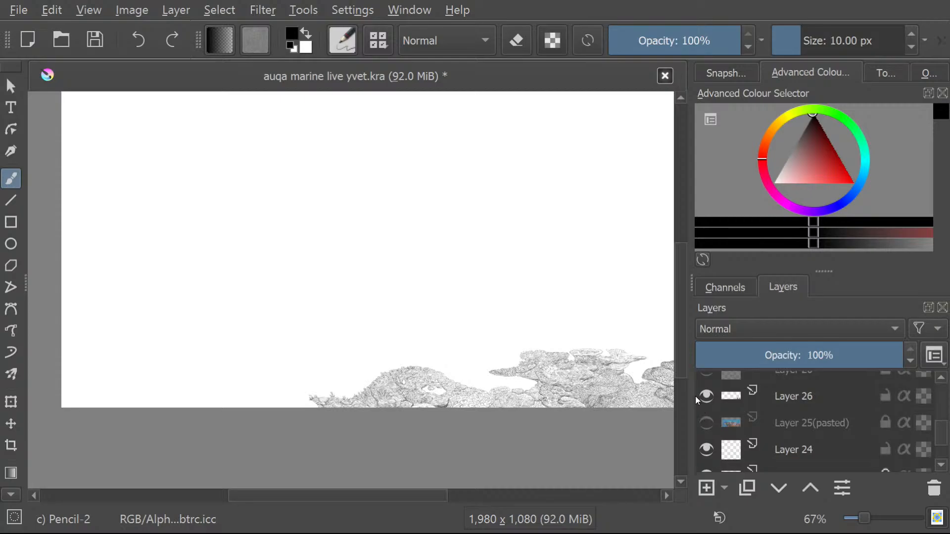
click(705, 396)
scroll(524, 430, up, 3)
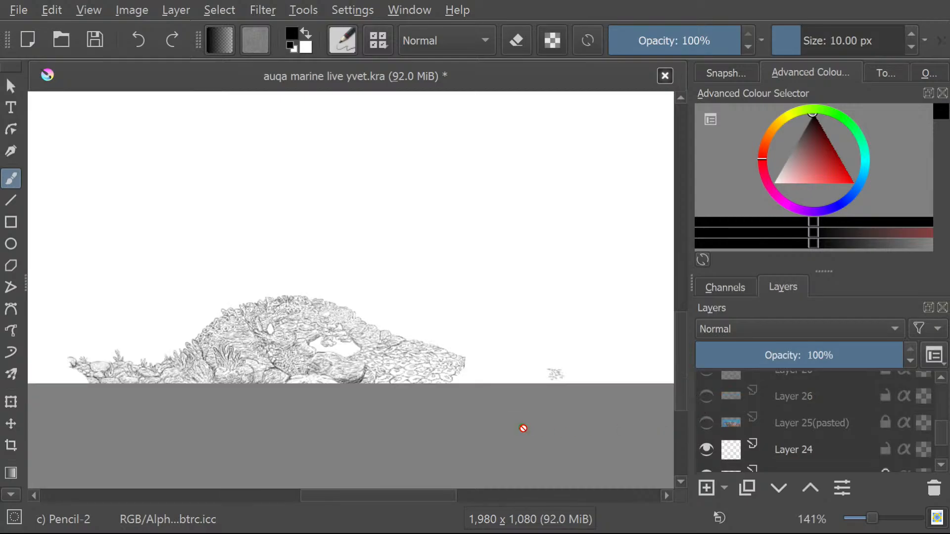
click(706, 450)
Switch Layer 23 off and on repeatedly to compare the canvas with and without its coral mound.
scroll(708, 449, down, 1)
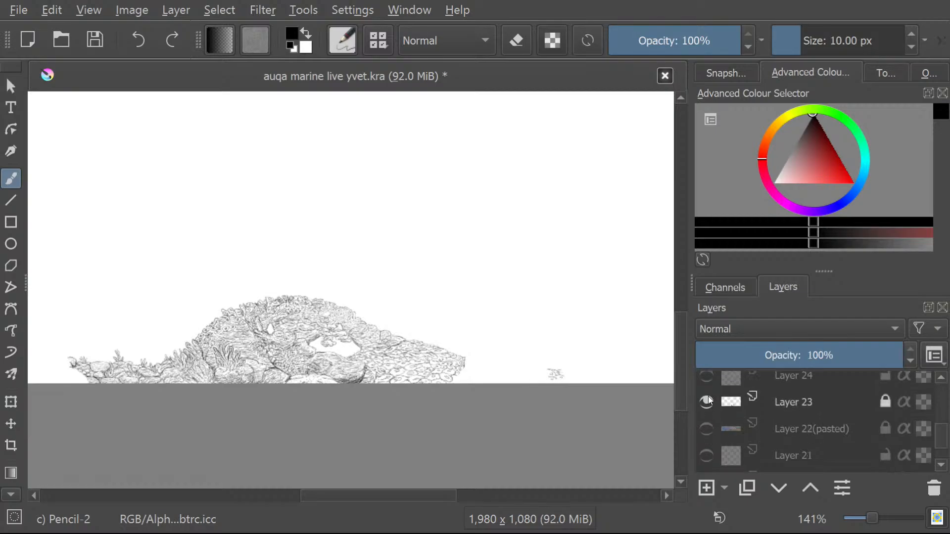
click(708, 397)
click(708, 396)
click(708, 397)
click(708, 396)
click(708, 397)
click(704, 407)
Inspect the coral mound's pencil texture up close and hide Layer 23.
scroll(267, 361, up, 1)
scroll(232, 312, up, 2)
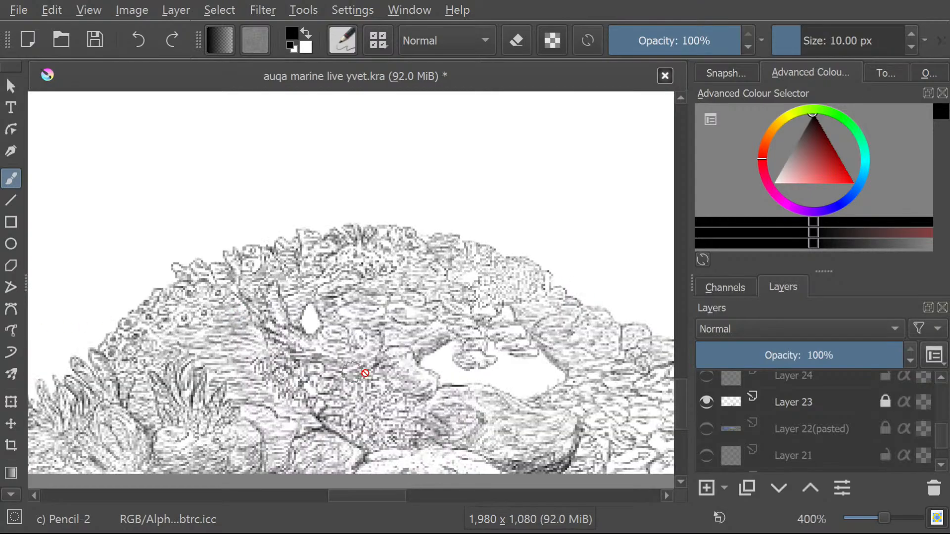
scroll(331, 343, down, 1)
scroll(330, 342, up, 1)
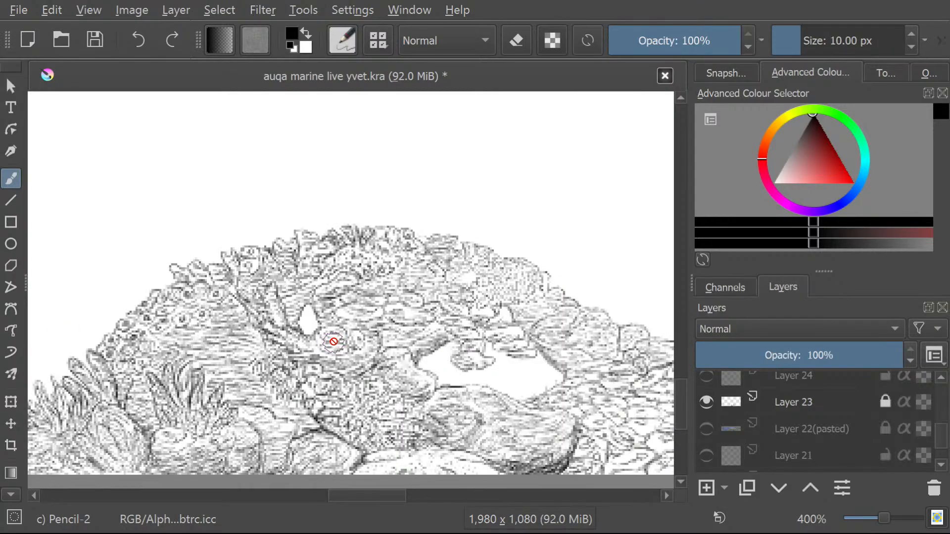
scroll(331, 341, up, 1)
scroll(333, 343, down, 1)
scroll(334, 342, down, 3)
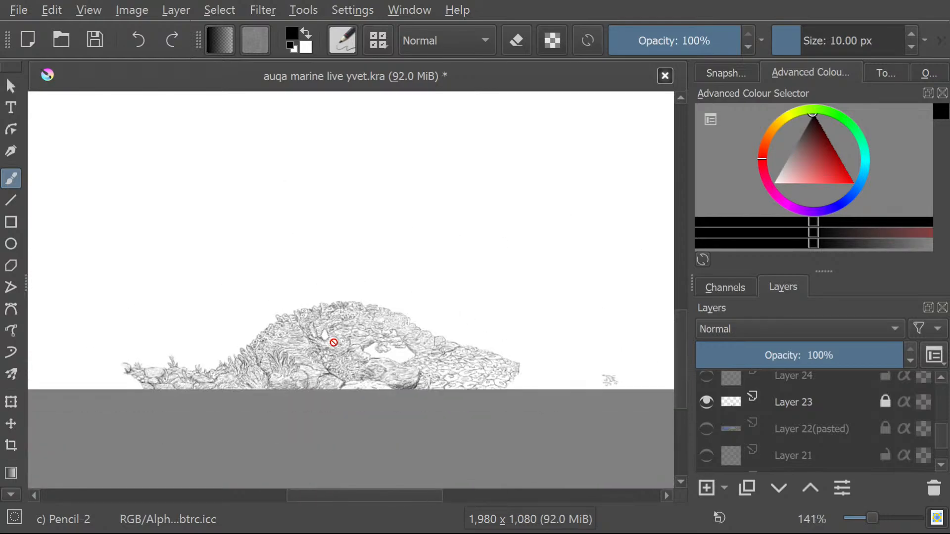
click(700, 401)
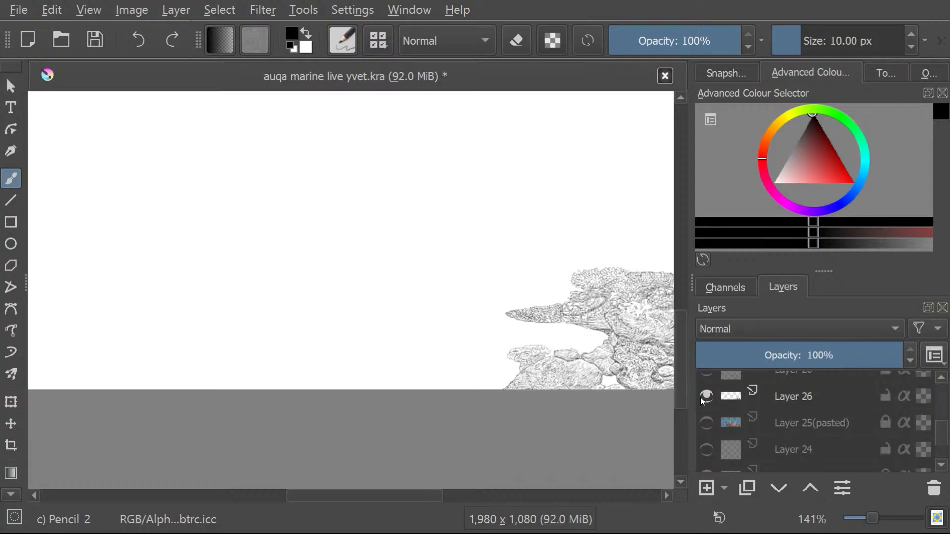
Show Layer 26 on its own to examine its coral reef up close, and hide it again.
scroll(456, 284, down, 3)
scroll(632, 309, up, 4)
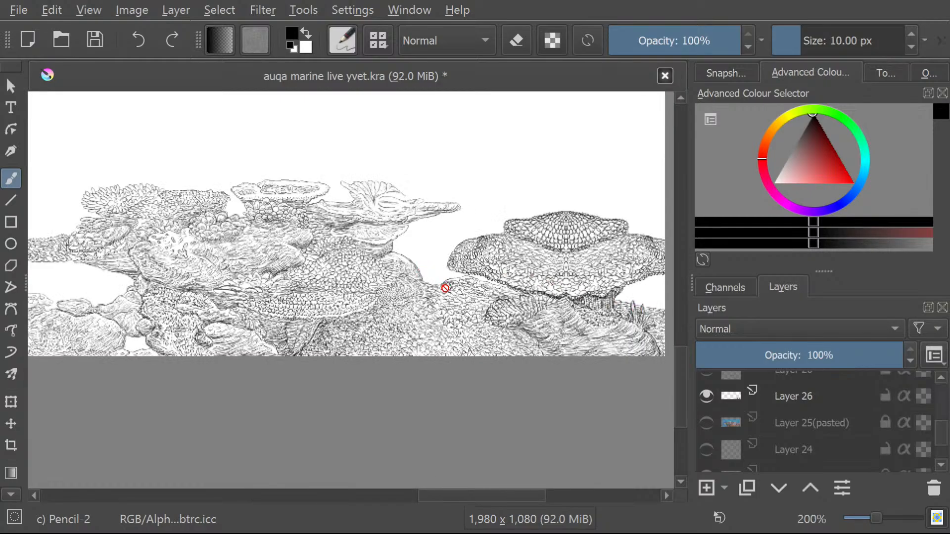
click(707, 396)
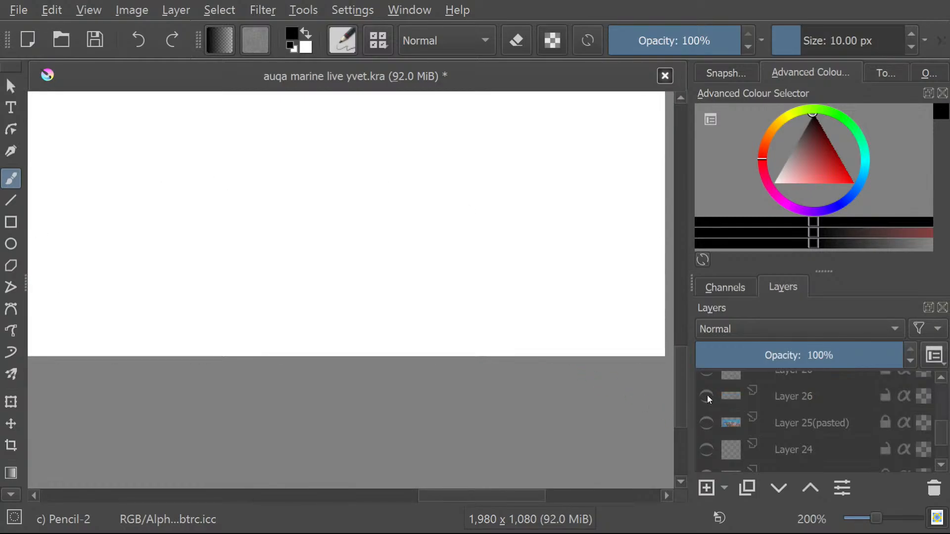
Briefly show Layer 19, examine the small scattered marks on the Layer 18 directly above it, and hide both again.
scroll(709, 400, up, 2)
click(708, 416)
click(708, 416)
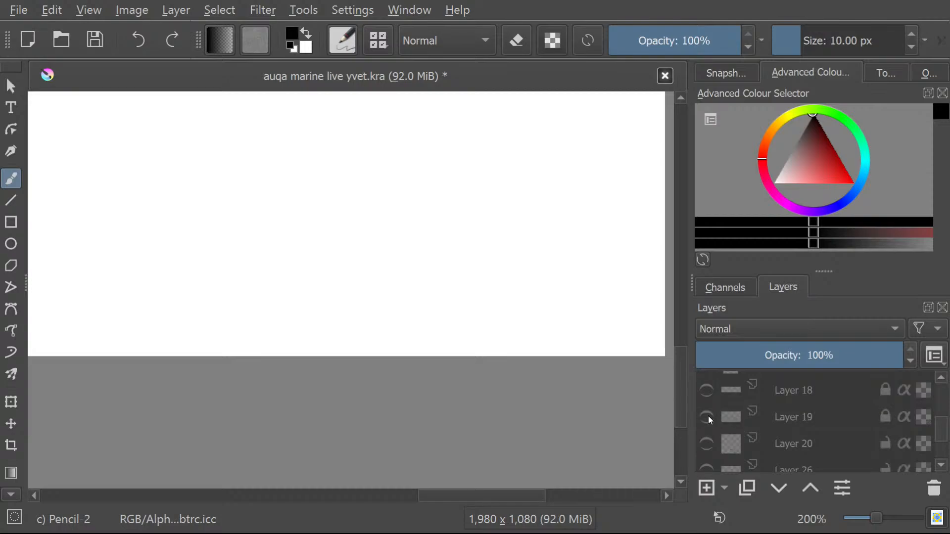
scroll(655, 352, down, 3)
click(707, 390)
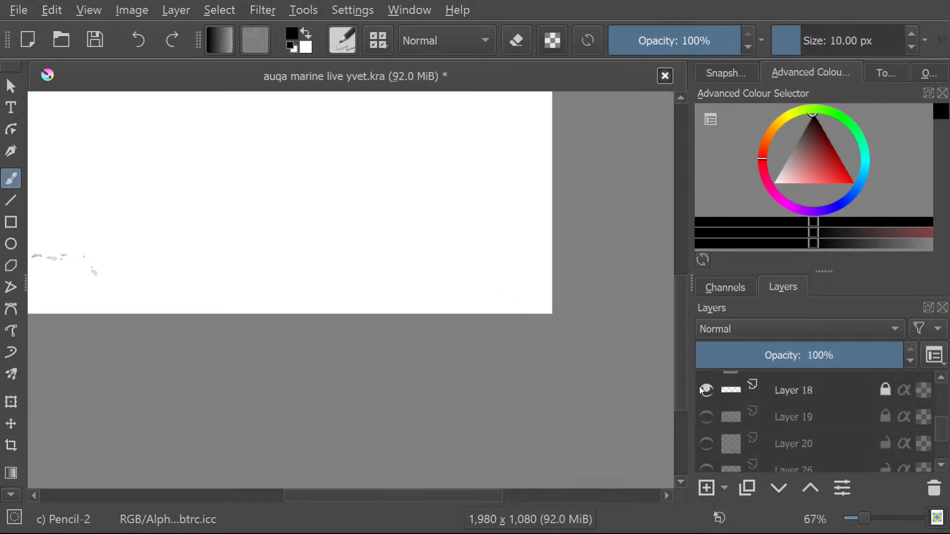
click(707, 390)
click(706, 390)
scroll(230, 270, down, 3)
scroll(350, 335, up, 5)
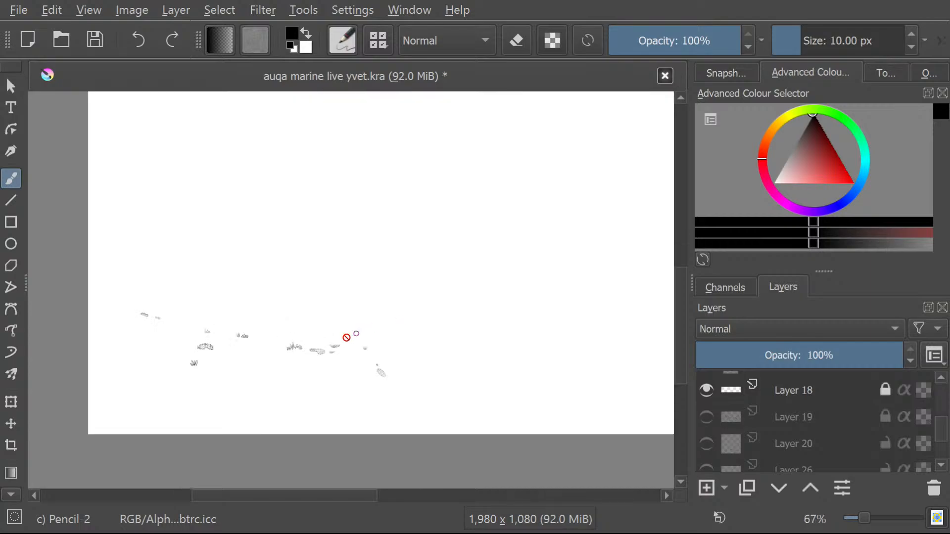
click(707, 390)
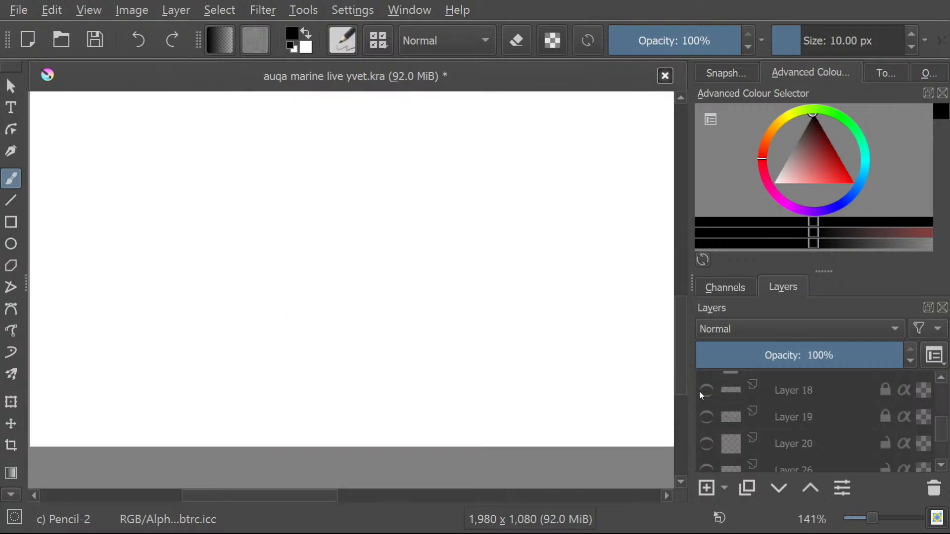
Show Layer 17 and the Layer 18 directly above it to examine the layered rock ledge, and hide both again.
scroll(705, 420, up, 3)
click(712, 454)
click(715, 454)
click(707, 437)
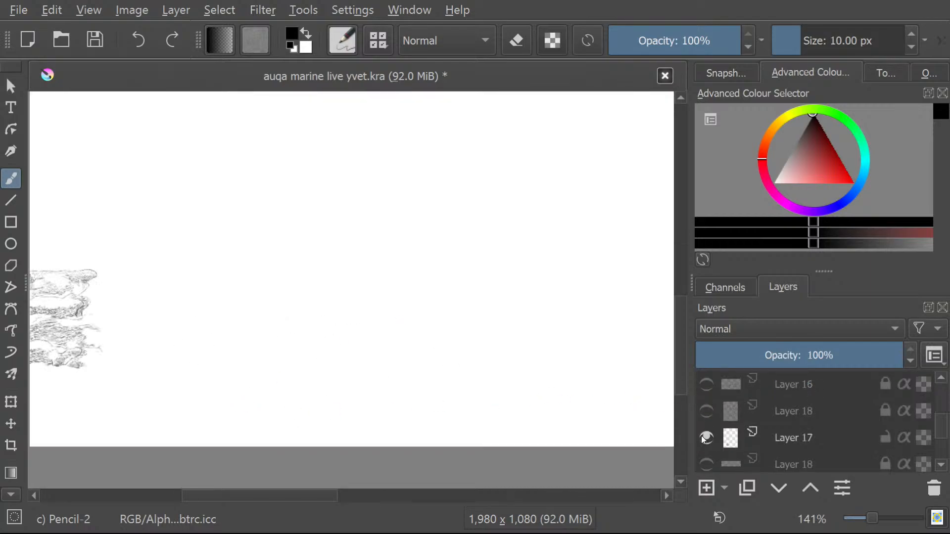
scroll(520, 397, down, 2)
scroll(298, 356, up, 5)
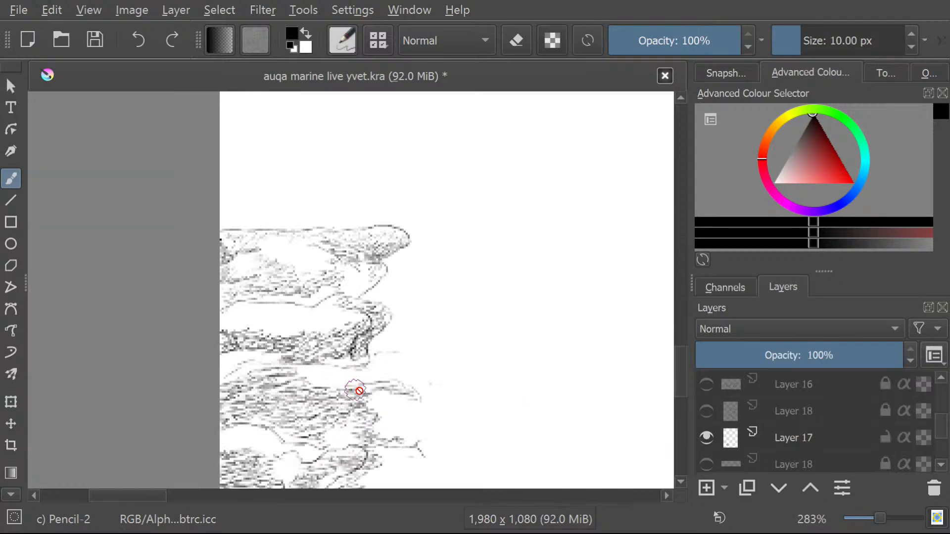
click(706, 411)
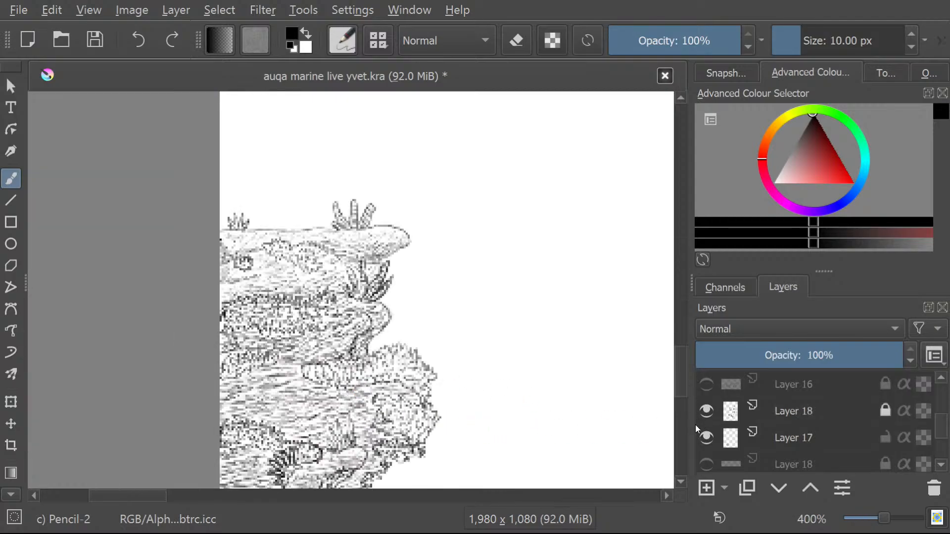
click(697, 435)
click(702, 411)
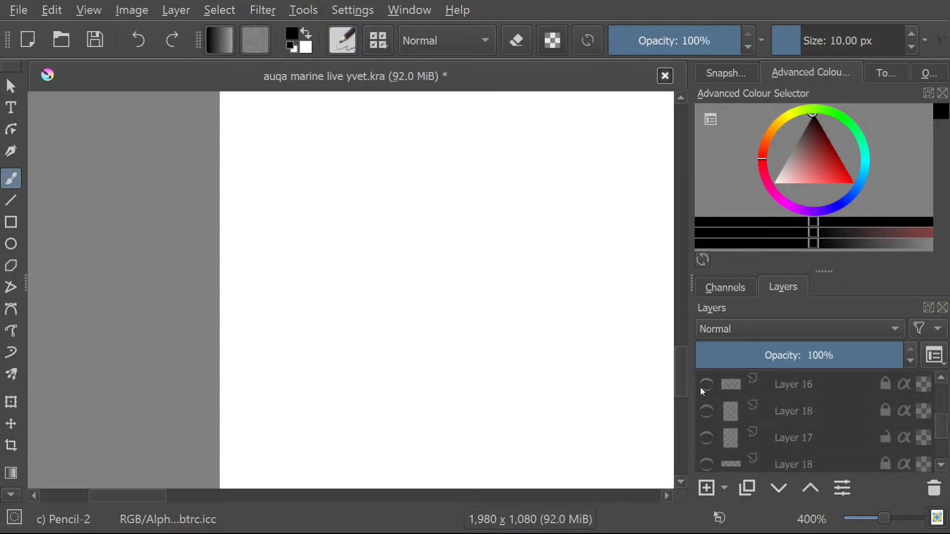
Show Layer 16 and examine its two coral drawings up close.
click(701, 386)
scroll(594, 396, down, 3)
scroll(625, 470, up, 3)
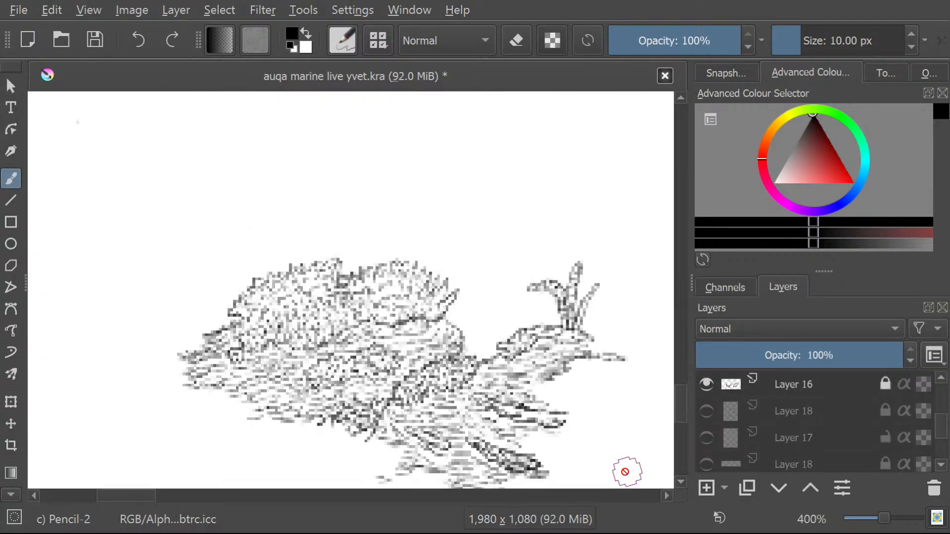
scroll(624, 470, up, 2)
scroll(603, 459, down, 8)
scroll(628, 475, up, 2)
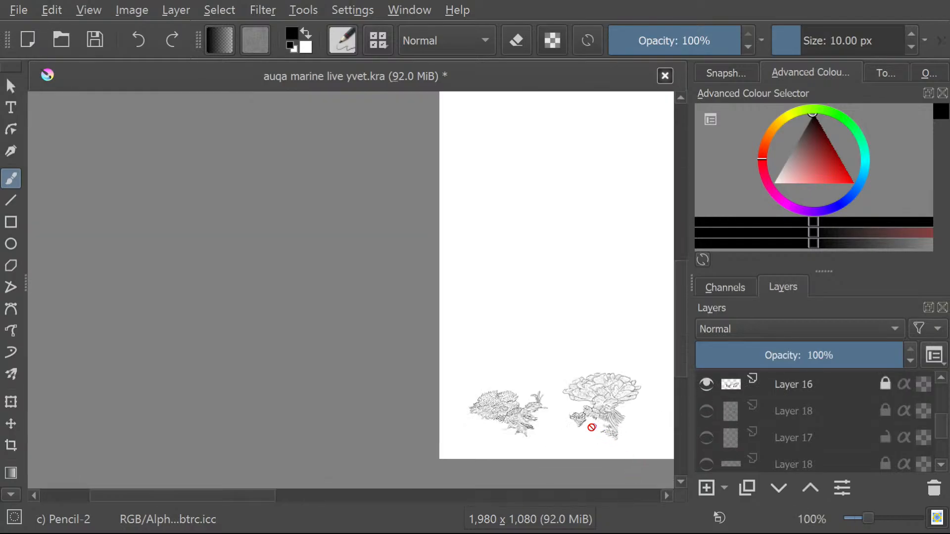
scroll(591, 420, up, 3)
scroll(521, 411, up, 1)
scroll(232, 403, up, 1)
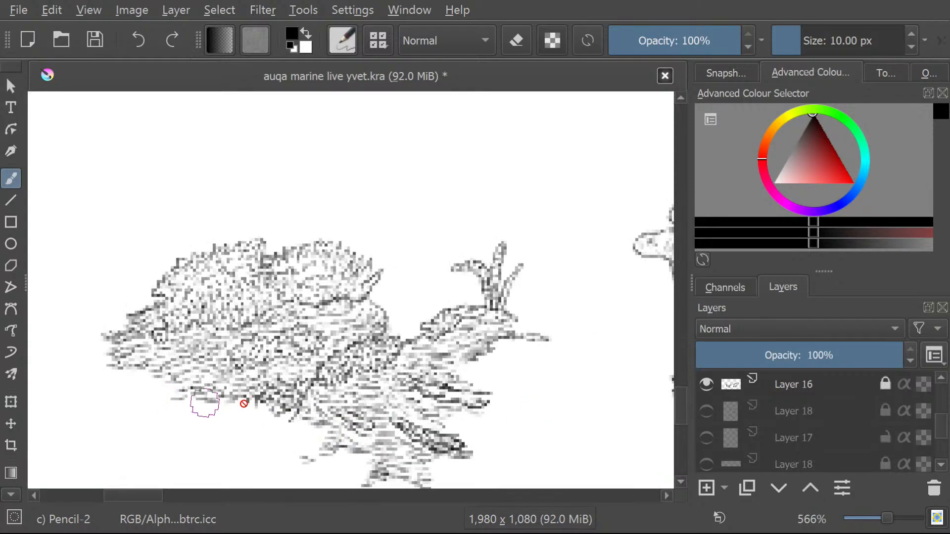
Show the Layer 8(pasted) reference photo to compare it with the Layer 16 corals, and hide it again.
scroll(716, 431, up, 1)
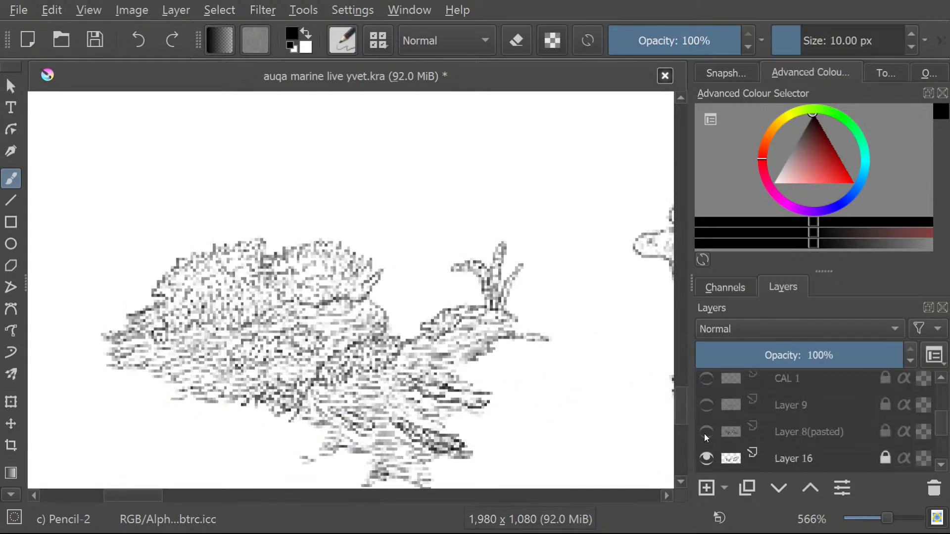
click(705, 433)
scroll(469, 399, down, 1)
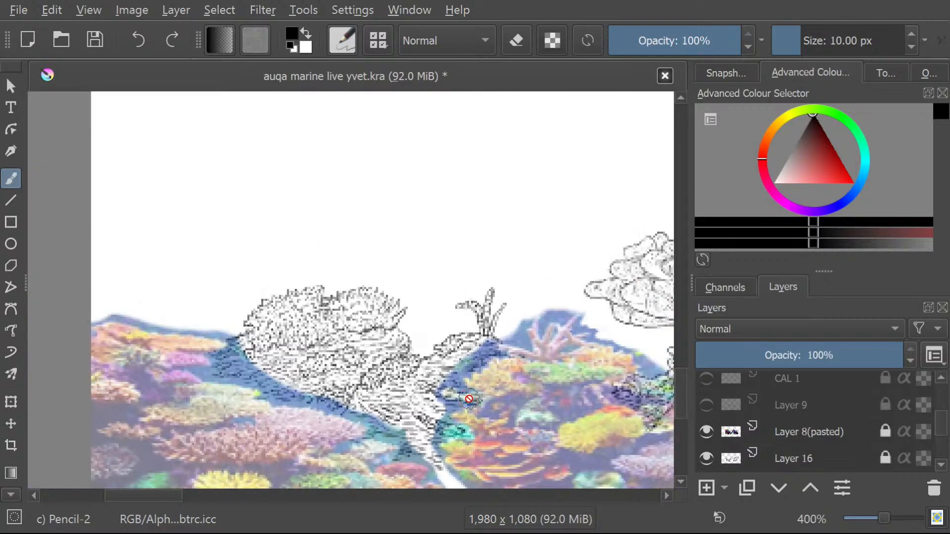
scroll(469, 399, down, 2)
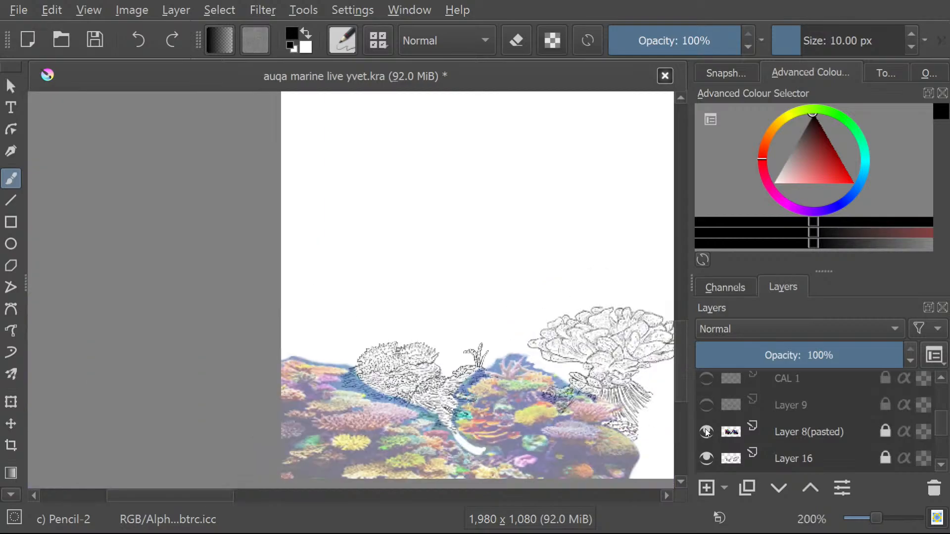
click(706, 432)
Briefly show and hide Layer 9, CAL 1 and the Layer 18 directly below Layer 16, one after another.
click(697, 403)
click(698, 403)
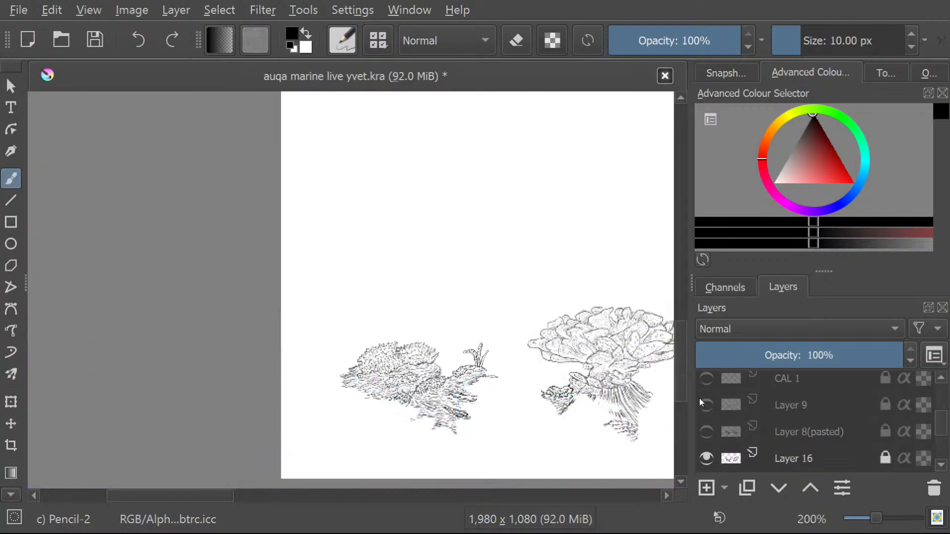
click(702, 387)
click(704, 388)
scroll(702, 420, down, 2)
click(701, 413)
click(702, 413)
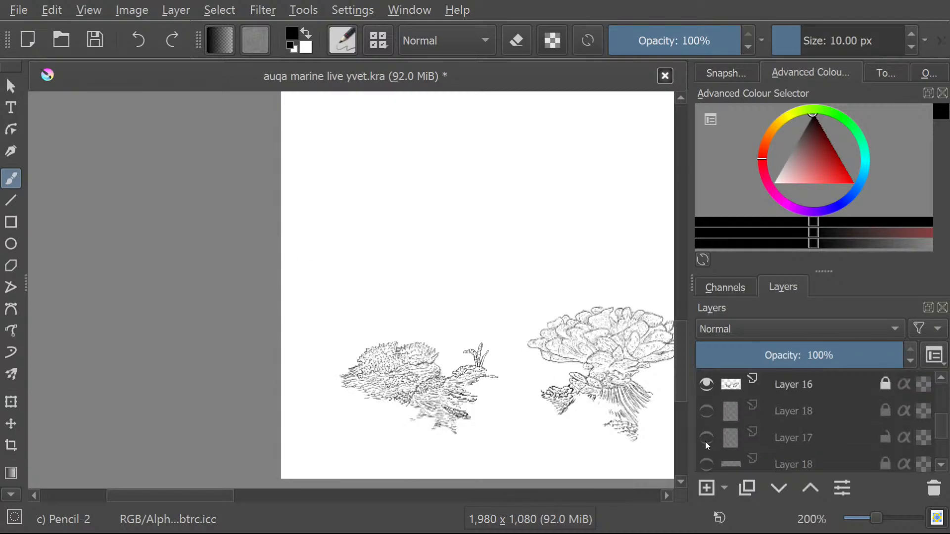
Briefly show and hide the Layer 25(pasted) reference, and inspect the Layer 16 corals up close.
scroll(700, 425, up, 3)
click(700, 424)
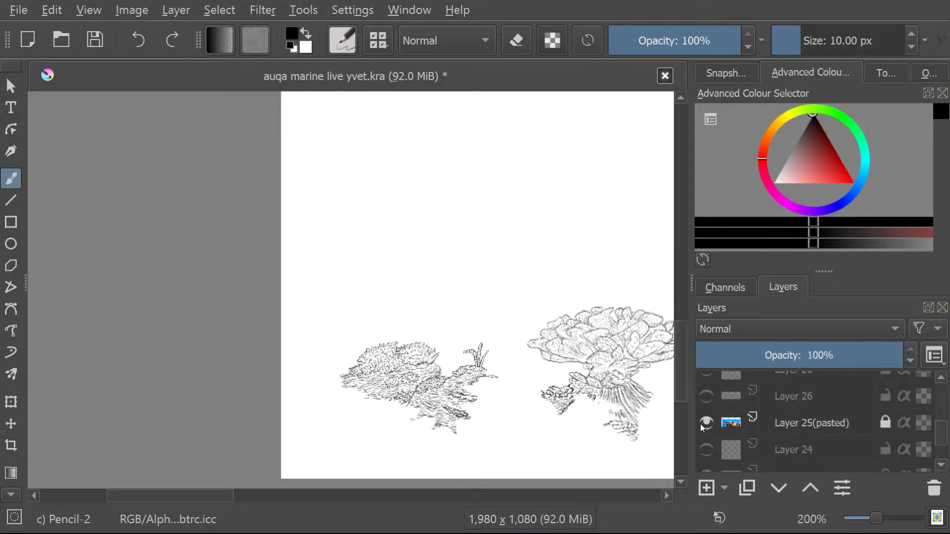
click(700, 424)
scroll(569, 410, down, 4)
scroll(609, 415, up, 3)
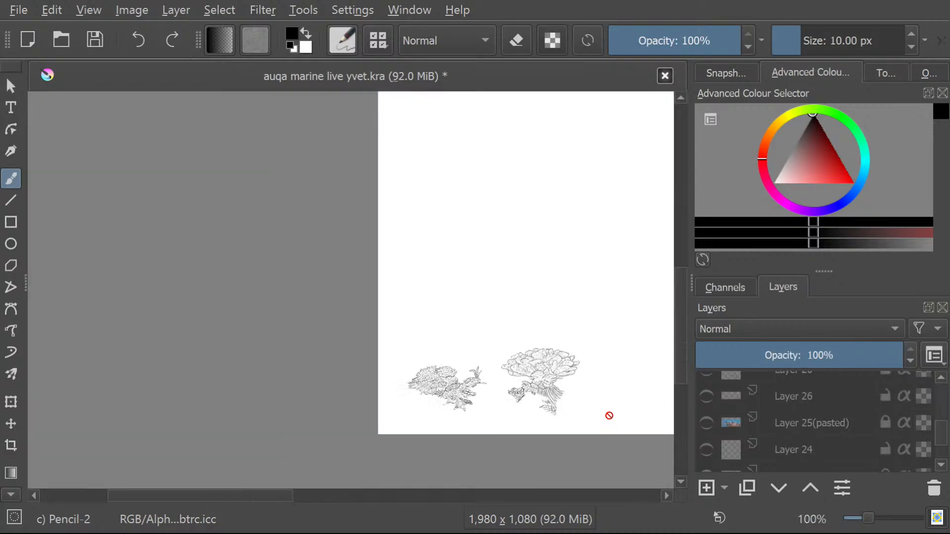
scroll(609, 416, up, 3)
scroll(726, 425, down, 5)
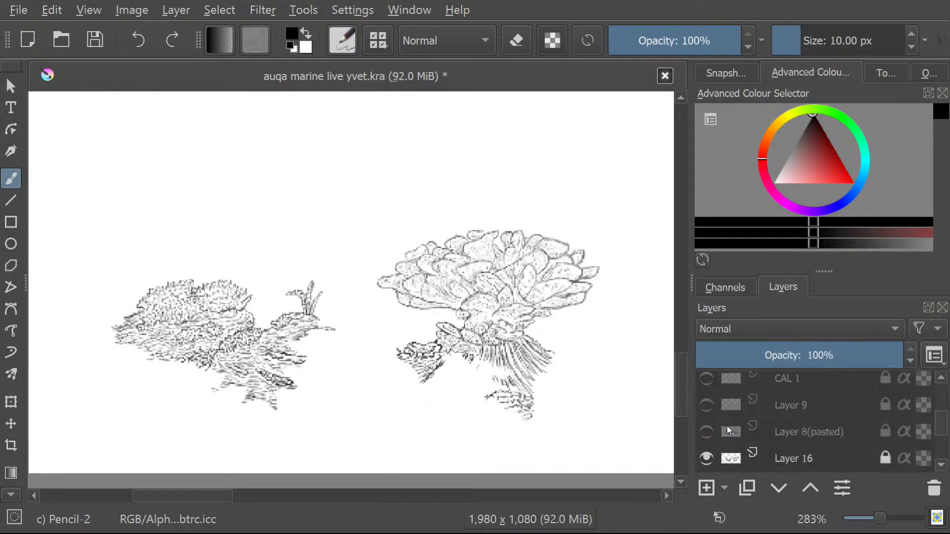
Briefly show and hide Layer 13(pasted), the background image and Layer 12, one after another.
scroll(699, 402, up, 3)
click(701, 402)
click(702, 402)
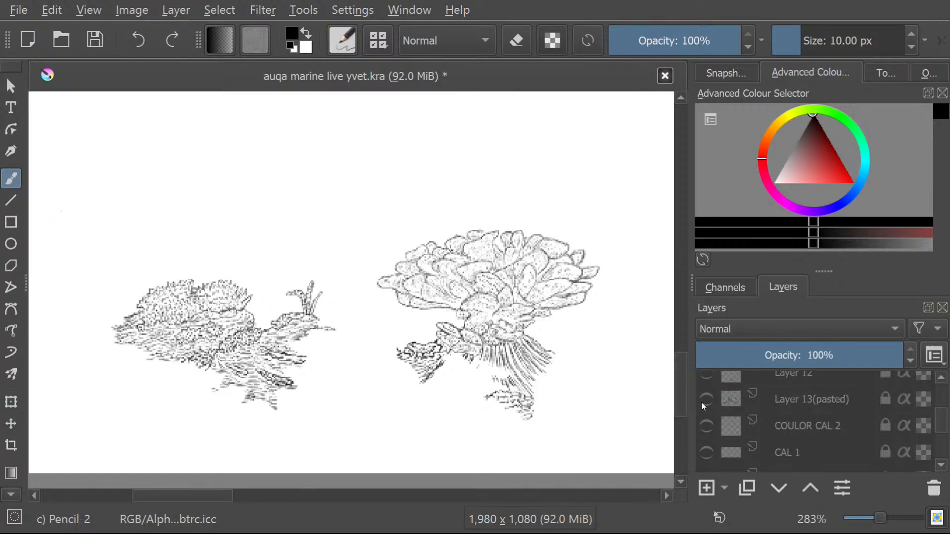
scroll(701, 402, up, 3)
click(709, 420)
click(709, 421)
click(704, 439)
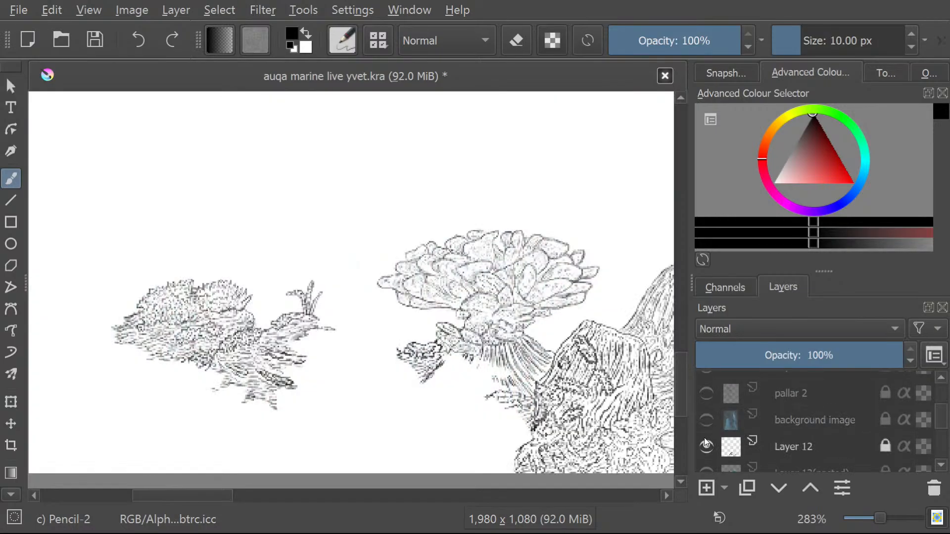
click(704, 438)
Briefly show and hide Layer 13(pasted), COULOR CAL 2 and CAL 1 to compare the rock's reference photo with the drawing.
scroll(701, 405, down, 3)
click(701, 400)
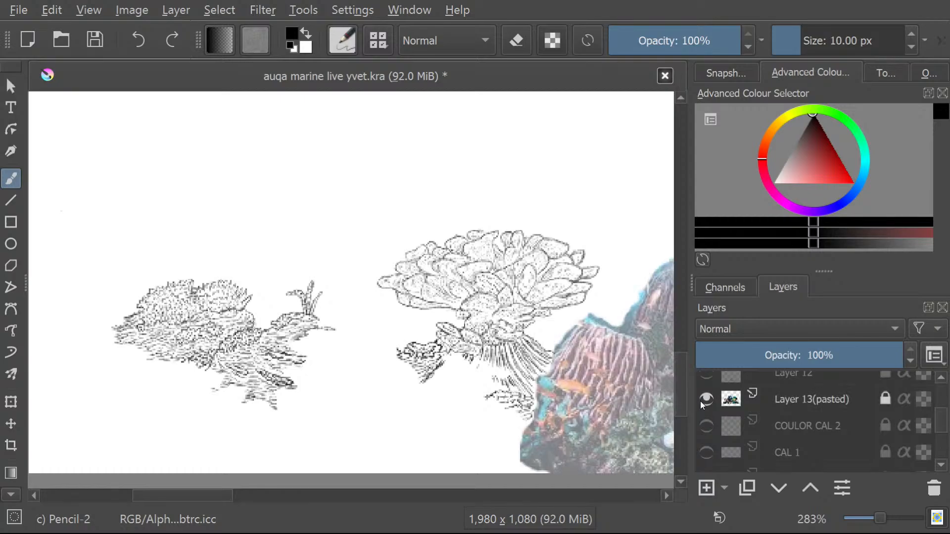
click(701, 401)
click(702, 419)
click(701, 420)
click(698, 448)
click(697, 448)
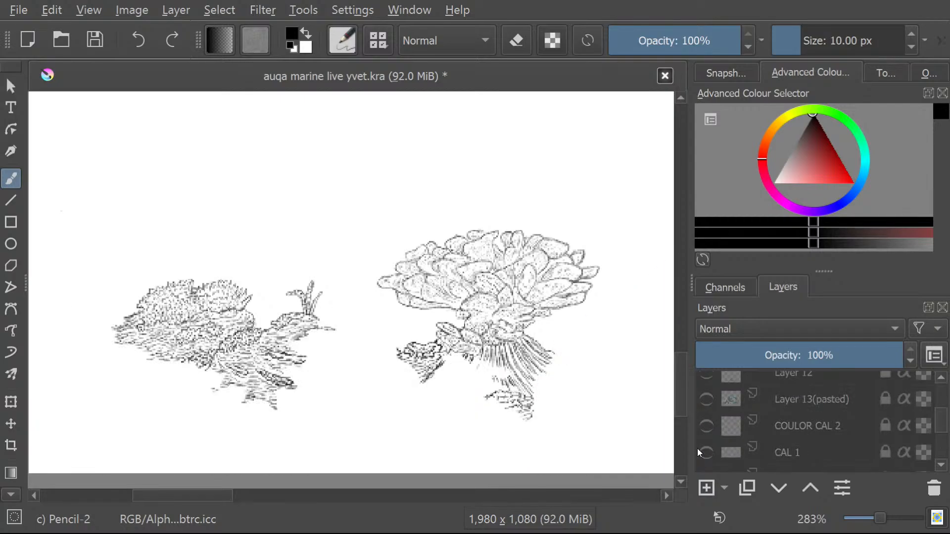
Briefly show and hide the Layer 33(pasted) and Layer 36(pasted) reference images.
scroll(697, 448, down, 5)
click(703, 458)
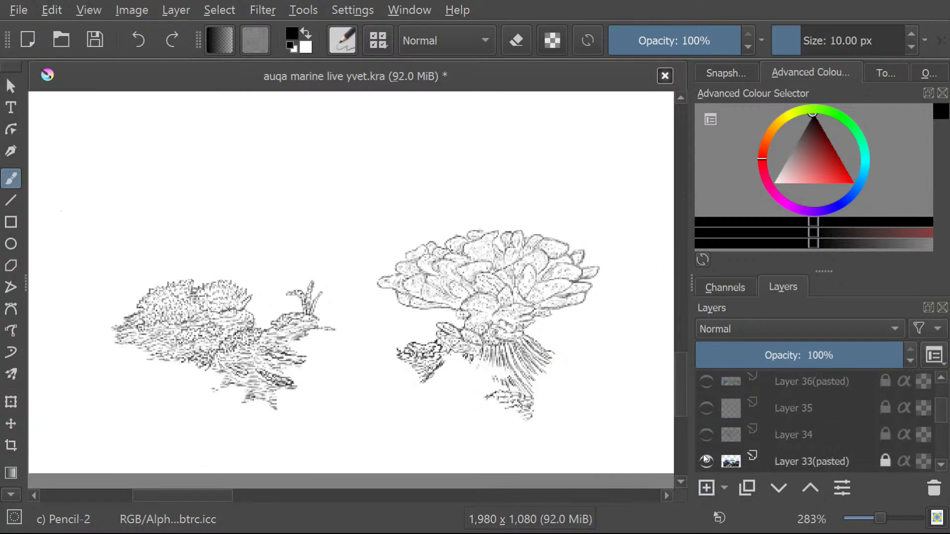
click(703, 454)
click(703, 389)
click(703, 388)
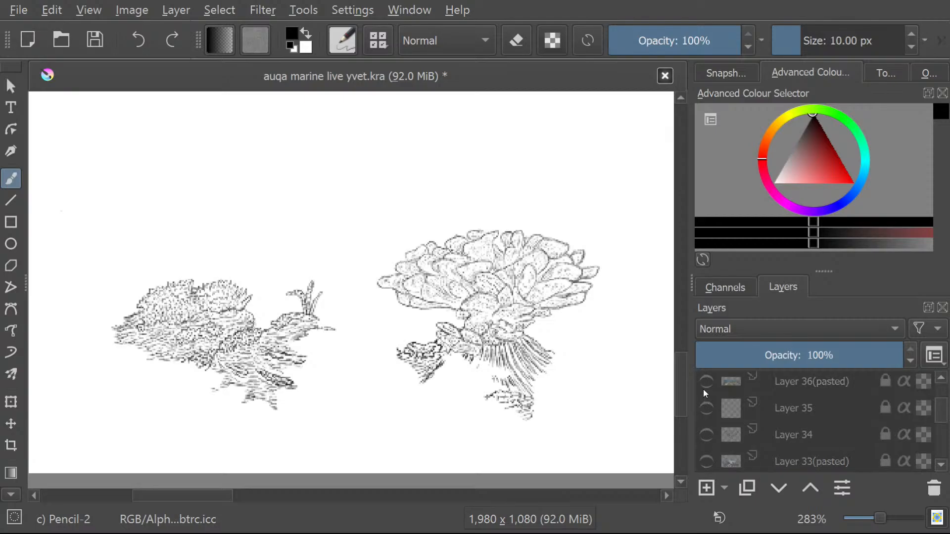
Briefly show and hide Layer 38, Layer 39(pasted), Layer 31 and the background layer, one after another.
scroll(701, 389, up, 3)
click(701, 409)
click(699, 408)
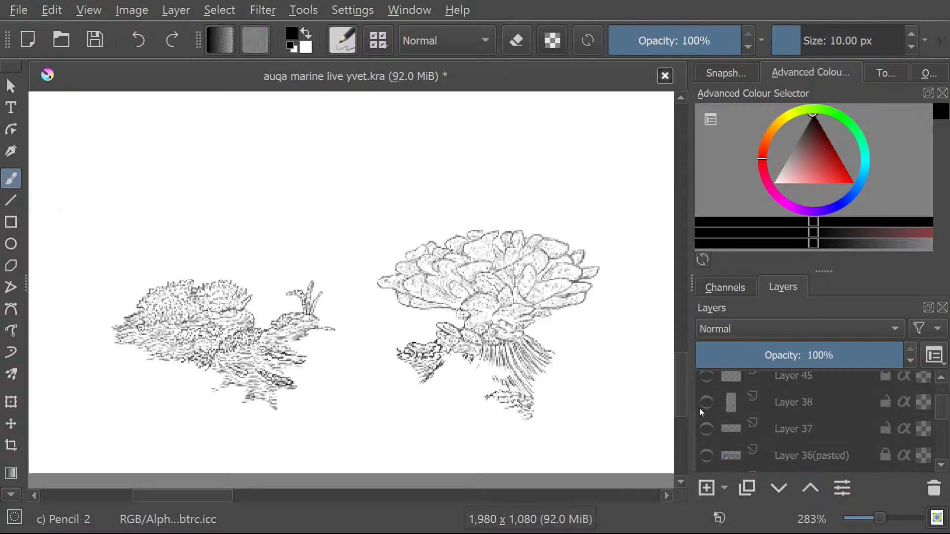
scroll(699, 417, up, 3)
click(699, 419)
click(699, 419)
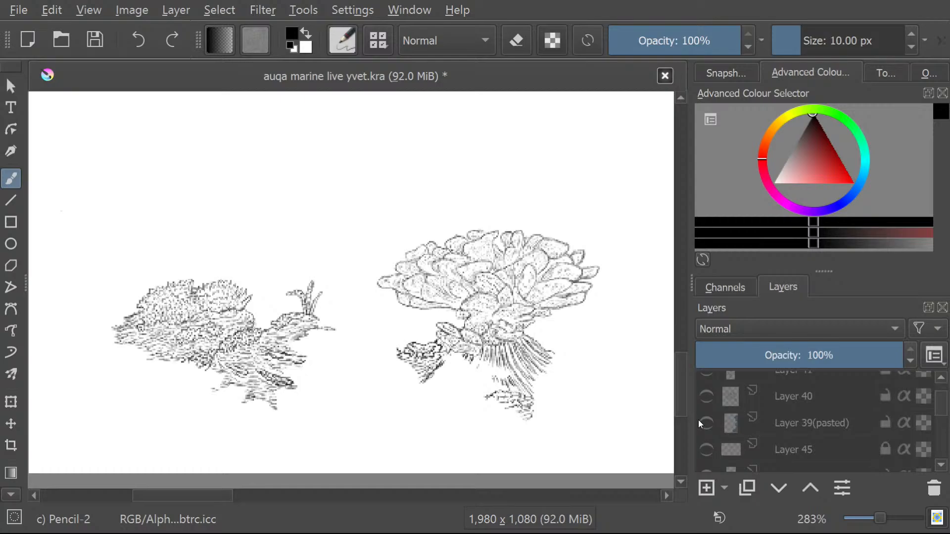
scroll(698, 419, up, 3)
click(702, 419)
click(700, 418)
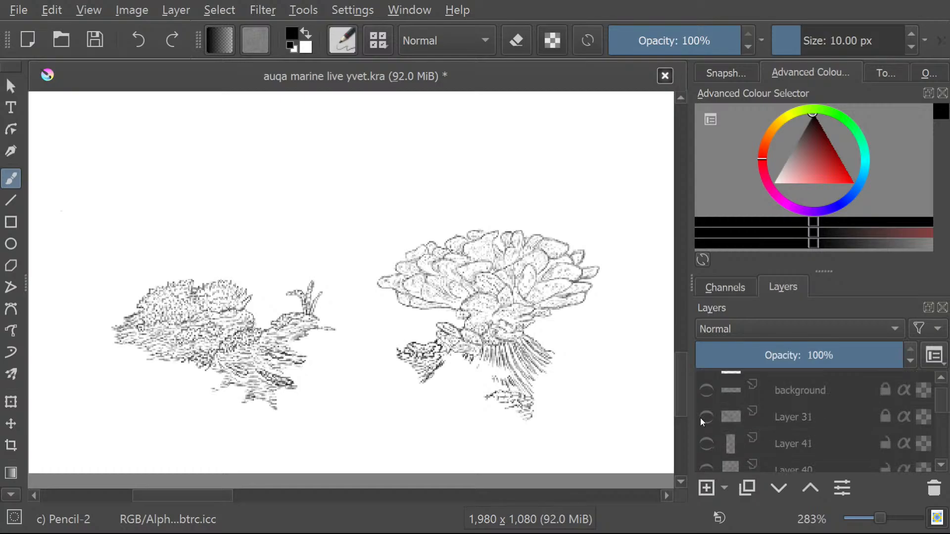
click(699, 387)
click(699, 387)
scroll(697, 391, up, 3)
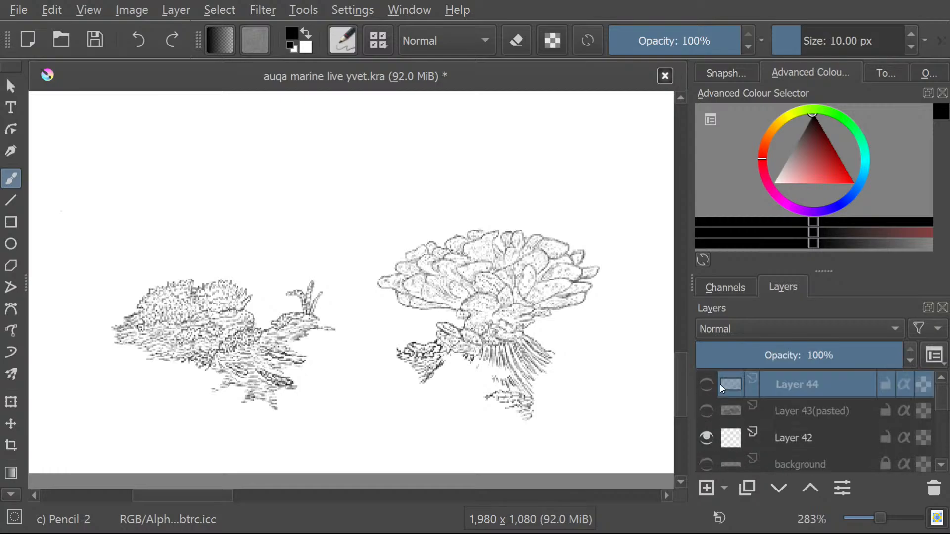
Briefly show and hide Layer 36(pasted) and Layer 33(pasted) again, repeating Layer 33(pasted) a second time.
scroll(723, 406, down, 3)
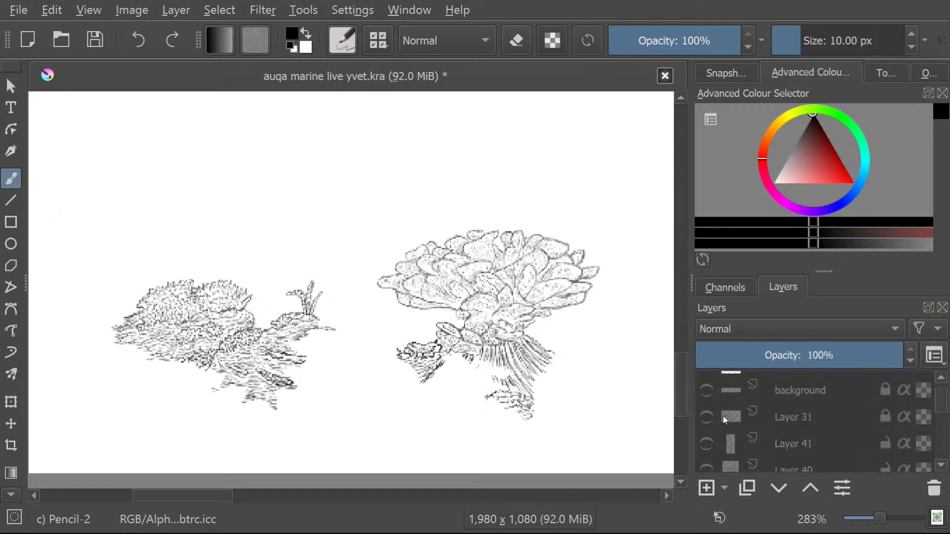
scroll(723, 416, down, 3)
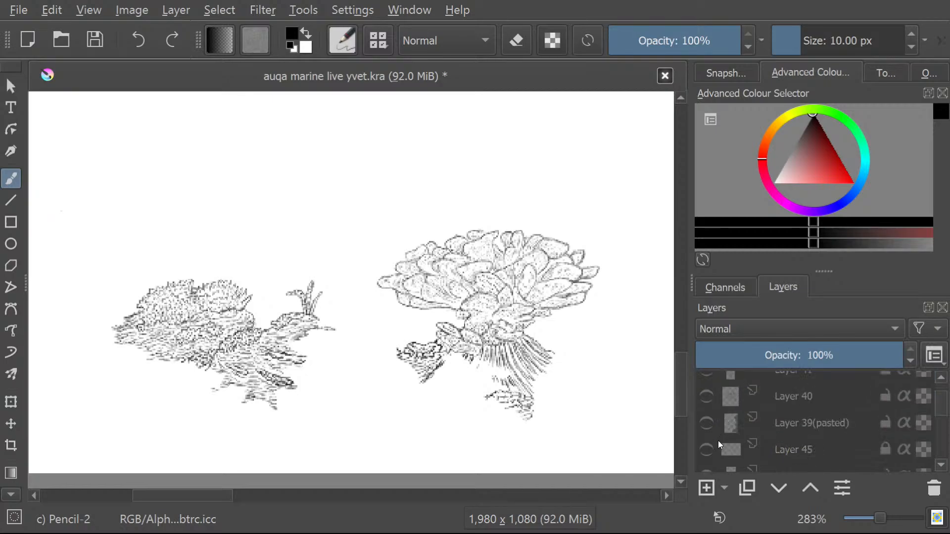
scroll(718, 440, down, 3)
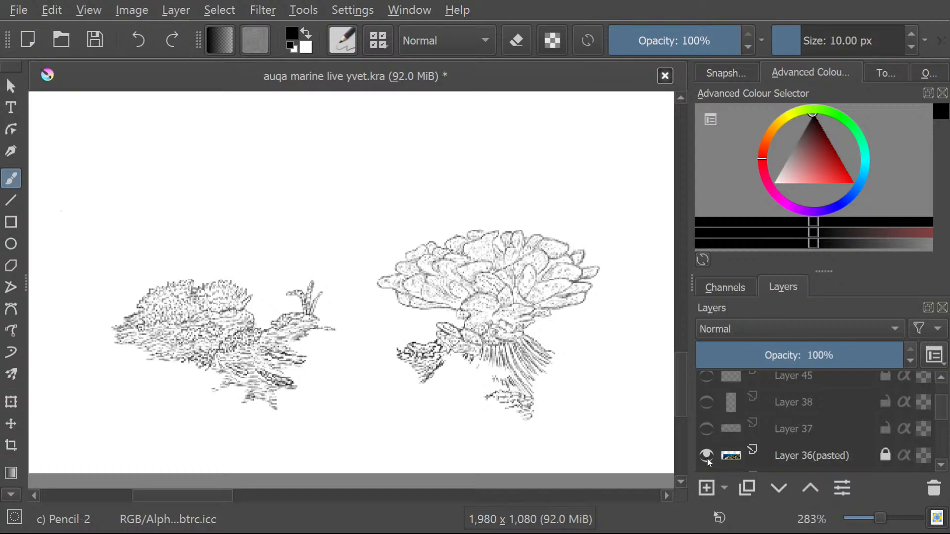
scroll(708, 458, down, 3)
click(705, 452)
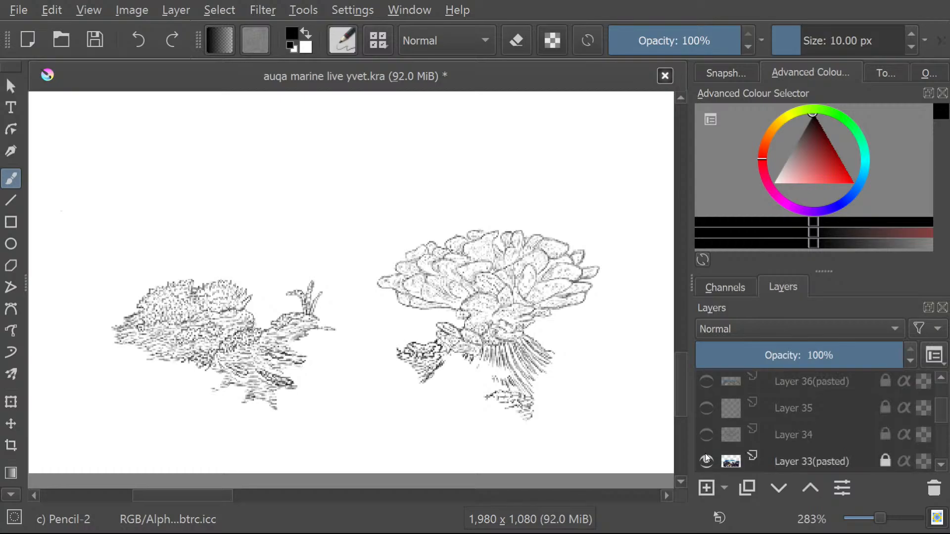
scroll(704, 425, down, 3)
click(702, 391)
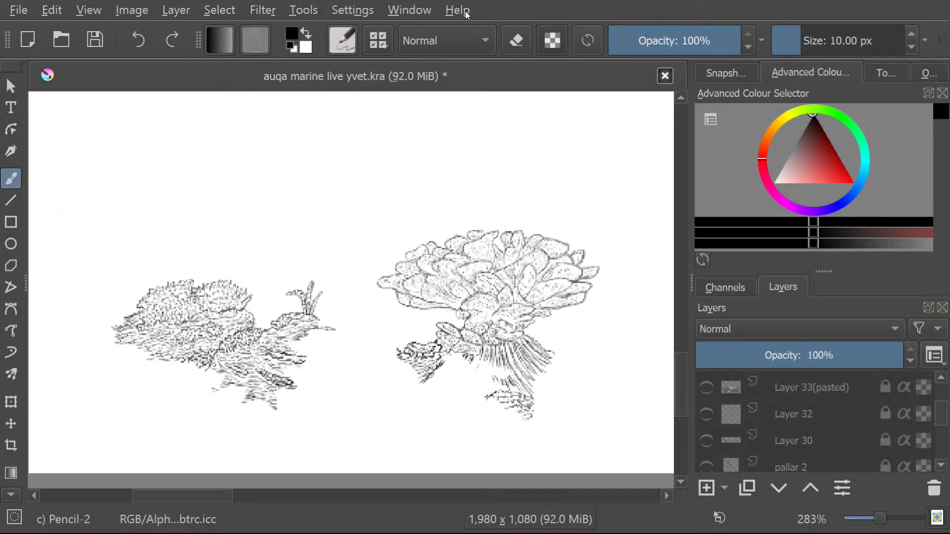
click(707, 386)
click(707, 386)
Briefly show and hide the Layer 8(pasted) coral reef reference twice to compare it with the coral drawing.
scroll(938, 414, down, 5)
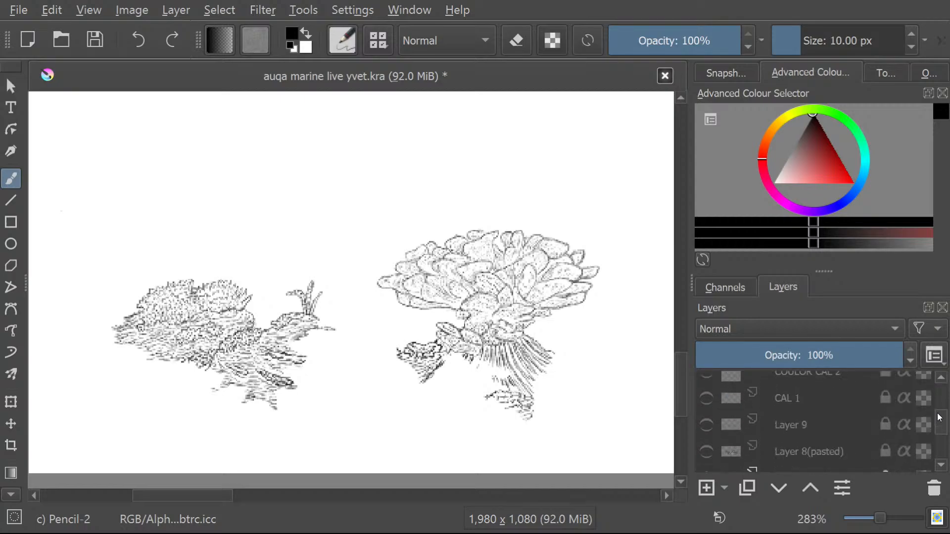
click(707, 450)
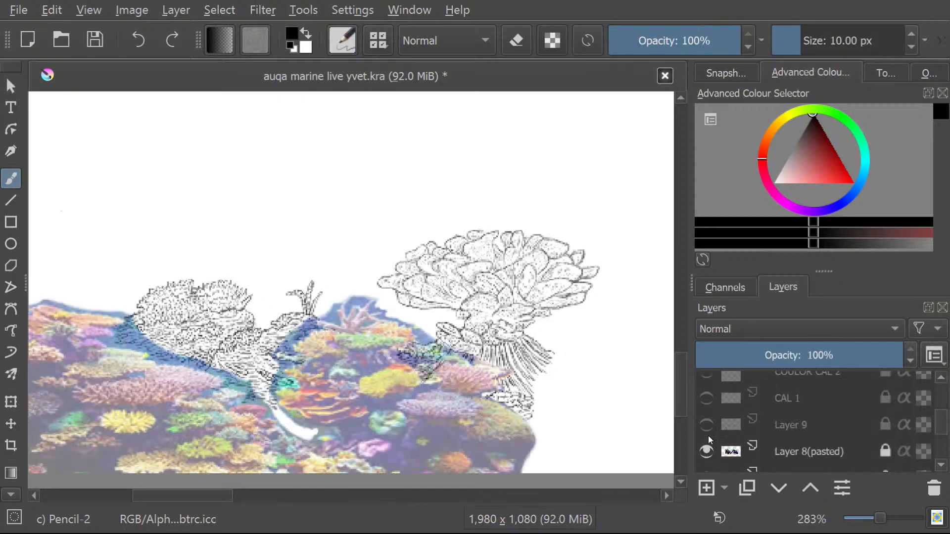
click(707, 451)
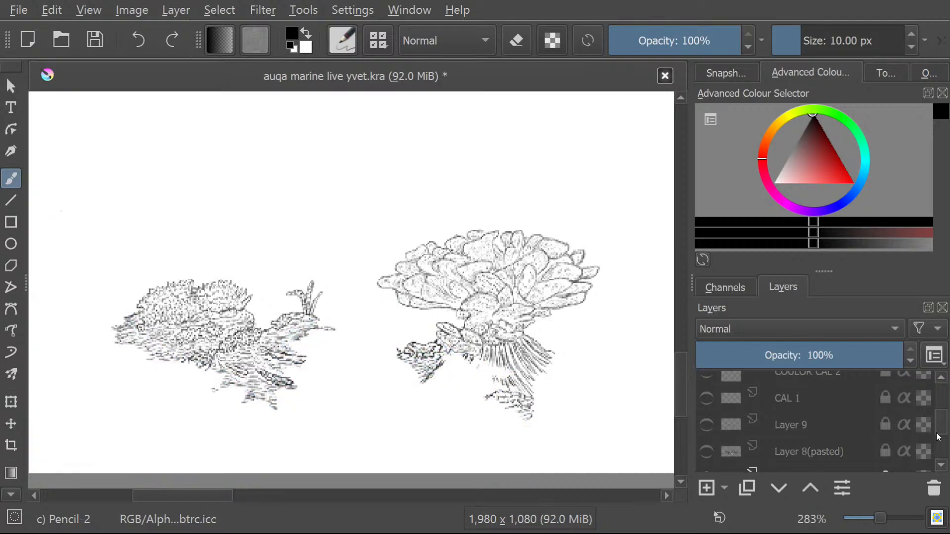
scroll(940, 428, down, 2)
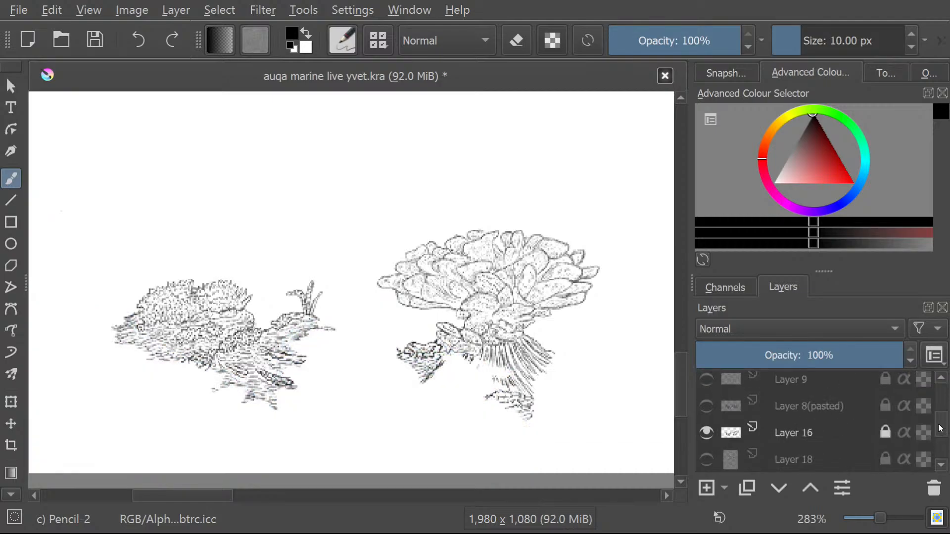
scroll(940, 428, up, 1)
click(707, 429)
click(707, 428)
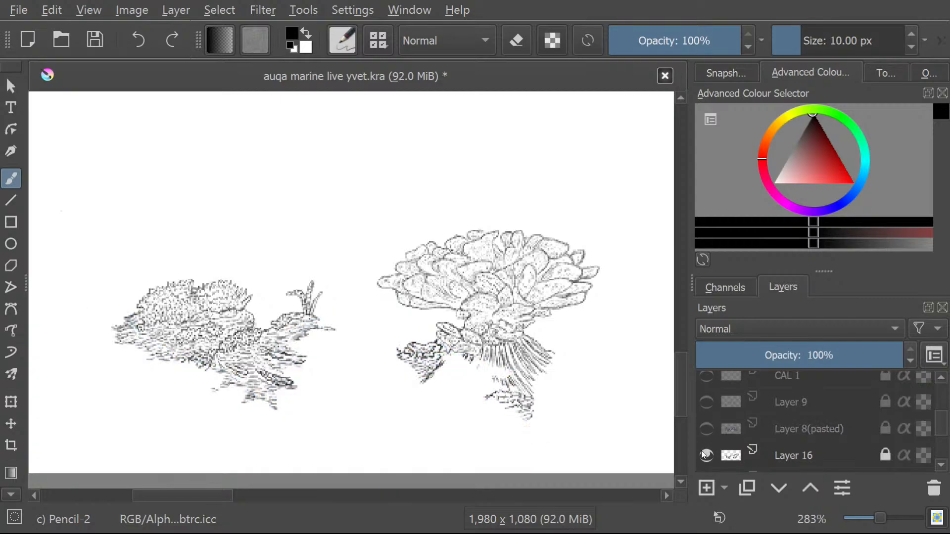
Briefly show and hide Layer 18 just below Layer 16, and the rock drawing on Layer 19.
scroll(940, 429, down, 2)
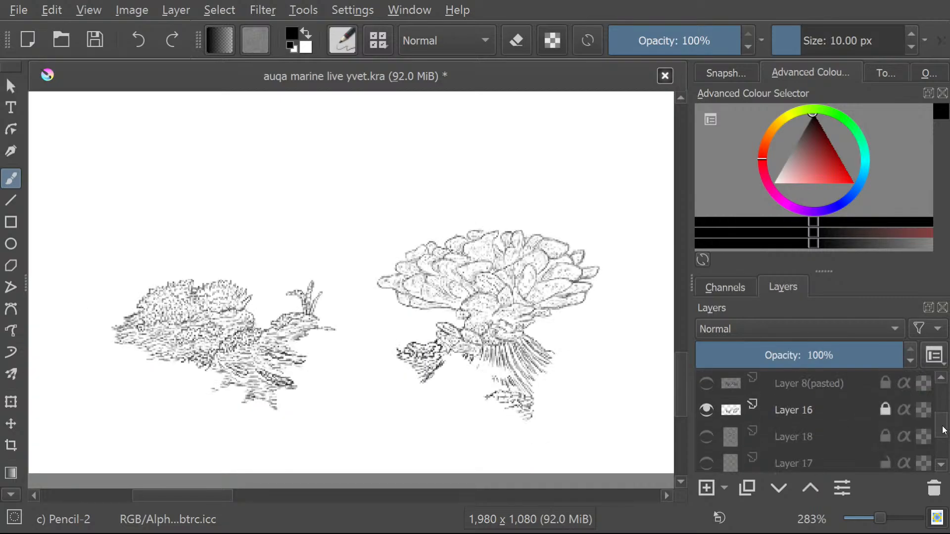
scroll(943, 430, down, 1)
click(706, 413)
click(706, 414)
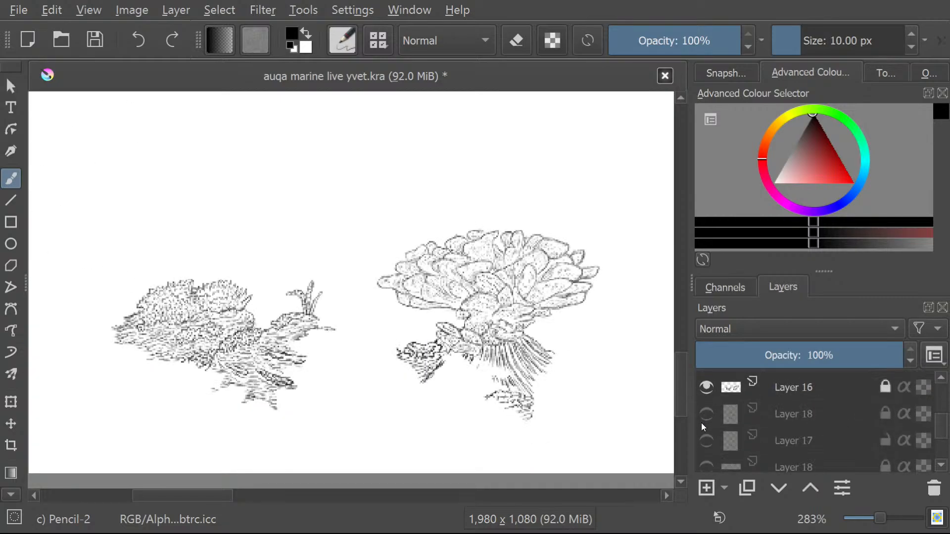
scroll(940, 468, down, 2)
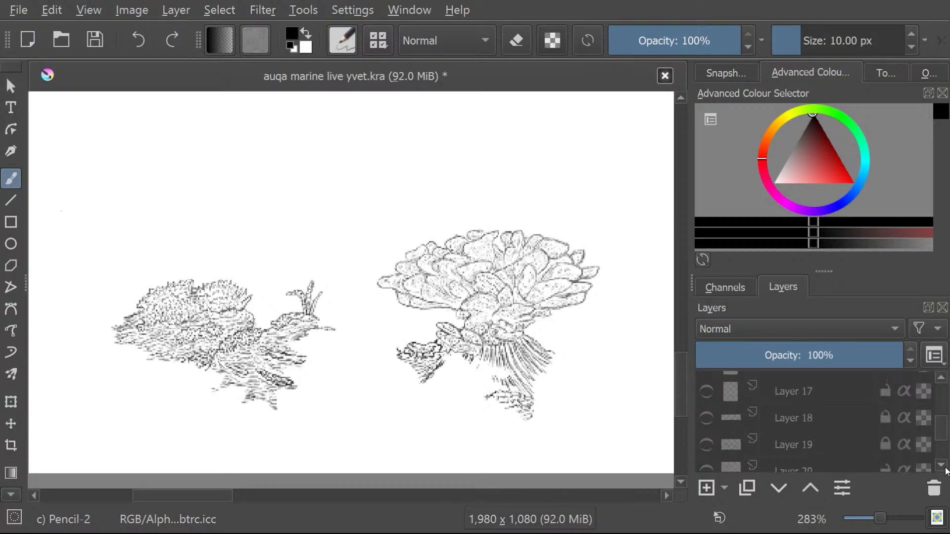
click(703, 445)
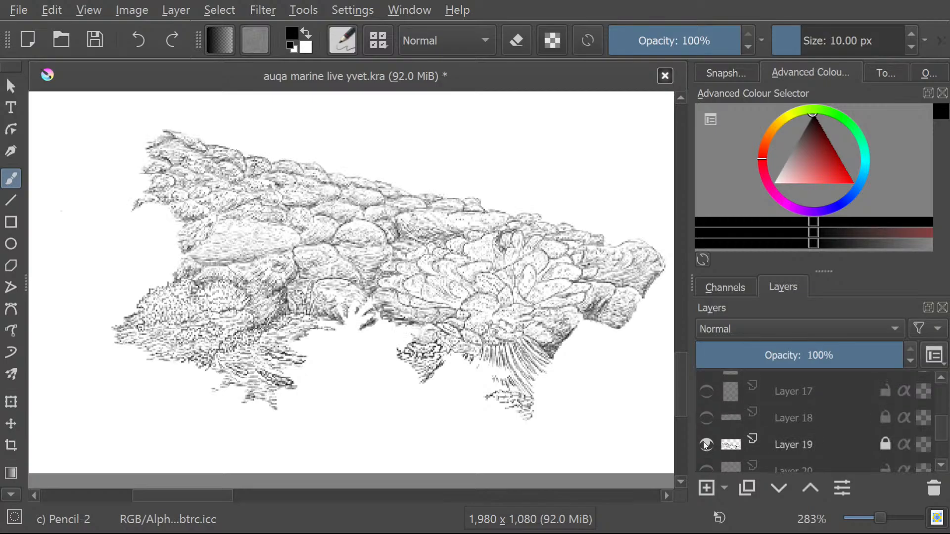
click(702, 445)
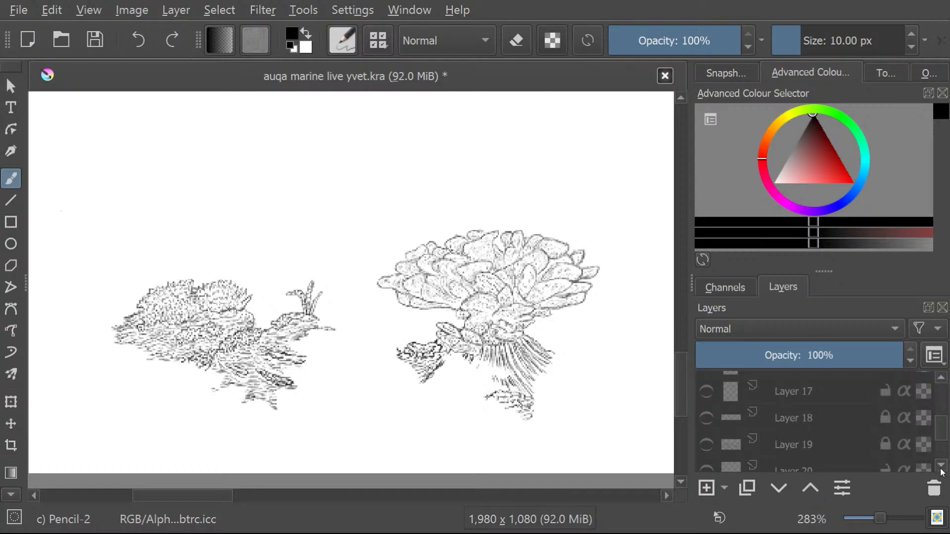
Show the Layer 15(pasted) reef photo beneath the coral drawing to compare the lines with their reference.
scroll(944, 469, down, 1)
scroll(942, 470, down, 3)
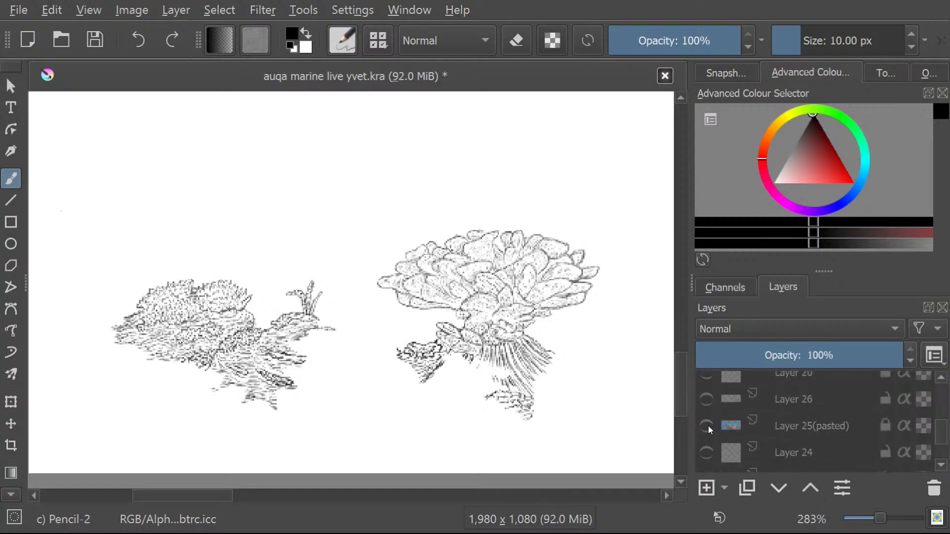
scroll(948, 469, down, 2)
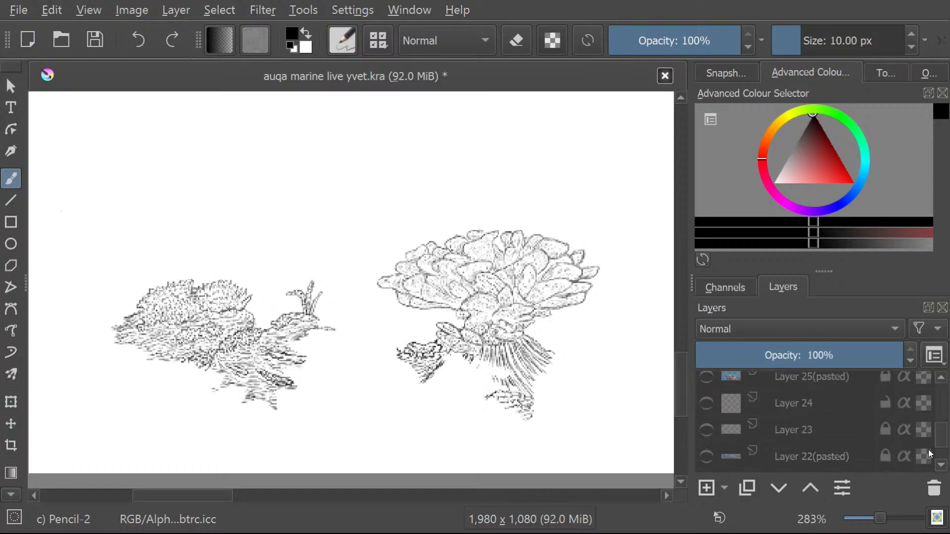
scroll(942, 468, down, 2)
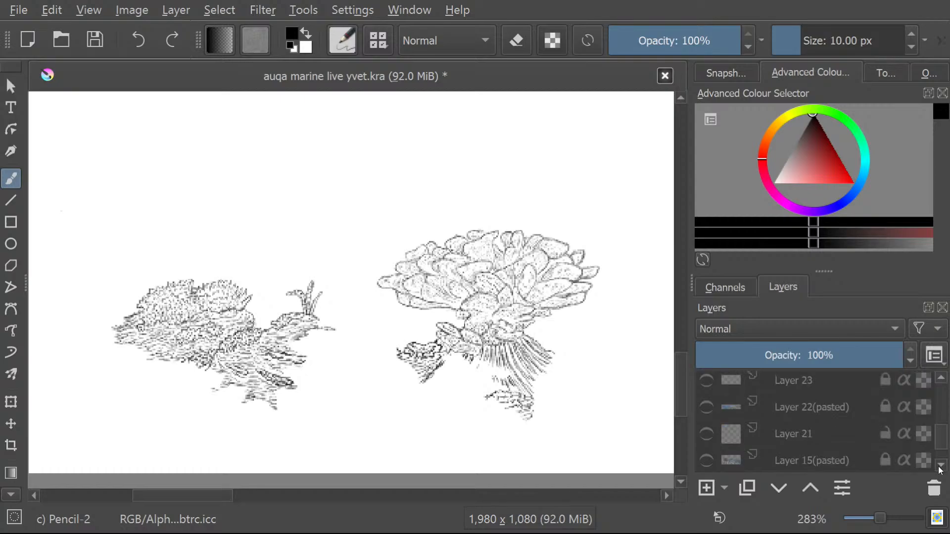
click(706, 461)
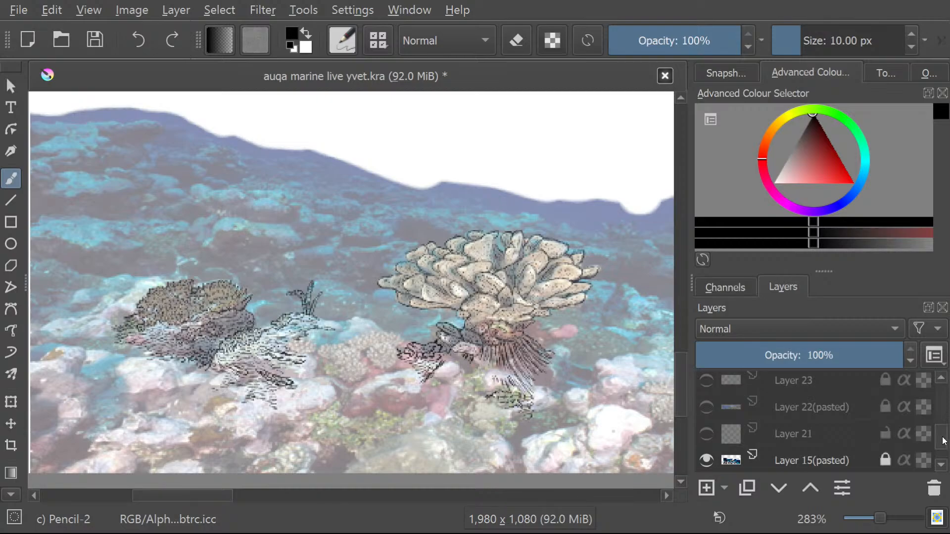
Duplicate the Layer 16 coral drawing to darken its lines, and select the original Layer 16.
scroll(944, 437, up, 3)
scroll(944, 436, down, 5)
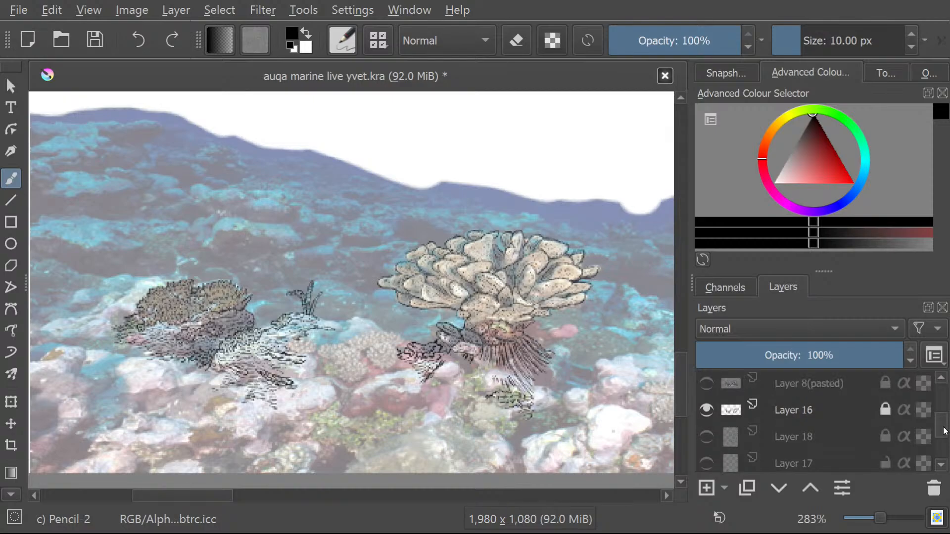
click(794, 414)
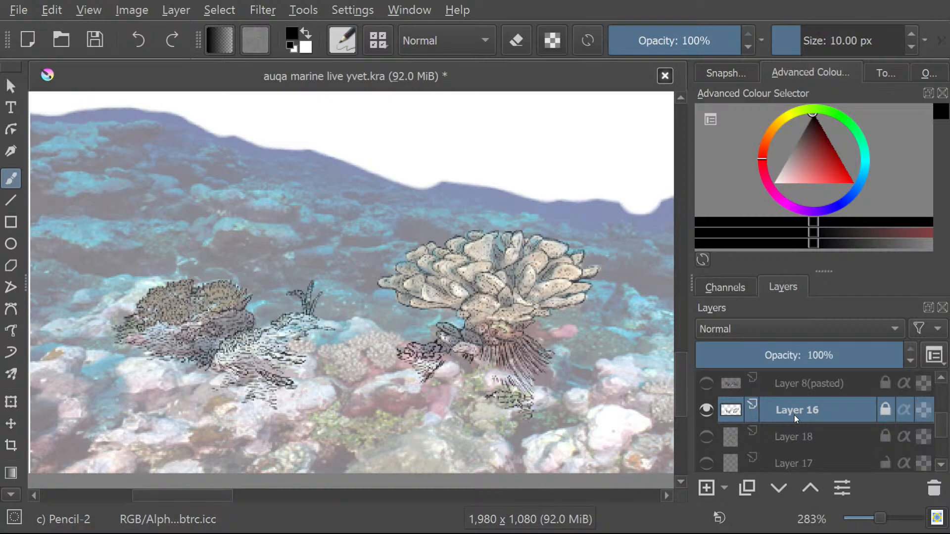
click(749, 489)
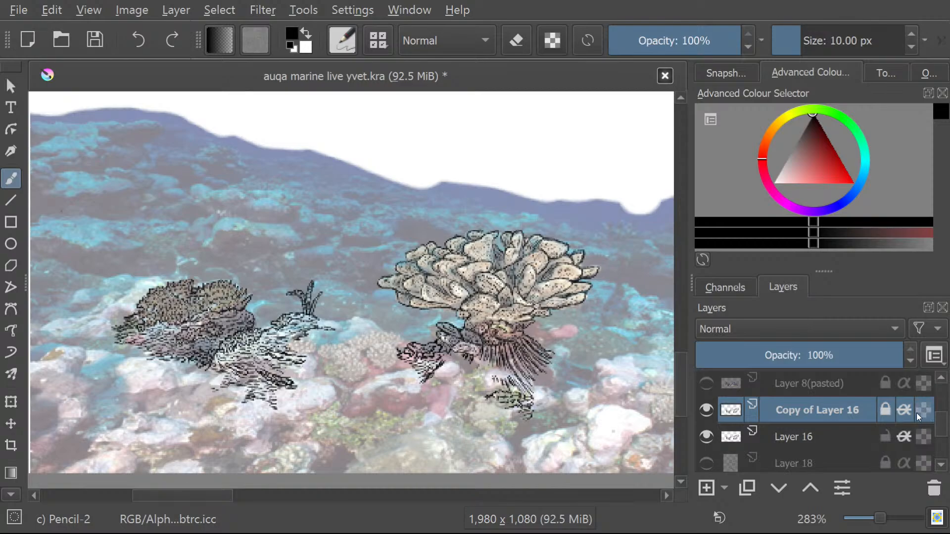
click(797, 440)
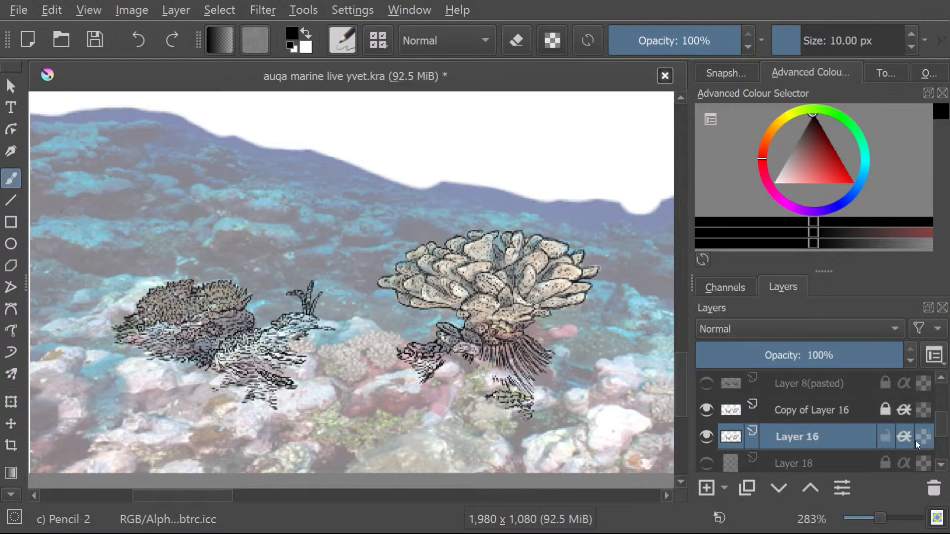
click(929, 413)
Hide the Layer 15(pasted) reference photo so only the coral line drawing is displayed.
scroll(945, 435, down, 3)
drag(946, 439, 947, 440)
click(706, 435)
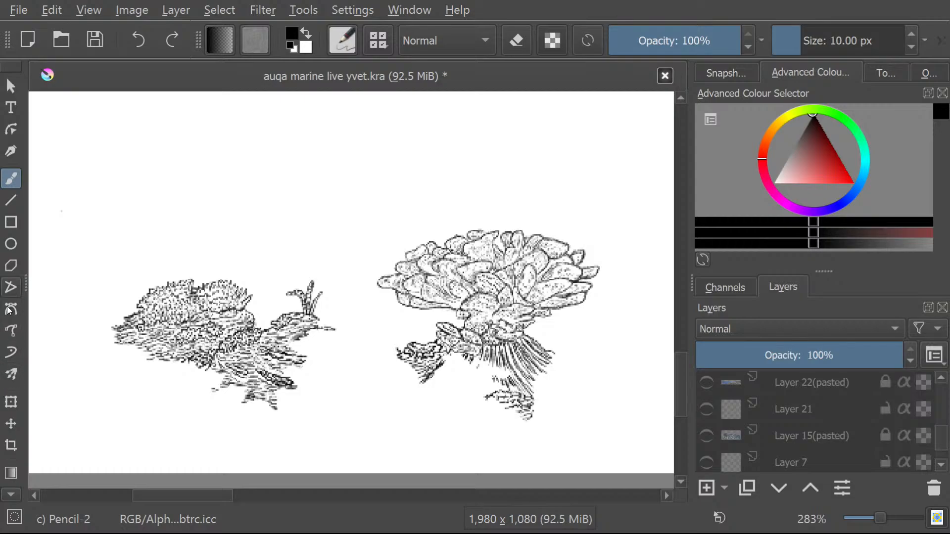
Try colouring the large coral with broad strokes of bright yellow-green, and undo the strokes.
click(795, 113)
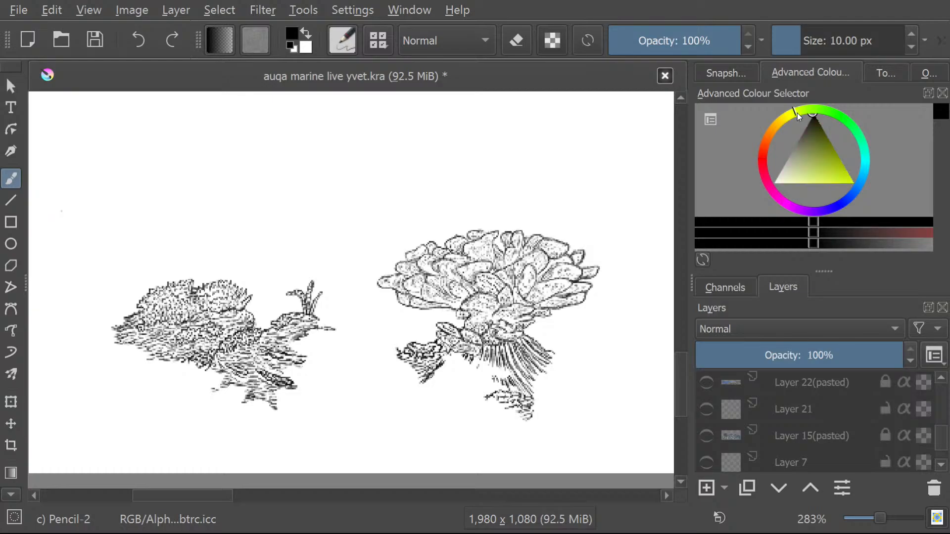
drag(818, 147, 869, 184)
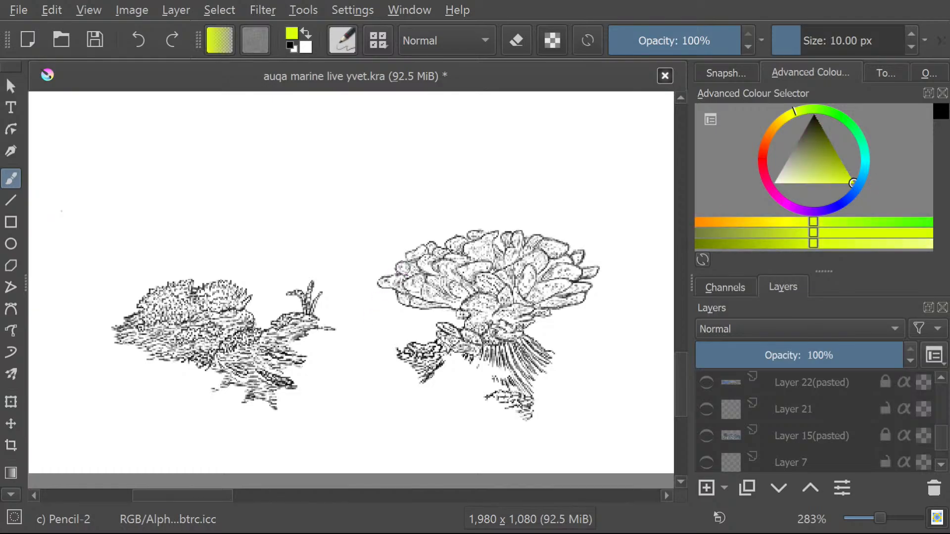
drag(426, 245, 383, 303)
mouse_move(453, 256)
mouse_down()
mouse_move(392, 318)
mouse_move(456, 241)
mouse_move(404, 301)
mouse_move(469, 253)
mouse_move(419, 314)
mouse_move(498, 252)
mouse_move(413, 336)
mouse_move(465, 322)
mouse_move(377, 381)
mouse_up()
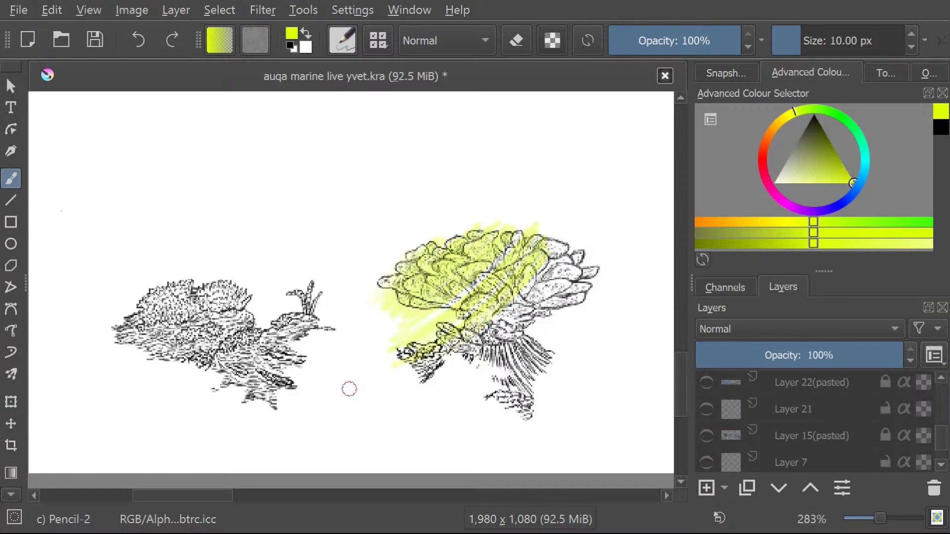
key(ctrl+z)
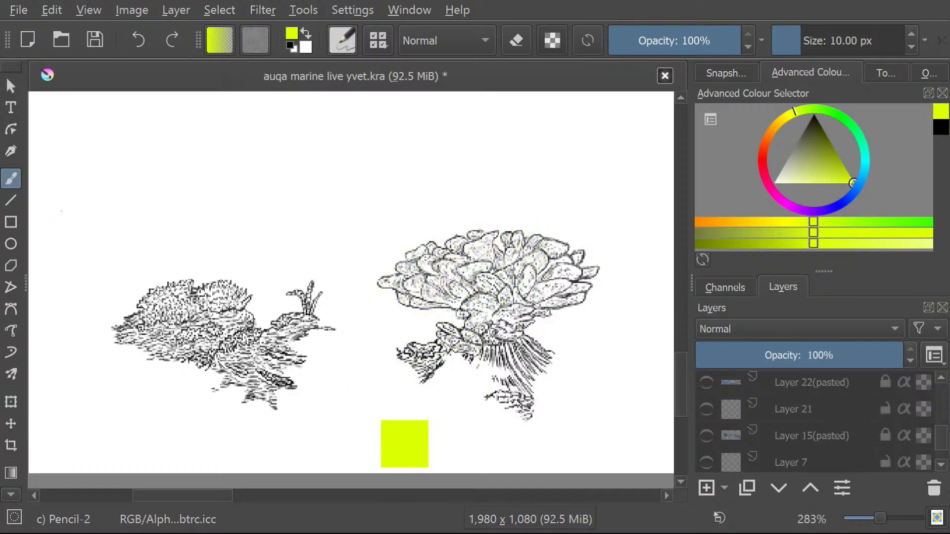
Select the large coral's line art with the Contiguous Area Selection tool.
click(11, 402)
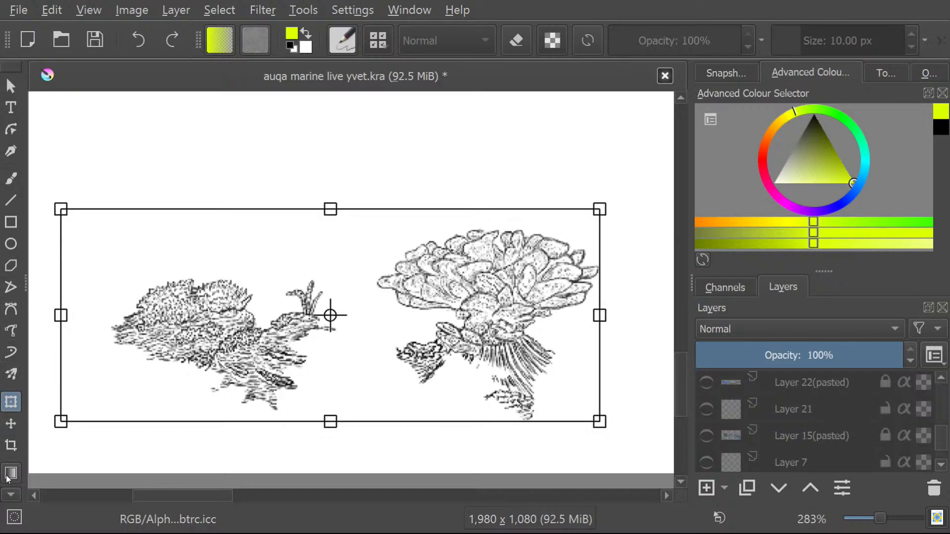
click(9, 497)
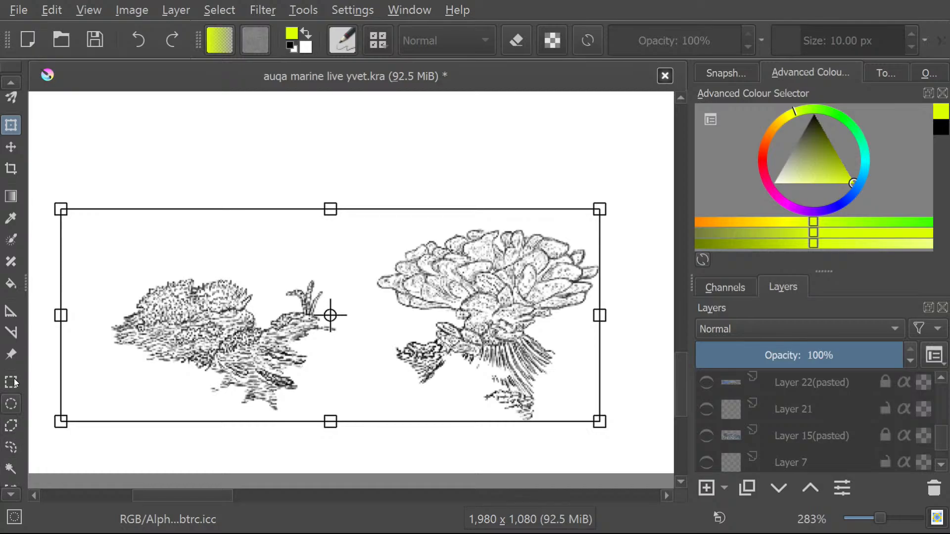
click(19, 386)
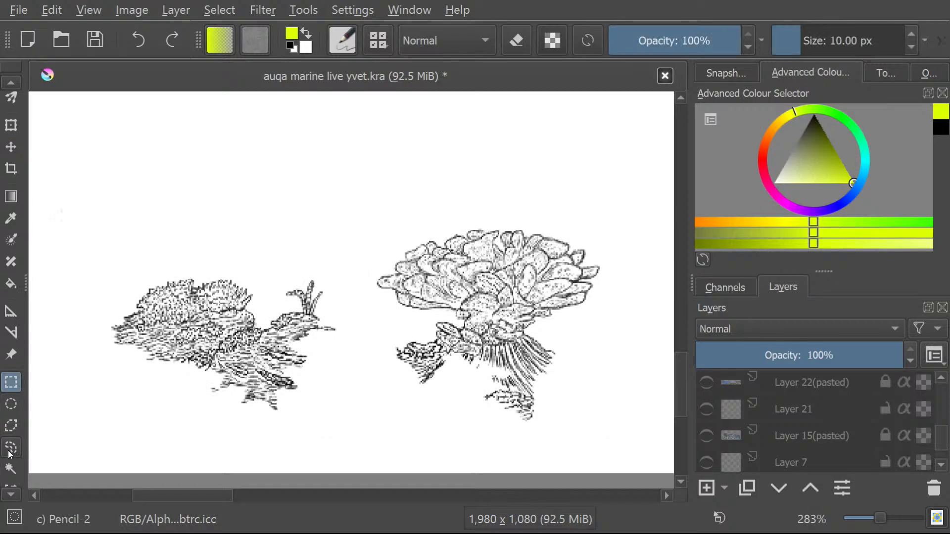
click(11, 468)
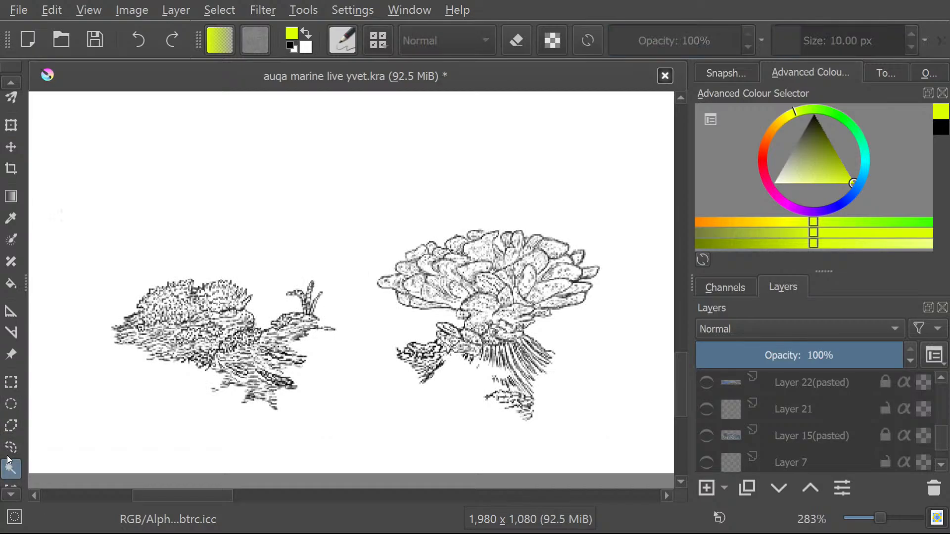
click(475, 304)
key(Insert)
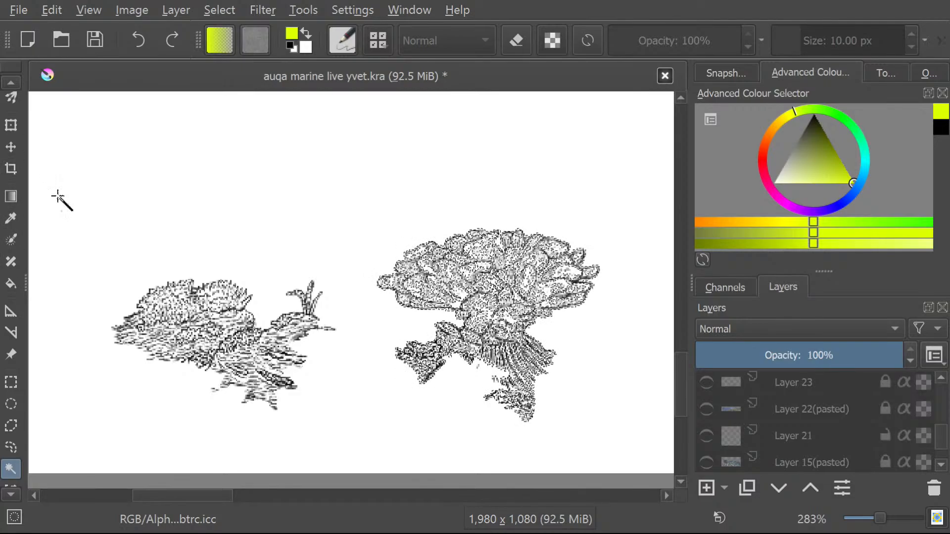
Paint the selected large coral bright yellow-green with the freehand brush.
mouse_move(678, 380)
mouse_down()
mouse_move(679, 345)
mouse_move(675, 376)
mouse_up()
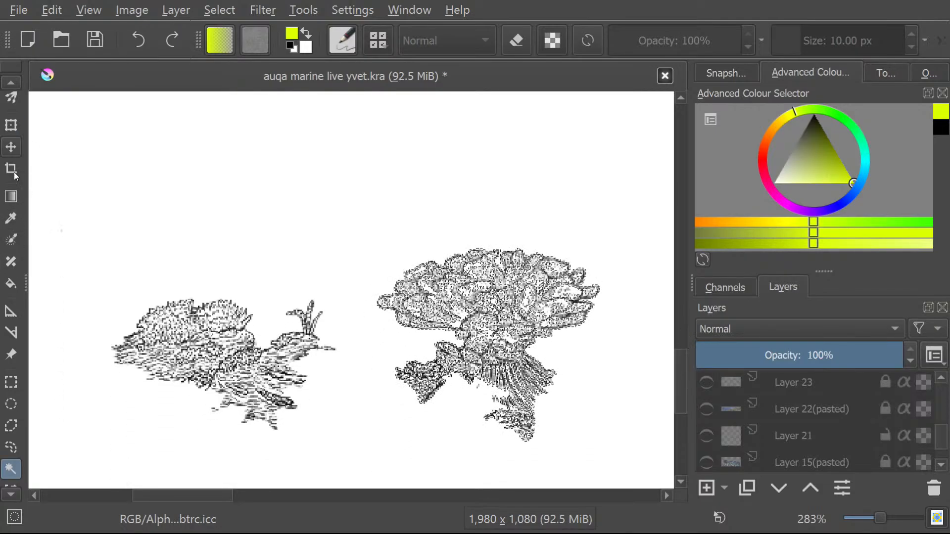
click(10, 82)
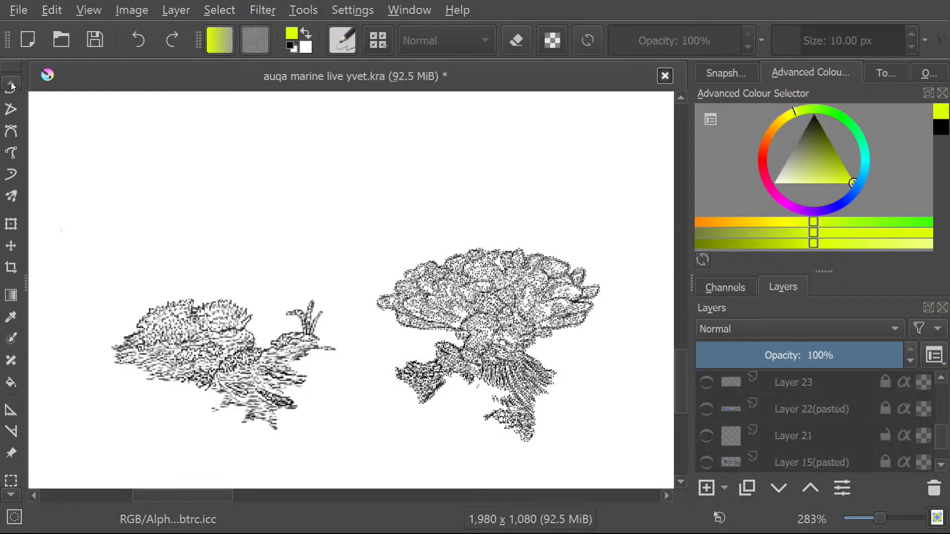
click(11, 139)
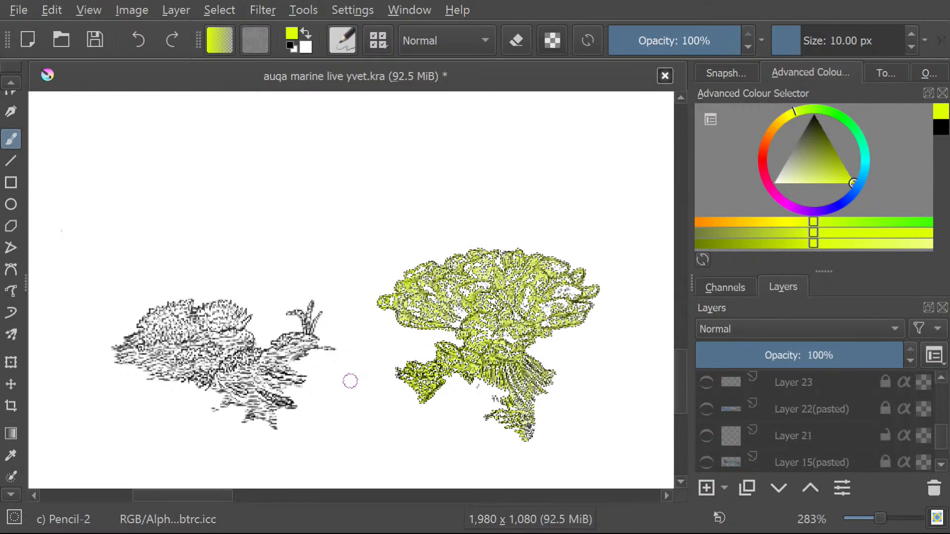
Return to the Contiguous Area Selection tool and examine its options, from the selection actions to fuzziness, grow/shrink and feathering.
click(14, 494)
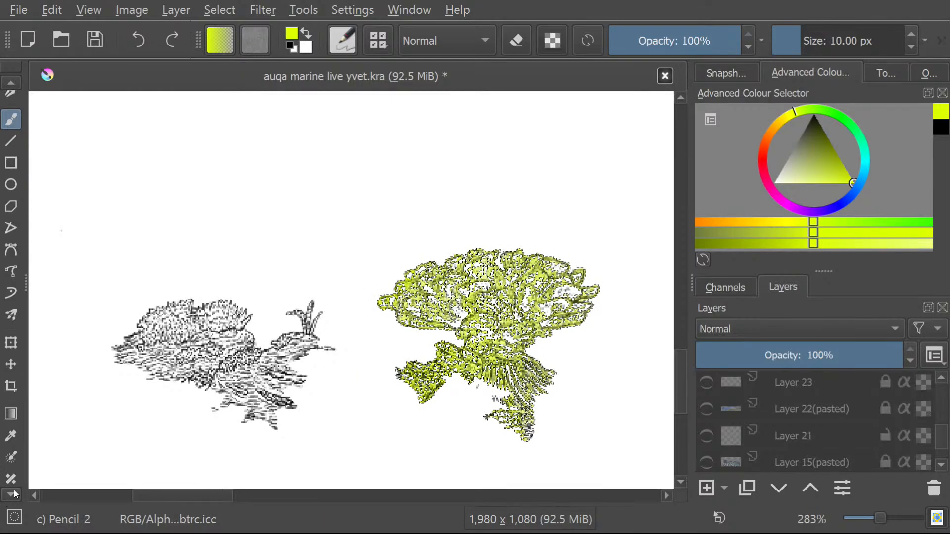
click(880, 74)
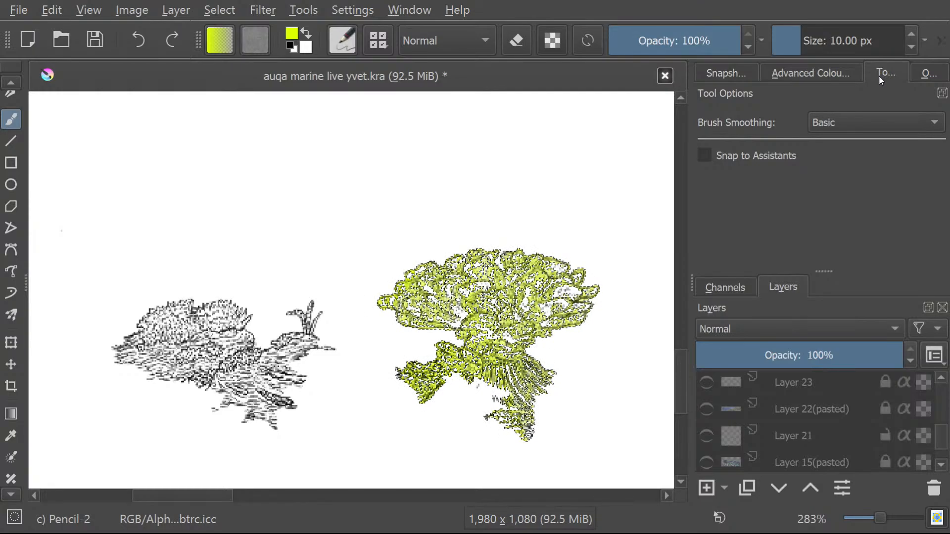
click(7, 493)
click(7, 494)
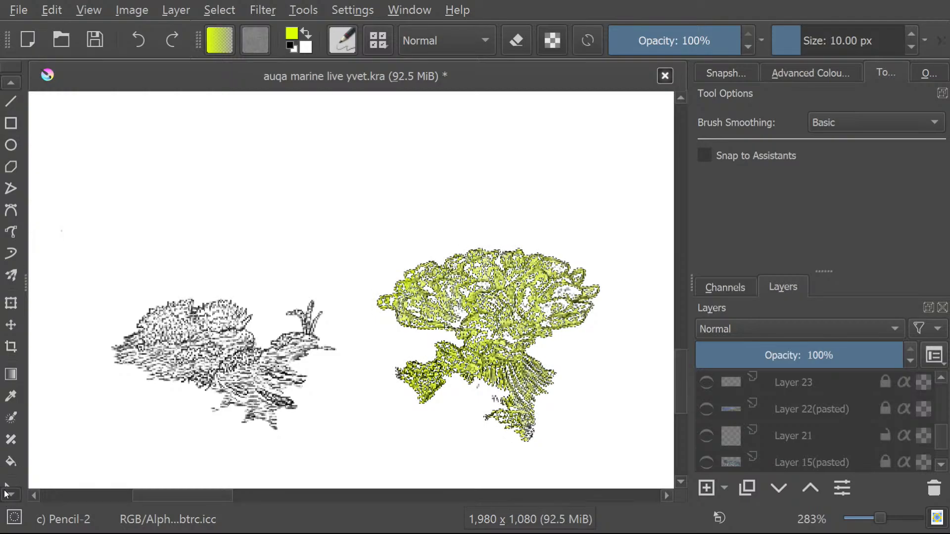
scroll(7, 494, down, 5)
click(12, 440)
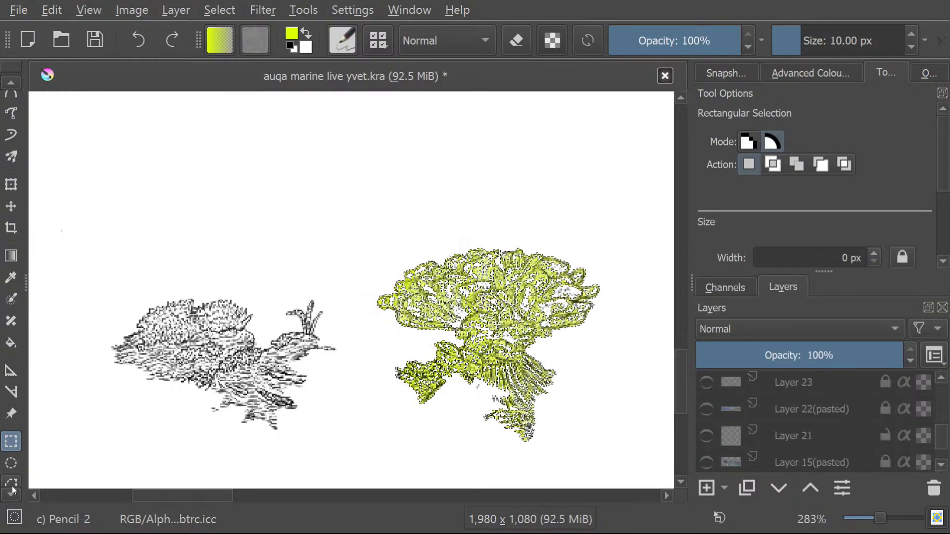
scroll(11, 492, down, 4)
click(12, 448)
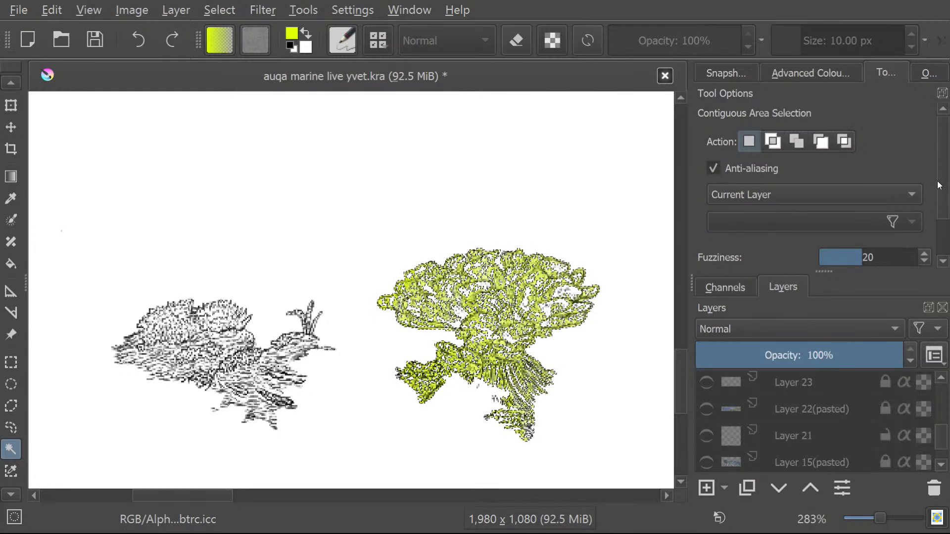
scroll(945, 185, down, 1)
scroll(946, 185, down, 2)
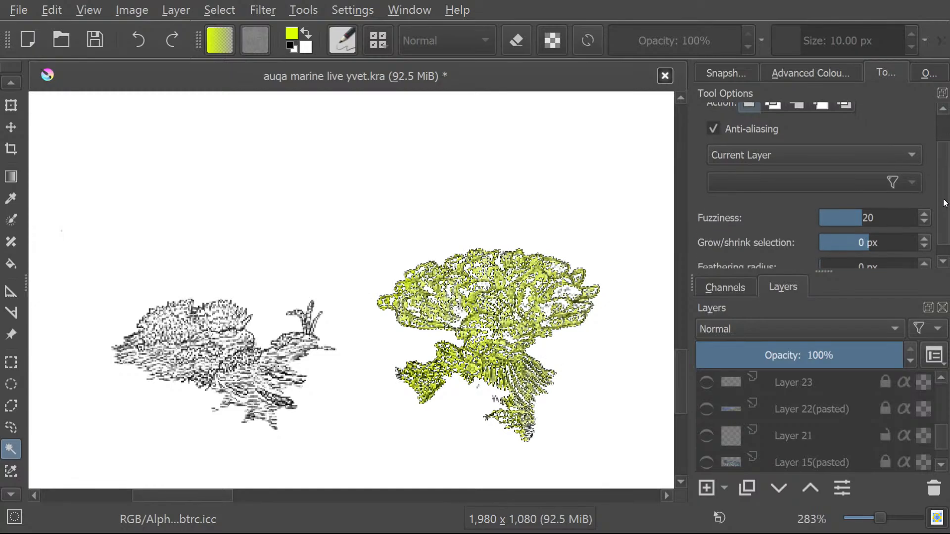
scroll(946, 178, up, 3)
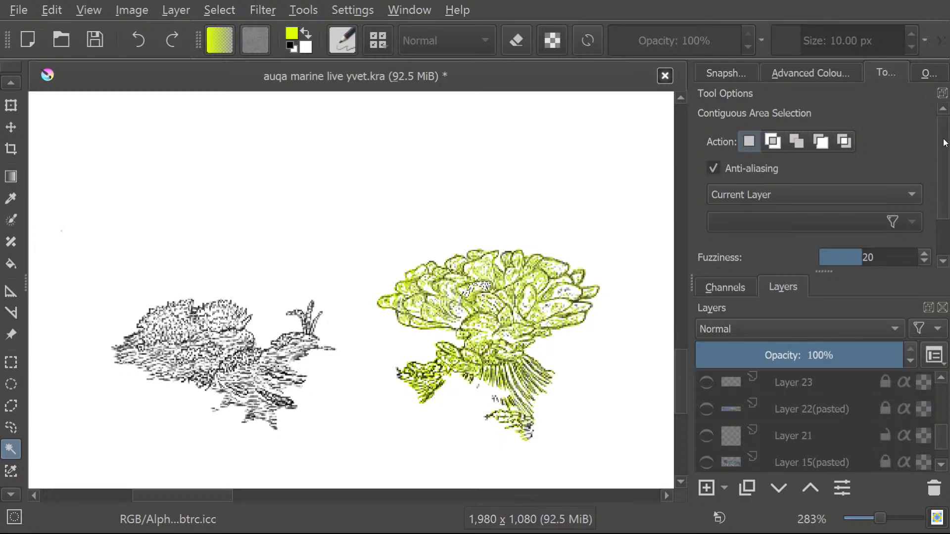
Try the intersect action, then use the add action to select two neighbouring areas of the large coral's lines.
click(781, 144)
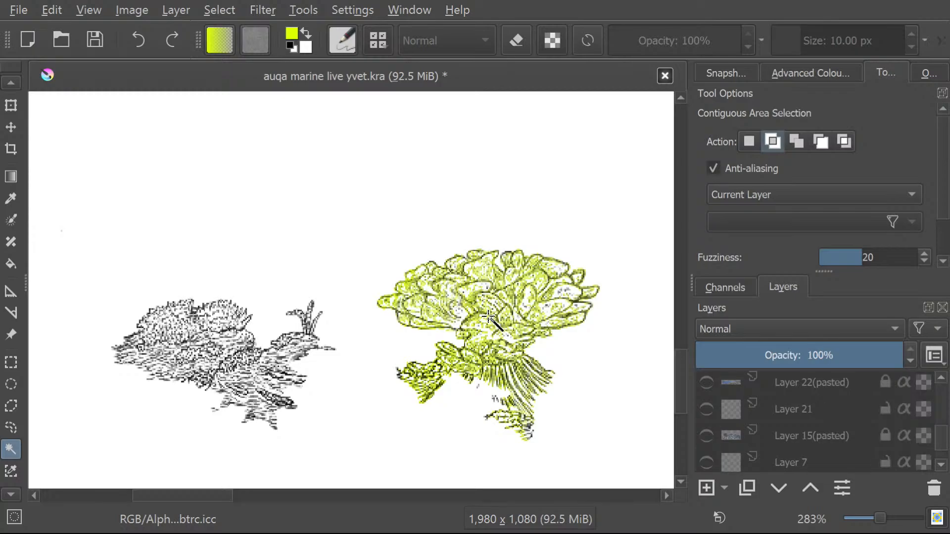
drag(945, 444, 945, 433)
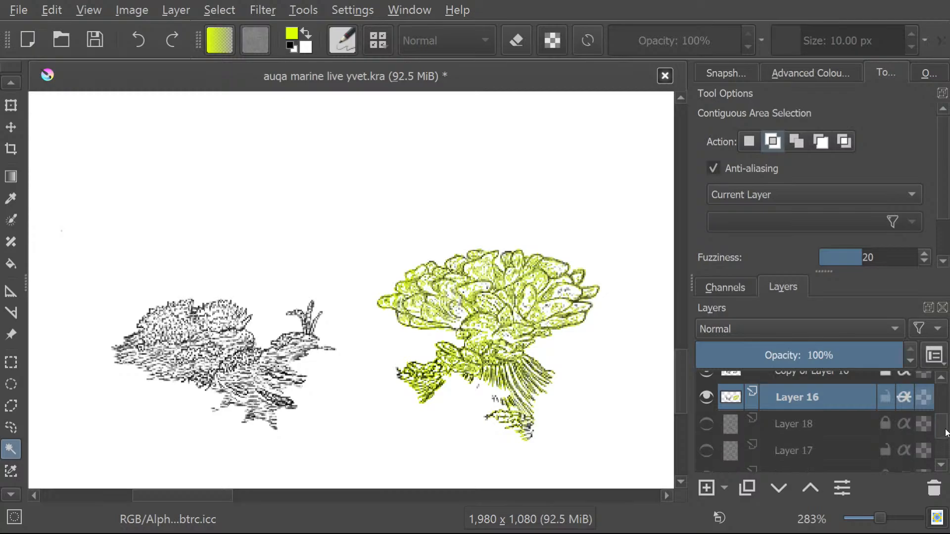
scroll(945, 436, up, 1)
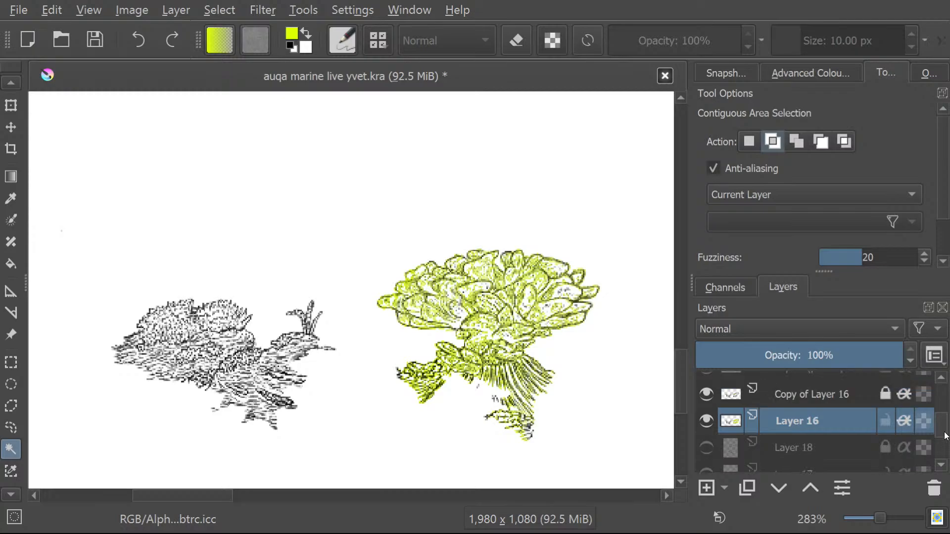
click(796, 142)
click(487, 288)
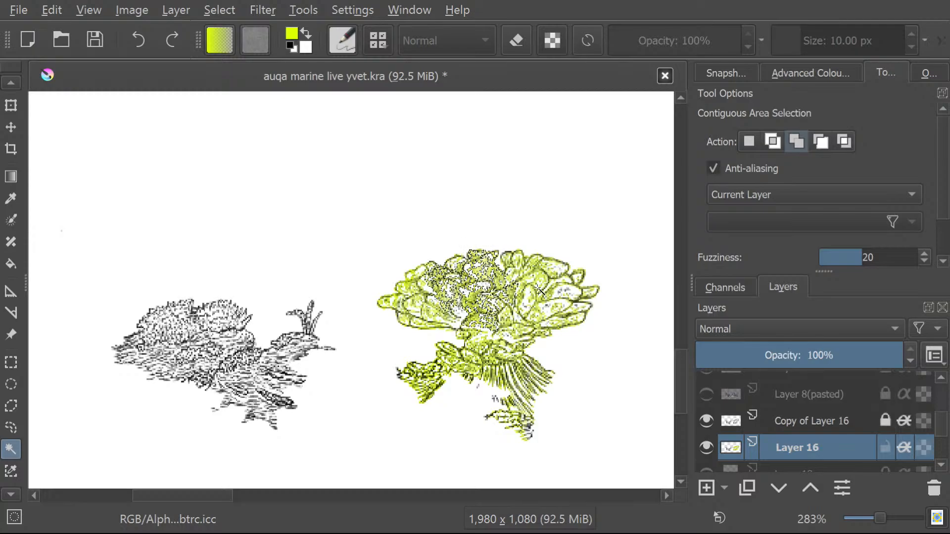
click(551, 307)
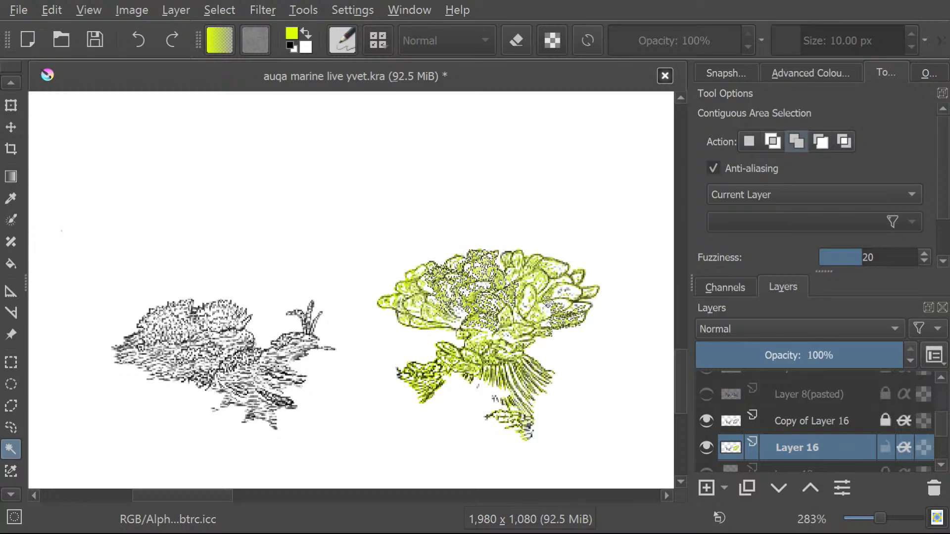
Try the subtract action for contiguous selection, and undo the areas selected on the large coral.
click(822, 144)
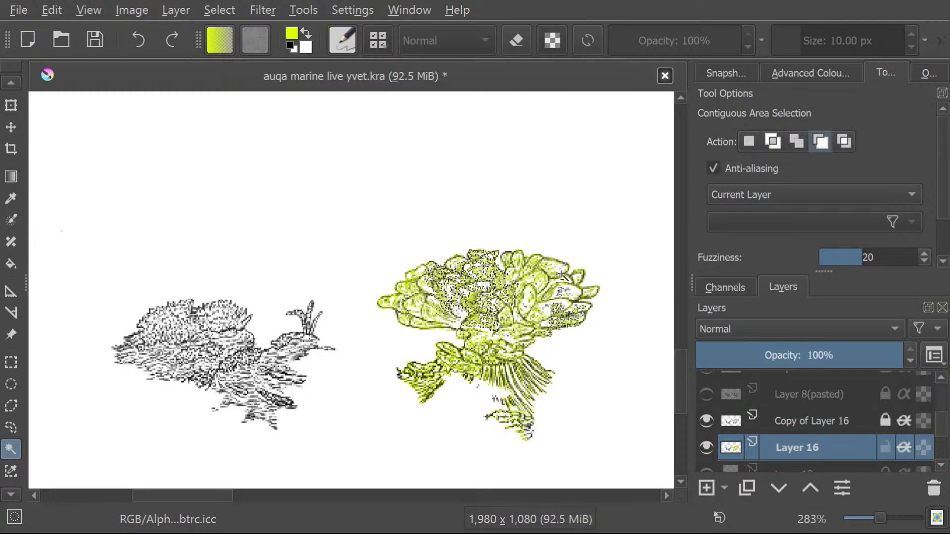
click(11, 334)
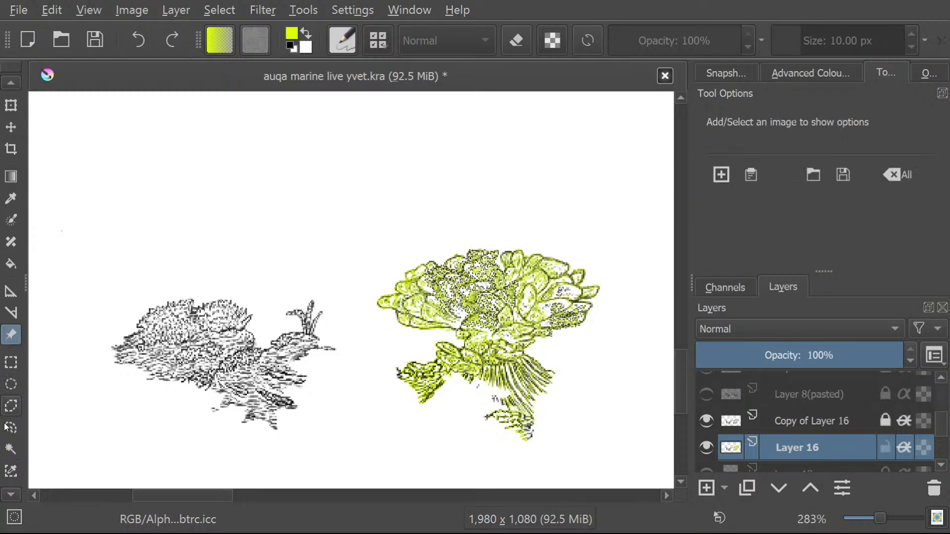
click(11, 448)
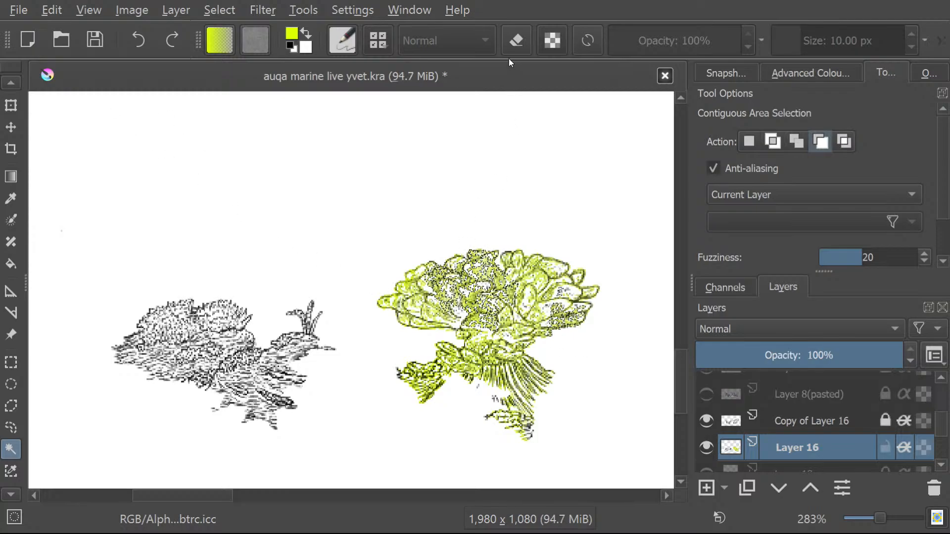
key(ctrl+z)
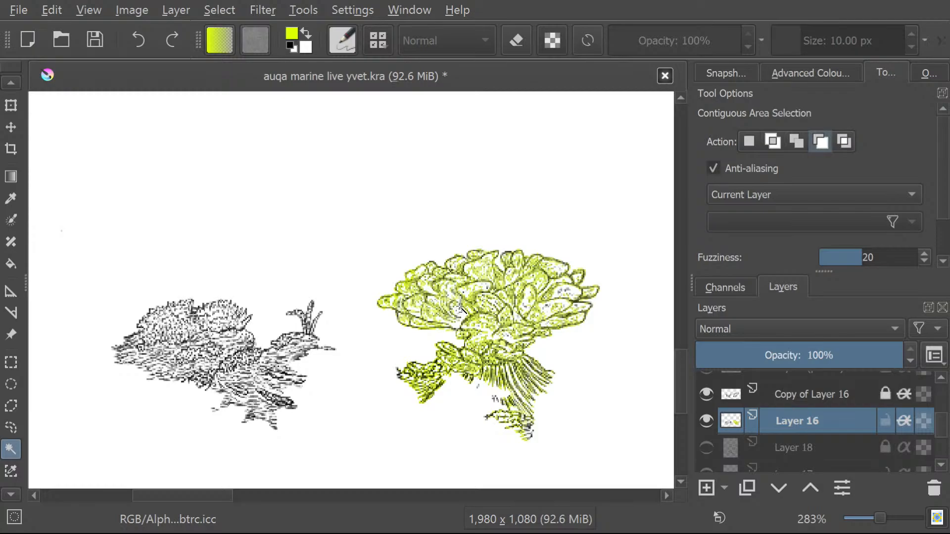
Set contiguous selection to replace with 1 px of growth, and try it on the large coral's left side.
click(750, 146)
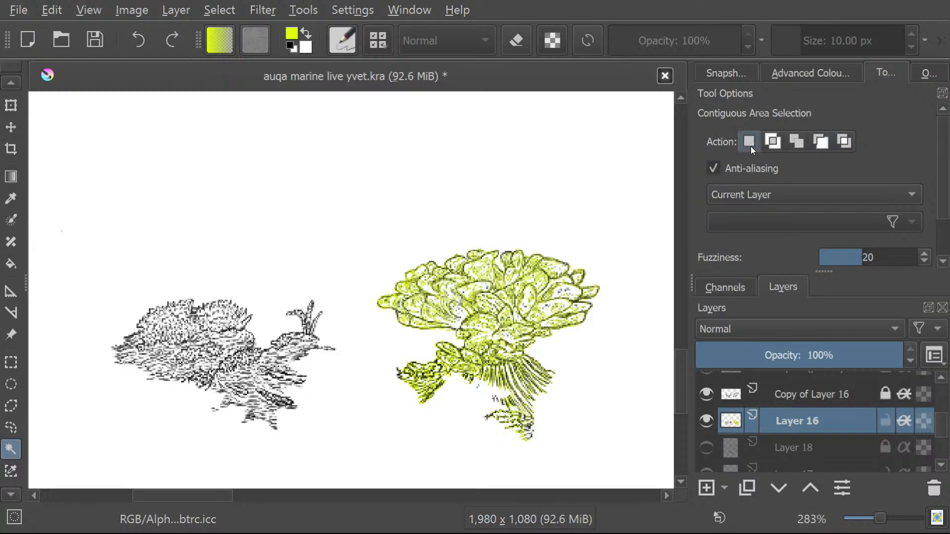
drag(944, 156, 915, 224)
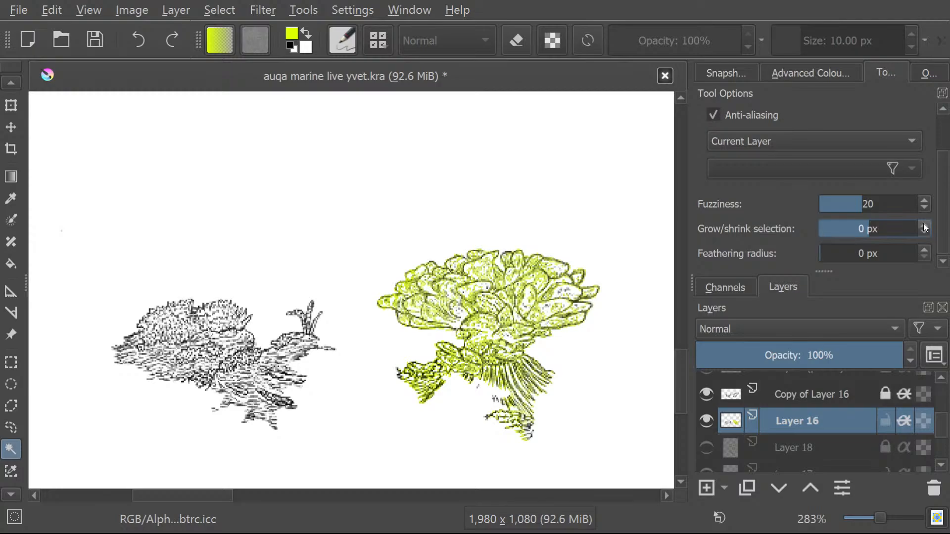
click(923, 224)
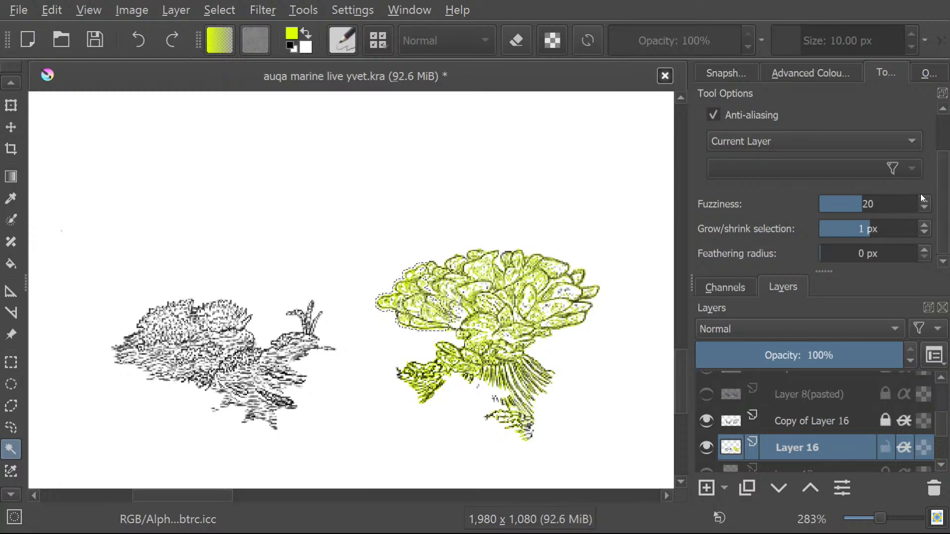
Set the grow/shrink selection value to -1 px and select the blank background around both corals.
click(923, 231)
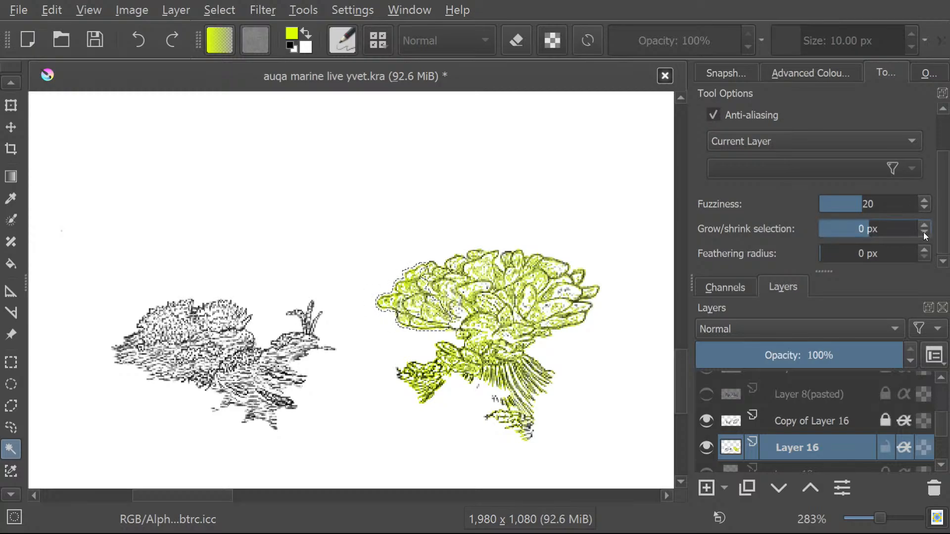
click(923, 233)
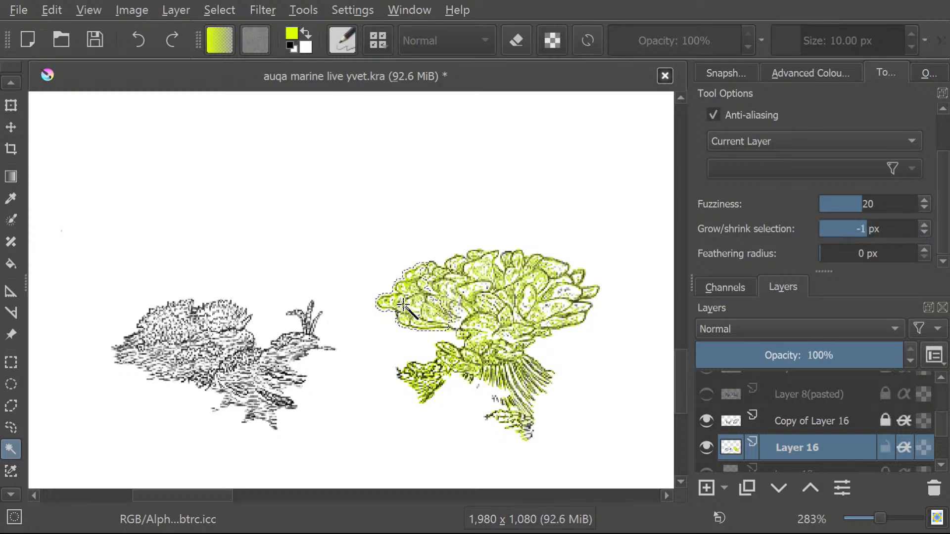
click(356, 381)
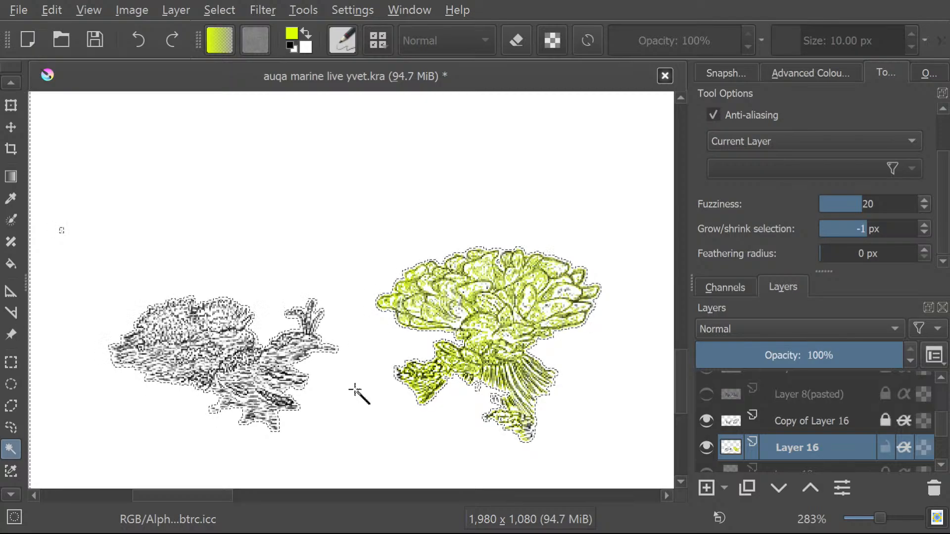
Set the contiguous selection action to intersect and clear the background selection.
scroll(945, 123, up, 2)
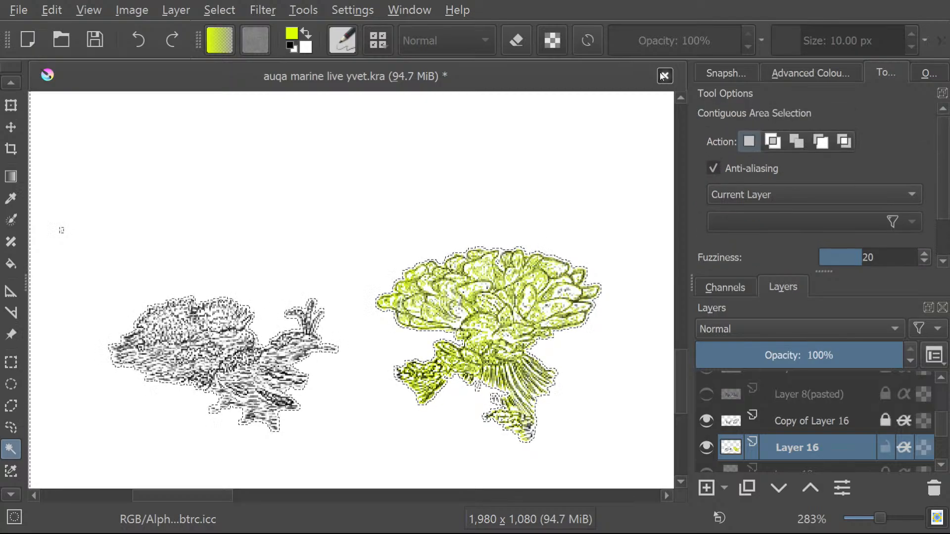
click(772, 142)
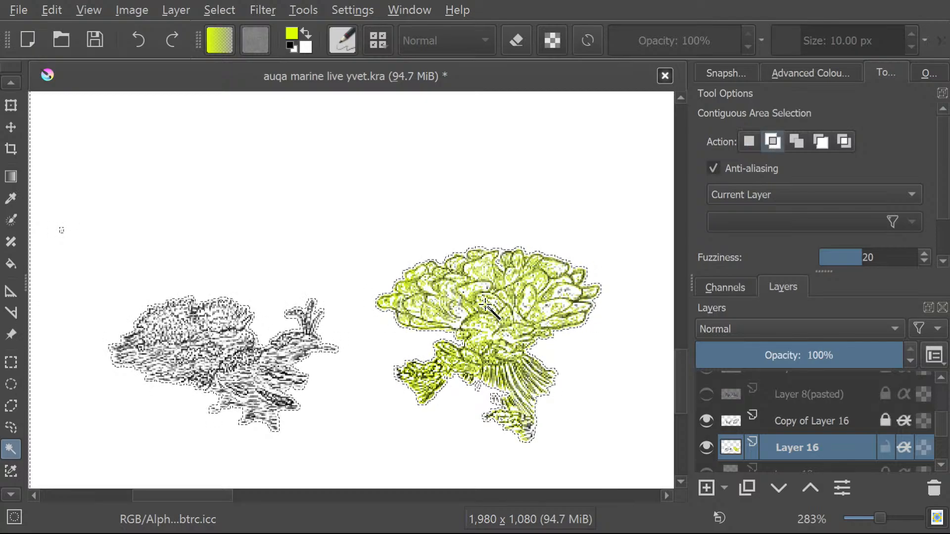
key(ctrl+shift+a)
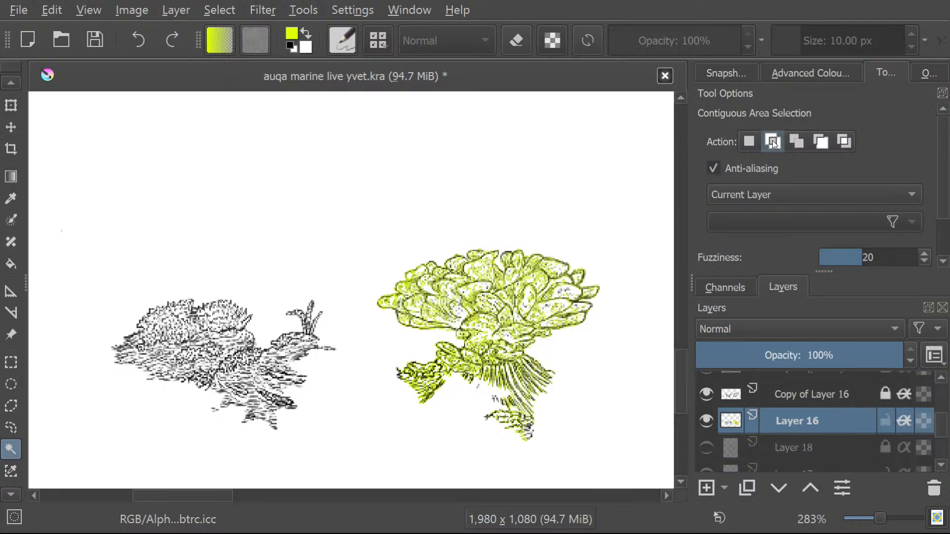
Try the add and subtract selection actions on the large coral, and return the action to replace.
click(795, 142)
click(823, 143)
click(415, 308)
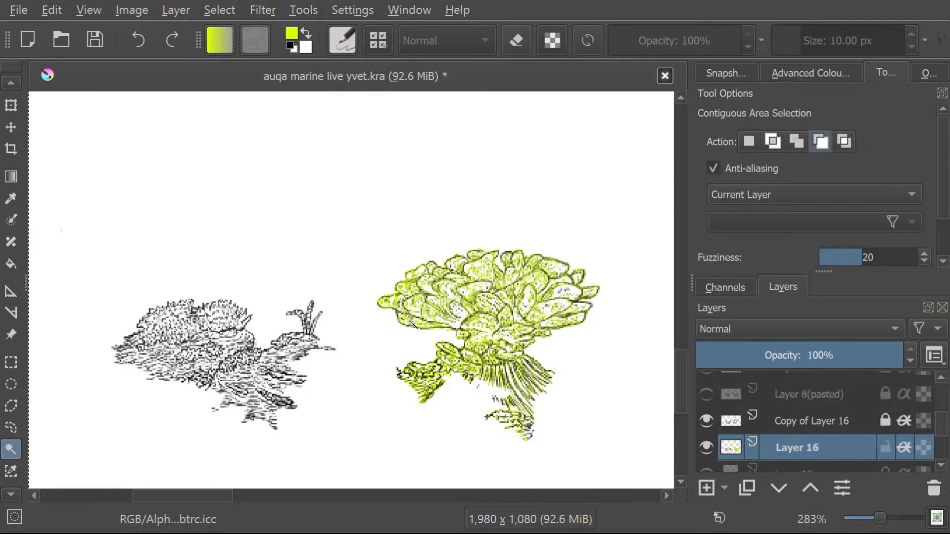
click(792, 142)
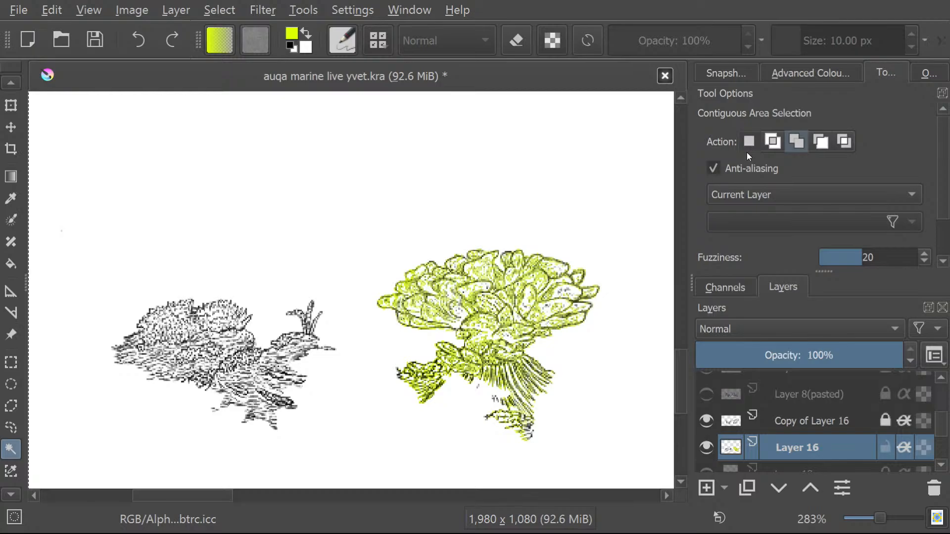
click(751, 143)
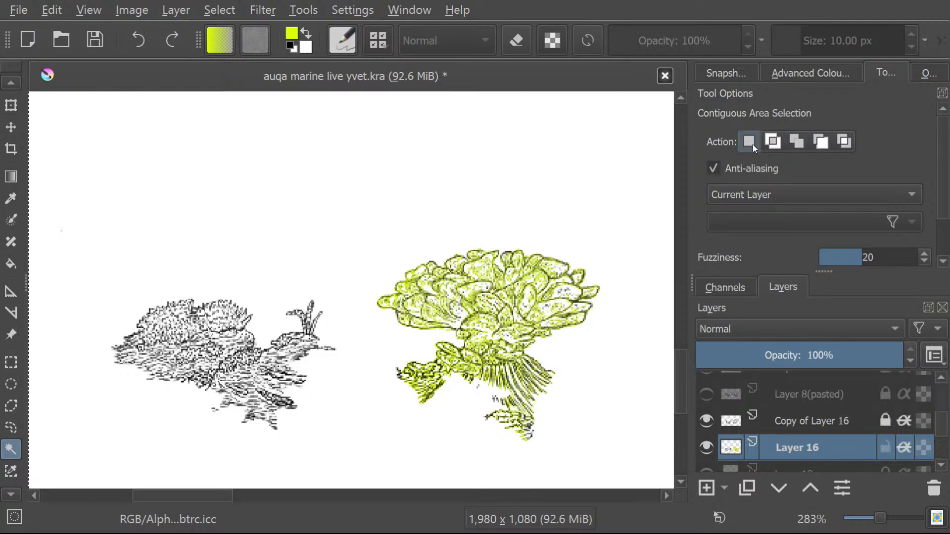
Try contiguous selection on the blank background around both corals, clearing and reselecting it.
click(399, 228)
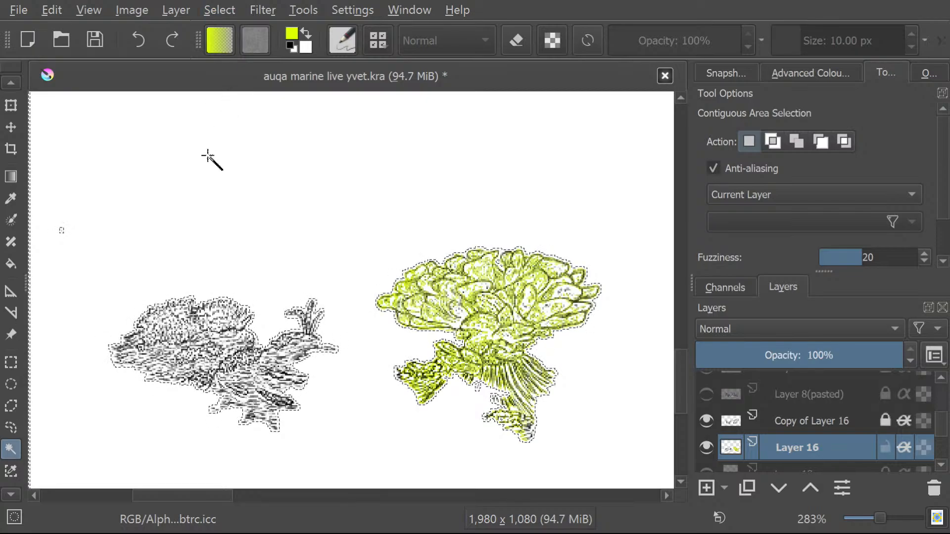
key(ctrl+shift+a)
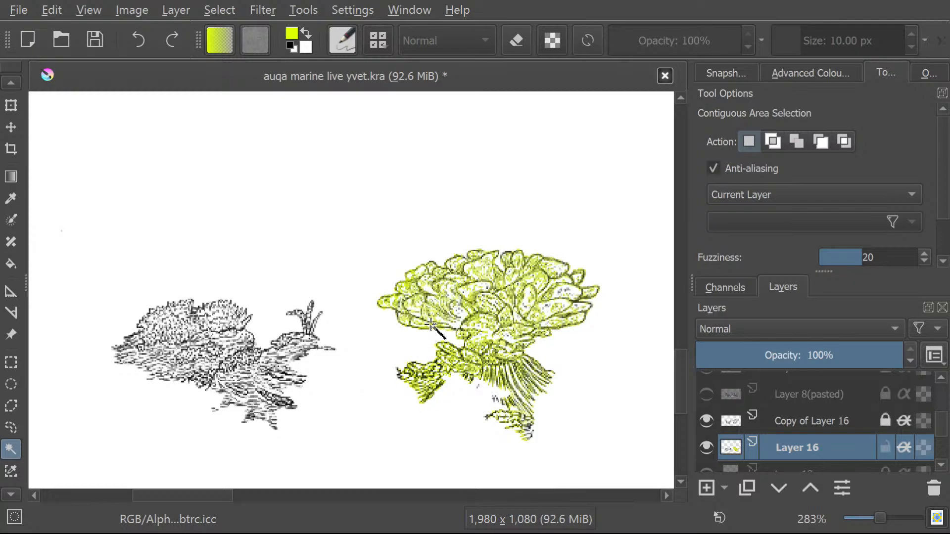
click(352, 239)
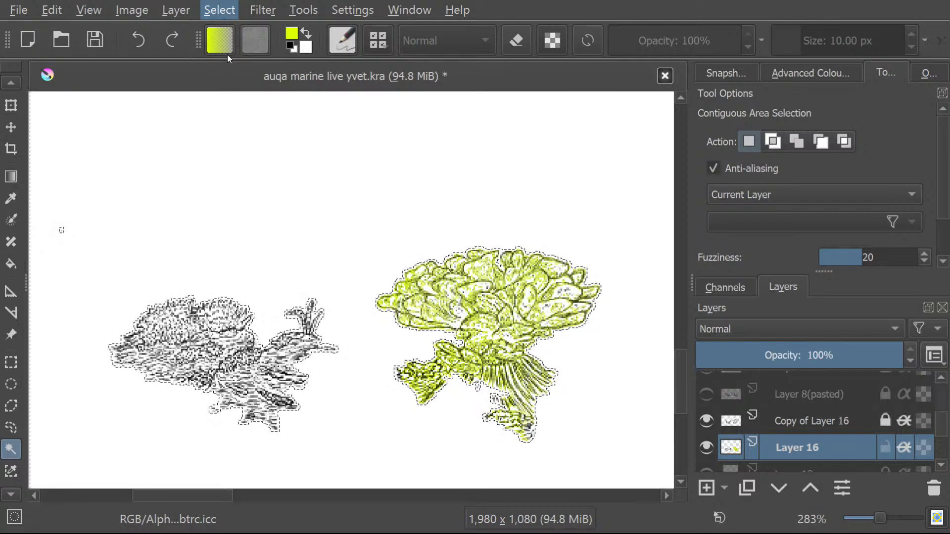
key(ctrl+shift+a)
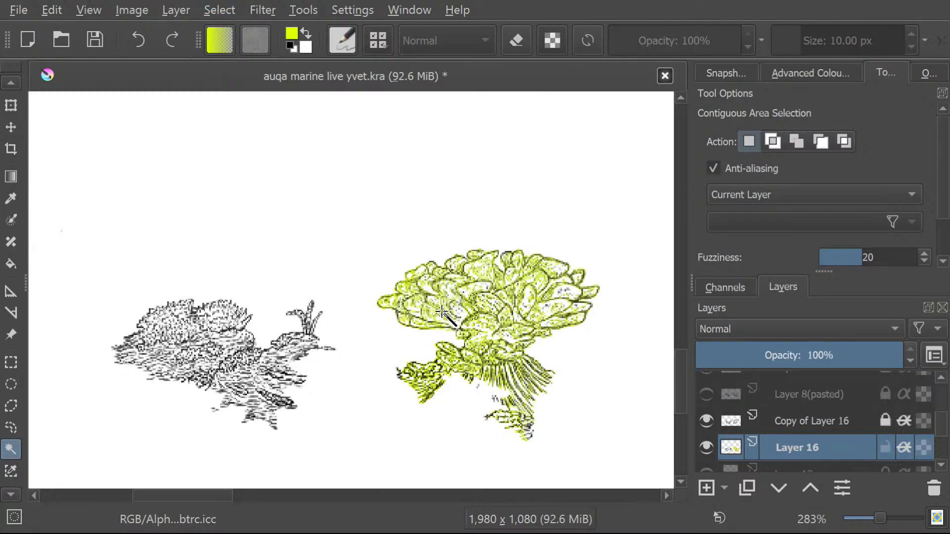
click(226, 104)
click(390, 291)
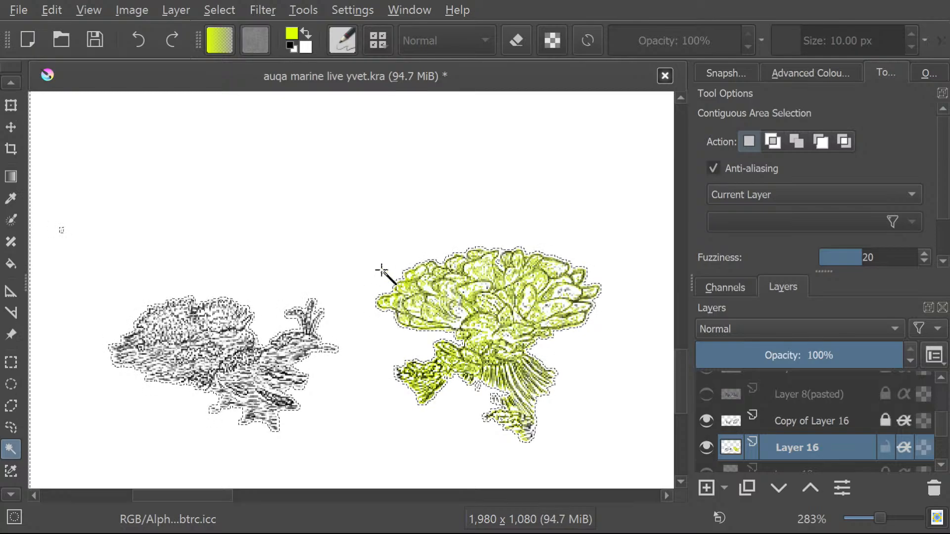
Select the large coral's lower-left section with grow/shrink set to 2 px, and set the grow/shrink value to -40 px.
scroll(948, 177, down, 1)
scroll(948, 176, down, 3)
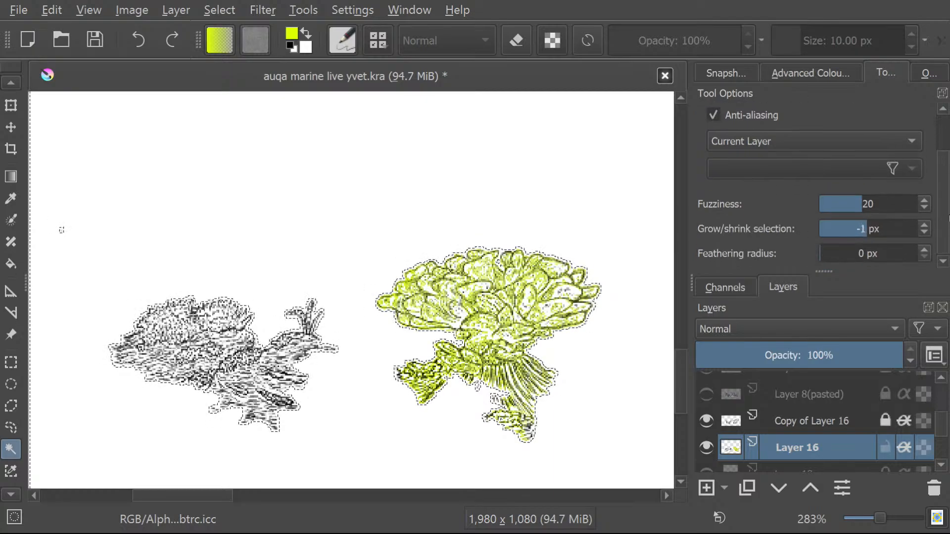
click(925, 225)
click(925, 225)
click(925, 225)
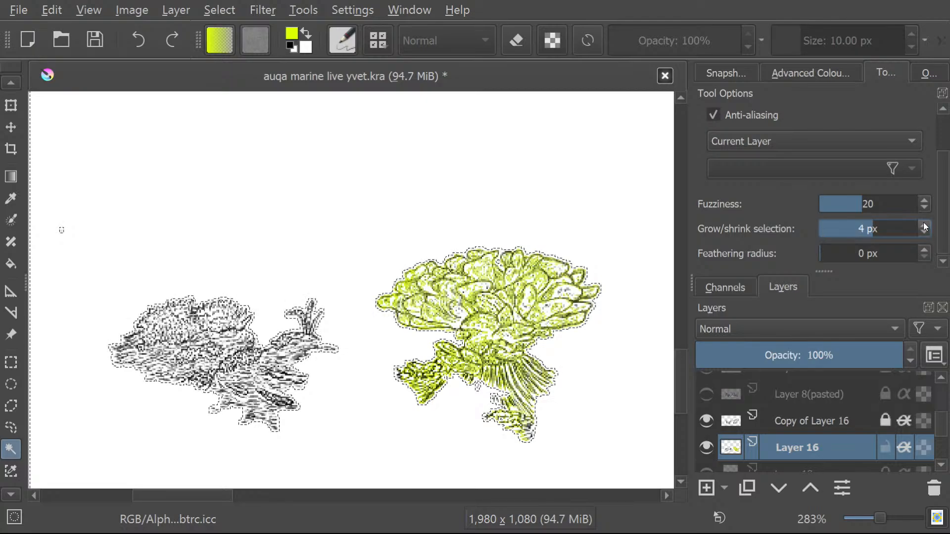
click(923, 232)
click(924, 232)
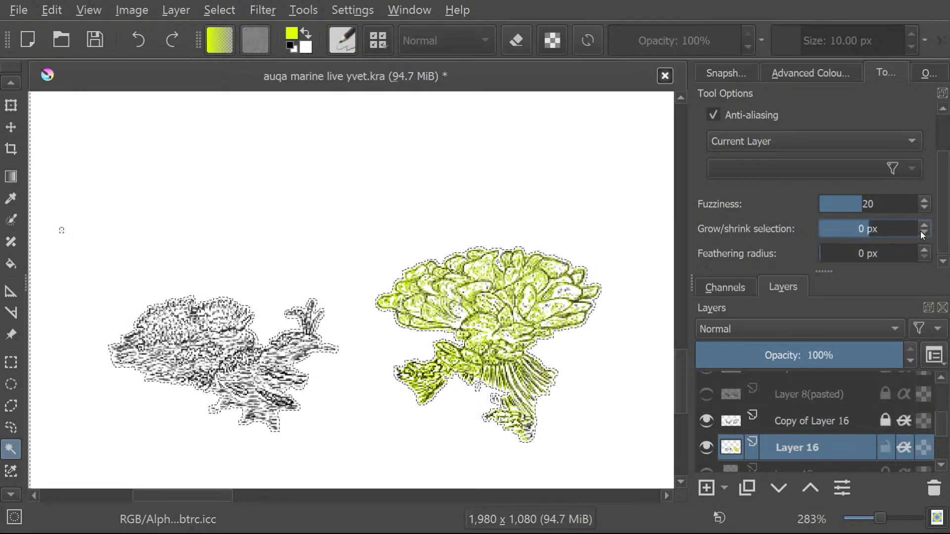
click(925, 225)
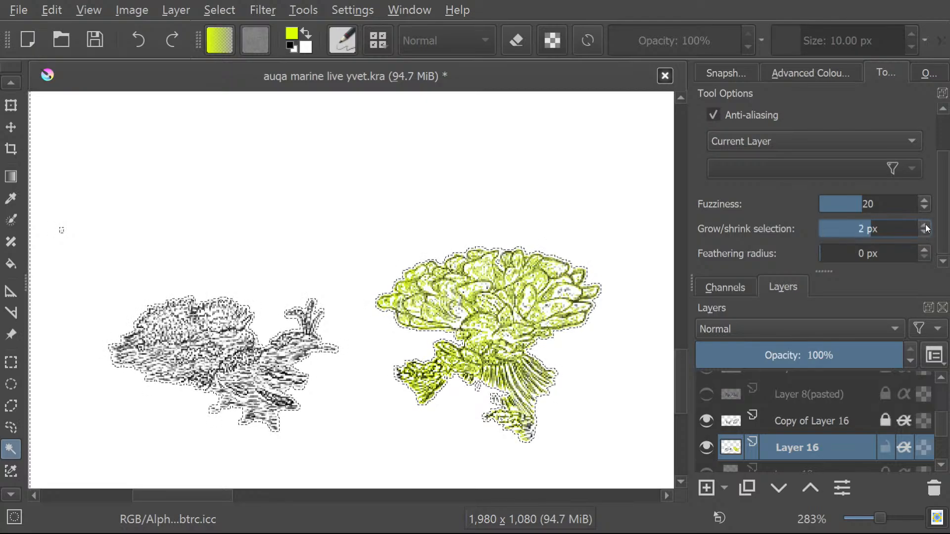
click(482, 312)
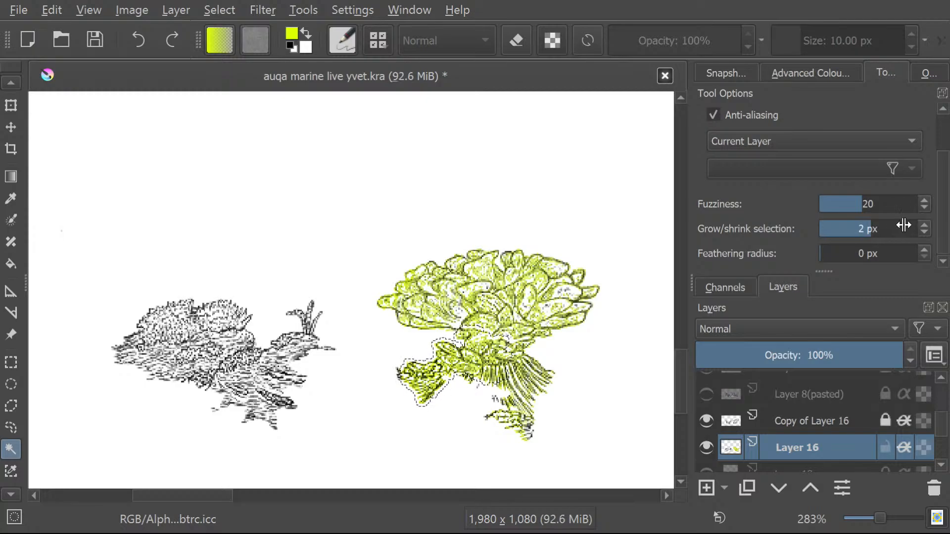
drag(873, 229, 814, 236)
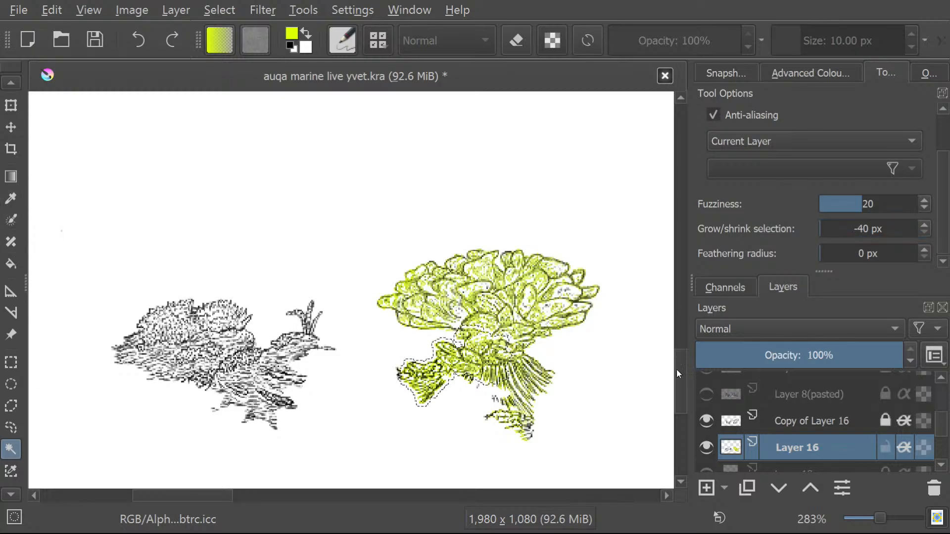
Erase the green inside the selected lower section of the large coral with the 50 px circle eraser, and deselect.
drag(676, 369, 681, 361)
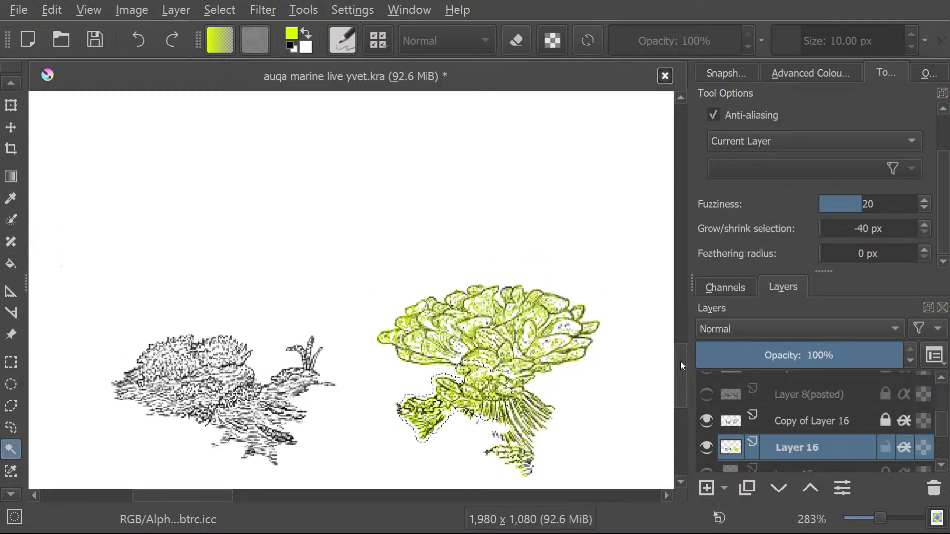
click(10, 83)
scroll(10, 89, up, 8)
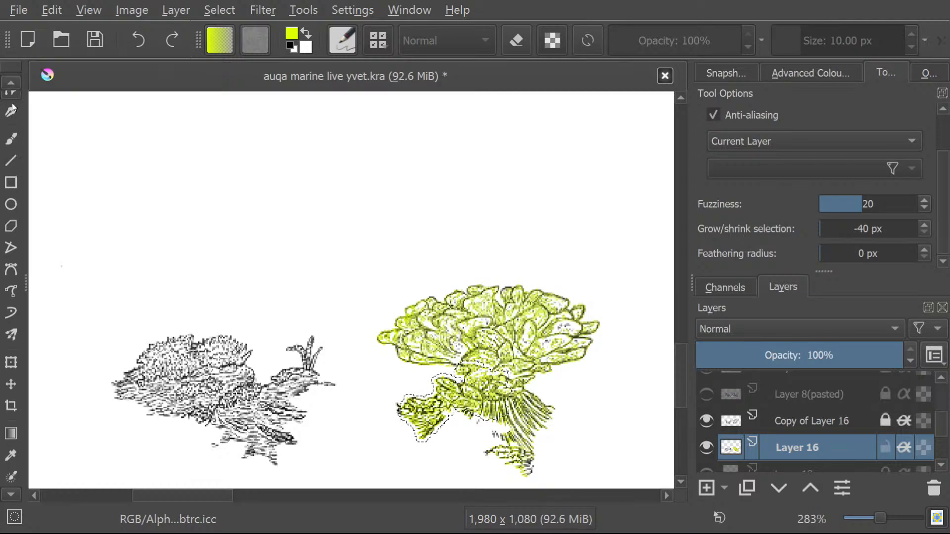
click(12, 139)
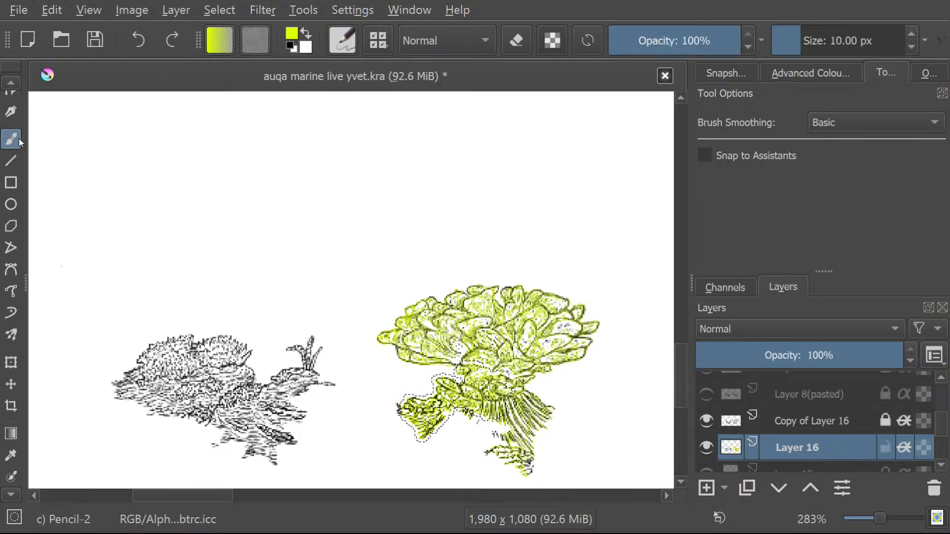
key(e)
drag(410, 411, 512, 429)
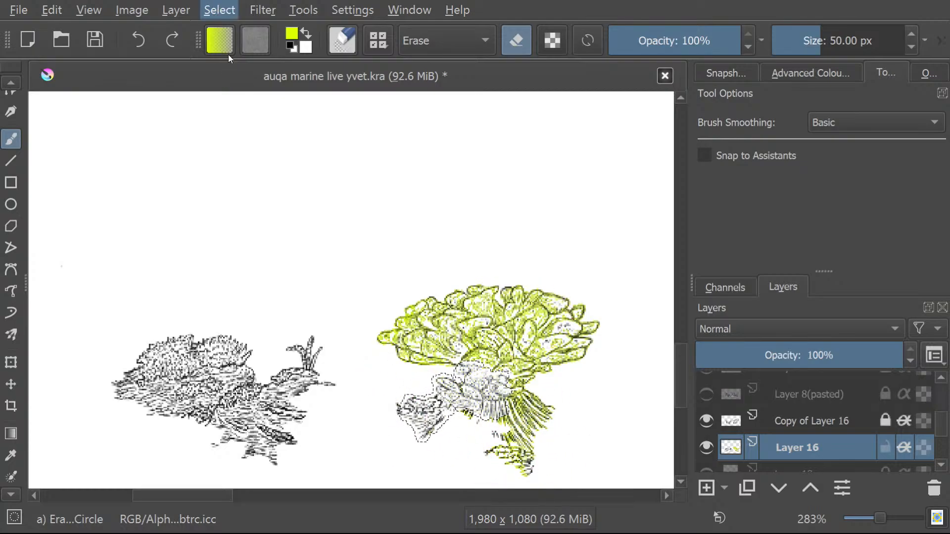
key(ctrl+shift+a)
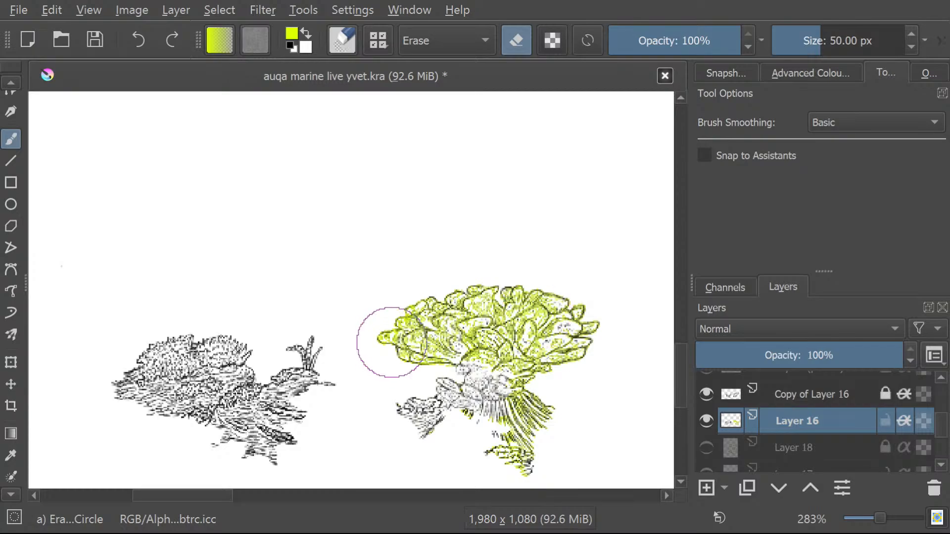
Erase the remaining green from the large coral's crown and base, and return to the Pencil-2 brush.
mouse_move(394, 340)
mouse_down()
mouse_move(386, 362)
mouse_move(415, 334)
mouse_move(433, 370)
mouse_move(505, 300)
mouse_move(521, 314)
mouse_move(483, 439)
mouse_move(497, 471)
mouse_move(559, 423)
mouse_up()
mouse_move(597, 374)
mouse_down()
mouse_move(576, 336)
mouse_move(588, 299)
mouse_move(549, 311)
mouse_move(555, 265)
mouse_move(482, 322)
mouse_move(501, 289)
mouse_up()
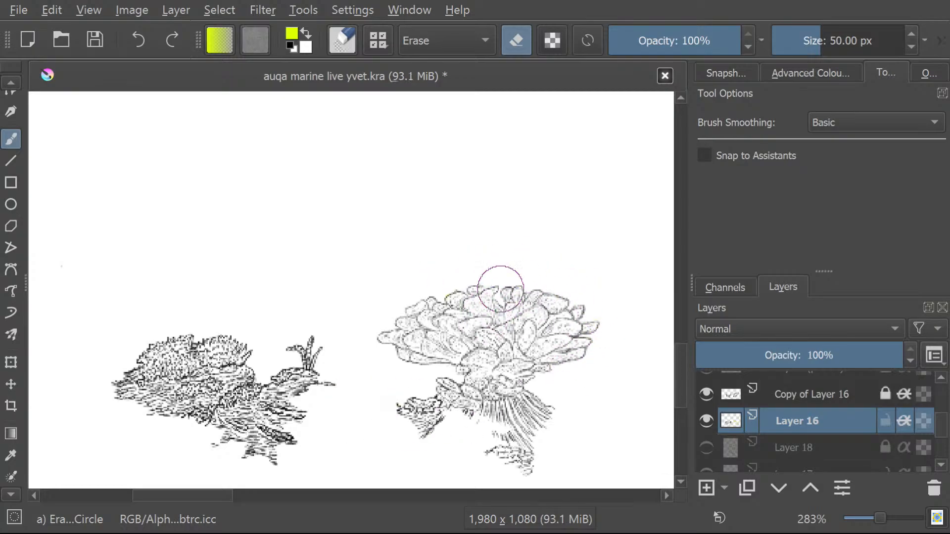
key(slash)
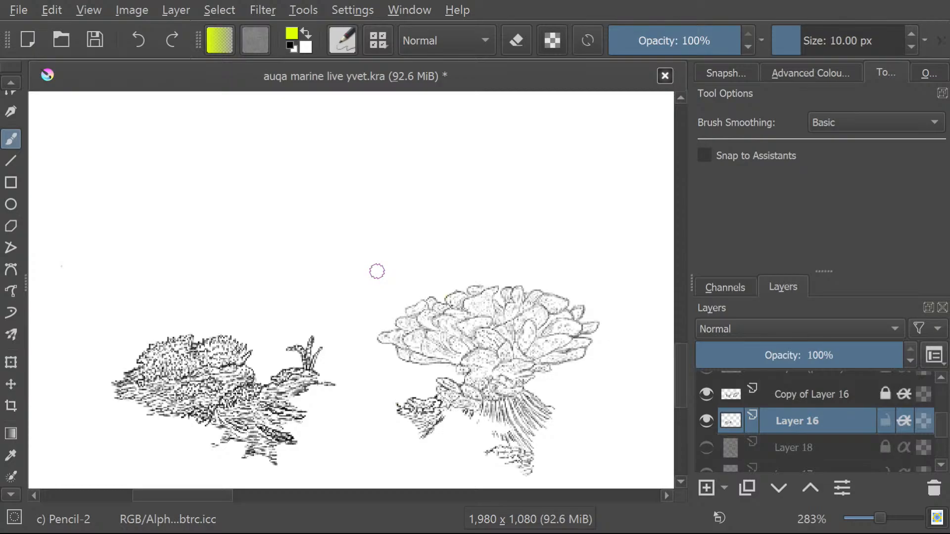
Try the contiguous selection with its strong shrink setting around the corals, and clear the resulting selection.
click(17, 477)
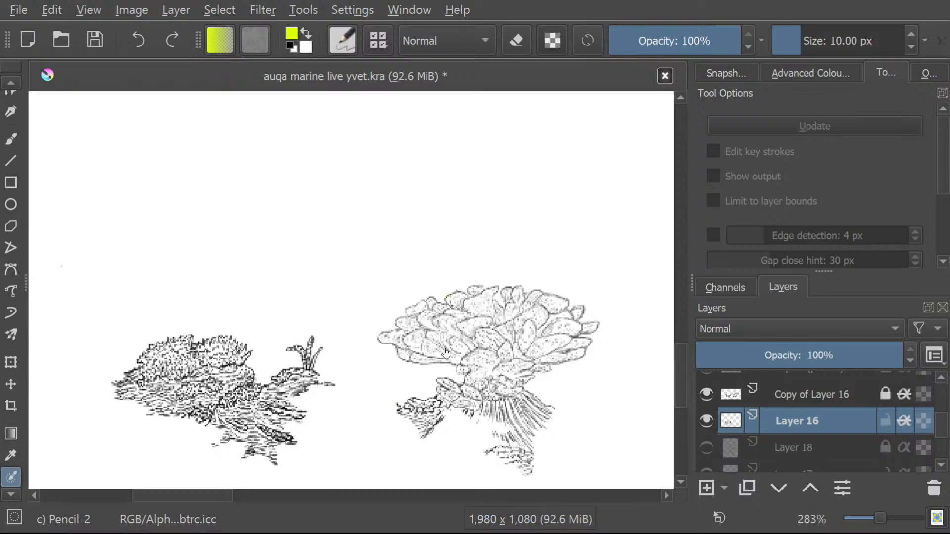
click(11, 495)
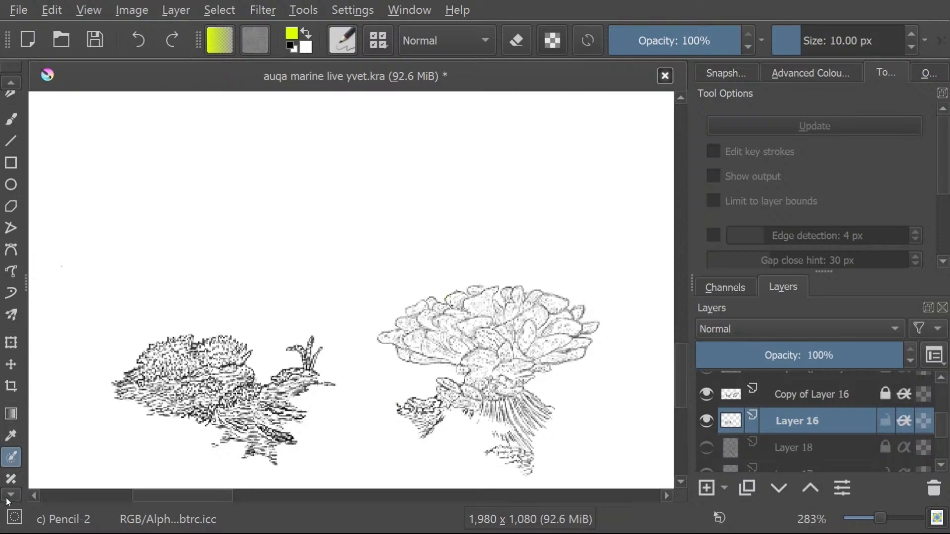
scroll(6, 498, down, 8)
scroll(6, 497, down, 5)
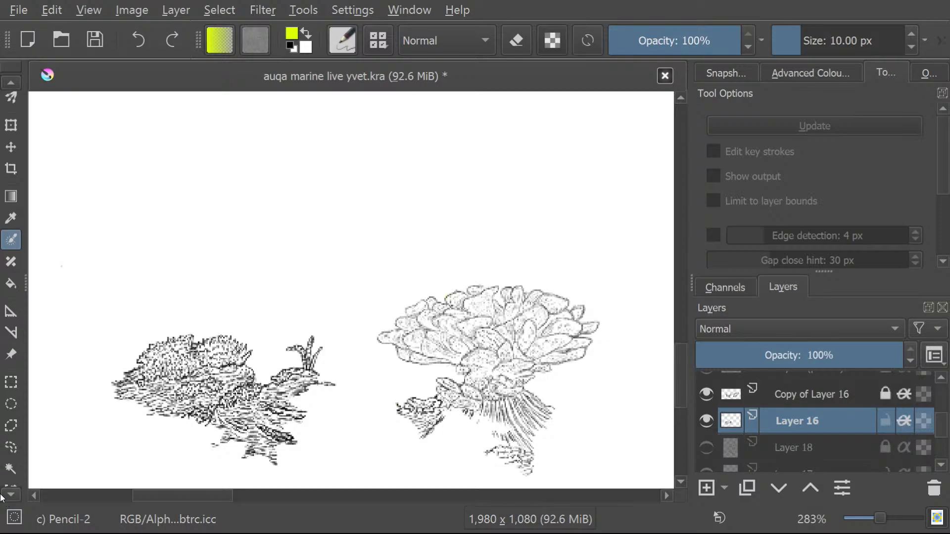
click(12, 429)
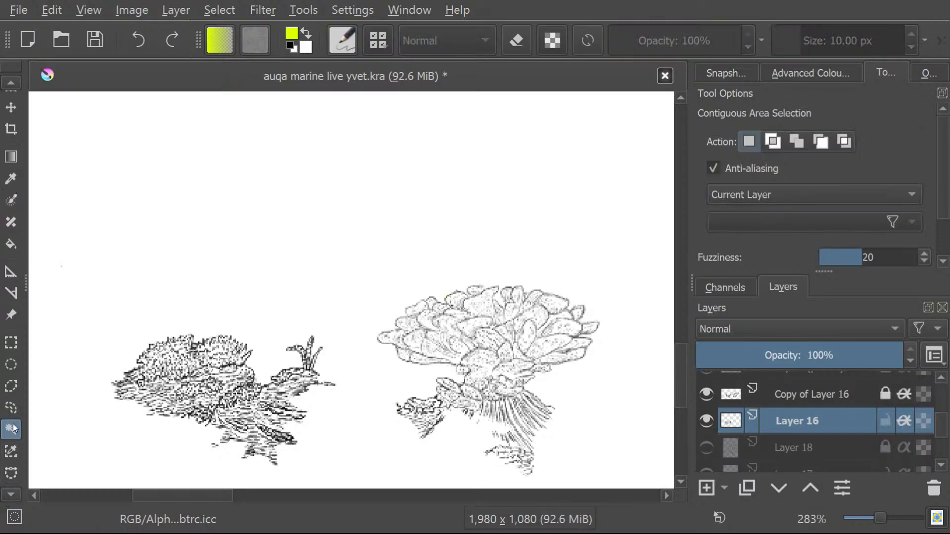
click(468, 342)
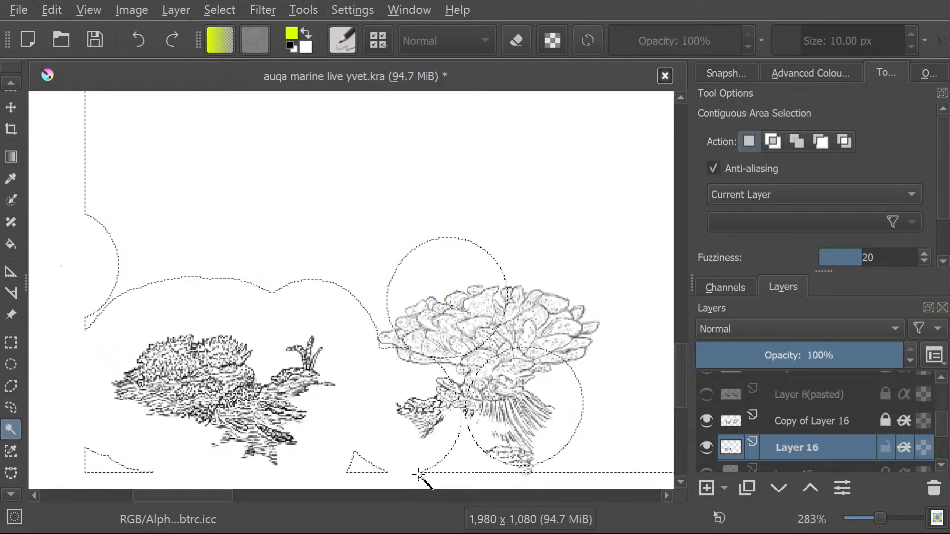
click(228, 57)
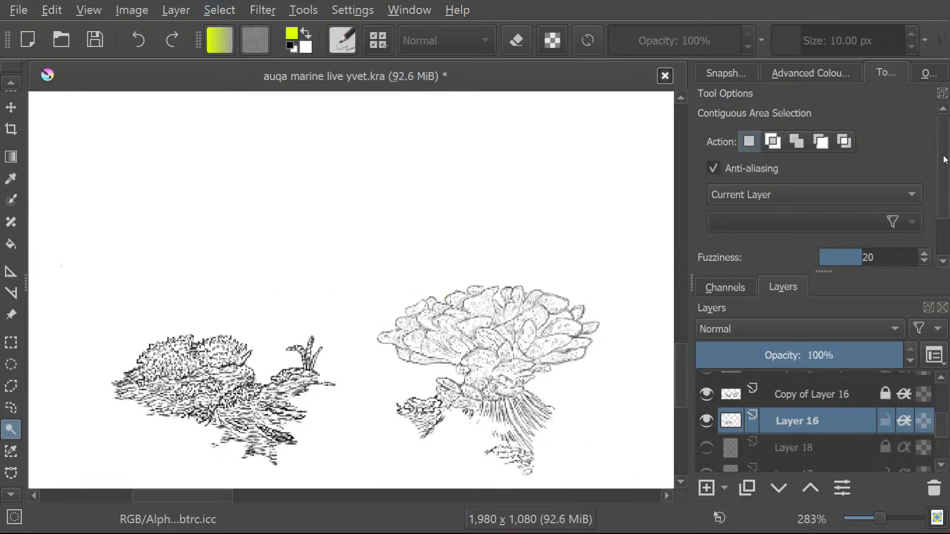
Set the grow/shrink selection value to 0 px, try it on the blank background, and clear the selection.
scroll(851, 250, down, 3)
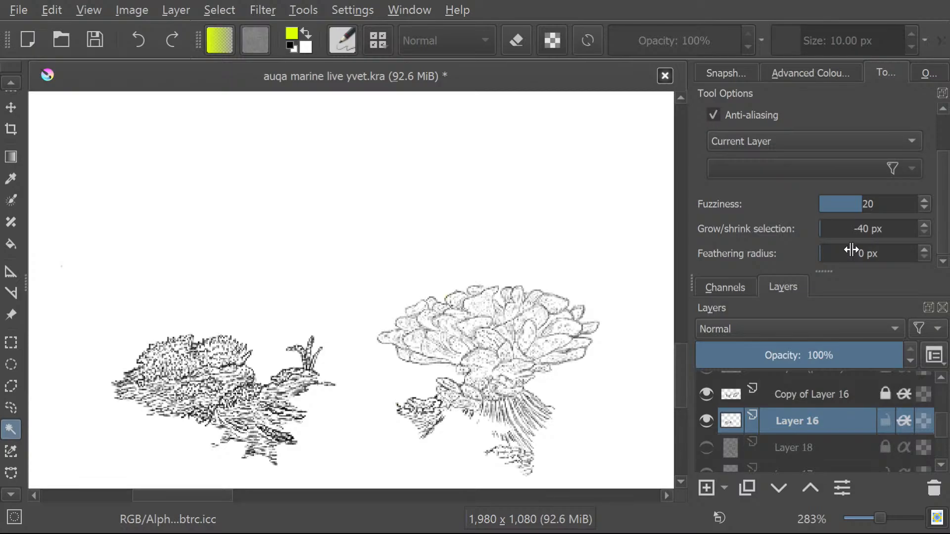
mouse_move(841, 230)
mouse_down()
mouse_move(867, 227)
mouse_move(851, 228)
mouse_up()
click(340, 260)
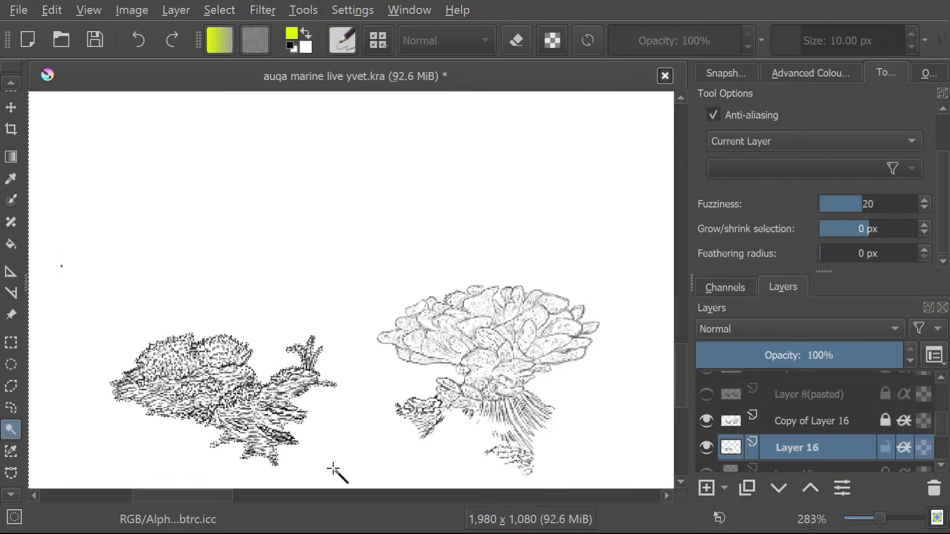
click(242, 58)
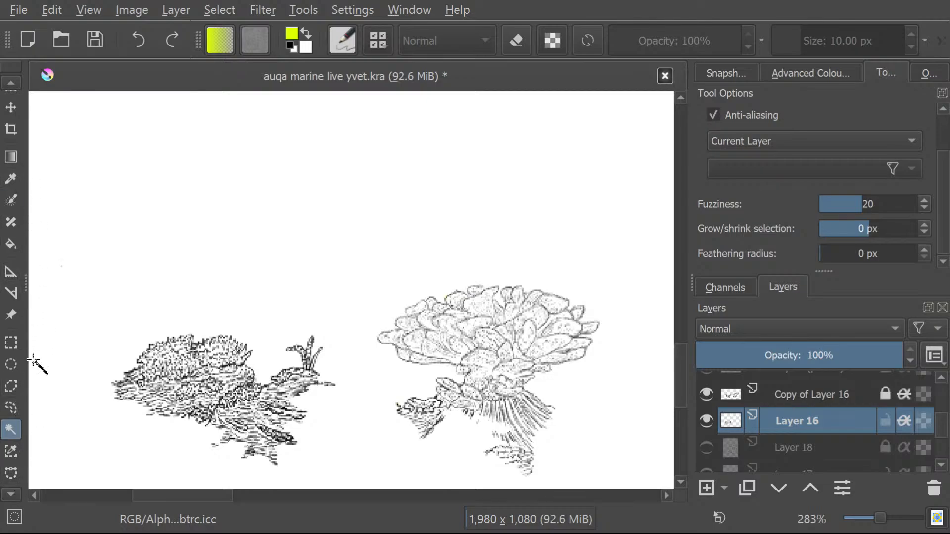
click(10, 83)
click(9, 84)
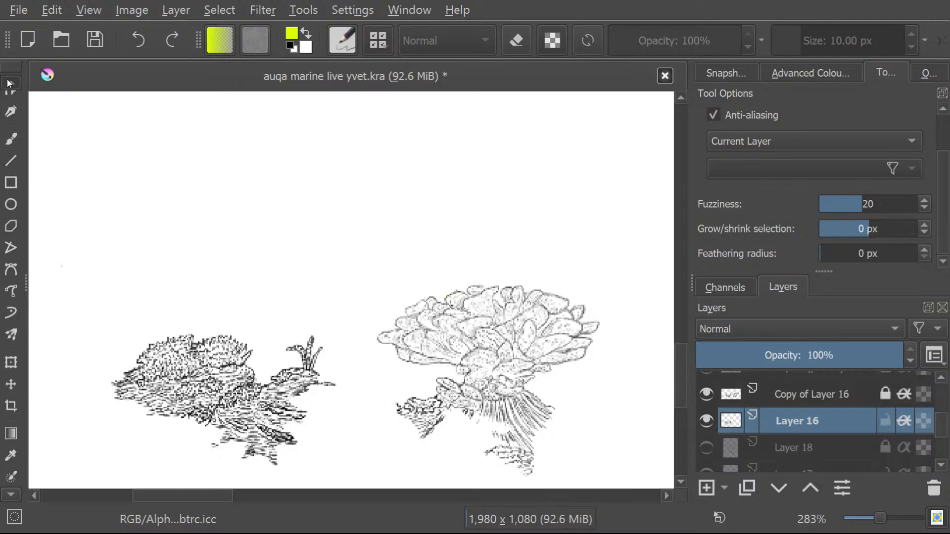
click(7, 85)
click(11, 179)
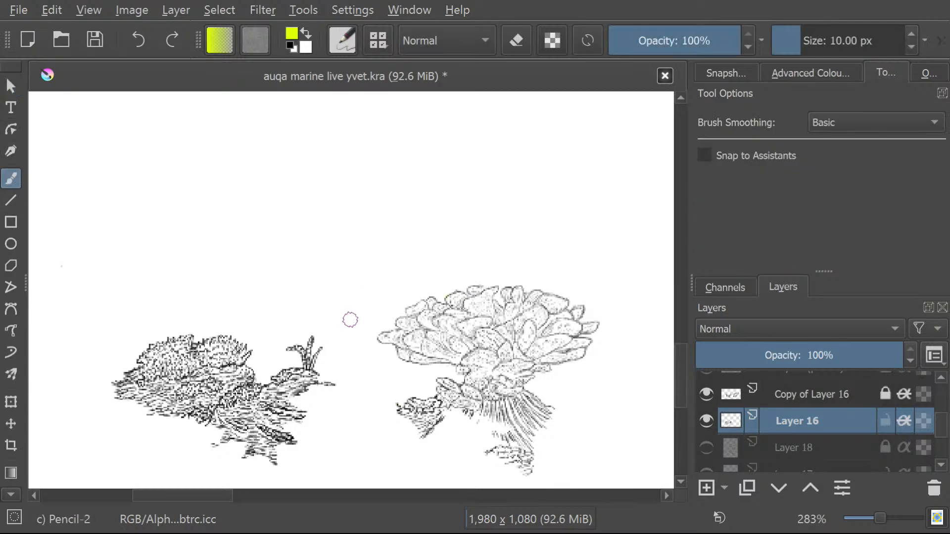
Select the blank area around the corals on Layer 16 using the Contiguous Area Selection tool.
click(8, 495)
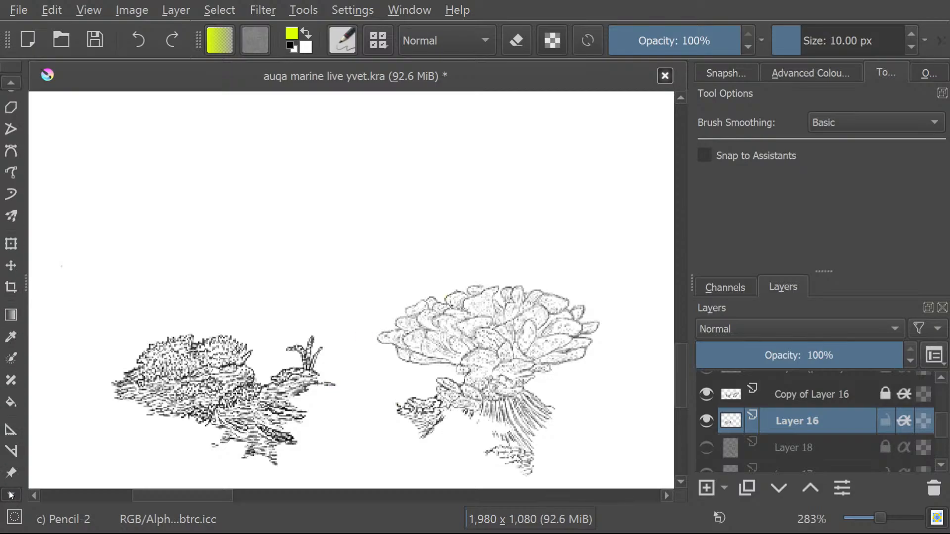
click(11, 429)
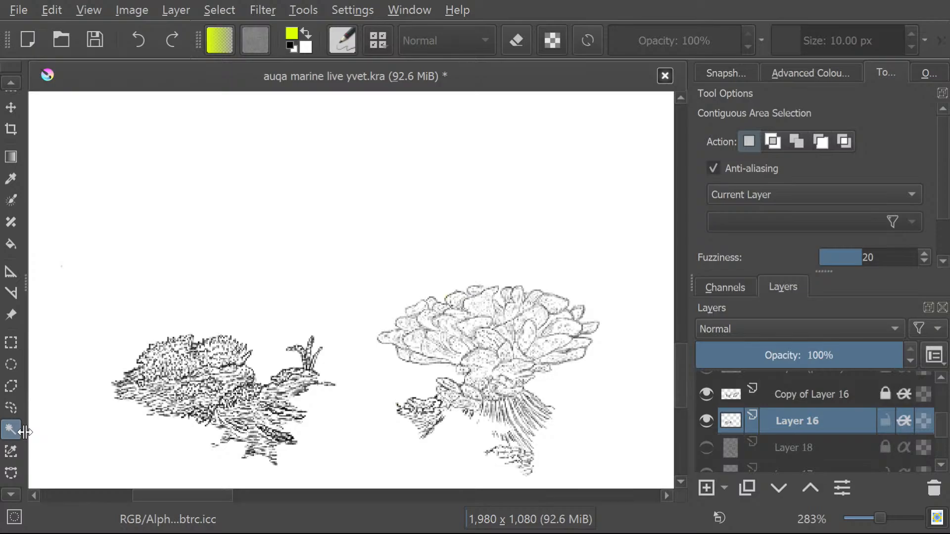
click(463, 334)
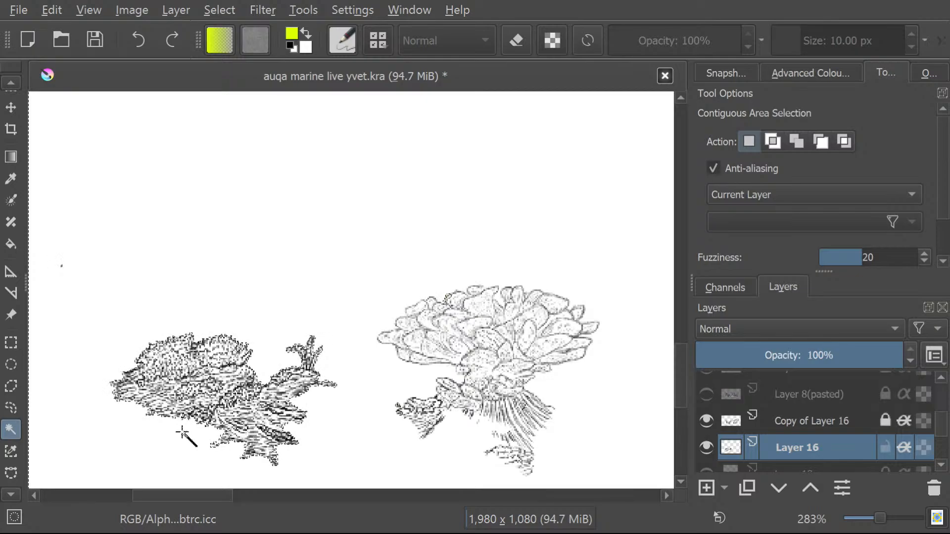
Toggle the visibility of Layer 22(pasted) on and off to check its content.
drag(944, 426, 947, 436)
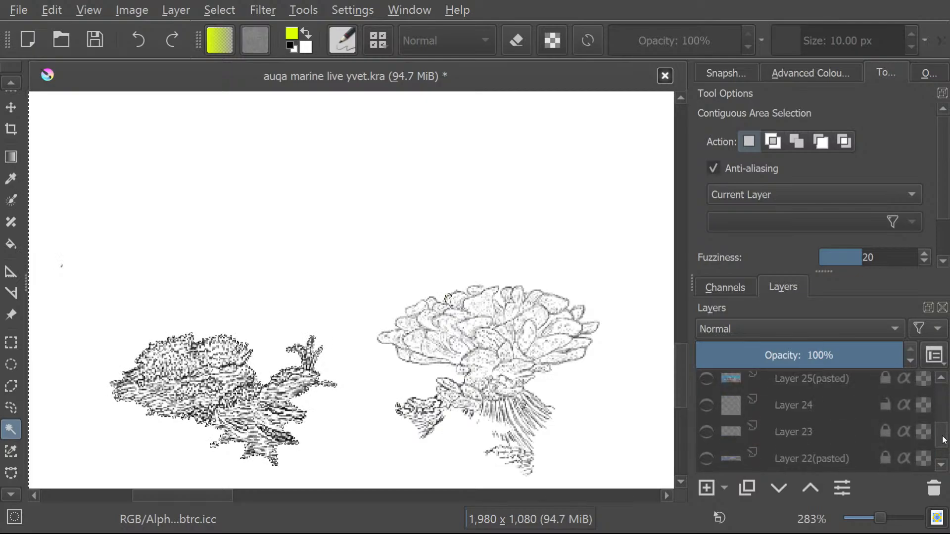
click(705, 458)
click(705, 459)
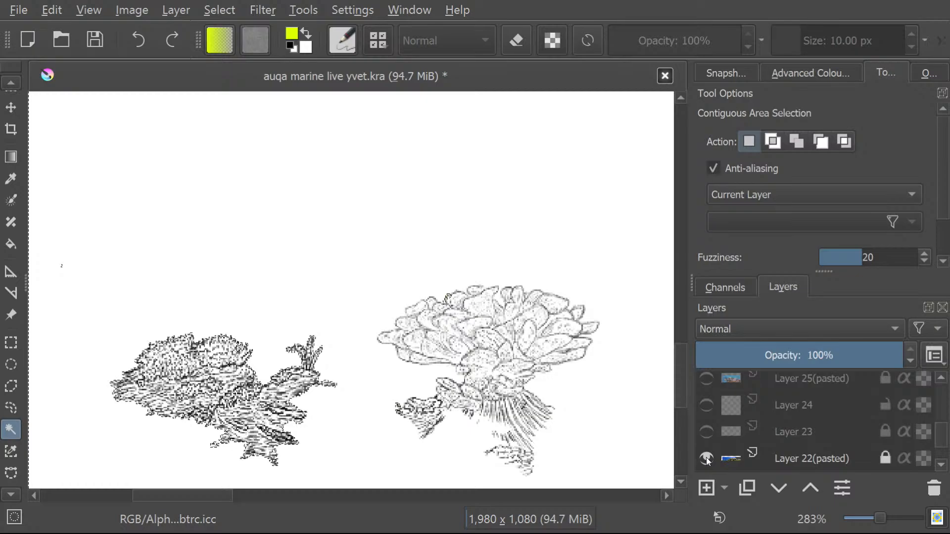
Toggle Layer 25(pasted) to check its content, and show the reef reference photo on Layer 15(pasted).
click(705, 380)
click(706, 381)
scroll(944, 443, down, 3)
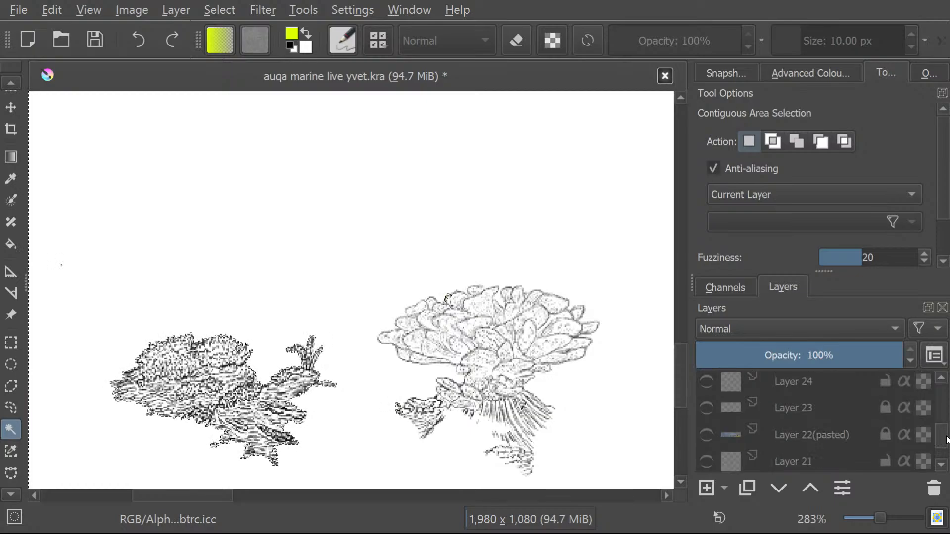
click(706, 464)
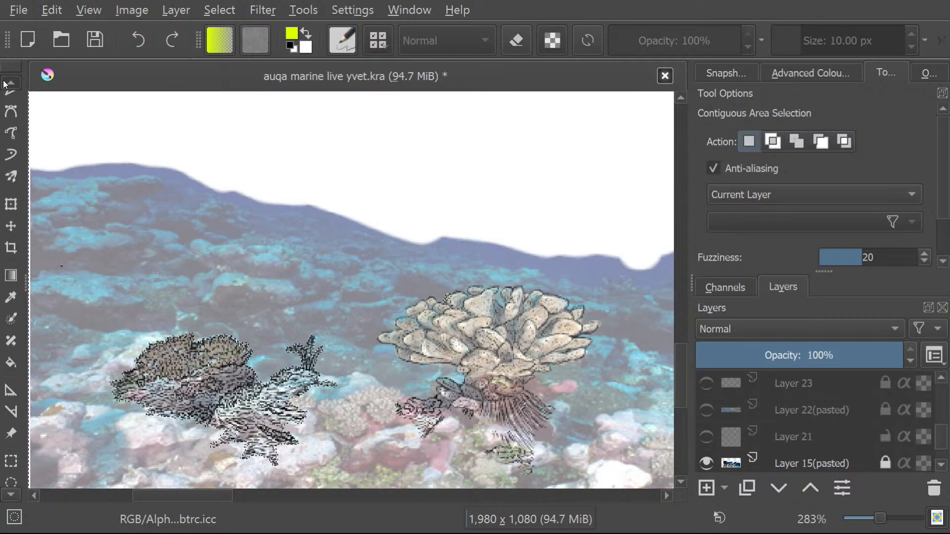
Sample a muted blue from the reef photo on Layer 15(pasted) with the Colour Picker.
key(b)
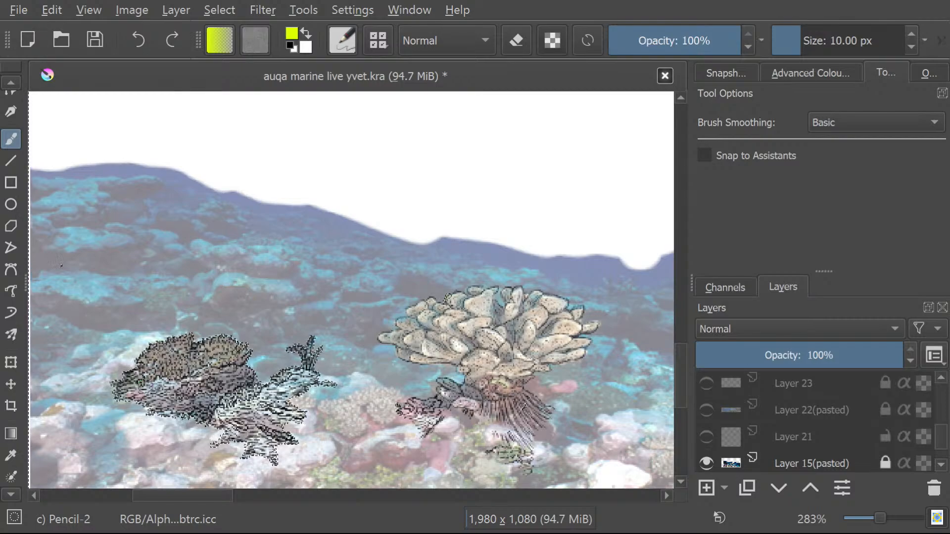
click(7, 451)
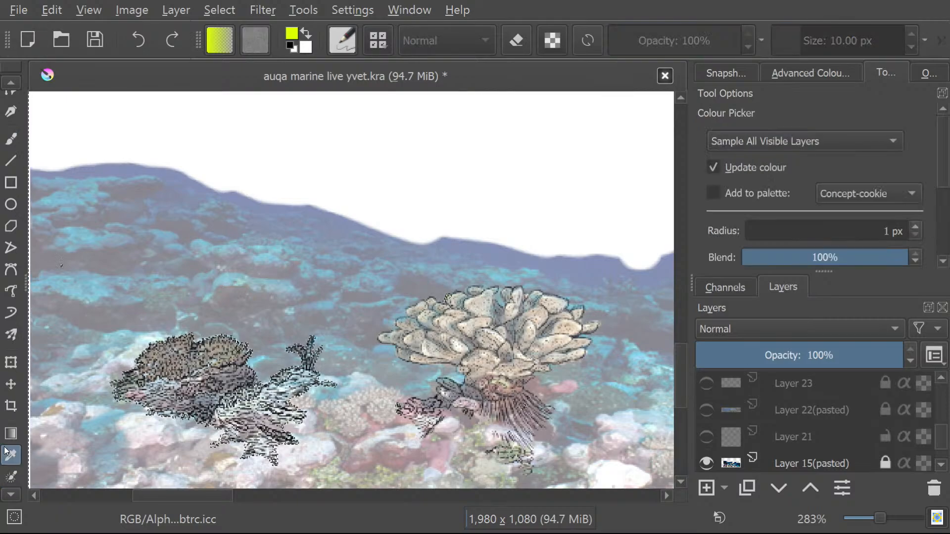
click(800, 461)
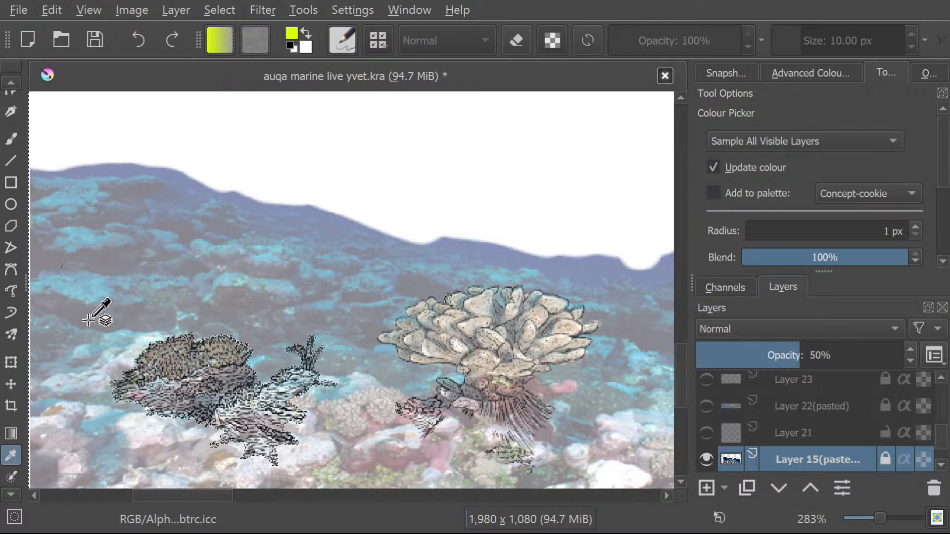
click(100, 273)
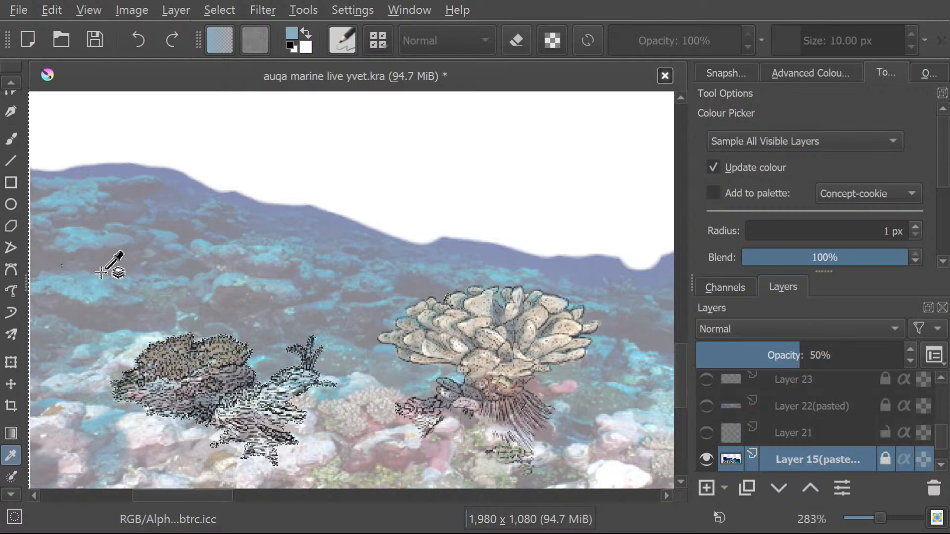
Switch to the brush, make Layer 16 the active layer, and hide the reference photo on Layer 15(pasted).
click(11, 142)
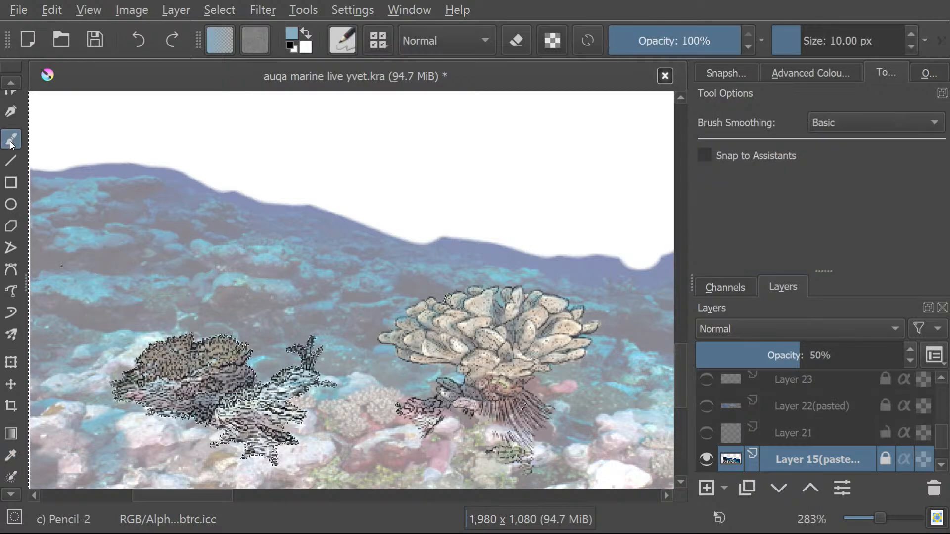
mouse_move(942, 439)
mouse_down()
mouse_move(949, 402)
mouse_move(943, 431)
mouse_up()
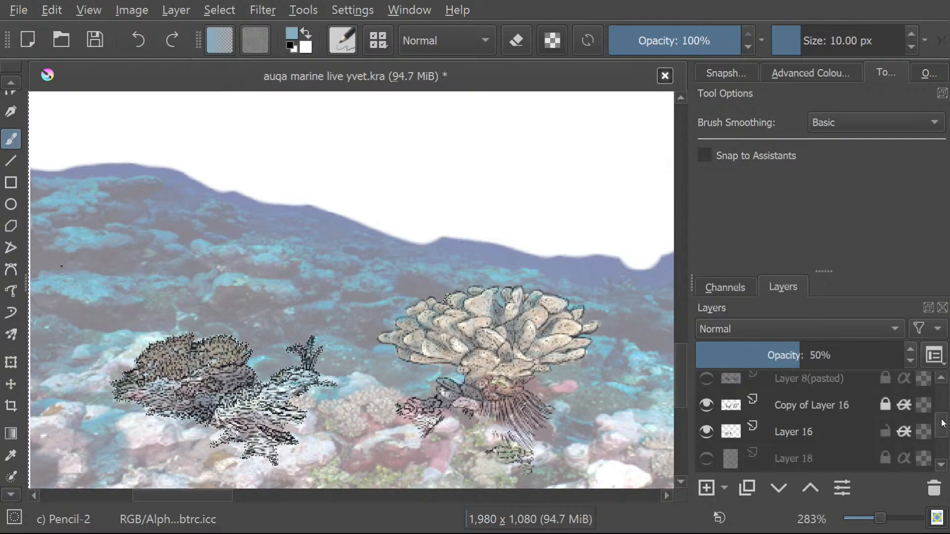
click(793, 428)
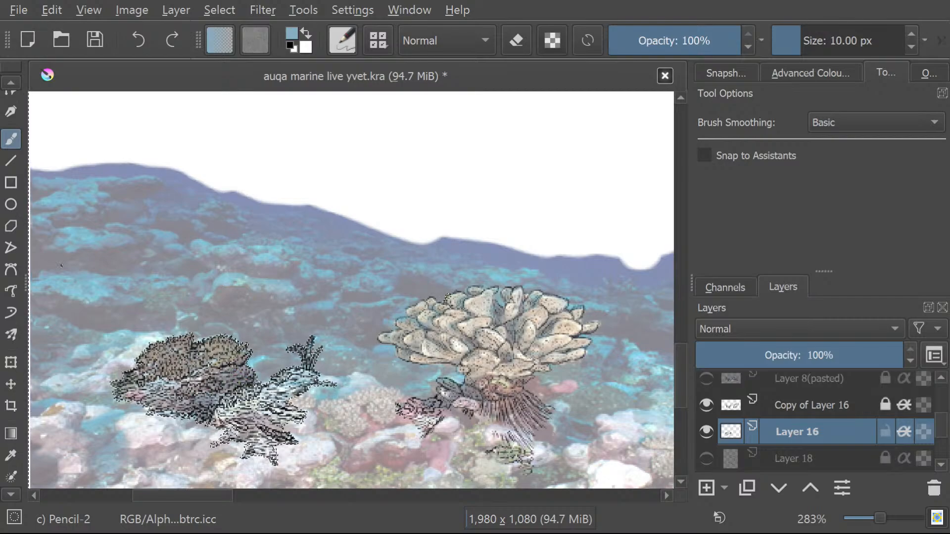
drag(943, 426, 944, 439)
click(704, 416)
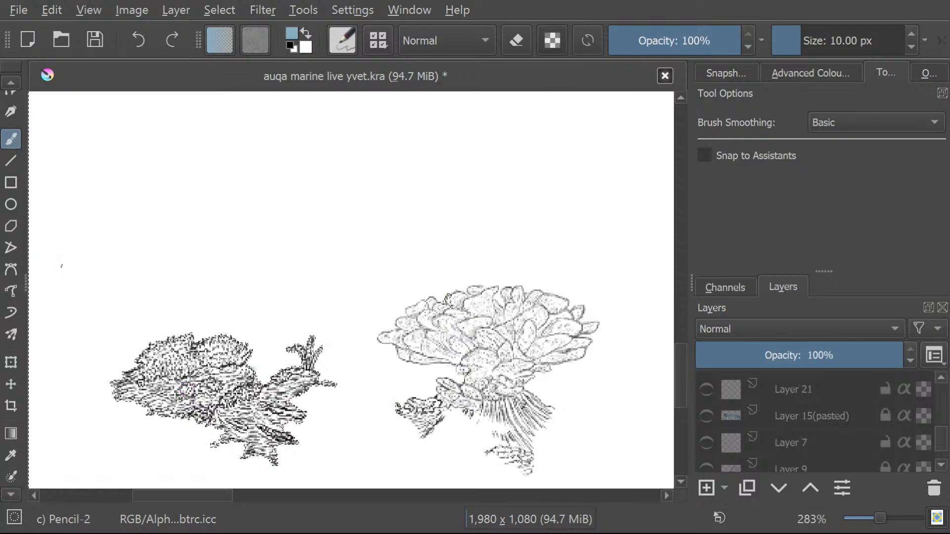
Try muted blue brush strokes on Layer 16 between the two corals, and undo them.
click(796, 75)
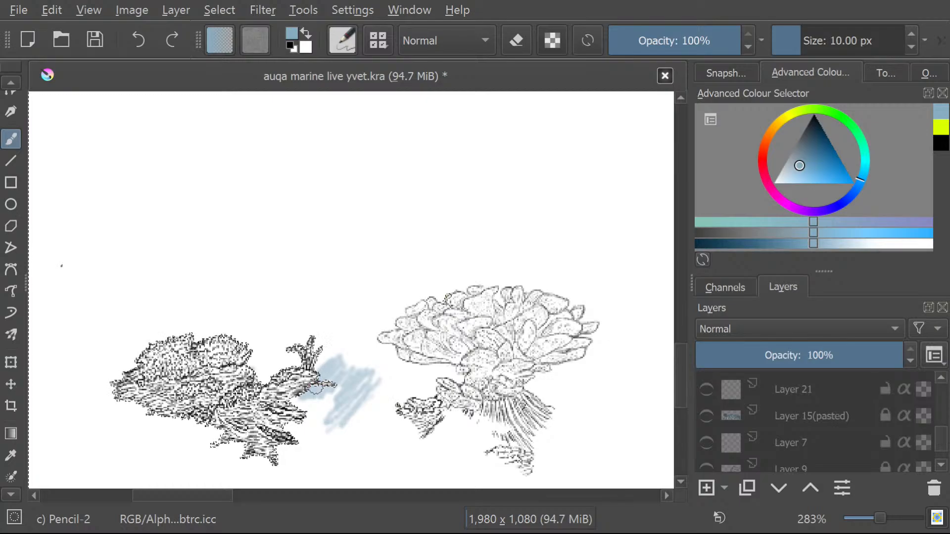
key(ctrl)
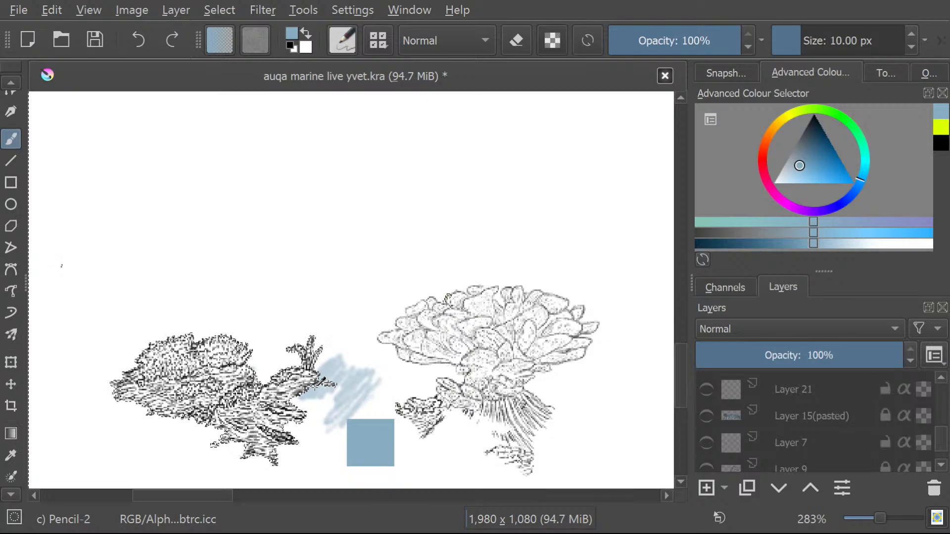
key(ctrl+z)
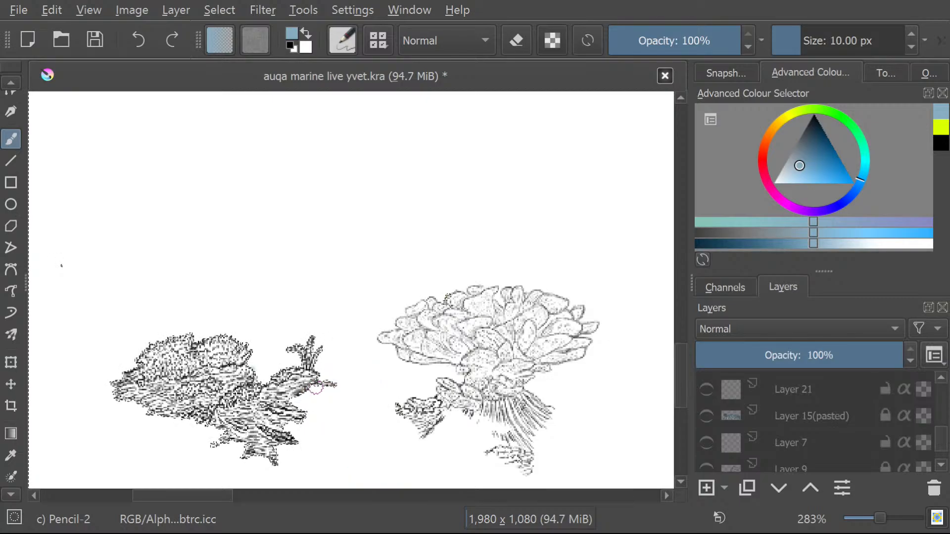
Paint the lower body and branches of the left coral muted blue on Layer 16.
drag(946, 439, 946, 426)
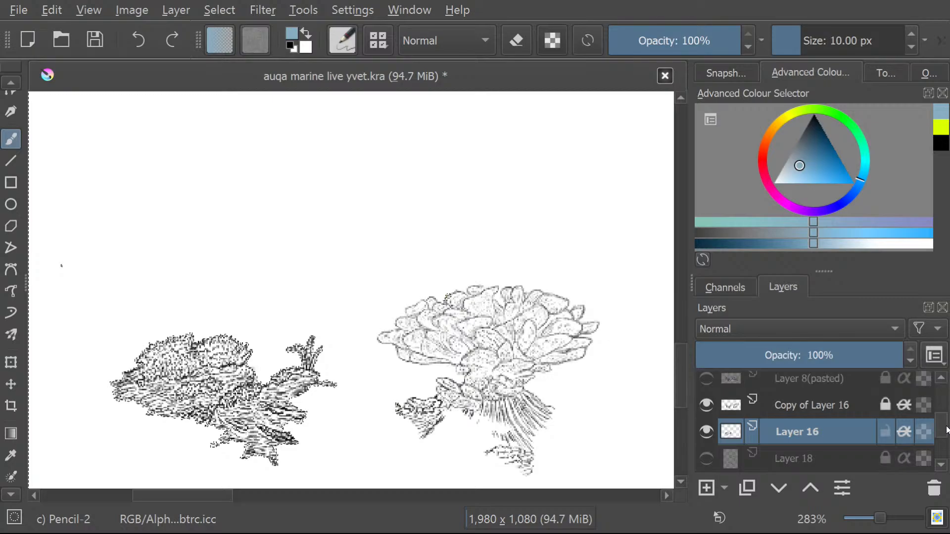
click(807, 406)
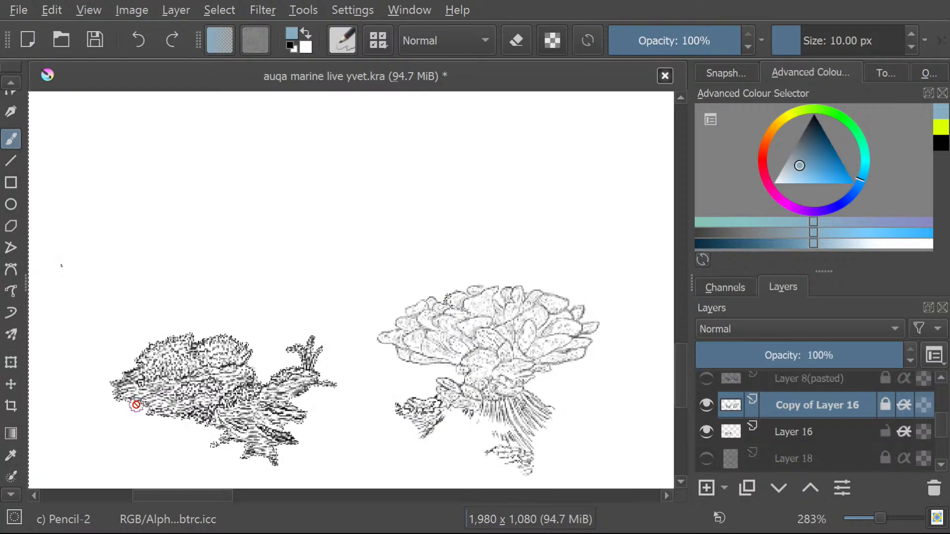
click(803, 431)
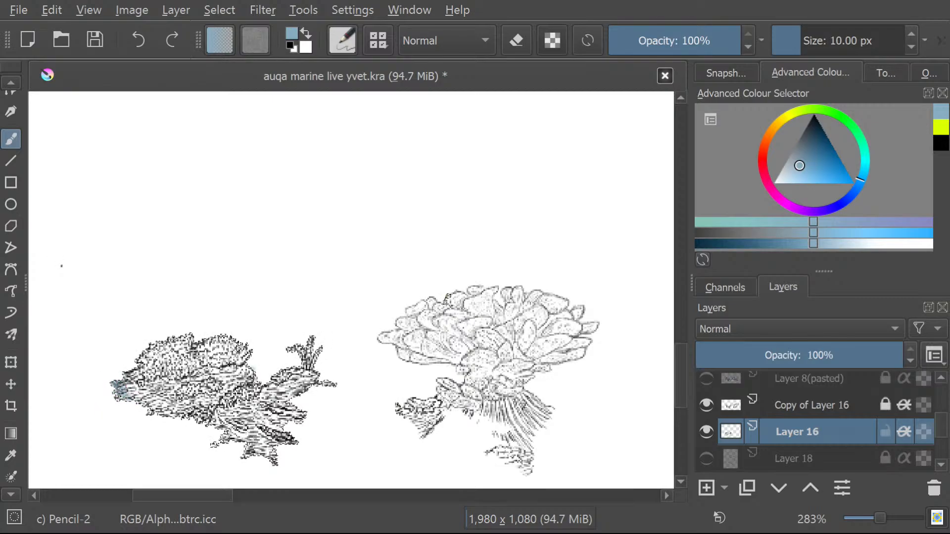
drag(121, 394, 138, 374)
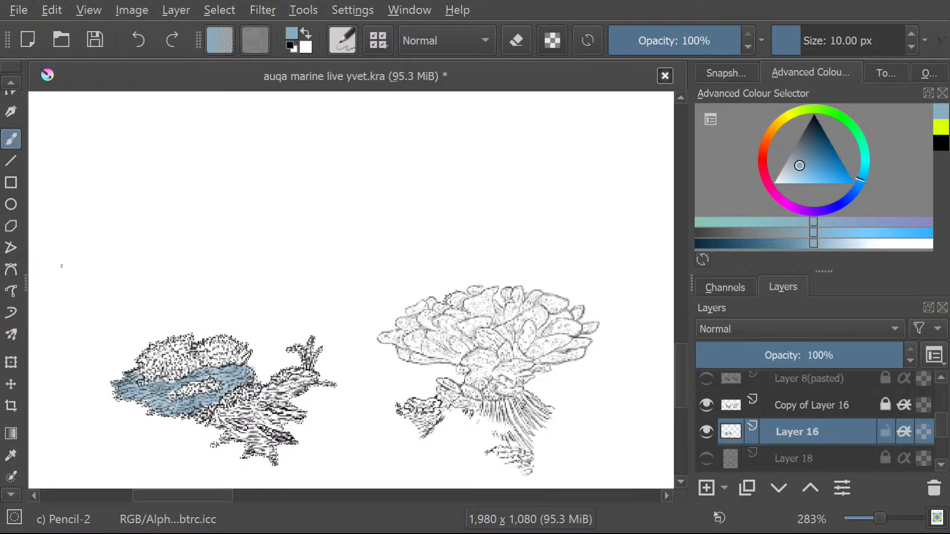
key(ctrl+z)
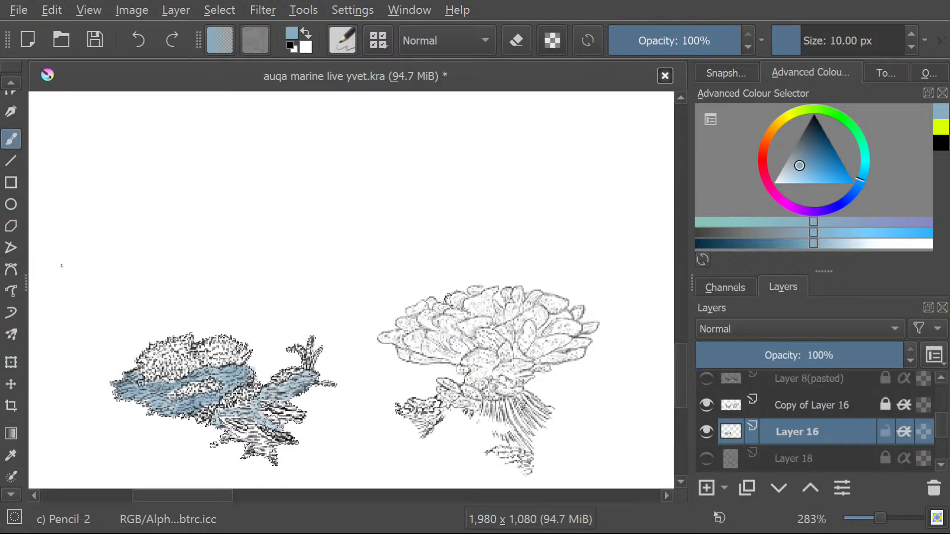
drag(274, 420, 270, 420)
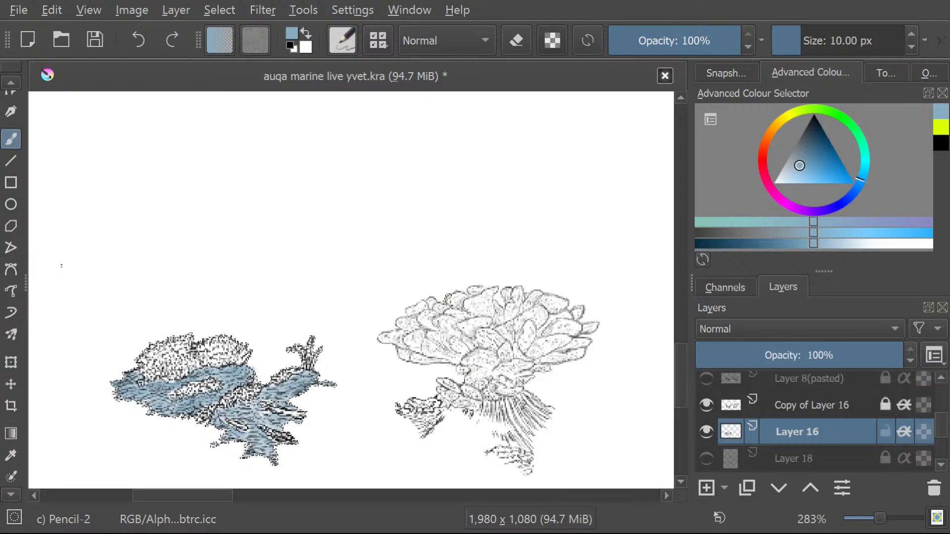
Show the reference photo on Layer 15(pasted) again and sample a grey-green from its reef floor.
scroll(930, 425, down, 5)
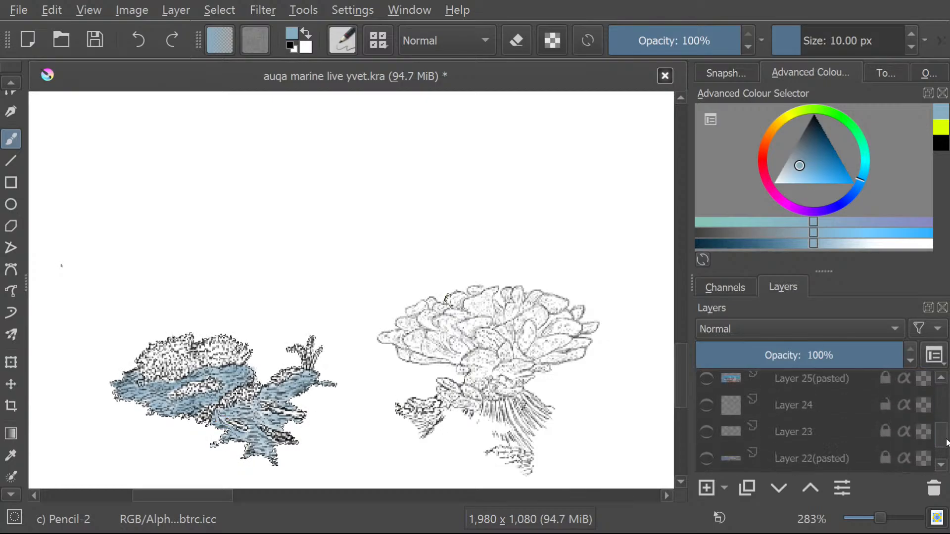
drag(946, 443, 945, 446)
click(706, 410)
click(706, 410)
click(706, 417)
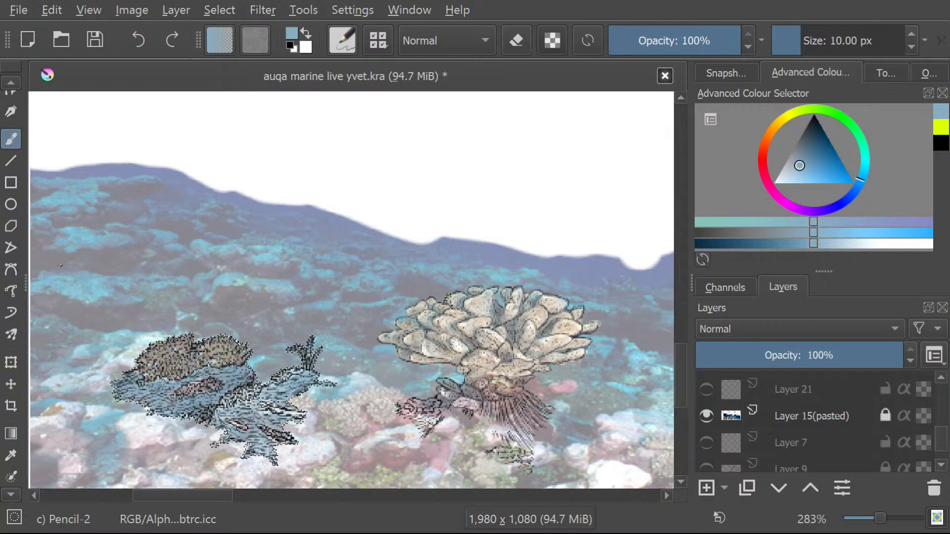
click(11, 454)
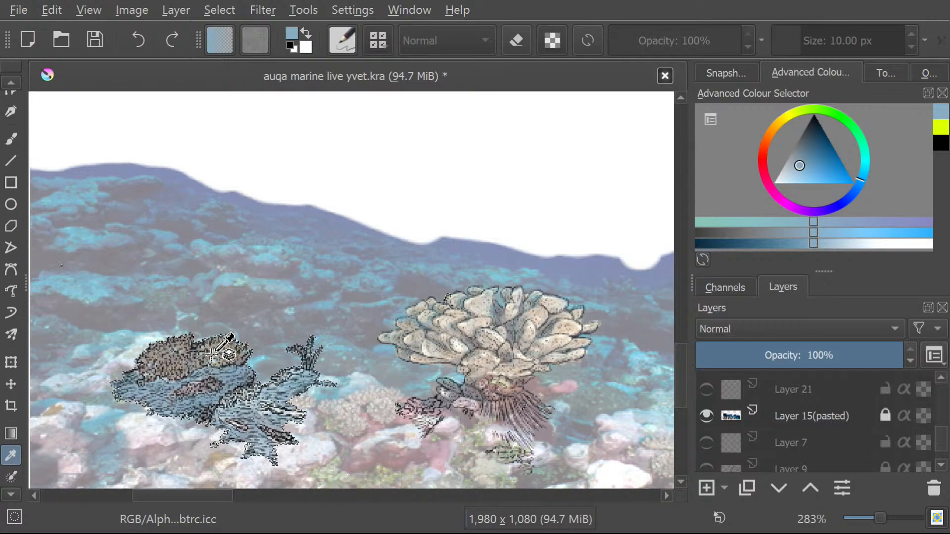
click(347, 451)
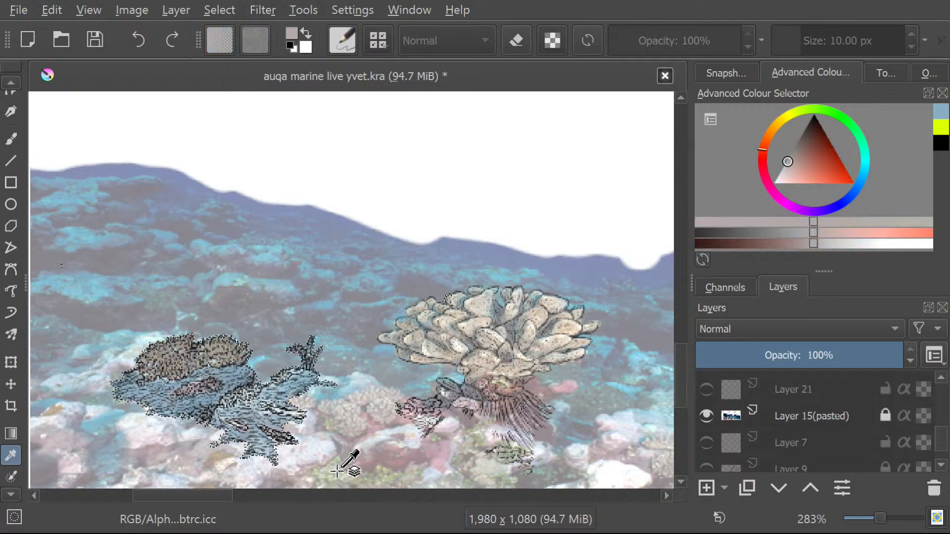
click(340, 475)
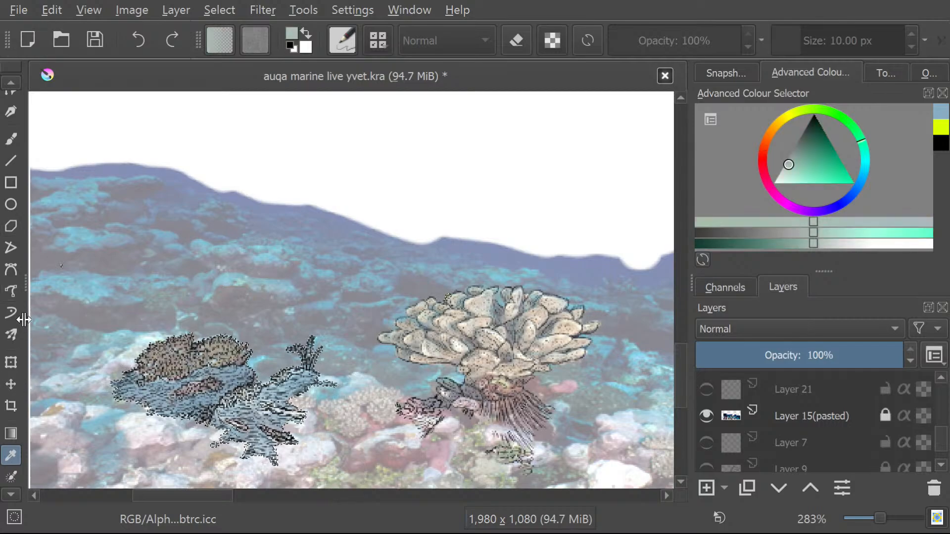
Paint the rounded upper part of the left coral grey-green on Layer 16 with the brush.
scroll(948, 431, down, 3)
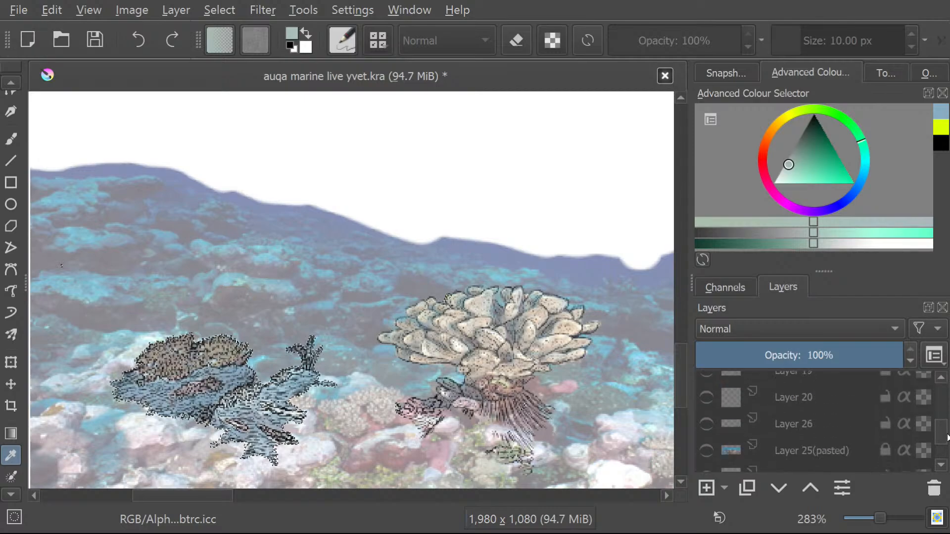
scroll(948, 431, down, 2)
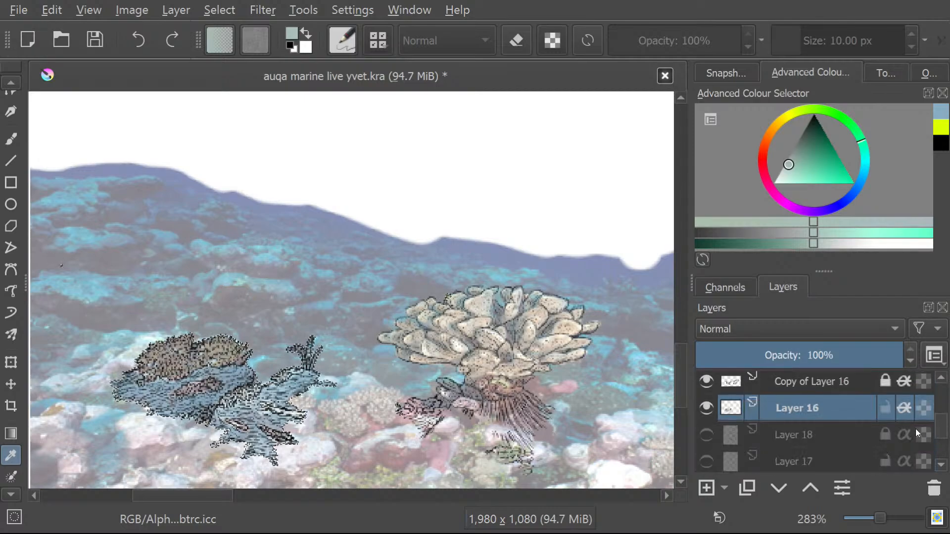
click(14, 134)
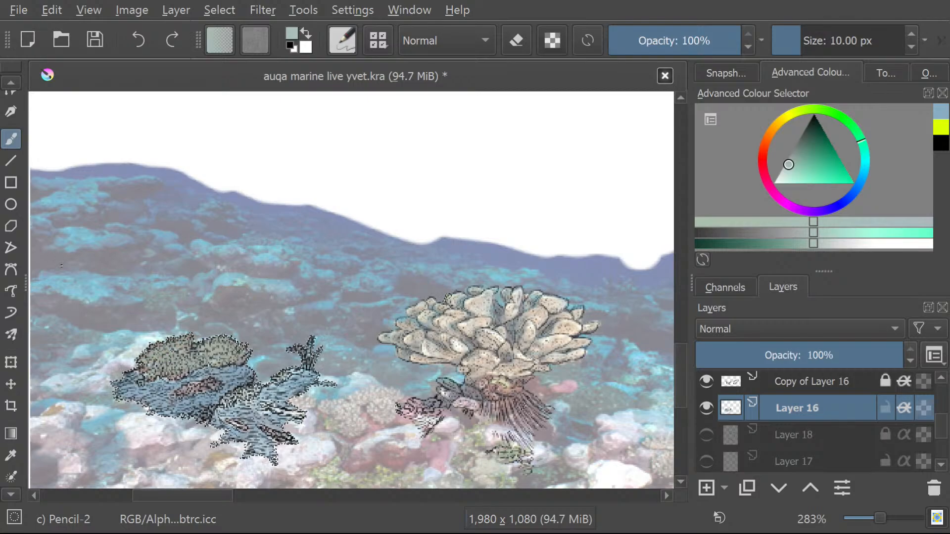
click(278, 328)
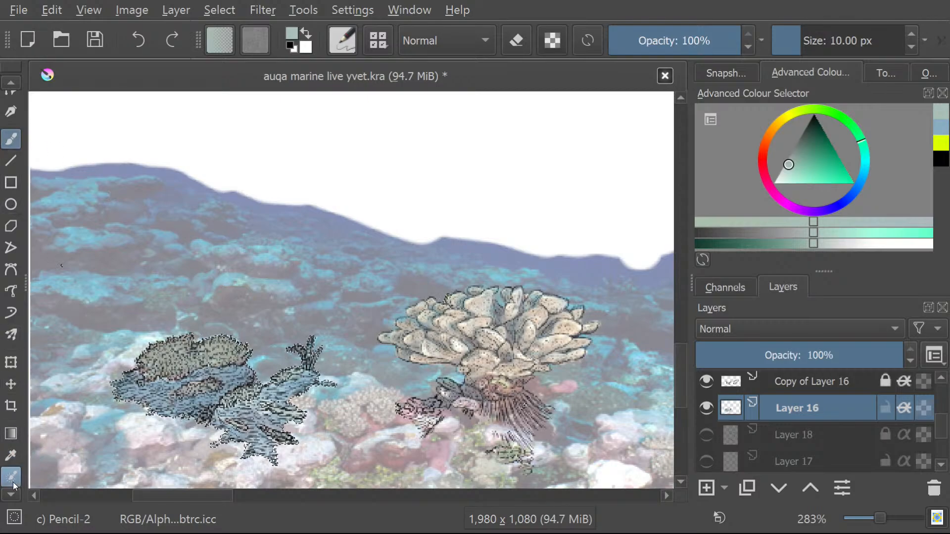
Sample a greyish beige from the large right coral and brush it over the coral line art on Layer 16.
click(11, 454)
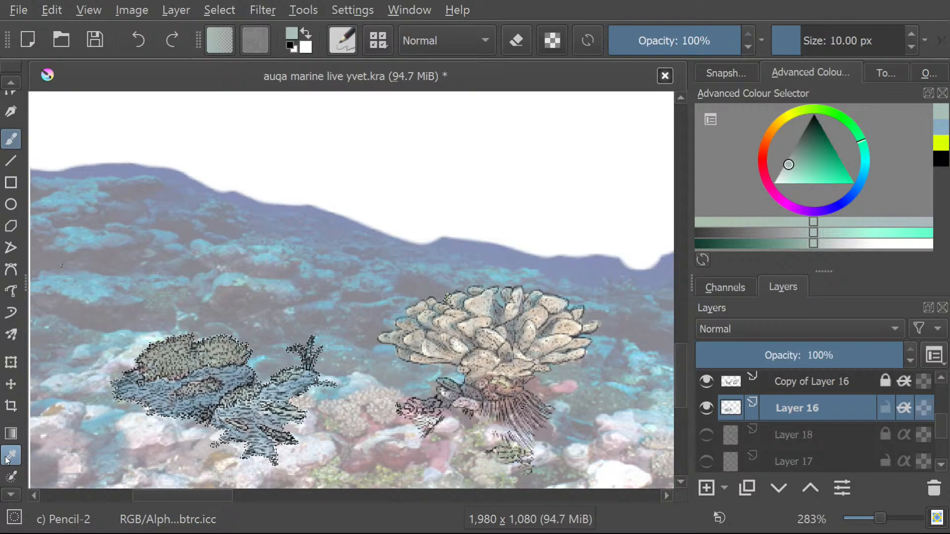
click(455, 329)
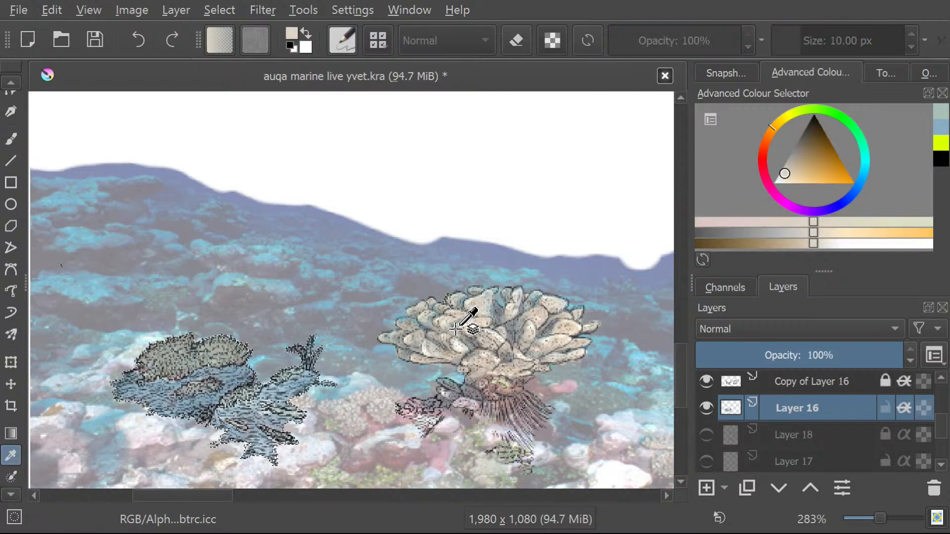
click(452, 332)
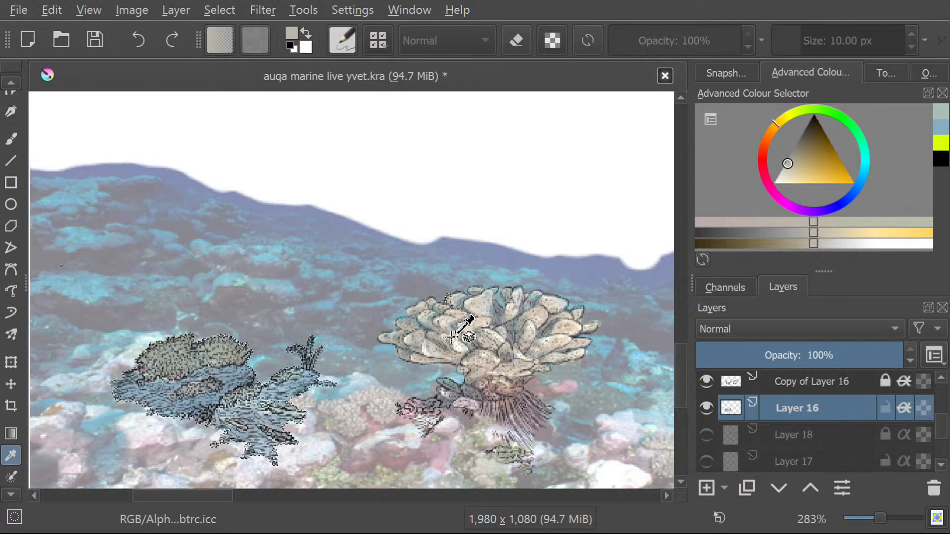
click(11, 139)
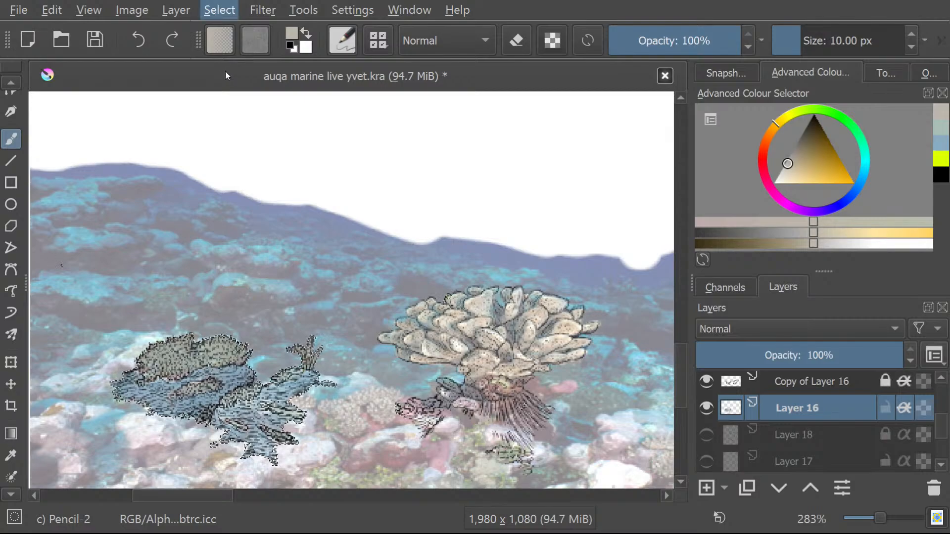
Clear the current selection and activate the Contiguous Selection tool.
key(ctrl+z)
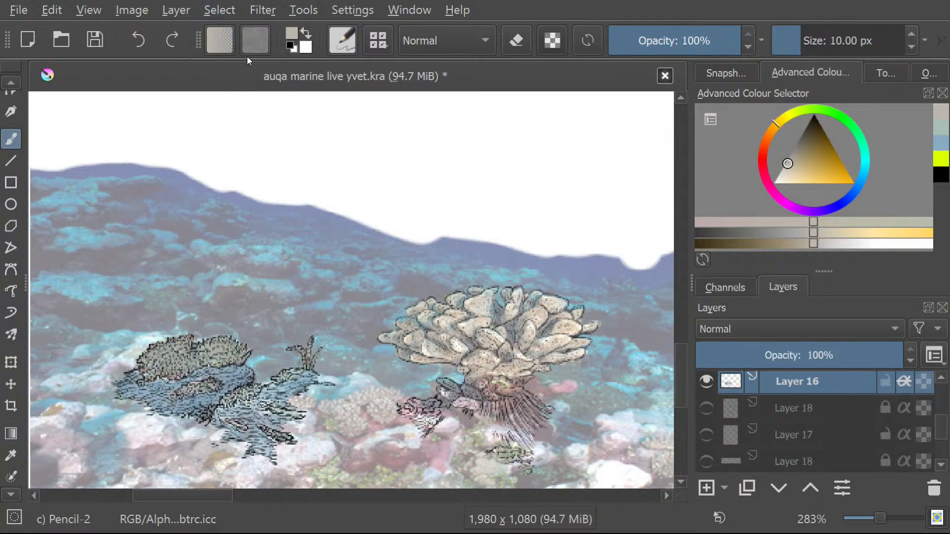
click(13, 497)
click(9, 496)
click(11, 496)
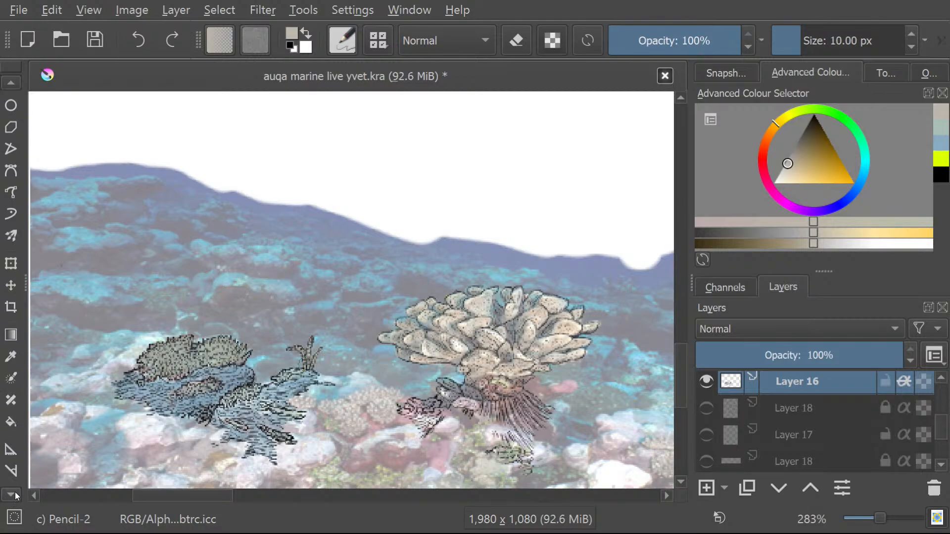
click(11, 496)
click(10, 495)
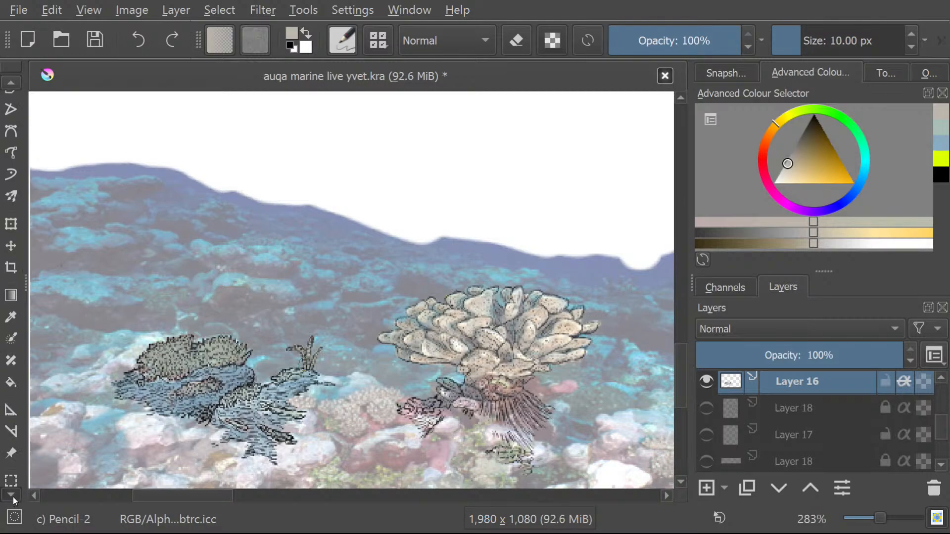
click(11, 496)
click(11, 496)
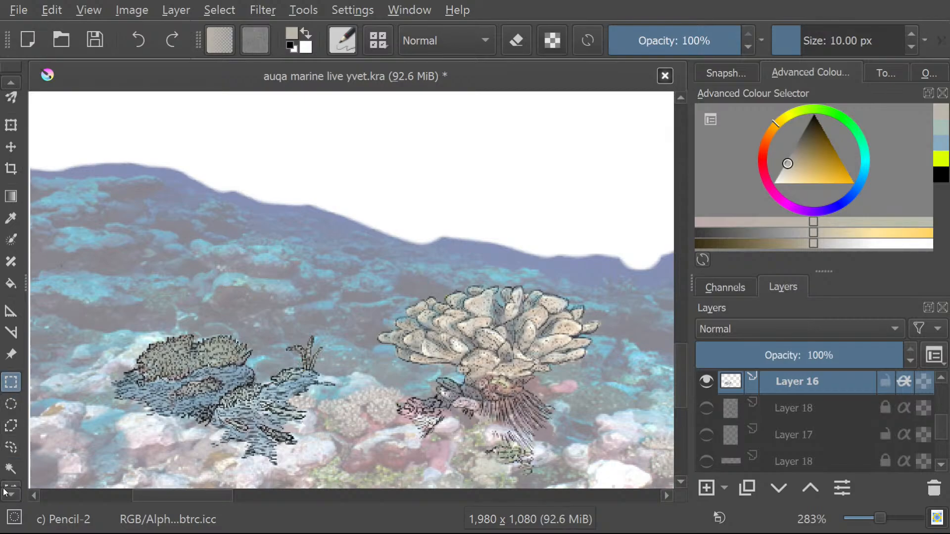
click(14, 472)
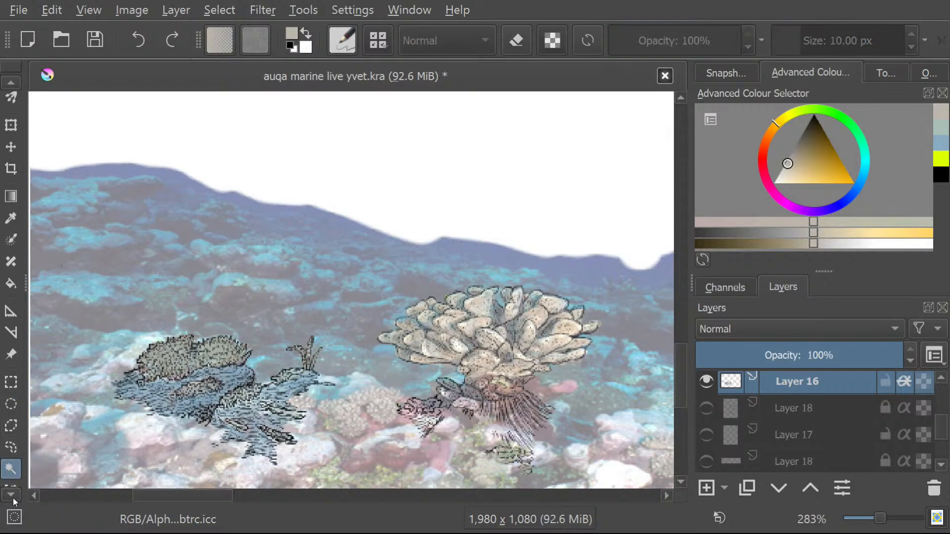
Try the contiguous selection inside the large right coral on Layer 16, clear it, and select the same area again.
key(ctrl+j)
click(487, 325)
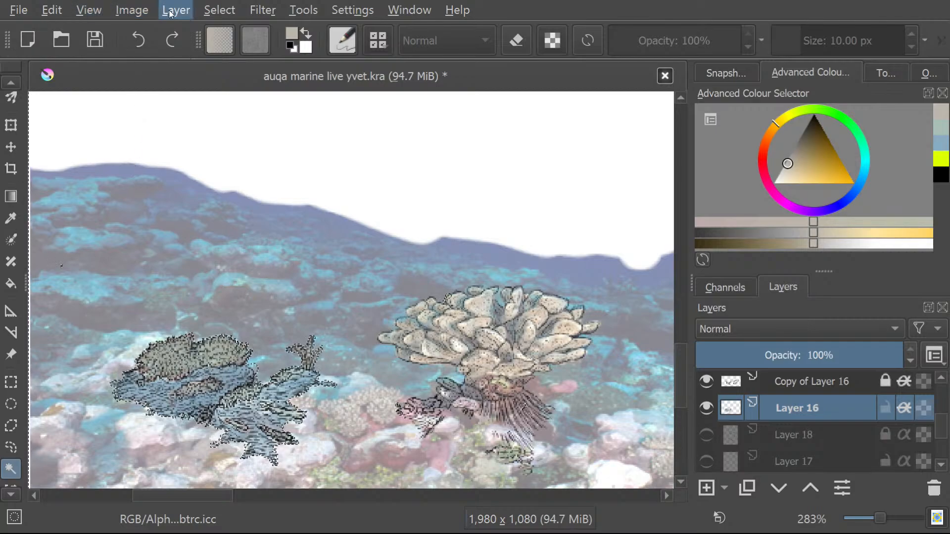
click(221, 53)
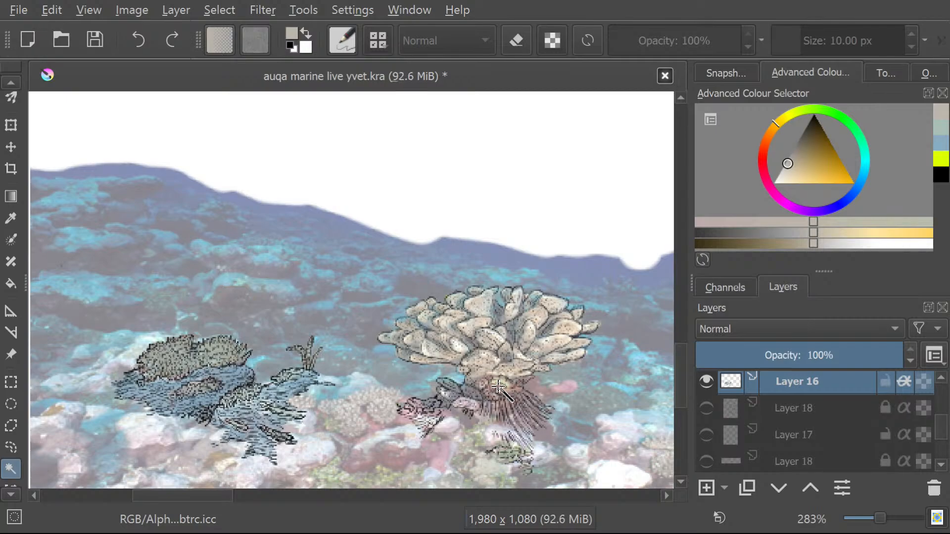
key(ctrl+j)
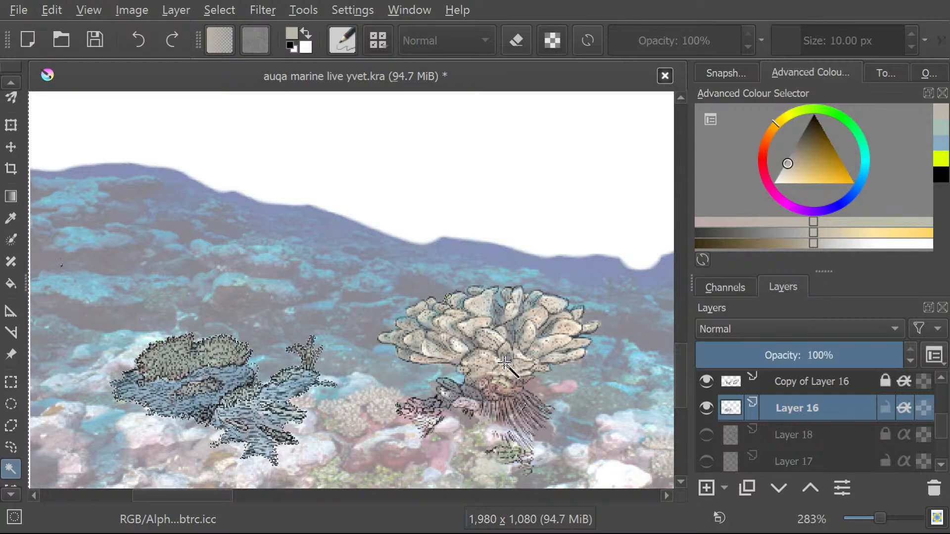
Select the middle of the large right coral with a rectangle, clear it, and outline the coral with a freehand selection.
key(ctrl+r)
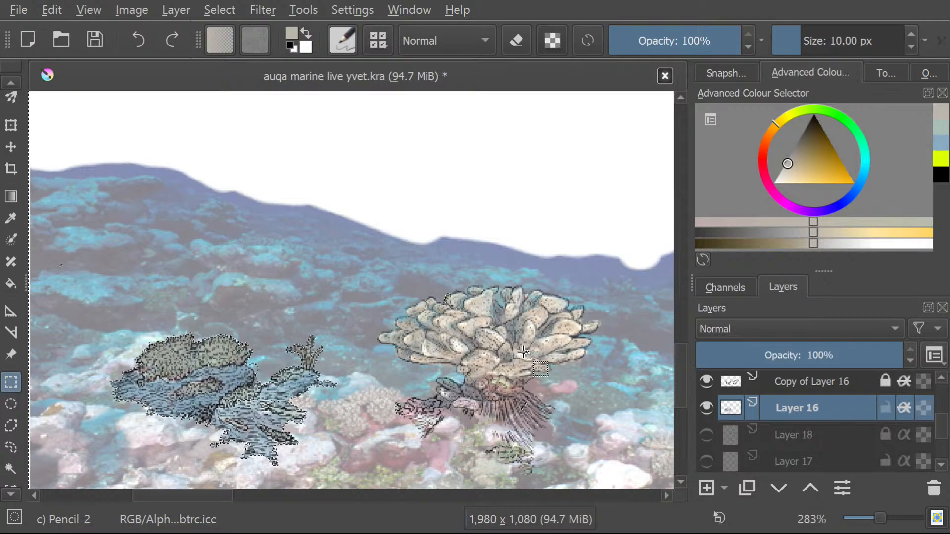
drag(557, 319, 450, 356)
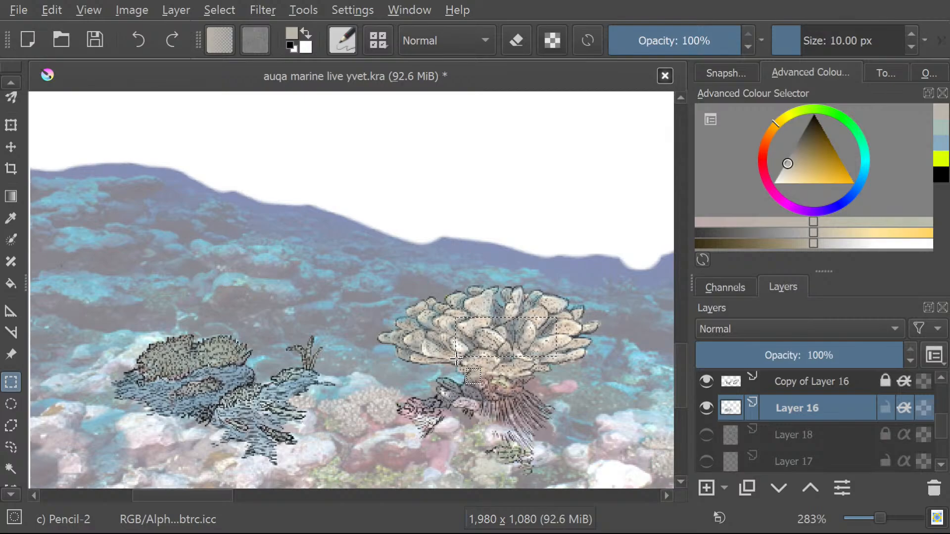
click(228, 57)
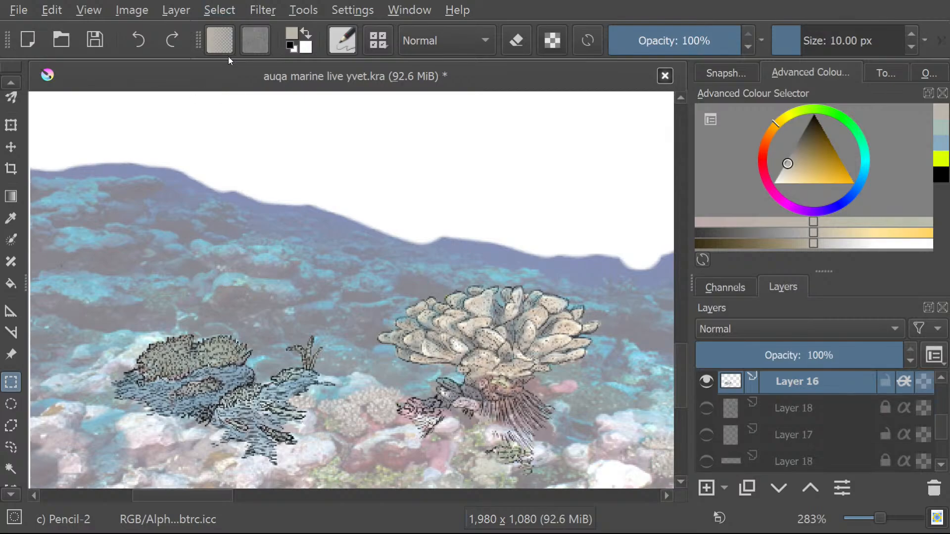
click(12, 447)
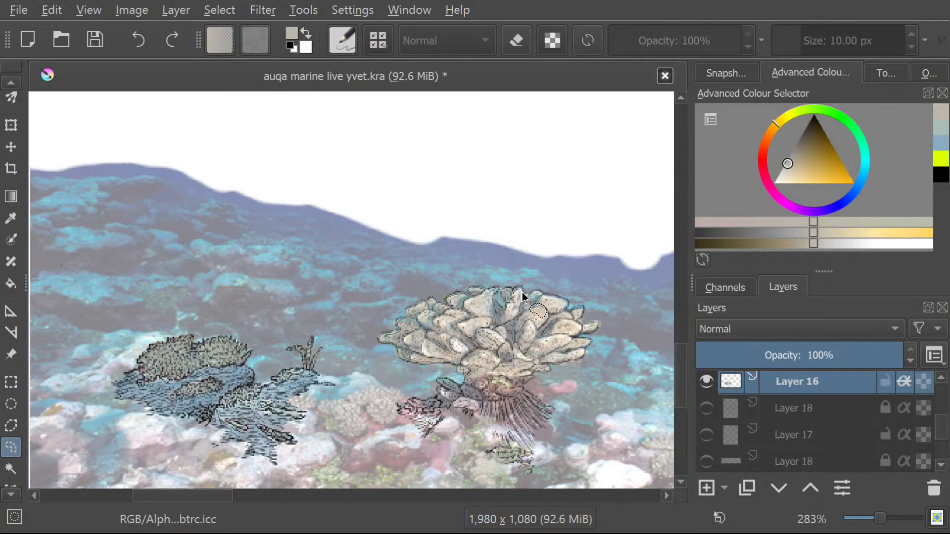
key(ctrl+j)
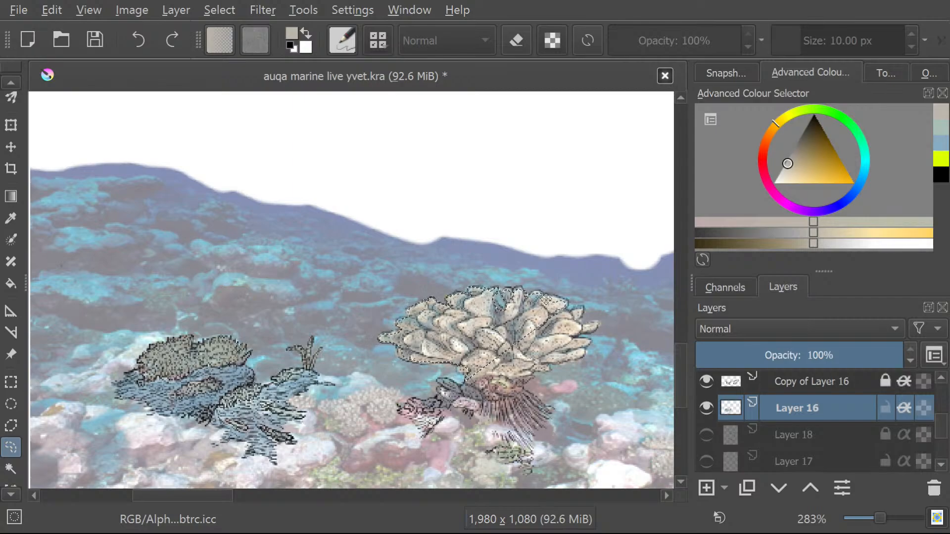
Replace the freehand outline with a contiguous selection made inside the large right coral on Layer 16, and clear that selection.
click(10, 468)
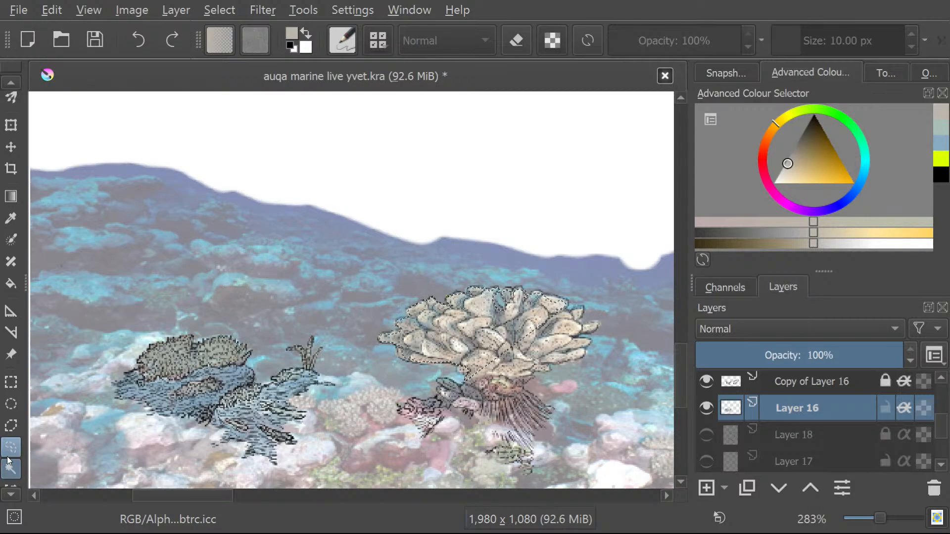
click(508, 385)
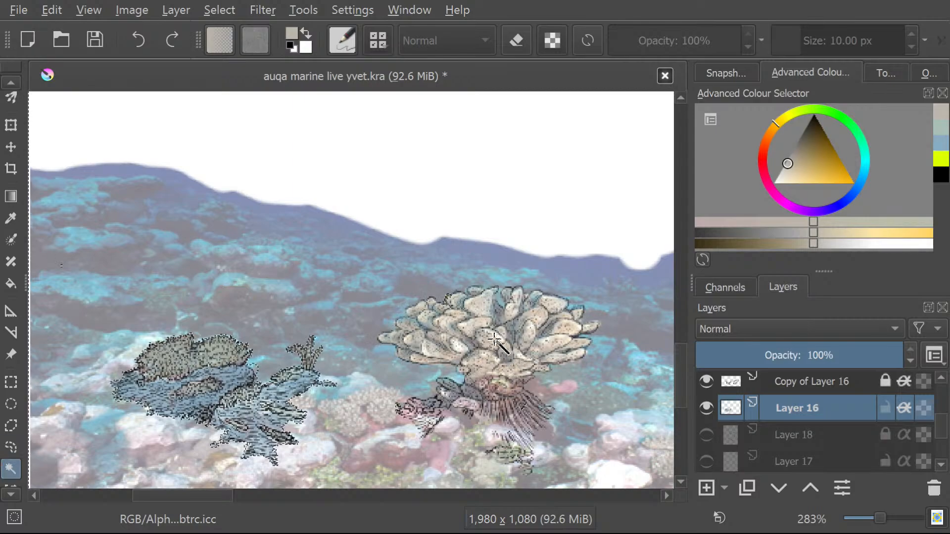
click(478, 347)
click(439, 321)
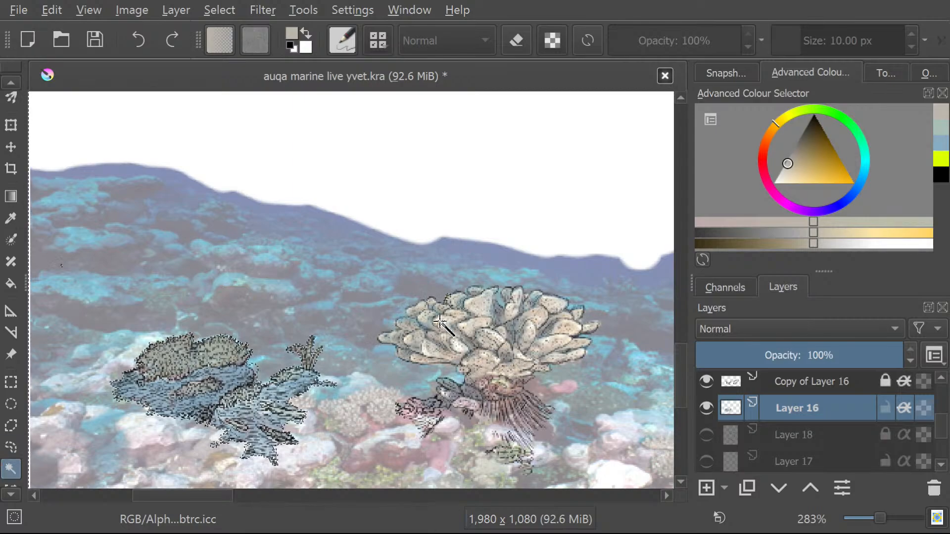
scroll(439, 320, up, 5)
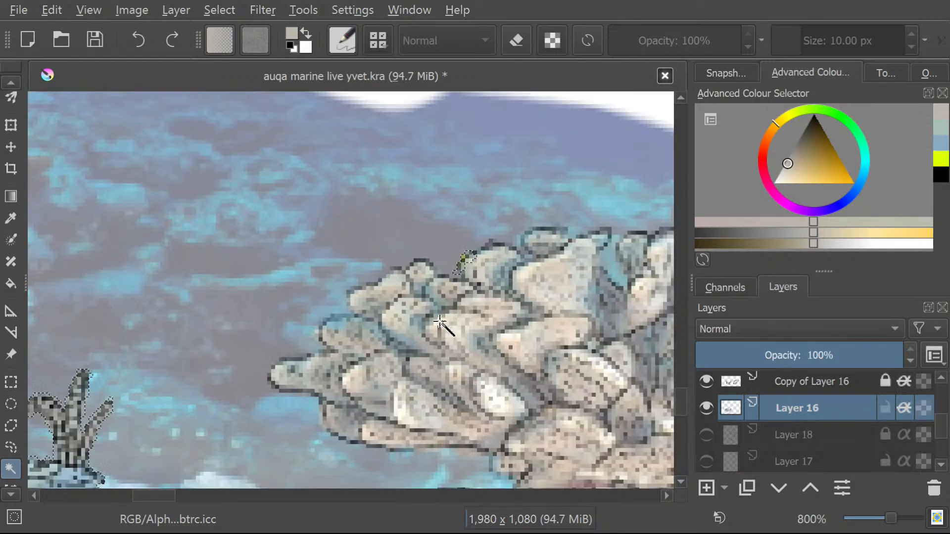
click(210, 11)
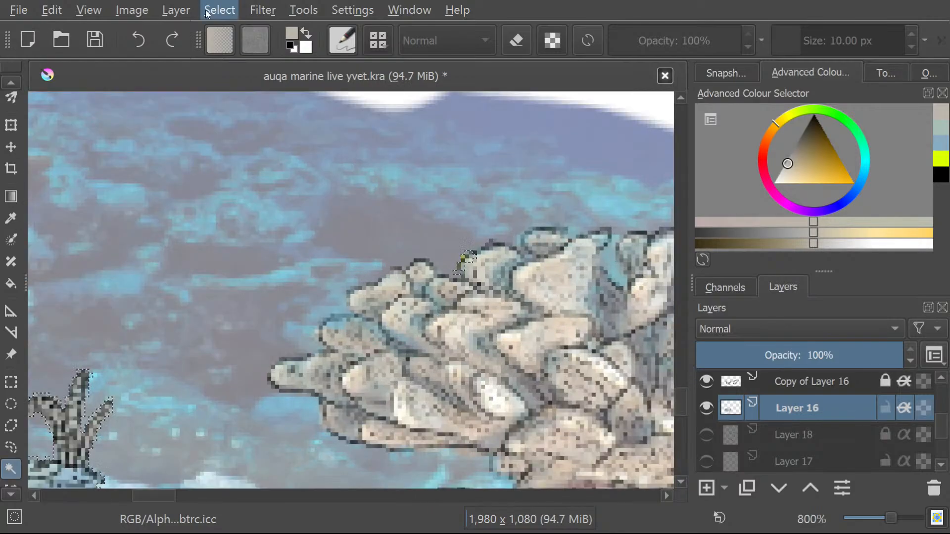
click(235, 56)
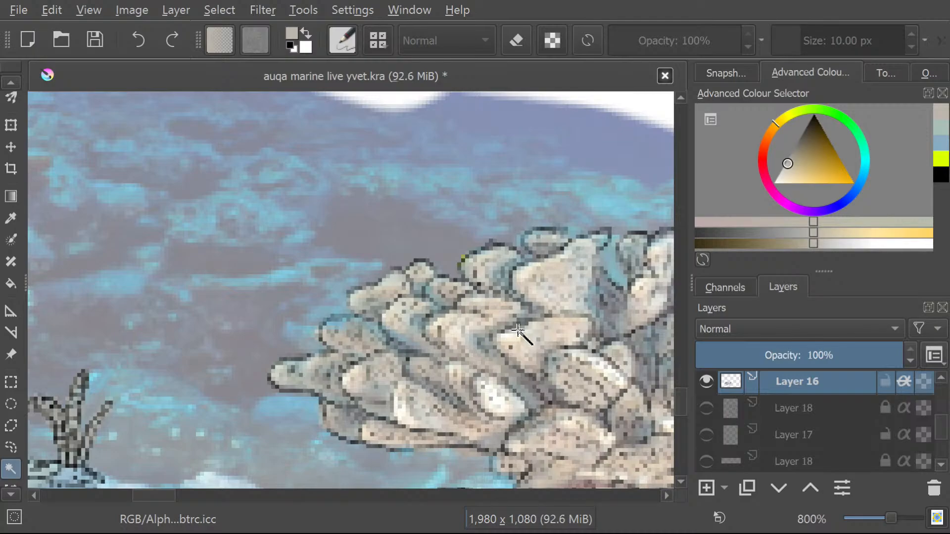
Clear the contiguous selection and erase the stray yellow-green mark on the large coral's upper edge with the 50 px circle eraser.
key(ctrl+j)
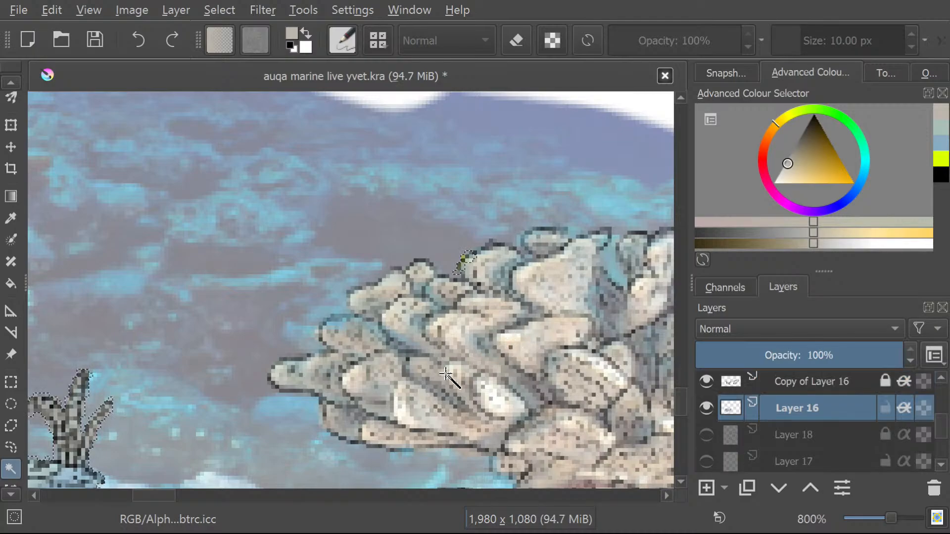
key(b)
key(e)
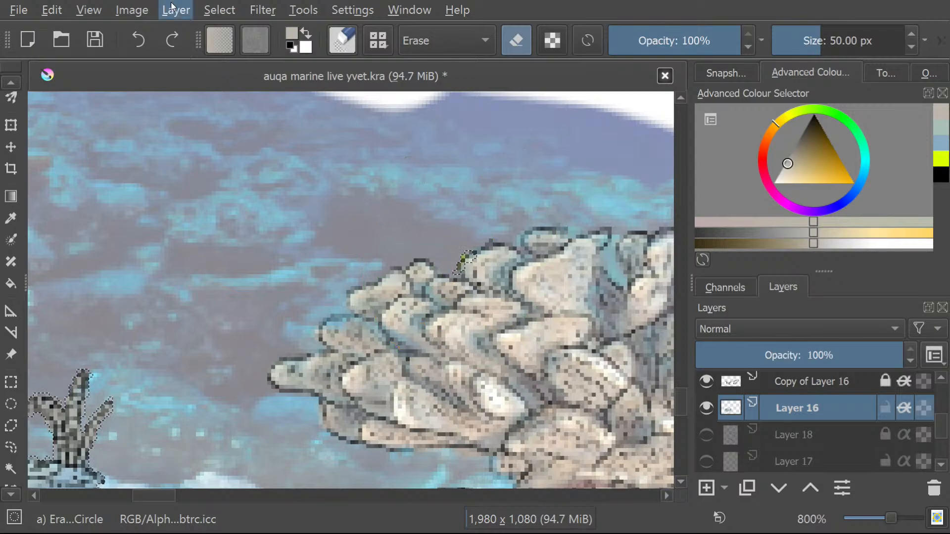
click(216, 10)
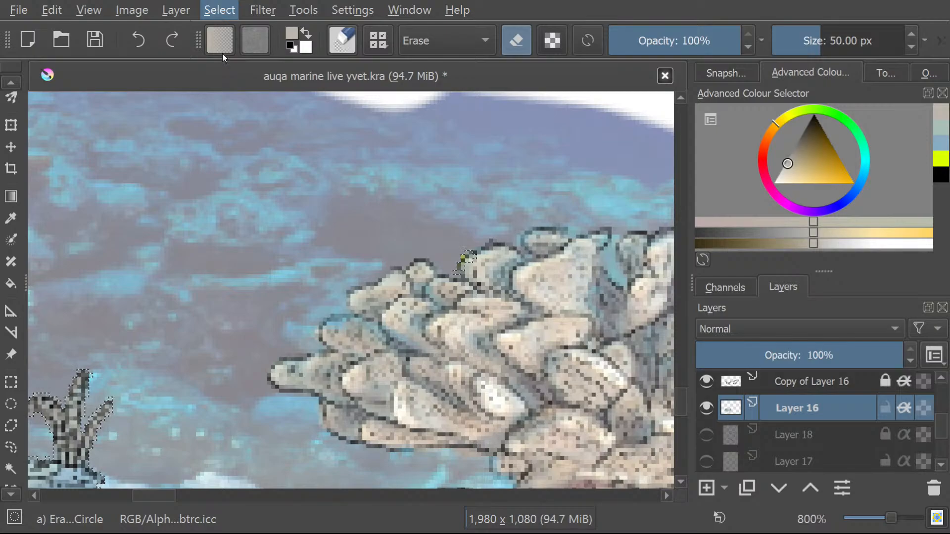
click(221, 51)
drag(465, 256, 463, 267)
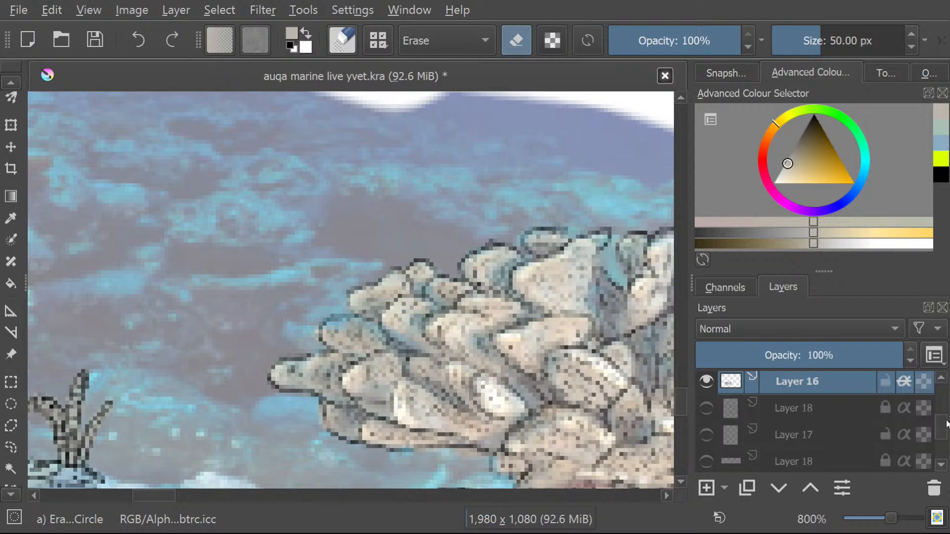
Try the contiguous selection on the large coral again with Layer 16 active, and deselect it.
scroll(945, 428, up, 3)
scroll(942, 427, down, 1)
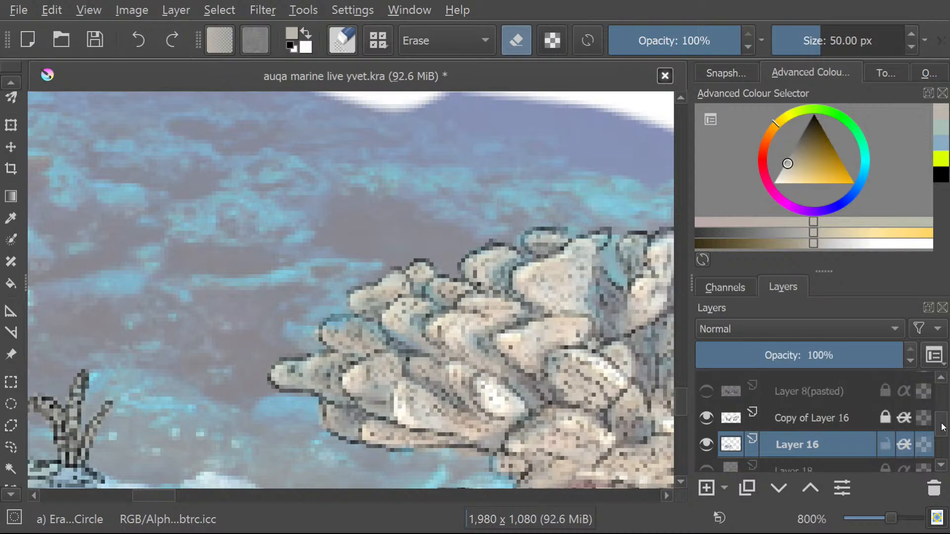
click(13, 468)
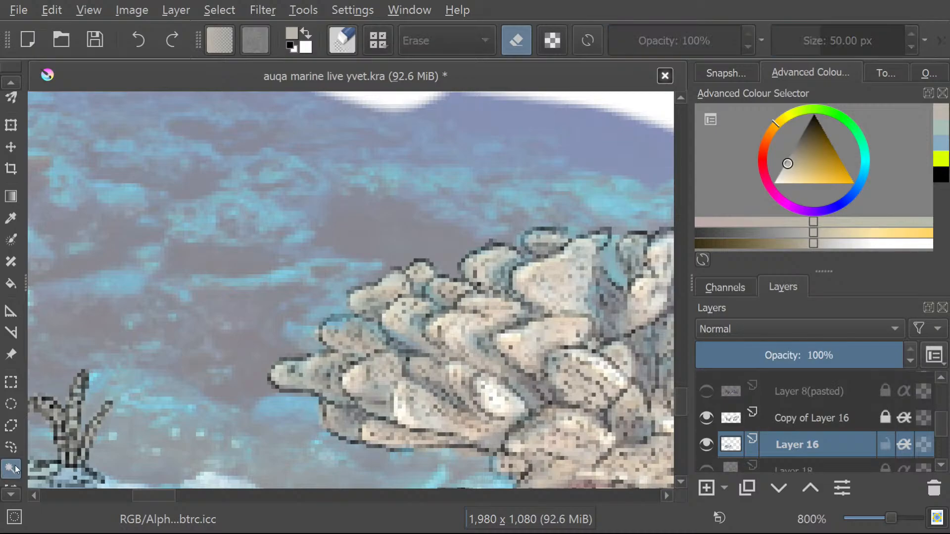
click(455, 326)
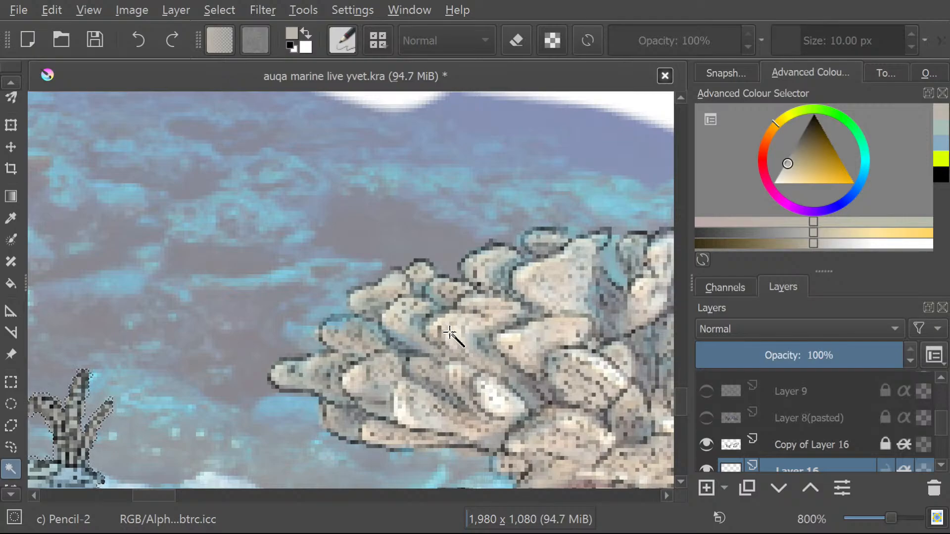
key(ctrl+shift+a)
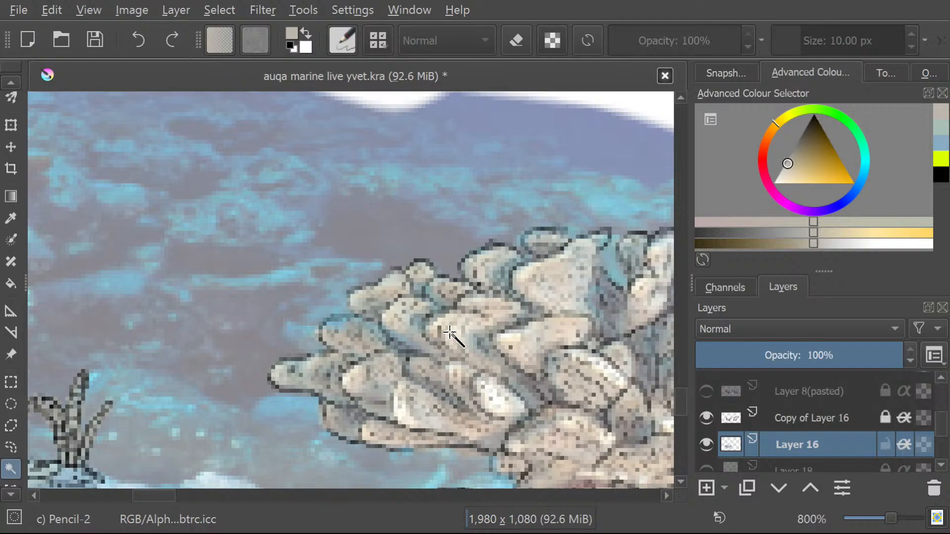
Draw a wide rectangular selection across the middle of the large right coral.
click(9, 381)
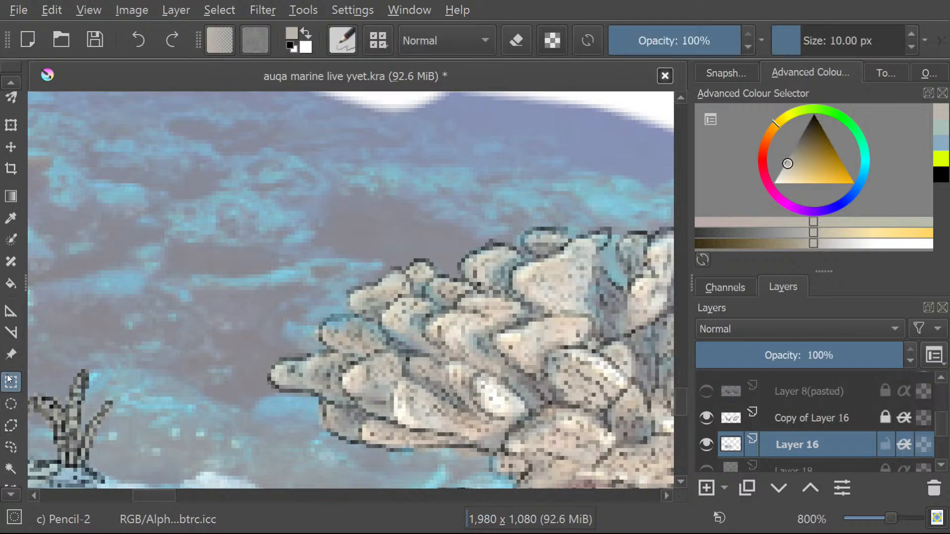
drag(151, 500, 176, 501)
drag(678, 401, 684, 395)
drag(106, 283, 518, 413)
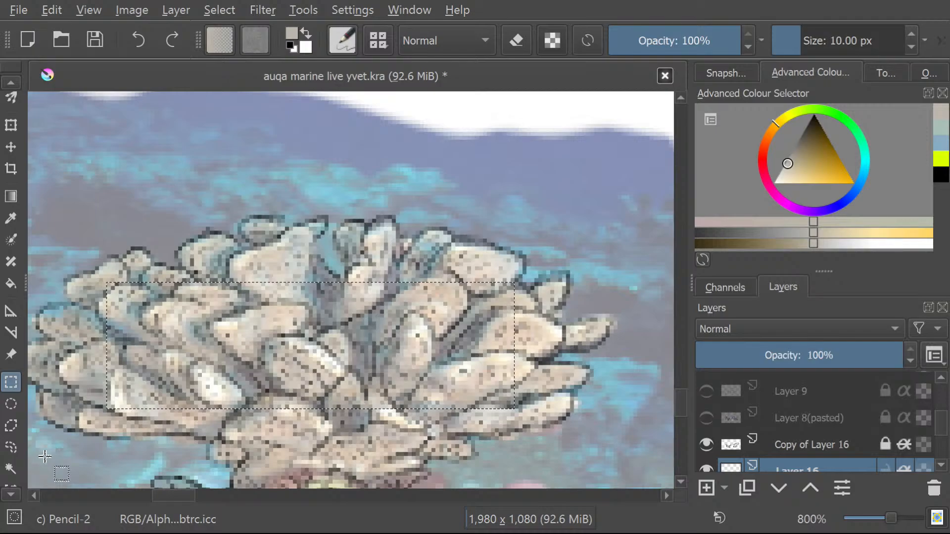
Draw a small freehand selection over the upper lobes of the large right coral in place of the rectangle.
scroll(107, 297, down, 1)
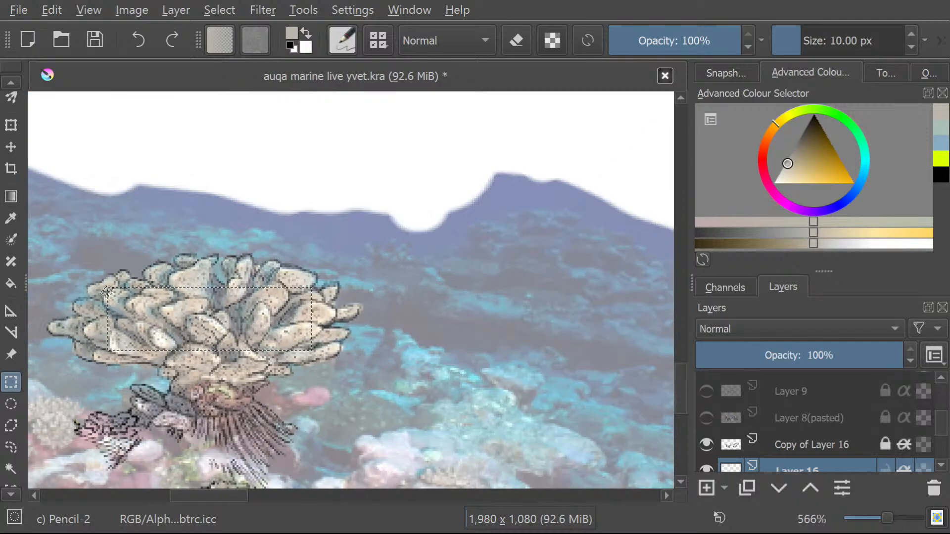
scroll(107, 312, up, 1)
scroll(72, 270, down, 1)
scroll(60, 297, up, 2)
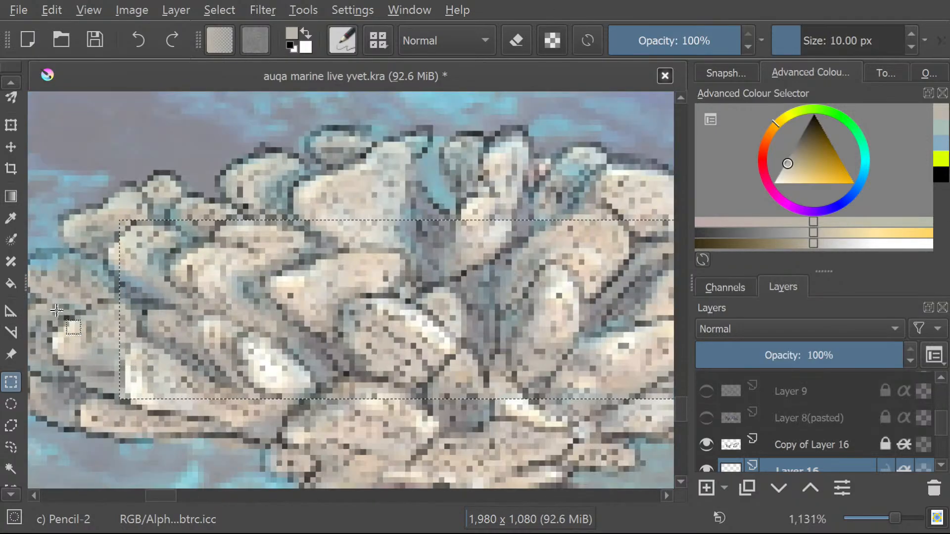
scroll(42, 316, down, 3)
scroll(42, 317, up, 2)
scroll(40, 315, up, 1)
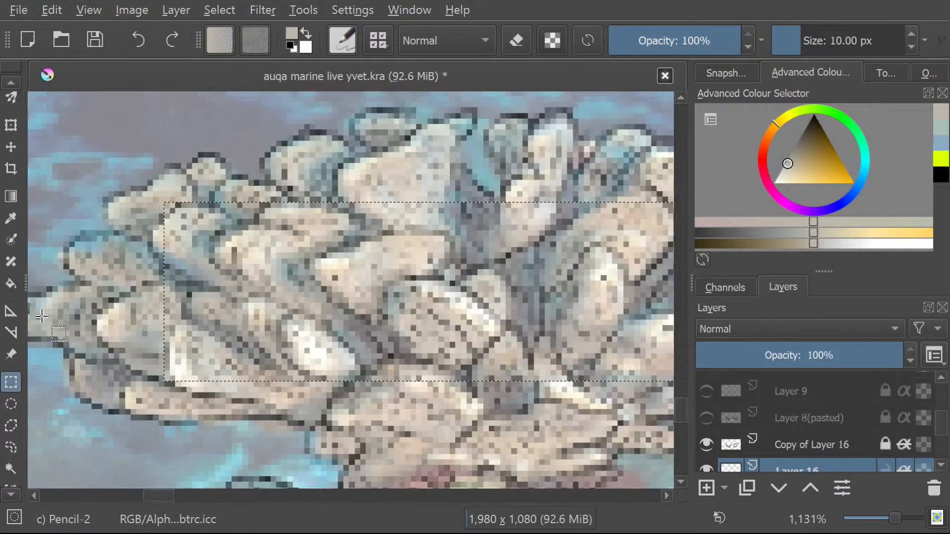
scroll(38, 312, down, 1)
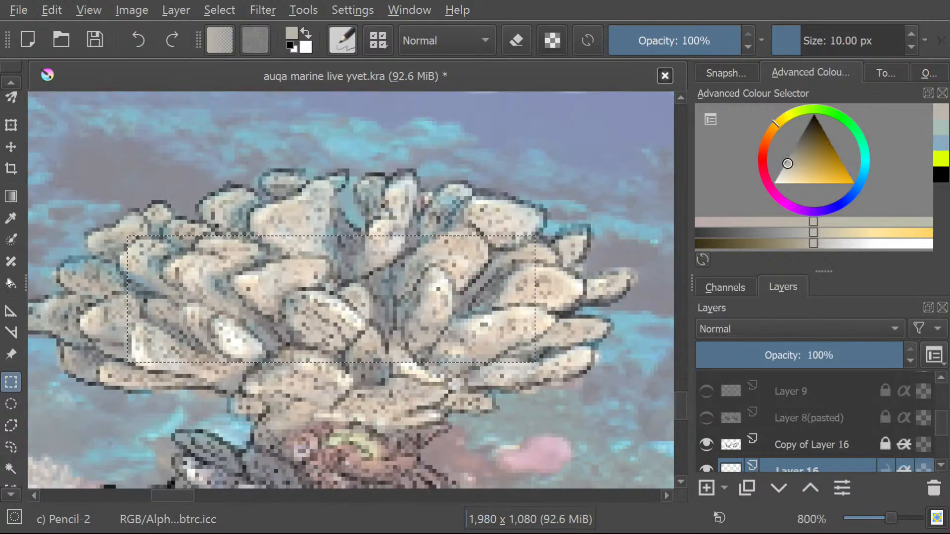
click(11, 447)
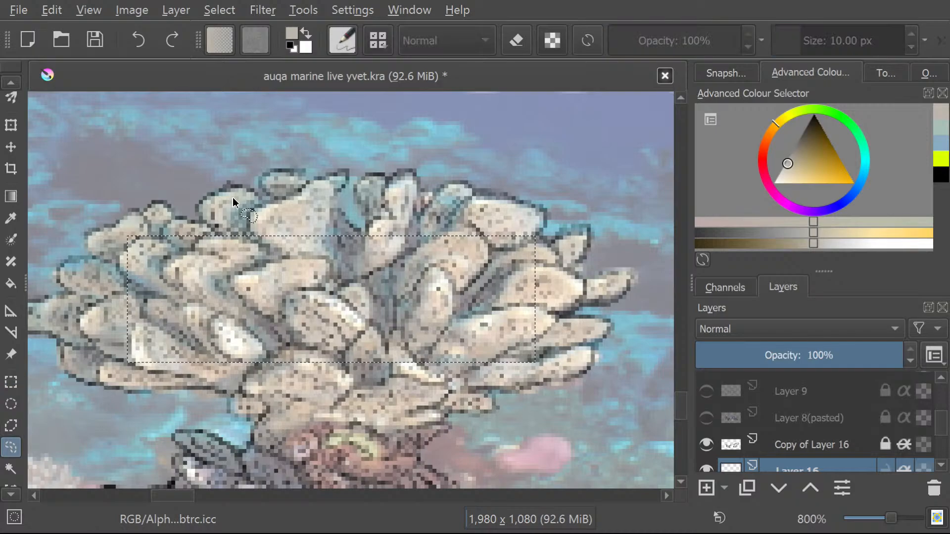
mouse_move(236, 197)
mouse_down()
mouse_move(287, 217)
mouse_move(291, 237)
mouse_up()
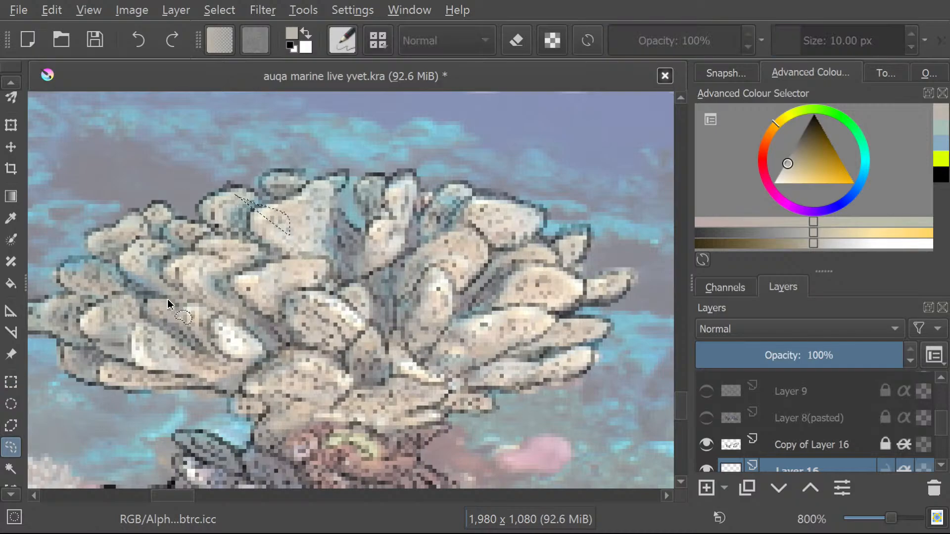
Draw a freehand selection around the long lower lobe at the left underside of the large coral.
scroll(88, 303, down, 3)
scroll(90, 322, up, 4)
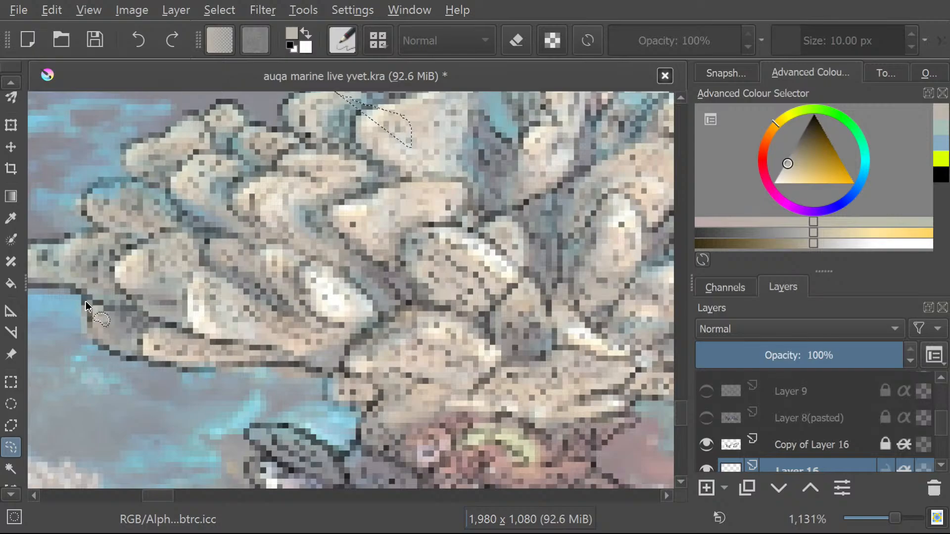
mouse_move(87, 308)
mouse_down()
mouse_move(99, 345)
mouse_move(127, 361)
mouse_move(186, 374)
mouse_move(225, 368)
mouse_move(238, 381)
mouse_move(227, 370)
mouse_move(251, 365)
mouse_up()
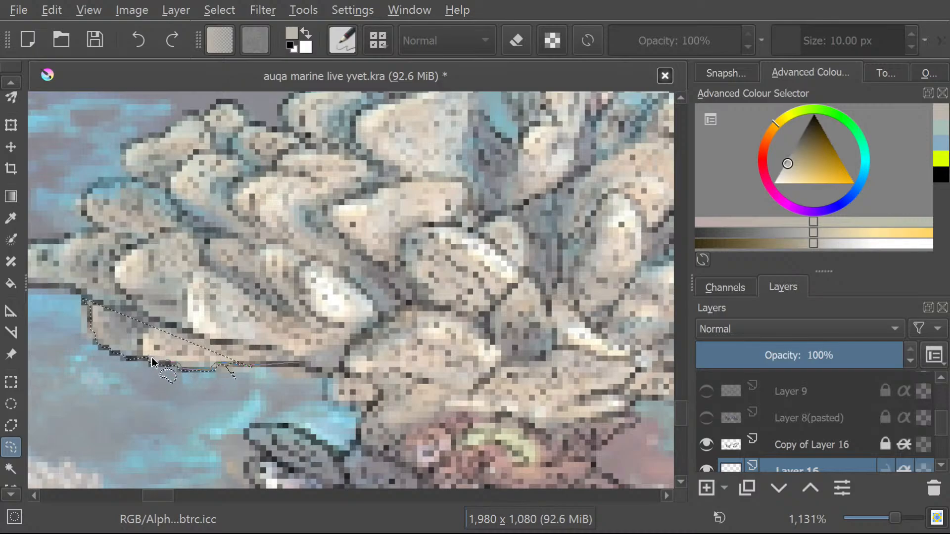
drag(150, 360, 146, 335)
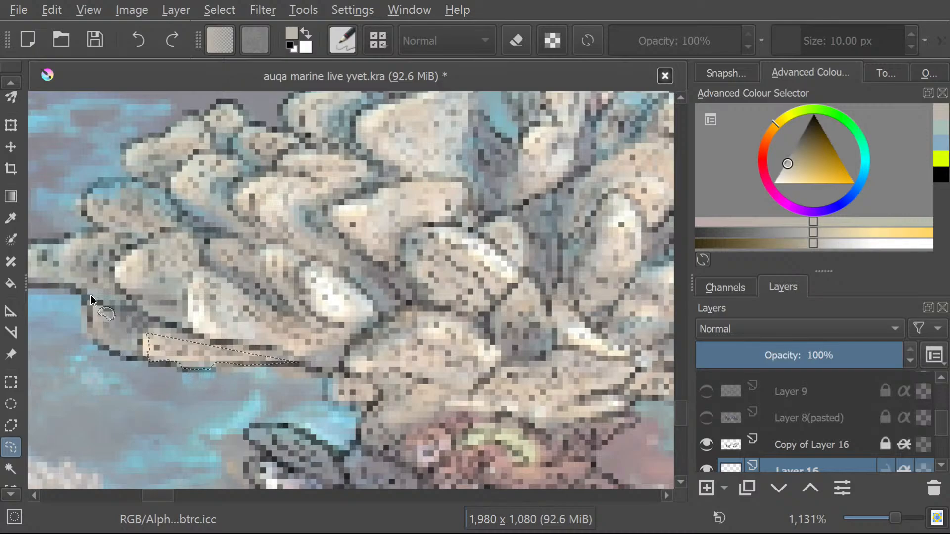
drag(86, 303, 98, 341)
mouse_move(157, 370)
mouse_down()
mouse_move(206, 375)
mouse_move(305, 367)
mouse_move(138, 317)
mouse_up()
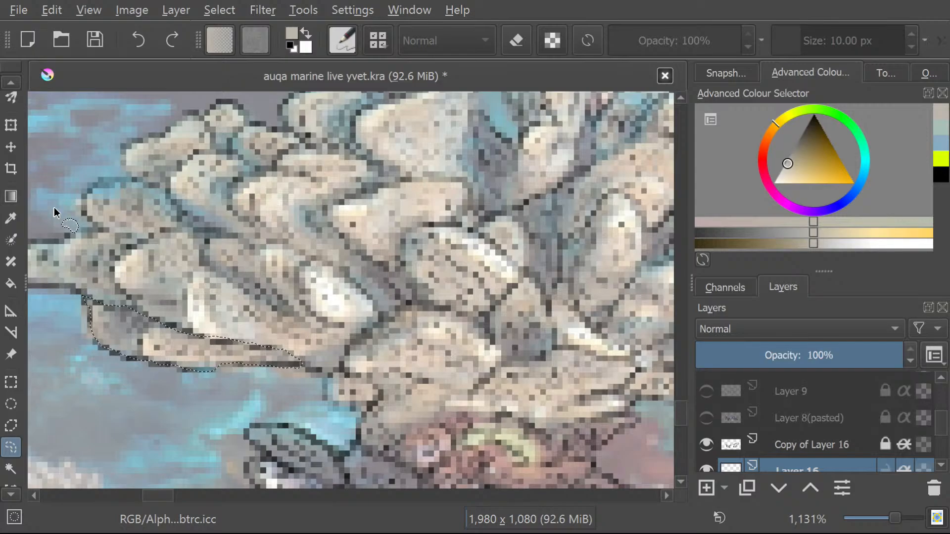
Sample a pale grey from the lobe above the selection and paint the selected lobe with the 10 px Pencil-2 brush.
click(12, 220)
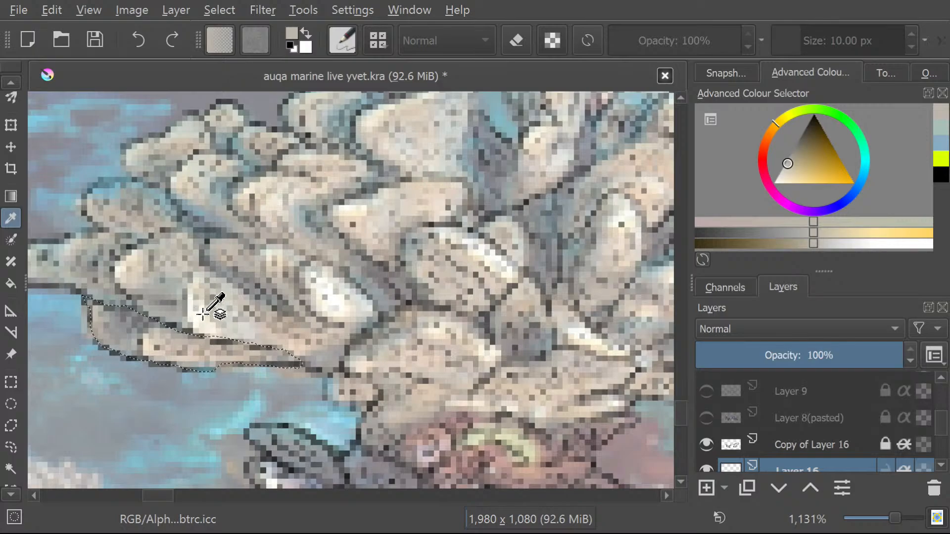
click(231, 317)
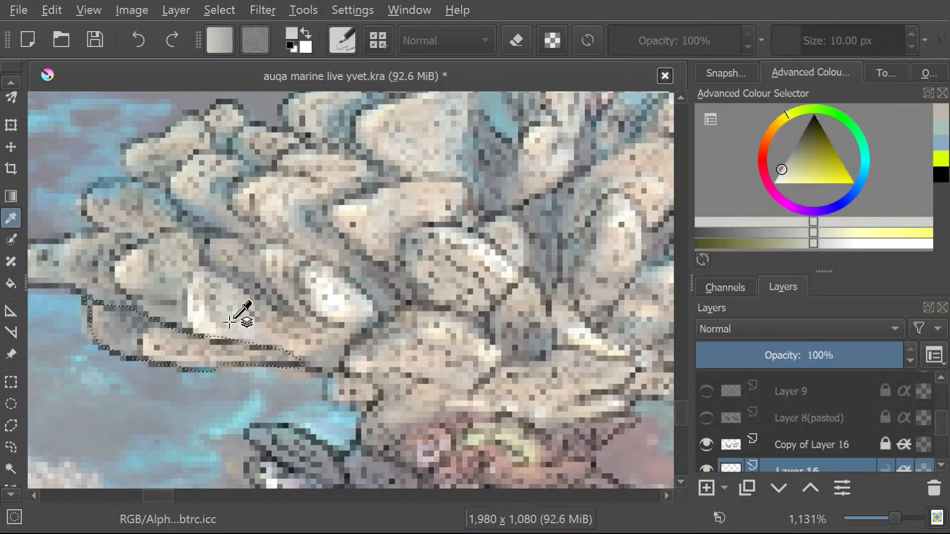
drag(683, 405, 684, 401)
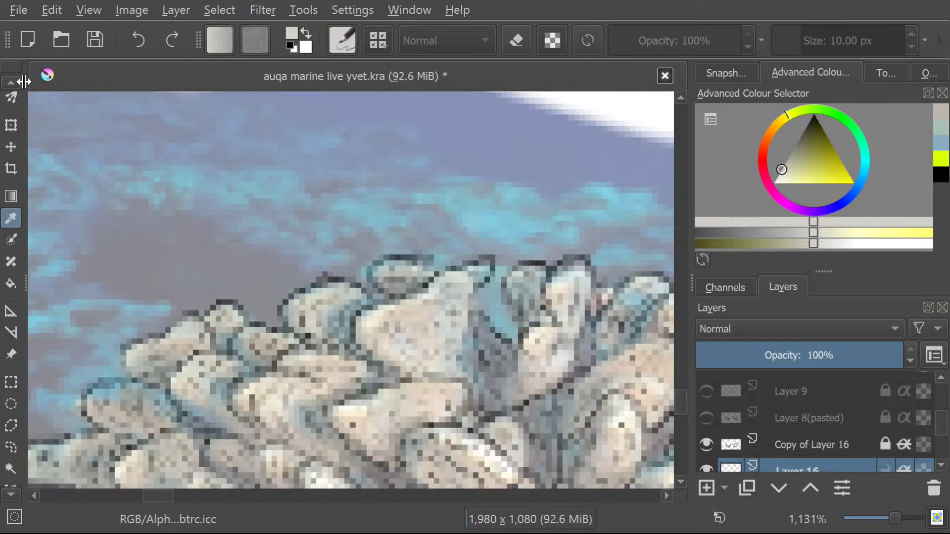
scroll(2, 86, up, 4)
scroll(2, 85, up, 6)
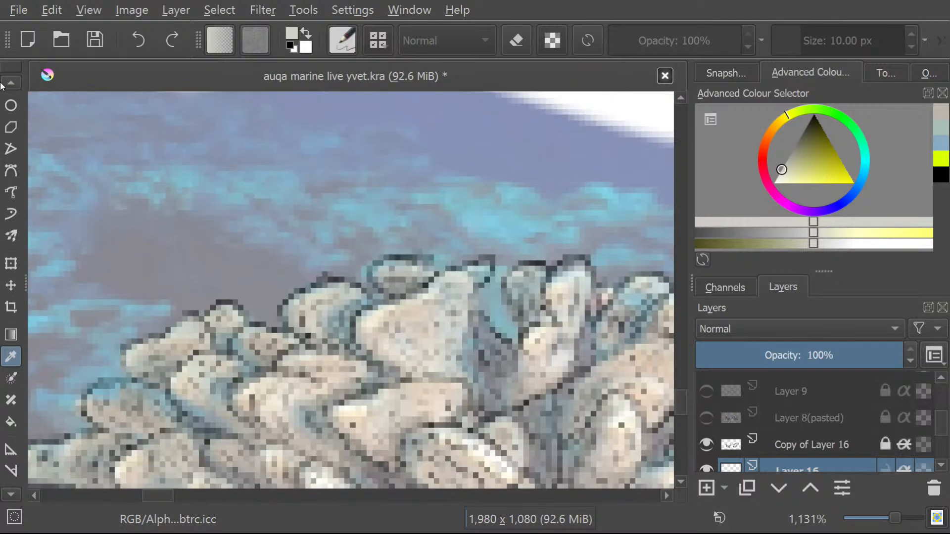
click(13, 140)
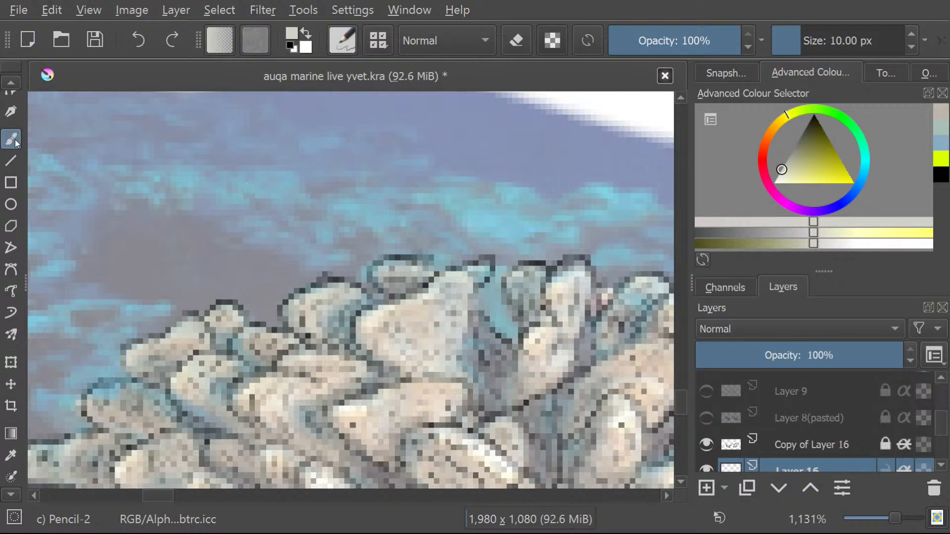
drag(679, 403, 679, 424)
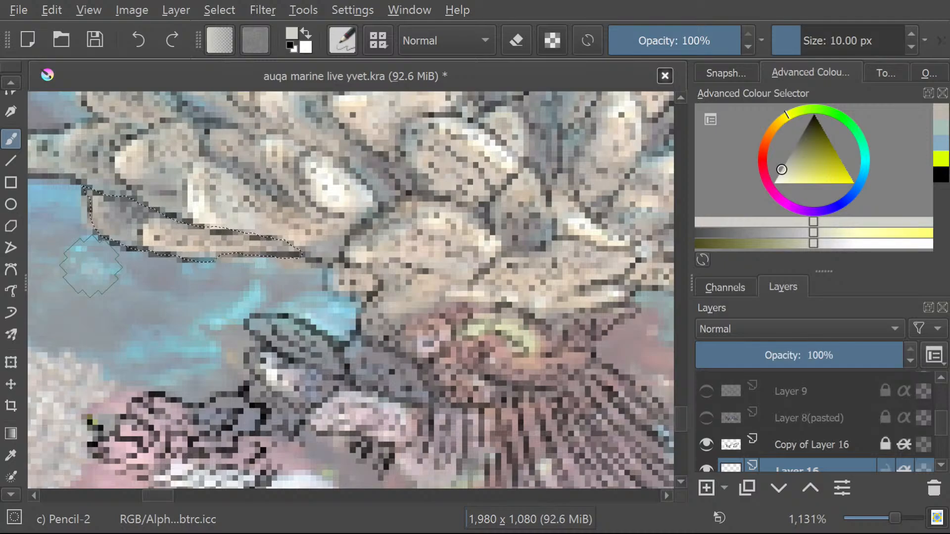
mouse_move(218, 273)
mouse_down()
mouse_move(178, 277)
mouse_move(207, 258)
mouse_up()
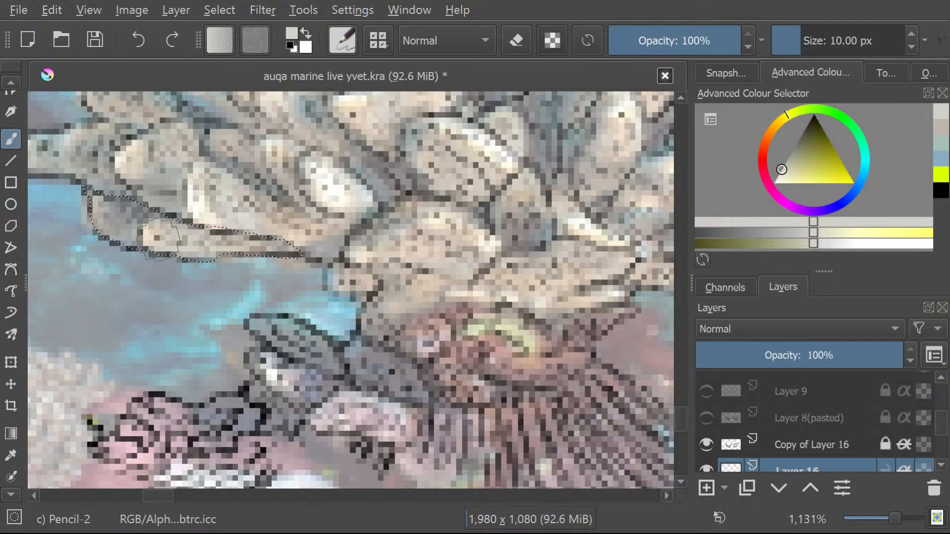
drag(104, 218, 169, 217)
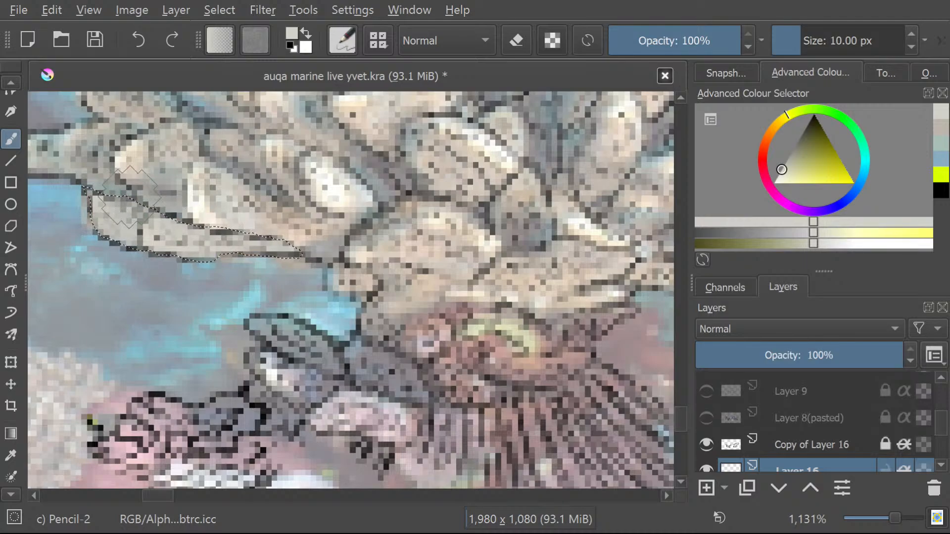
Hide the Layer 15(pasted) reference photo layer.
mouse_move(940, 420)
mouse_down()
mouse_move(935, 448)
mouse_move(943, 439)
mouse_up()
click(706, 462)
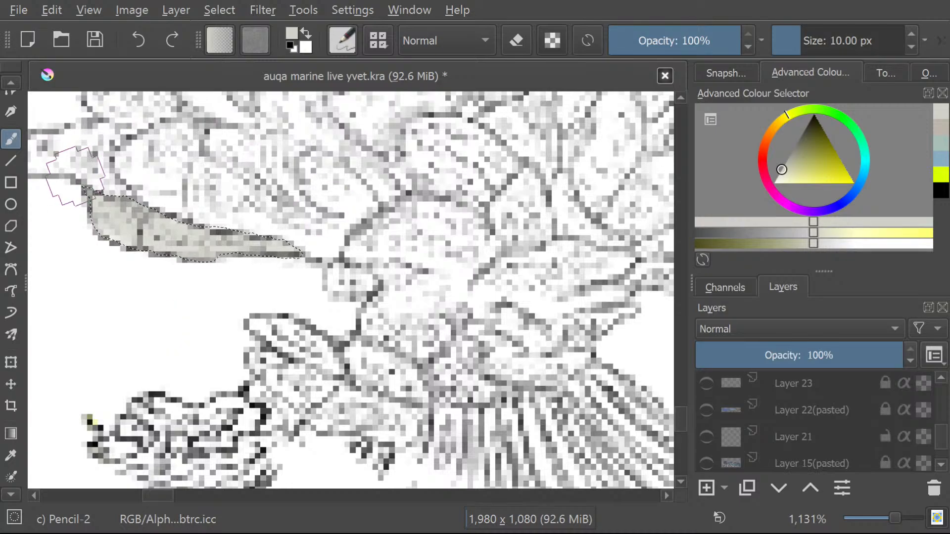
Examine the painted lobe against the rest of the coral line art, both close up and from farther away.
scroll(81, 145, down, 4)
scroll(60, 111, down, 1)
scroll(47, 127, up, 2)
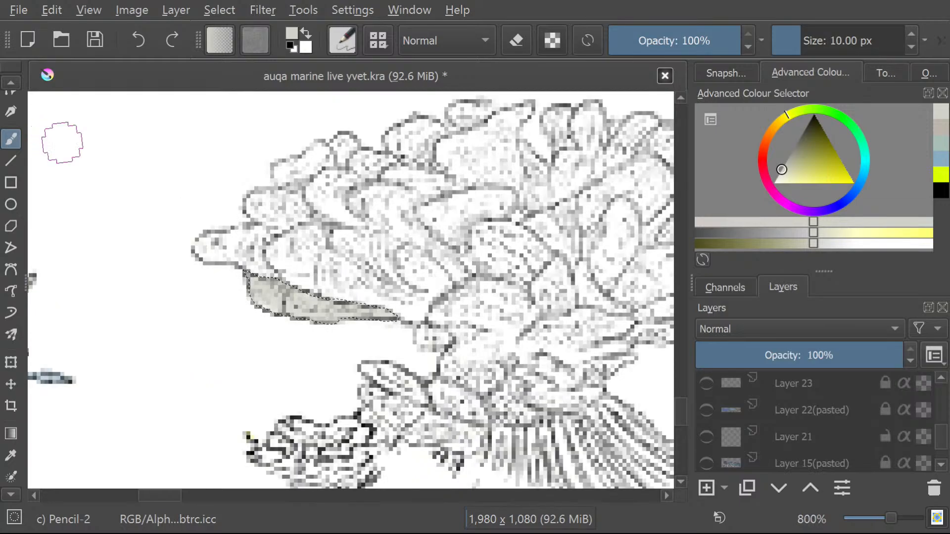
scroll(64, 144, down, 1)
mouse_move(212, 495)
mouse_down()
mouse_move(166, 522)
mouse_move(195, 511)
mouse_up()
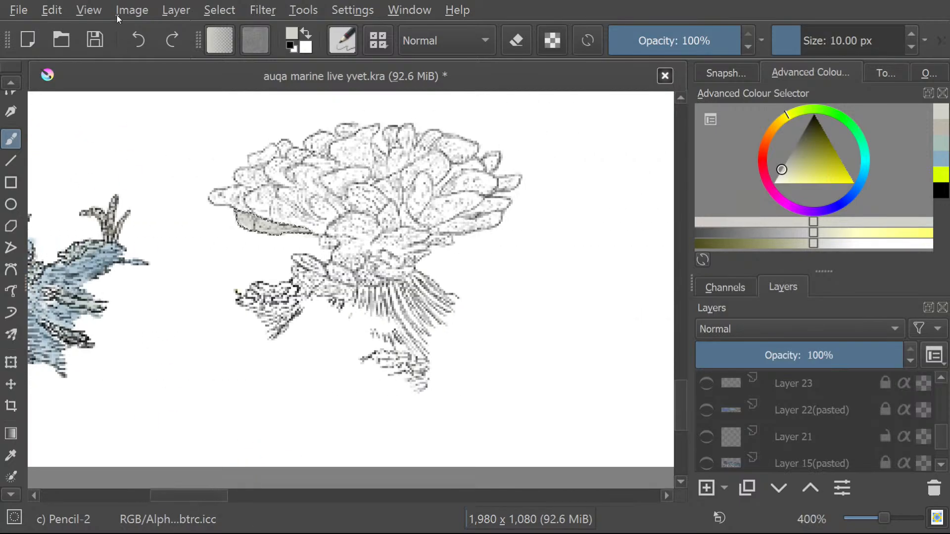
scroll(188, 124, up, 1)
scroll(232, 188, up, 1)
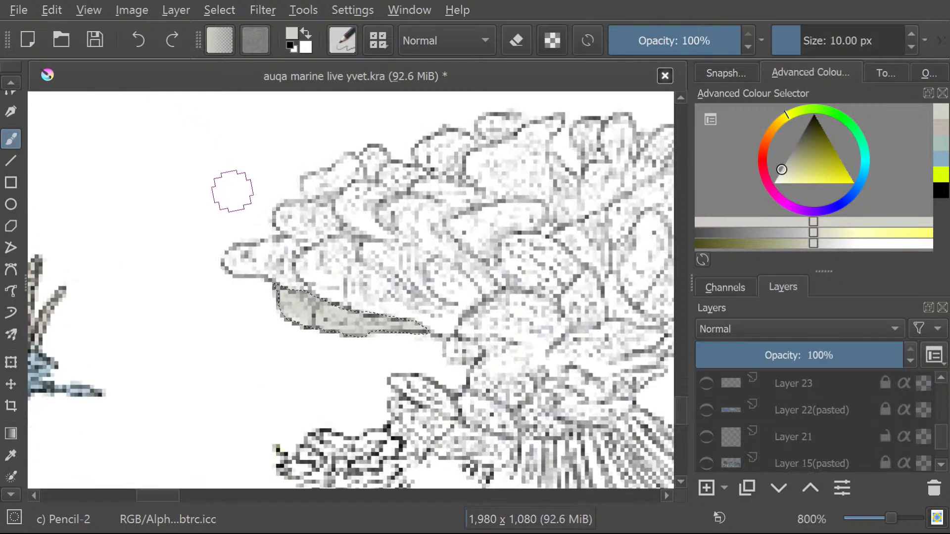
scroll(231, 191, down, 1)
scroll(233, 190, down, 3)
scroll(123, 231, up, 2)
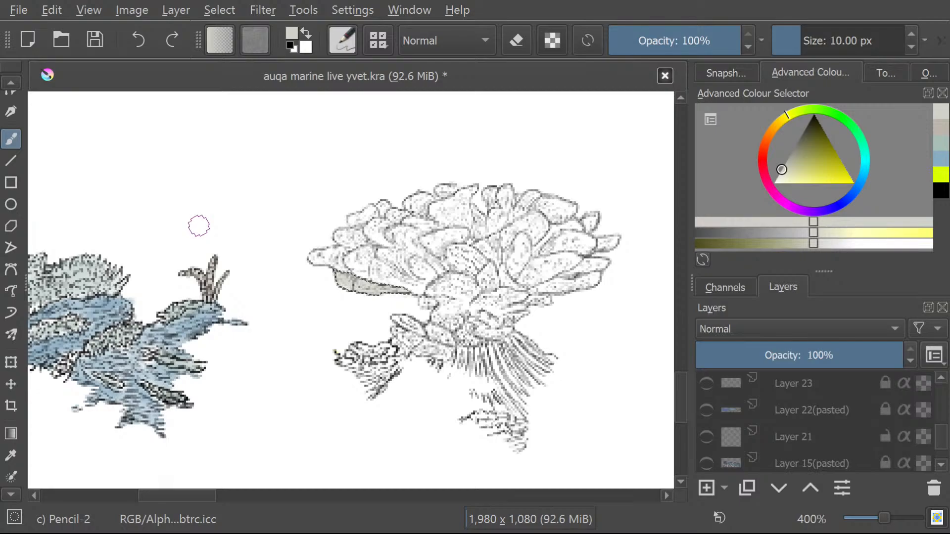
scroll(341, 232, up, 1)
scroll(339, 233, down, 1)
scroll(359, 217, down, 1)
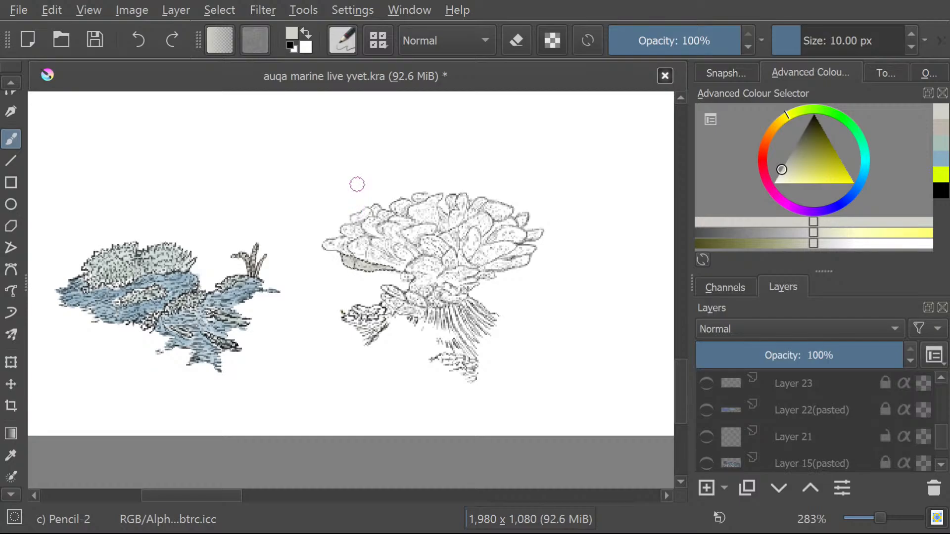
scroll(355, 218, up, 1)
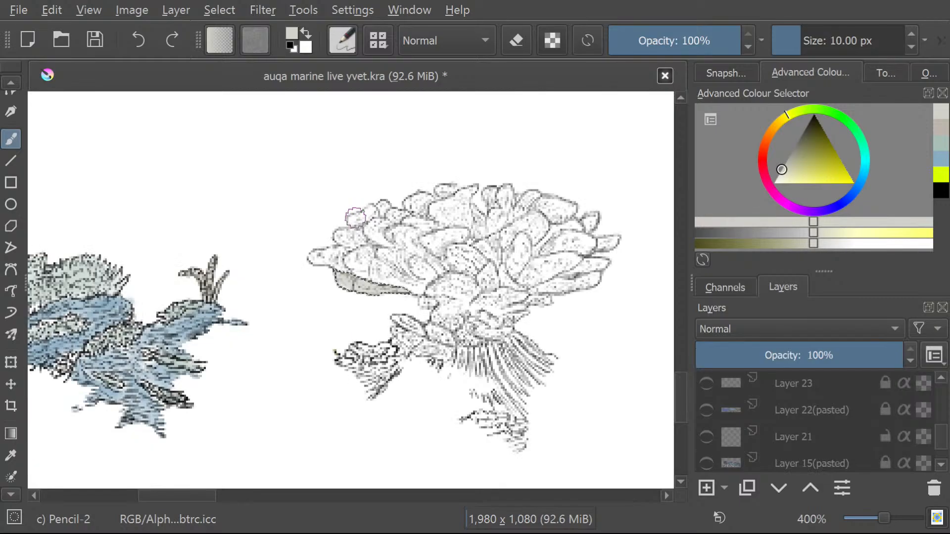
scroll(355, 217, up, 2)
scroll(355, 218, down, 2)
scroll(358, 223, up, 1)
scroll(359, 232, down, 1)
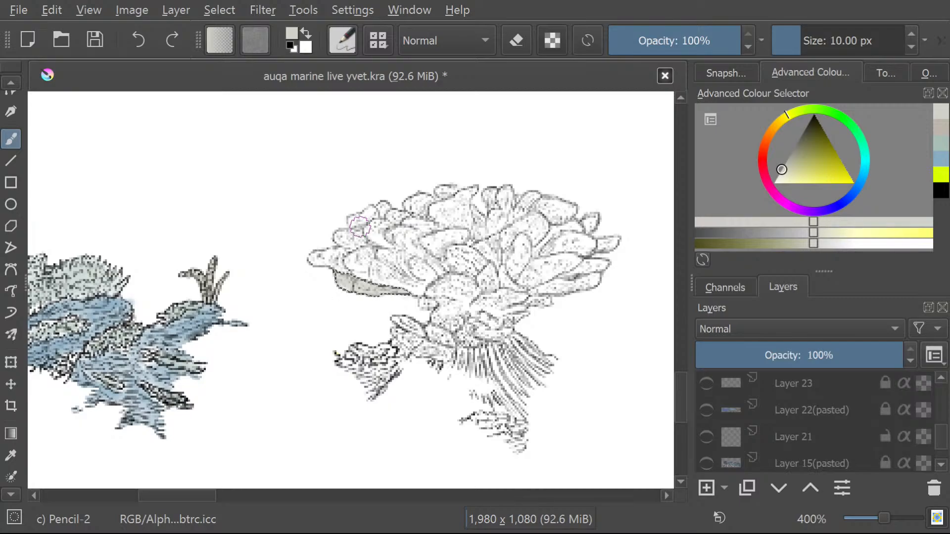
scroll(360, 227, up, 3)
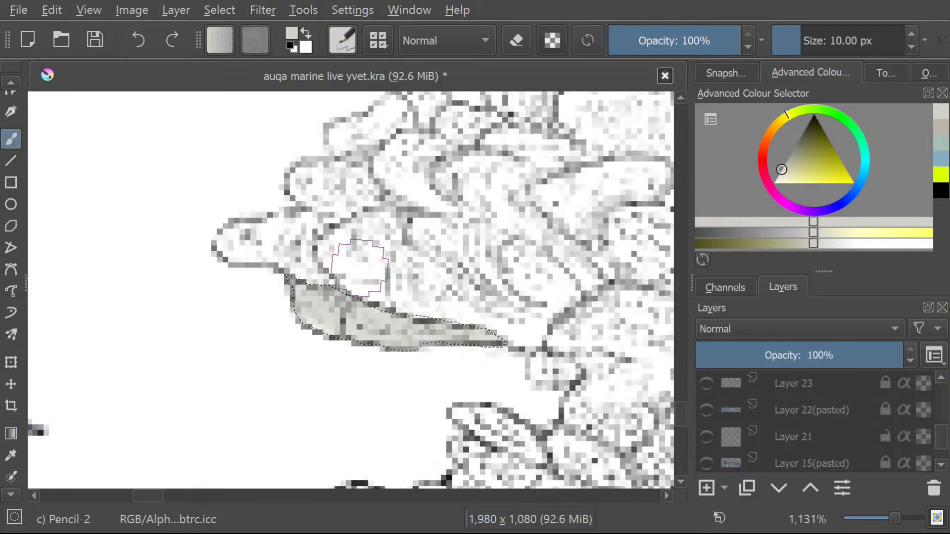
Try a contiguous selection and a freehand selection on the coral lobes above the painted one, and deselect everything.
click(7, 496)
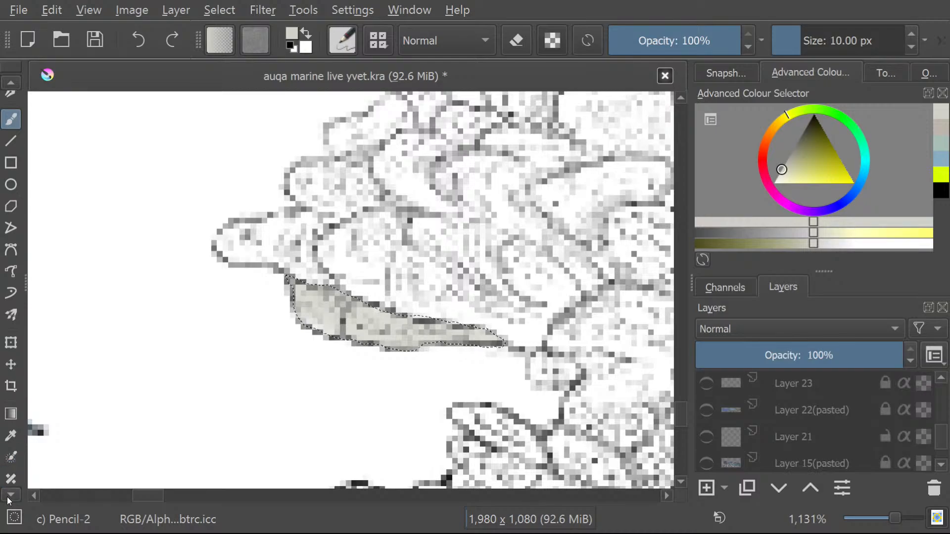
click(8, 497)
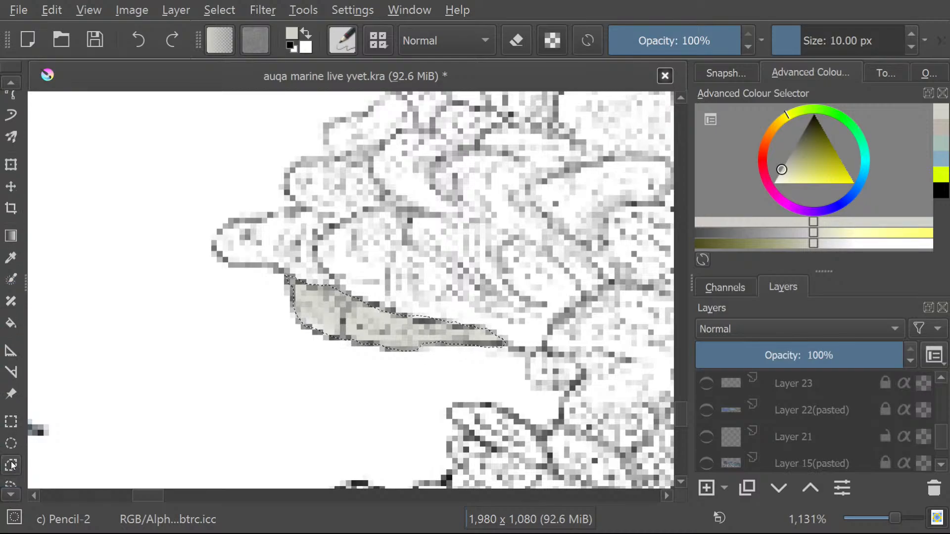
click(10, 469)
click(14, 490)
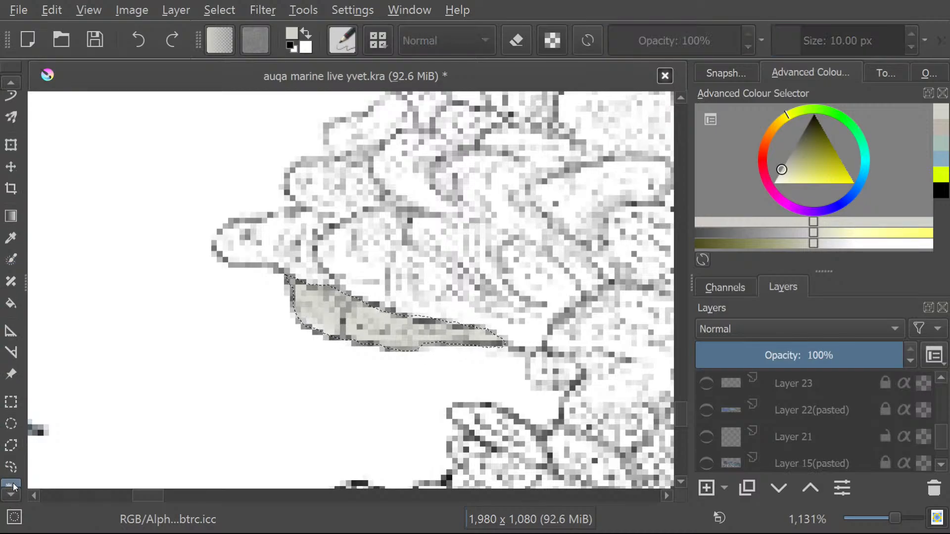
click(337, 227)
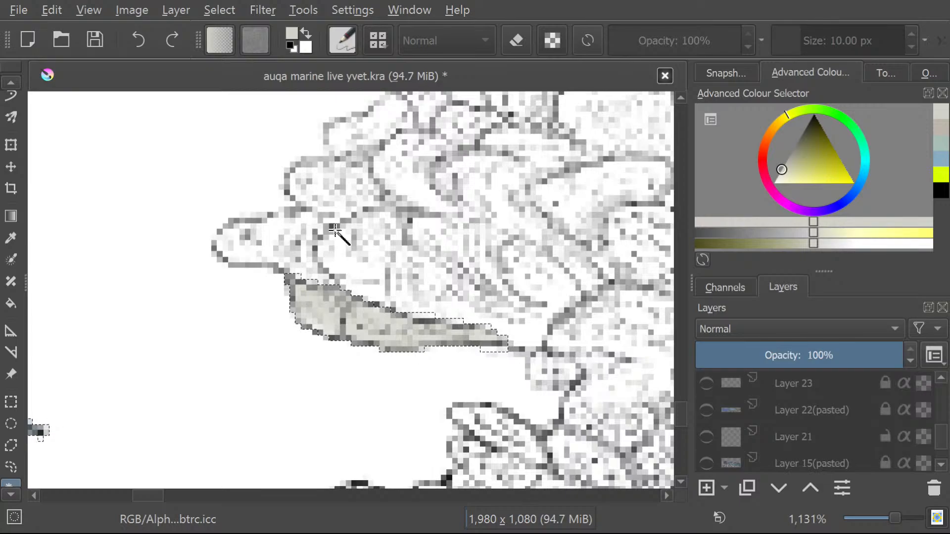
click(9, 466)
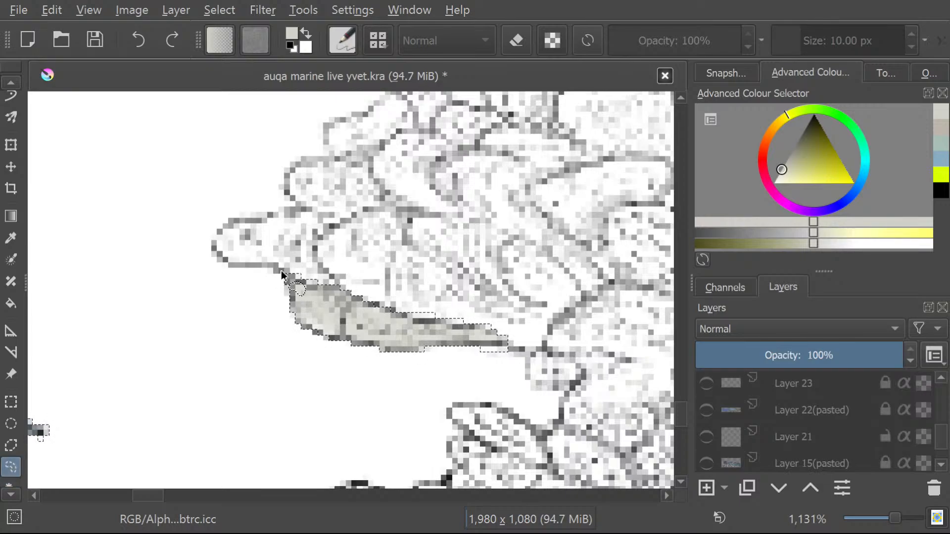
drag(282, 275, 365, 236)
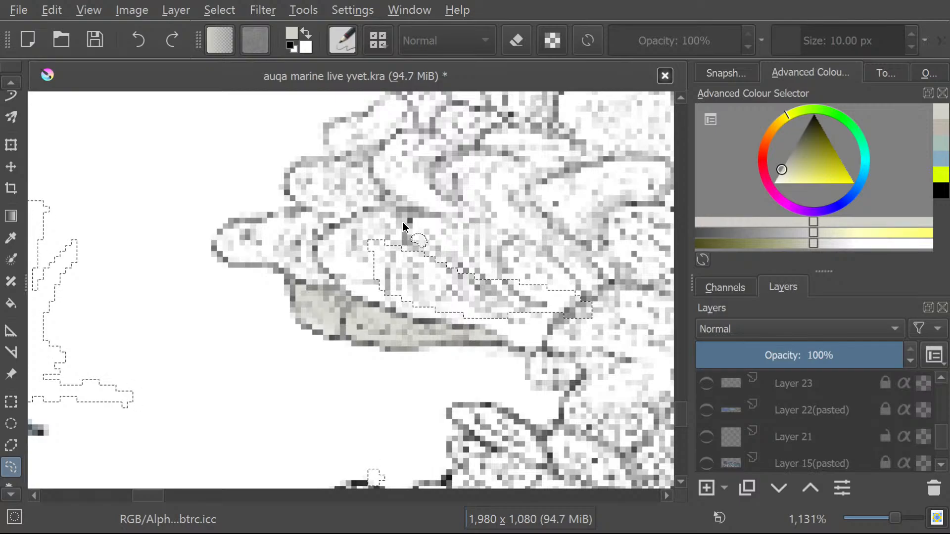
click(219, 10)
click(228, 56)
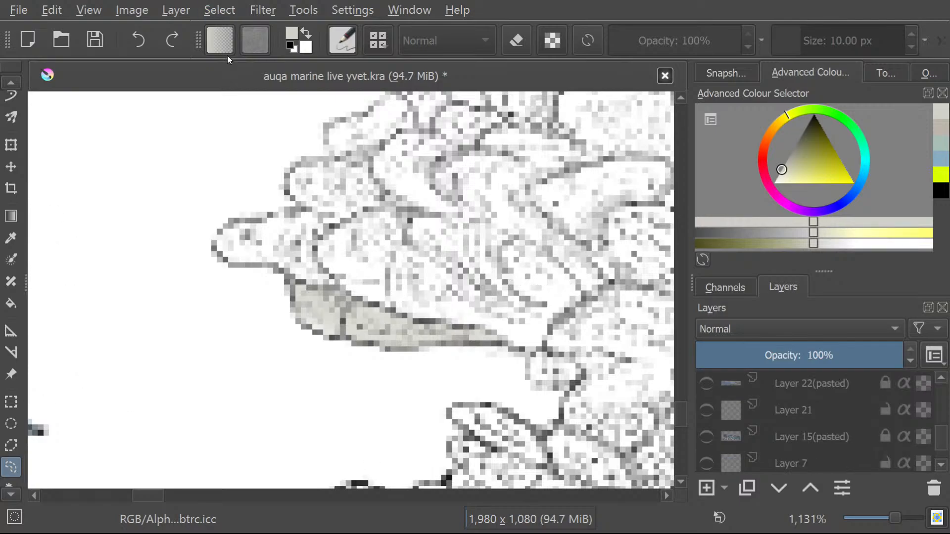
Draw a freehand selection along the upper edge of the painted lobe with Layer 16 active.
mouse_move(943, 440)
mouse_down()
mouse_move(946, 422)
mouse_move(942, 436)
mouse_up()
mouse_move(326, 304)
mouse_down()
mouse_move(341, 311)
mouse_move(318, 287)
mouse_move(236, 265)
mouse_move(216, 249)
mouse_move(224, 234)
mouse_move(313, 212)
mouse_move(325, 233)
mouse_move(315, 255)
mouse_move(335, 283)
mouse_up()
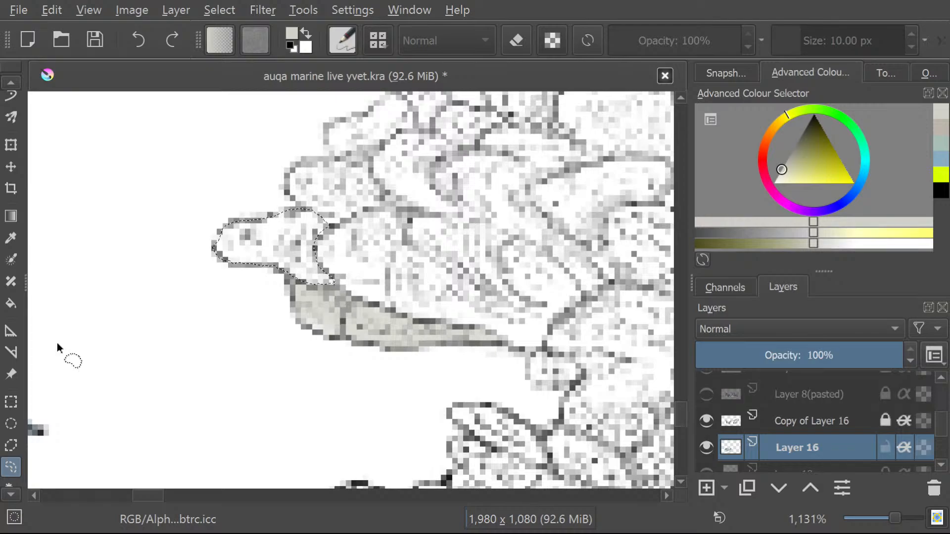
Paint the selected lobe at the coral's outer tip with the Freehand Brush in the current pale grey on Layer 16.
click(5, 80)
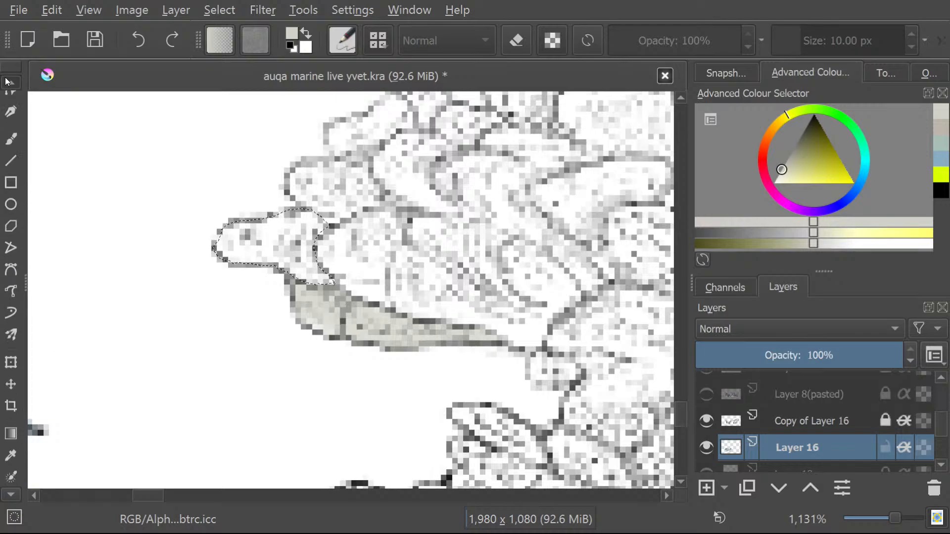
click(11, 159)
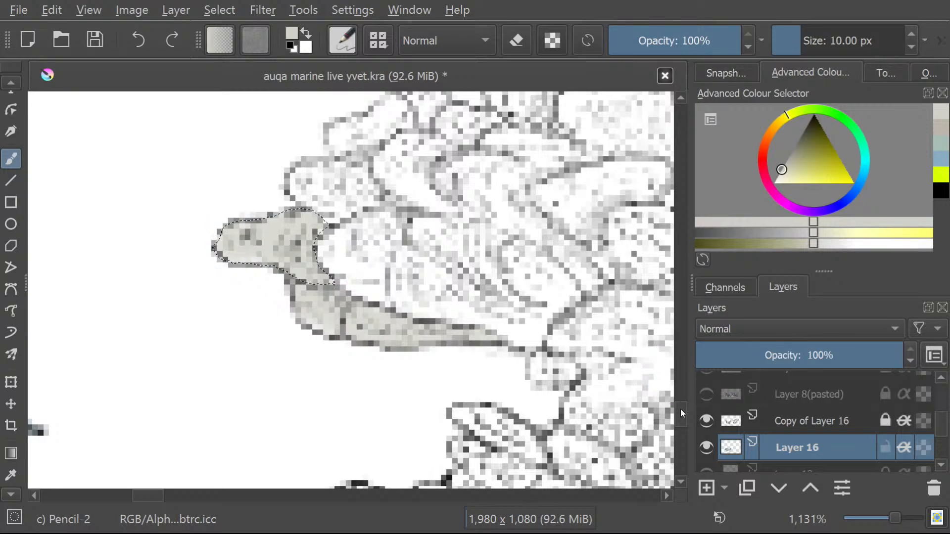
scroll(680, 407, up, 5)
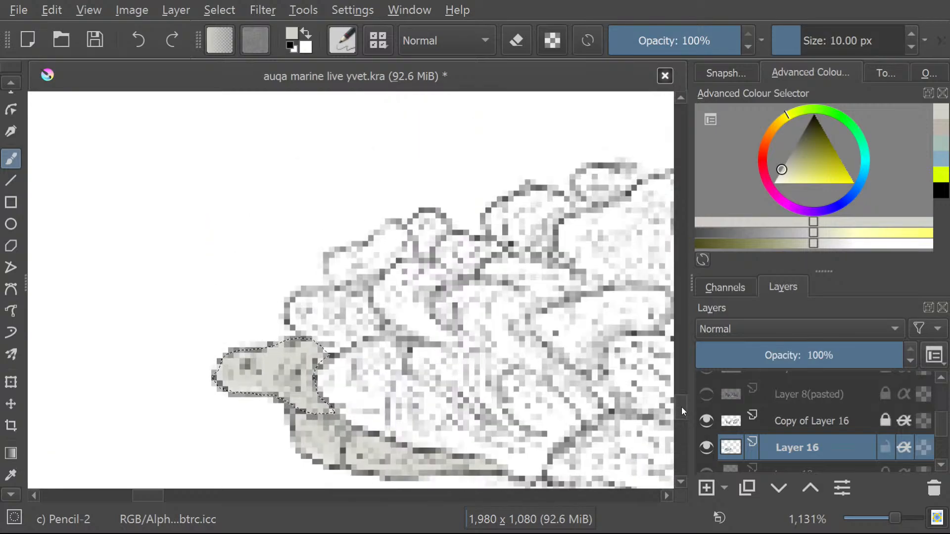
click(6, 496)
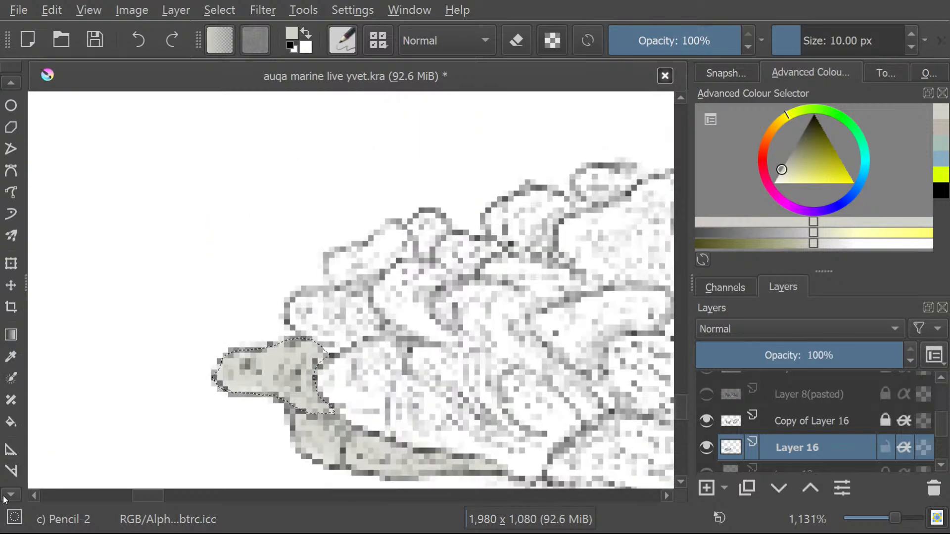
click(6, 496)
click(10, 448)
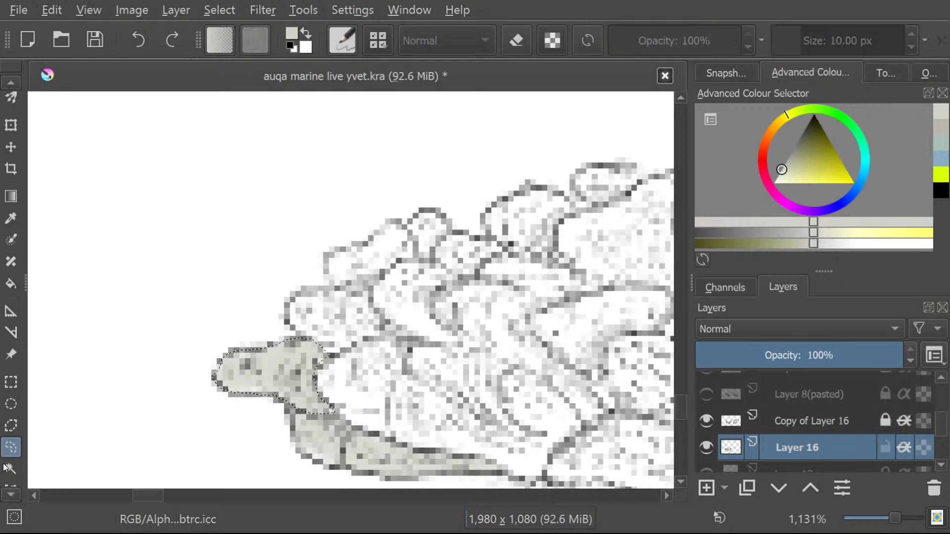
click(10, 469)
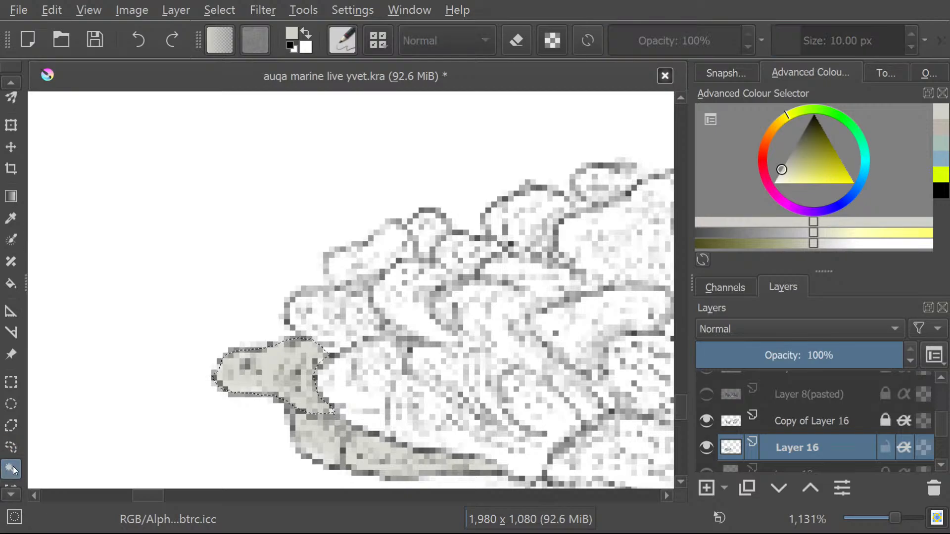
click(346, 324)
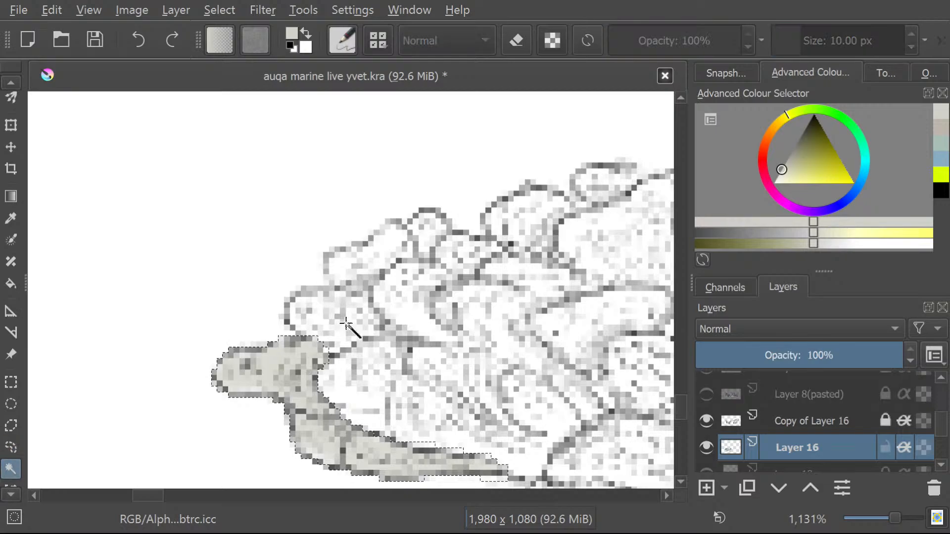
click(10, 448)
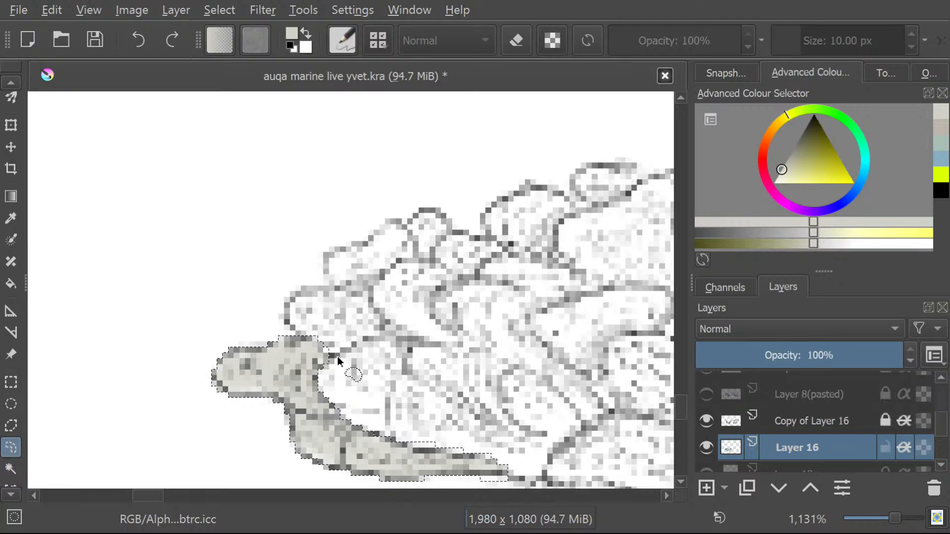
drag(332, 355, 265, 384)
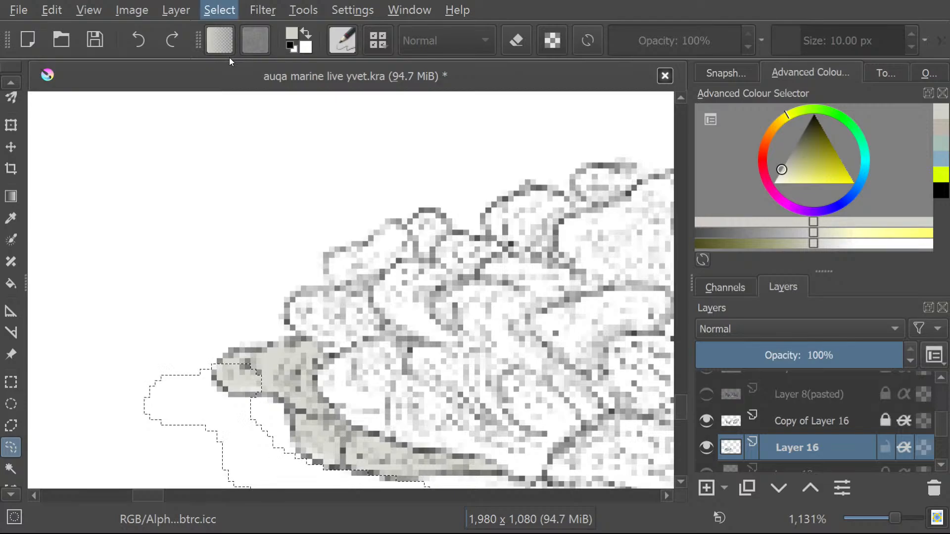
key(ctrl+shift+a)
Draw a freehand selection around the rounded lobe directly above the painted tip and brush it pale grey.
drag(346, 350, 363, 347)
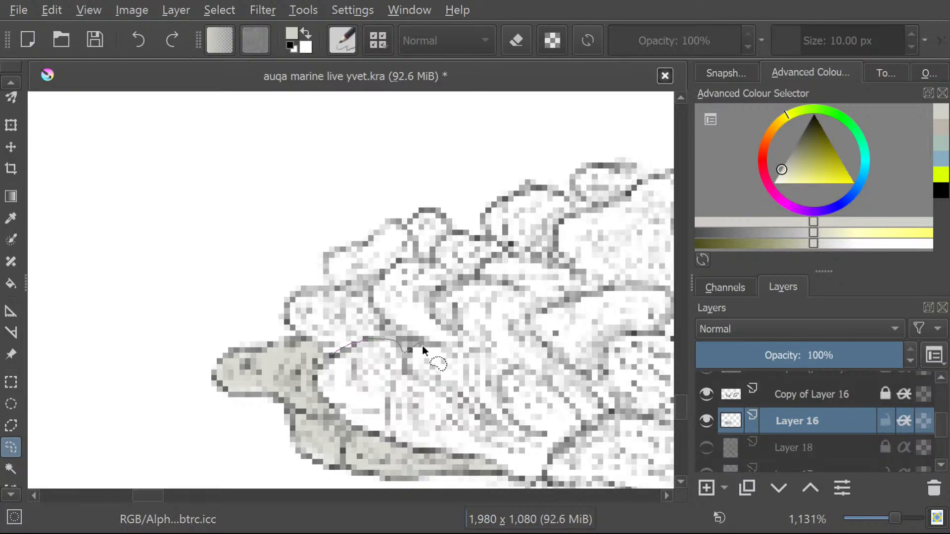
drag(370, 311, 336, 297)
drag(341, 361, 337, 352)
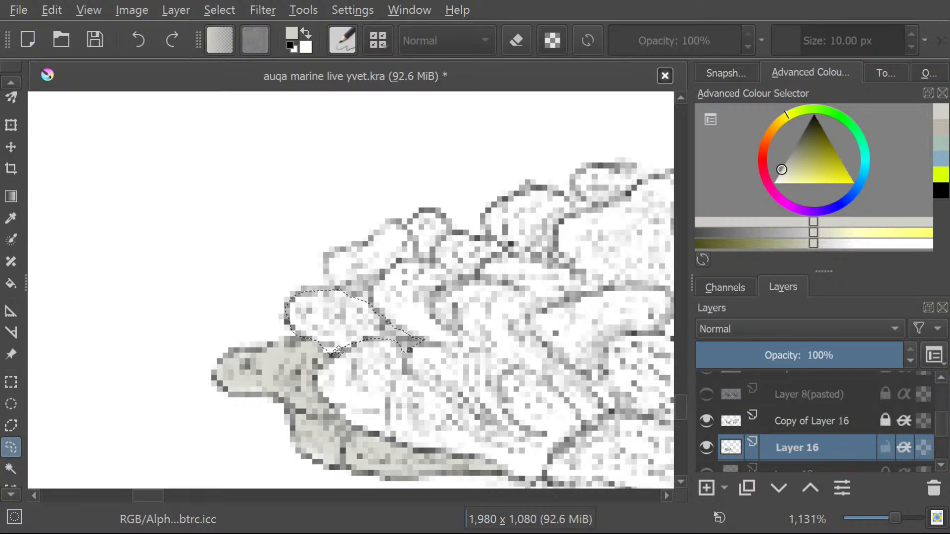
click(11, 82)
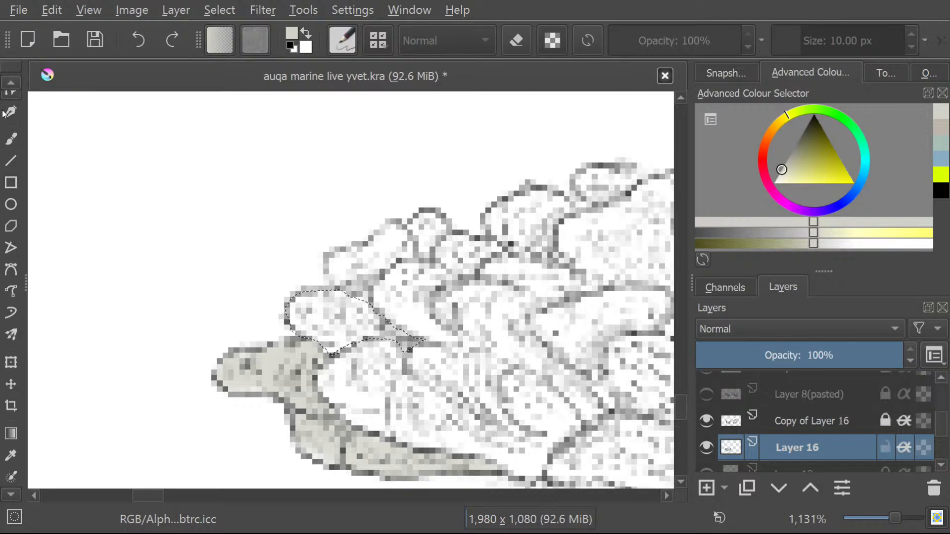
click(20, 132)
click(11, 144)
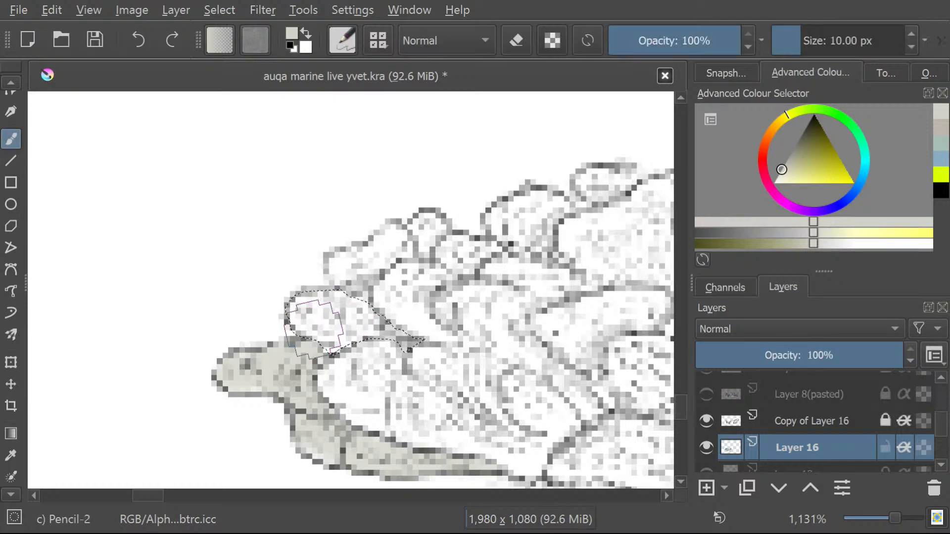
mouse_move(318, 323)
mouse_down()
mouse_move(334, 336)
mouse_move(359, 319)
mouse_move(367, 331)
mouse_move(386, 318)
mouse_move(401, 337)
mouse_move(335, 309)
mouse_move(349, 315)
mouse_move(338, 340)
mouse_move(316, 310)
mouse_move(281, 321)
mouse_up()
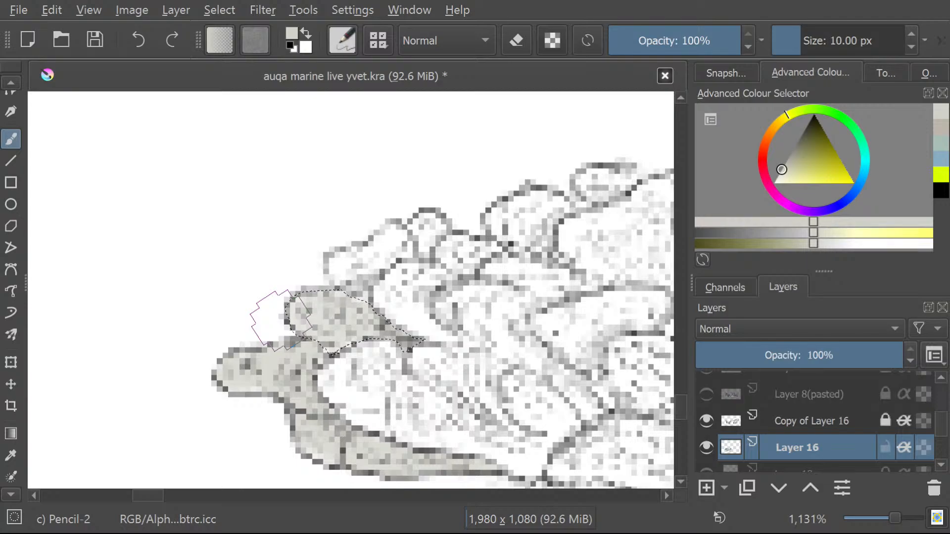
click(8, 496)
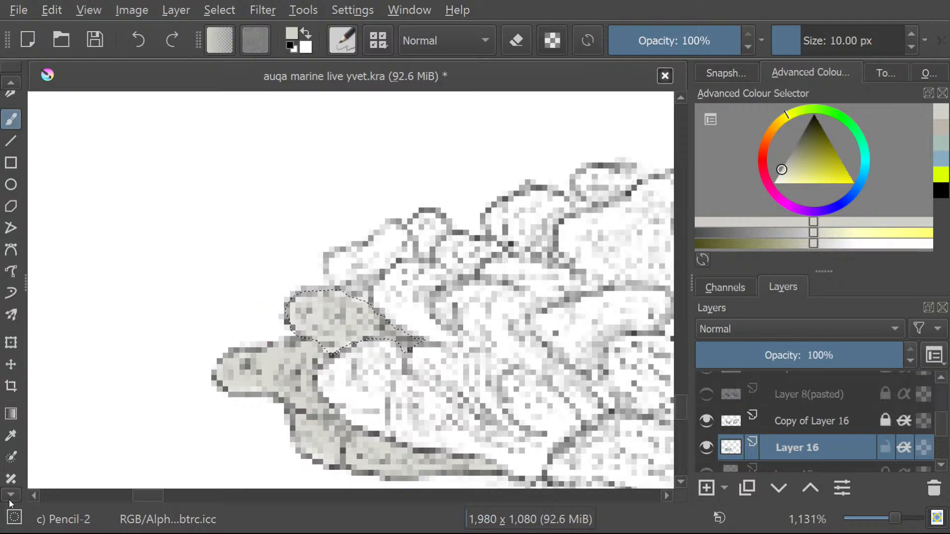
click(9, 494)
click(9, 494)
click(9, 495)
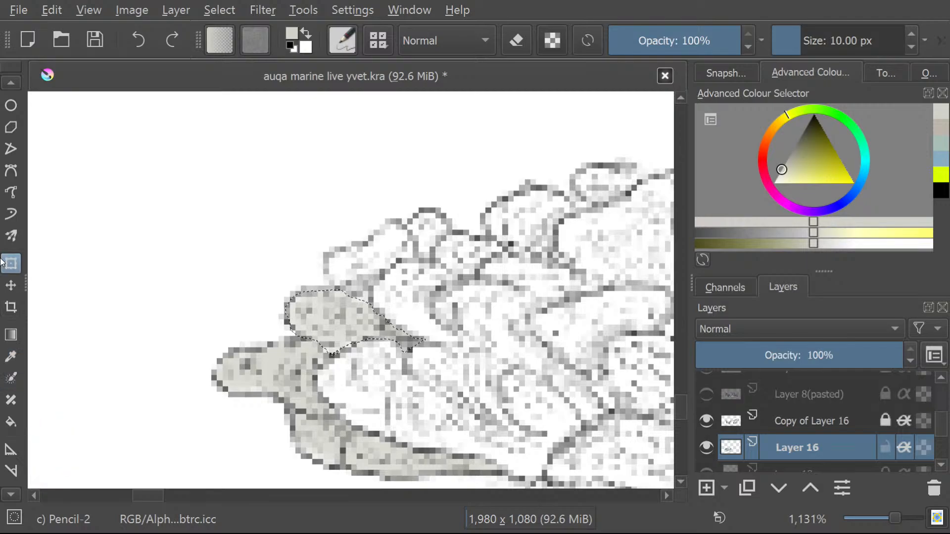
click(3, 83)
click(3, 83)
click(3, 83)
click(3, 82)
click(4, 83)
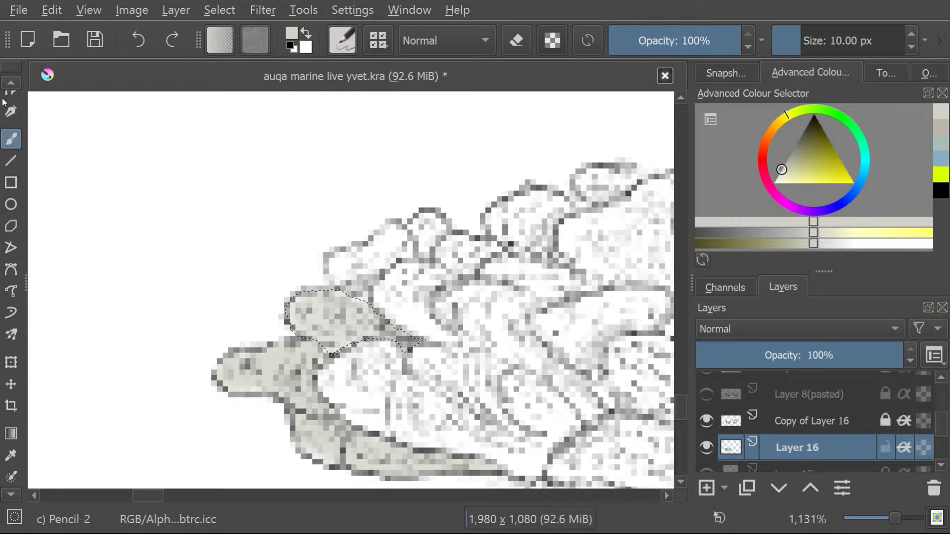
click(11, 85)
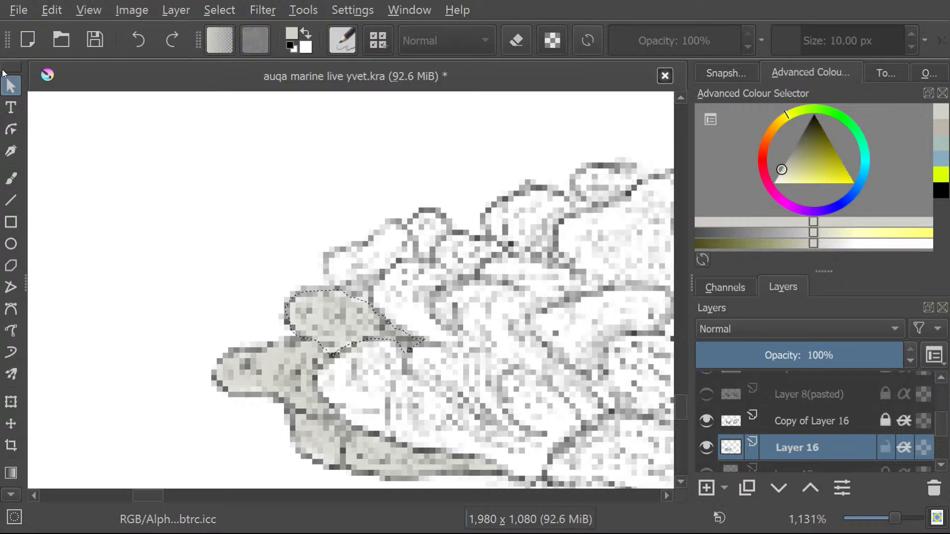
Draw a freehand selection around the elongated, slanting lobe just above the last painted one.
scroll(8, 496, down, 4)
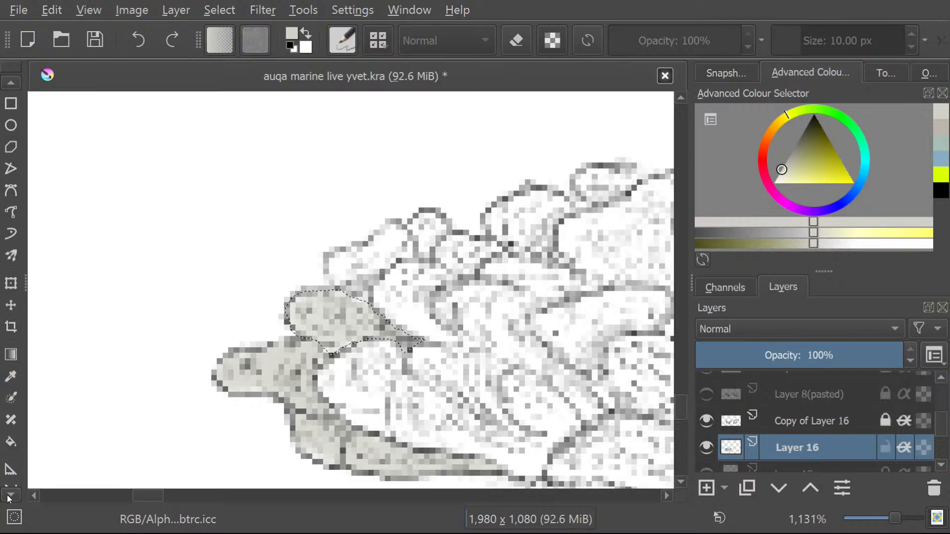
scroll(7, 497, down, 5)
click(10, 423)
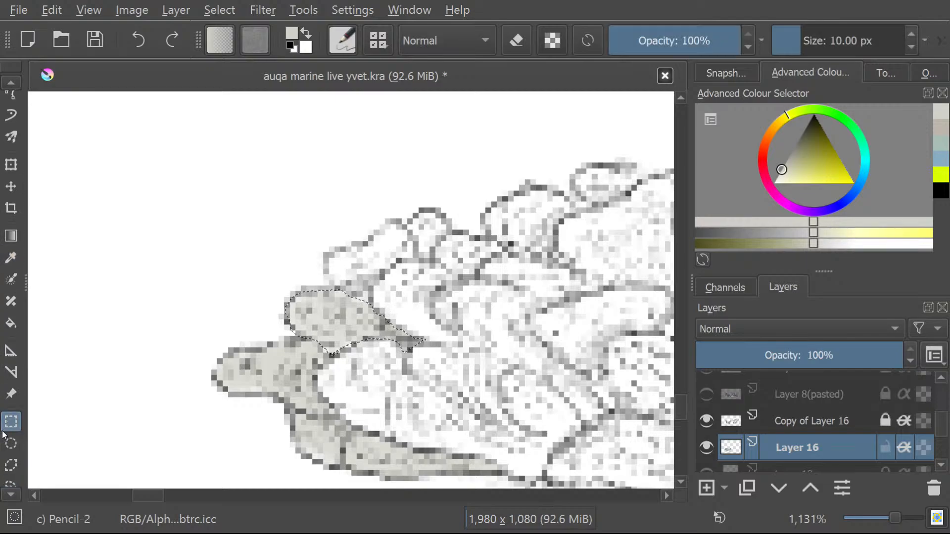
click(13, 479)
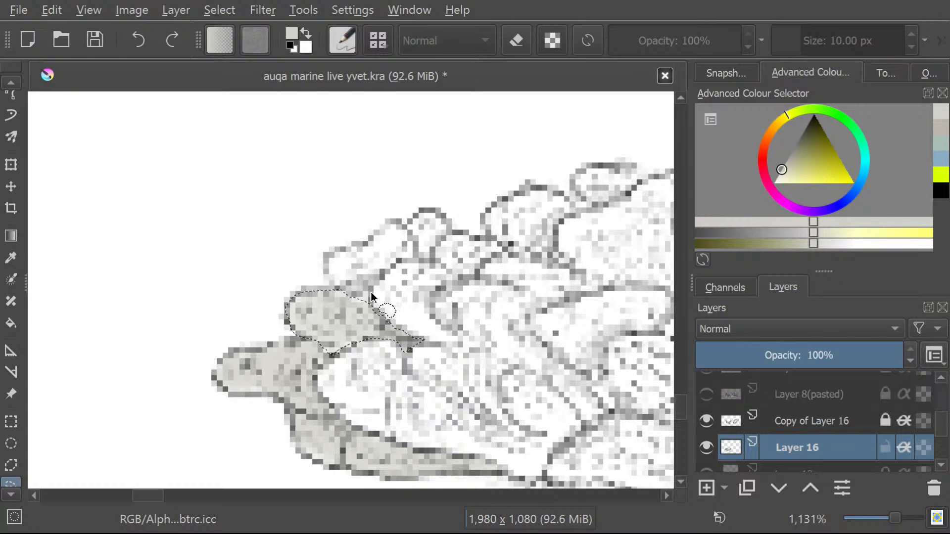
click(408, 260)
mouse_move(373, 290)
mouse_down()
mouse_move(416, 254)
mouse_move(394, 226)
mouse_move(326, 265)
mouse_move(330, 280)
mouse_move(374, 283)
mouse_up()
Fill the selected slanting lobe with pale grey using the Freehand Brush.
click(13, 274)
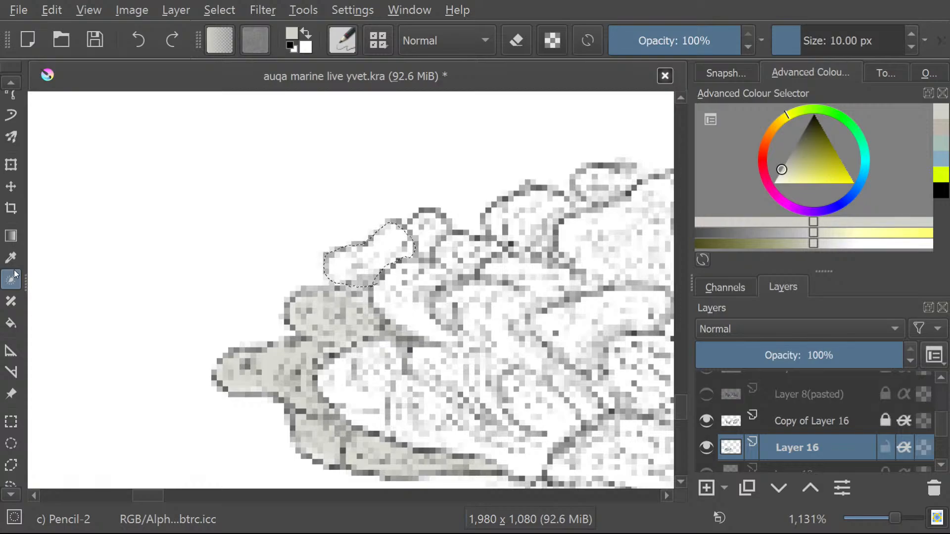
click(10, 81)
click(7, 81)
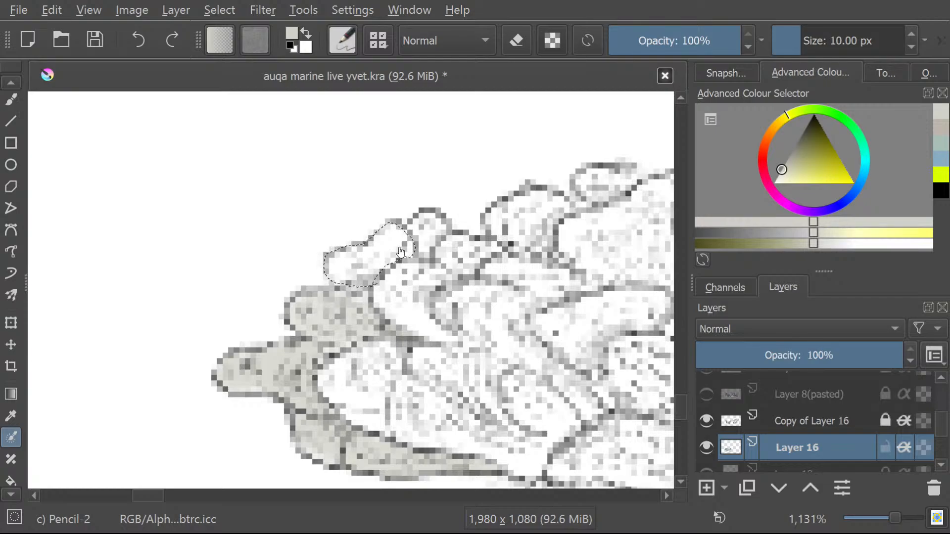
key(b)
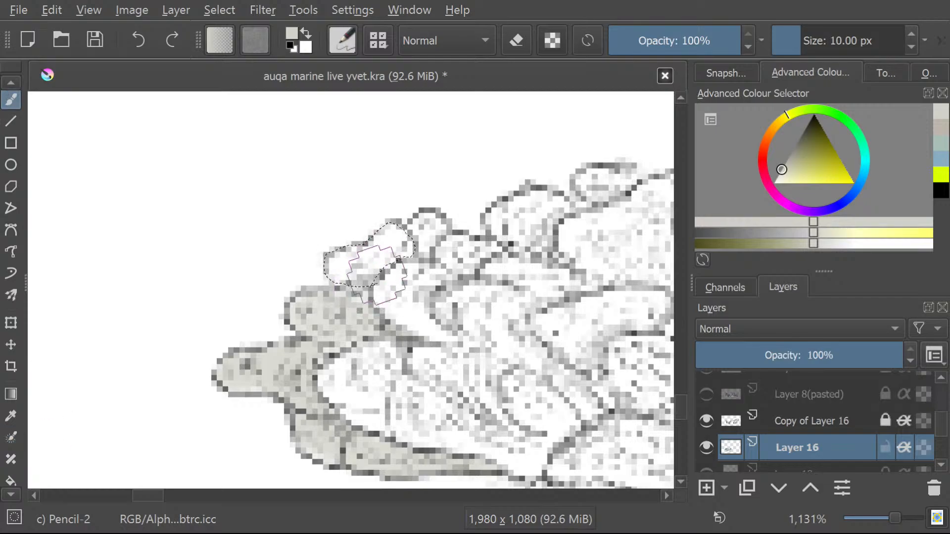
mouse_move(362, 278)
mouse_down()
mouse_move(392, 244)
mouse_move(351, 276)
mouse_move(374, 252)
mouse_move(346, 260)
mouse_move(401, 235)
mouse_move(374, 264)
mouse_move(407, 247)
mouse_move(364, 281)
mouse_up()
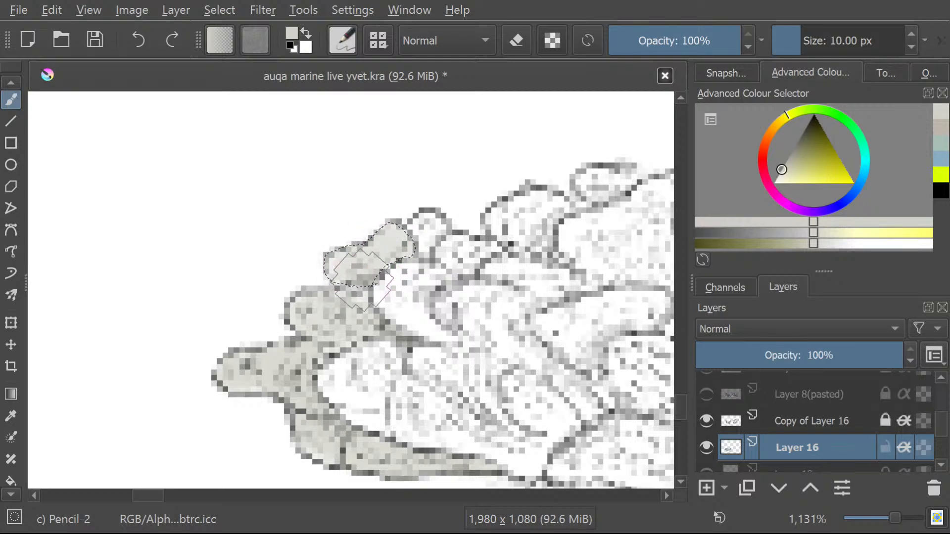
Draw a freehand selection around the small knob-shaped lobe beside the slanting one and brush it pale grey.
click(5, 496)
click(5, 497)
click(5, 496)
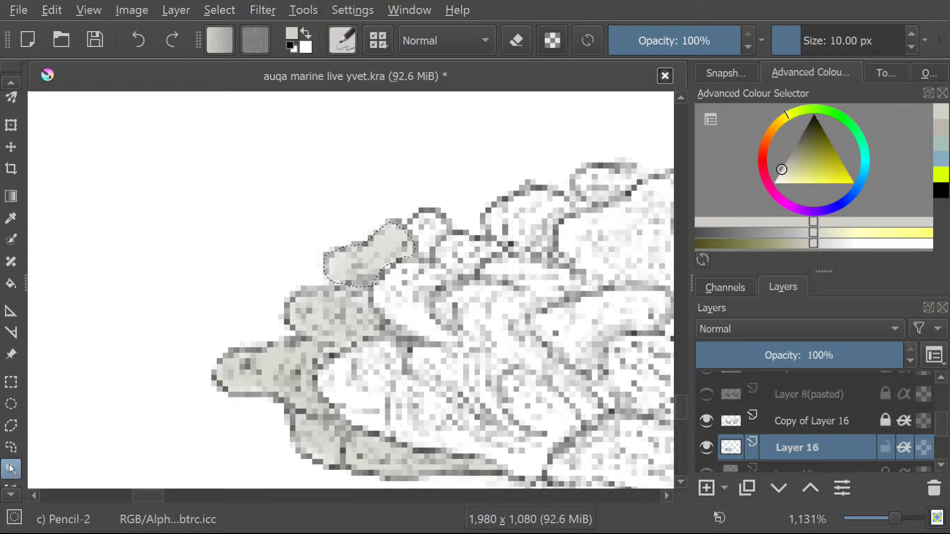
click(12, 445)
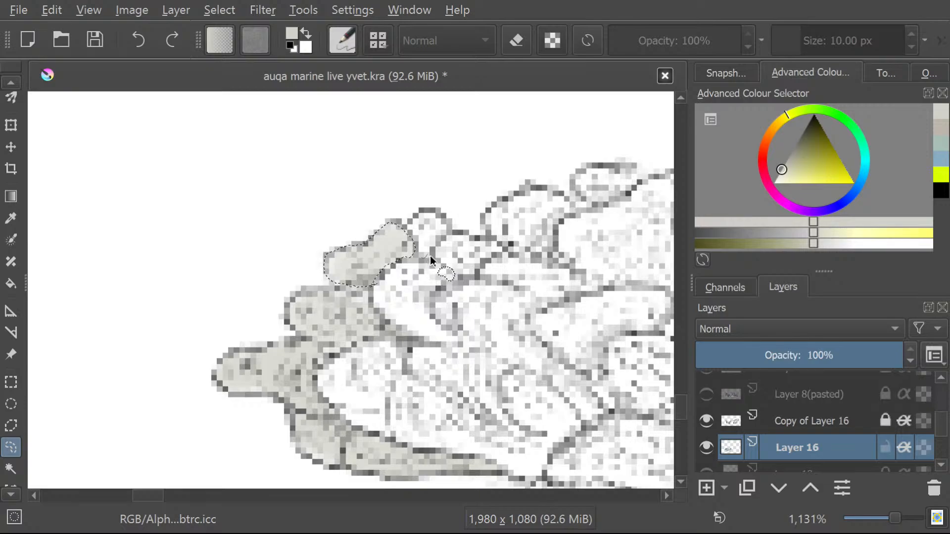
mouse_move(426, 257)
mouse_down()
mouse_move(451, 225)
mouse_move(434, 216)
mouse_move(415, 225)
mouse_move(426, 265)
mouse_up()
click(11, 80)
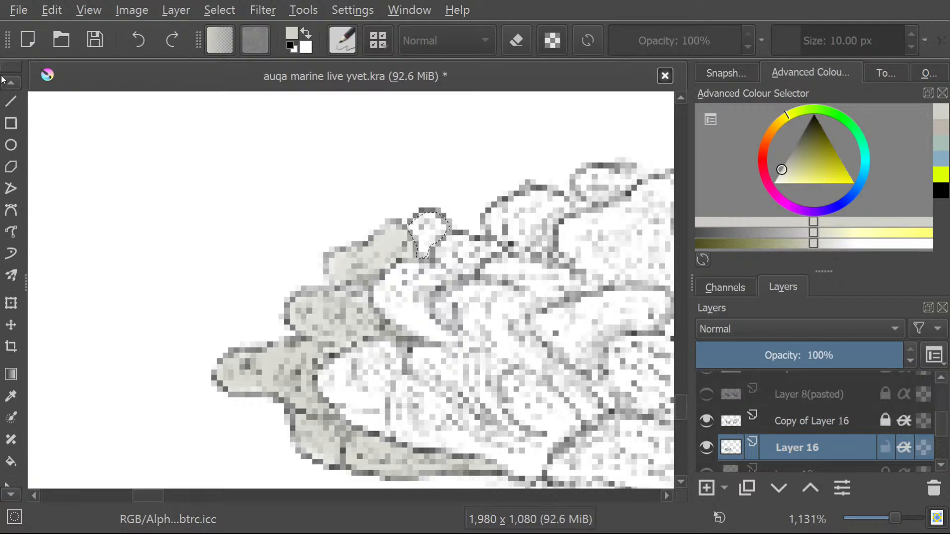
click(11, 158)
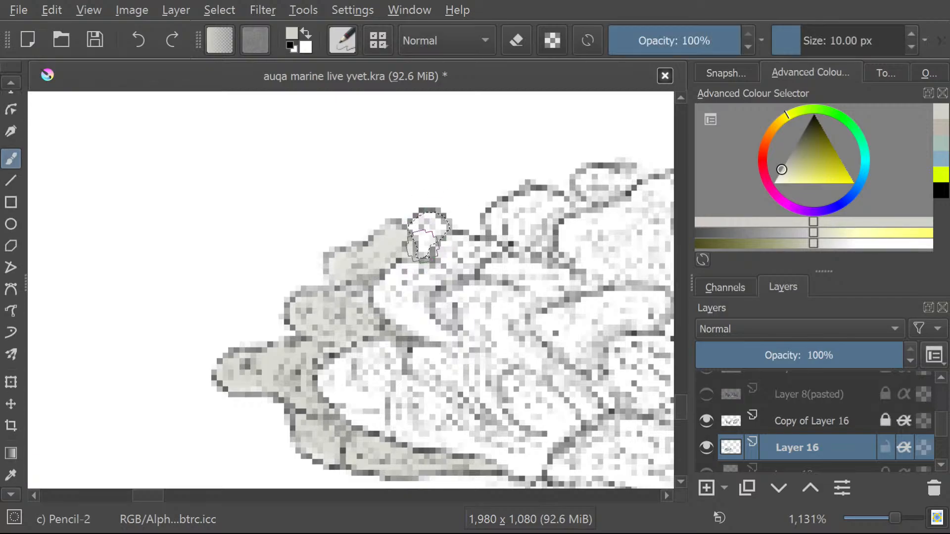
mouse_move(423, 245)
mouse_down()
mouse_move(431, 233)
mouse_move(420, 228)
mouse_move(425, 238)
mouse_move(438, 230)
mouse_up()
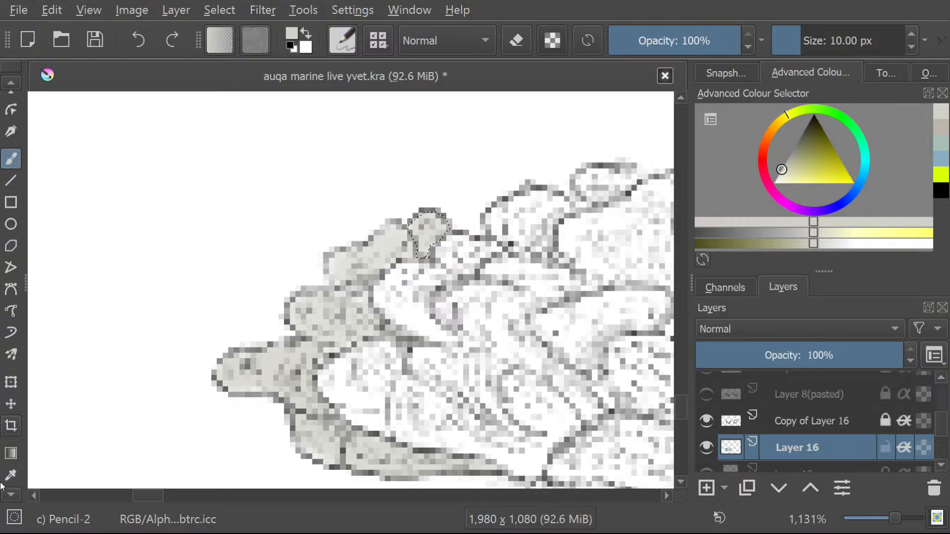
Draw a freehand selection around the crescent-shaped lobe below the painted knob.
scroll(6, 498, down, 10)
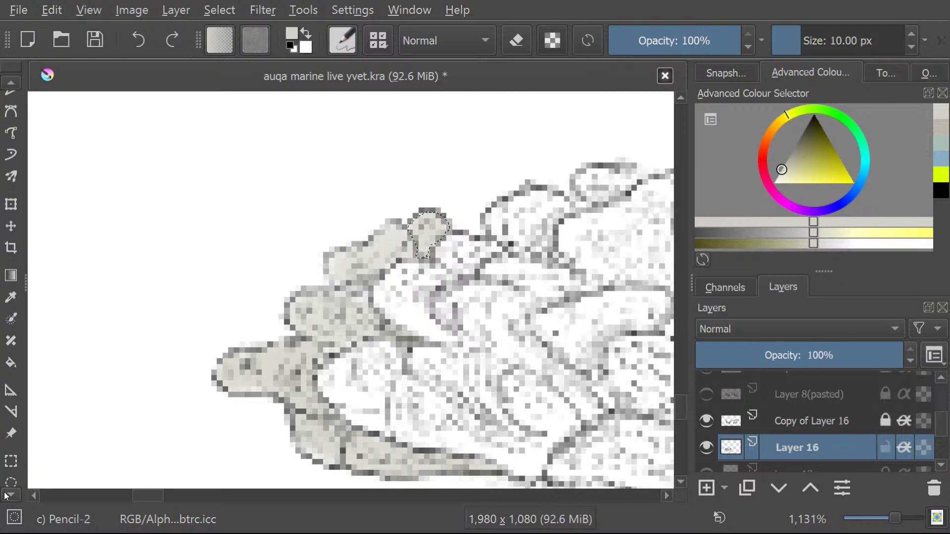
scroll(6, 496, down, 3)
click(10, 447)
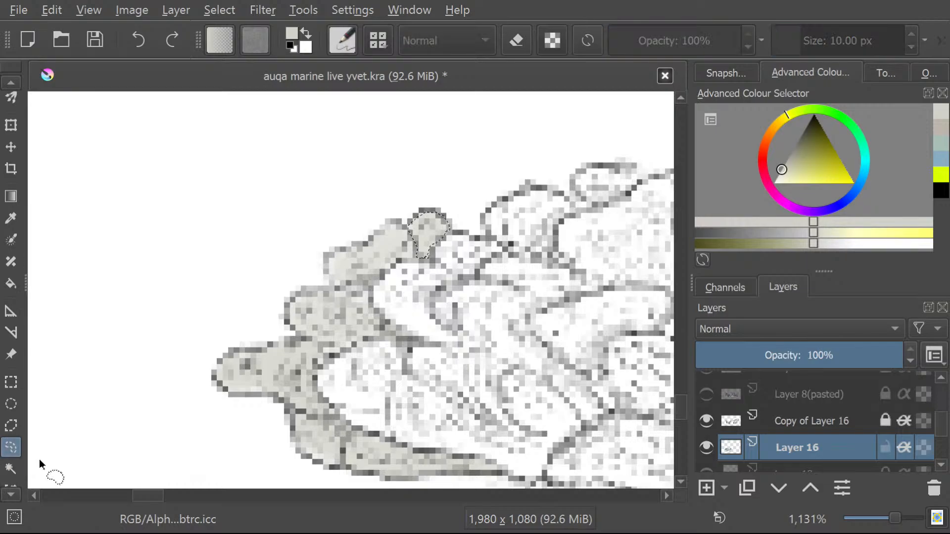
mouse_move(452, 273)
mouse_down()
mouse_move(427, 266)
mouse_move(398, 274)
mouse_move(378, 293)
mouse_move(381, 319)
mouse_up()
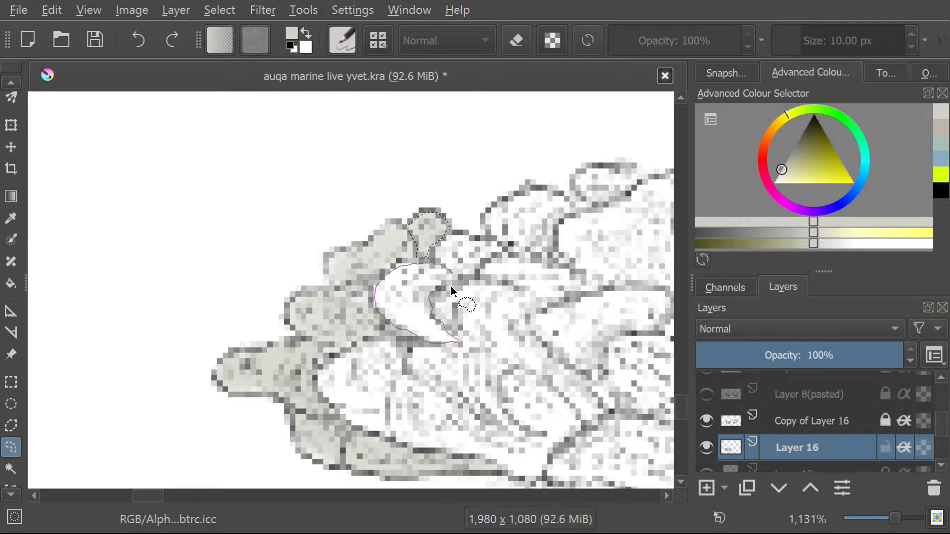
drag(452, 290, 445, 272)
scroll(4, 83, up, 5)
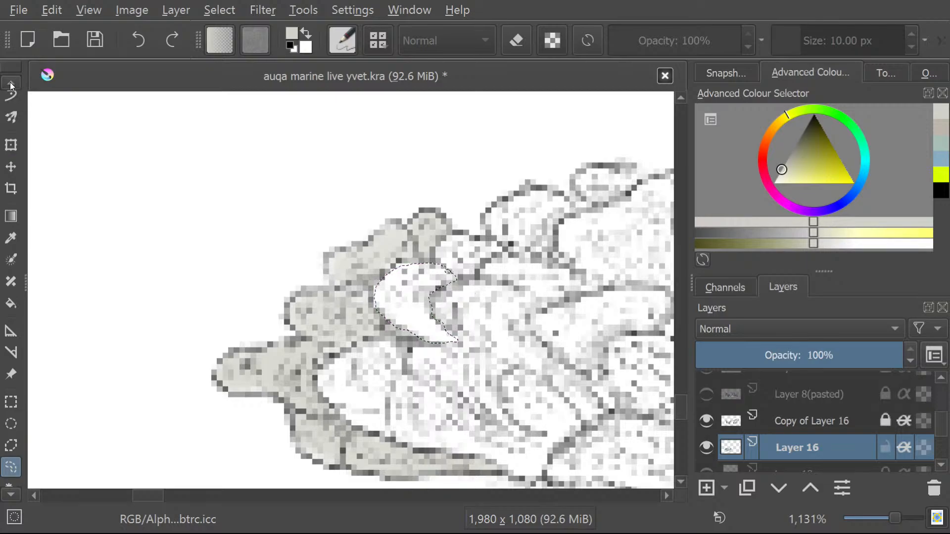
scroll(4, 83, up, 6)
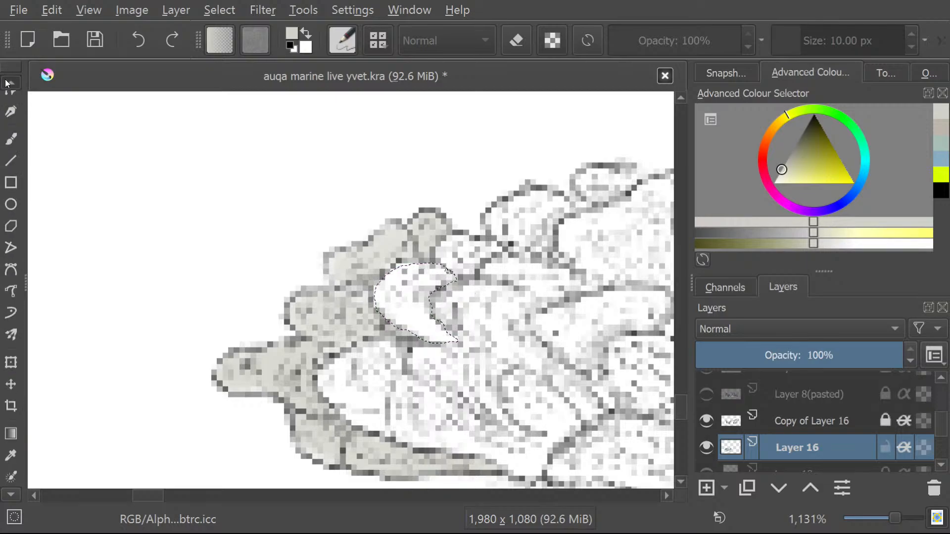
Brush pale grey over the selected crescent-shaped lobe below the painted knob.
click(8, 158)
mouse_move(442, 273)
mouse_down()
mouse_move(401, 301)
mouse_move(403, 276)
mouse_move(387, 307)
mouse_move(434, 326)
mouse_move(414, 332)
mouse_move(425, 318)
mouse_move(397, 293)
mouse_move(373, 309)
mouse_up()
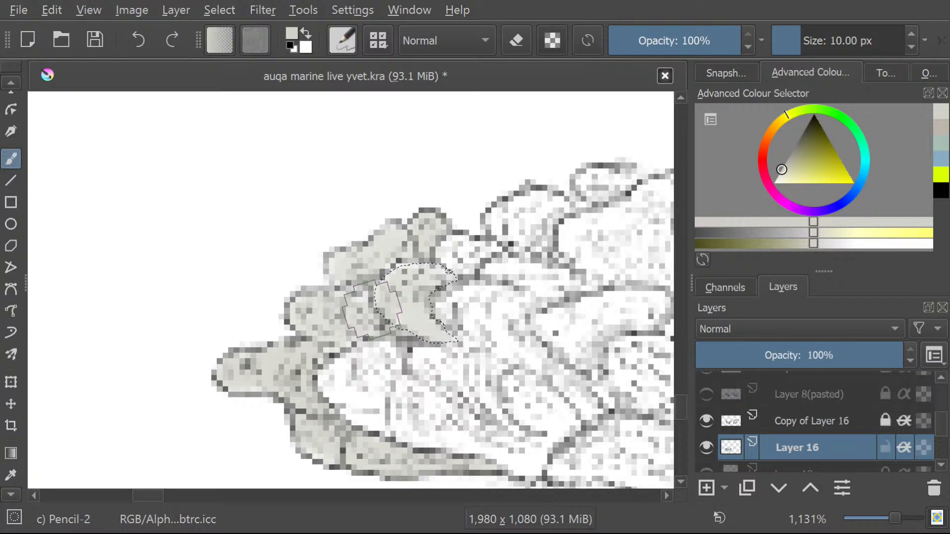
Activate the Freehand Selection tool and clear the selection around the painted crescent-shaped lobe.
click(14, 497)
click(4, 495)
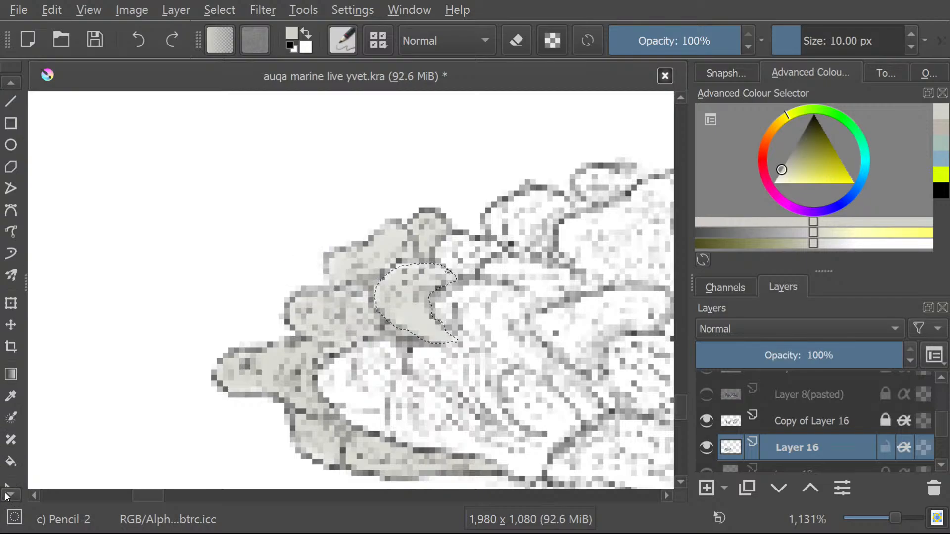
click(18, 453)
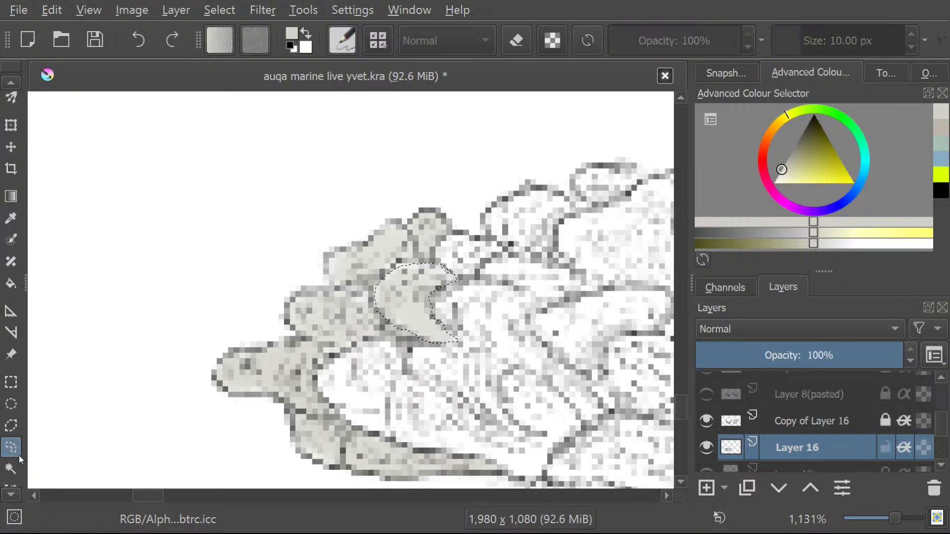
mouse_move(450, 278)
mouse_down()
mouse_move(472, 256)
mouse_move(377, 317)
mouse_up()
click(465, 283)
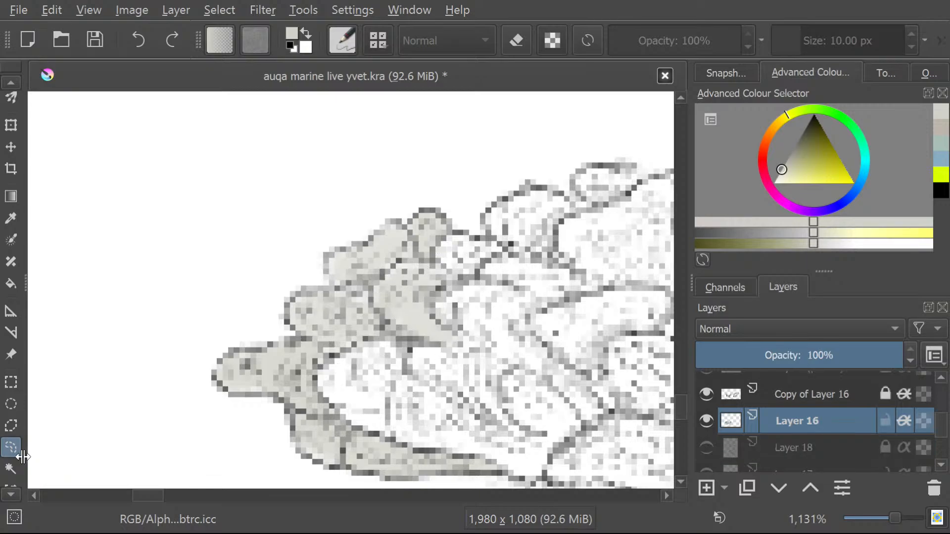
click(178, 9)
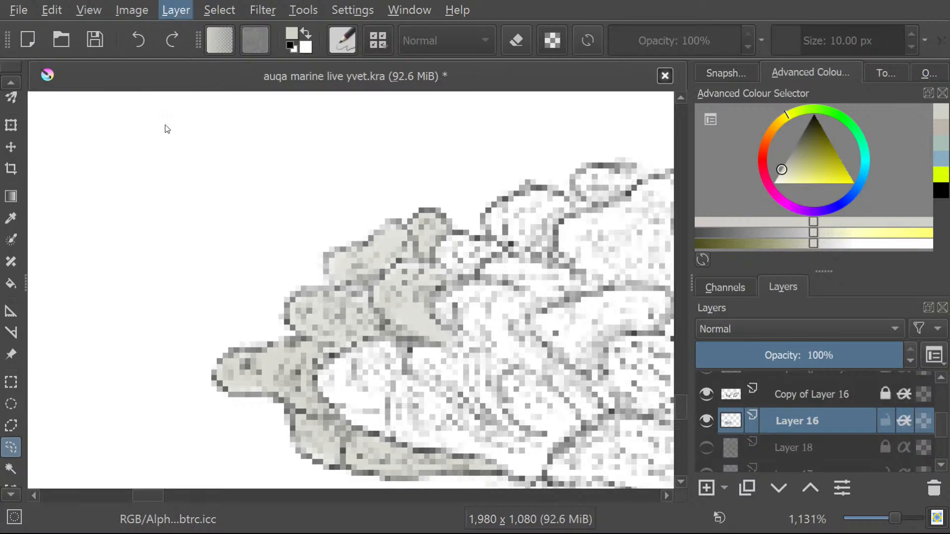
key(Right)
key(Escape)
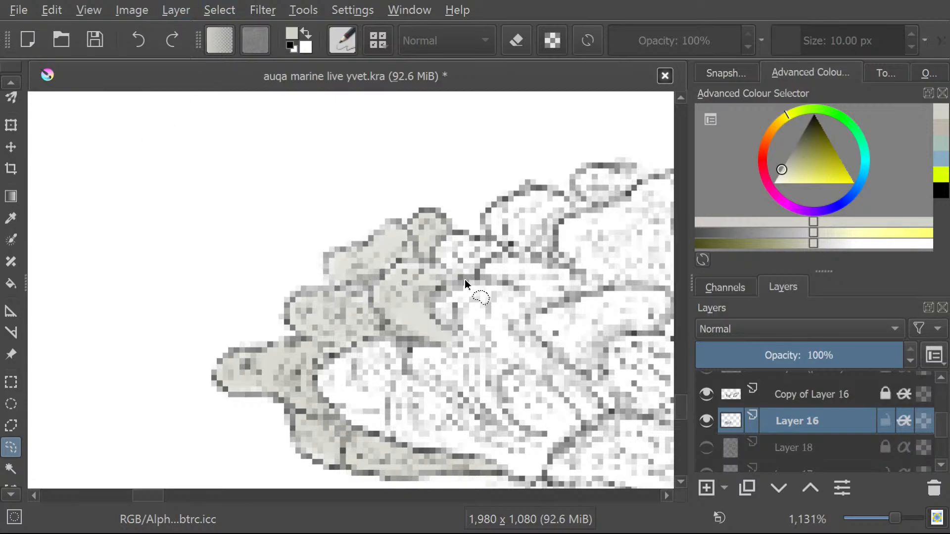
Draw a freehand selection around the small pointed lobe to the right of the painted knob and brush it pale grey.
drag(447, 239, 478, 270)
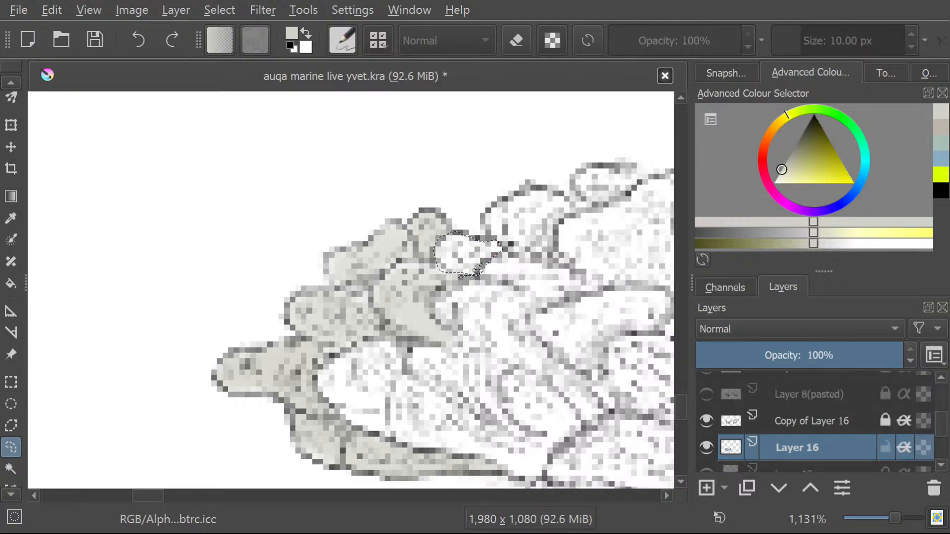
click(12, 83)
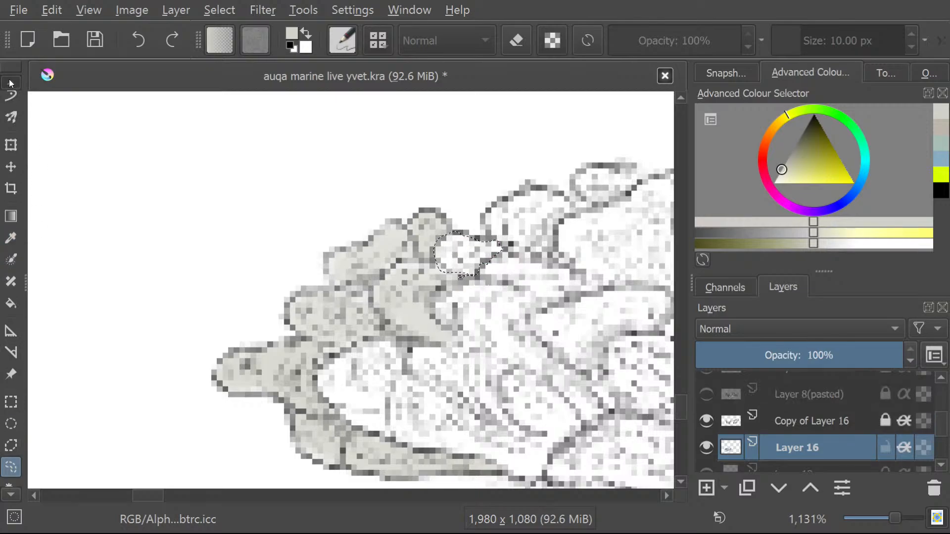
click(11, 82)
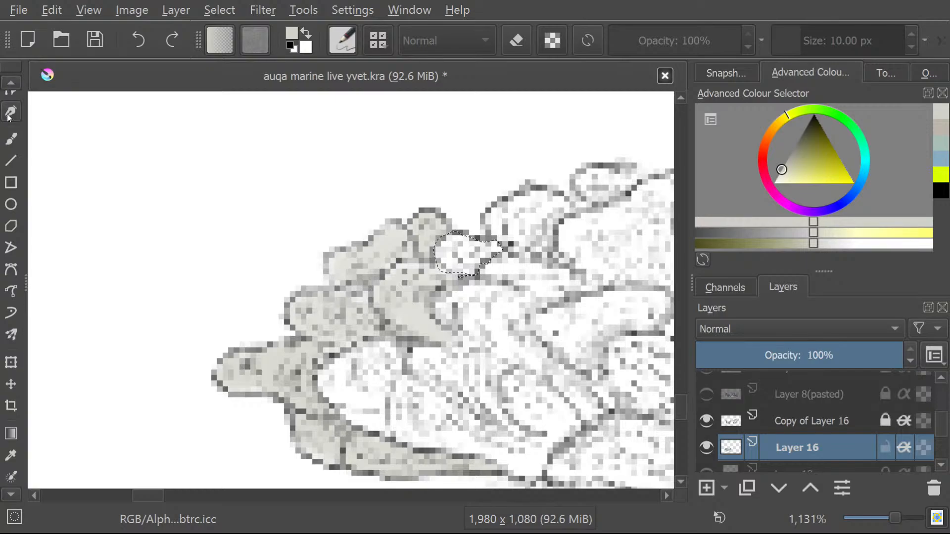
click(11, 139)
mouse_move(460, 276)
mouse_down()
mouse_move(476, 246)
mouse_move(437, 270)
mouse_move(447, 248)
mouse_move(451, 268)
mouse_move(479, 244)
mouse_up()
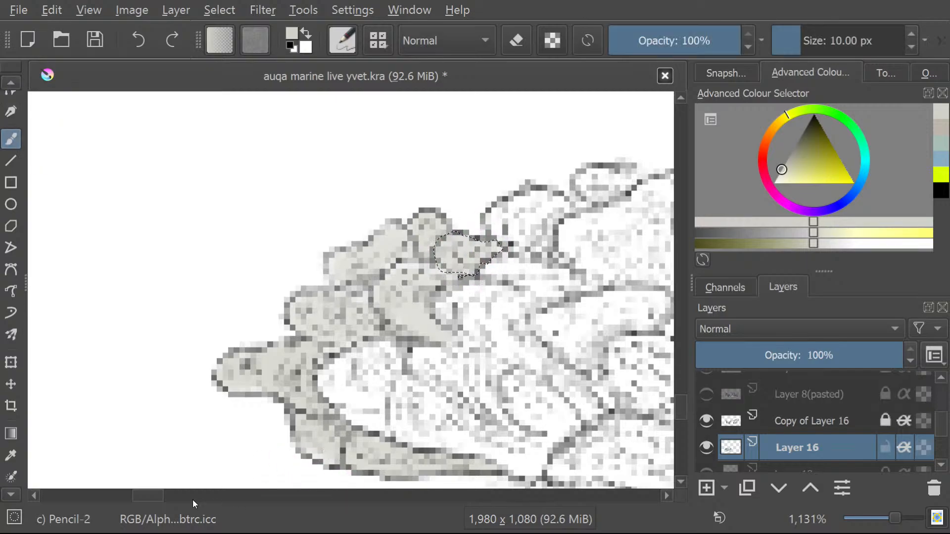
Draw a freehand selection around the next rounded, hooked lobe along the coral's upper edge.
drag(142, 497, 155, 492)
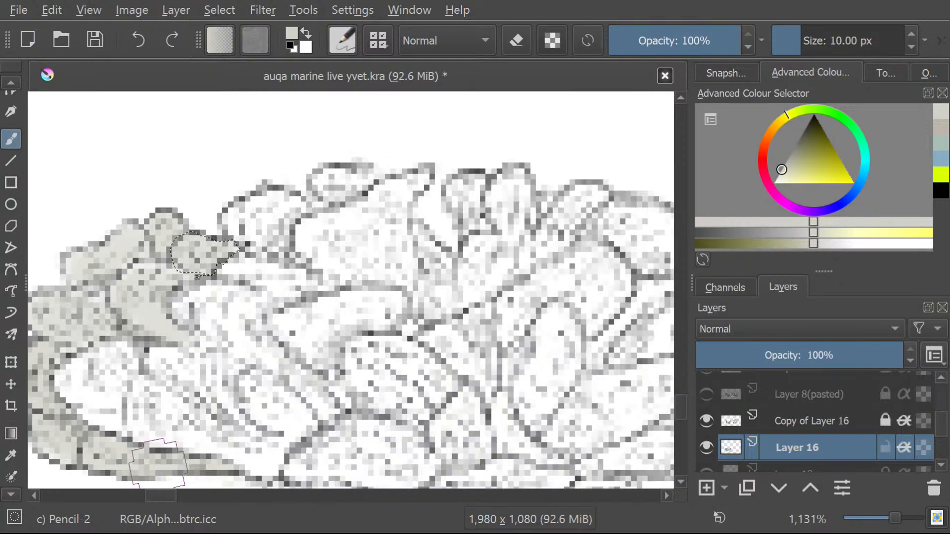
click(8, 85)
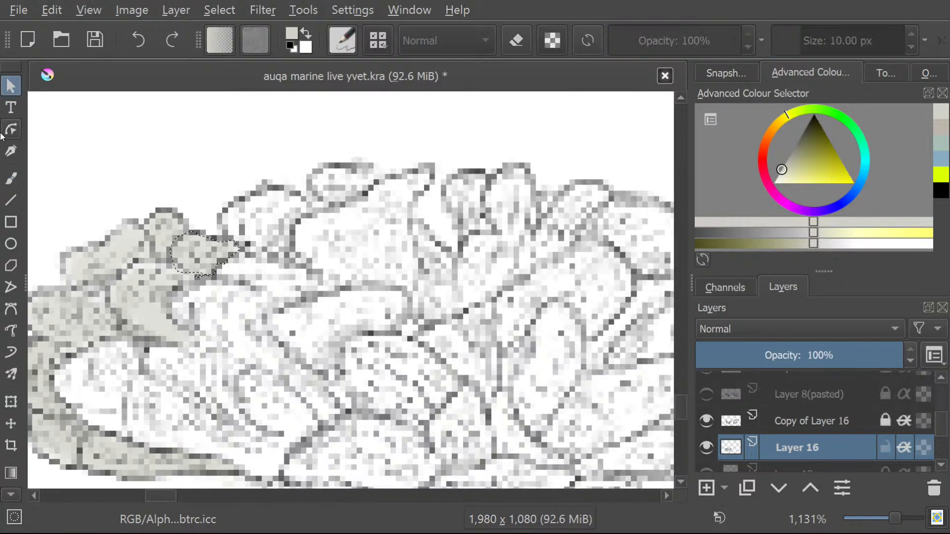
click(4, 490)
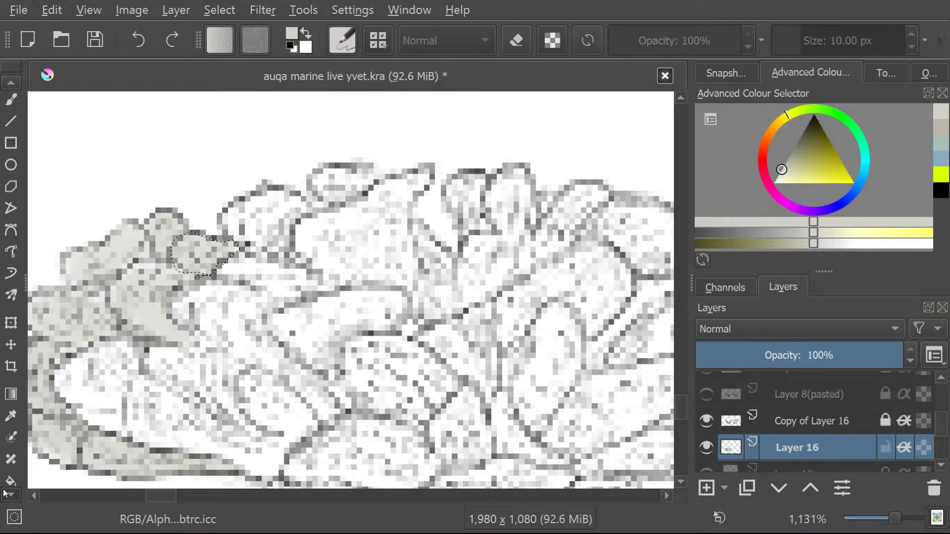
click(13, 477)
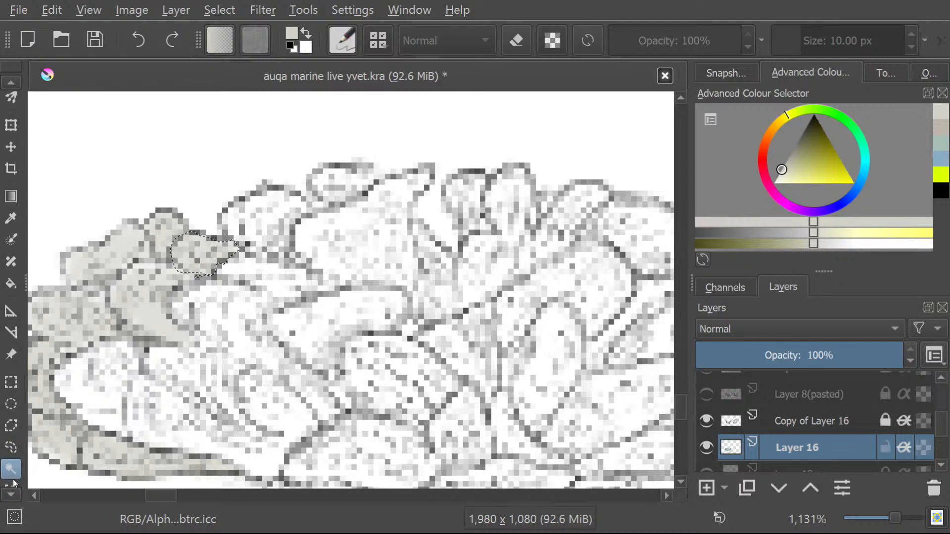
click(12, 444)
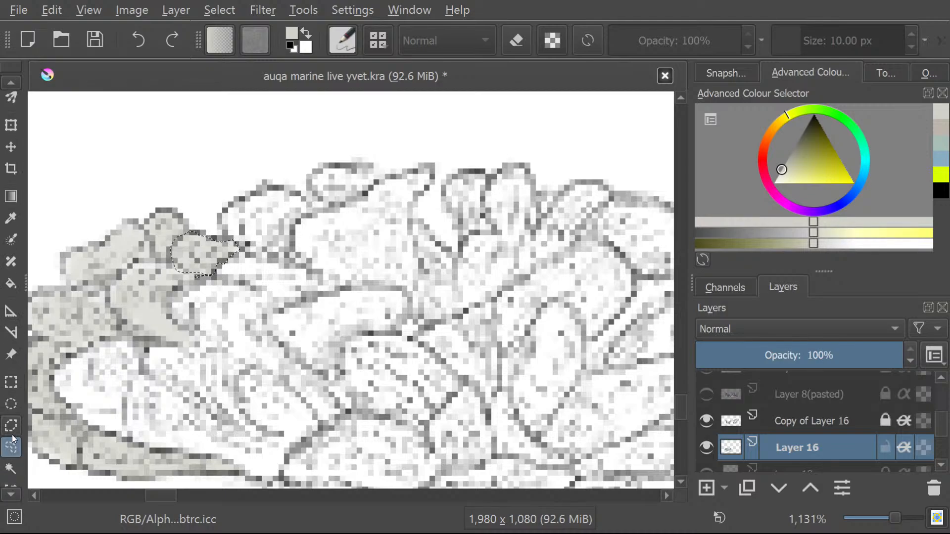
mouse_move(246, 249)
mouse_down()
mouse_move(292, 263)
mouse_move(289, 244)
mouse_move(315, 226)
mouse_up()
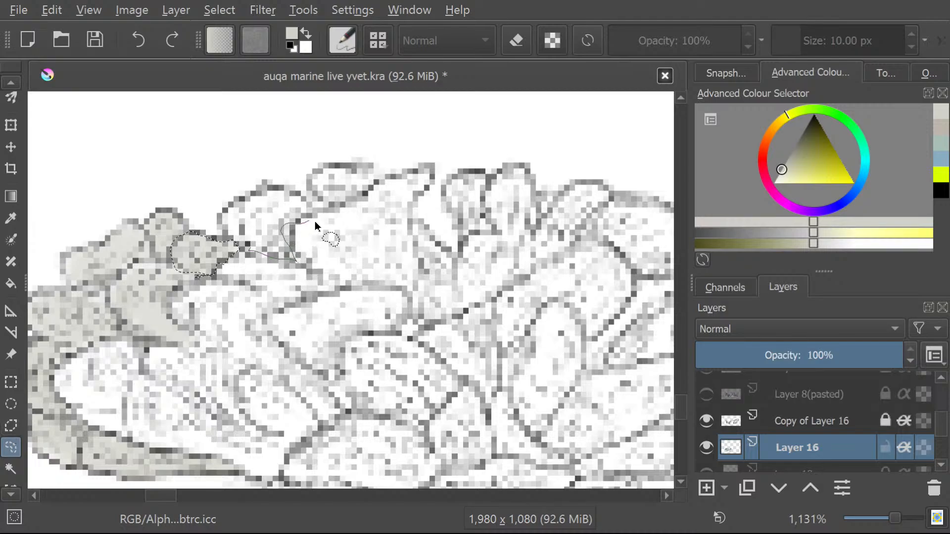
mouse_move(263, 197)
mouse_down()
mouse_move(233, 214)
mouse_move(263, 256)
mouse_up()
Fill the selected hooked lobe with pale grey using the Freehand Brush.
scroll(9, 87, up, 5)
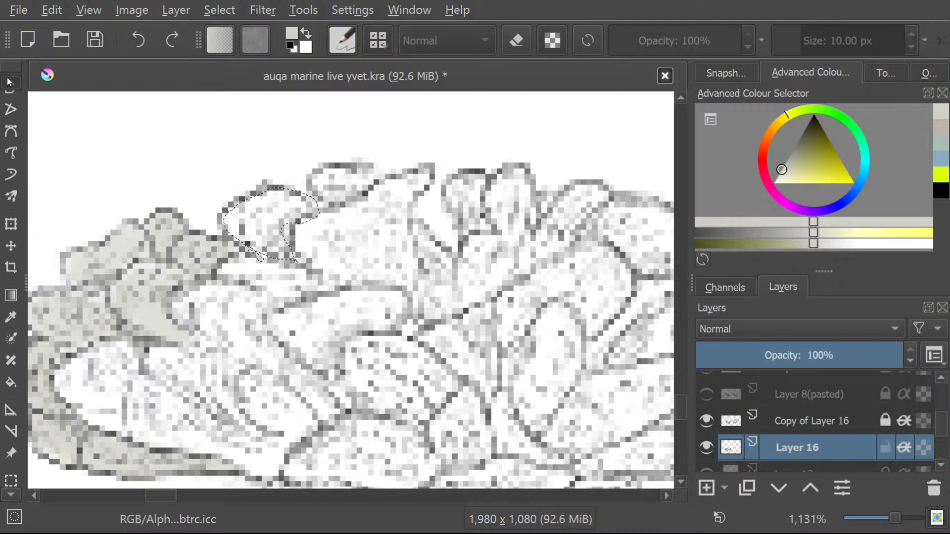
scroll(2, 82, up, 5)
click(2, 159)
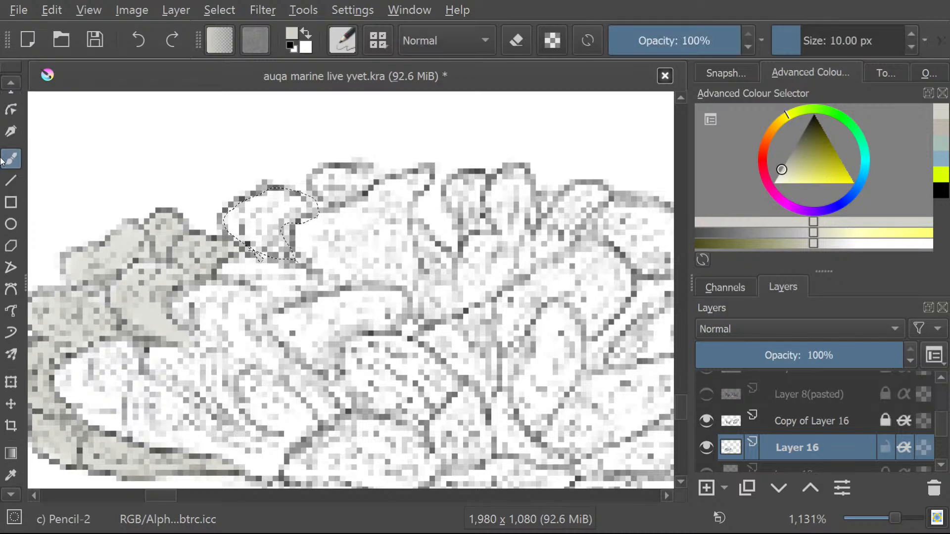
mouse_move(290, 218)
mouse_down()
mouse_move(271, 213)
mouse_move(290, 203)
mouse_move(259, 212)
mouse_move(268, 252)
mouse_move(247, 221)
mouse_up()
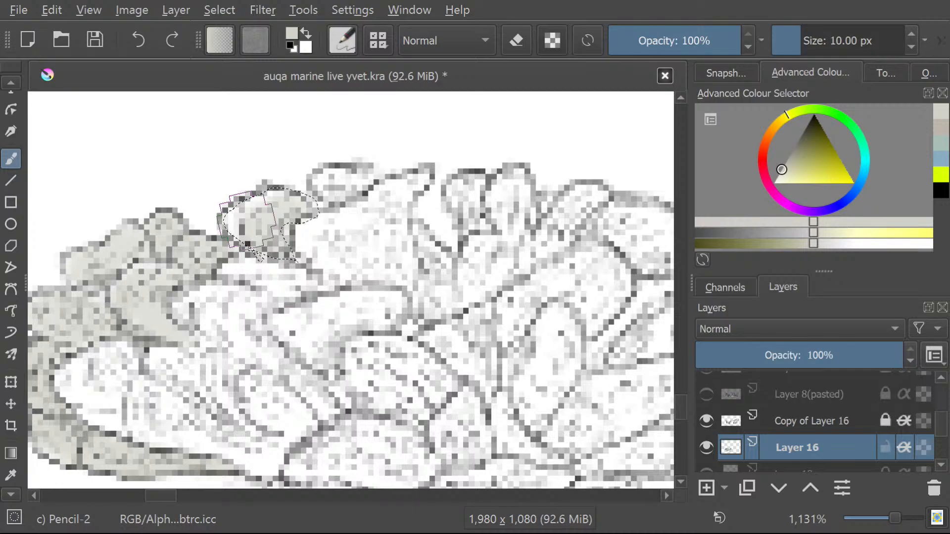
Draw a freehand selection around the small oval lobe above and right of the hooked one and brush it pale grey.
scroll(2, 492, down, 5)
scroll(5, 489, down, 6)
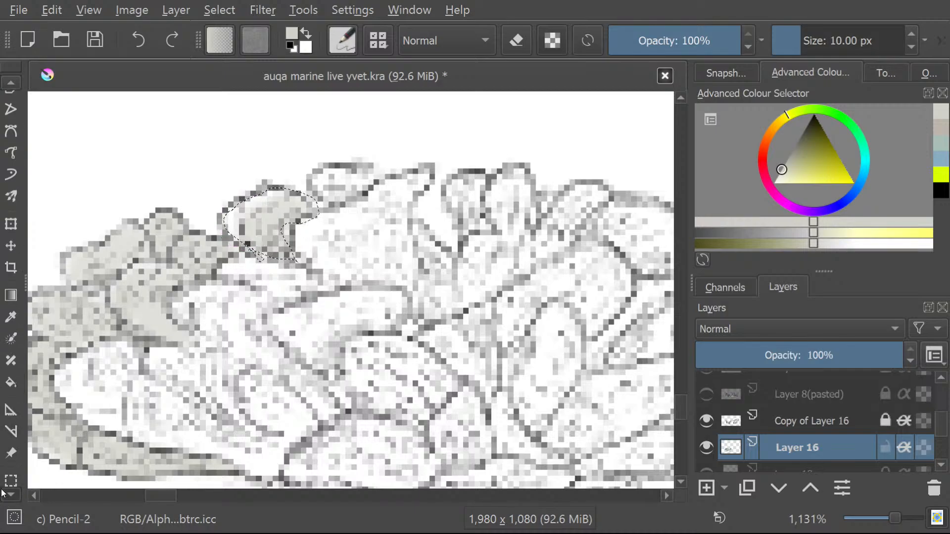
click(11, 471)
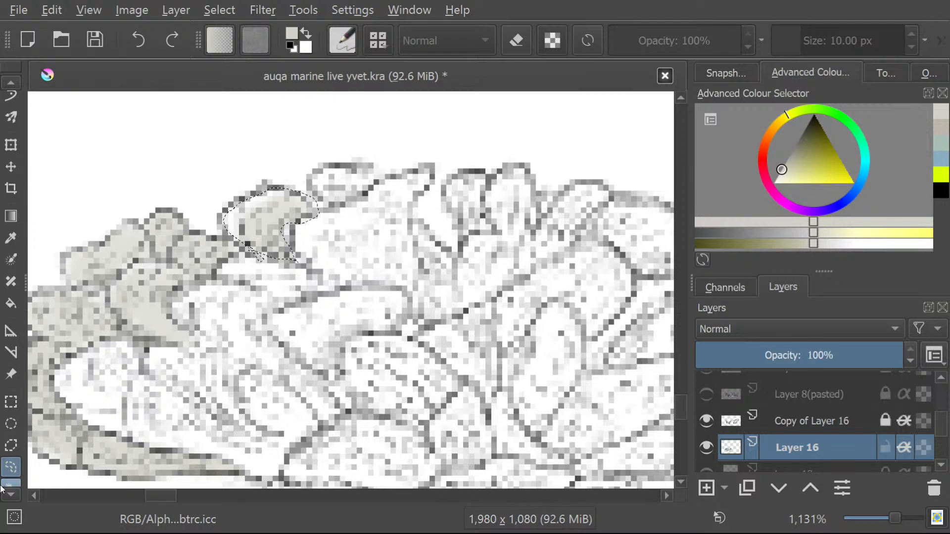
mouse_move(318, 212)
mouse_down()
mouse_move(387, 179)
mouse_move(346, 163)
mouse_move(316, 182)
mouse_move(341, 201)
mouse_up()
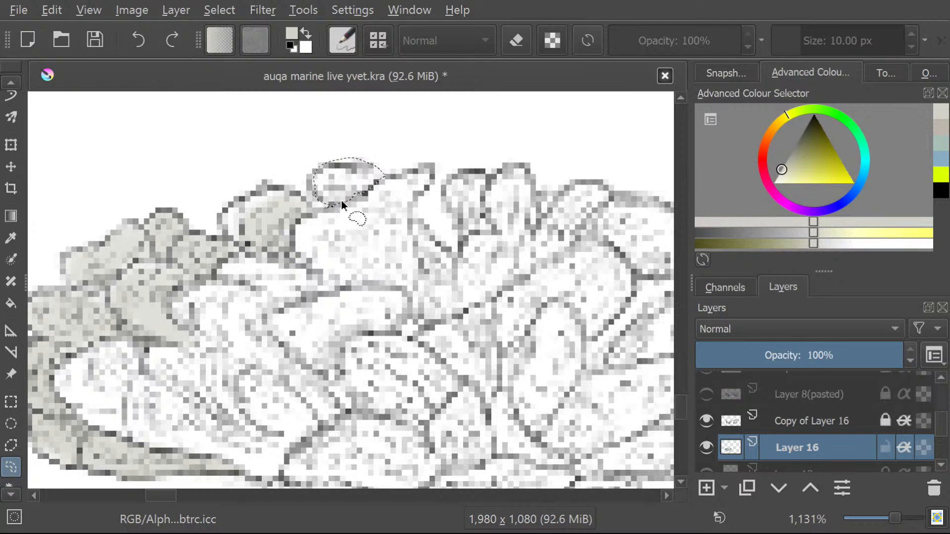
scroll(5, 84, up, 4)
scroll(6, 84, up, 5)
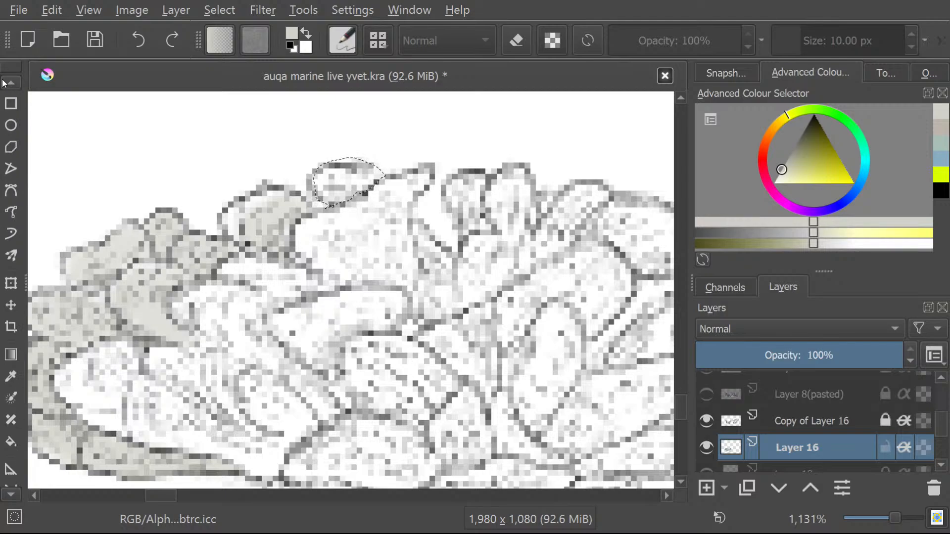
click(11, 157)
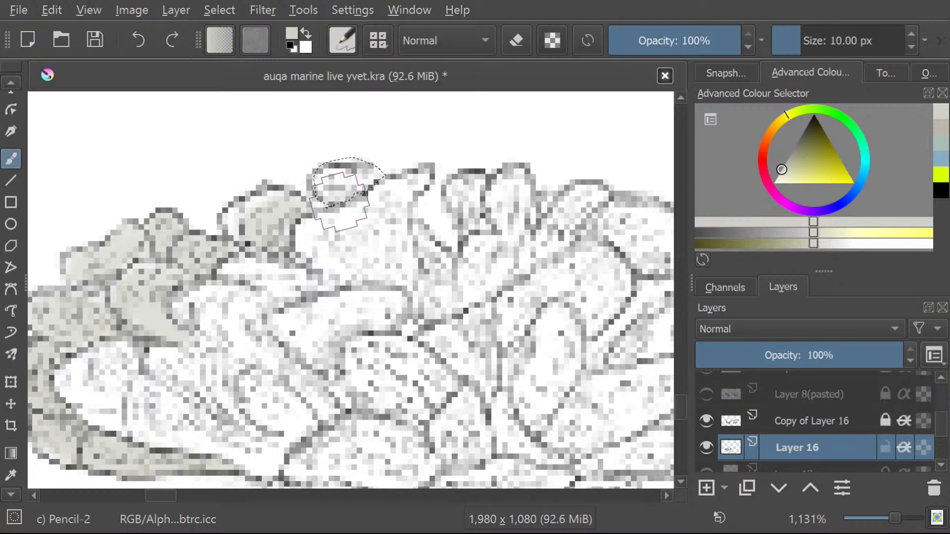
mouse_move(346, 198)
mouse_down()
mouse_move(372, 172)
mouse_move(326, 185)
mouse_up()
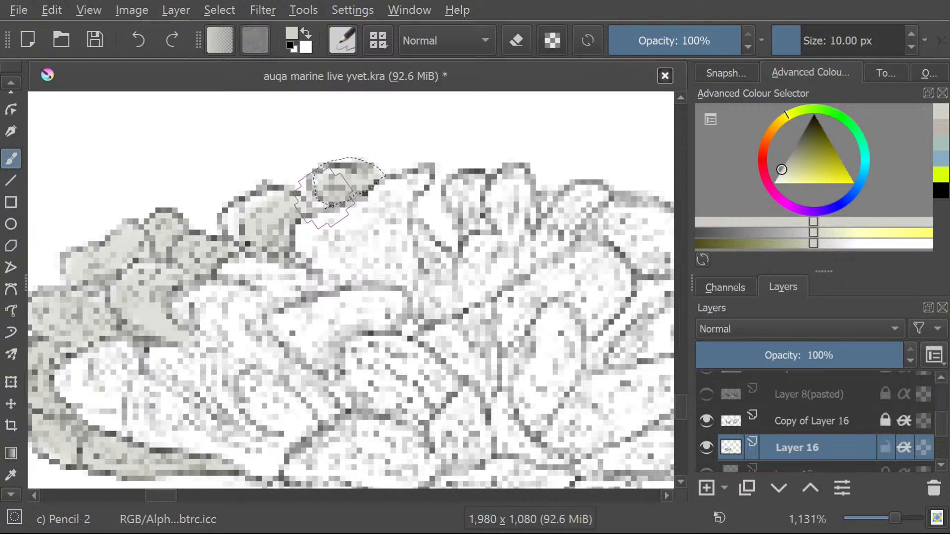
Draw a freehand selection around the large, pointed lobe directly below and right of the painted oval one.
scroll(10, 496, down, 5)
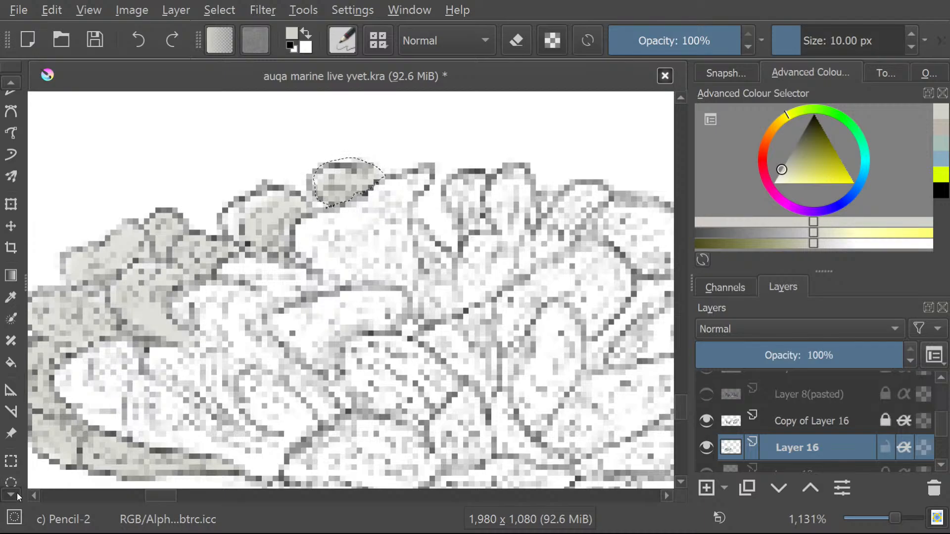
scroll(17, 493, down, 4)
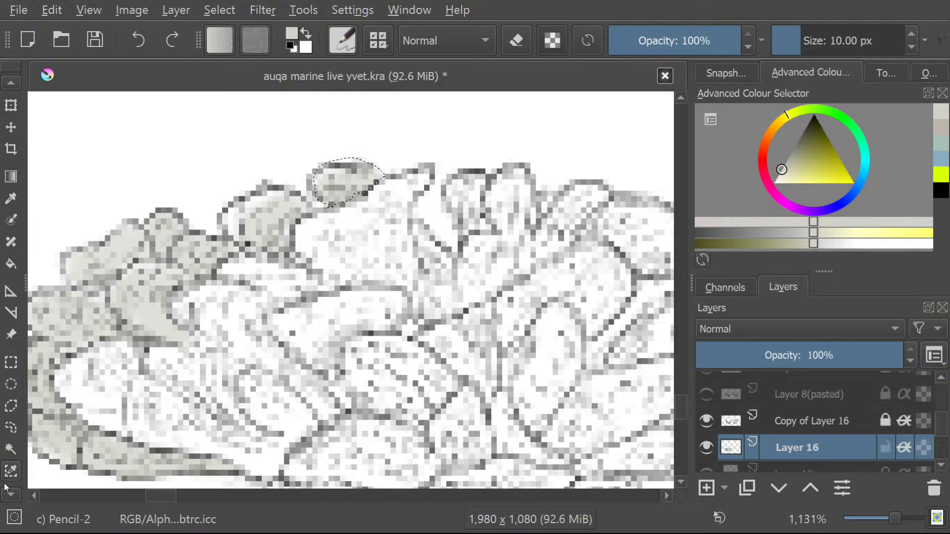
click(11, 448)
click(14, 429)
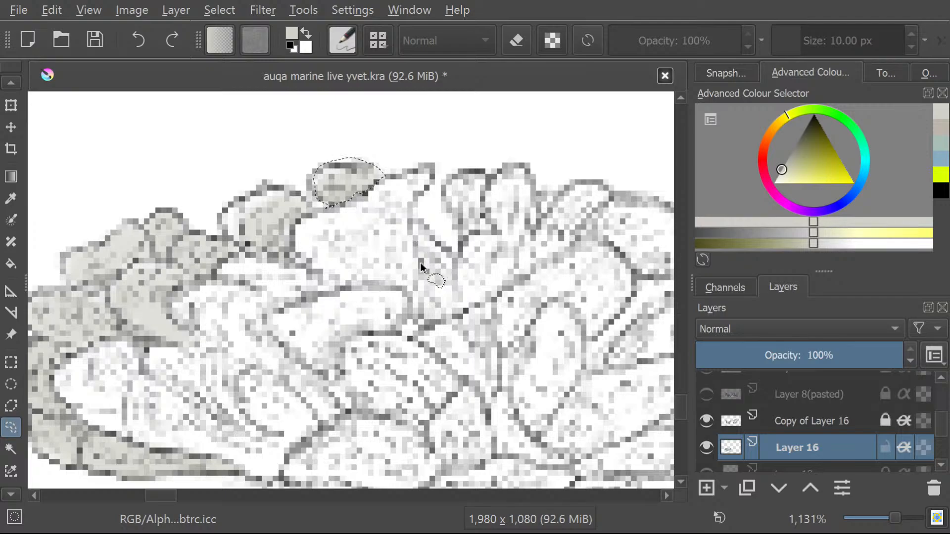
mouse_move(414, 295)
mouse_down()
mouse_move(409, 215)
mouse_move(437, 172)
mouse_move(406, 175)
mouse_move(293, 241)
mouse_up()
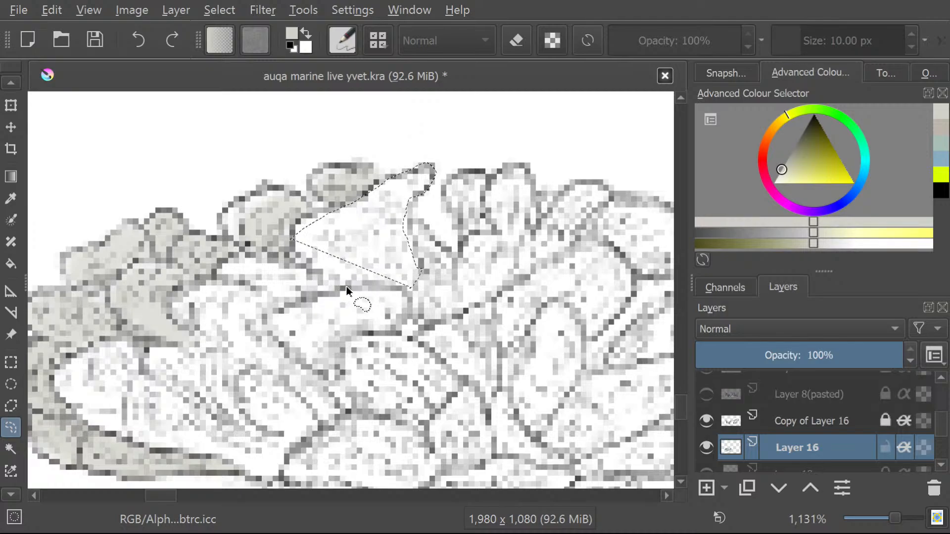
mouse_move(347, 282)
mouse_down()
mouse_move(416, 293)
mouse_move(423, 269)
mouse_move(409, 244)
mouse_move(439, 181)
mouse_move(420, 167)
mouse_move(286, 231)
mouse_move(312, 276)
mouse_move(368, 286)
mouse_up()
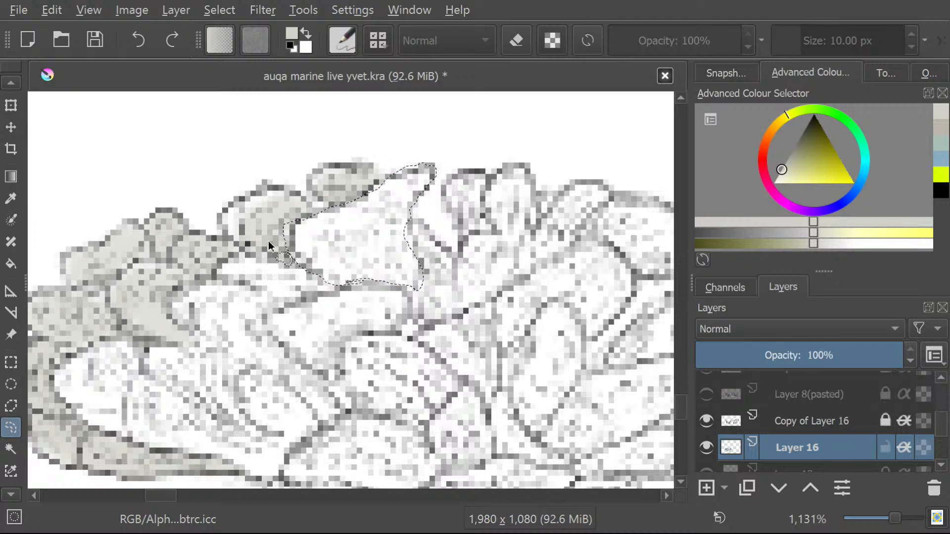
Brush the selected large pointed lobe pale grey and save the drawing with "C" added after "marine" in its file name.
click(10, 82)
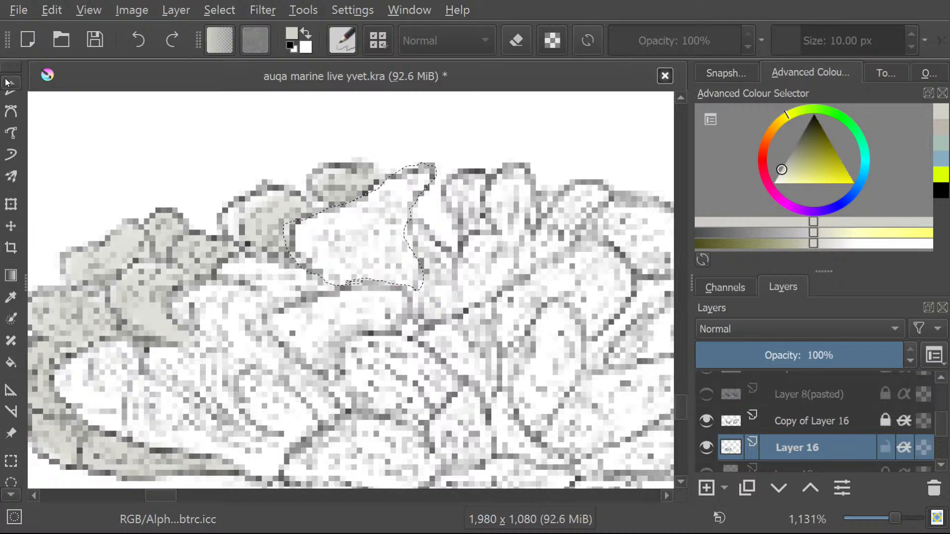
click(10, 83)
click(12, 137)
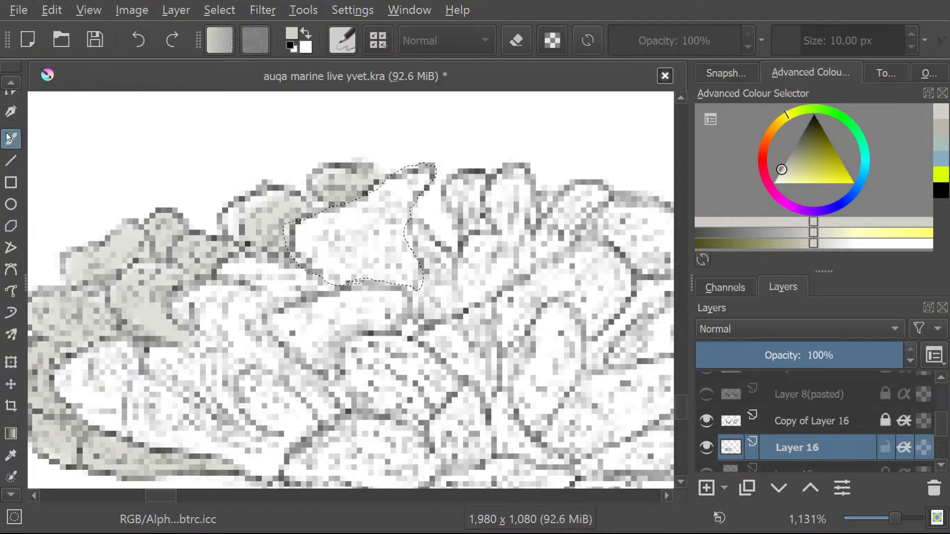
mouse_move(417, 186)
mouse_down()
mouse_move(392, 203)
mouse_move(411, 175)
mouse_move(305, 239)
mouse_move(362, 262)
mouse_up()
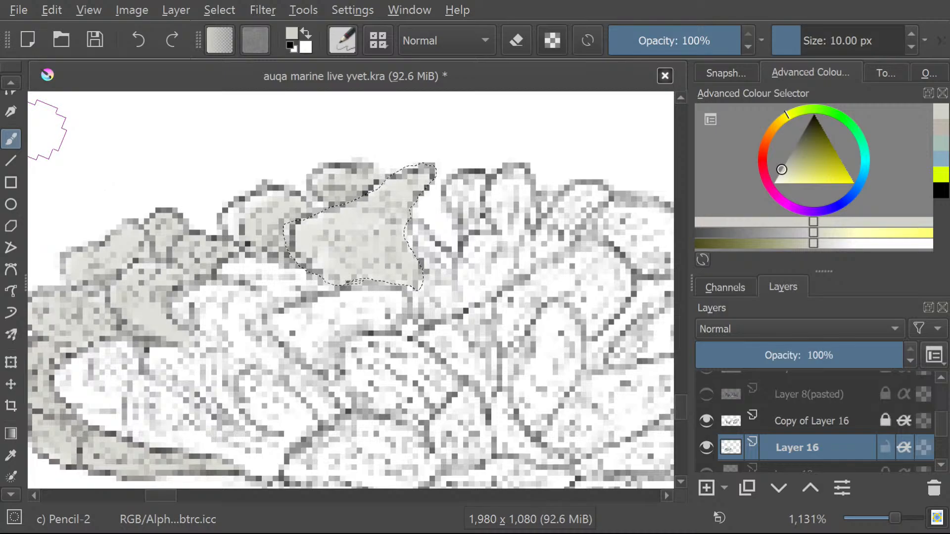
key(ctrl+s)
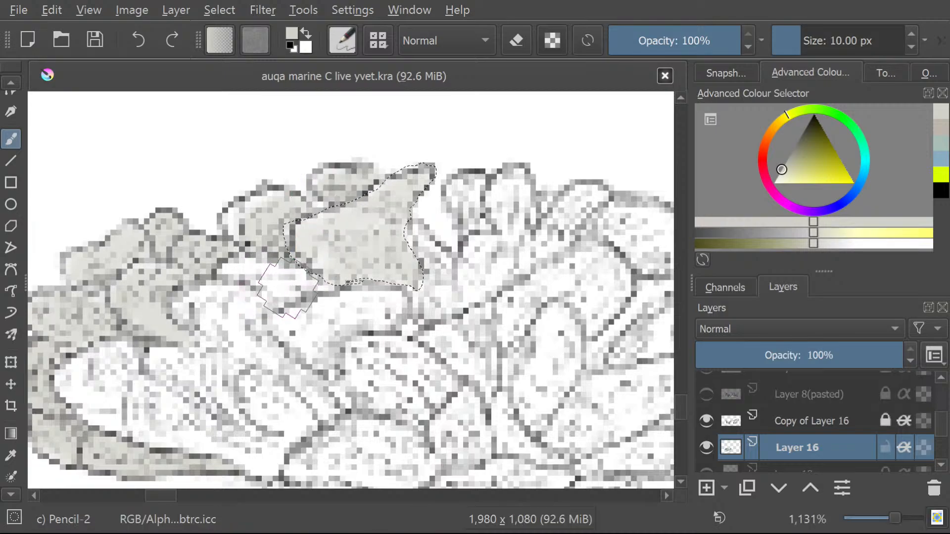
click(6, 497)
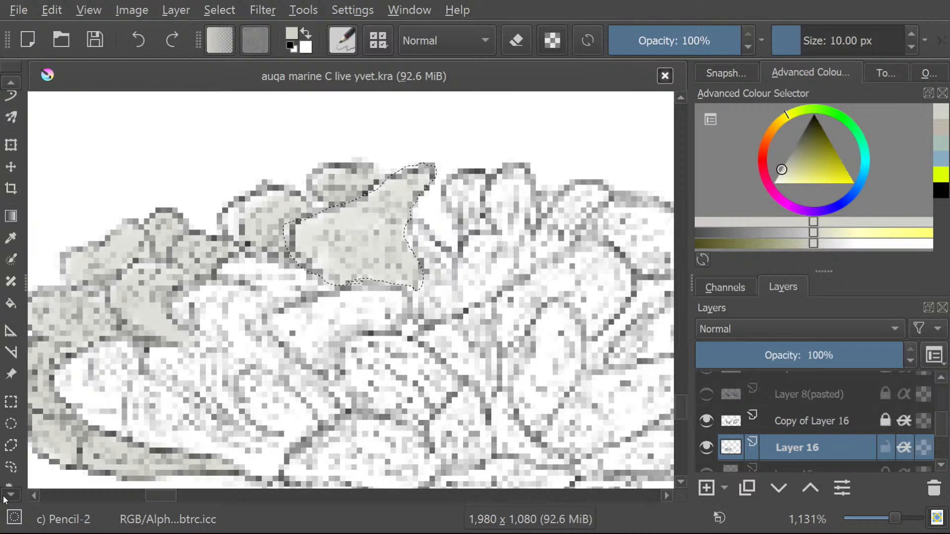
Draw a freehand selection around the large branching lobe below and left of the painted pointed one and brush it pale grey.
click(10, 450)
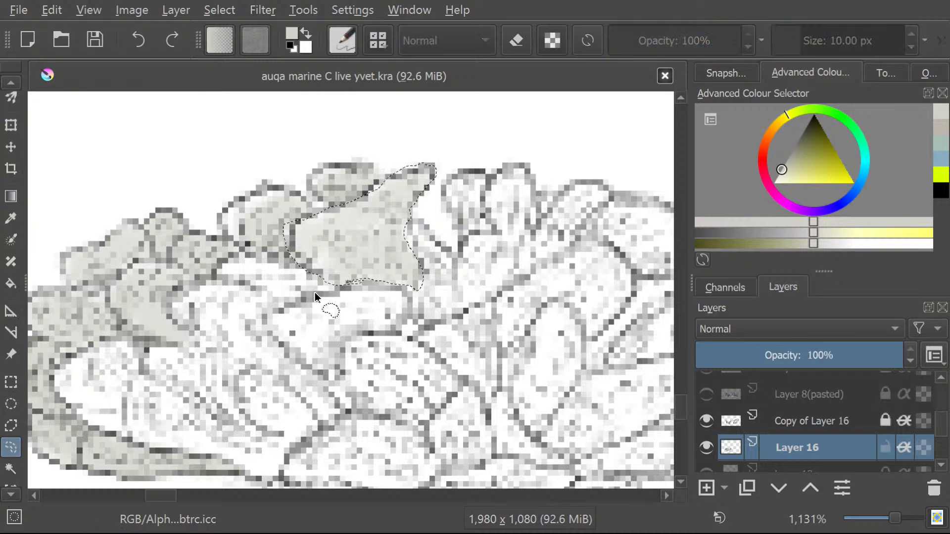
mouse_move(287, 265)
mouse_down()
mouse_move(262, 256)
mouse_move(173, 308)
mouse_move(193, 340)
mouse_move(115, 343)
mouse_move(64, 377)
mouse_move(102, 423)
mouse_move(254, 475)
mouse_move(287, 463)
mouse_move(332, 410)
mouse_move(317, 359)
mouse_move(278, 310)
mouse_move(336, 292)
mouse_move(233, 255)
mouse_up()
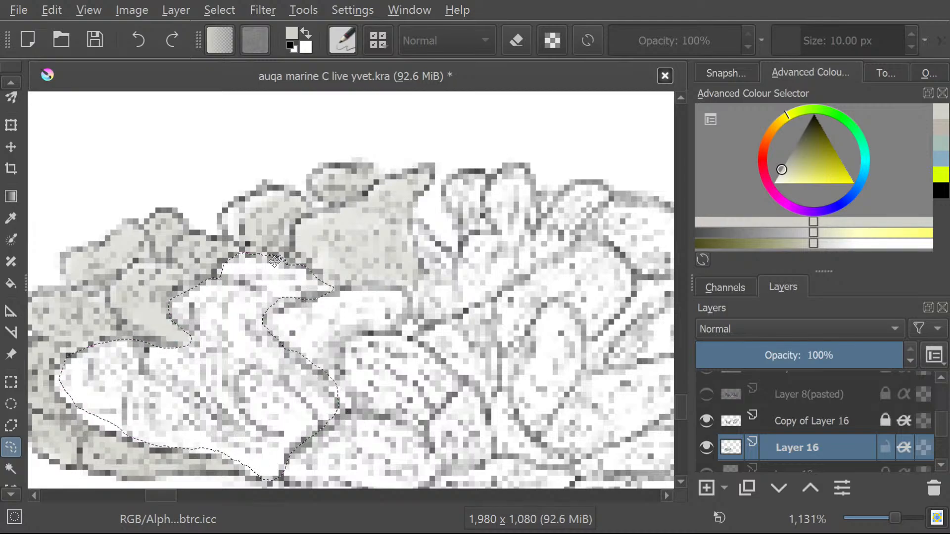
click(7, 82)
click(6, 81)
click(6, 81)
click(6, 82)
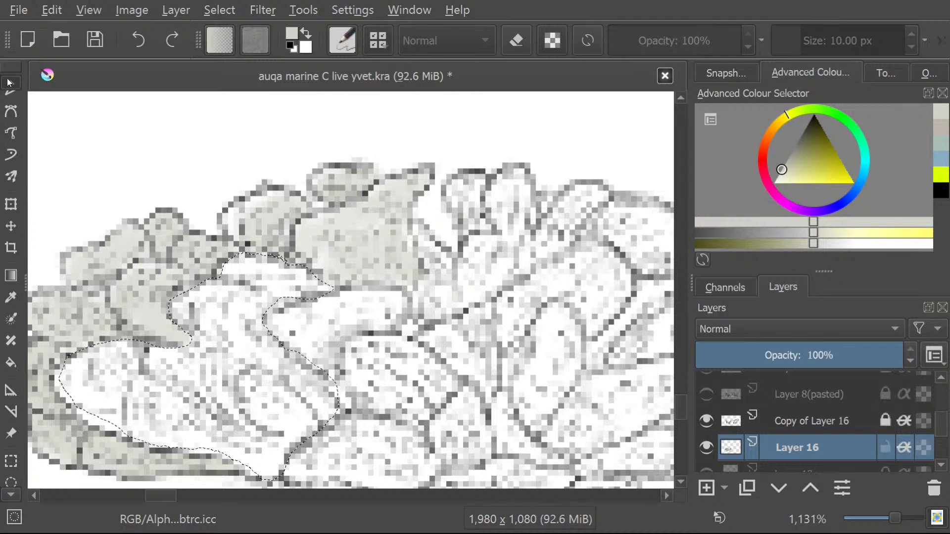
click(6, 81)
click(6, 81)
click(6, 82)
click(7, 82)
click(8, 81)
click(8, 81)
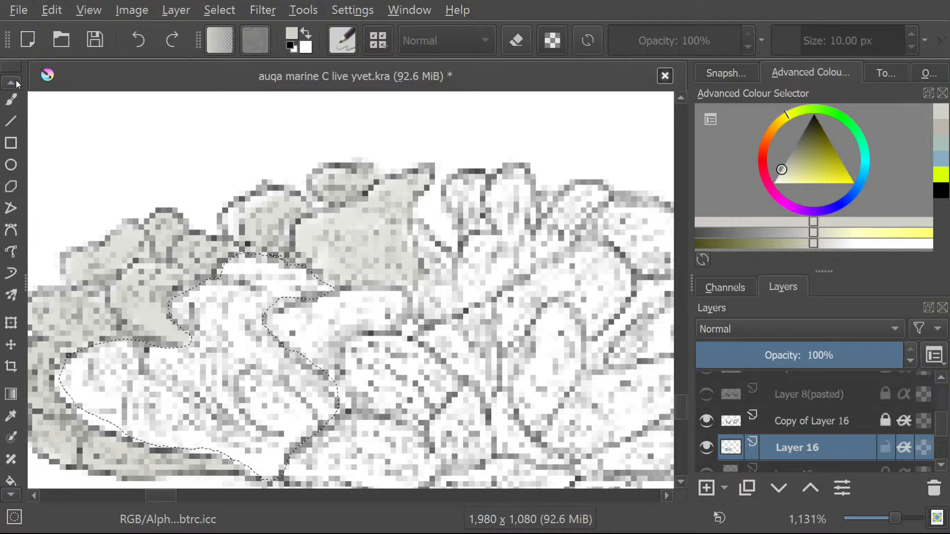
click(12, 101)
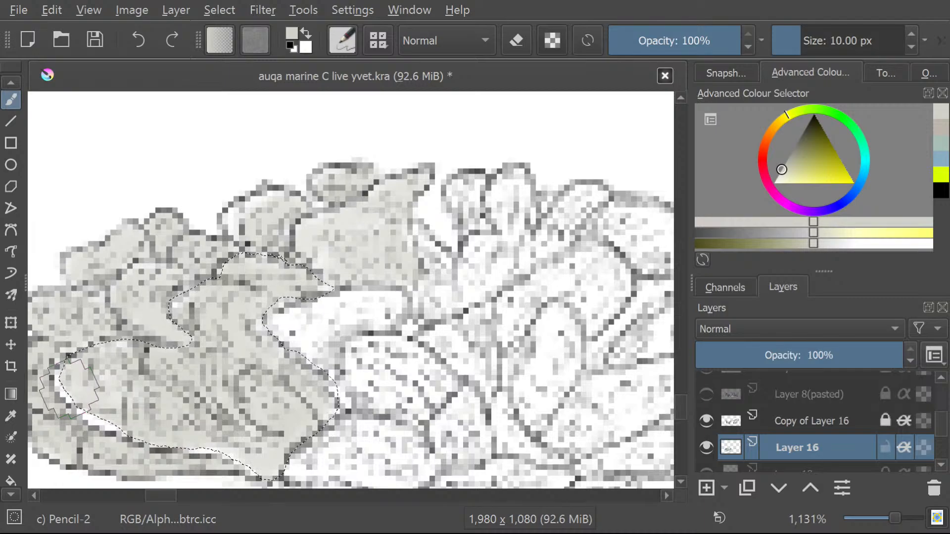
click(6, 84)
click(6, 83)
click(3, 85)
click(3, 90)
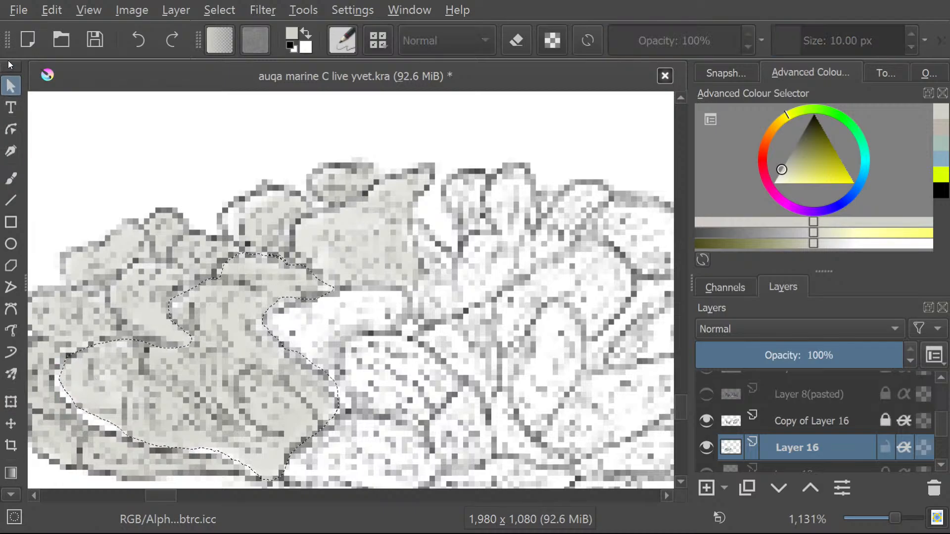
click(11, 177)
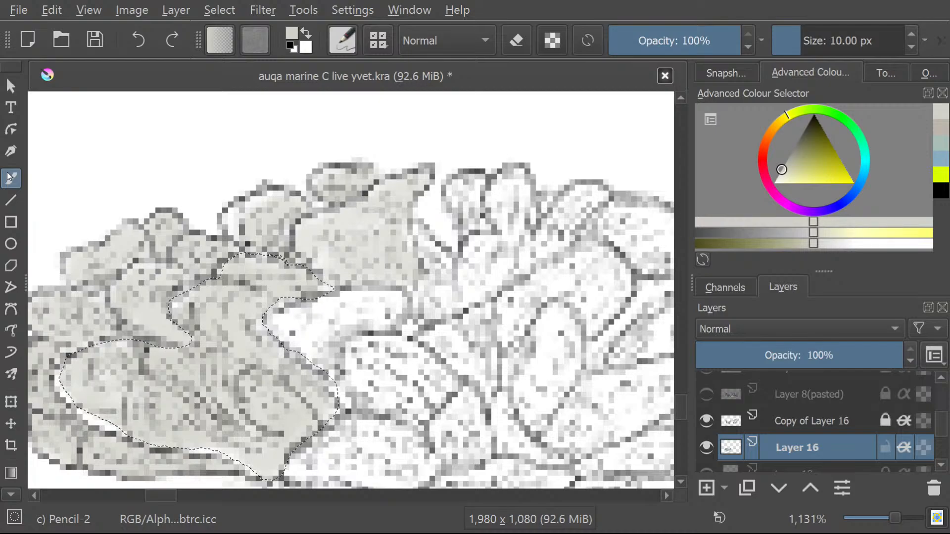
Draw a freehand selection around the unpainted strip along the lower-left edge of the large branching lobe.
click(10, 495)
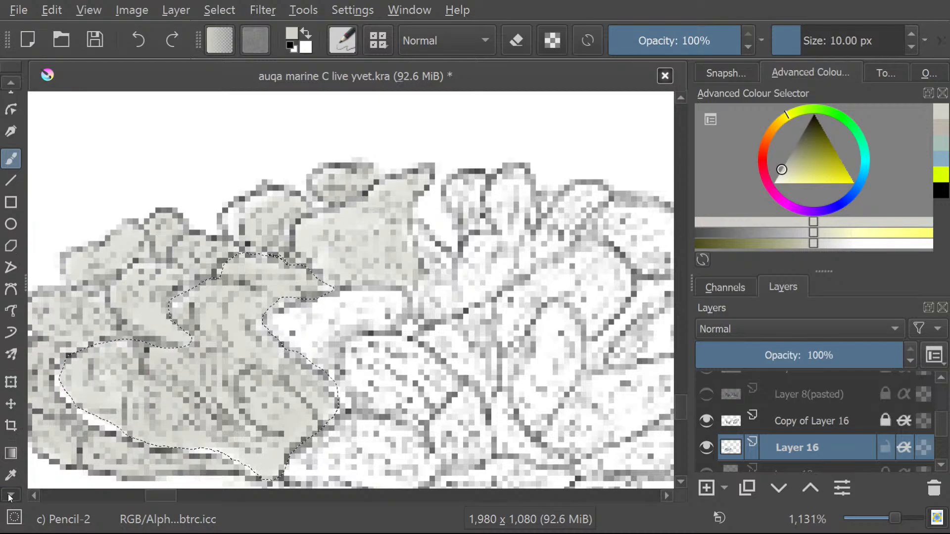
click(8, 494)
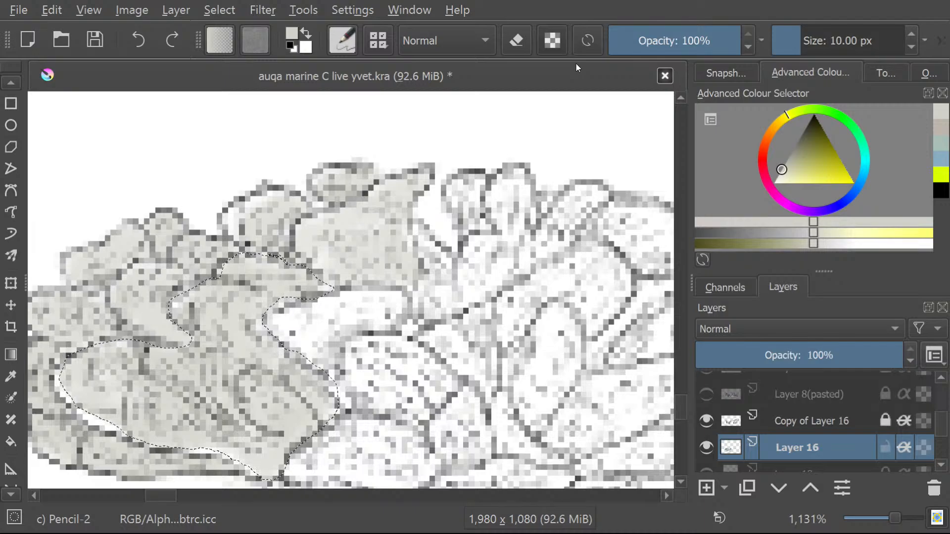
click(9, 495)
click(9, 496)
click(9, 496)
click(9, 495)
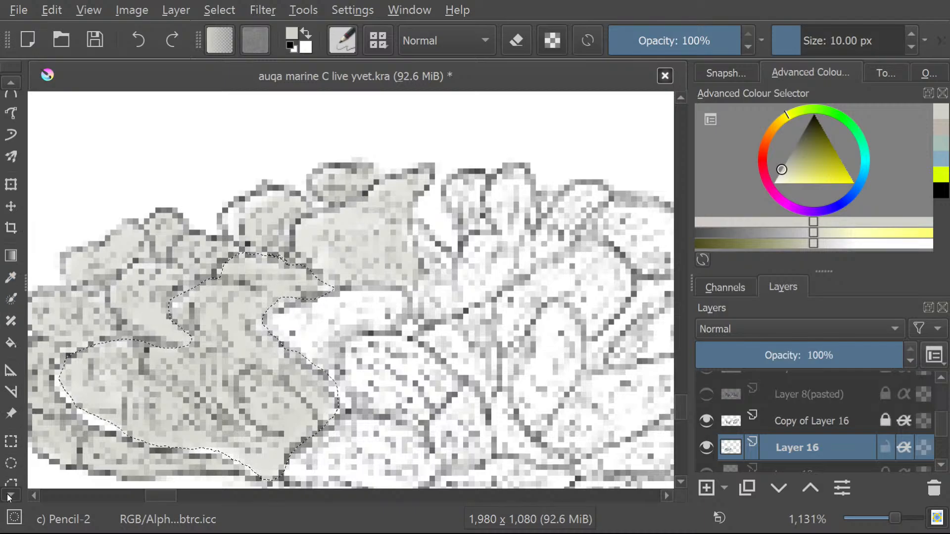
click(8, 494)
click(8, 494)
click(9, 493)
click(8, 494)
click(8, 493)
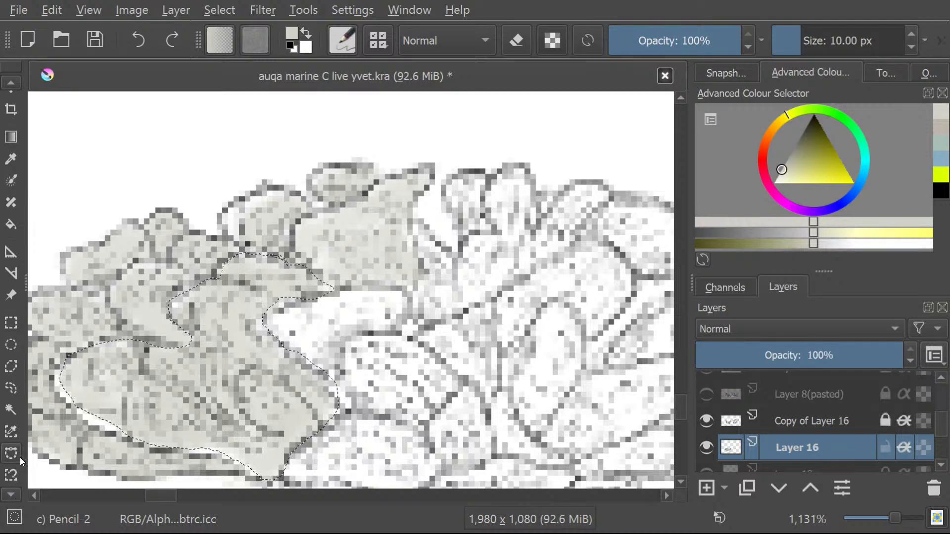
click(11, 388)
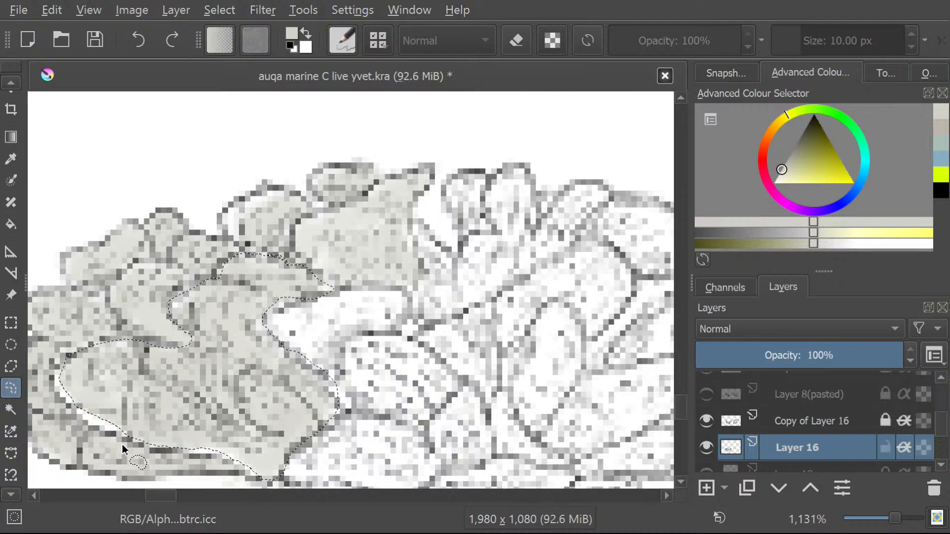
click(91, 434)
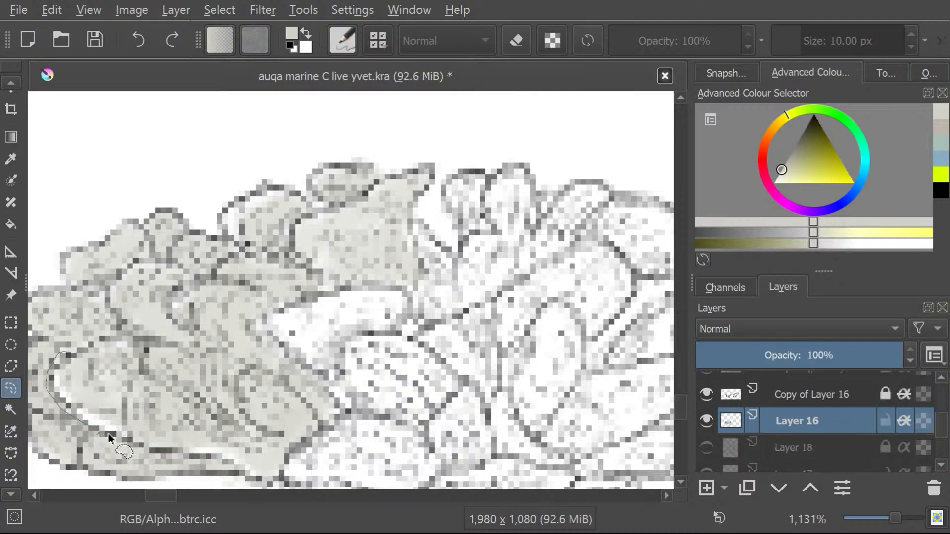
mouse_move(108, 433)
mouse_down()
mouse_move(258, 473)
mouse_move(259, 458)
mouse_move(90, 364)
mouse_up()
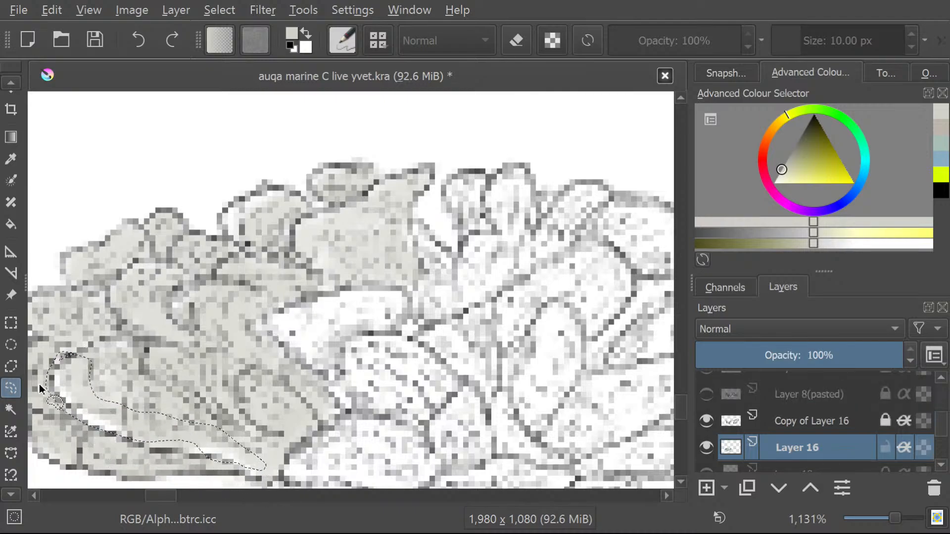
Fill the white gaps inside the selected edge strip with pale grey using the Freehand Brush.
click(10, 83)
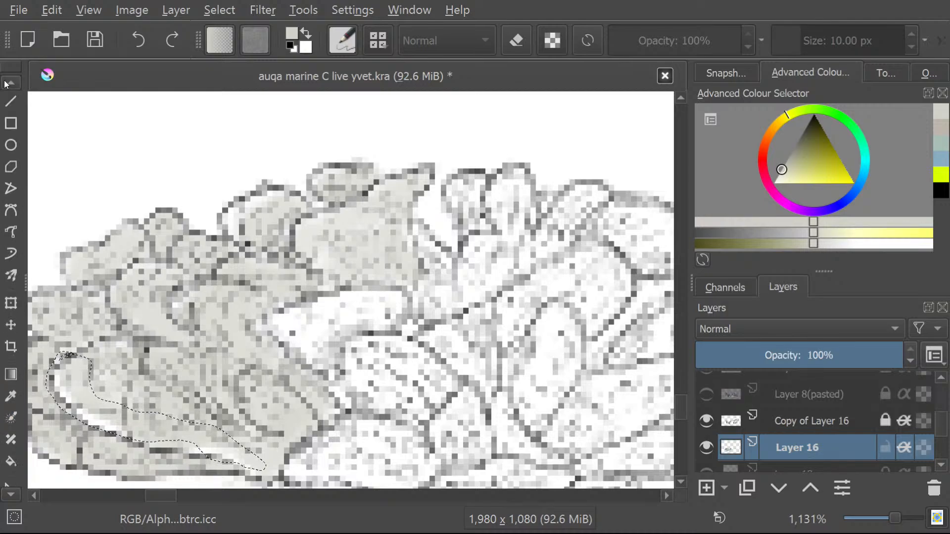
click(11, 158)
drag(131, 428, 76, 381)
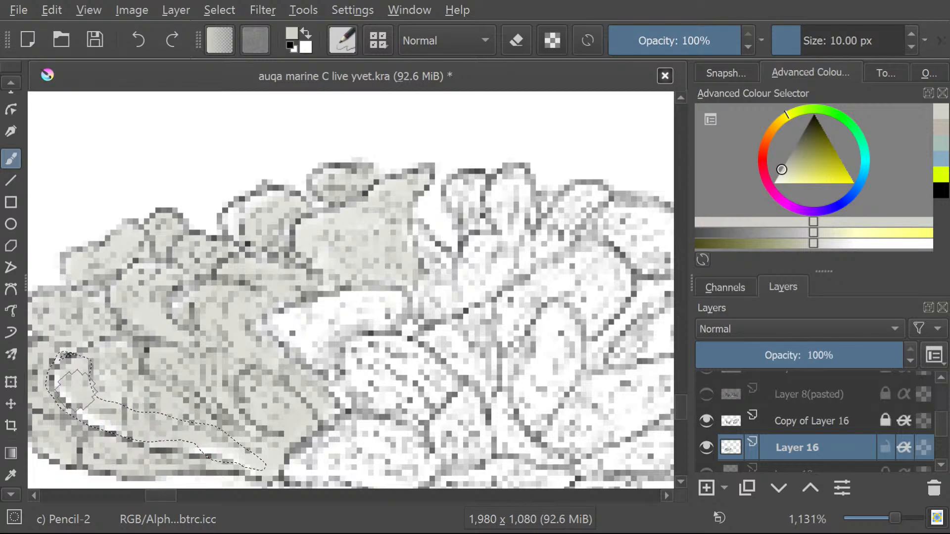
mouse_move(201, 448)
mouse_down()
mouse_move(257, 456)
mouse_move(111, 415)
mouse_move(97, 395)
mouse_up()
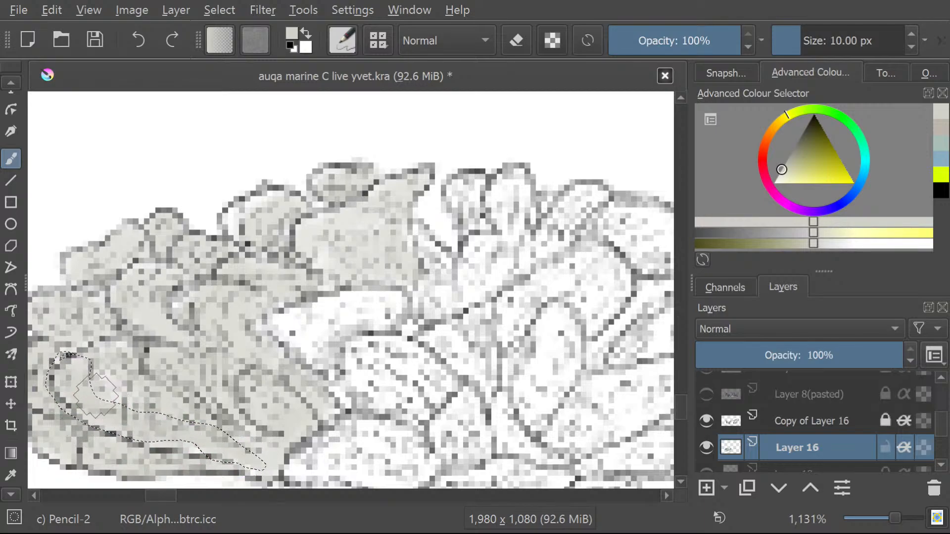
Draw a freehand selection around the white, curved lobe directly below the painted pointed one.
click(7, 83)
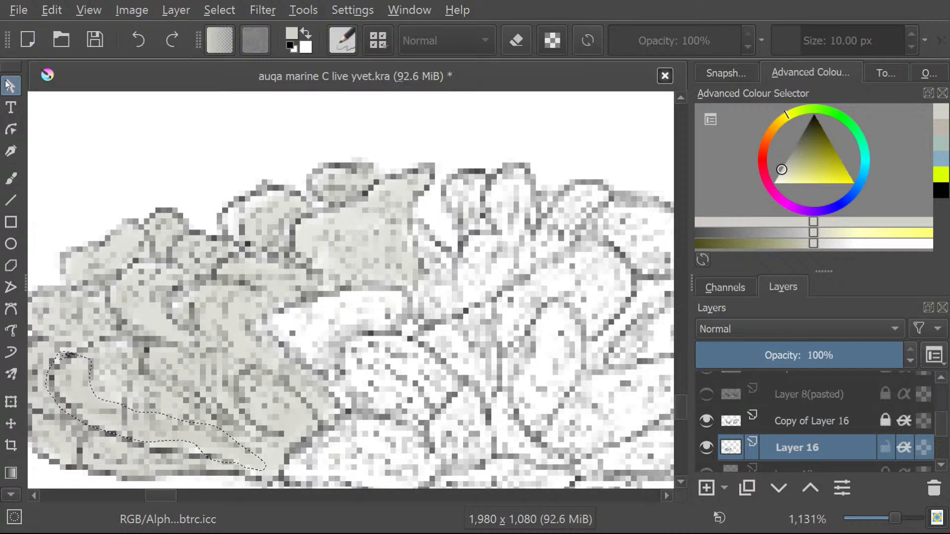
click(12, 496)
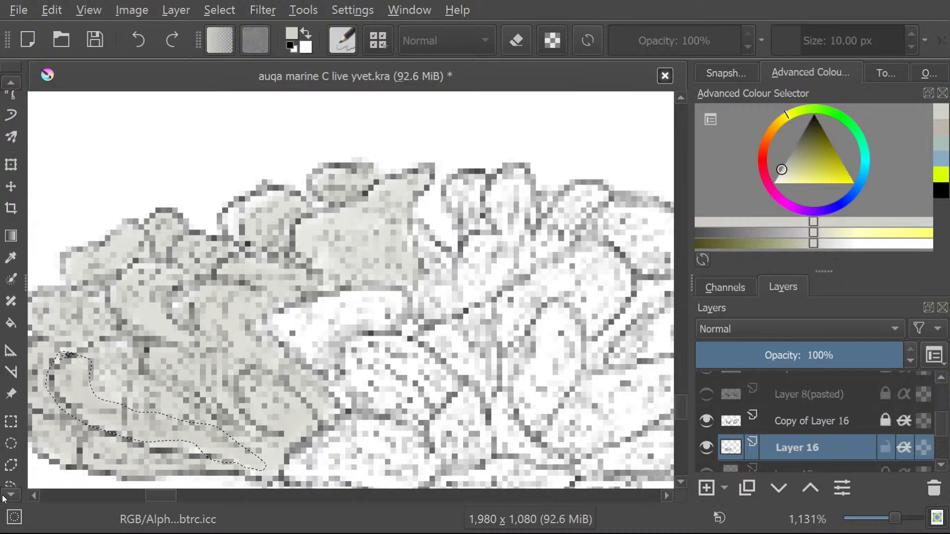
click(13, 447)
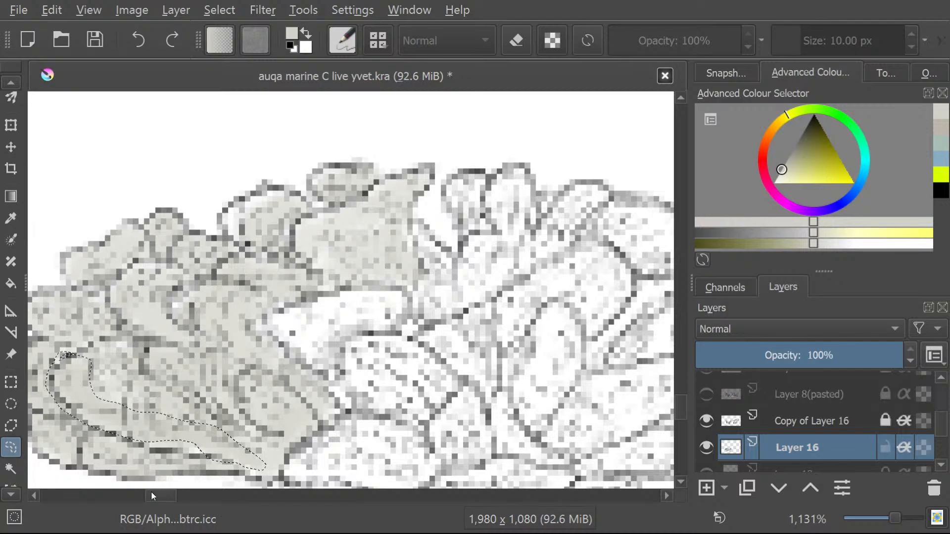
mouse_move(150, 493)
mouse_down()
mouse_move(170, 496)
mouse_move(156, 494)
mouse_up()
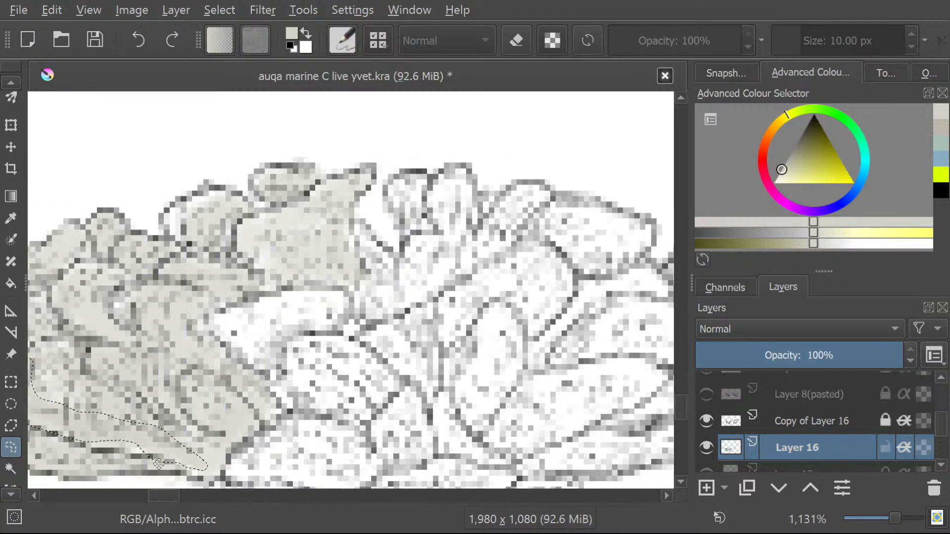
click(283, 374)
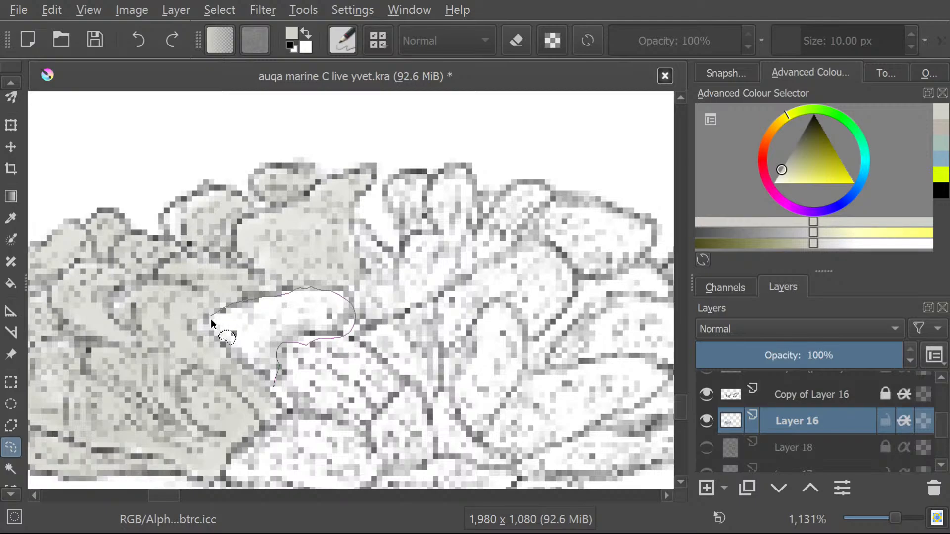
drag(276, 395, 278, 364)
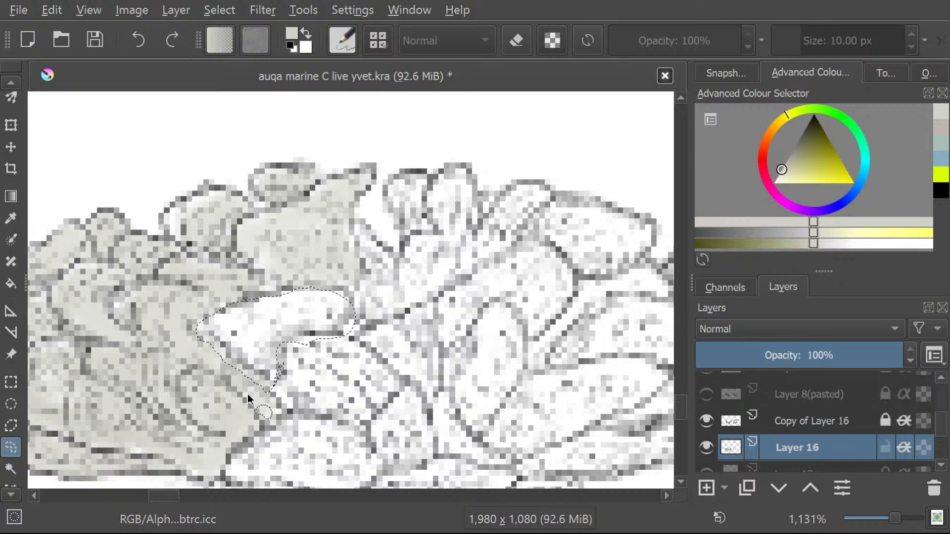
Brush the selected curved lobe pale grey with the Freehand Brush.
click(9, 84)
scroll(7, 119, up, 8)
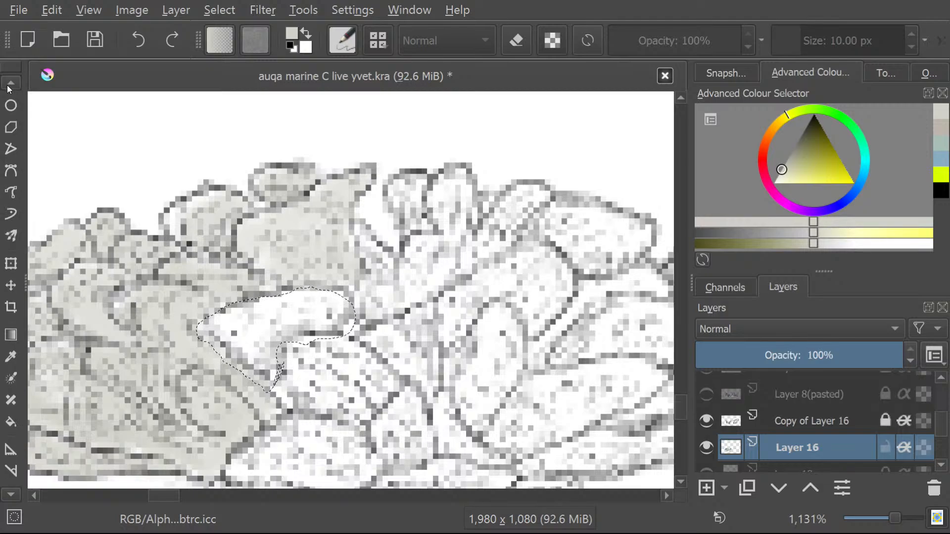
click(11, 139)
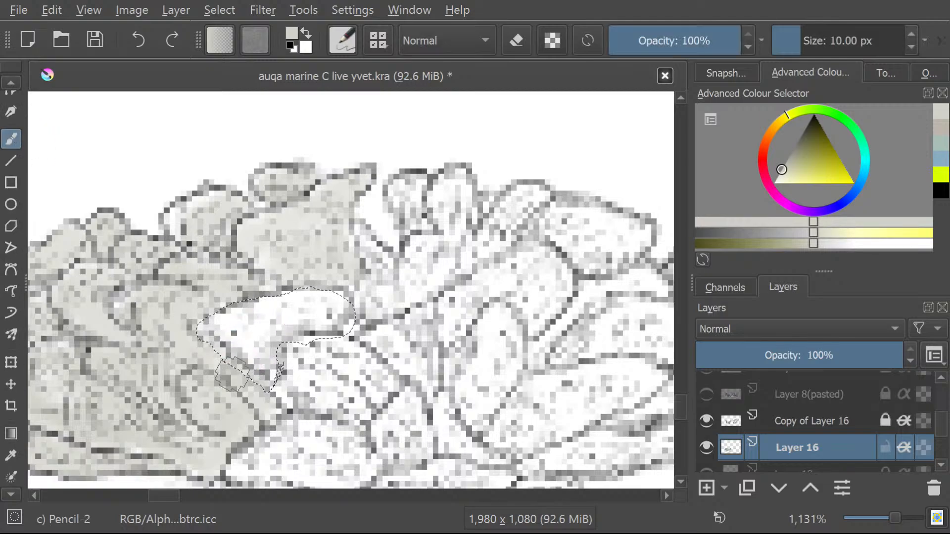
mouse_move(223, 361)
mouse_down()
mouse_move(279, 316)
mouse_move(249, 381)
mouse_move(313, 307)
mouse_move(331, 328)
mouse_move(335, 287)
mouse_move(237, 346)
mouse_move(223, 309)
mouse_move(213, 322)
mouse_move(271, 378)
mouse_up()
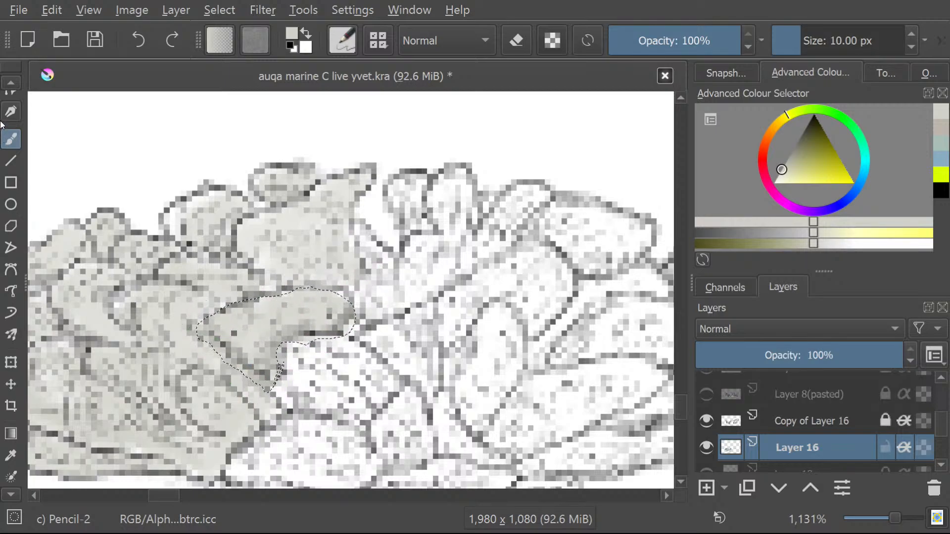
Draw a freehand selection around the fan-shaped cluster of finger-like lobes to the right of the painted pointed lobe.
scroll(10, 376, down, 7)
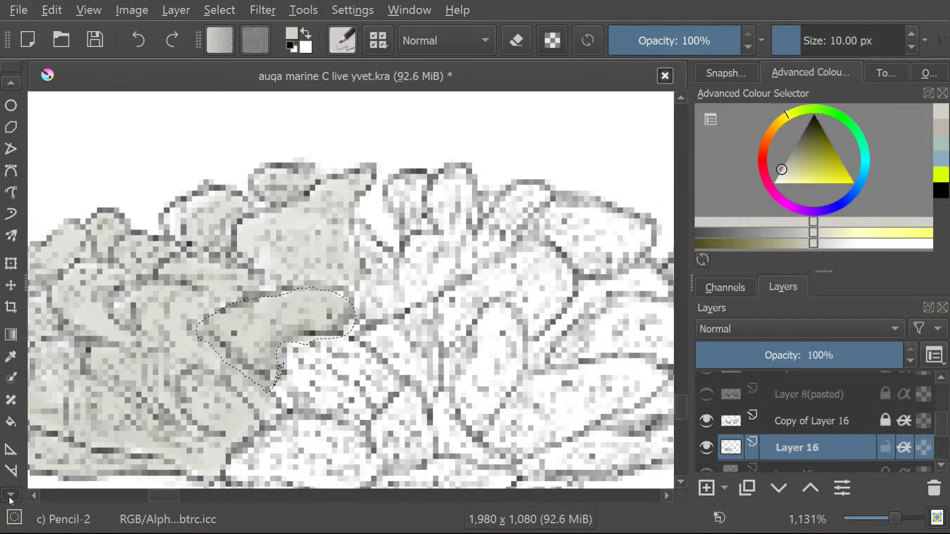
scroll(10, 490, down, 3)
click(12, 466)
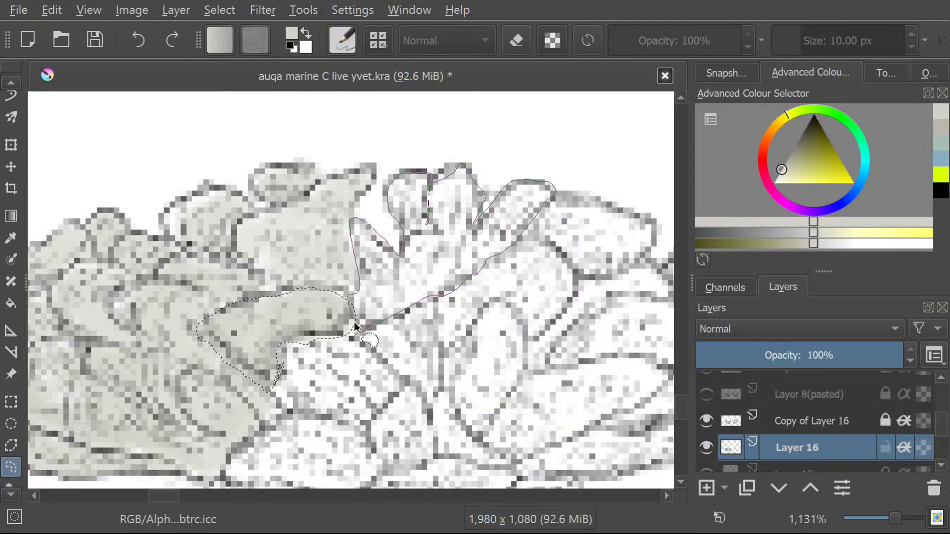
drag(355, 326, 352, 339)
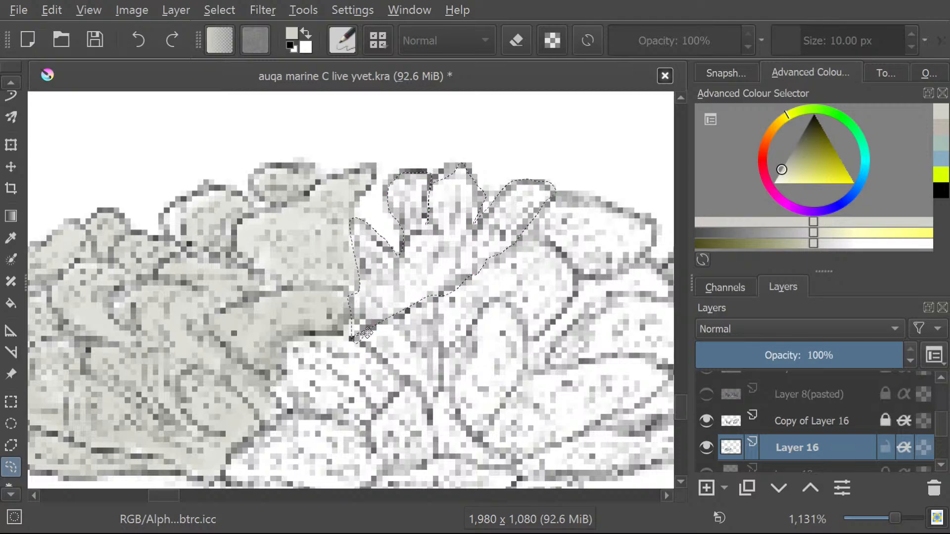
Fill the selected finger-like lobe cluster with pale grey using the Freehand Brush.
click(2, 84)
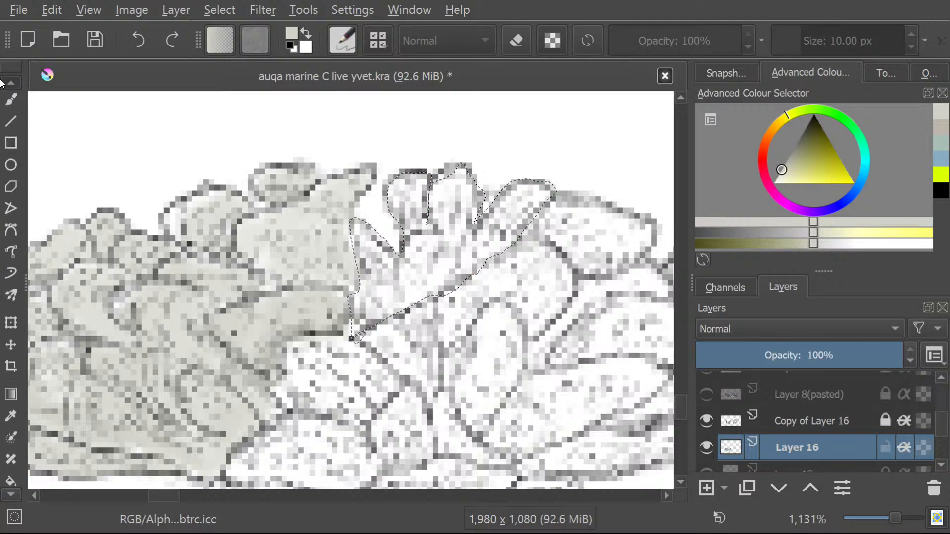
click(11, 139)
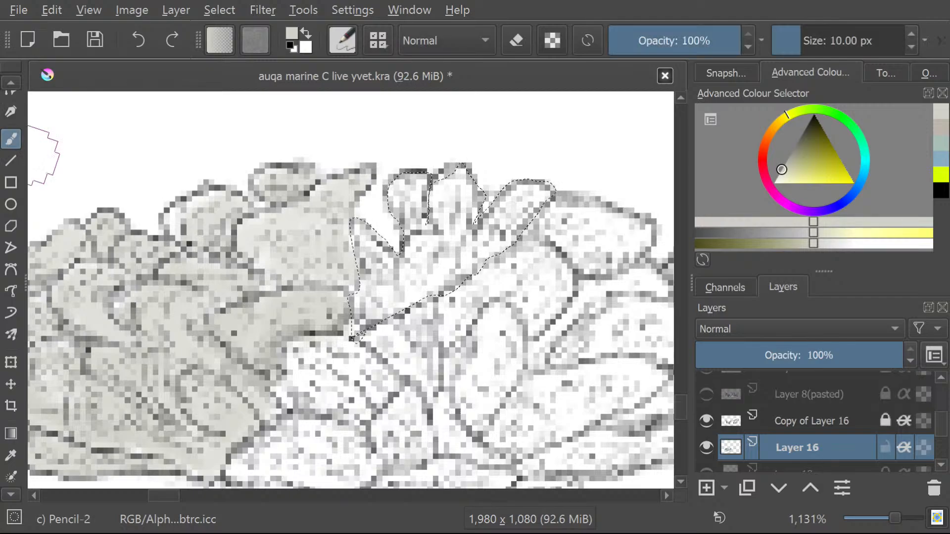
mouse_move(349, 335)
mouse_down()
mouse_move(402, 286)
mouse_move(370, 296)
mouse_move(375, 252)
mouse_move(360, 259)
mouse_move(345, 232)
mouse_move(433, 265)
mouse_up()
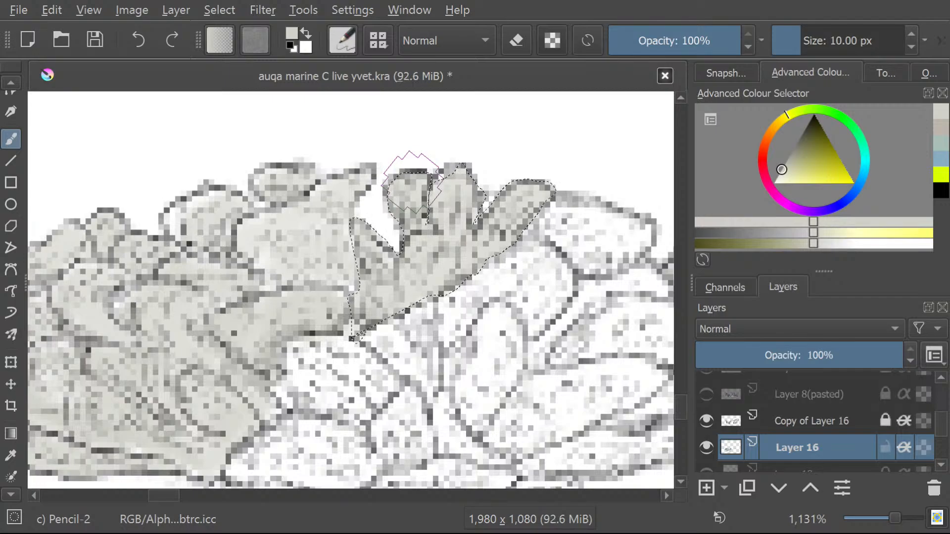
Draw a freehand selection around the rounded white lobe below and right of the painted curved one.
click(8, 495)
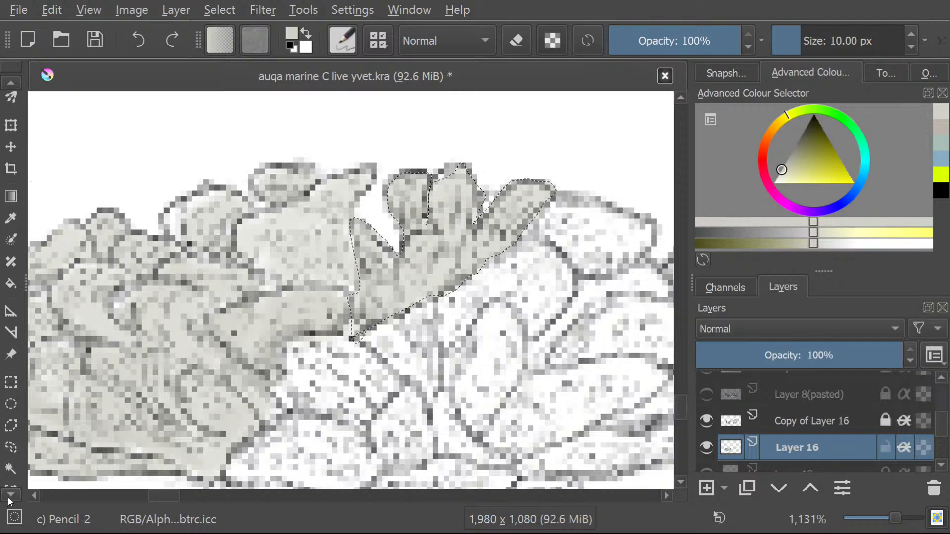
click(14, 428)
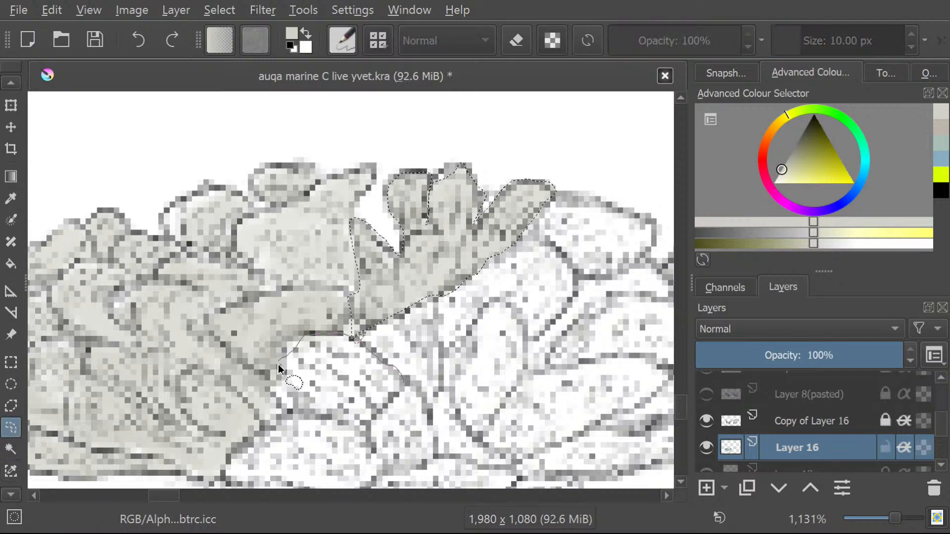
drag(393, 402, 401, 376)
click(7, 82)
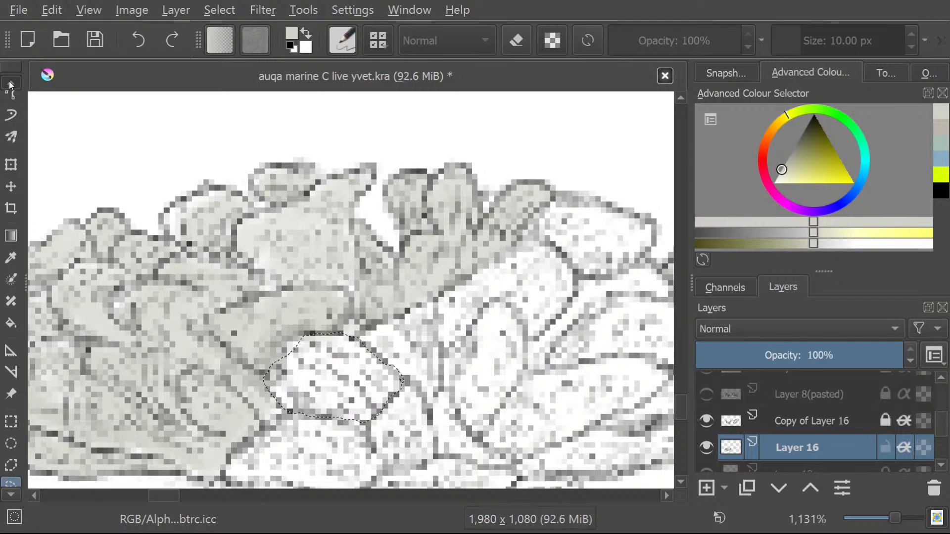
Paint the selected rounded lobe pale grey, covering the missed patch at its upper-left edge through a small freehand selection.
click(11, 138)
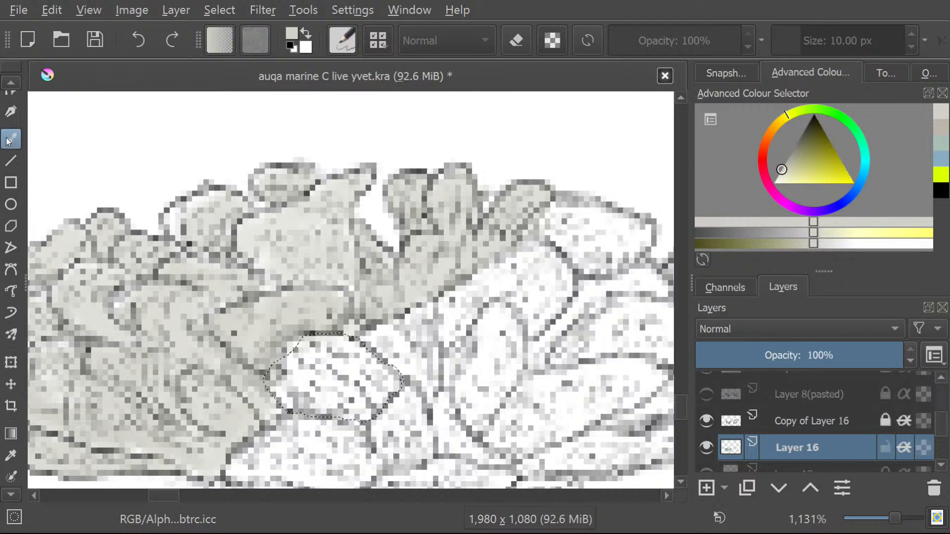
mouse_move(366, 388)
mouse_down()
mouse_move(375, 359)
mouse_move(314, 393)
mouse_move(339, 340)
mouse_move(295, 381)
mouse_move(316, 333)
mouse_move(262, 388)
mouse_move(278, 355)
mouse_move(238, 375)
mouse_up()
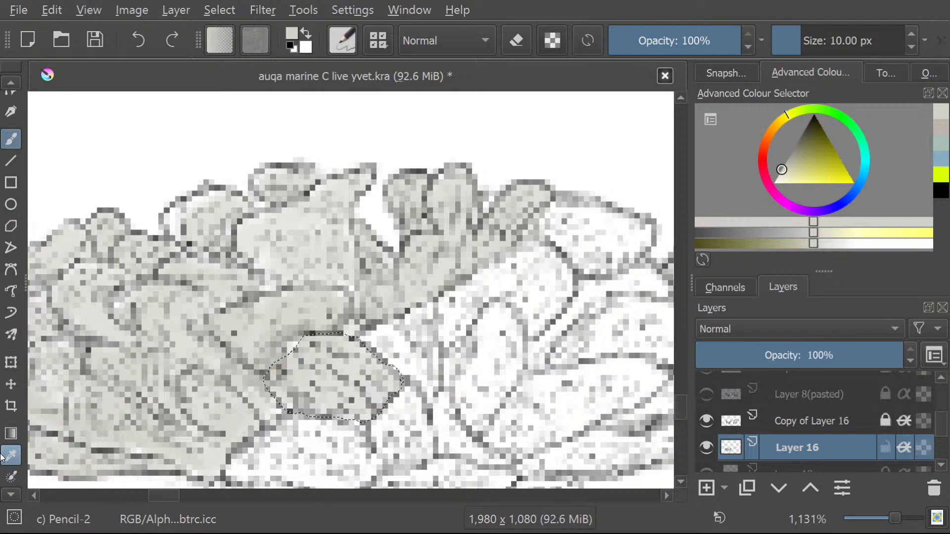
click(5, 496)
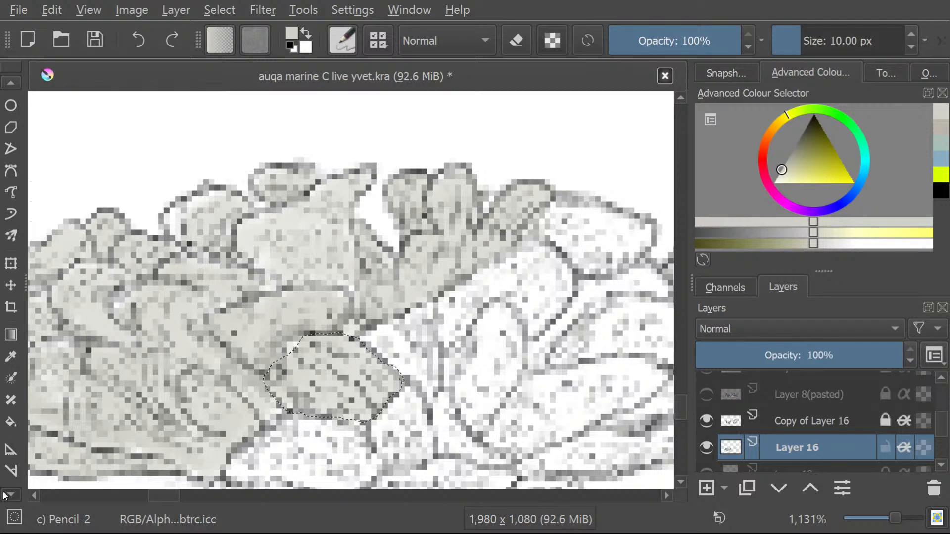
click(5, 496)
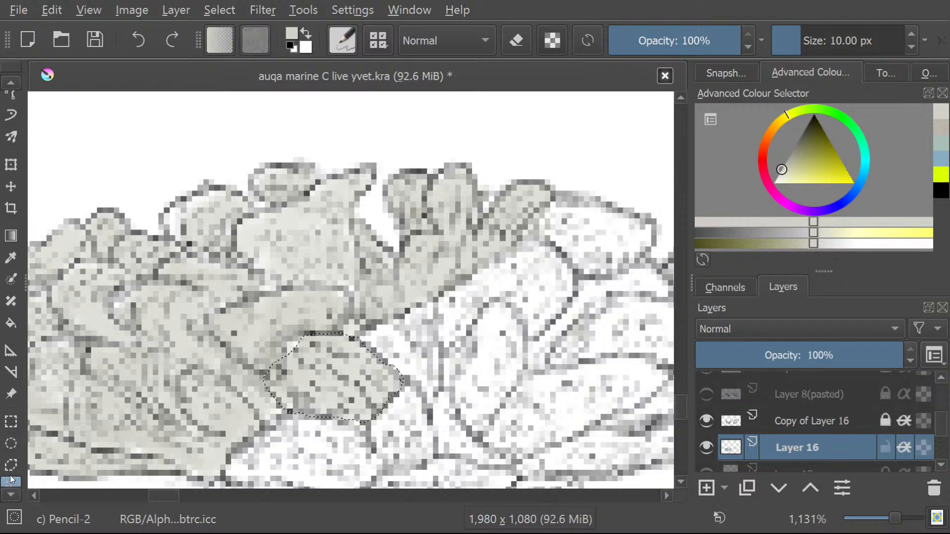
click(10, 480)
click(303, 363)
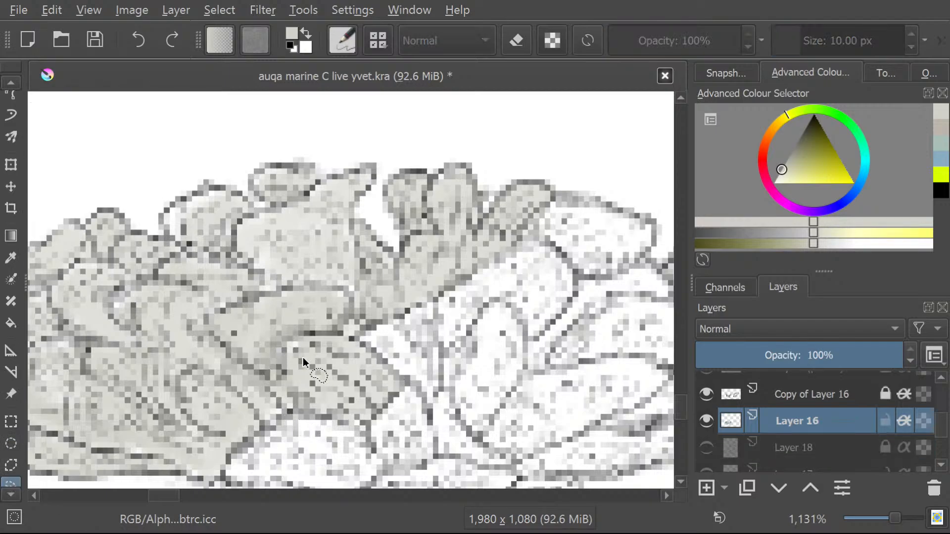
drag(270, 350, 270, 344)
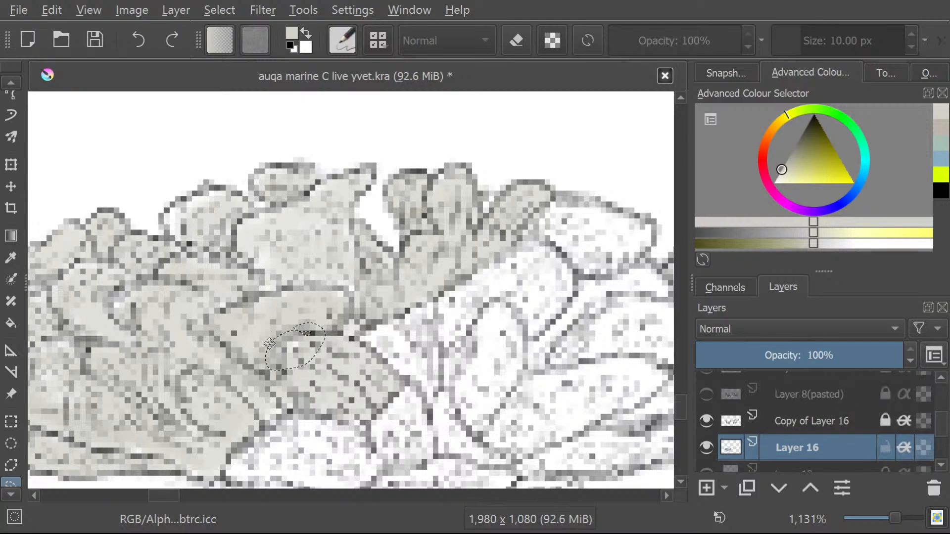
click(10, 82)
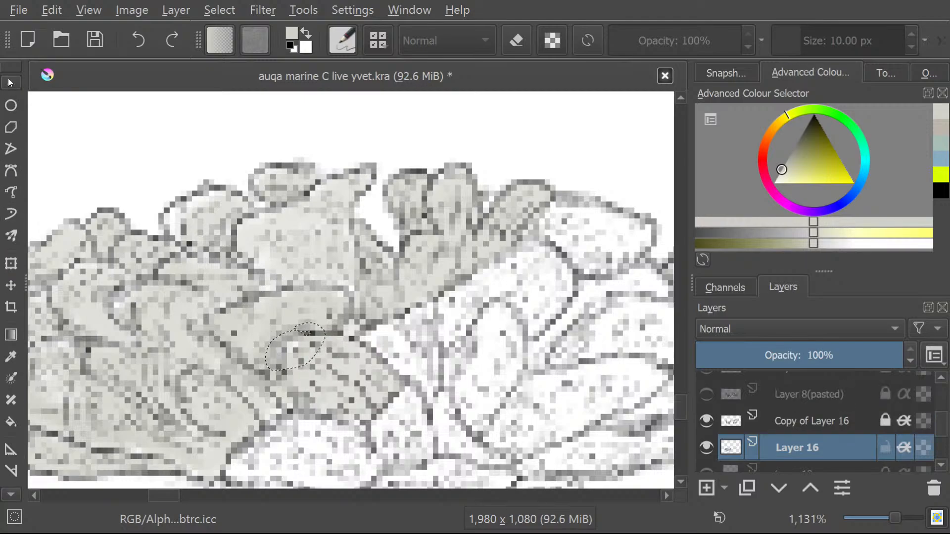
click(11, 158)
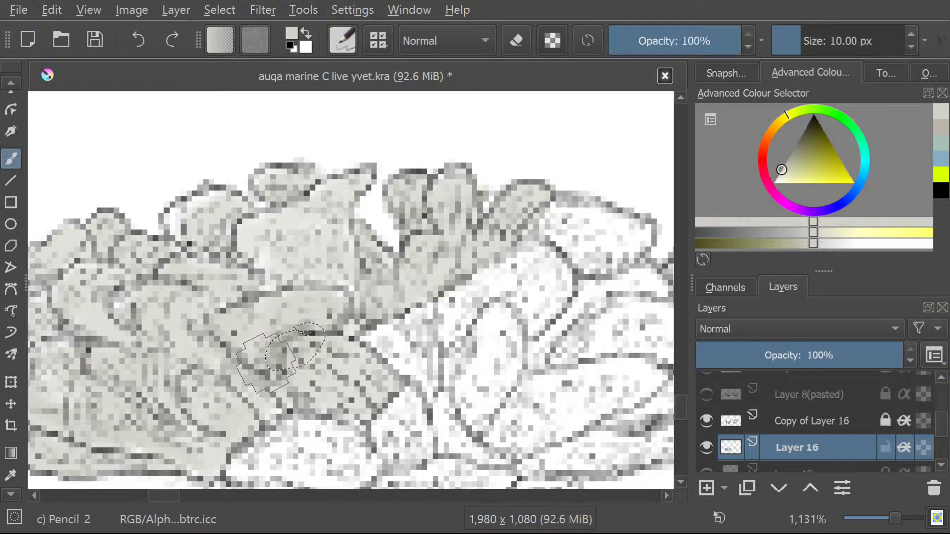
Draw a freehand selection around the long white lobe and its narrow wedge directly right of the painted rounded lobe.
drag(156, 497, 170, 501)
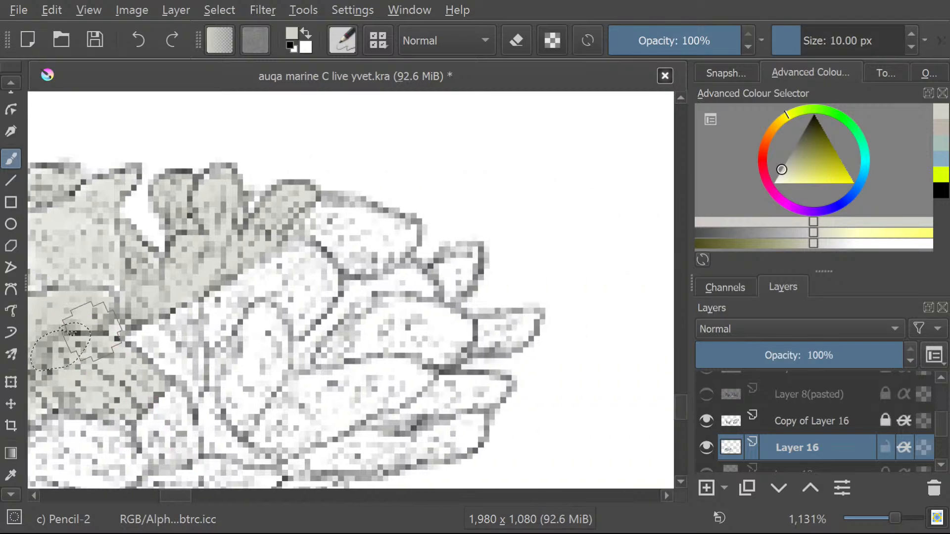
click(7, 495)
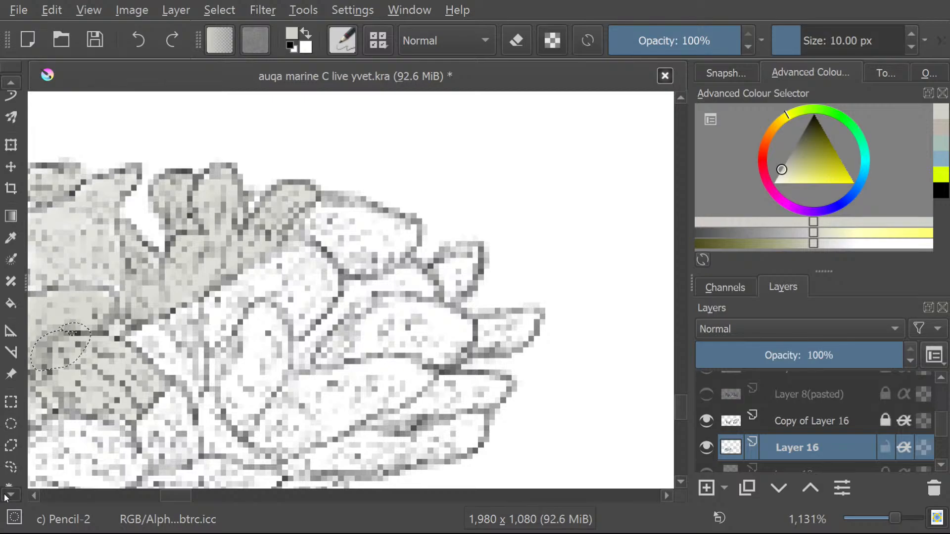
click(13, 447)
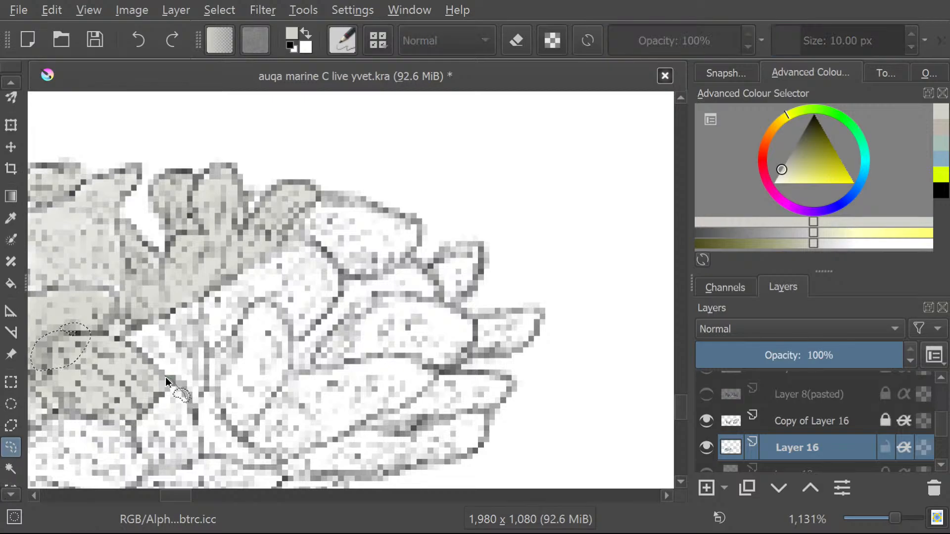
mouse_move(132, 338)
mouse_down()
mouse_move(175, 321)
mouse_move(271, 254)
mouse_move(319, 259)
mouse_up()
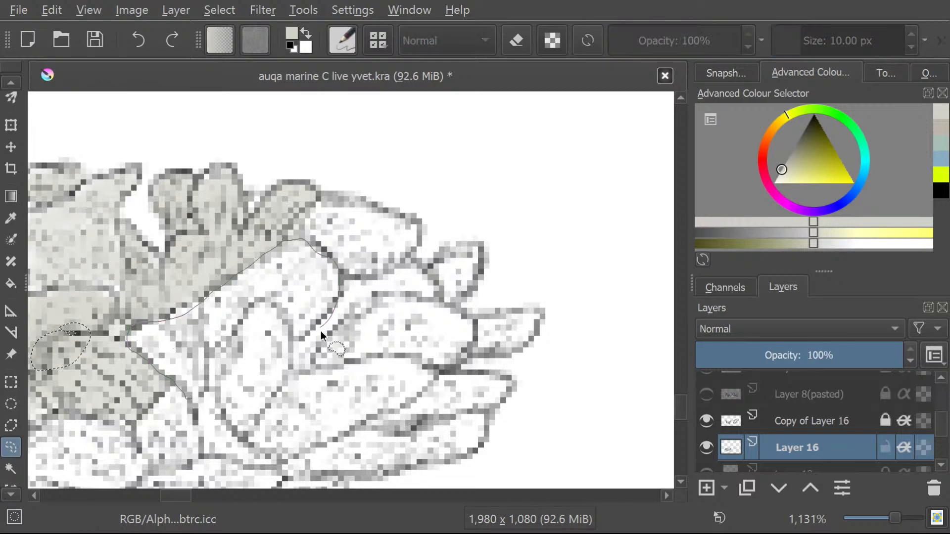
mouse_move(276, 304)
mouse_down()
mouse_move(214, 410)
mouse_move(174, 377)
mouse_up()
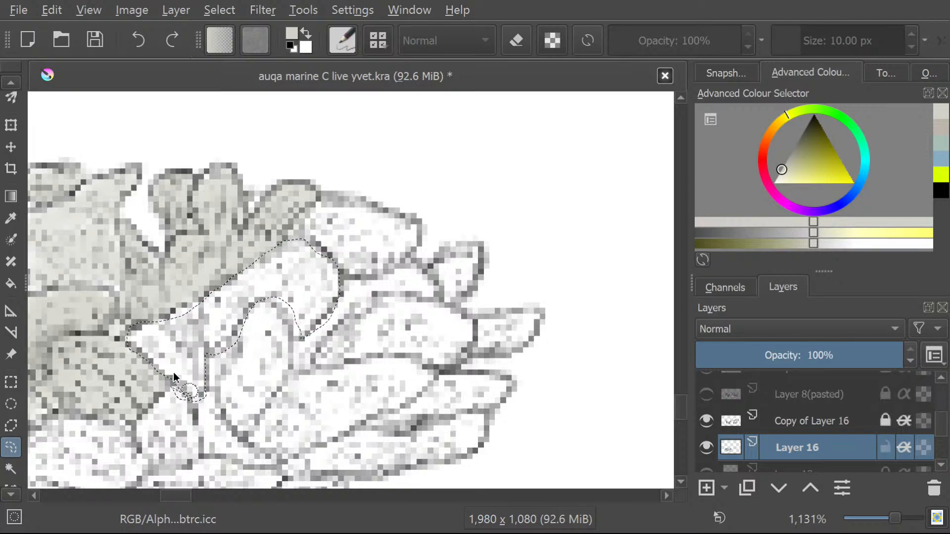
Brush the selected long lobe and wedge pale grey with the Freehand Brush.
click(10, 84)
click(7, 84)
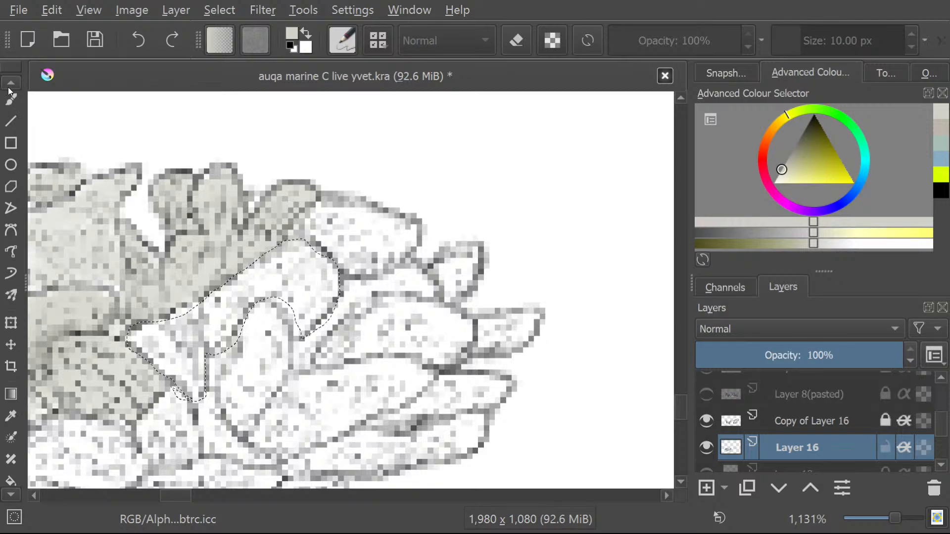
click(13, 125)
mouse_move(321, 304)
mouse_down()
mouse_move(336, 312)
mouse_move(303, 260)
mouse_move(291, 211)
mouse_move(283, 242)
mouse_move(297, 307)
mouse_move(232, 307)
mouse_move(193, 366)
mouse_move(177, 323)
mouse_move(140, 325)
mouse_move(181, 335)
mouse_move(199, 315)
mouse_up()
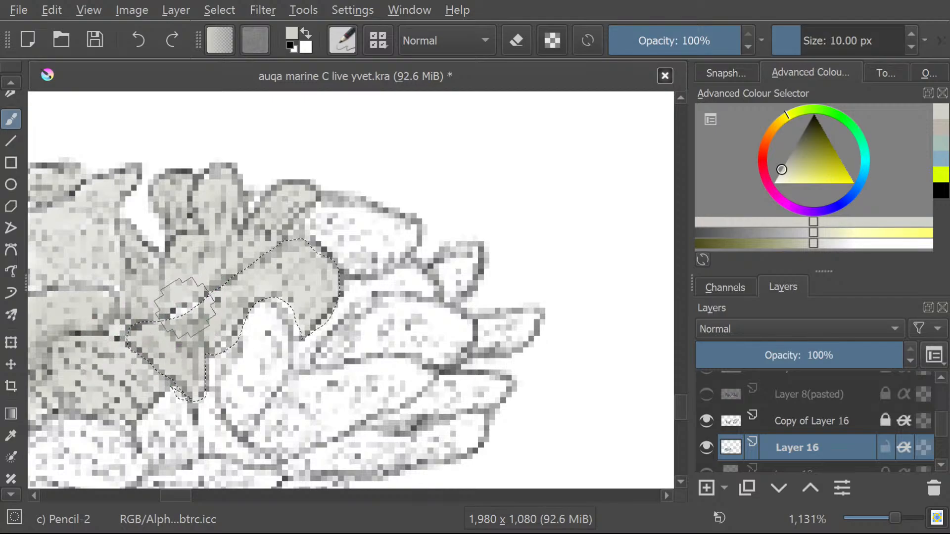
Draw a freehand selection around the large group of overlapping white lobes below and right of the painted long lobe.
click(9, 494)
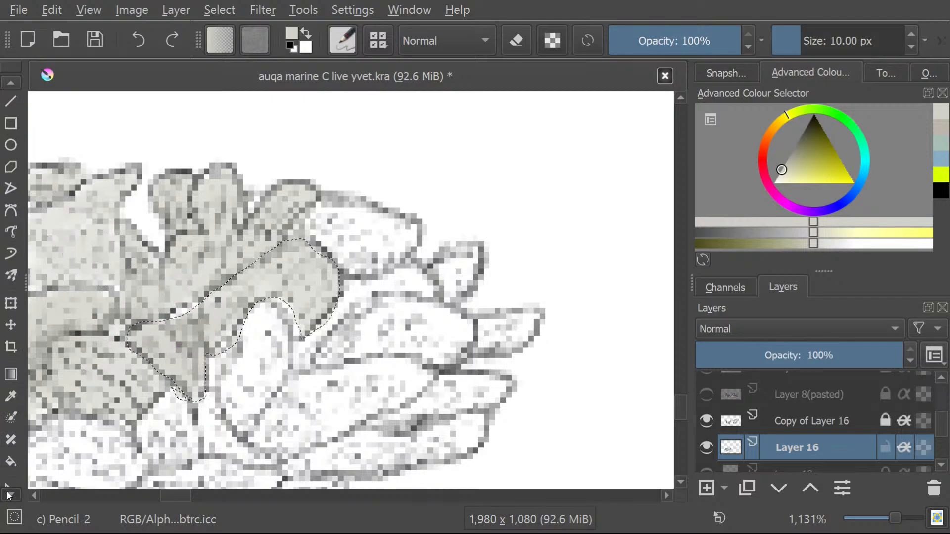
click(10, 494)
click(9, 494)
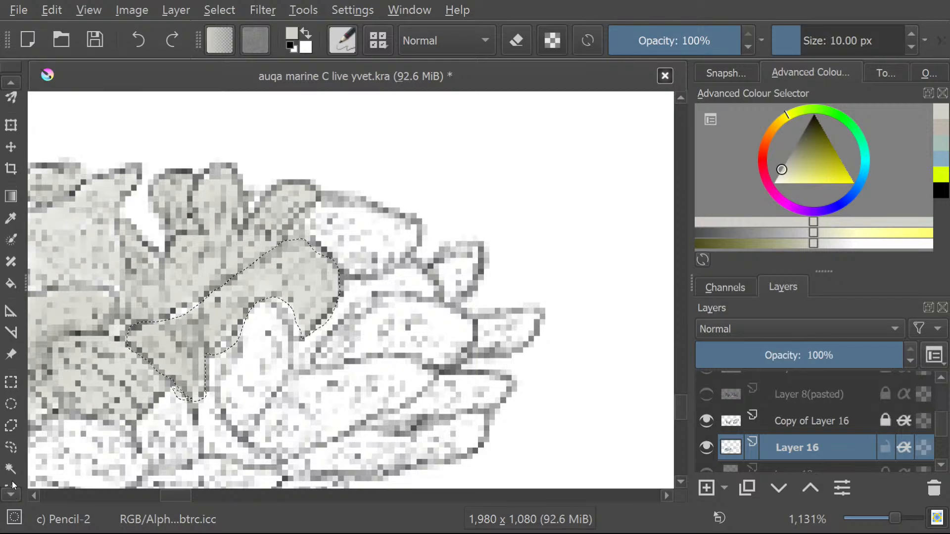
click(12, 448)
click(210, 444)
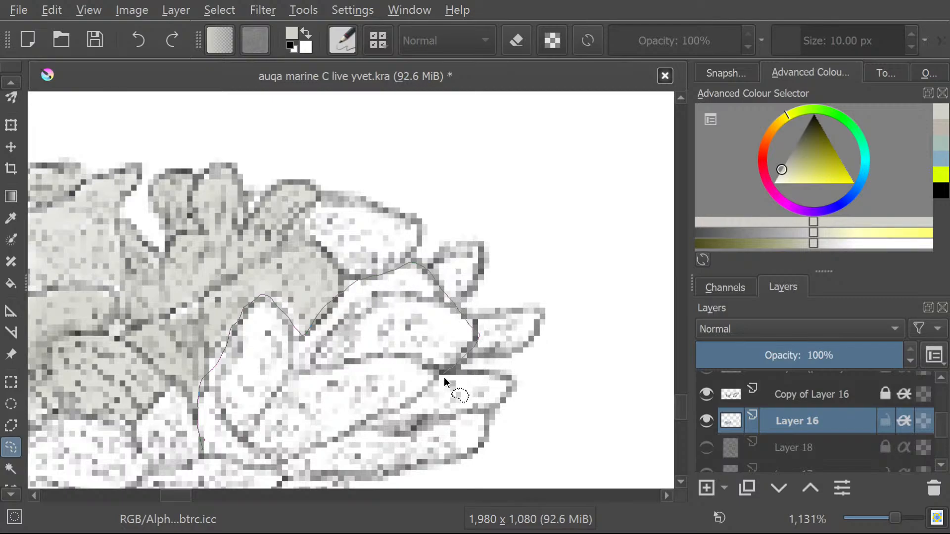
drag(255, 484, 200, 445)
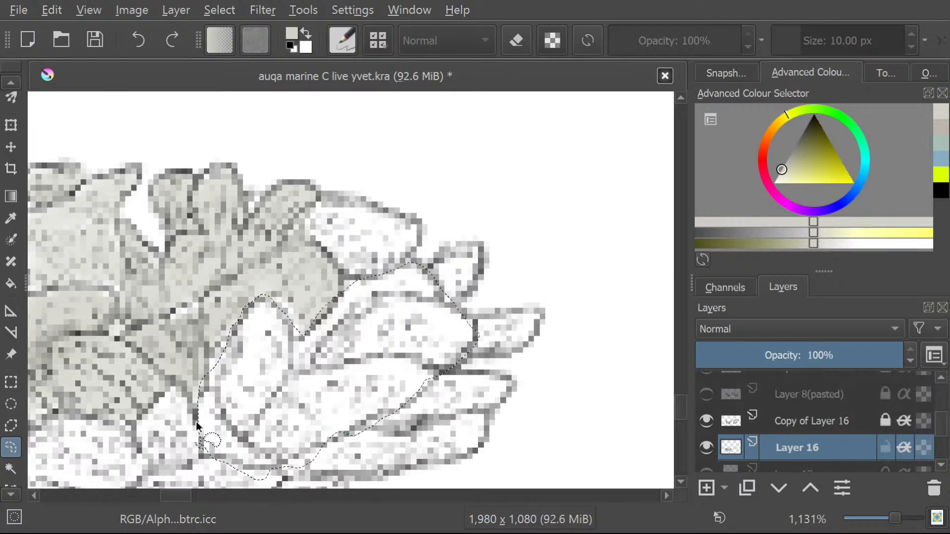
Fill the selected group of overlapping lobes with pale grey using the Freehand Brush.
click(11, 82)
scroll(6, 119, up, 10)
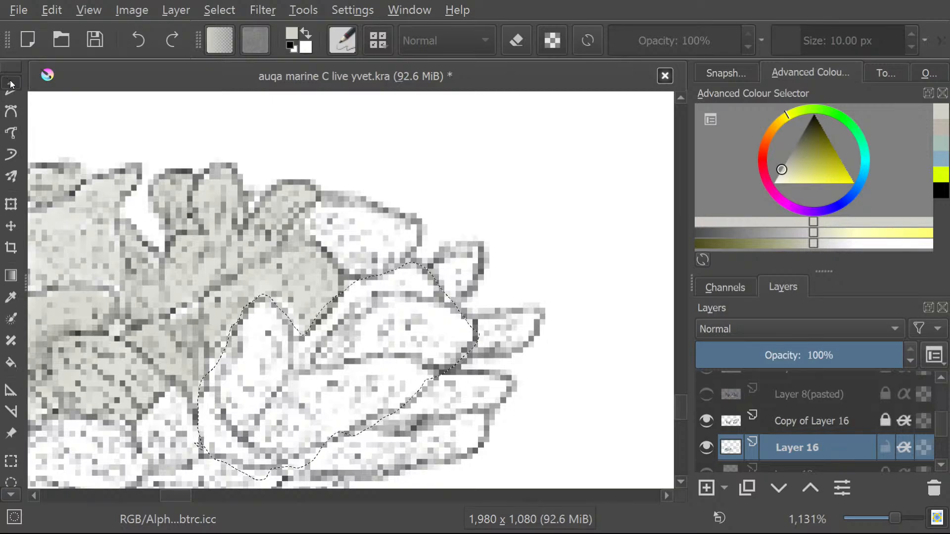
click(11, 139)
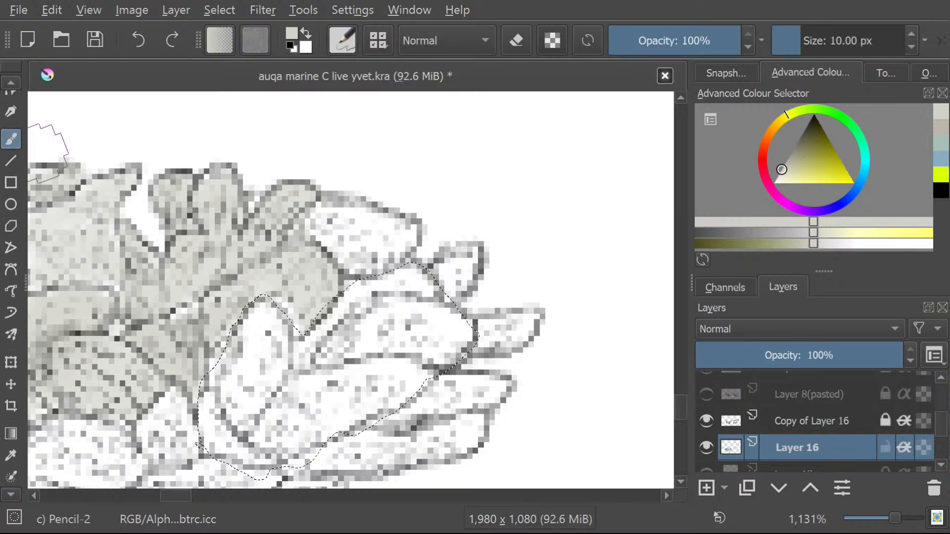
mouse_move(243, 425)
mouse_down()
mouse_move(236, 360)
mouse_move(251, 325)
mouse_move(246, 305)
mouse_move(335, 335)
mouse_move(415, 303)
mouse_move(401, 344)
mouse_move(417, 361)
mouse_move(383, 382)
mouse_move(401, 382)
mouse_move(353, 430)
mouse_move(275, 422)
mouse_up()
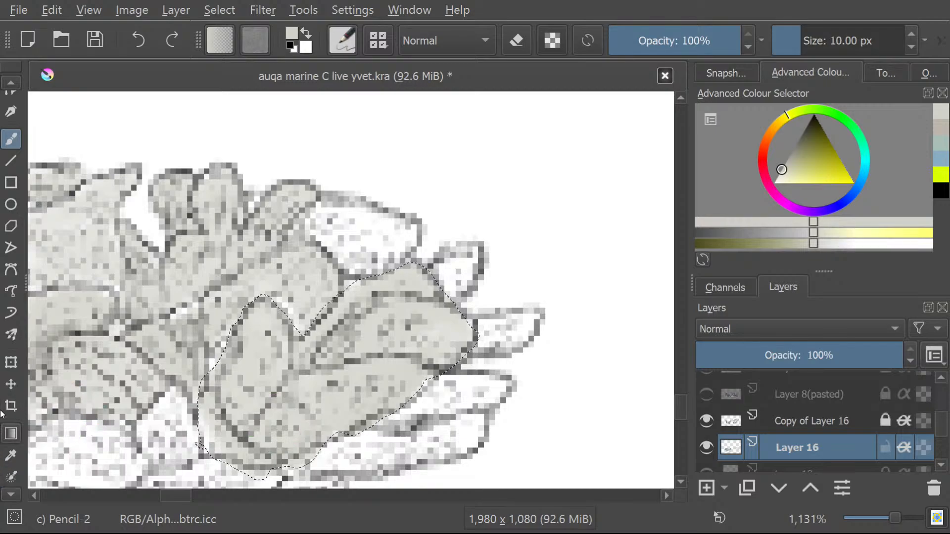
Draw a close-fitting freehand selection around the broad white lobe on the coral's upper-right edge.
scroll(6, 497, down, 3)
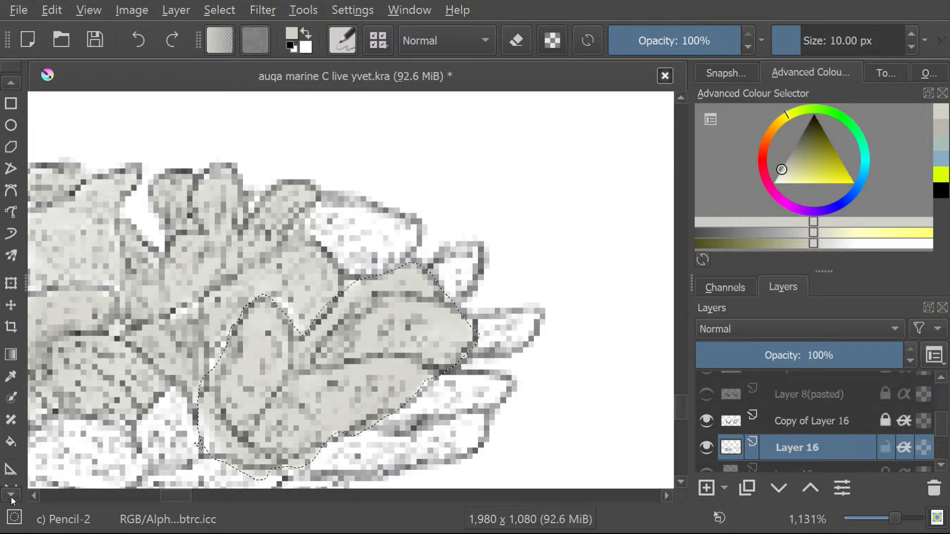
scroll(11, 497, down, 6)
click(11, 448)
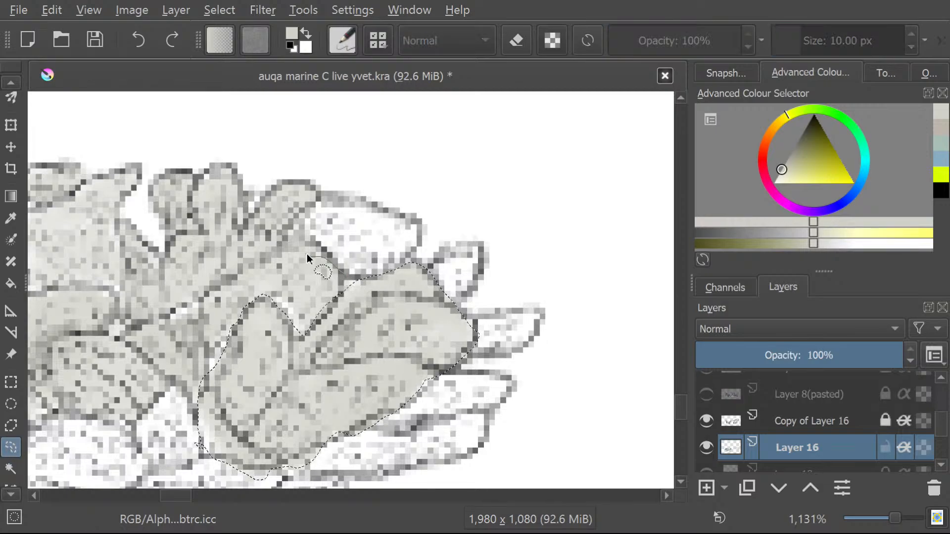
mouse_move(328, 194)
mouse_down()
mouse_move(434, 240)
mouse_move(324, 256)
mouse_up()
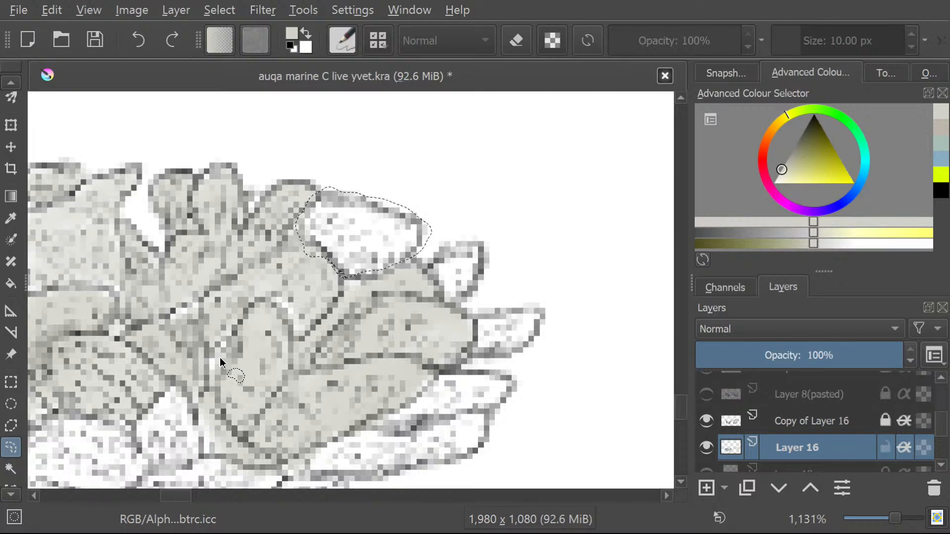
click(233, 329)
click(345, 272)
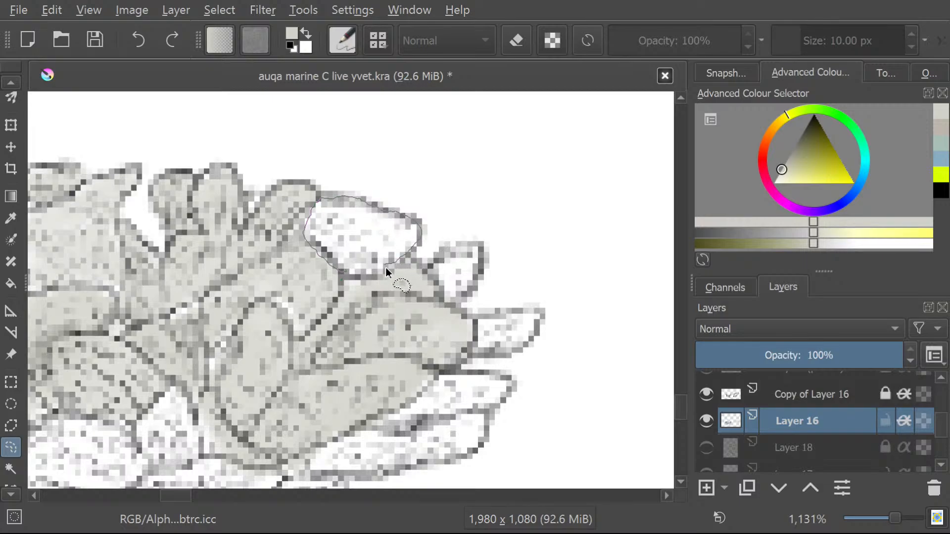
drag(341, 277, 341, 275)
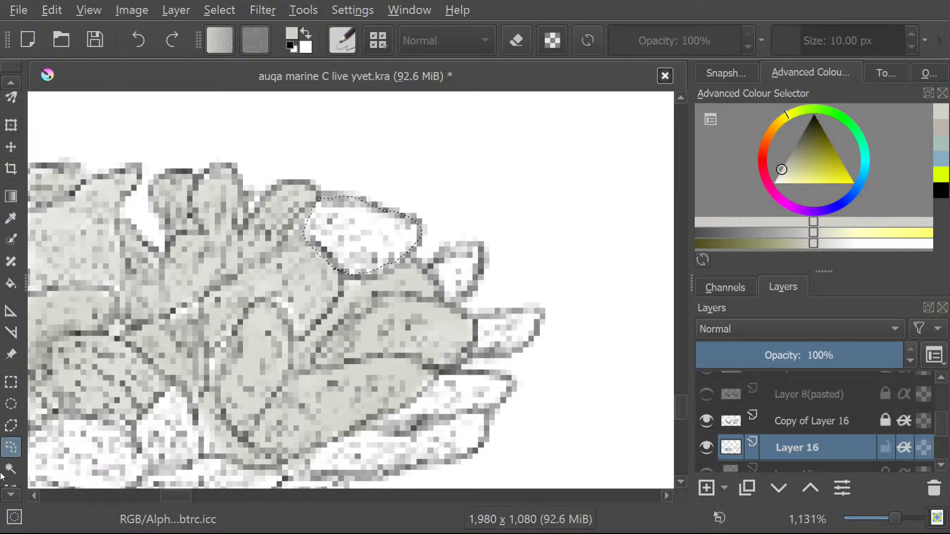
Brush the selected broad upper-right lobe pale grey.
click(12, 83)
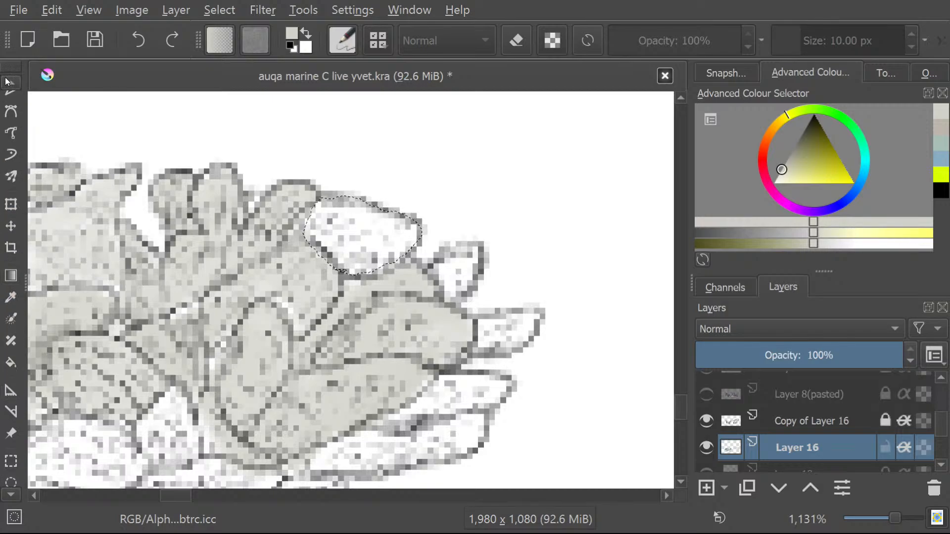
click(10, 157)
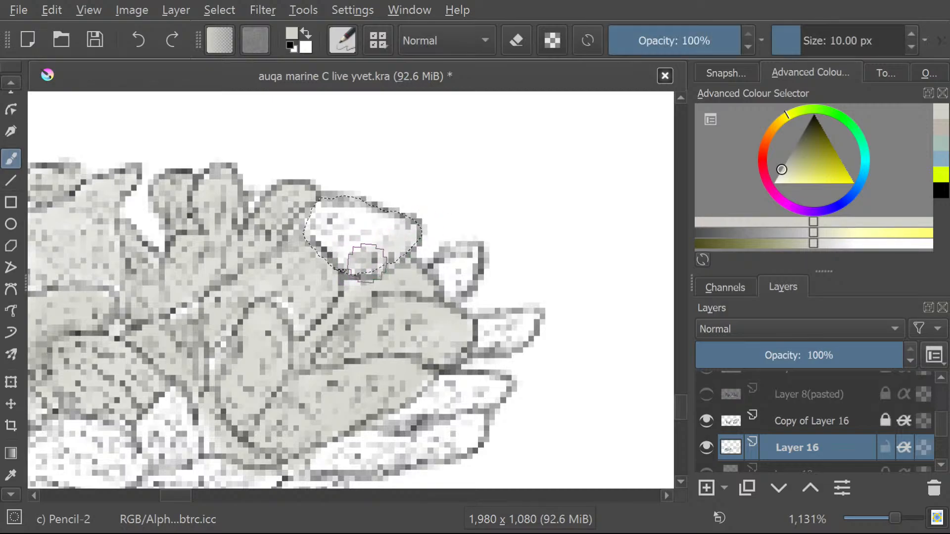
mouse_move(370, 250)
mouse_down()
mouse_move(343, 240)
mouse_move(367, 213)
mouse_move(309, 224)
mouse_move(334, 211)
mouse_move(307, 229)
mouse_move(353, 271)
mouse_up()
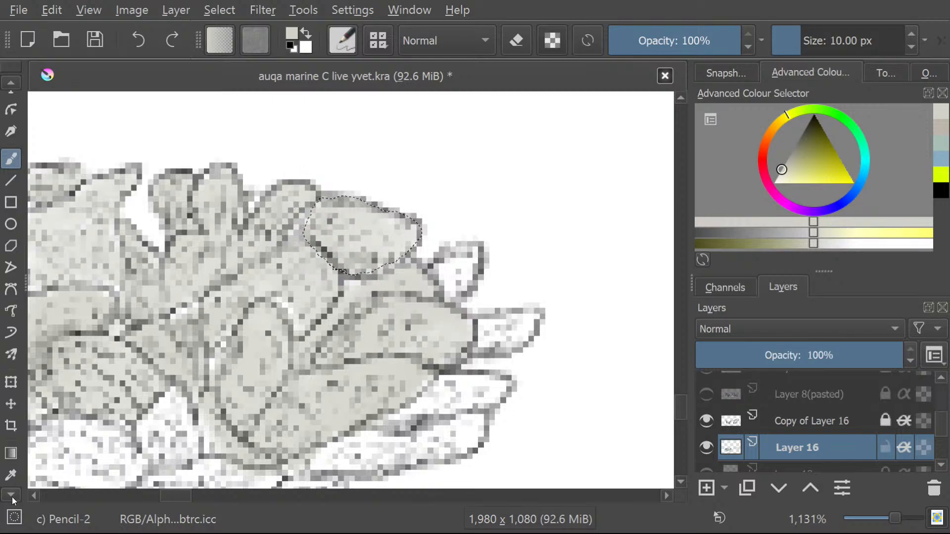
Select the small pointed lobe just right of the broad upper lobe freehand and brush it pale grey.
scroll(13, 497, down, 9)
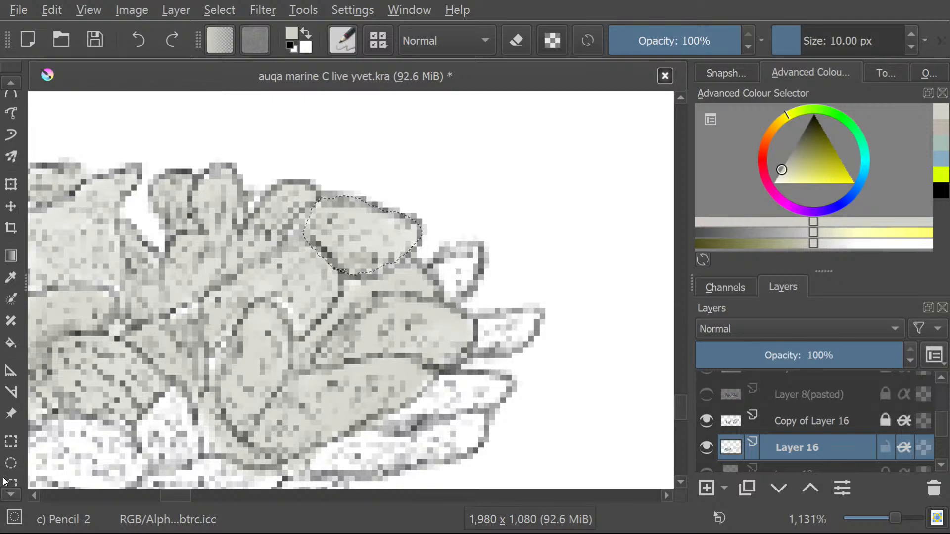
scroll(5, 480, down, 2)
click(7, 467)
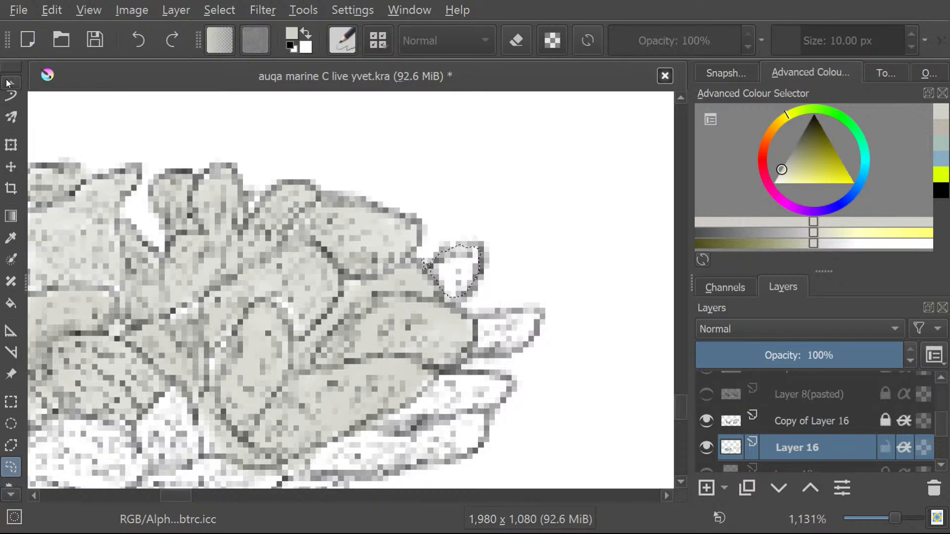
scroll(7, 84, up, 10)
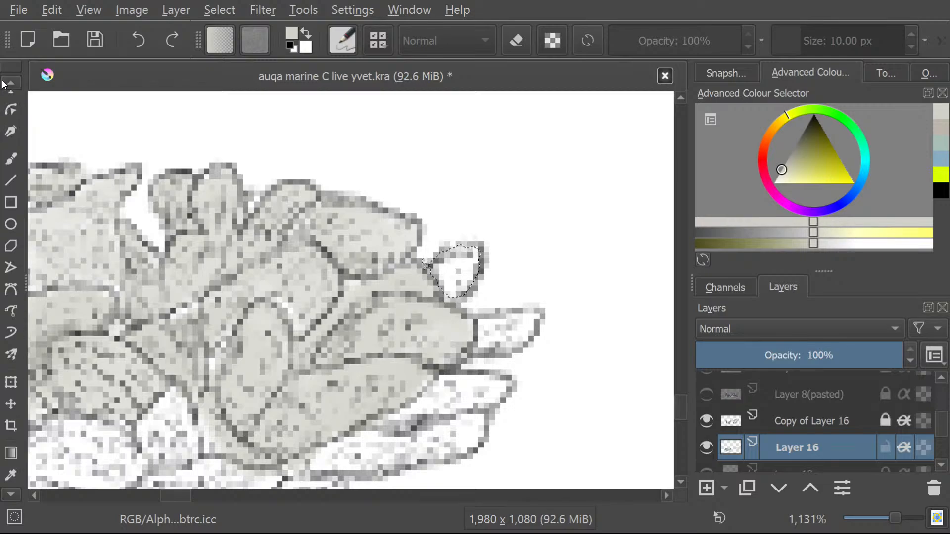
click(11, 159)
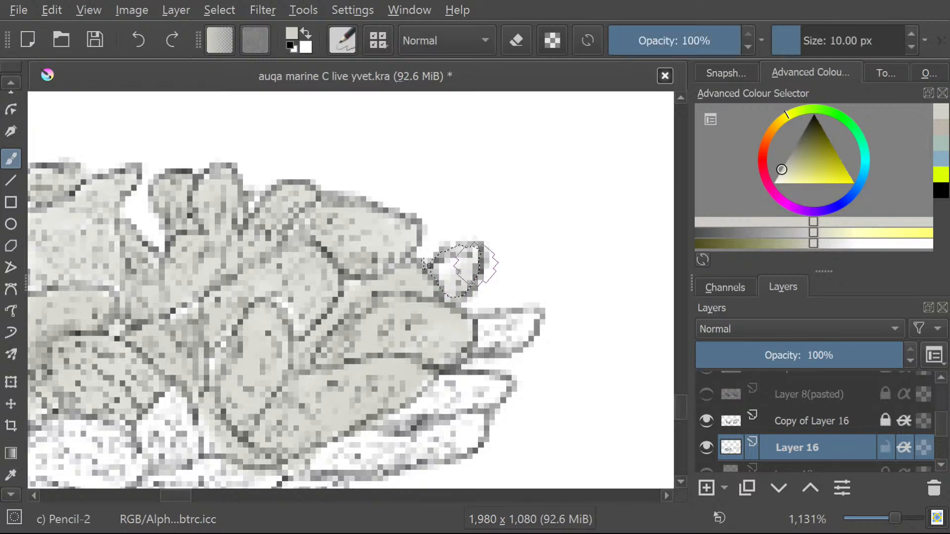
mouse_move(475, 263)
mouse_down()
mouse_move(458, 272)
mouse_move(462, 256)
mouse_up()
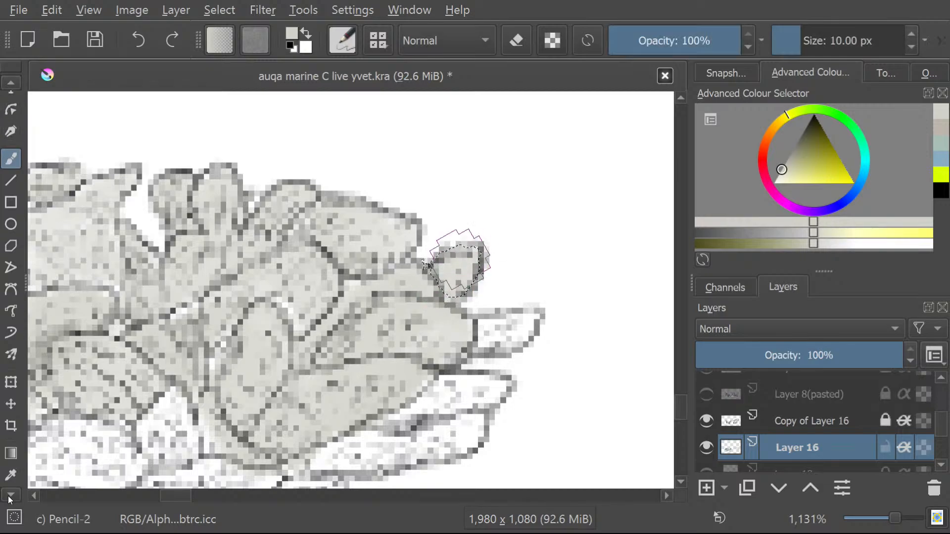
Draw a freehand selection around the short white pointed lobe projecting from the coral's right edge.
scroll(9, 497, down, 10)
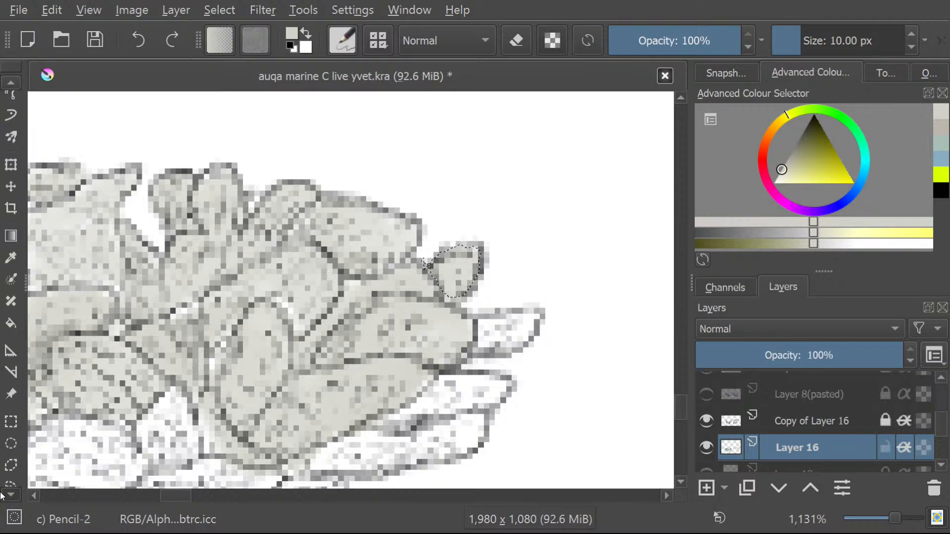
scroll(2, 495, down, 3)
click(11, 426)
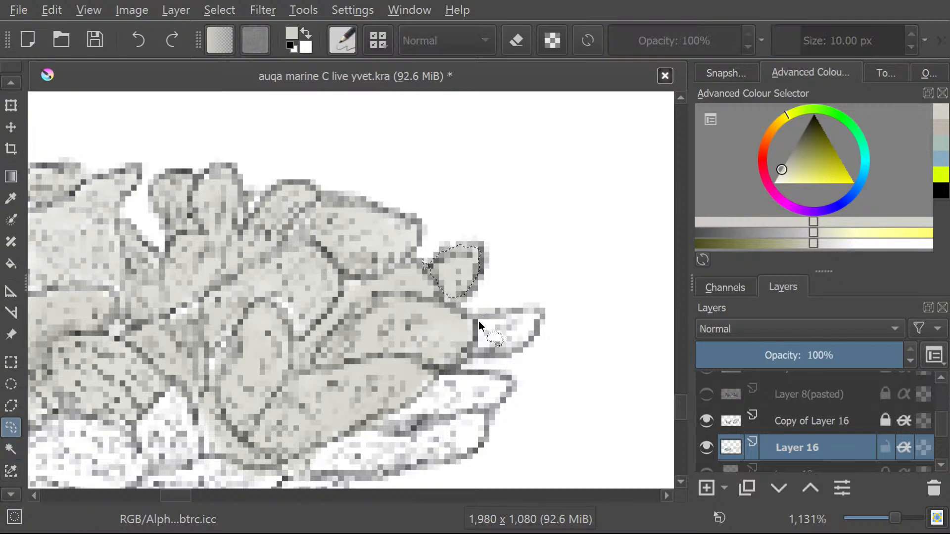
drag(474, 317, 521, 314)
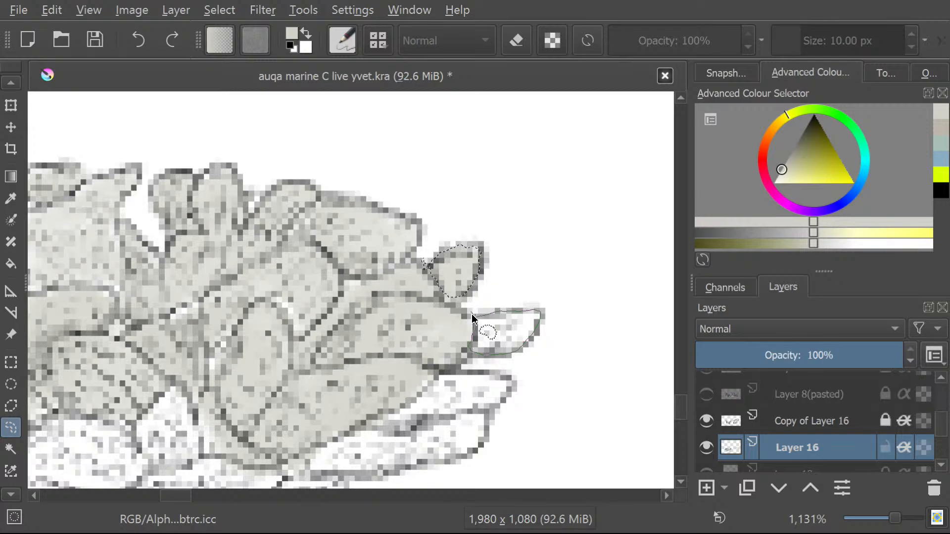
Brush the selected short pointed lobe on the coral's right edge pale grey with the Freehand Brush.
click(8, 80)
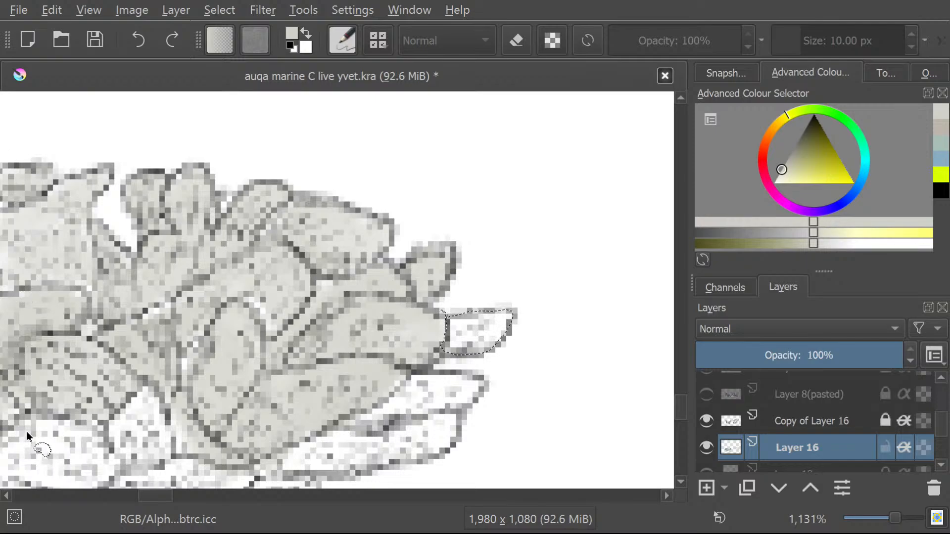
double_click(11, 62)
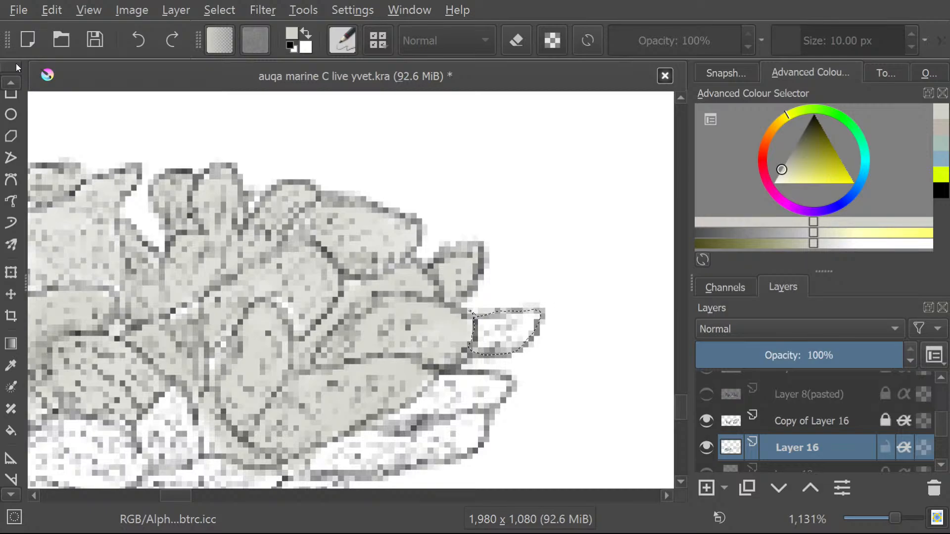
click(6, 83)
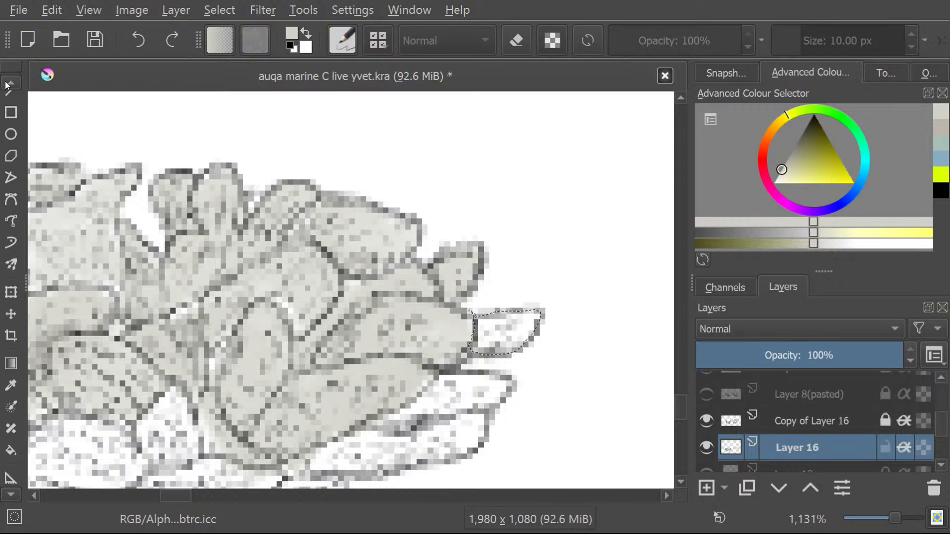
click(5, 83)
click(6, 84)
click(12, 107)
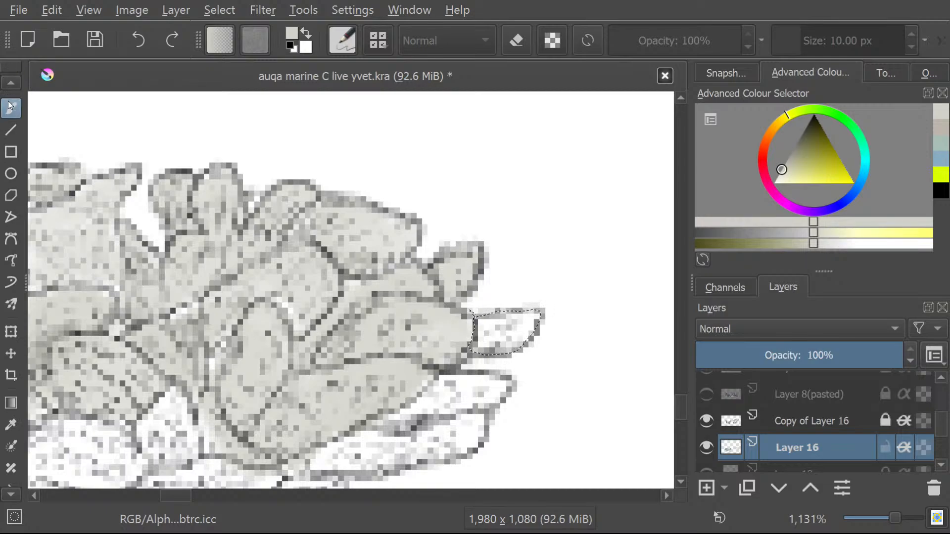
mouse_move(490, 327)
mouse_down()
mouse_move(532, 320)
mouse_move(502, 343)
mouse_move(524, 322)
mouse_move(481, 332)
mouse_move(497, 334)
mouse_move(512, 323)
mouse_up()
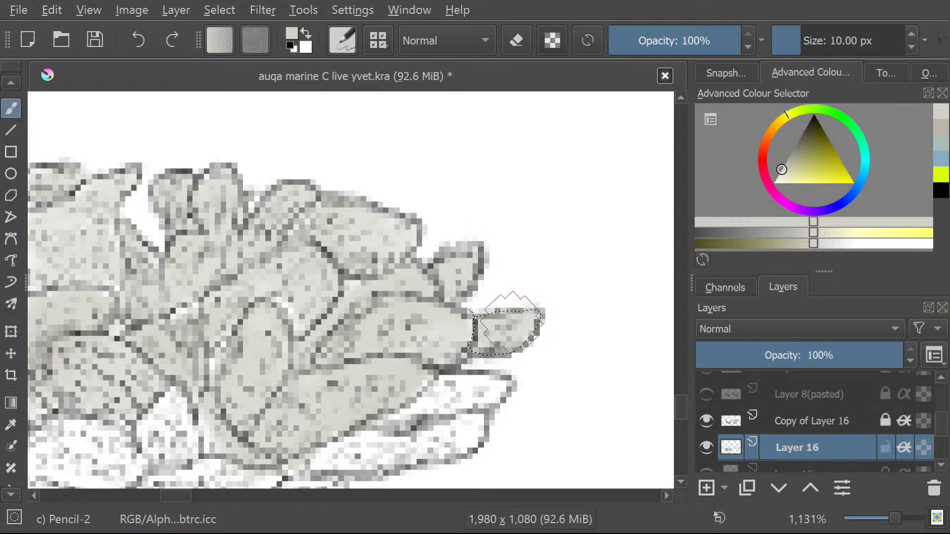
Select the narrow white lobe directly below the short pointed one with a close-fitting freehand outline.
click(6, 495)
click(6, 495)
click(6, 495)
click(6, 495)
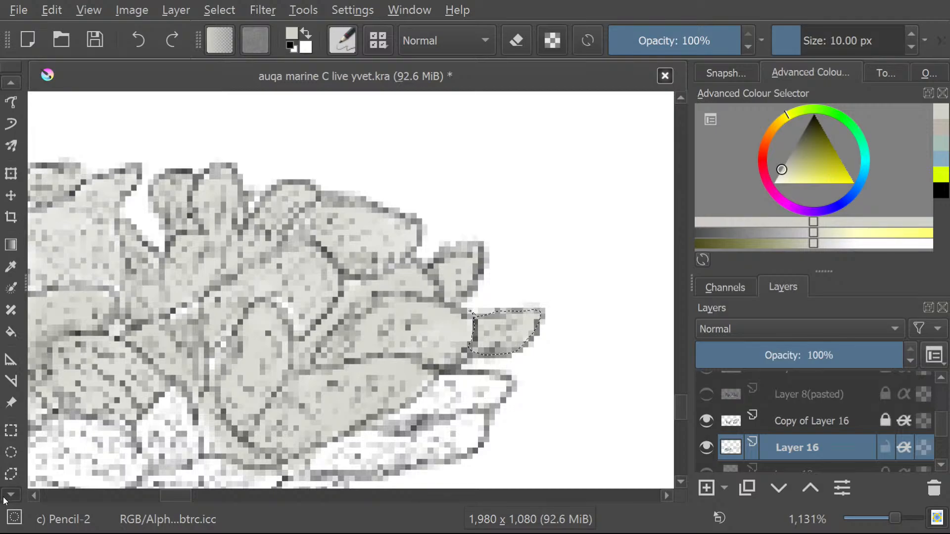
click(6, 495)
click(6, 494)
click(6, 495)
click(11, 435)
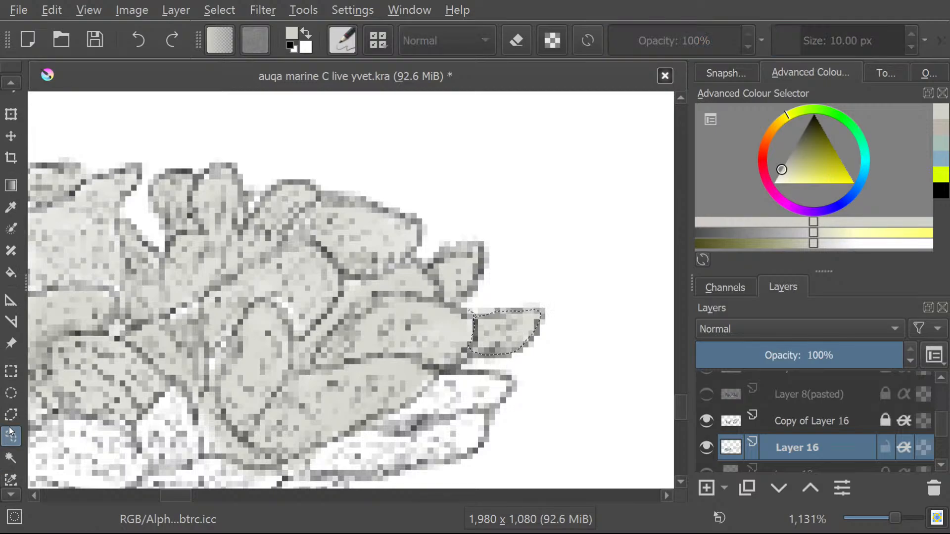
mouse_move(364, 425)
mouse_down()
mouse_move(408, 438)
mouse_move(506, 408)
mouse_move(502, 380)
mouse_up()
drag(438, 384, 362, 425)
Fill the selected narrow lobe with pale grey using the Freehand Brush.
click(6, 81)
click(6, 81)
click(6, 82)
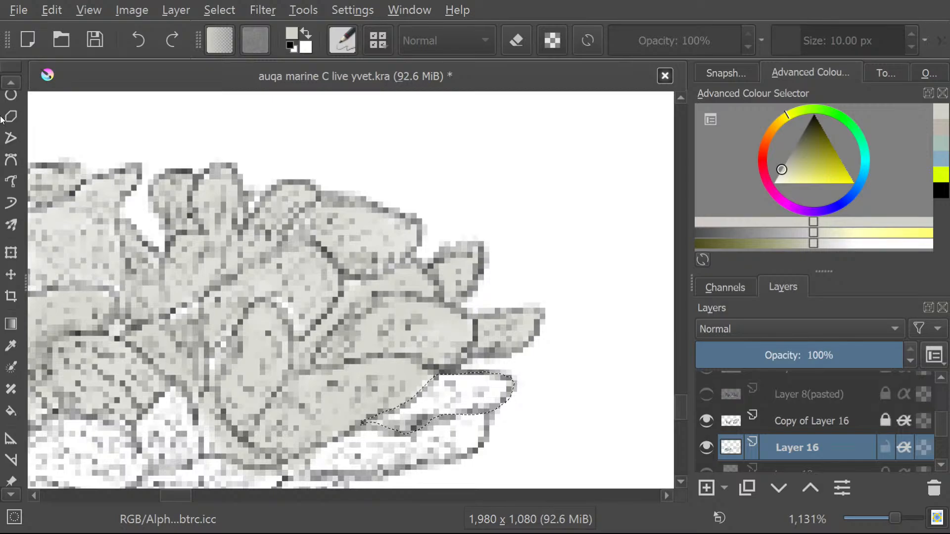
click(7, 82)
click(7, 82)
click(7, 82)
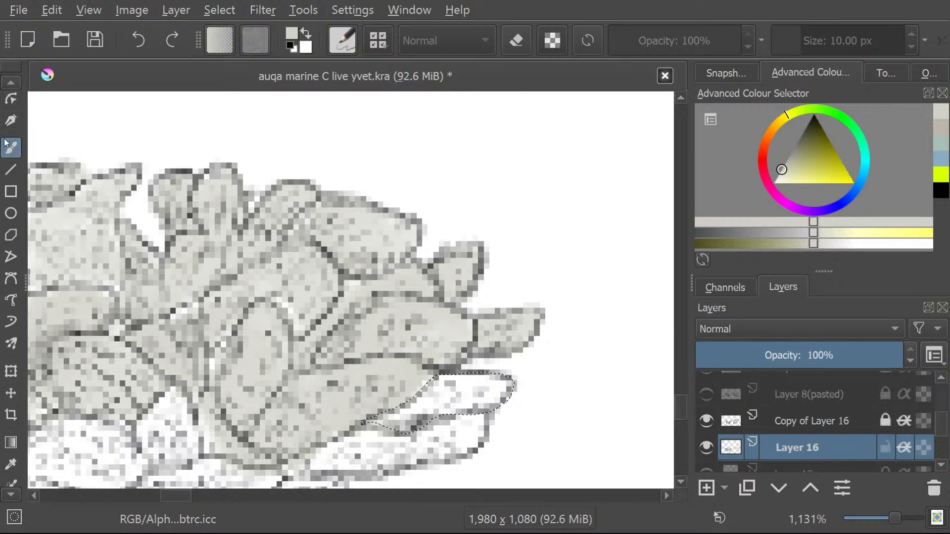
click(11, 148)
mouse_move(398, 407)
mouse_down()
mouse_move(455, 401)
mouse_move(421, 414)
mouse_move(494, 391)
mouse_move(414, 404)
mouse_move(436, 391)
mouse_up()
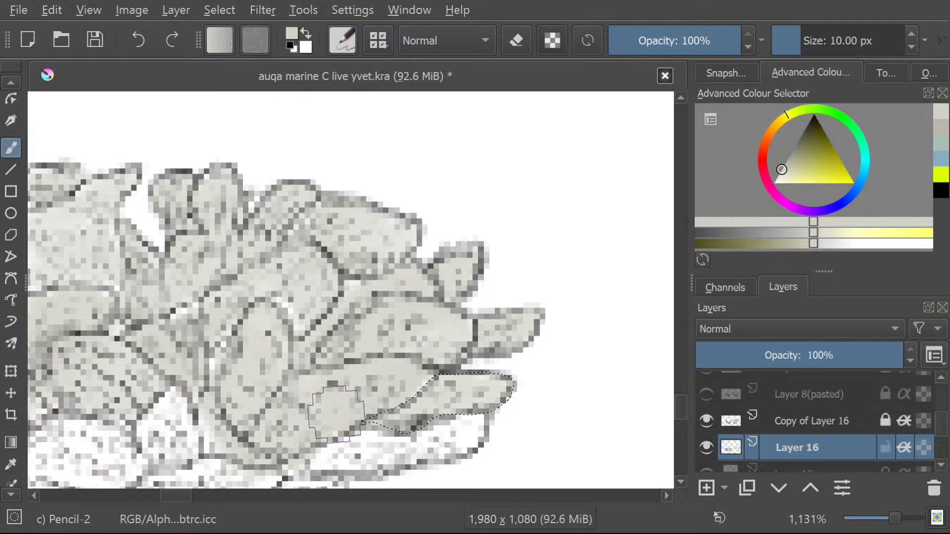
Draw a freehand selection around the long white lobe along the lower-right edge of the coral.
click(11, 495)
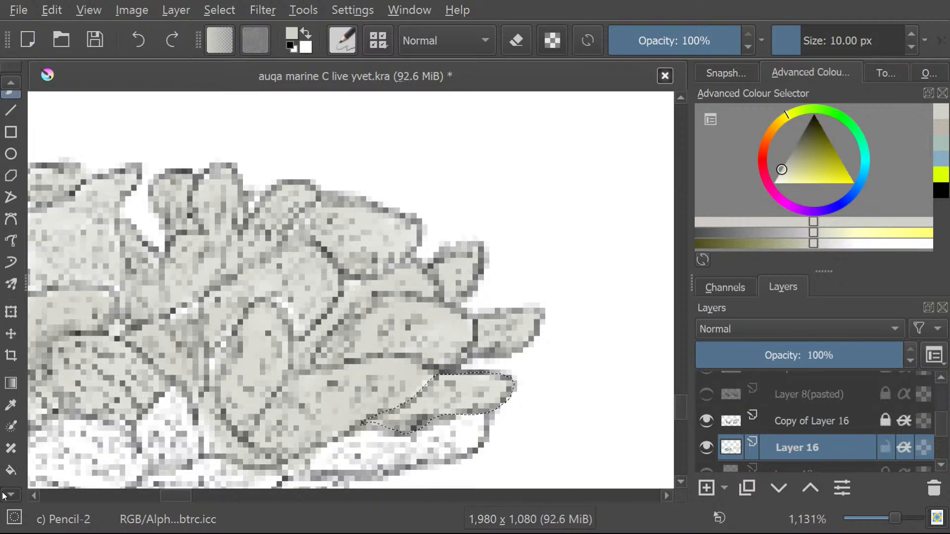
click(4, 82)
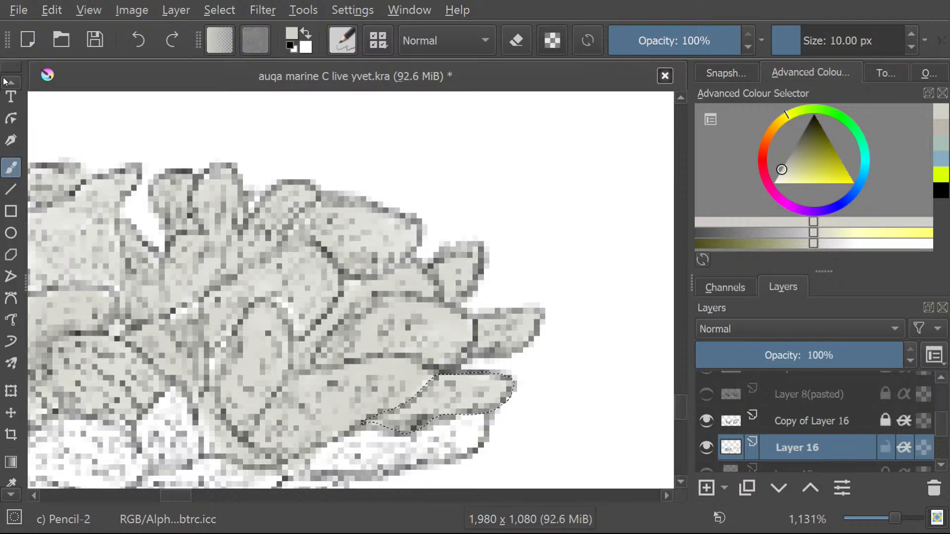
click(9, 495)
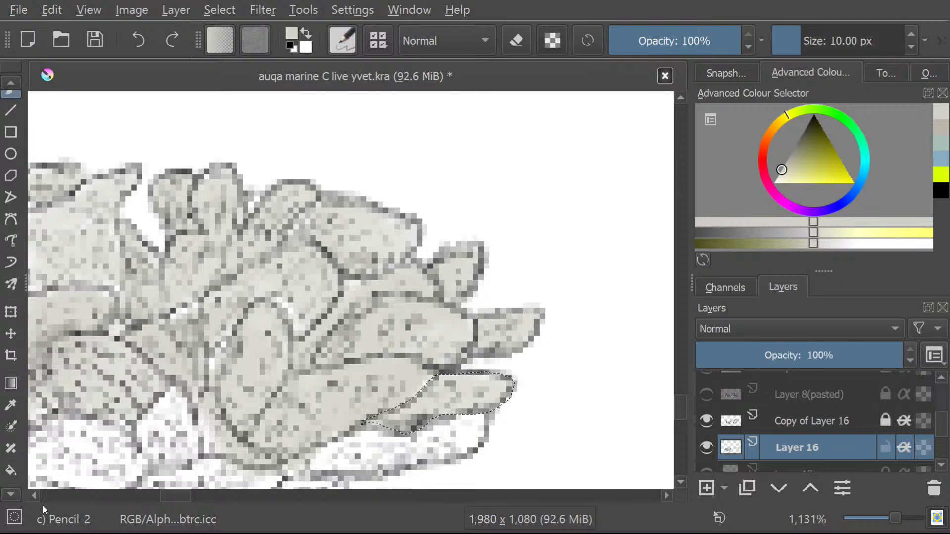
drag(679, 407, 681, 415)
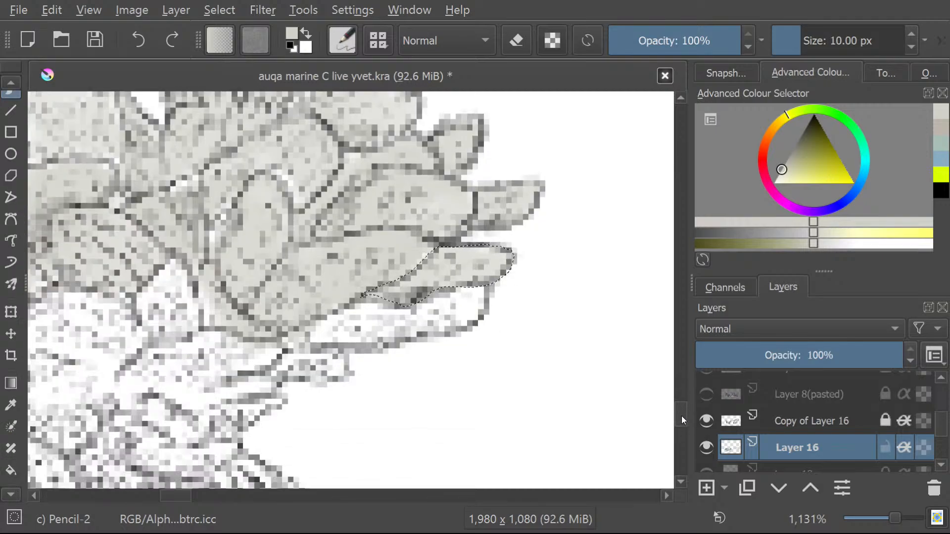
click(10, 82)
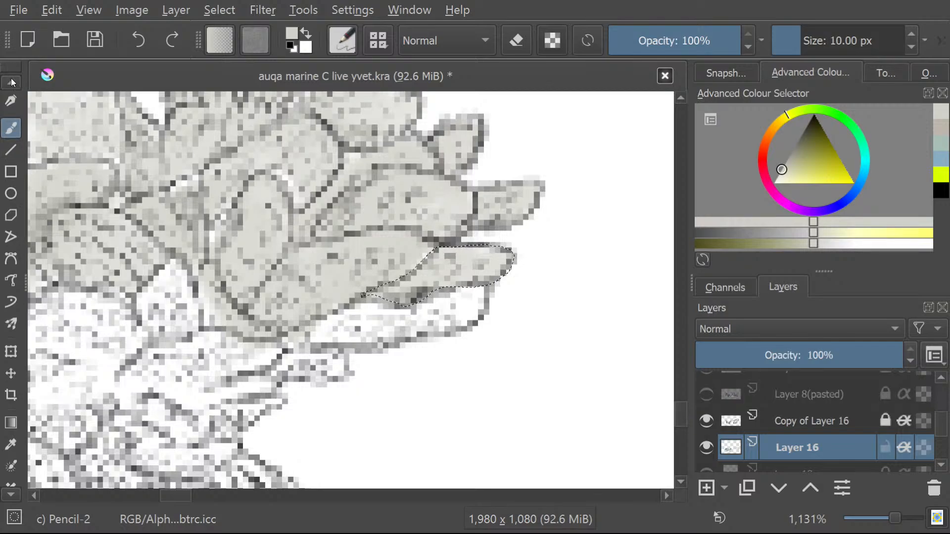
click(10, 83)
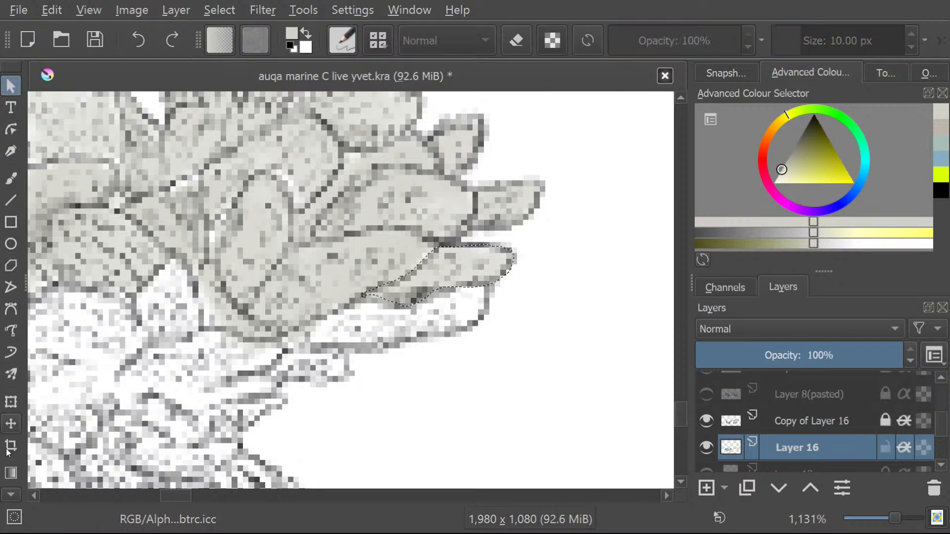
click(11, 491)
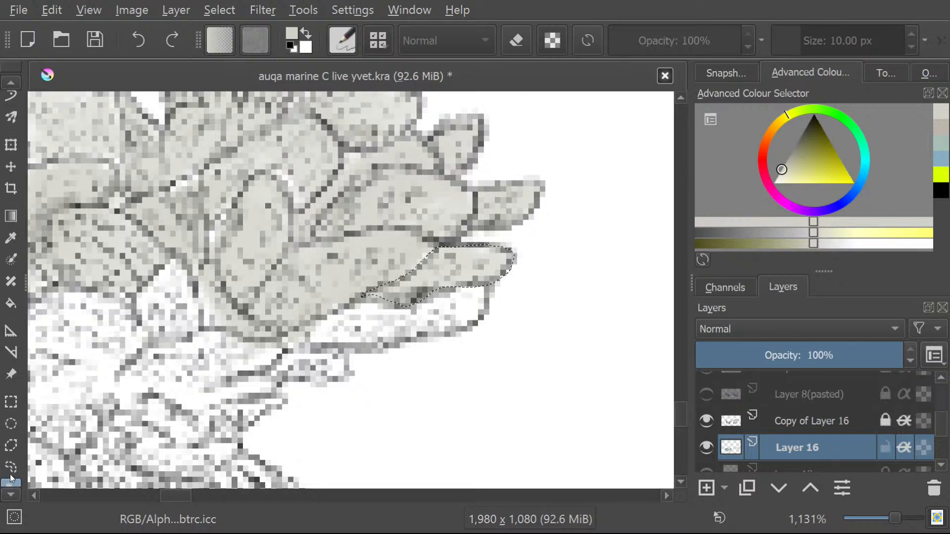
click(12, 467)
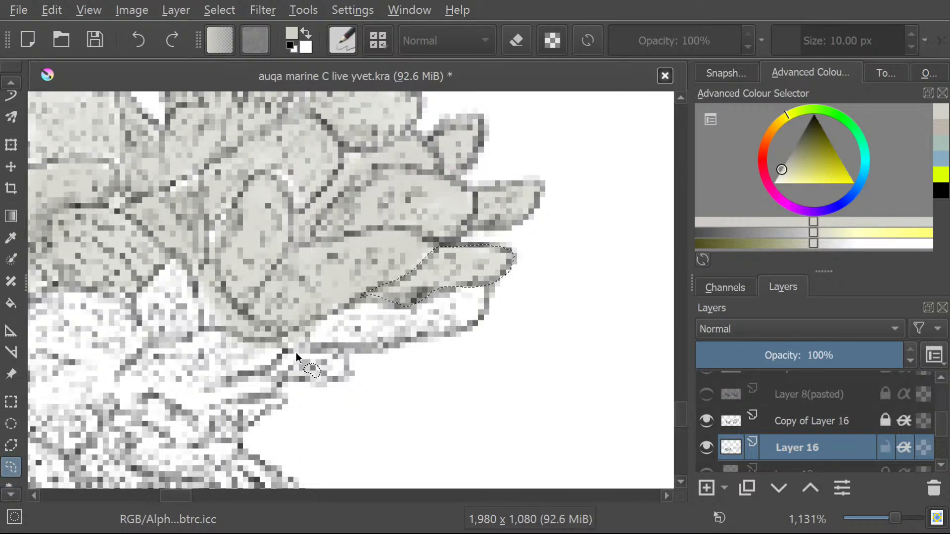
drag(296, 352, 309, 346)
mouse_move(402, 346)
mouse_down()
mouse_move(478, 324)
mouse_move(490, 307)
mouse_move(483, 290)
mouse_move(363, 306)
mouse_move(292, 348)
mouse_up()
Brush the selected long lower-right lobe pale grey.
click(5, 81)
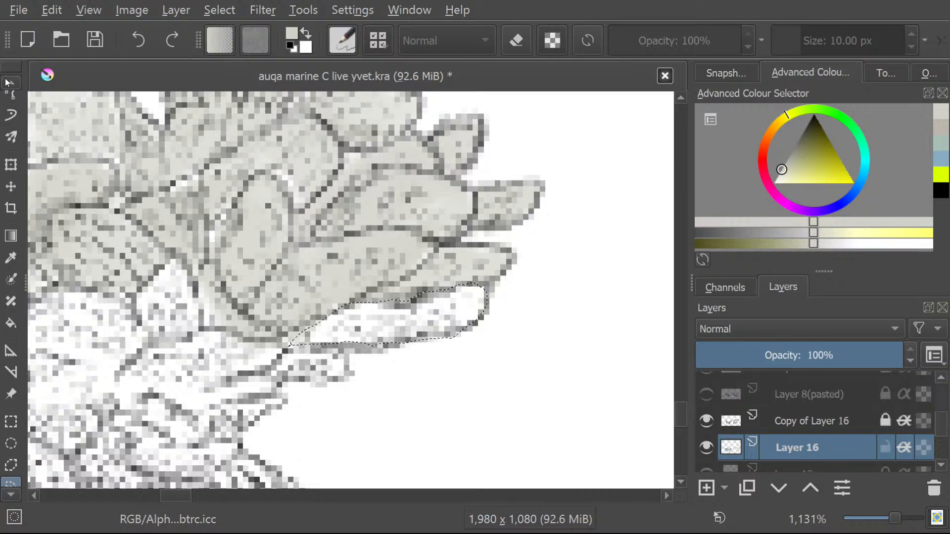
click(5, 80)
click(4, 80)
click(4, 80)
click(5, 81)
click(4, 81)
click(5, 82)
click(5, 82)
click(5, 81)
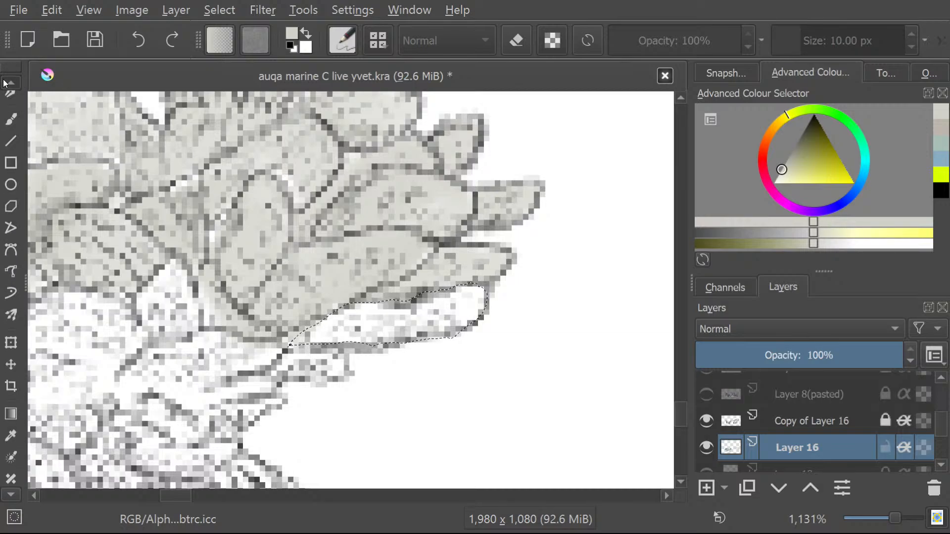
click(5, 82)
click(12, 139)
mouse_move(313, 335)
mouse_down()
mouse_move(337, 332)
mouse_move(327, 330)
mouse_move(332, 322)
mouse_move(424, 319)
mouse_move(456, 298)
mouse_move(465, 302)
mouse_move(459, 315)
mouse_move(480, 293)
mouse_move(387, 322)
mouse_move(404, 327)
mouse_move(342, 335)
mouse_up()
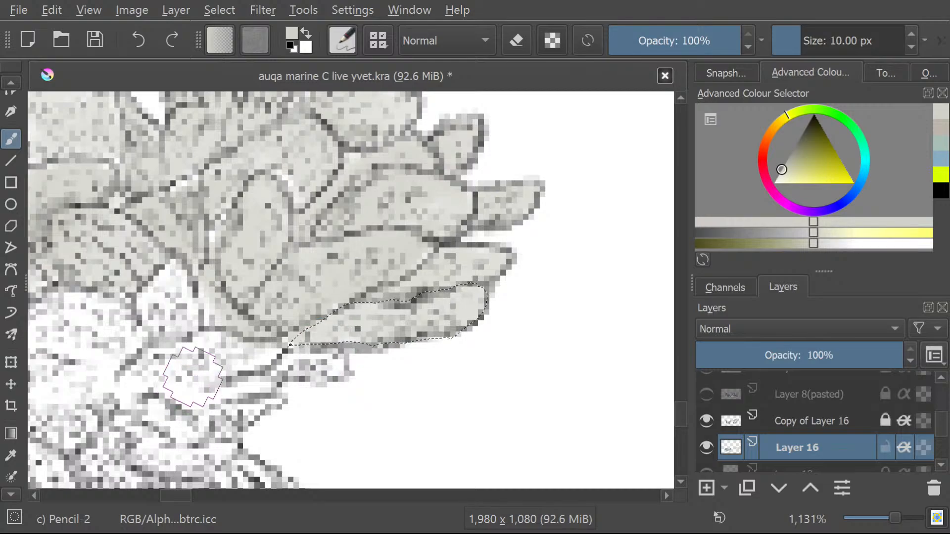
Select the small rounded lobe and its thin tail beneath the long lower-right lobe freehand.
click(7, 499)
click(7, 498)
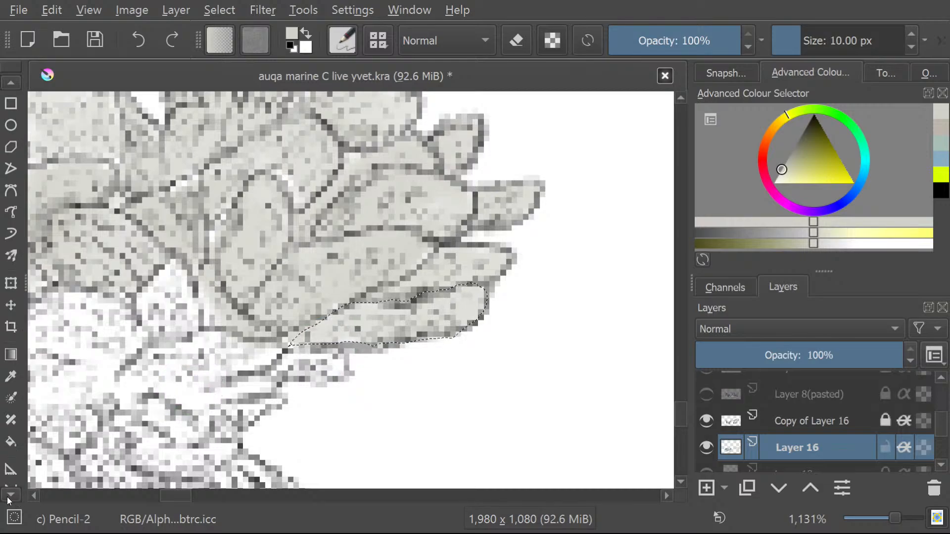
click(8, 499)
click(8, 499)
click(8, 498)
click(7, 499)
click(7, 499)
click(8, 447)
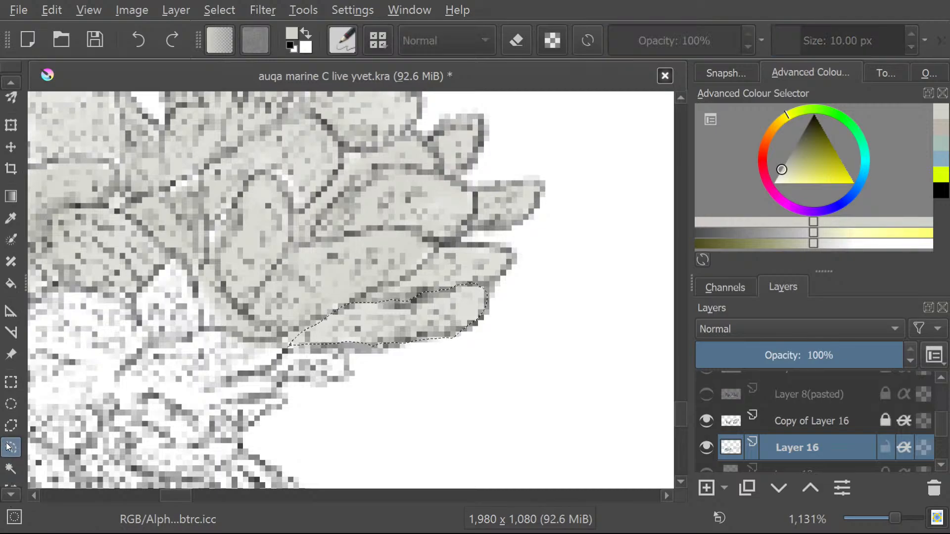
click(263, 381)
mouse_move(238, 374)
mouse_down()
mouse_move(292, 379)
mouse_move(239, 376)
mouse_up()
Paint the selected small rounded lobe pale grey with the Freehand Brush.
click(3, 82)
click(3, 81)
click(3, 81)
click(3, 81)
click(3, 81)
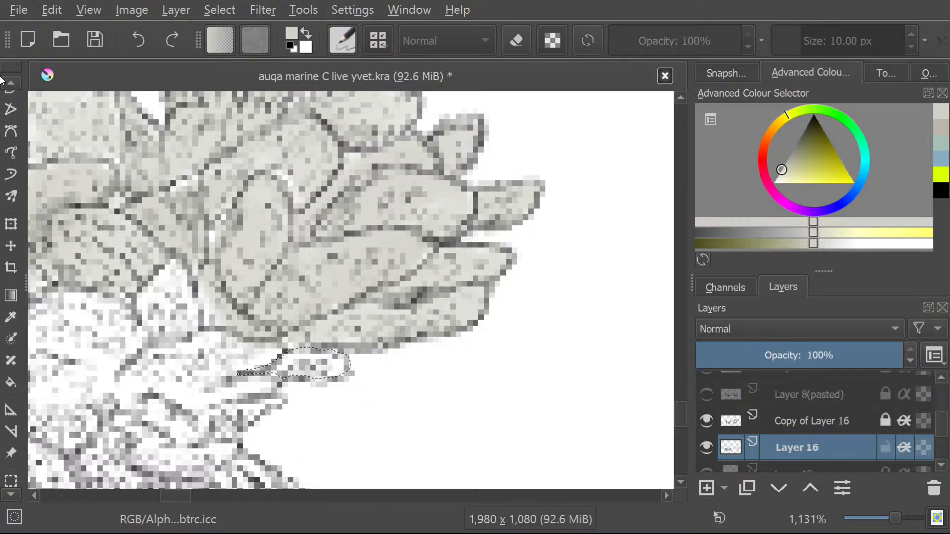
click(2, 81)
click(3, 81)
click(2, 82)
click(3, 81)
click(3, 81)
click(3, 81)
click(3, 81)
click(11, 139)
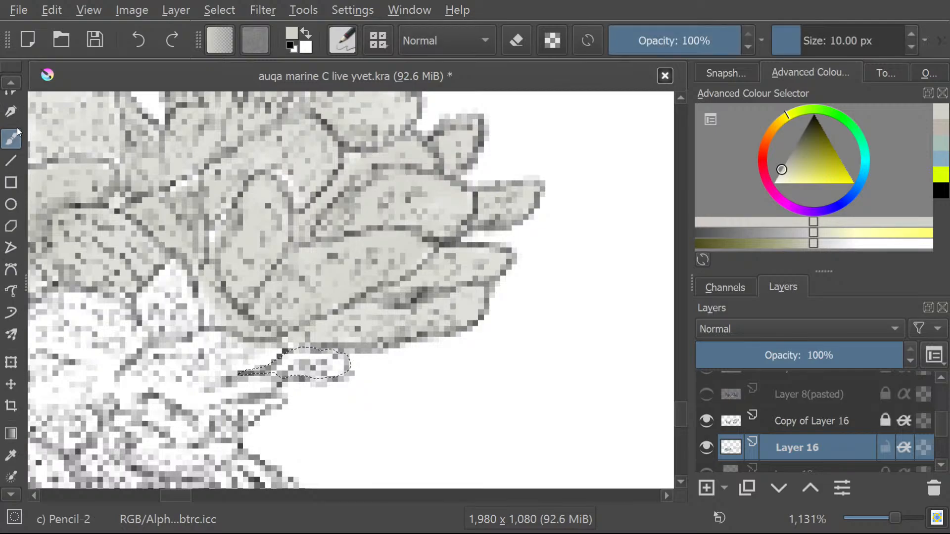
mouse_move(294, 365)
mouse_down()
mouse_move(330, 369)
mouse_move(275, 372)
mouse_up()
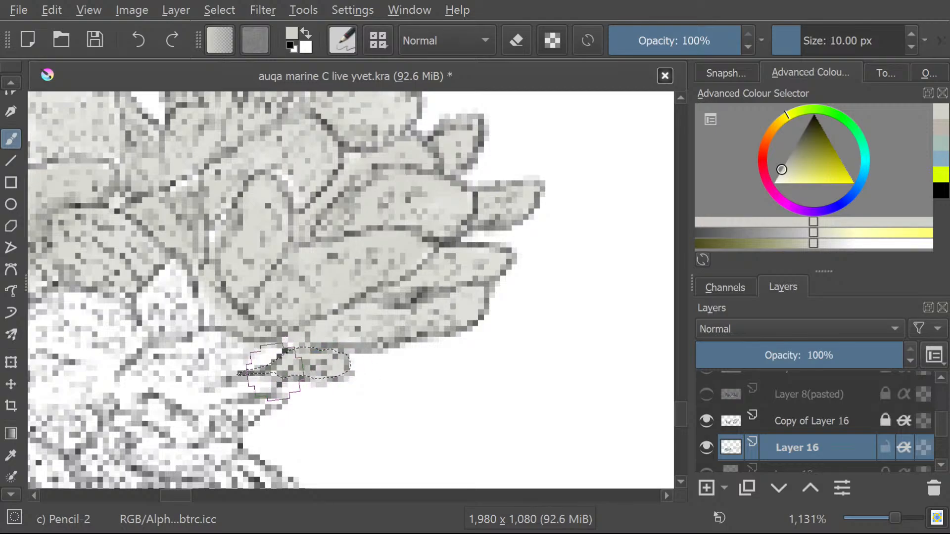
Draw a freehand selection around the broad, irregular white lobe left of the small rounded one, following its notched right end.
click(8, 496)
click(8, 496)
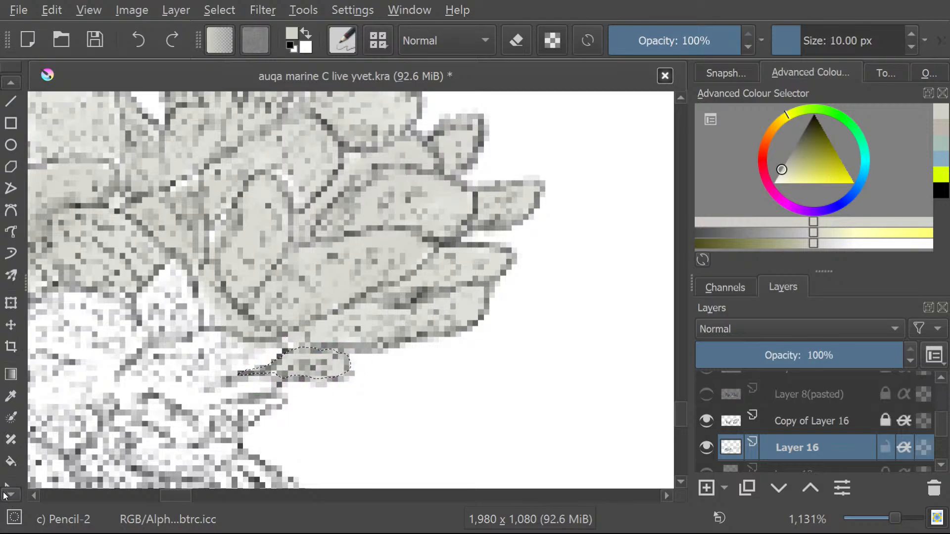
click(8, 496)
click(8, 496)
click(5, 497)
click(4, 496)
click(3, 497)
click(3, 497)
click(2, 497)
click(2, 497)
click(12, 403)
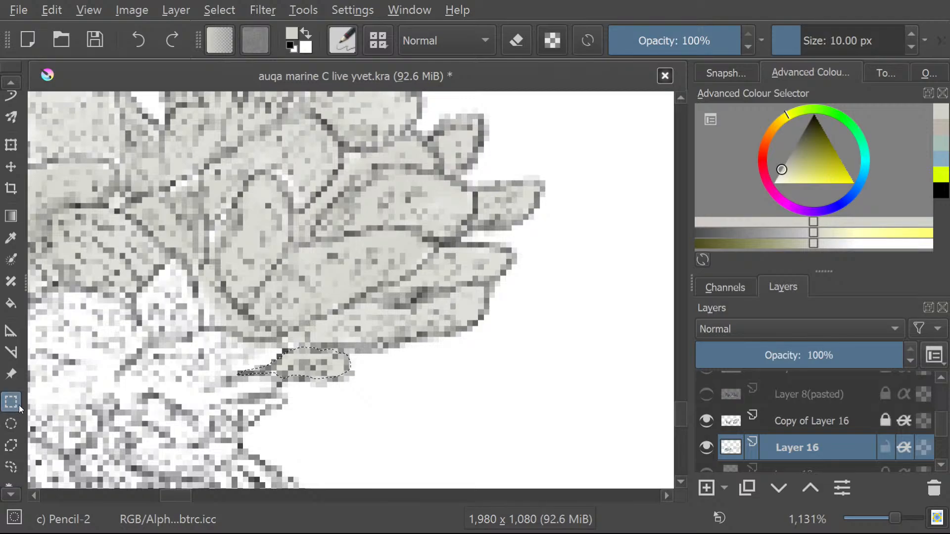
click(6, 464)
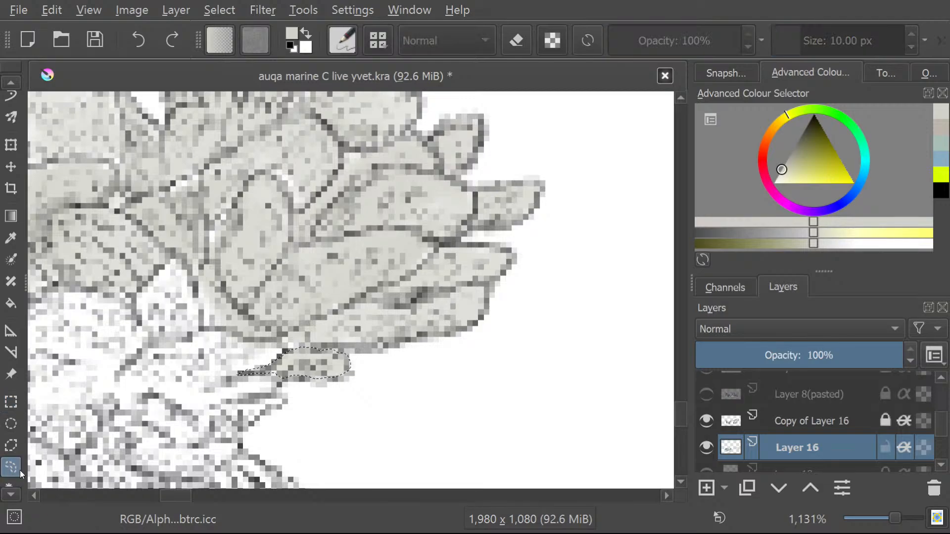
mouse_move(121, 374)
mouse_down()
mouse_move(141, 358)
mouse_move(214, 335)
mouse_move(278, 346)
mouse_up()
drag(236, 378, 259, 385)
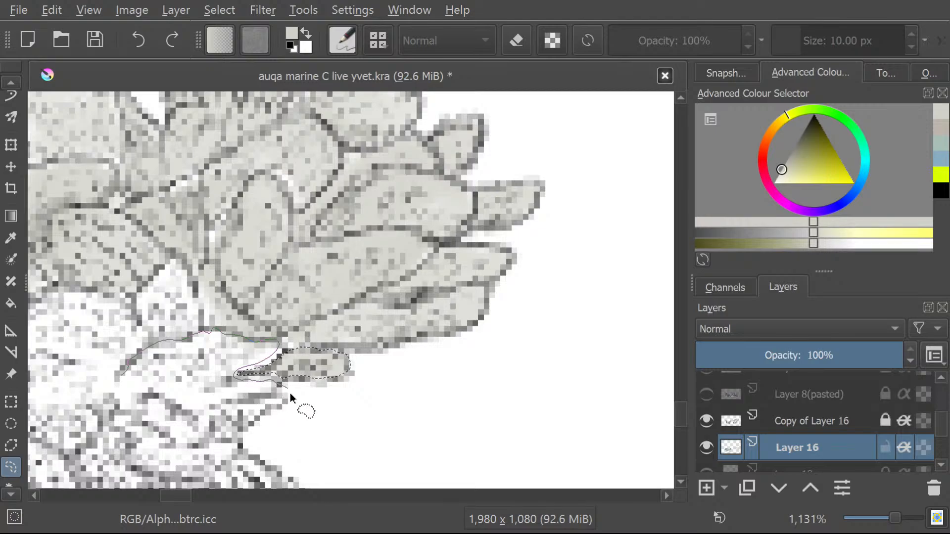
mouse_move(246, 430)
mouse_down()
mouse_move(191, 426)
mouse_move(149, 397)
mouse_move(112, 403)
mouse_move(121, 374)
mouse_up()
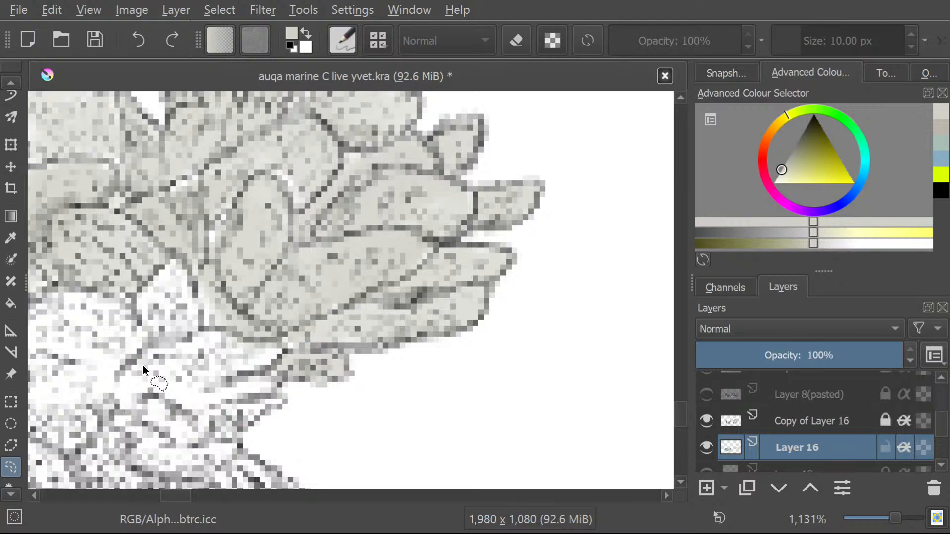
Brush the selected broad, irregular lower lobe pale grey.
click(8, 82)
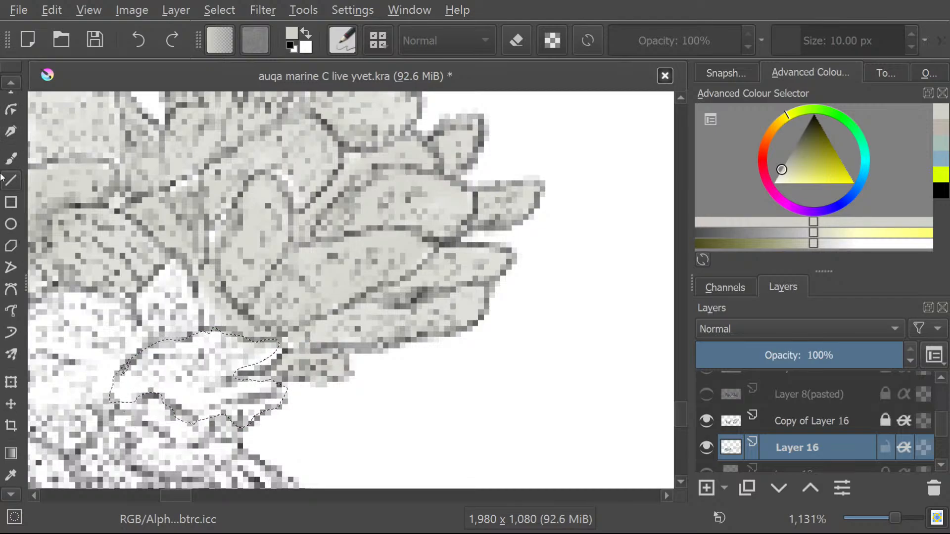
click(10, 158)
mouse_move(143, 372)
mouse_down()
mouse_move(182, 353)
mouse_move(142, 388)
mouse_move(227, 355)
mouse_move(197, 397)
mouse_move(278, 352)
mouse_move(214, 398)
mouse_move(239, 407)
mouse_up()
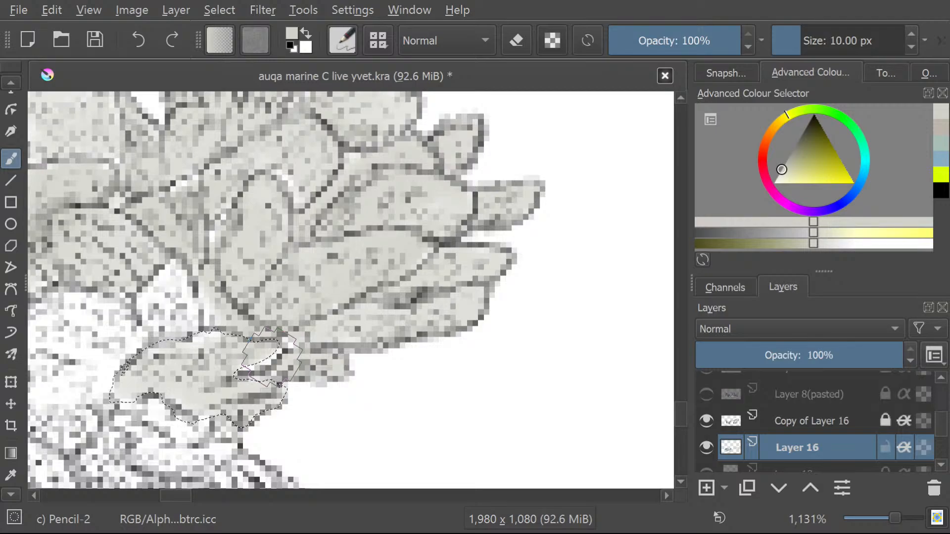
Draw a freehand selection around the small white gap in the notched right end of the broad lower lobe.
click(4, 479)
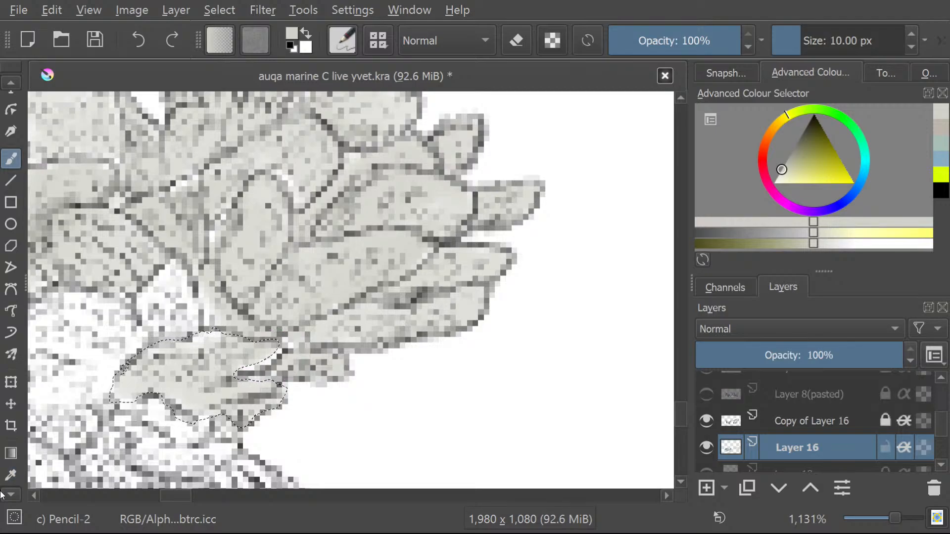
scroll(2, 490, down, 5)
scroll(2, 498, down, 6)
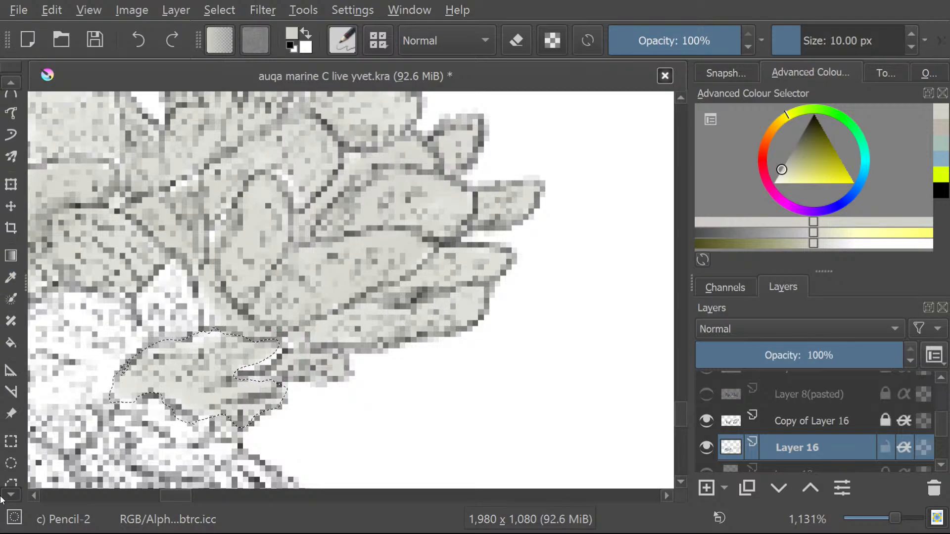
click(14, 411)
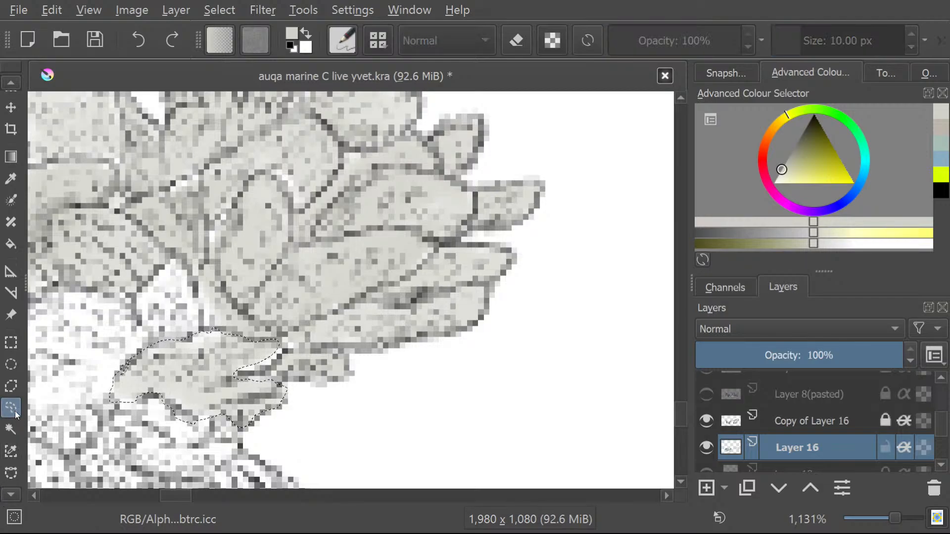
click(289, 371)
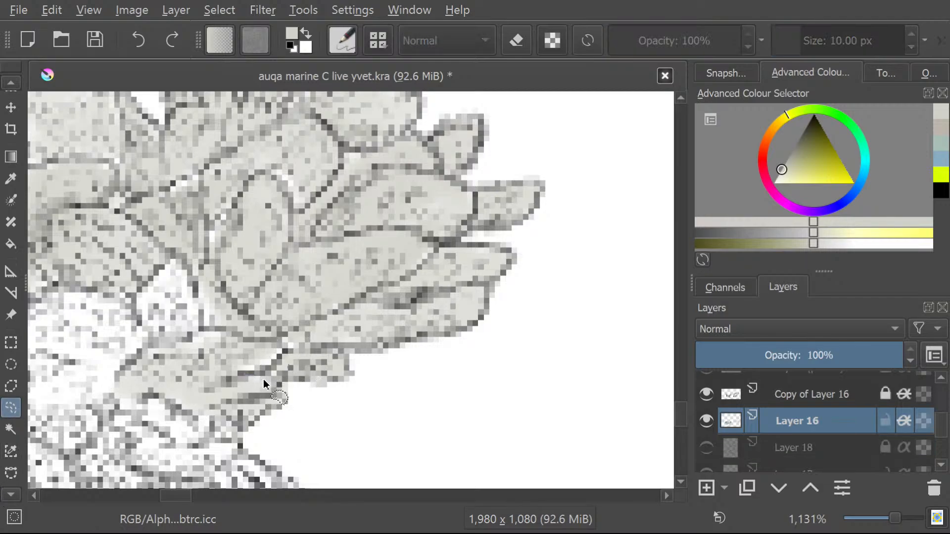
drag(283, 339, 238, 369)
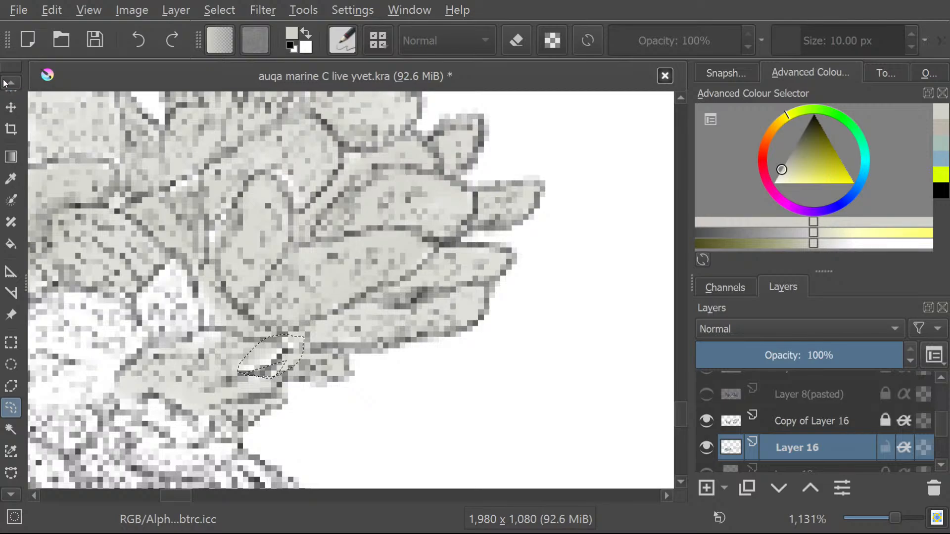
Fill the selected notch gap with pale grey using the Freehand Brush.
scroll(2, 85, up, 5)
scroll(2, 85, up, 7)
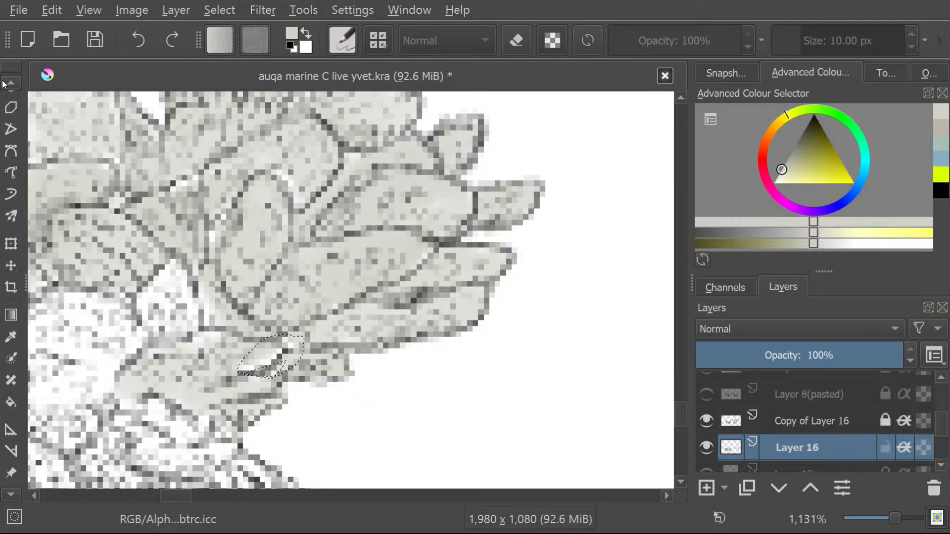
click(12, 139)
drag(267, 344, 277, 348)
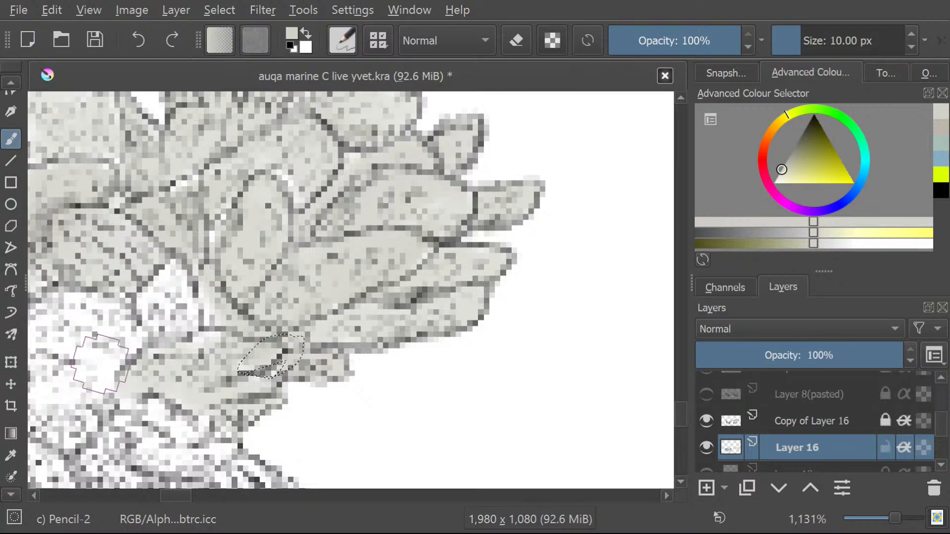
Select the large white central area freehand, including the rounded lobe at its upper right and the small knob on its left.
click(12, 496)
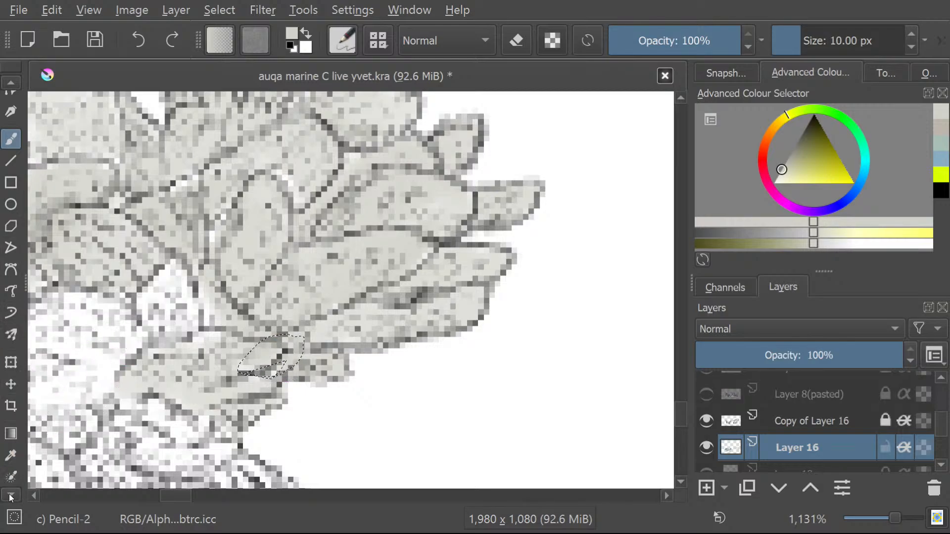
click(6, 496)
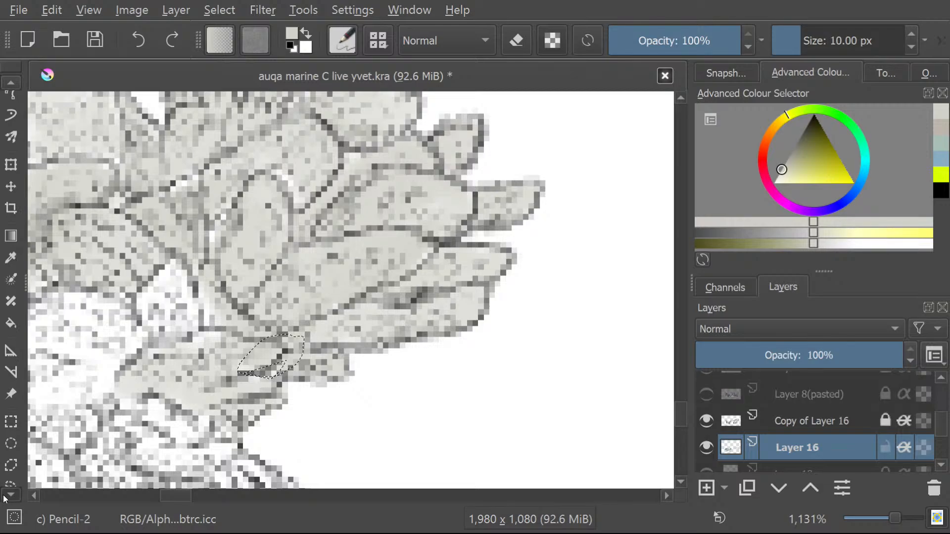
click(7, 496)
click(11, 467)
drag(174, 497, 168, 495)
mouse_move(356, 446)
mouse_down()
mouse_move(391, 409)
mouse_move(393, 379)
mouse_move(425, 348)
mouse_move(469, 345)
mouse_move(457, 272)
mouse_move(407, 305)
mouse_move(336, 292)
mouse_move(260, 345)
mouse_move(283, 370)
mouse_move(256, 360)
mouse_move(256, 390)
mouse_move(283, 395)
mouse_move(305, 383)
mouse_move(283, 407)
mouse_move(277, 427)
mouse_move(287, 435)
mouse_move(330, 450)
mouse_move(363, 434)
mouse_up()
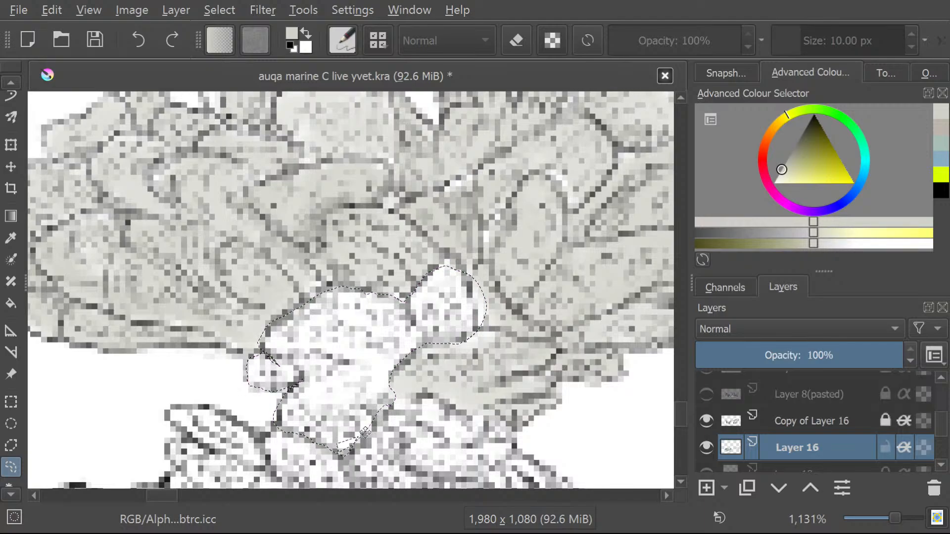
Brush the selected central area, its rounded upper-right lobe and small left knob pale grey.
click(8, 82)
click(11, 82)
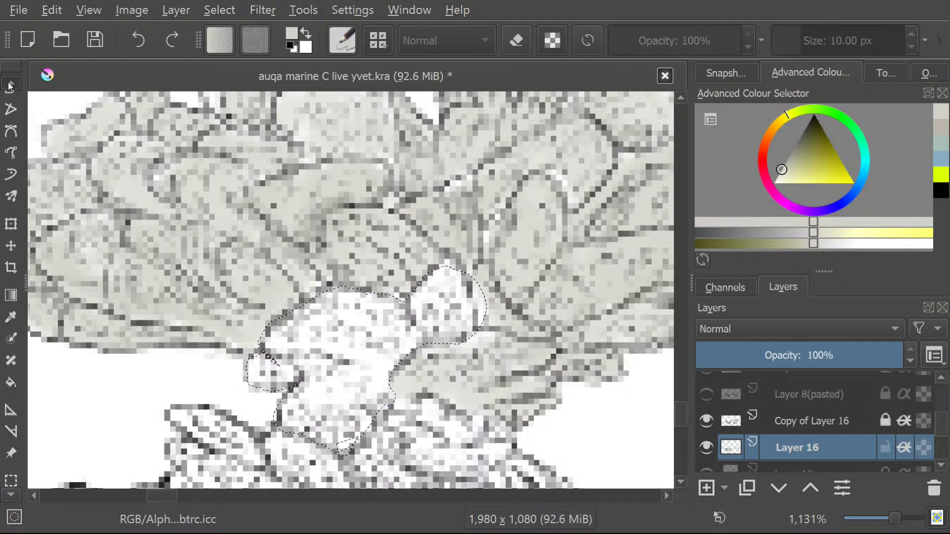
click(11, 82)
click(10, 82)
click(11, 82)
click(6, 144)
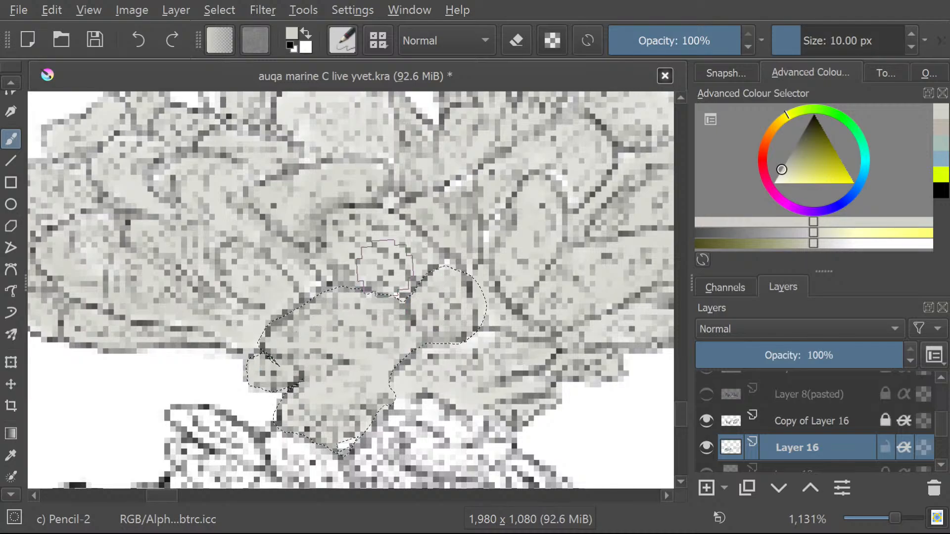
Draw a freehand selection around the white oval, swirled lobe directly above the fringe of hanging strands.
drag(680, 409, 684, 419)
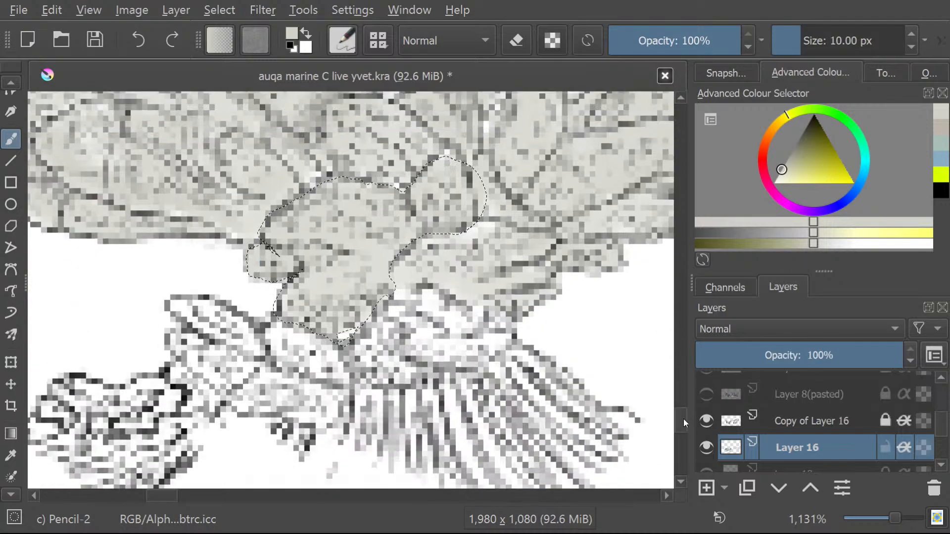
scroll(6, 87, up, 2)
click(9, 85)
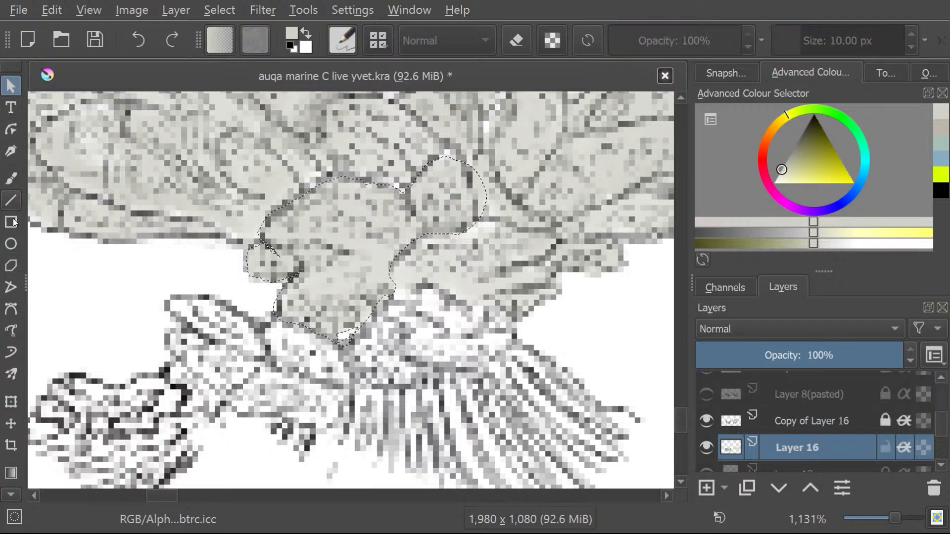
click(11, 495)
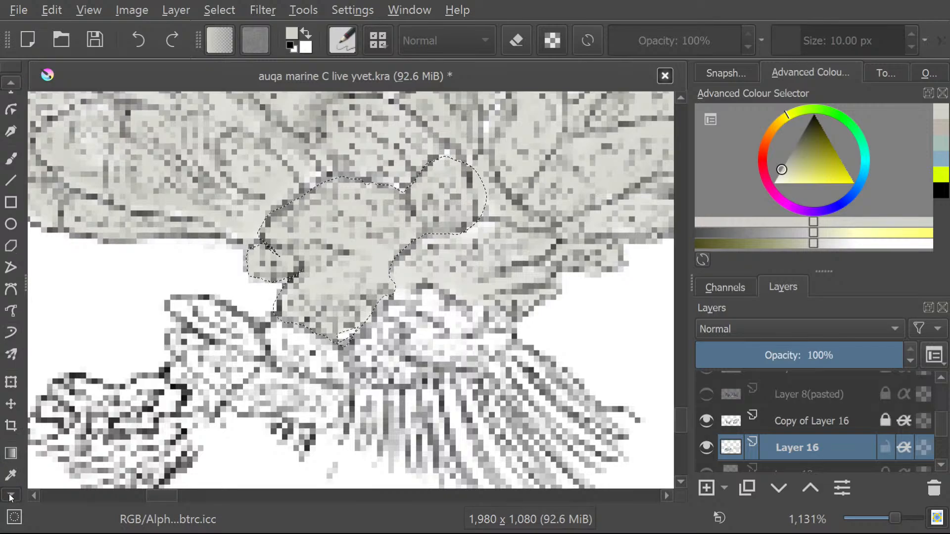
click(11, 495)
click(11, 494)
click(11, 494)
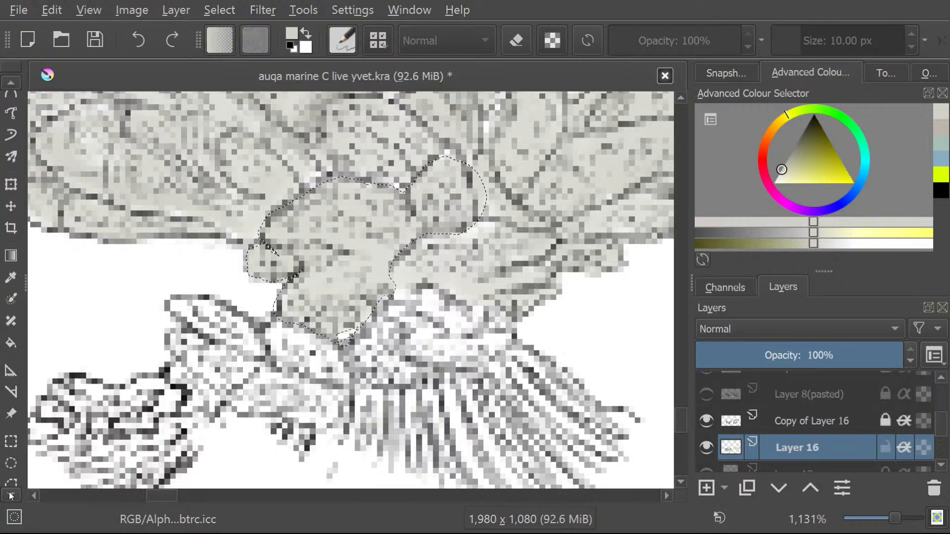
click(11, 495)
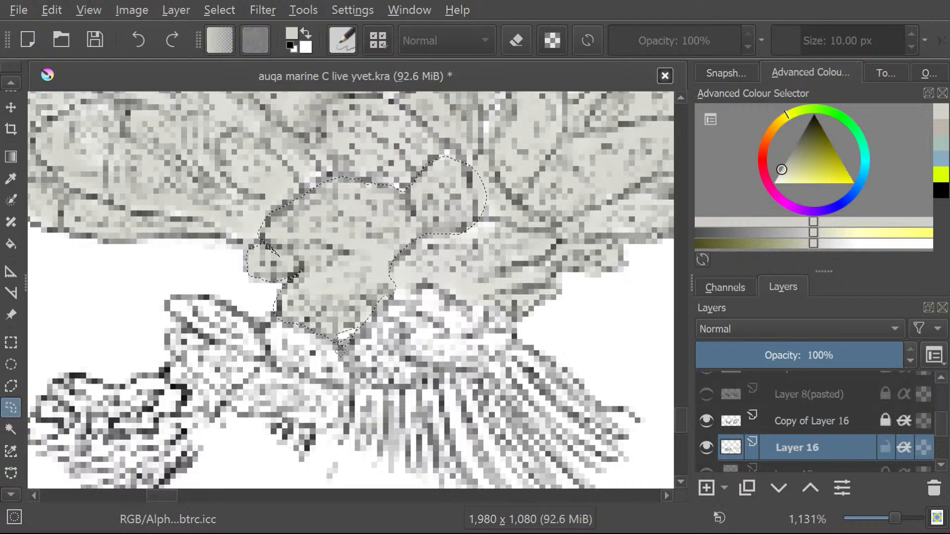
mouse_move(336, 348)
mouse_down()
mouse_move(352, 370)
mouse_move(233, 383)
mouse_move(351, 371)
mouse_move(389, 386)
mouse_move(500, 361)
mouse_move(518, 333)
mouse_move(496, 305)
mouse_move(384, 298)
mouse_move(346, 357)
mouse_up()
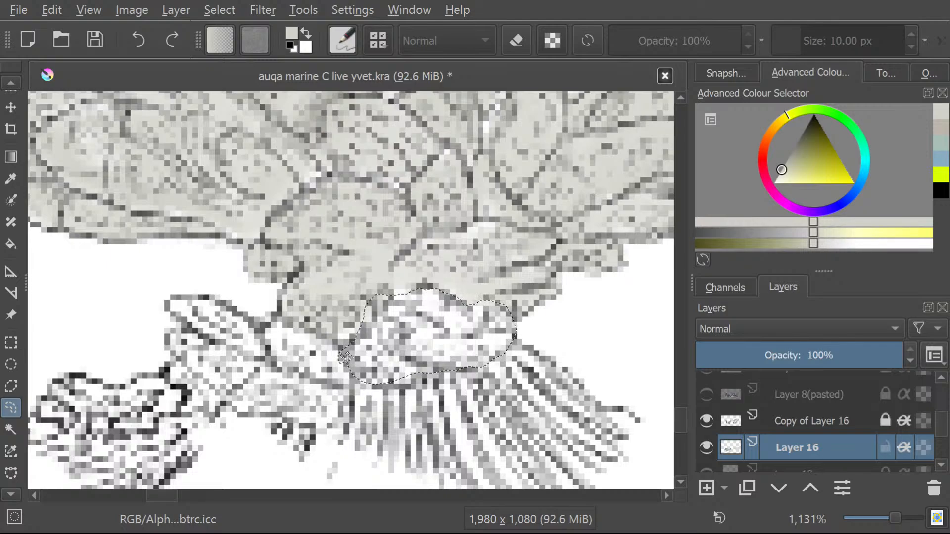
Paint the selected oval lobe above the hanging strands pale grey with the Freehand Brush.
click(6, 82)
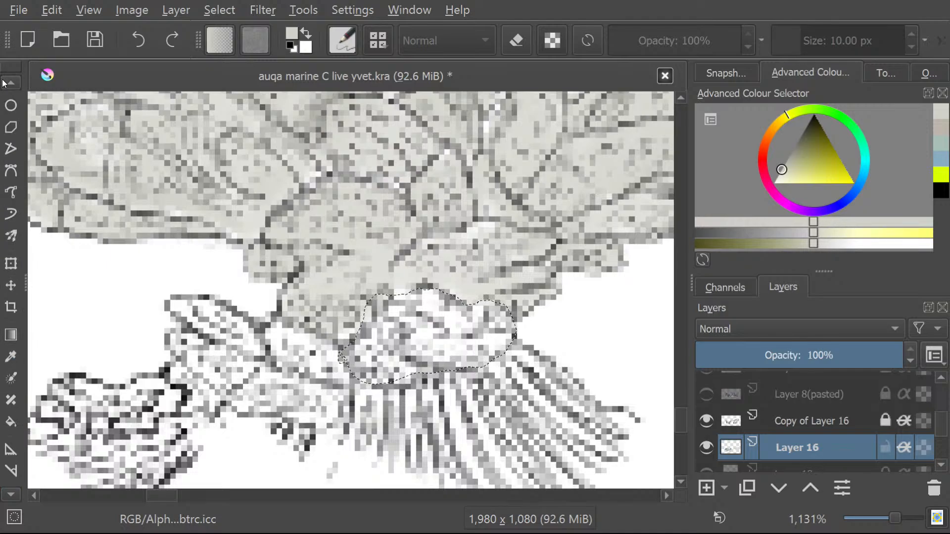
click(6, 82)
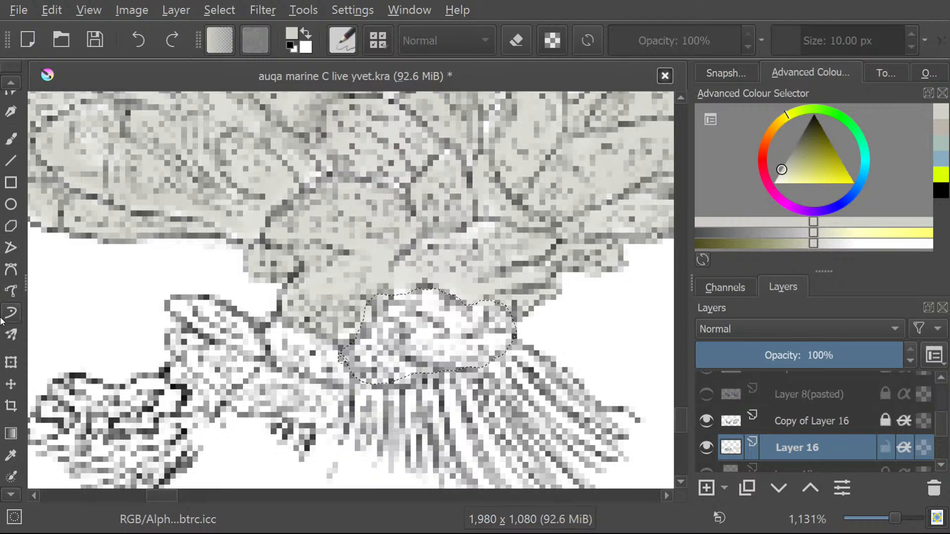
click(10, 495)
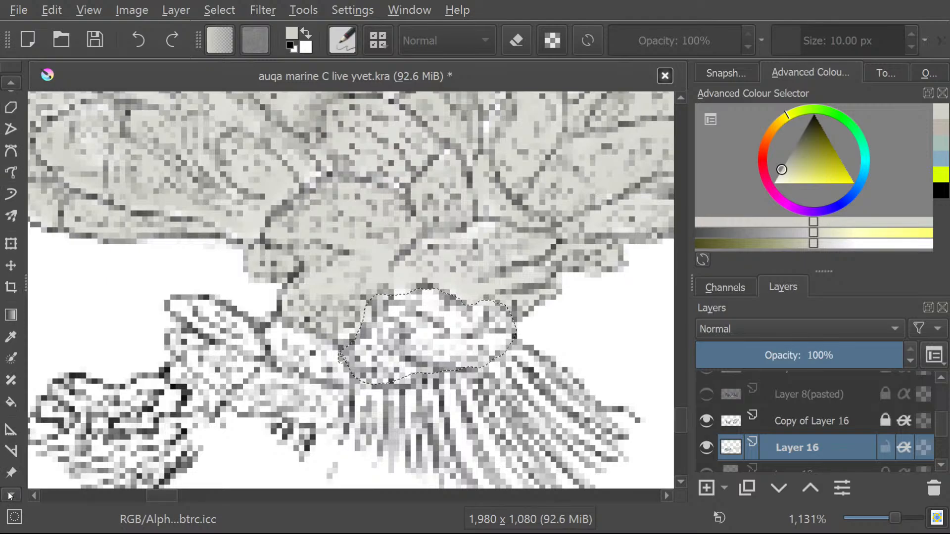
click(8, 492)
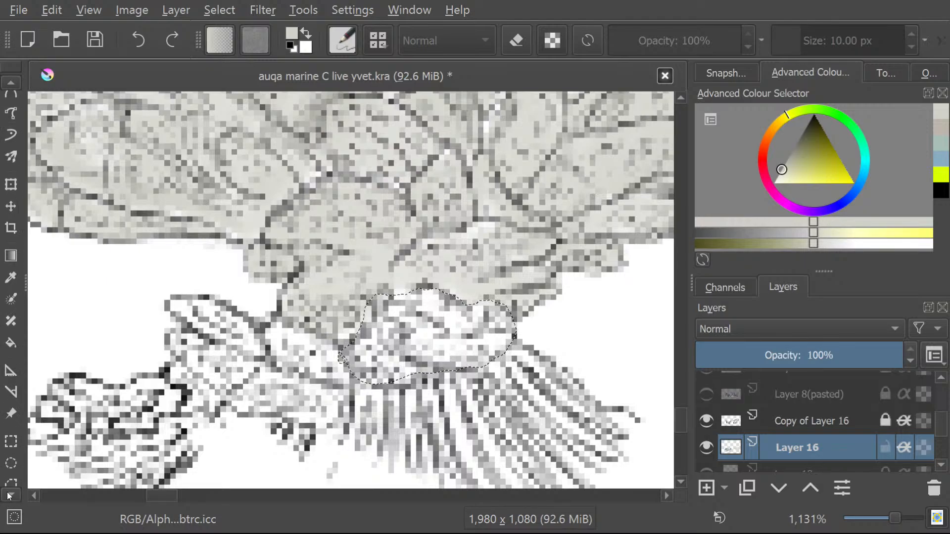
click(5, 82)
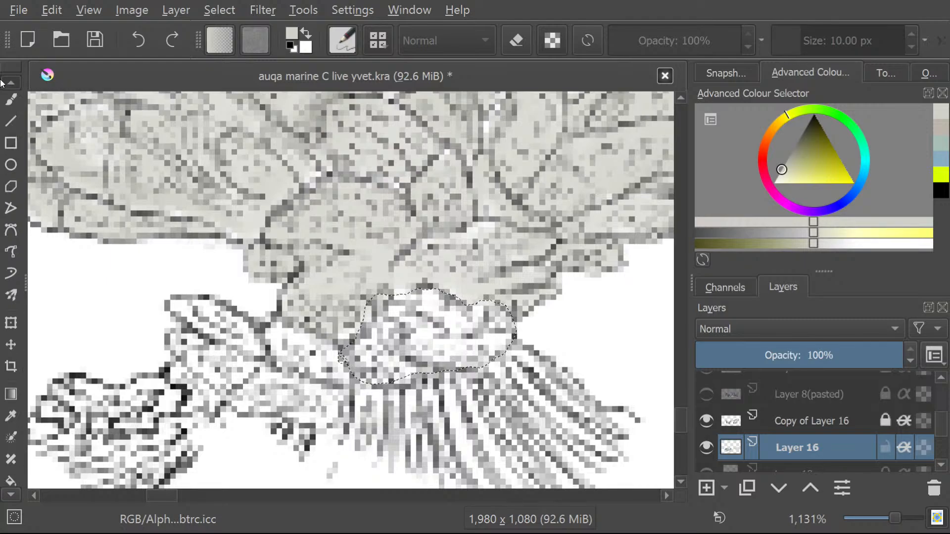
click(4, 83)
click(23, 137)
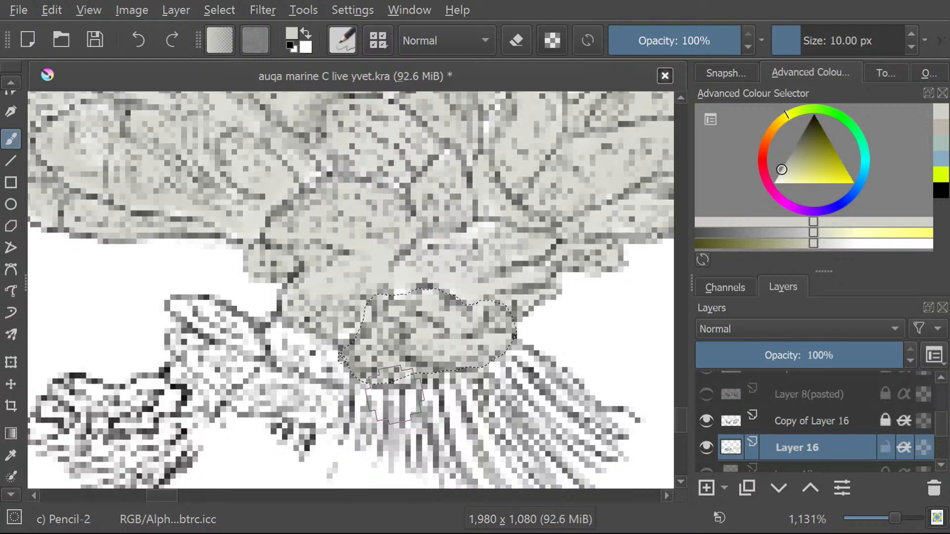
Select the white lobe left of the oval one freehand, down to its ragged, pointed lower edge.
click(11, 84)
click(11, 85)
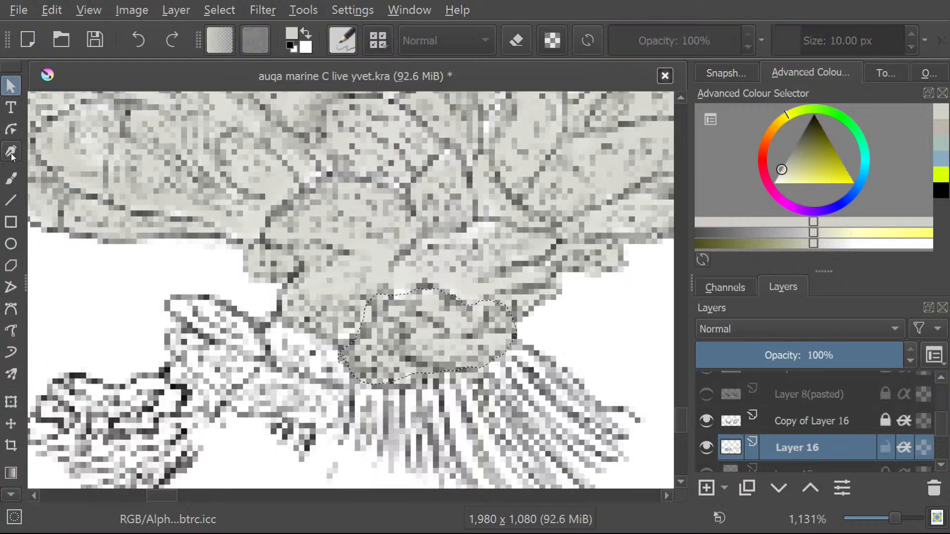
click(11, 178)
click(11, 495)
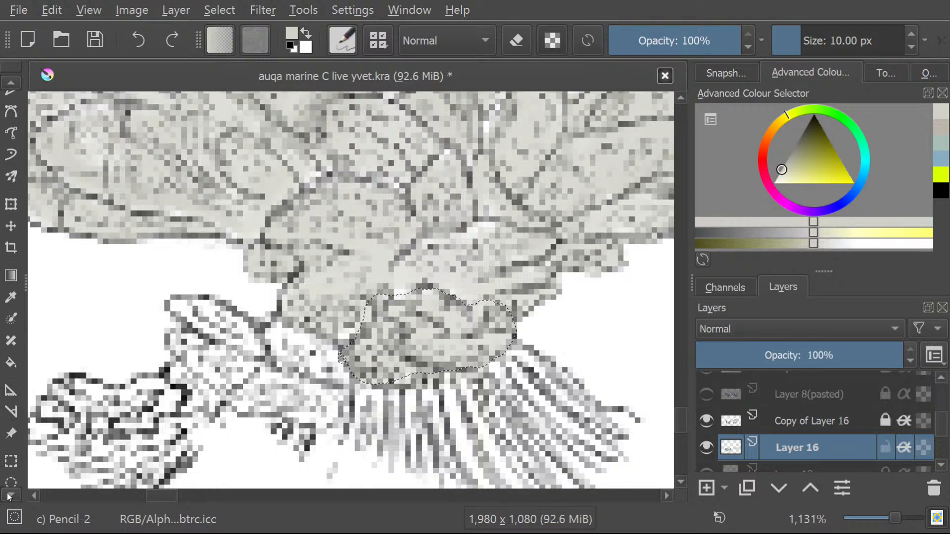
click(12, 428)
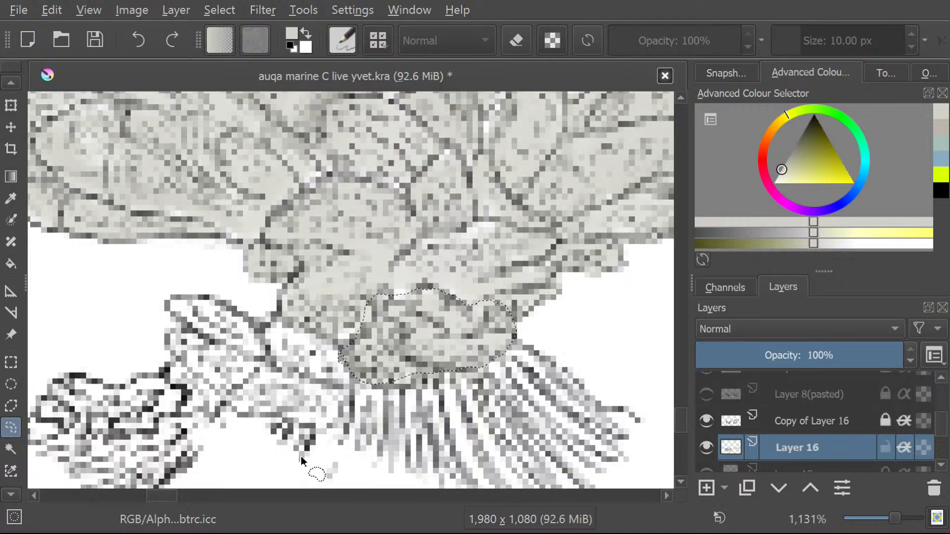
mouse_move(344, 418)
mouse_down()
mouse_move(343, 352)
mouse_move(314, 332)
mouse_move(270, 329)
mouse_move(263, 367)
mouse_move(226, 404)
mouse_move(243, 419)
mouse_move(286, 422)
mouse_move(304, 447)
mouse_up()
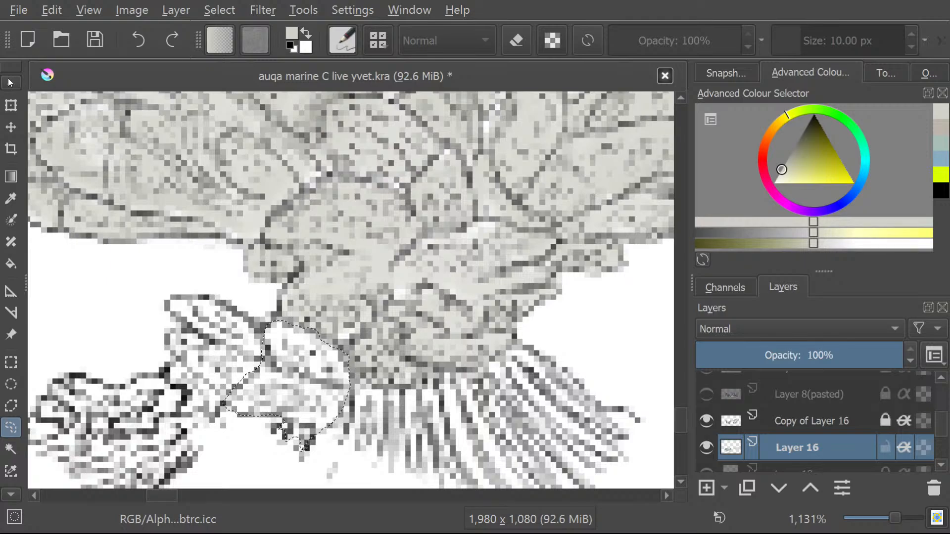
Brush the selected lobe with the ragged lower edge pale grey.
scroll(8, 82, up, 5)
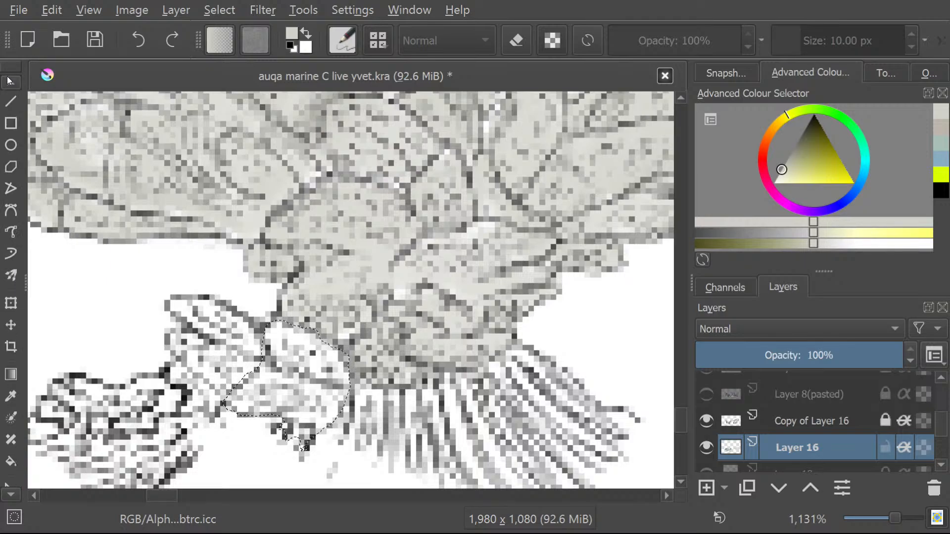
scroll(9, 81, up, 5)
click(19, 178)
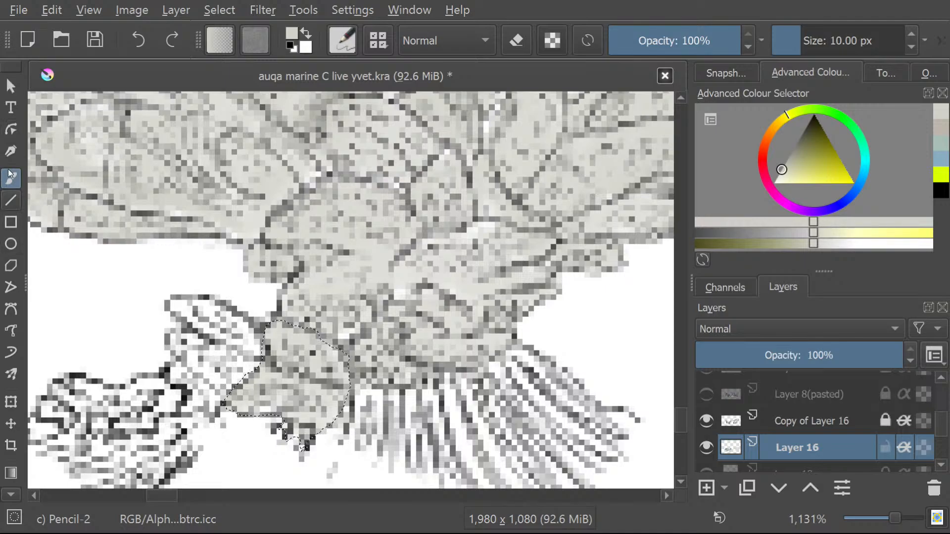
Draw a freehand selection around the adjoining white lobe on the left, down to the dark-outlined coral clump.
click(10, 495)
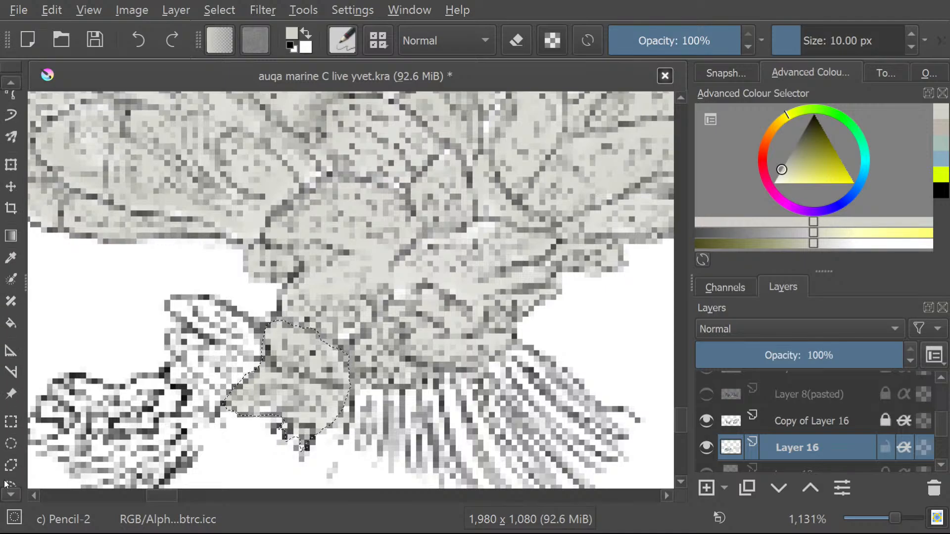
click(10, 467)
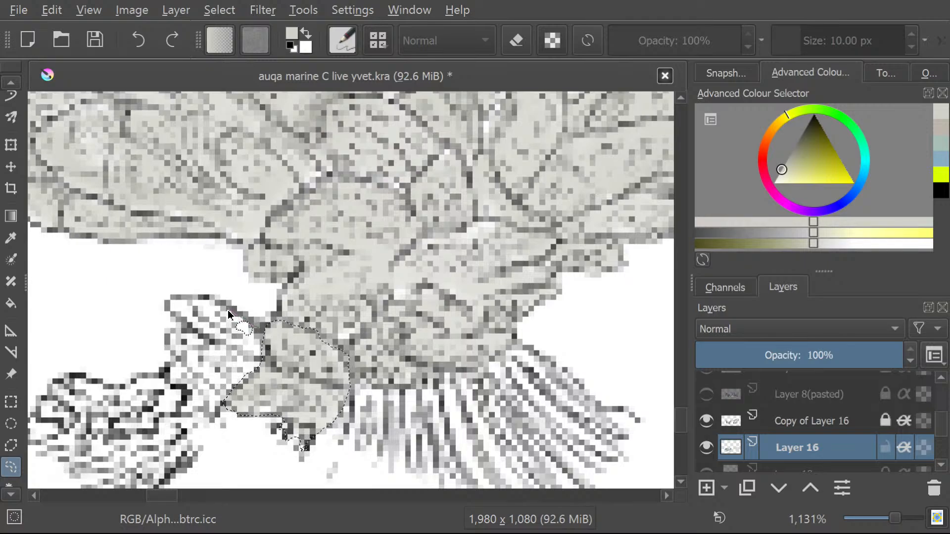
mouse_move(183, 303)
mouse_down()
mouse_move(164, 346)
mouse_move(176, 362)
mouse_up()
mouse_move(182, 396)
mouse_down()
mouse_move(177, 422)
mouse_move(220, 420)
mouse_up()
Paint the selected left lobe beside the dark-outlined clump pale grey with the Freehand Brush.
scroll(8, 80, up, 8)
scroll(8, 80, up, 3)
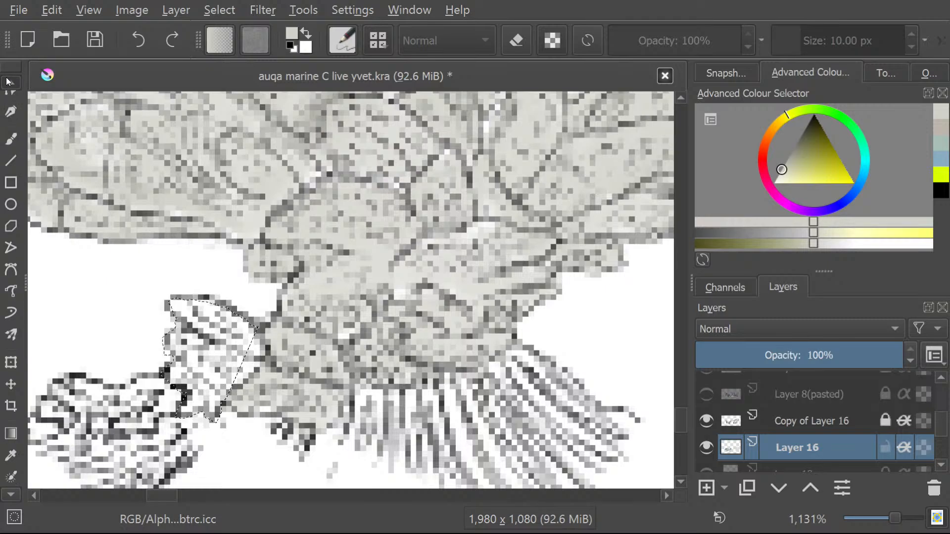
click(11, 159)
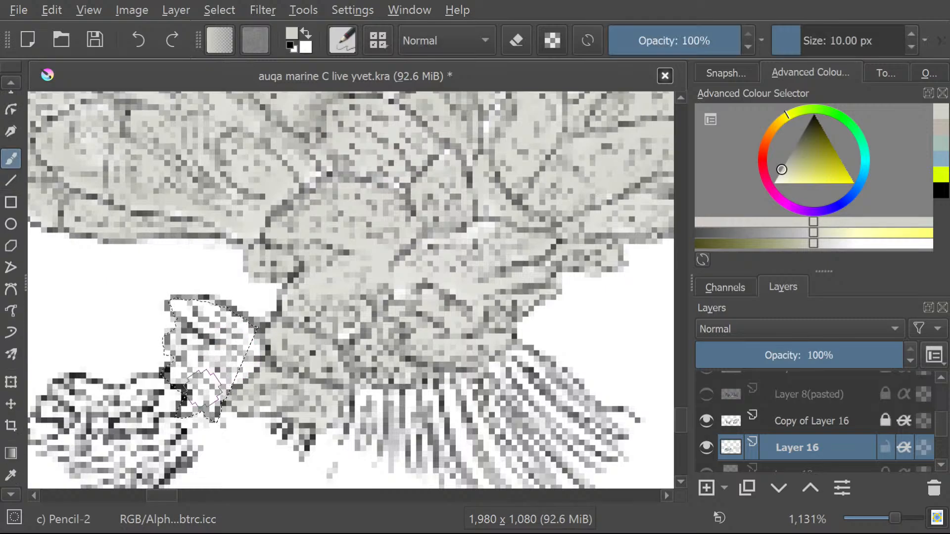
mouse_move(207, 384)
mouse_down()
mouse_move(235, 373)
mouse_move(211, 377)
mouse_move(230, 355)
mouse_move(204, 336)
mouse_move(194, 346)
mouse_move(202, 320)
mouse_move(187, 308)
mouse_move(231, 333)
mouse_move(172, 376)
mouse_move(241, 349)
mouse_move(245, 362)
mouse_move(259, 315)
mouse_up()
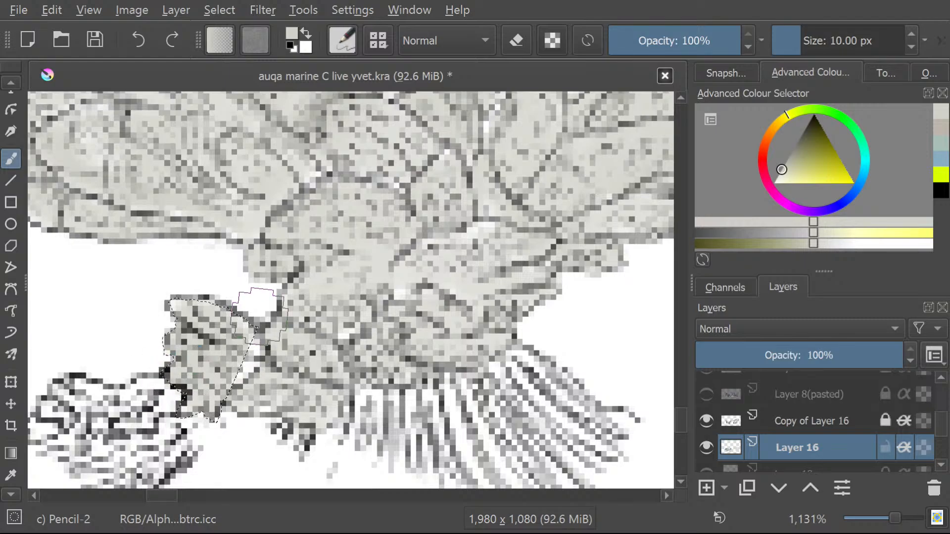
Draw a freehand selection around the small white gap between the left lobe and the coral trunk.
scroll(11, 149, up, 2)
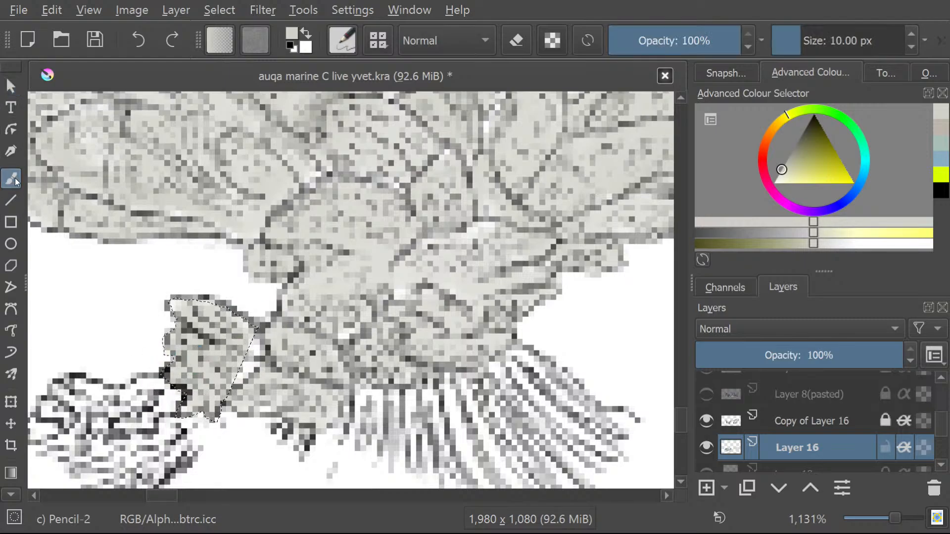
click(8, 494)
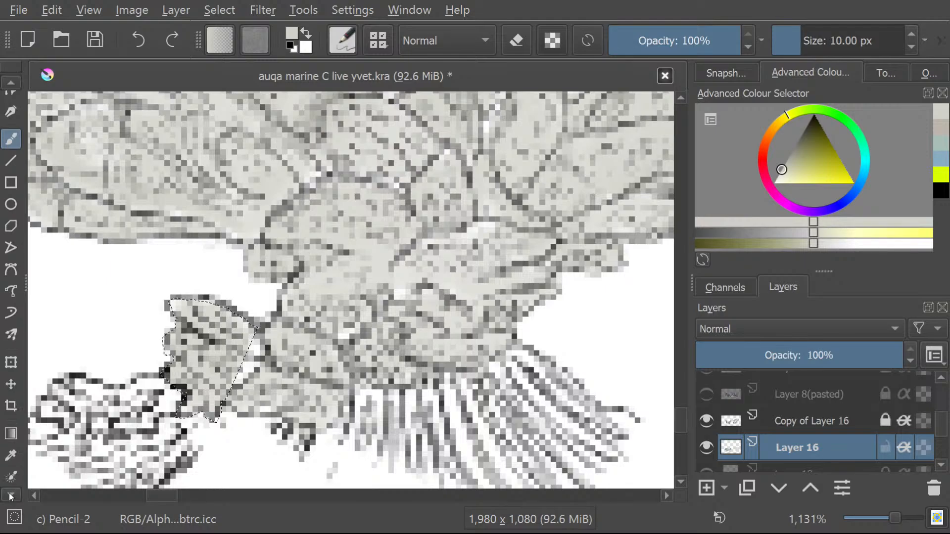
scroll(8, 495, down, 6)
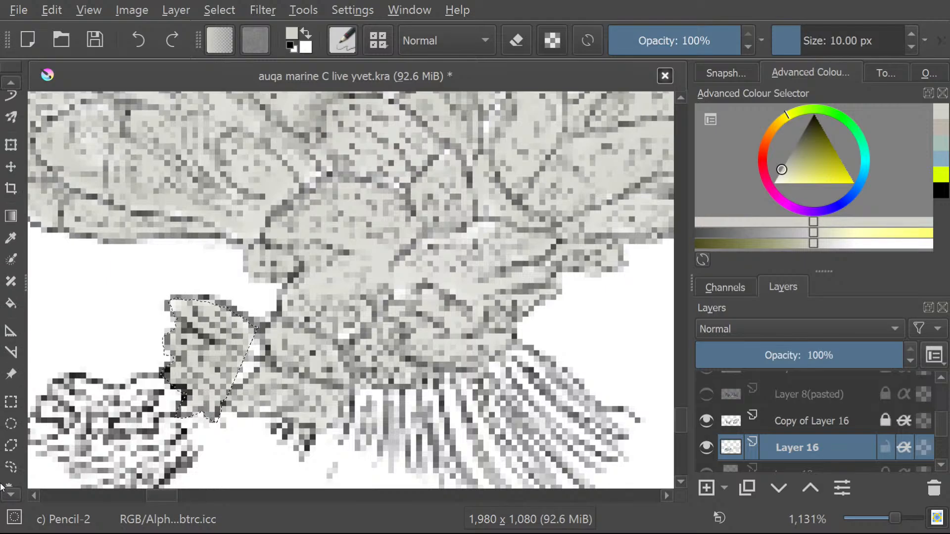
click(20, 448)
drag(229, 388, 357, 383)
drag(236, 351, 258, 362)
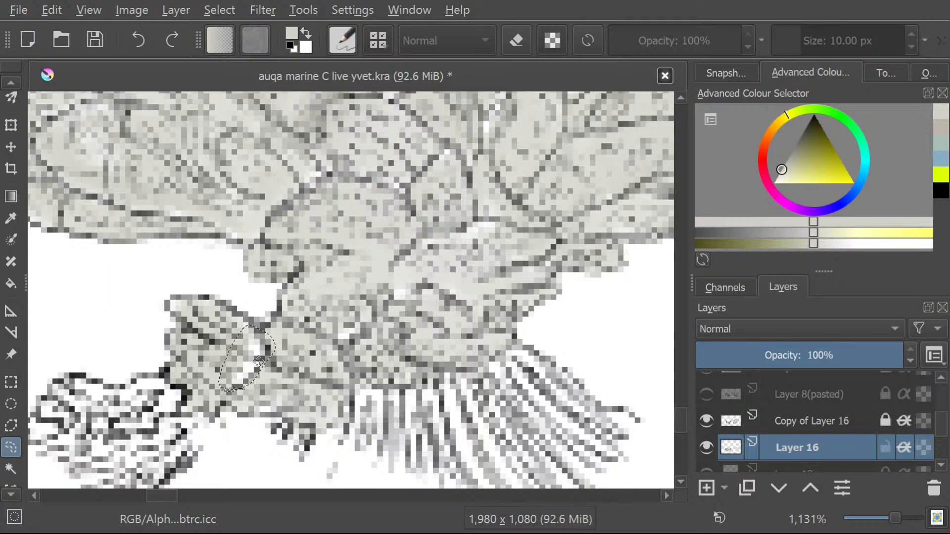
Paint the selected gap beside the trunk pale grey with the Freehand Brush.
click(10, 82)
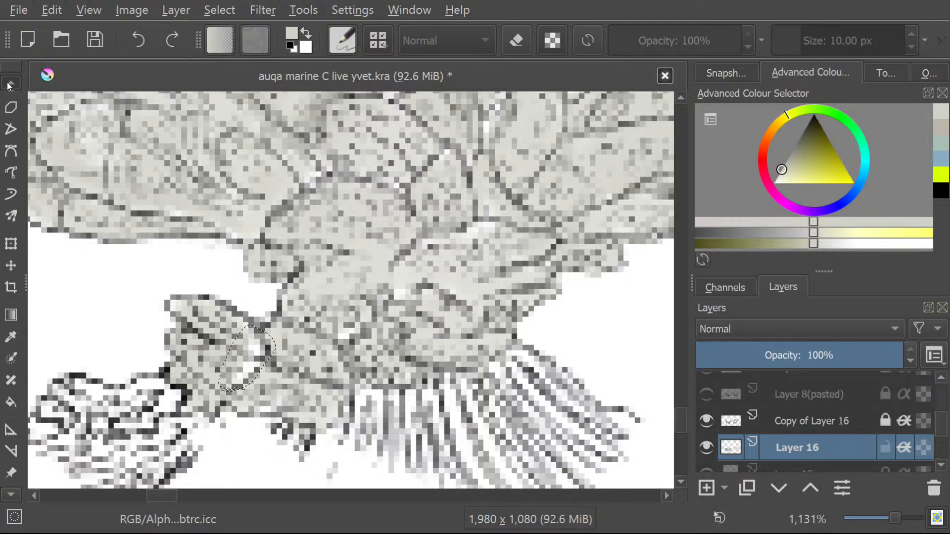
click(11, 159)
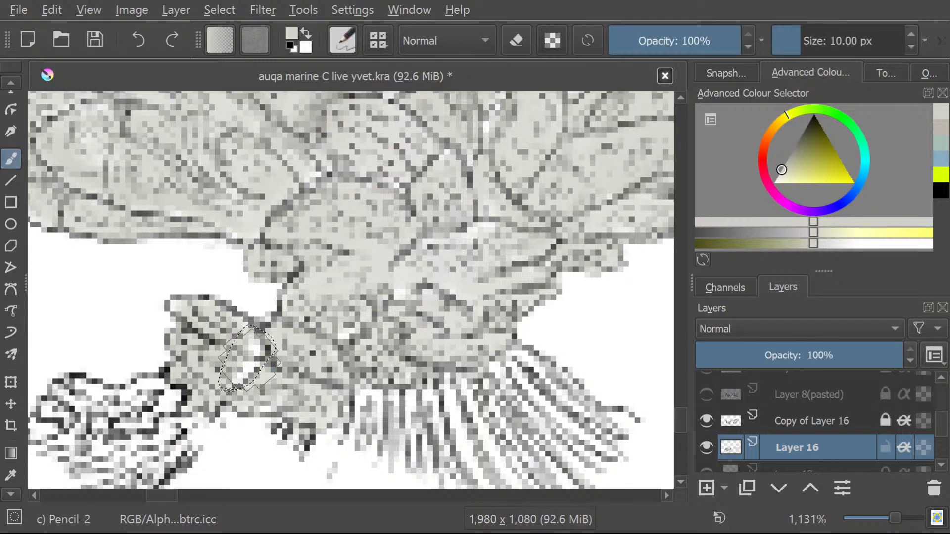
drag(264, 349, 208, 374)
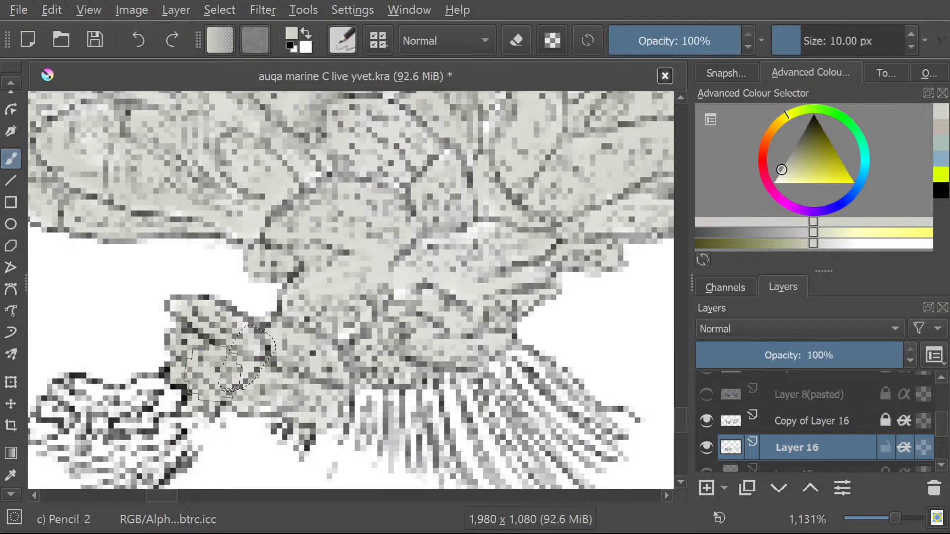
Select the upper part of the striped, fan-shaped fringe beneath the coral trunk freehand.
click(6, 497)
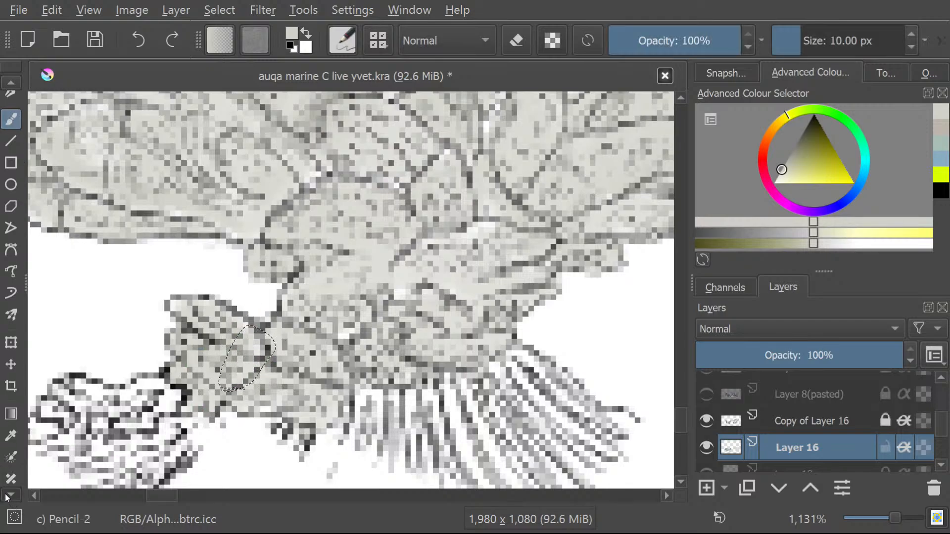
click(5, 497)
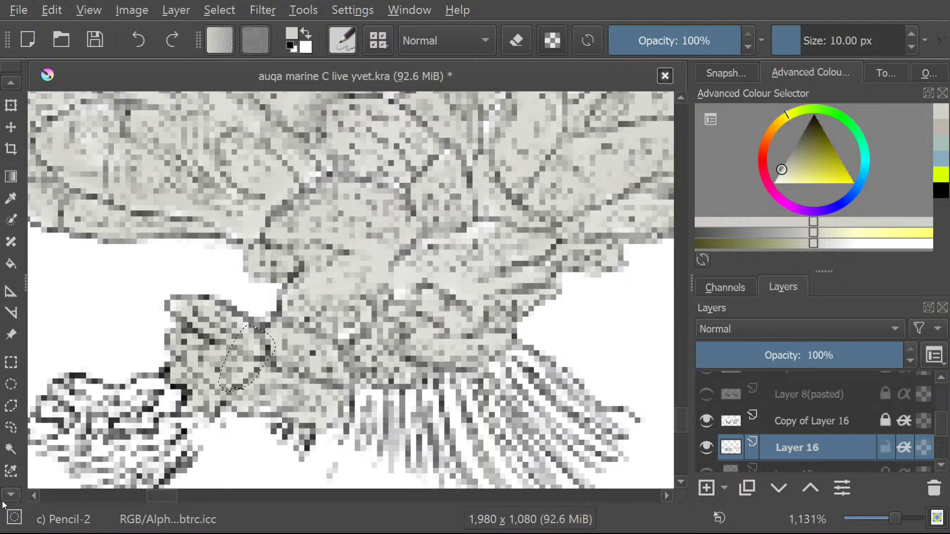
click(5, 497)
click(5, 497)
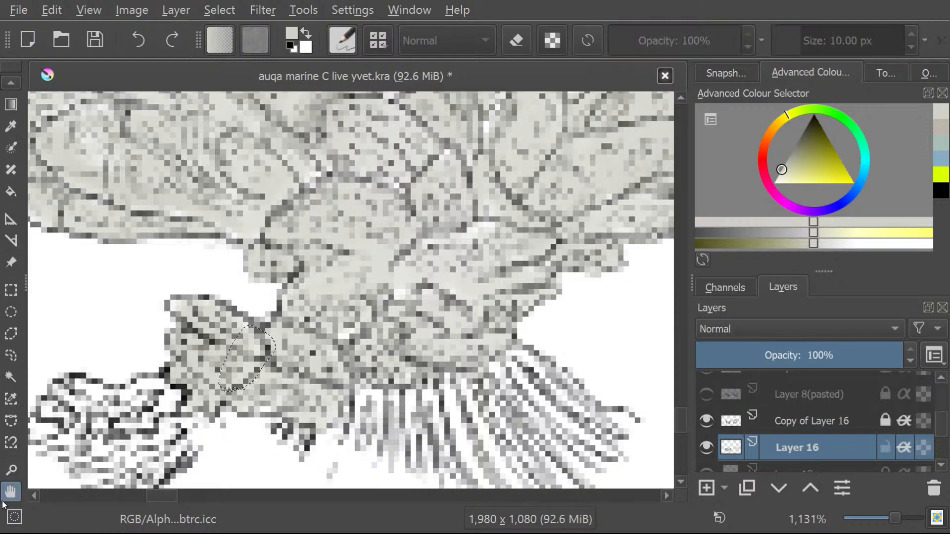
click(10, 84)
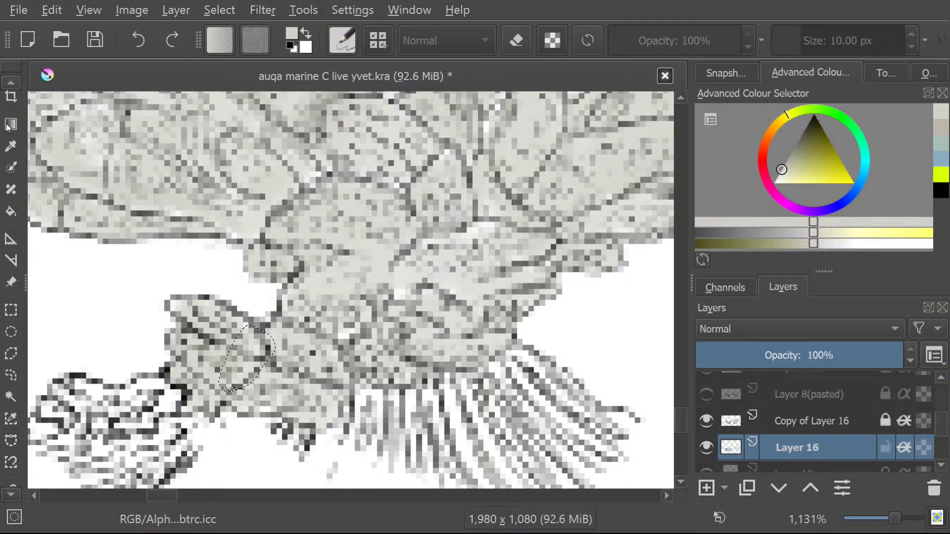
click(12, 495)
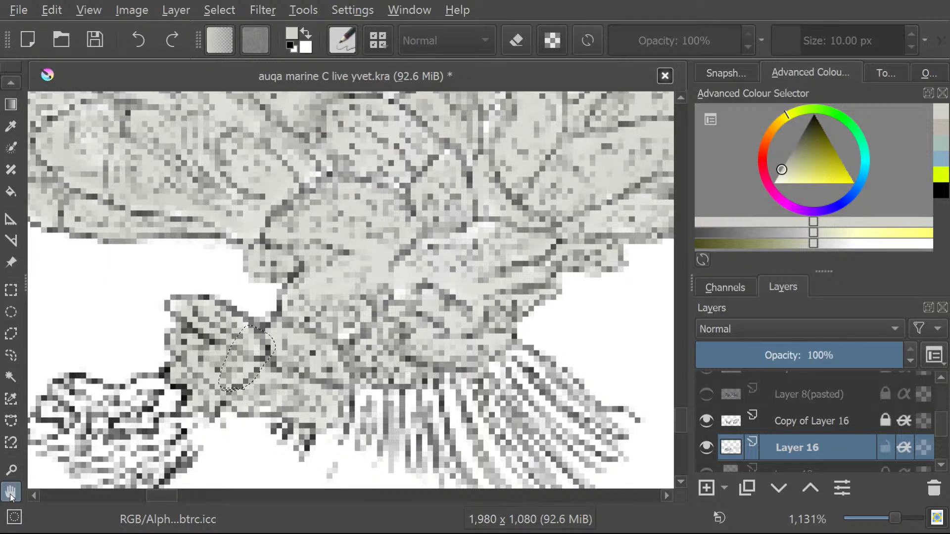
click(11, 82)
click(10, 81)
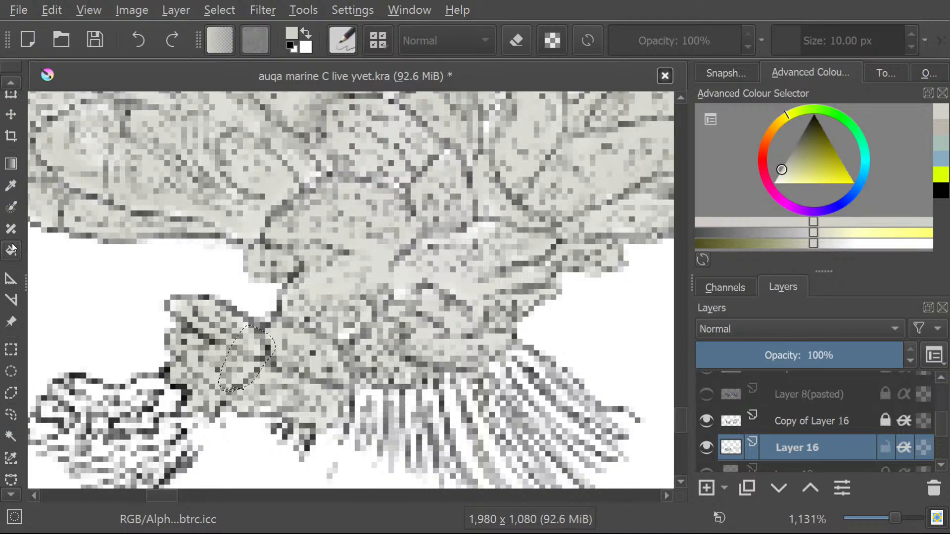
click(4, 435)
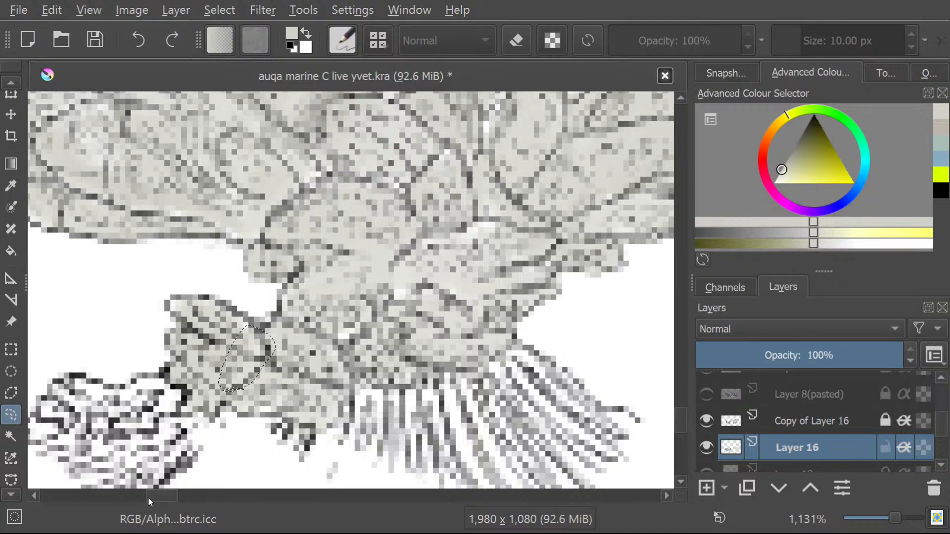
drag(147, 498, 168, 497)
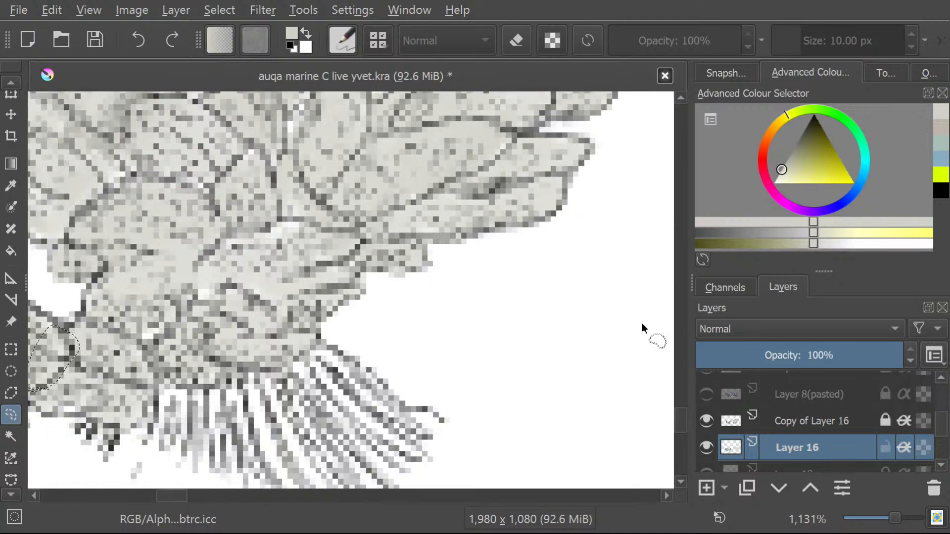
drag(681, 424, 678, 432)
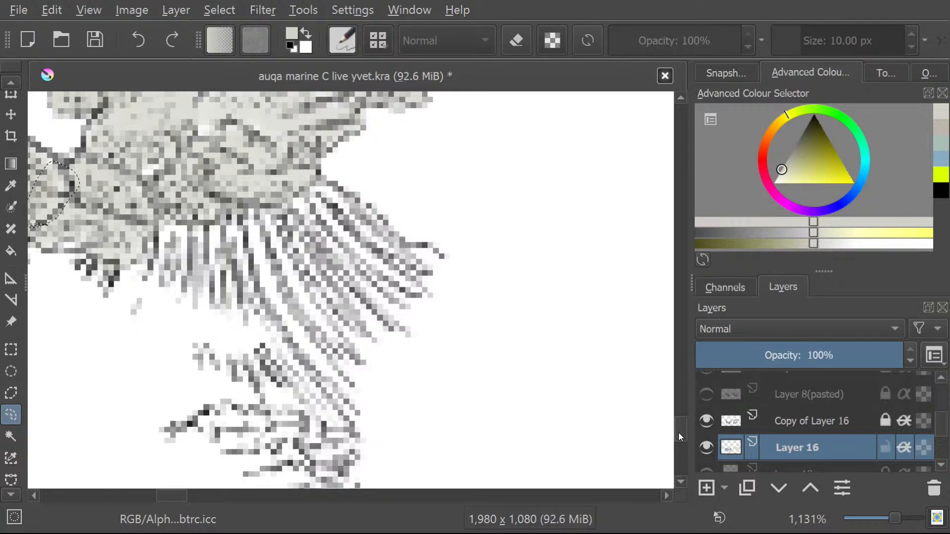
mouse_move(166, 219)
mouse_down()
mouse_move(146, 267)
mouse_move(171, 289)
mouse_move(211, 299)
mouse_up()
mouse_move(285, 213)
mouse_down()
mouse_move(325, 184)
mouse_move(353, 192)
mouse_move(404, 244)
mouse_move(400, 269)
mouse_move(352, 301)
mouse_move(226, 314)
mouse_move(138, 273)
mouse_move(150, 224)
mouse_move(163, 217)
mouse_move(195, 229)
mouse_up()
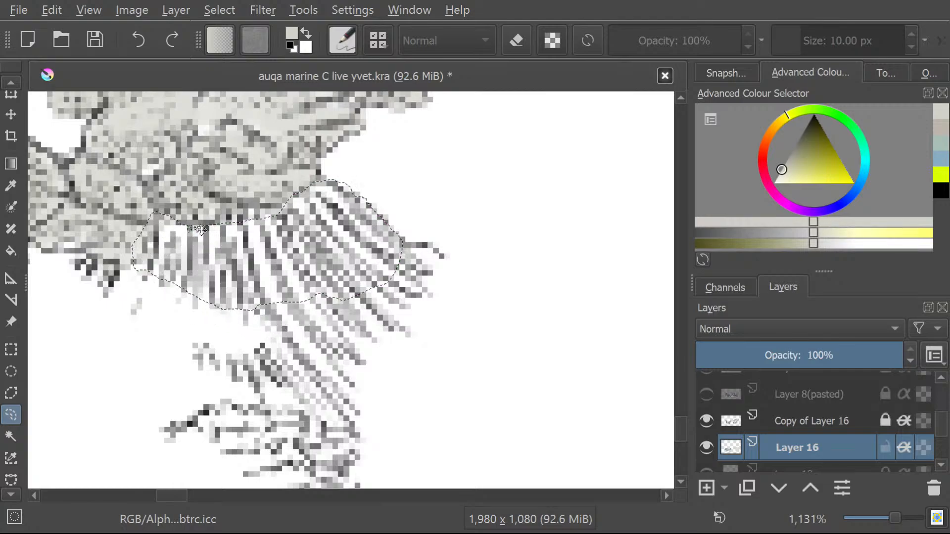
Brush the selected striped fringe beneath the trunk pale grey.
click(7, 82)
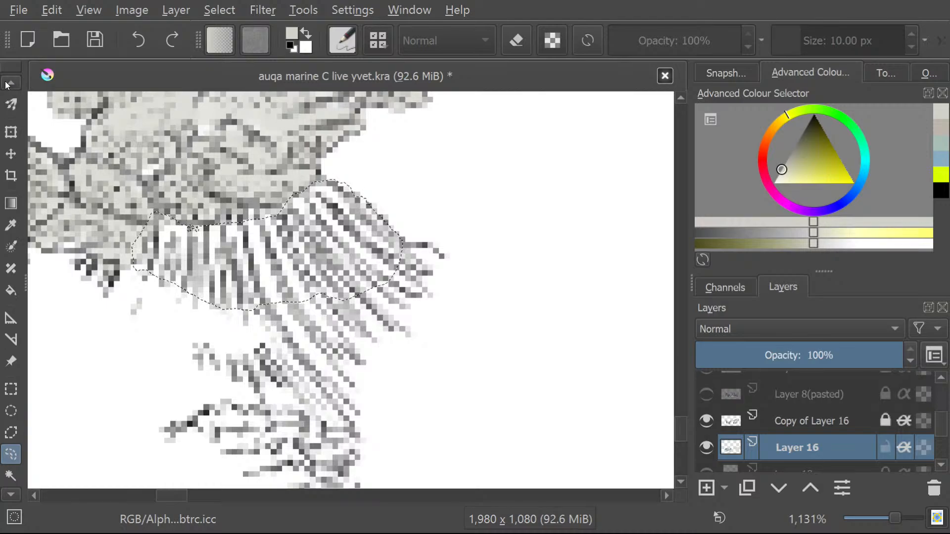
click(7, 83)
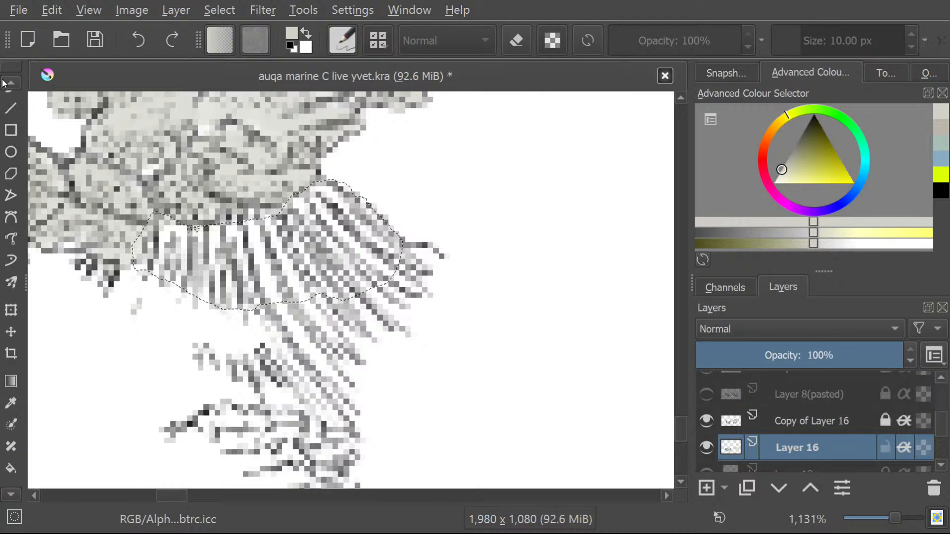
click(11, 146)
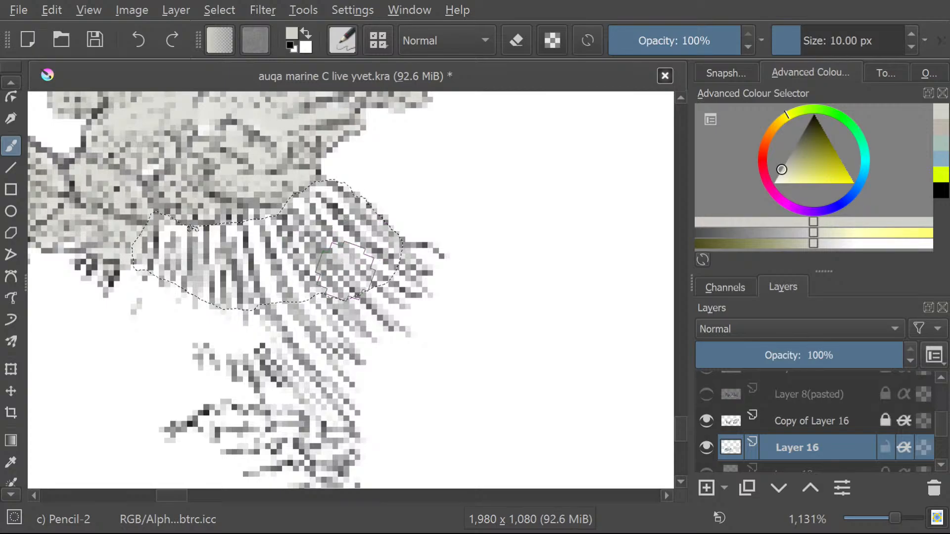
mouse_move(374, 267)
mouse_down()
mouse_move(354, 241)
mouse_move(303, 286)
mouse_move(342, 213)
mouse_move(274, 283)
mouse_move(322, 232)
mouse_move(330, 200)
mouse_move(211, 276)
mouse_move(254, 248)
mouse_move(178, 258)
mouse_move(202, 225)
mouse_move(146, 248)
mouse_move(161, 227)
mouse_move(227, 267)
mouse_move(207, 289)
mouse_move(290, 250)
mouse_up()
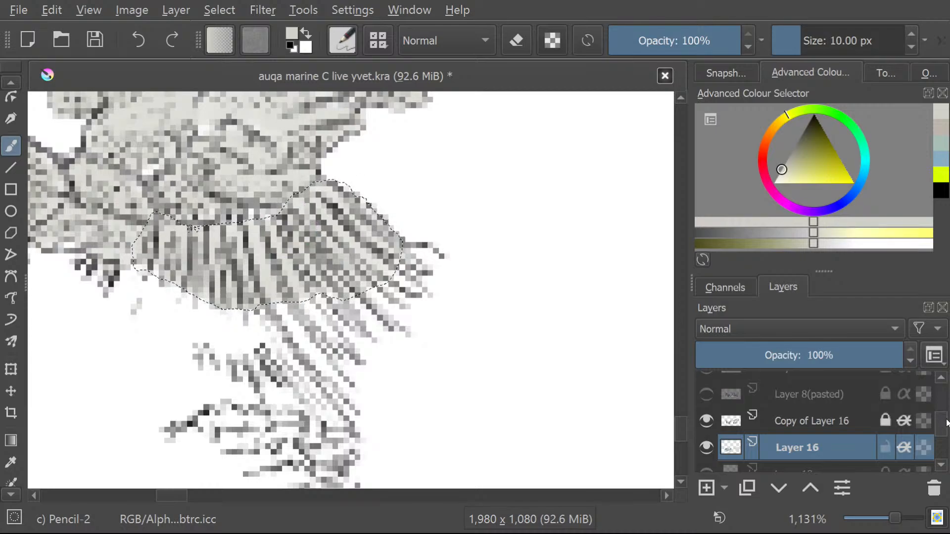
Show the reef reference photo on Layer 15(pasted) behind the coral.
drag(946, 422, 945, 457)
scroll(944, 440, up, 5)
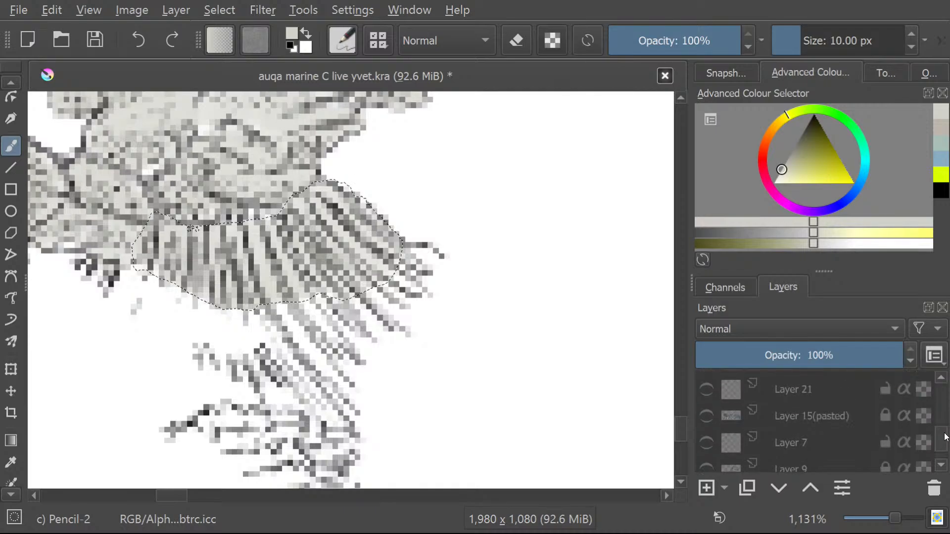
click(706, 439)
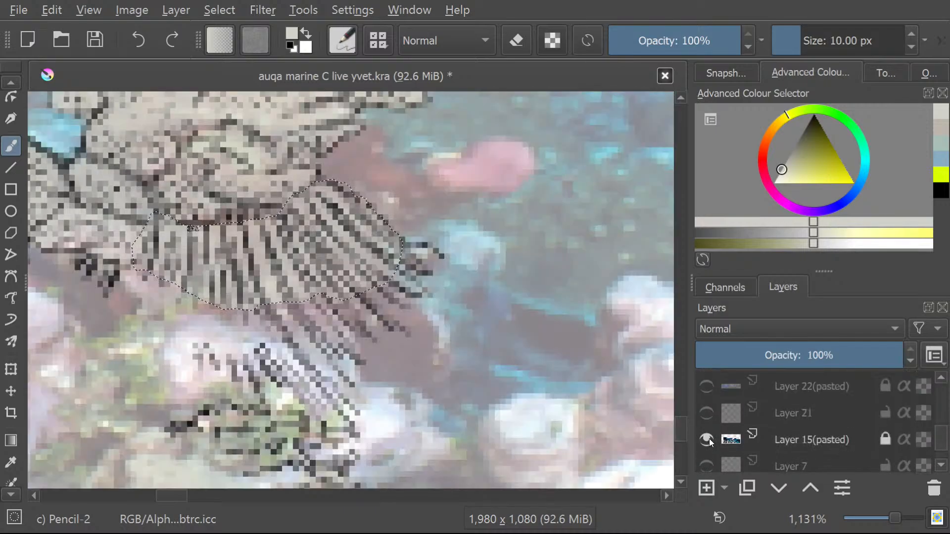
scroll(271, 282, down, 3)
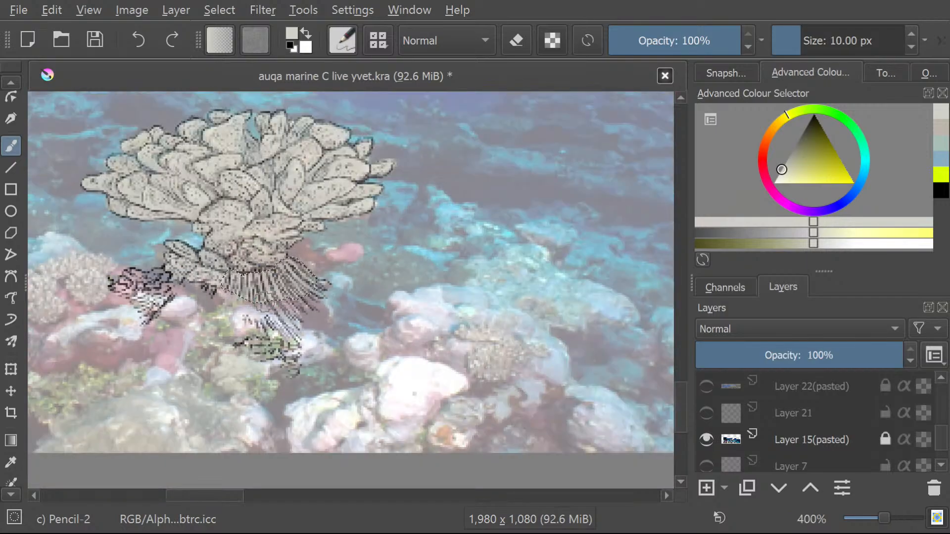
scroll(268, 296, up, 1)
scroll(85, 277, up, 1)
scroll(70, 242, down, 3)
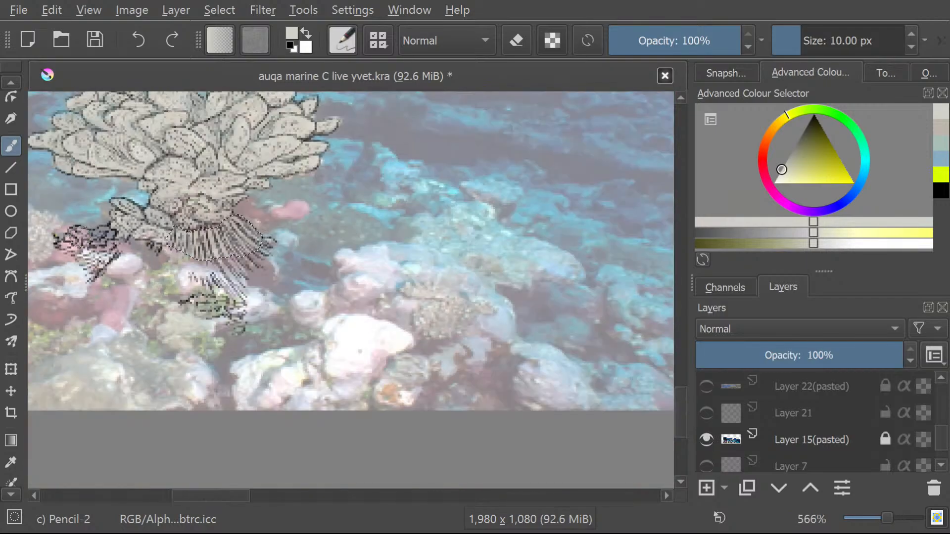
scroll(41, 222, up, 4)
scroll(40, 247, down, 4)
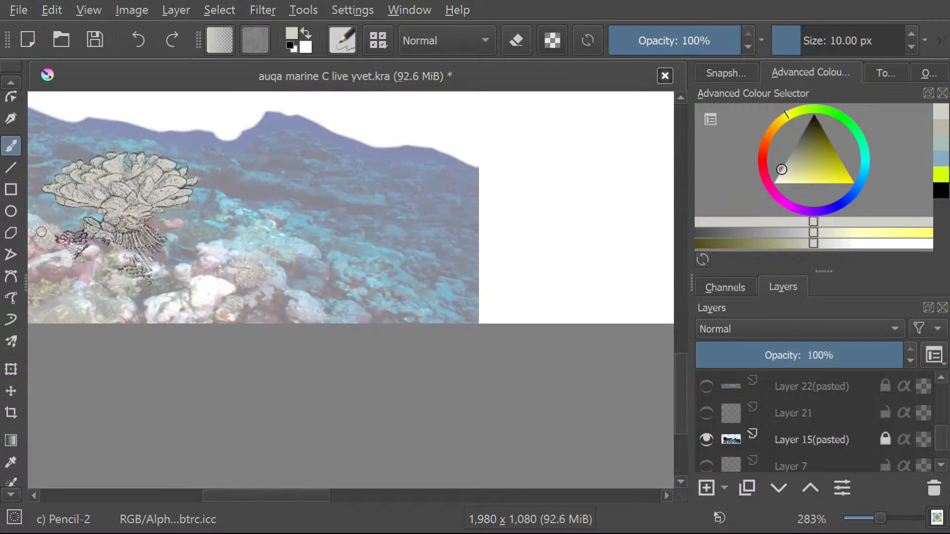
scroll(41, 272, up, 1)
scroll(44, 267, up, 3)
scroll(94, 262, down, 4)
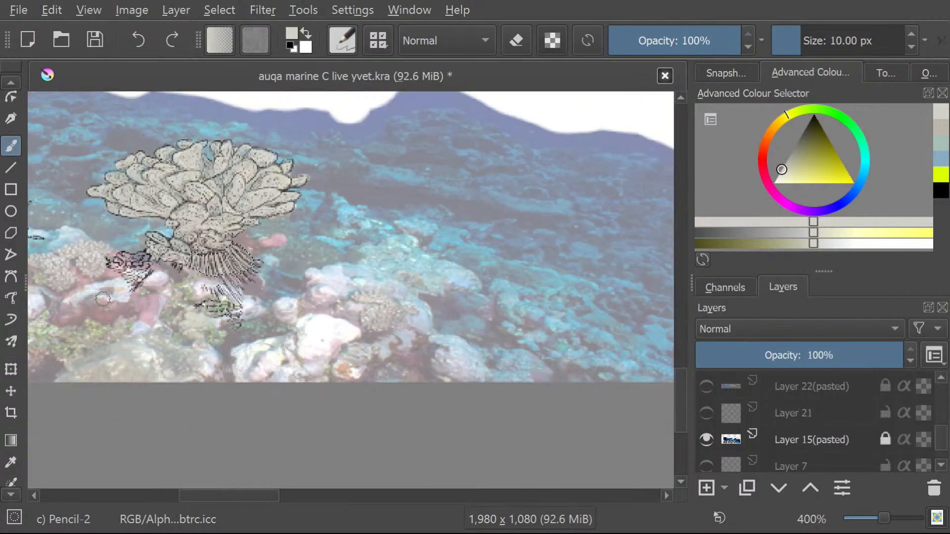
scroll(136, 225, up, 1)
scroll(136, 226, up, 1)
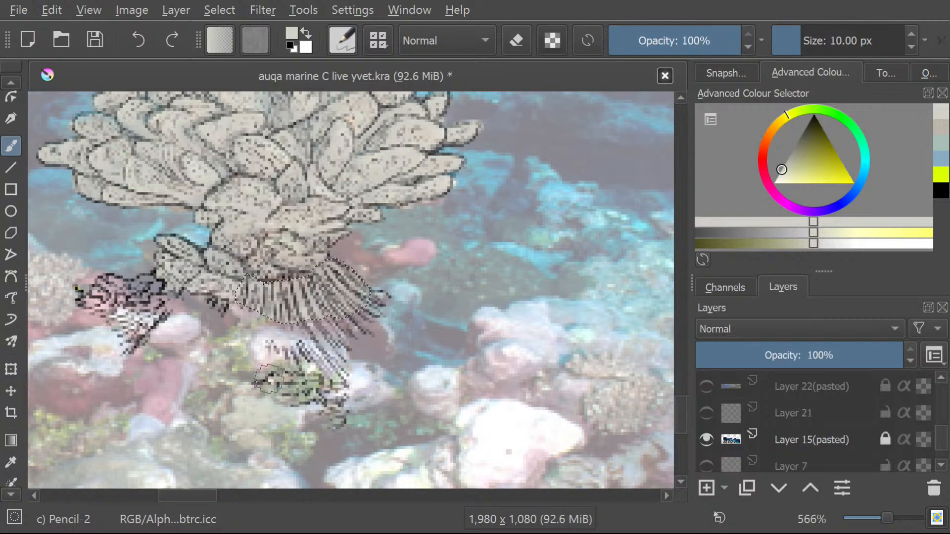
Sample a blue-grey from the reef photo beside the coral fringe and repaint the selected fringe with it.
click(13, 468)
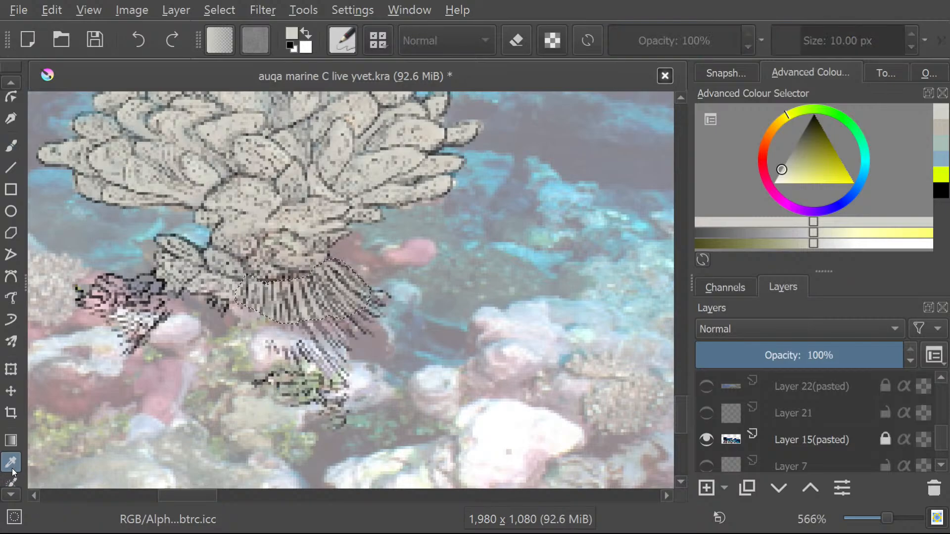
click(418, 315)
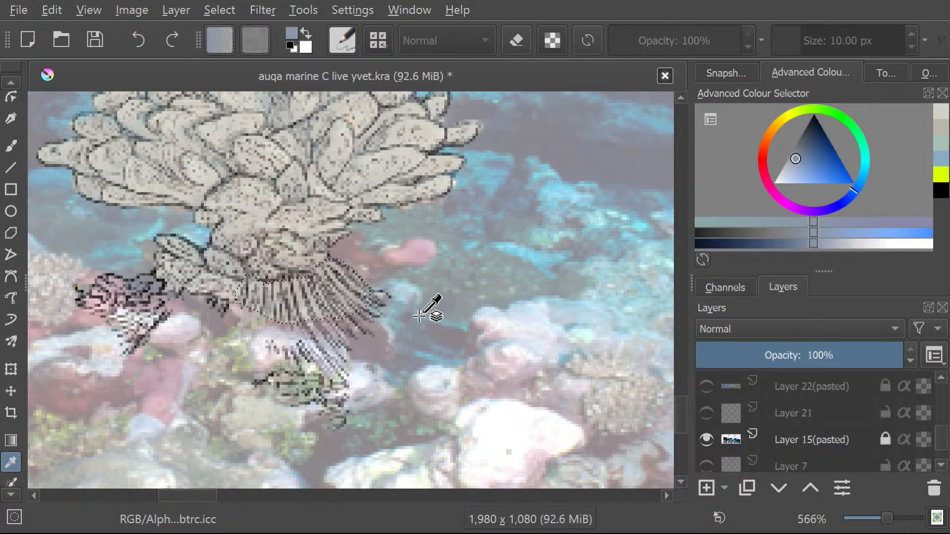
click(11, 146)
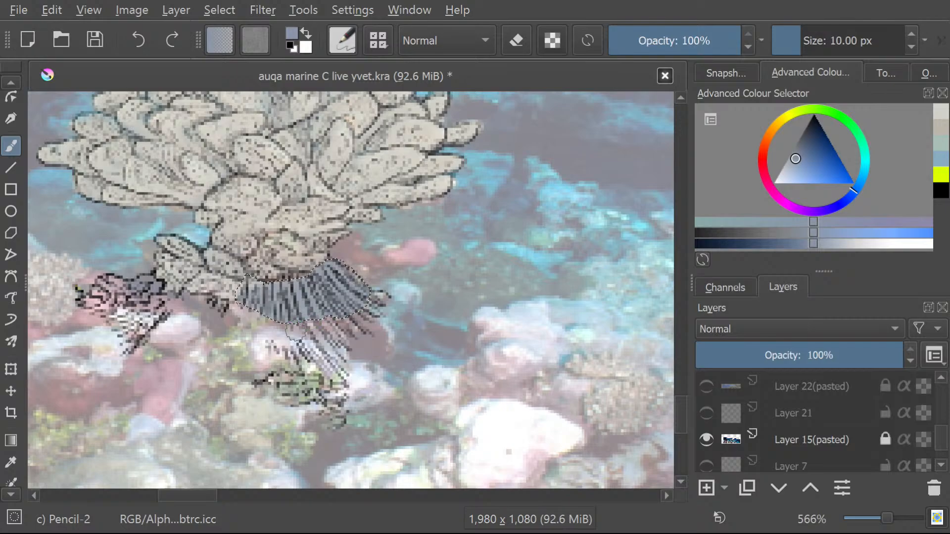
drag(306, 306, 313, 327)
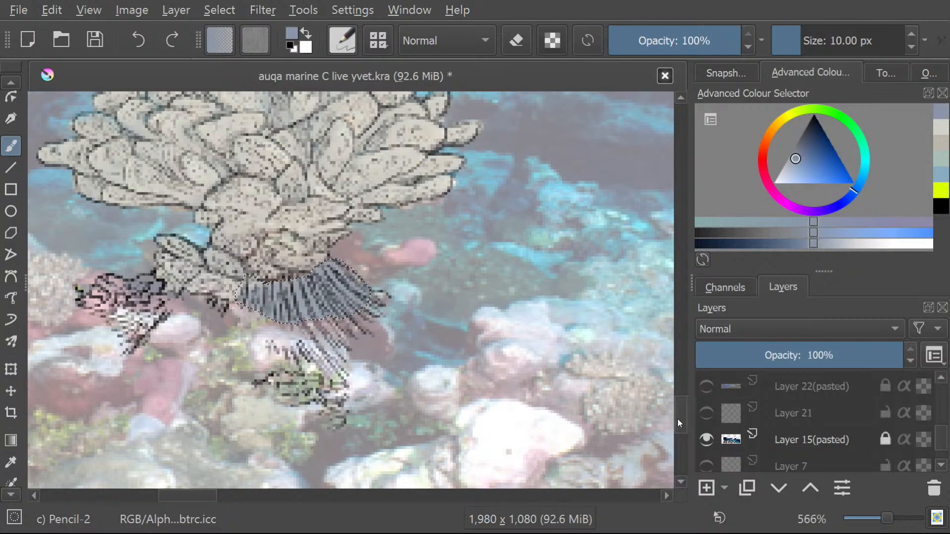
Select the uncoloured lower part of the striped fringe beneath the coral trunk freehand.
mouse_move(678, 419)
mouse_down()
mouse_move(678, 400)
mouse_move(665, 431)
mouse_up()
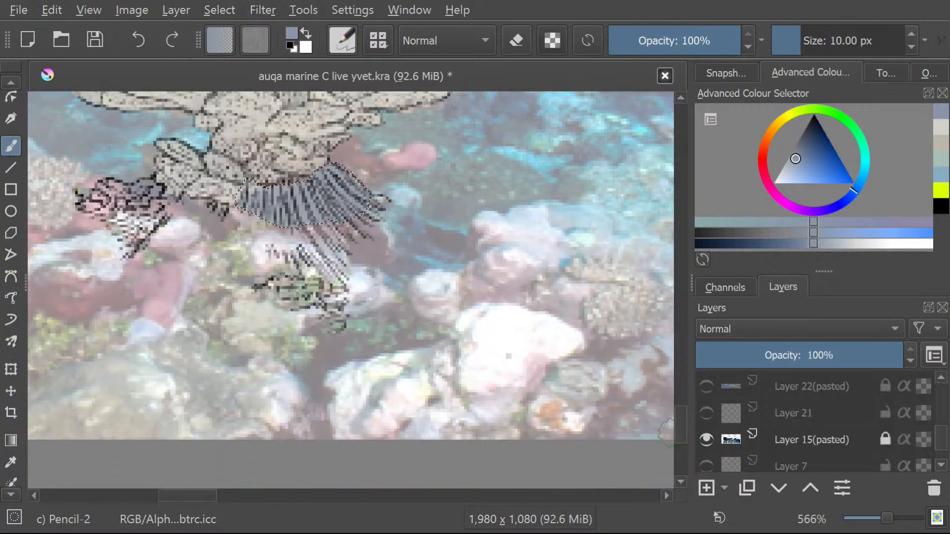
scroll(2, 493, down, 2)
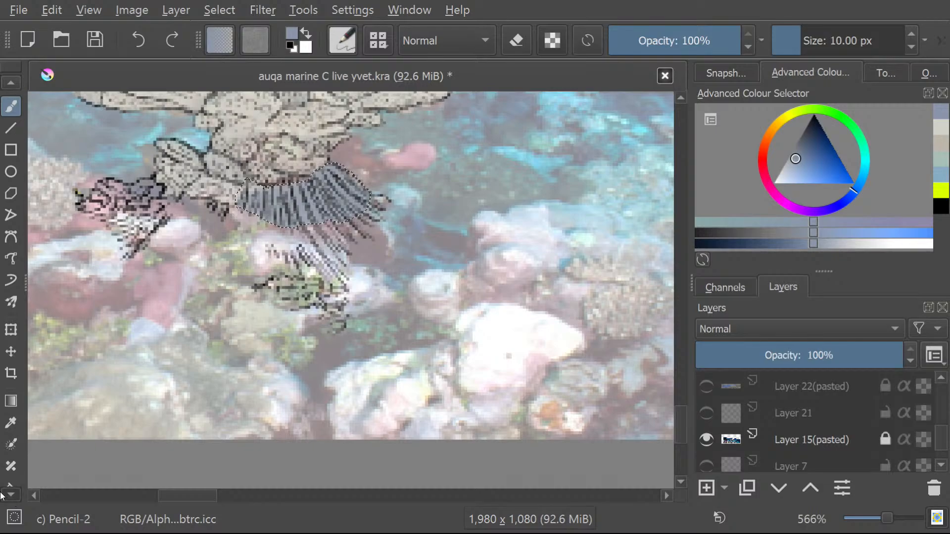
scroll(1, 493, down, 10)
click(11, 455)
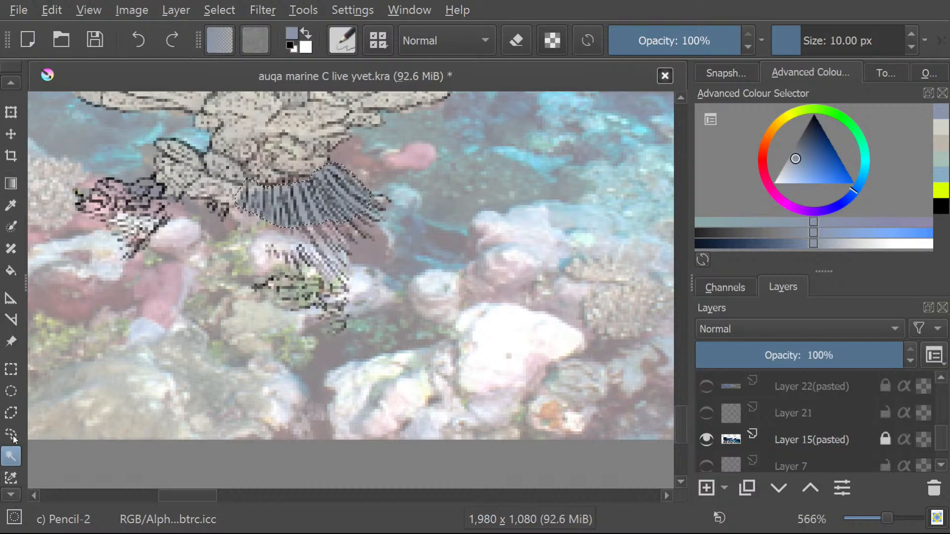
click(11, 434)
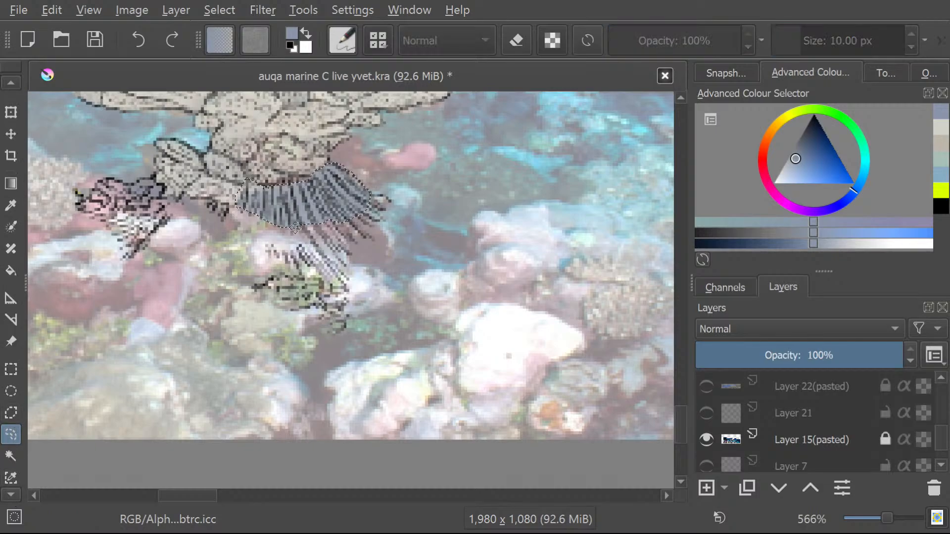
mouse_move(295, 228)
mouse_down()
mouse_move(297, 342)
mouse_move(288, 257)
mouse_move(279, 256)
mouse_move(335, 285)
mouse_move(347, 244)
mouse_move(385, 211)
mouse_move(382, 199)
mouse_move(303, 230)
mouse_up()
Brush the selected lower part of the striped fringe with the same blue-grey.
click(10, 83)
click(10, 82)
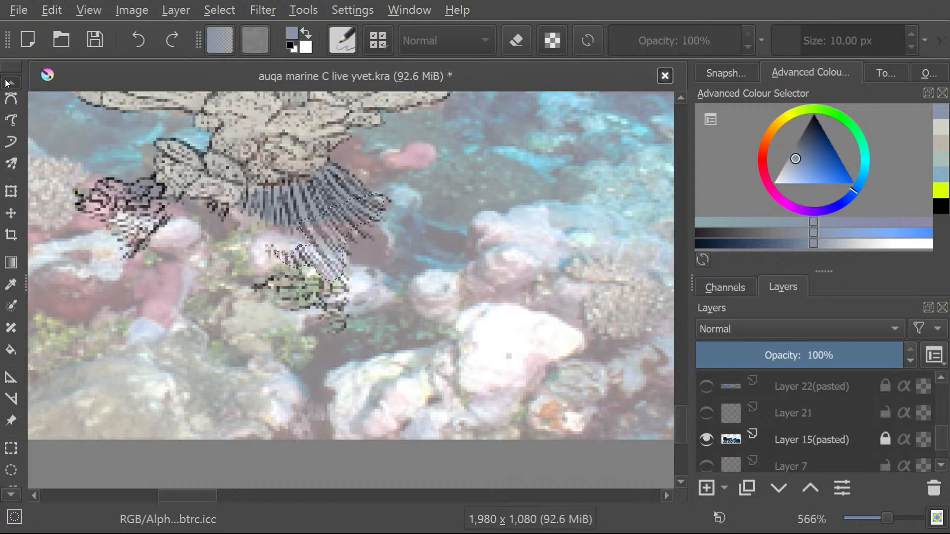
click(10, 82)
click(10, 82)
click(10, 82)
click(12, 144)
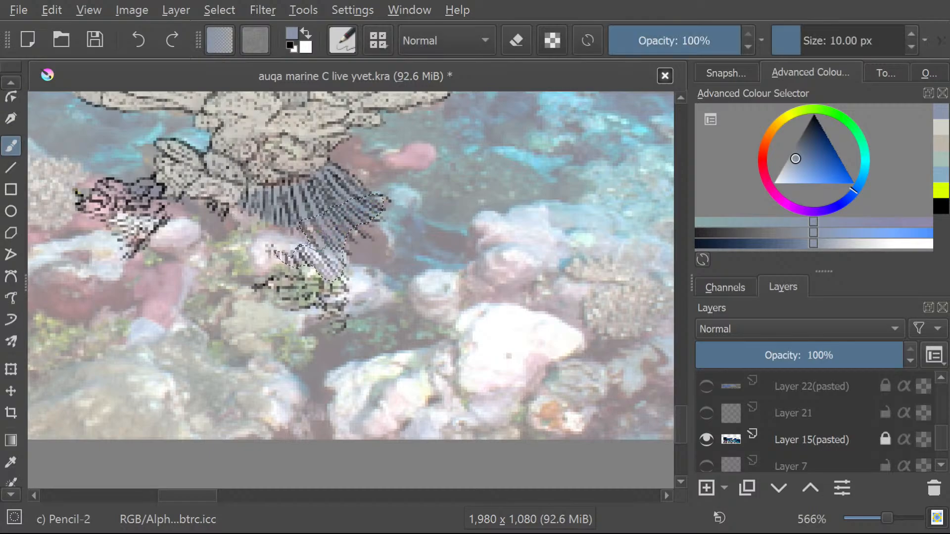
mouse_move(316, 225)
mouse_down()
mouse_move(337, 270)
mouse_move(289, 261)
mouse_move(311, 253)
mouse_up()
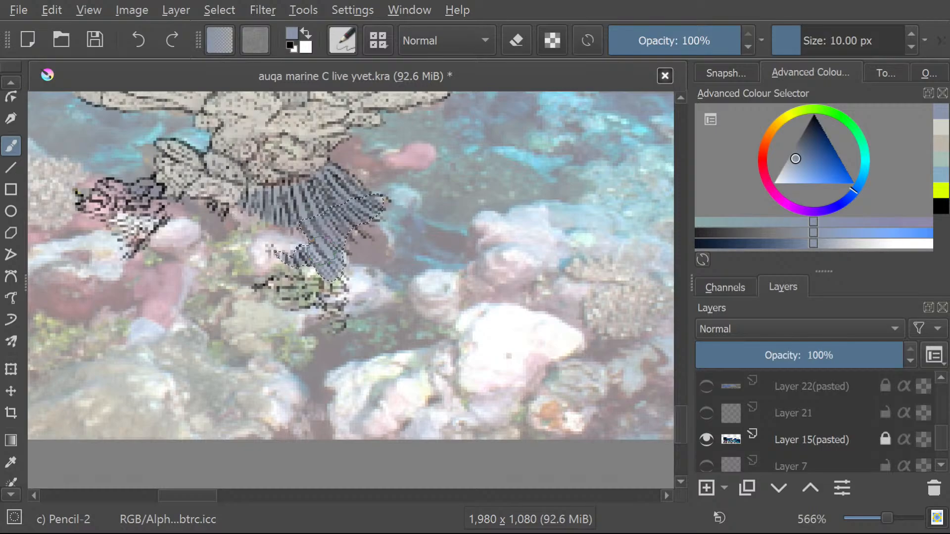
Try a rough freehand selection around the triangular striped tip of the small clump beside the coral trunk.
click(11, 82)
click(10, 85)
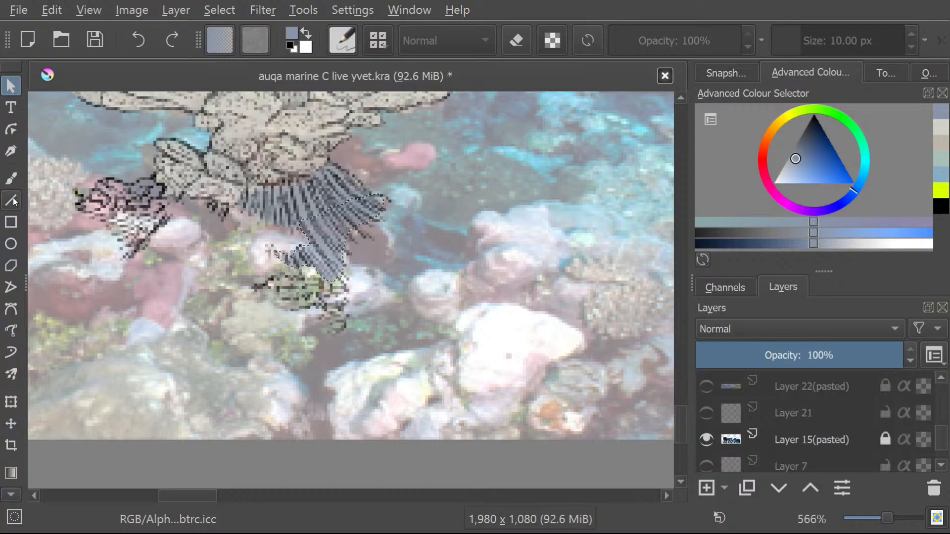
click(7, 497)
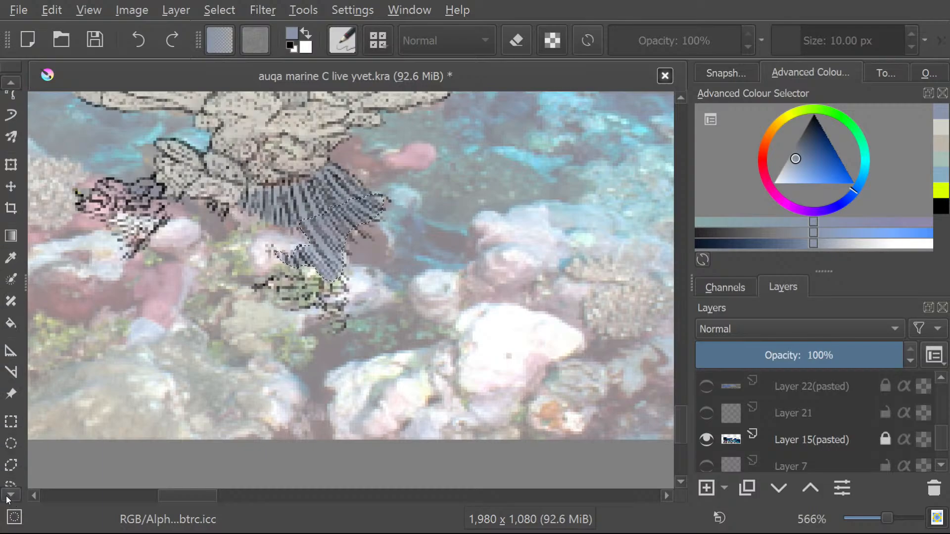
click(11, 448)
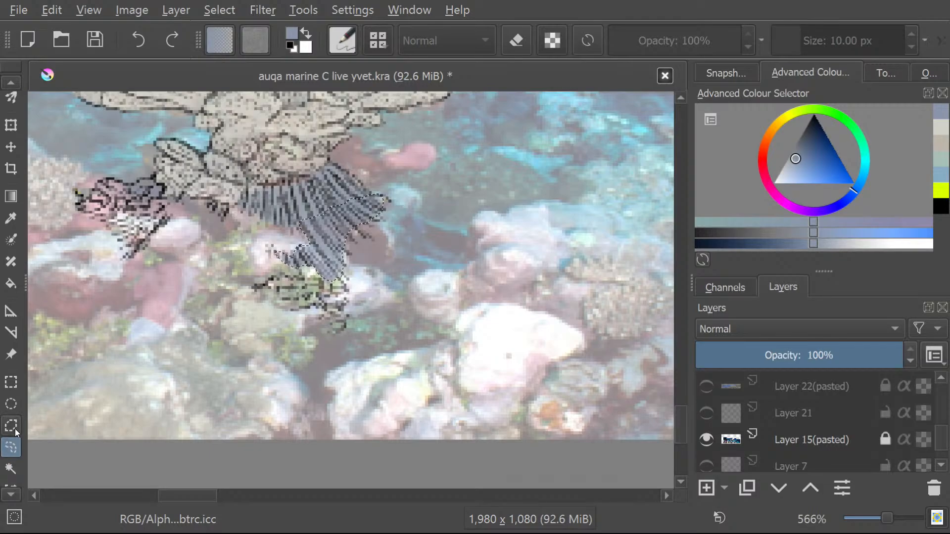
click(294, 303)
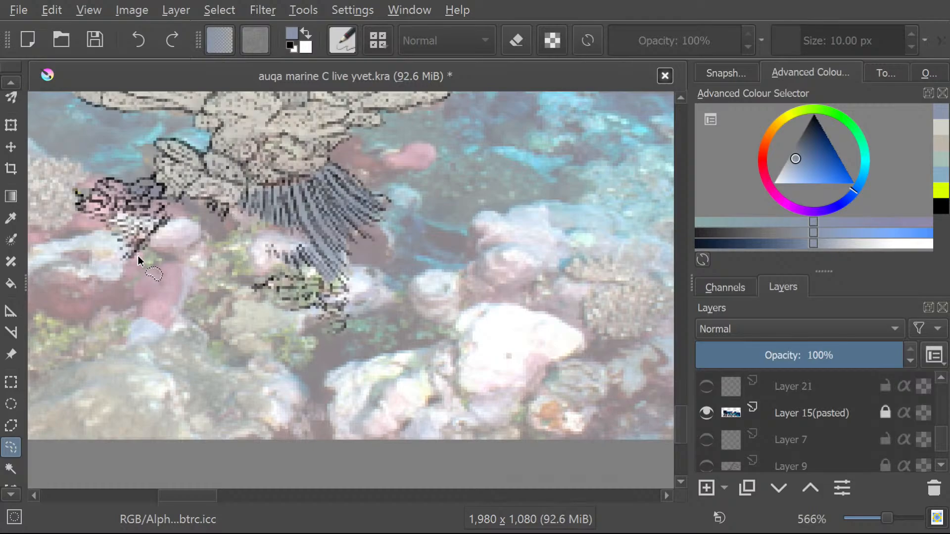
mouse_move(173, 216)
mouse_down()
mouse_move(165, 225)
mouse_move(119, 225)
mouse_move(133, 257)
mouse_up()
key(ctrl+c)
key(ctrl+v)
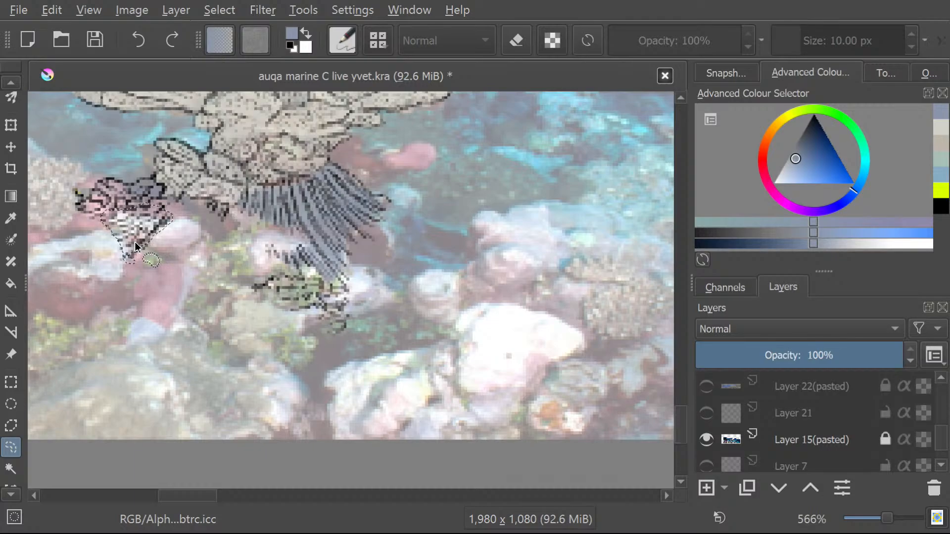
Clear the rough selection and retrace the clump's triangular striped tip freehand, following its outline more closely.
scroll(136, 246, up, 2)
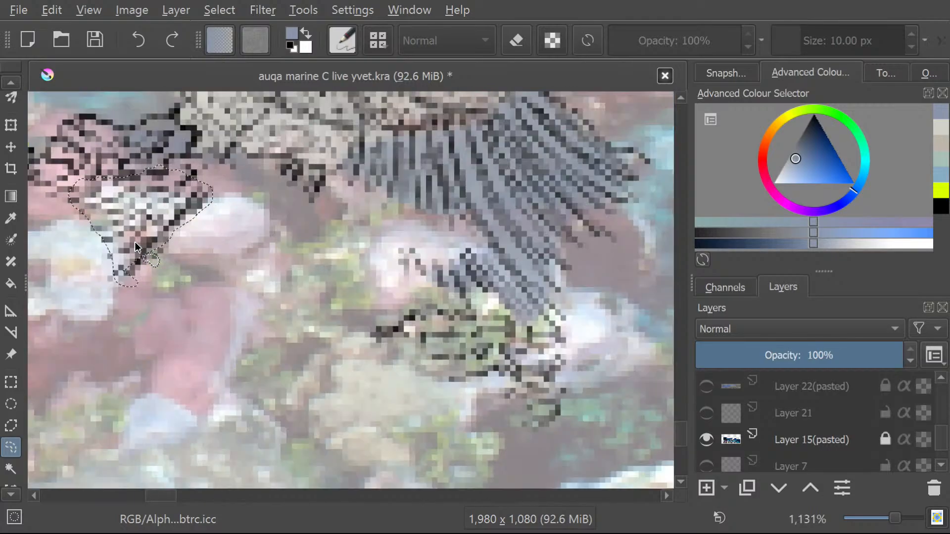
scroll(91, 193, up, 1)
scroll(112, 268, up, 1)
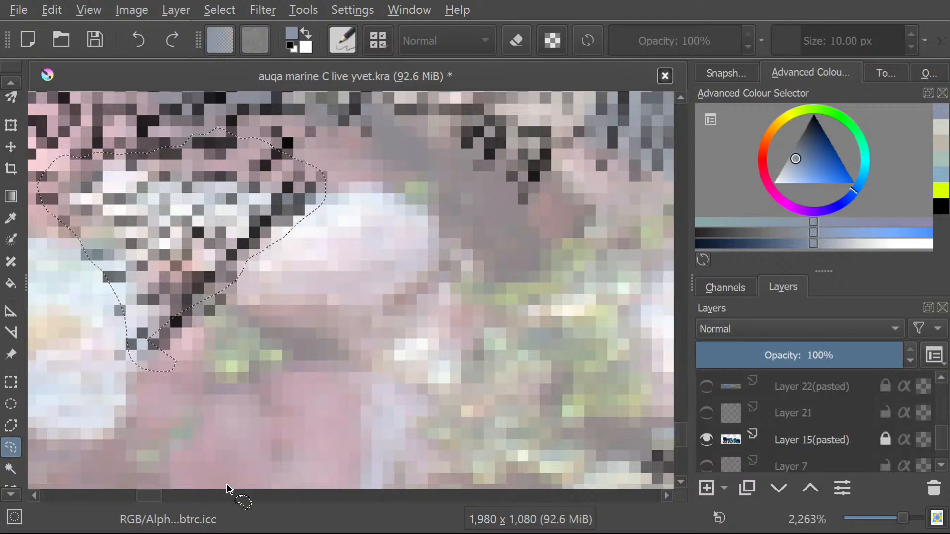
click(228, 380)
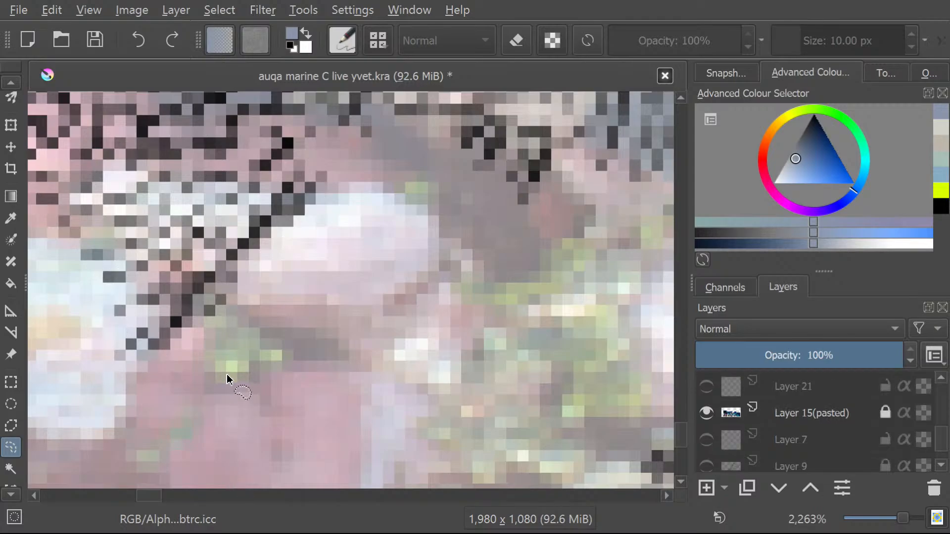
mouse_move(149, 341)
mouse_down()
mouse_move(273, 225)
mouse_move(299, 171)
mouse_move(273, 164)
mouse_move(194, 182)
mouse_move(76, 143)
mouse_up()
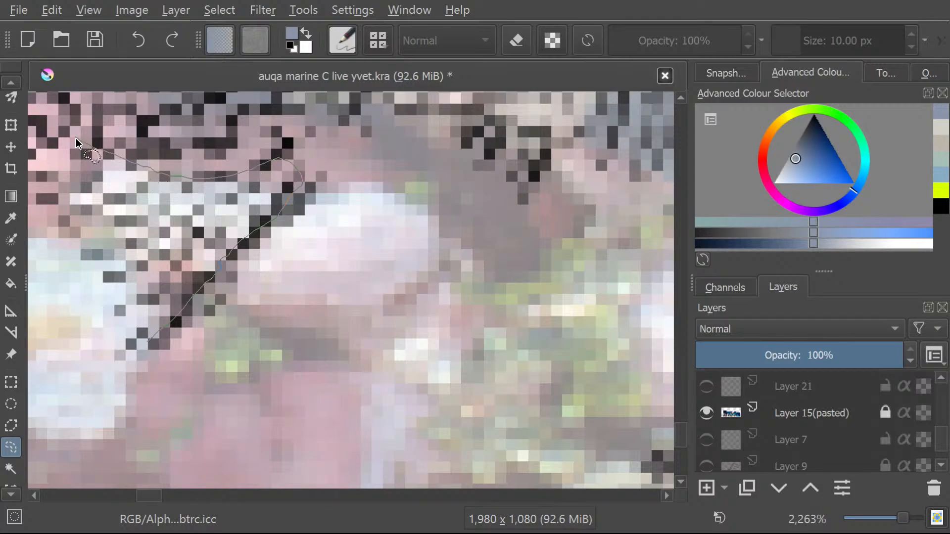
drag(141, 335, 146, 338)
key(ctrl+v)
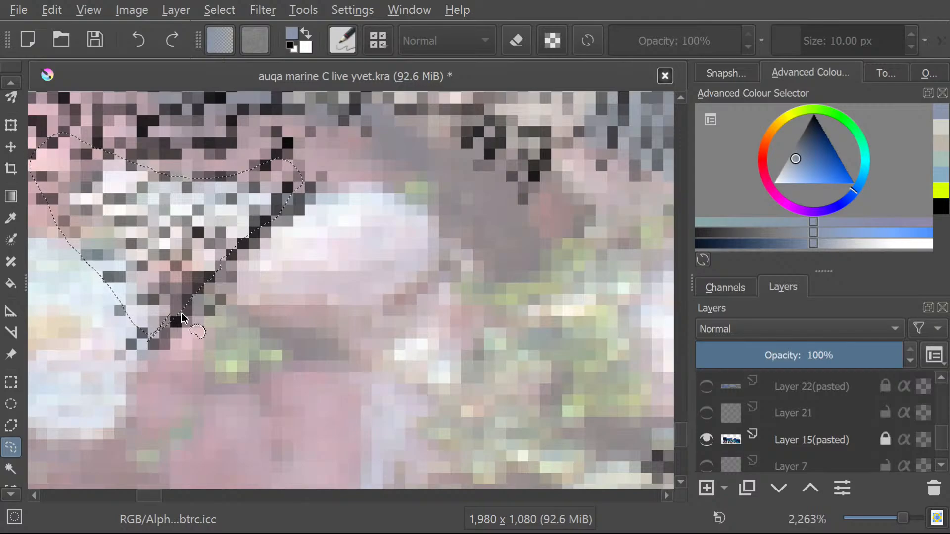
Sample a pale lilac-grey from the light rock beside the clump in the reef photo and brush the selected tip with it.
scroll(8, 88, up, 10)
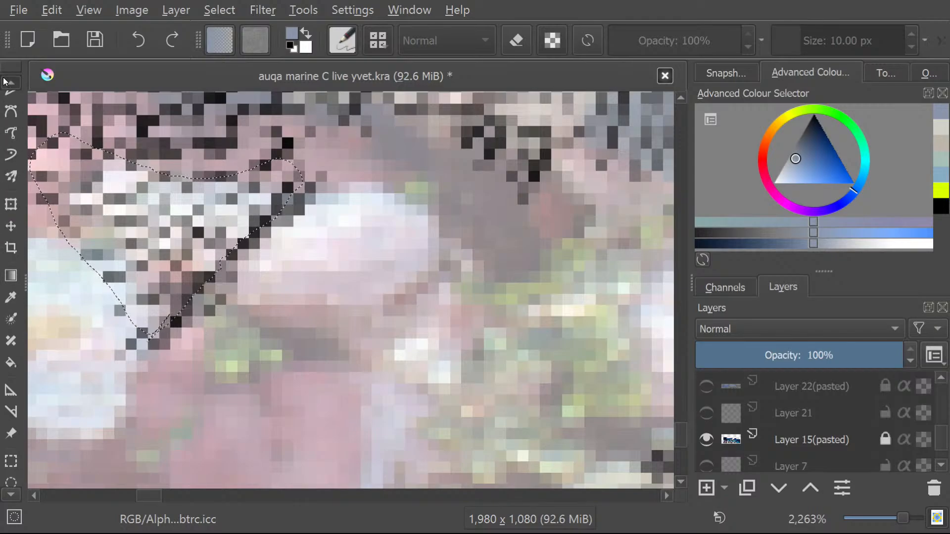
click(10, 118)
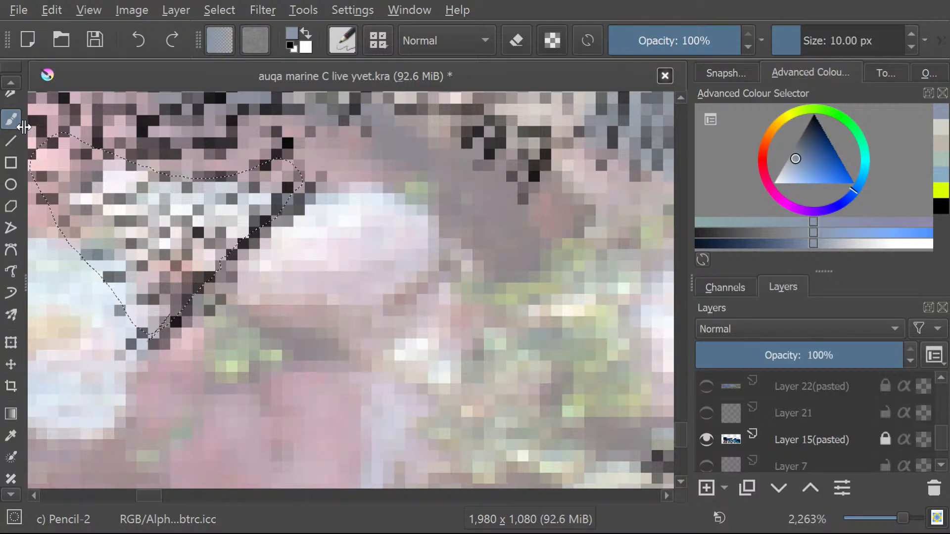
click(11, 435)
click(360, 255)
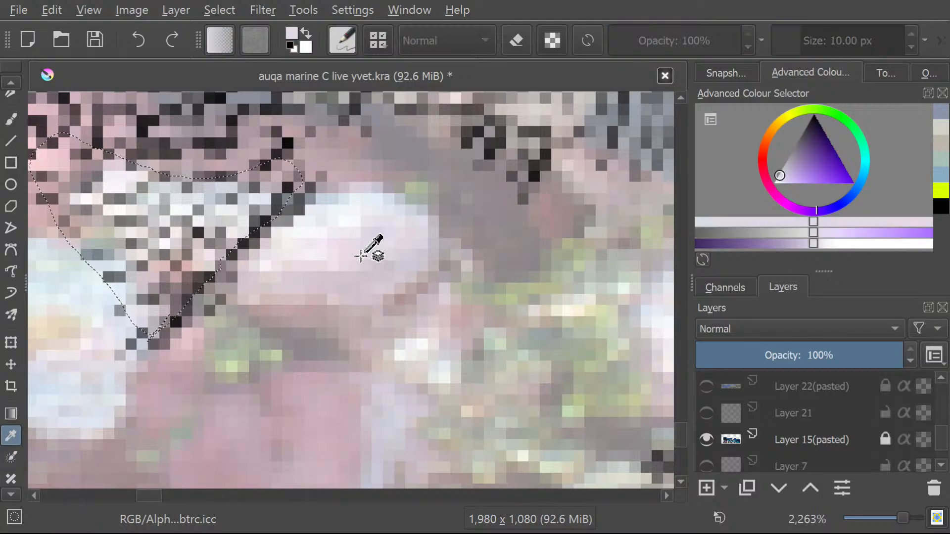
click(4, 114)
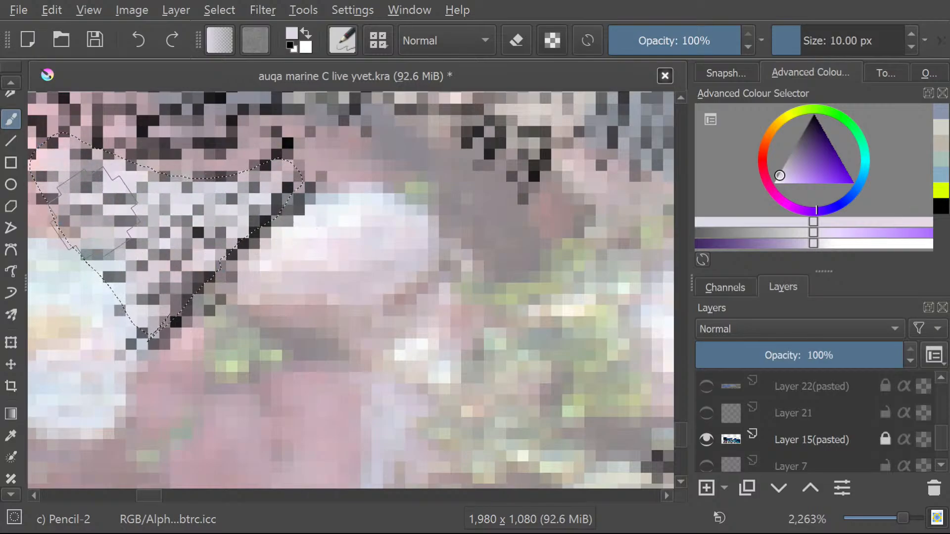
drag(94, 213, 157, 275)
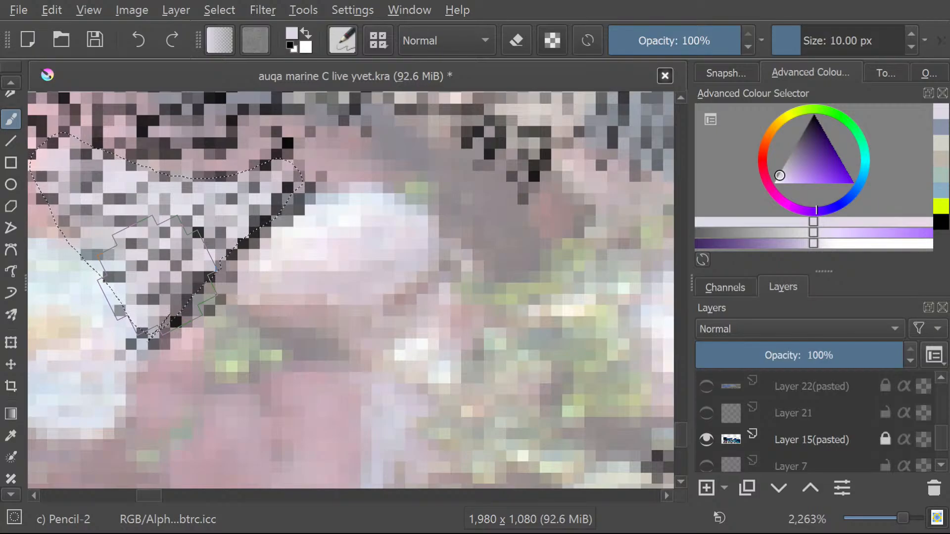
Sample a warm grey from the bumpy round coral beside the small clump in the reef photo.
scroll(157, 275, down, 5)
scroll(74, 245, up, 3)
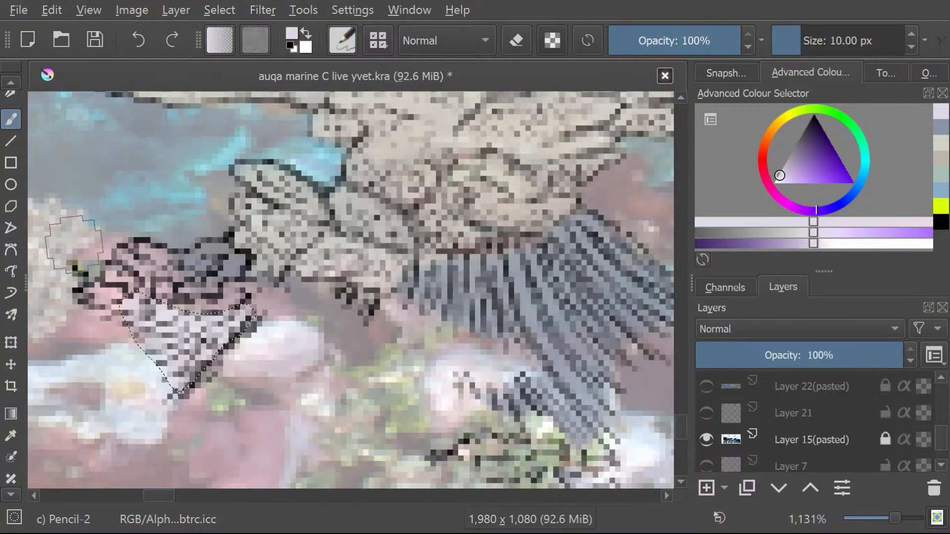
scroll(74, 245, down, 4)
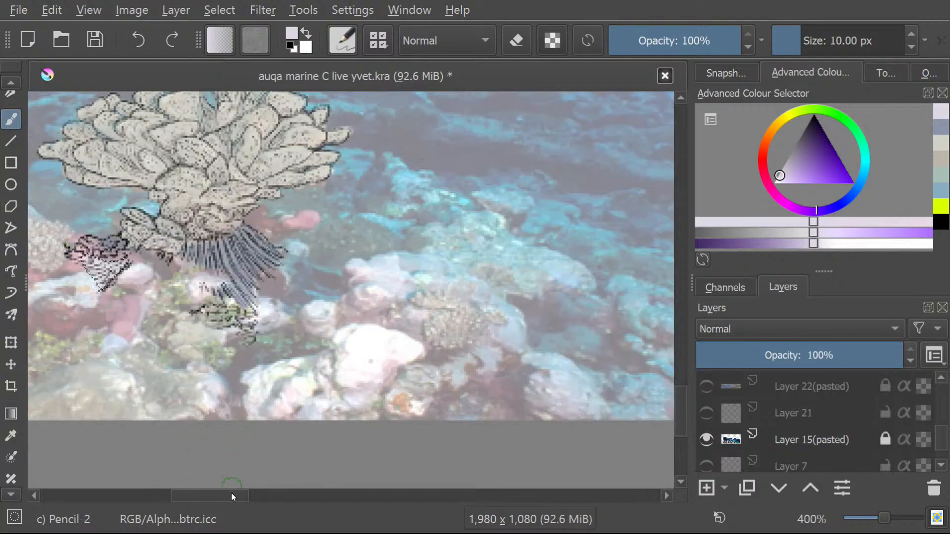
drag(230, 492, 194, 495)
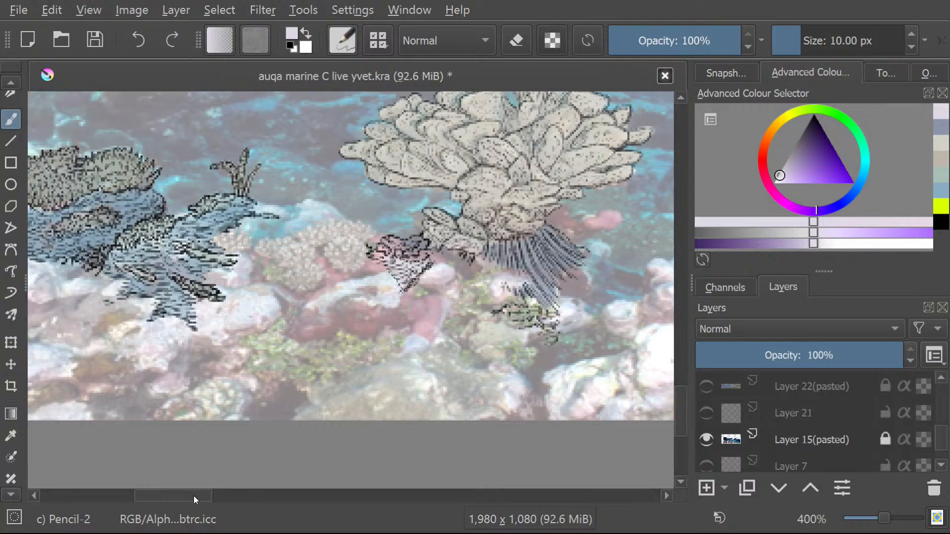
key(p)
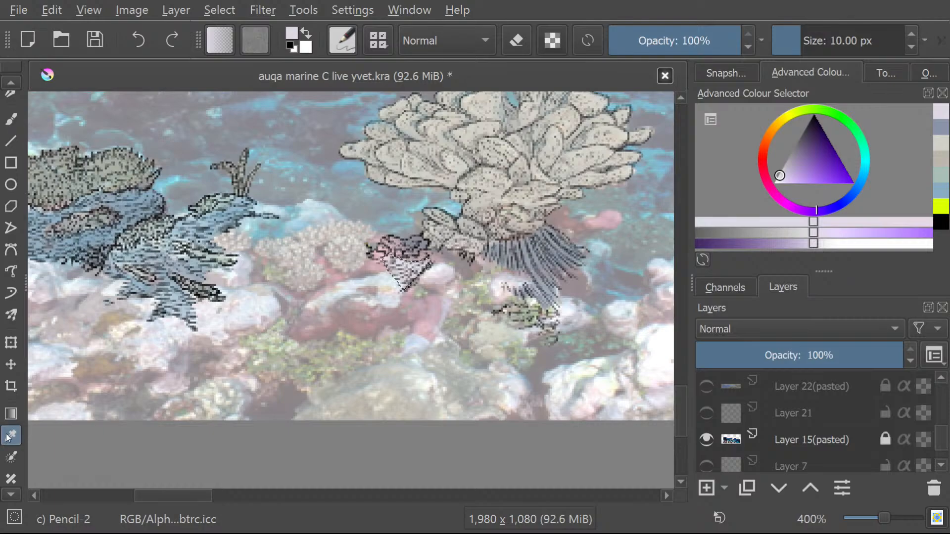
click(345, 250)
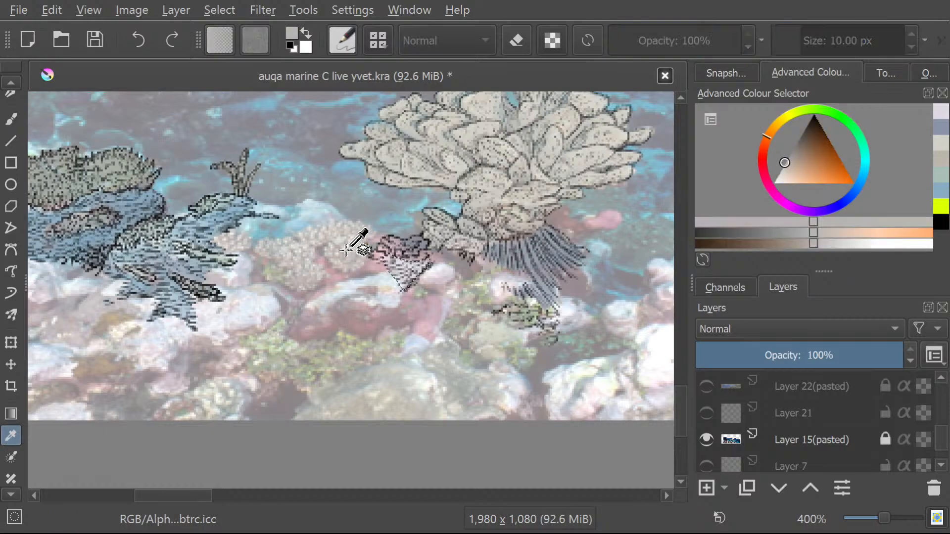
Select the upper part of the small clump, above its pale tip, freehand and brush it with the sampled warm grey.
click(9, 497)
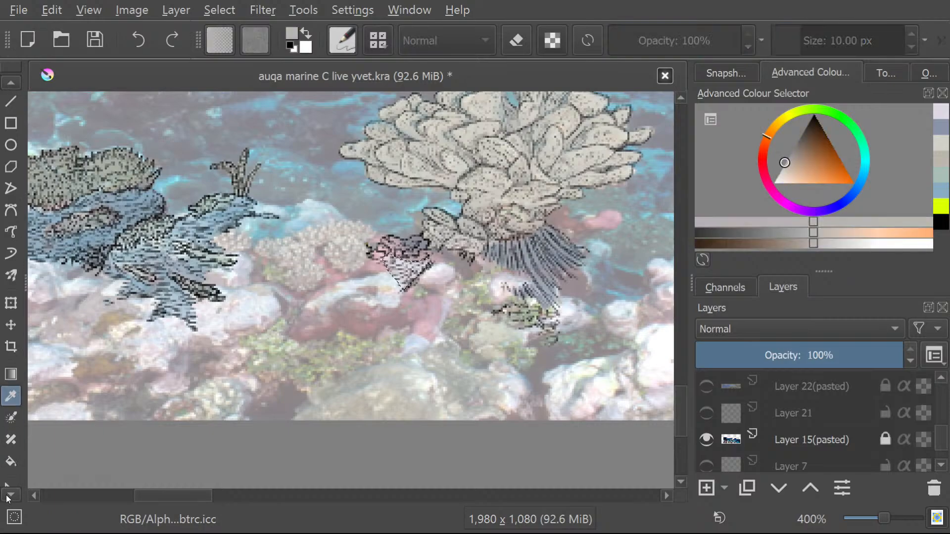
click(9, 496)
click(16, 464)
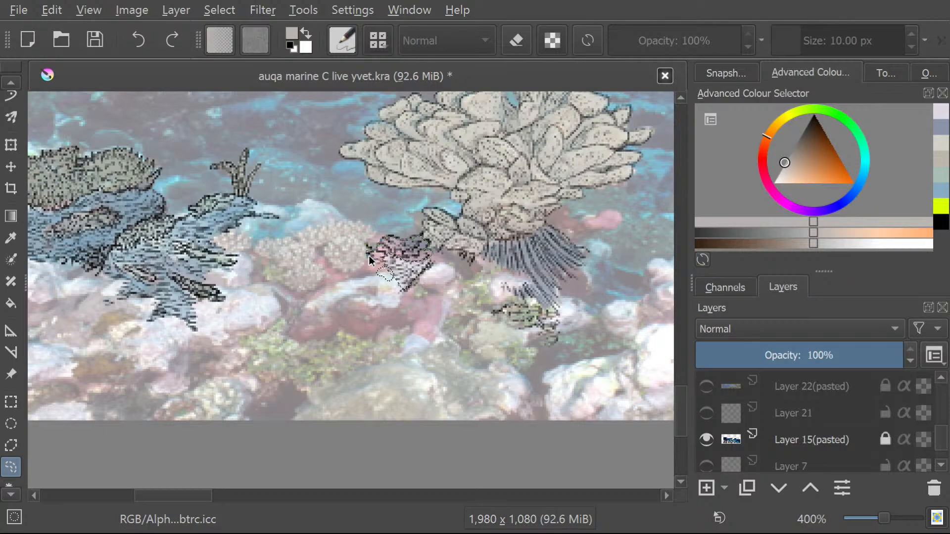
click(3, 81)
click(3, 82)
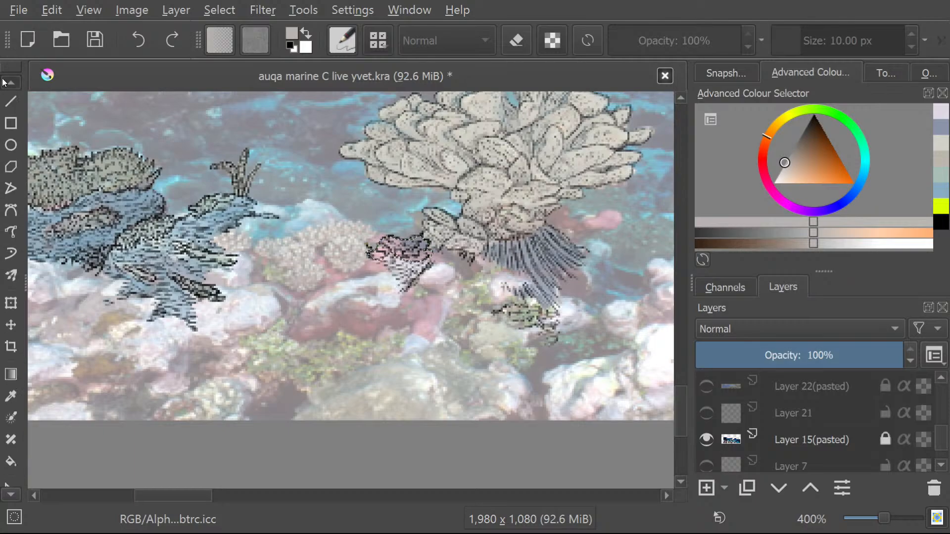
click(11, 137)
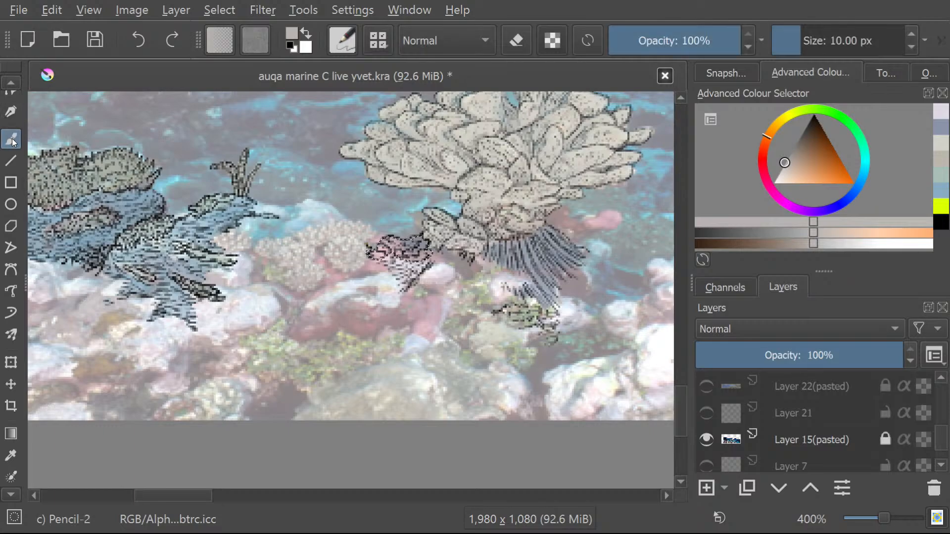
drag(423, 245, 368, 257)
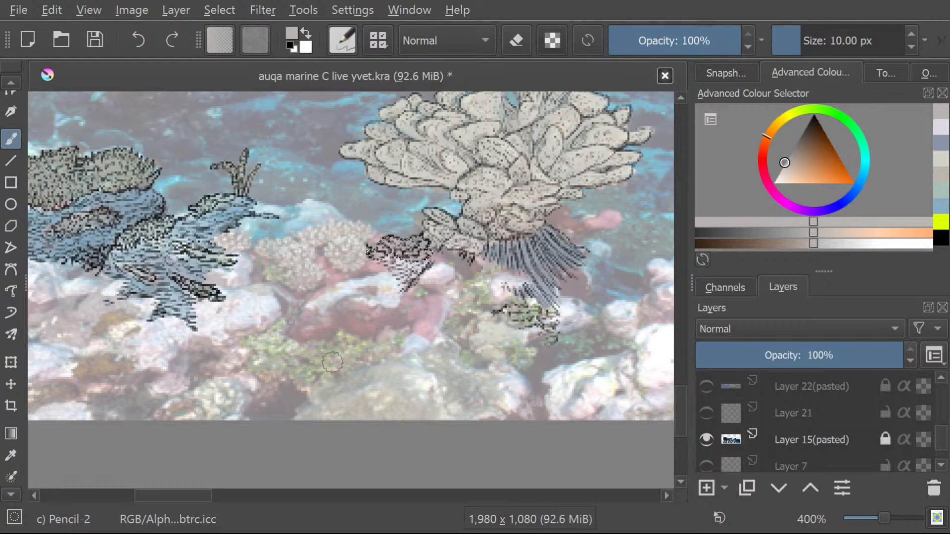
Select the ragged line-art patch directly below the striped fringe freehand, including its small trailing end.
click(11, 495)
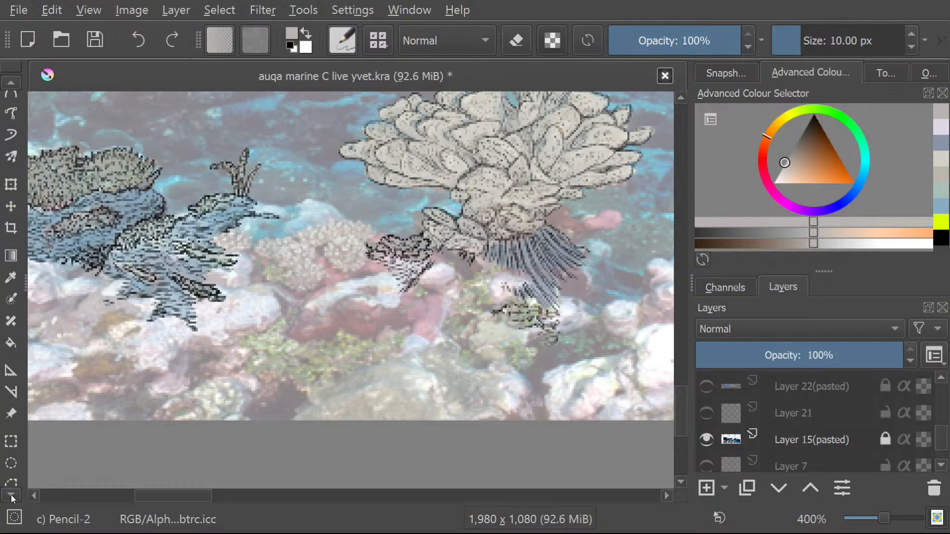
click(18, 441)
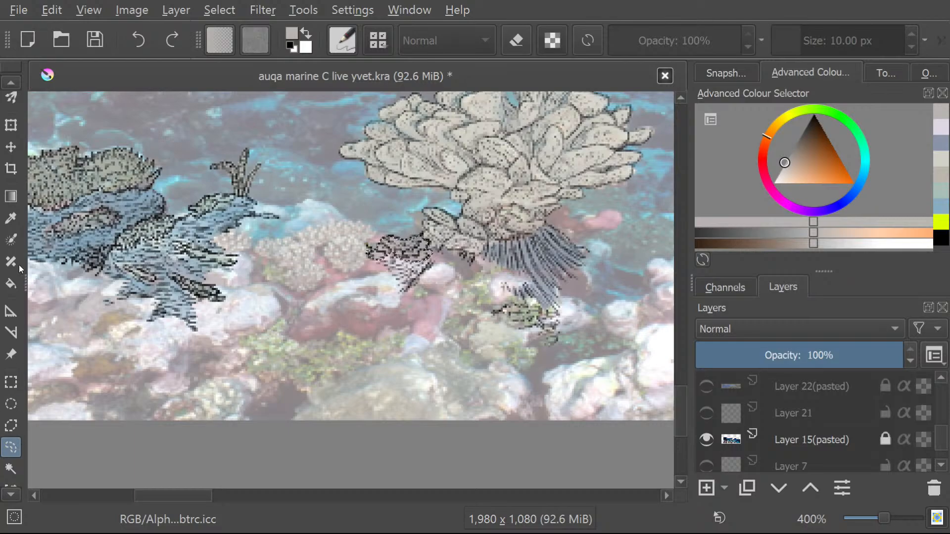
scroll(470, 290, up, 3)
scroll(470, 289, up, 1)
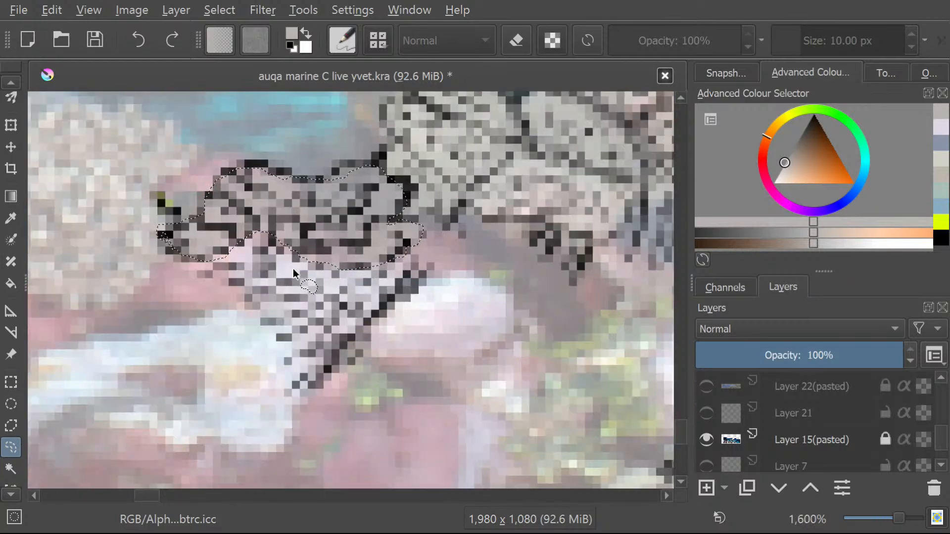
scroll(420, 326, down, 5)
scroll(418, 328, up, 5)
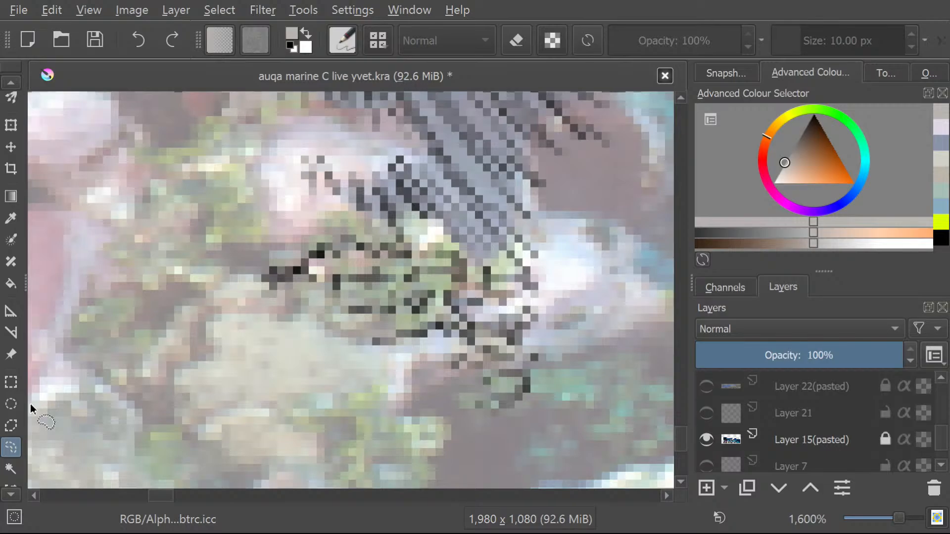
mouse_move(274, 279)
mouse_down()
mouse_move(337, 249)
mouse_move(364, 246)
mouse_move(462, 266)
mouse_move(464, 285)
mouse_move(489, 285)
mouse_move(525, 314)
mouse_move(514, 343)
mouse_move(529, 370)
mouse_move(517, 404)
mouse_move(495, 400)
mouse_move(477, 355)
mouse_move(420, 328)
mouse_up()
Switch to the freehand brush for colouring the selected ragged patch below the fringe.
click(8, 81)
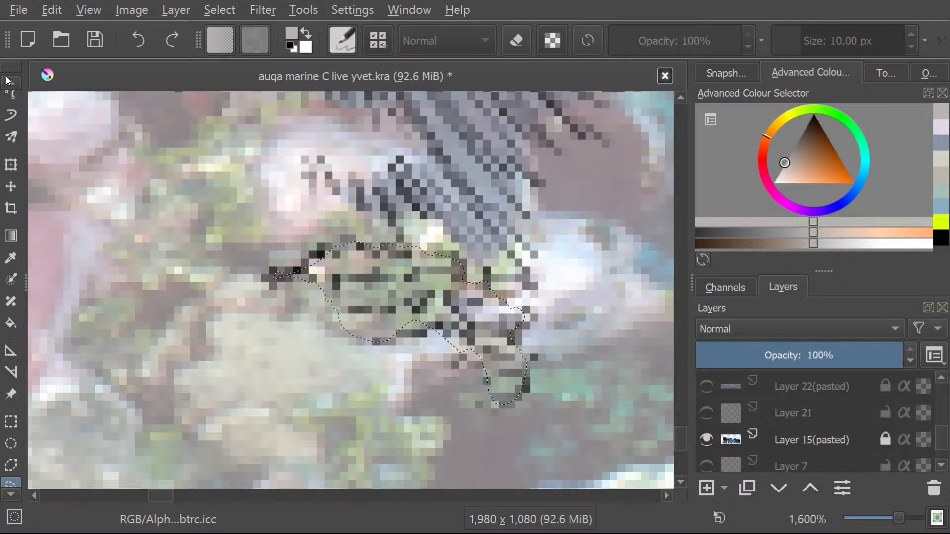
click(3, 121)
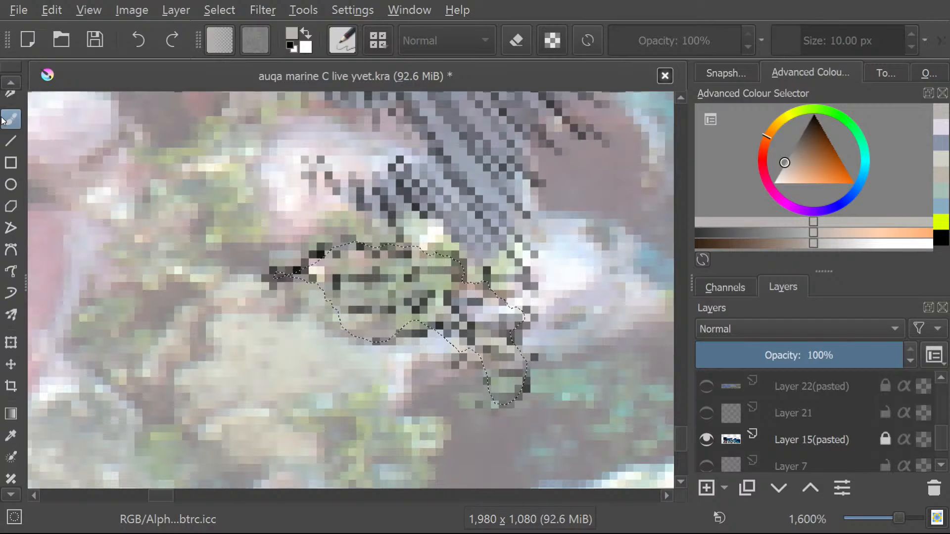
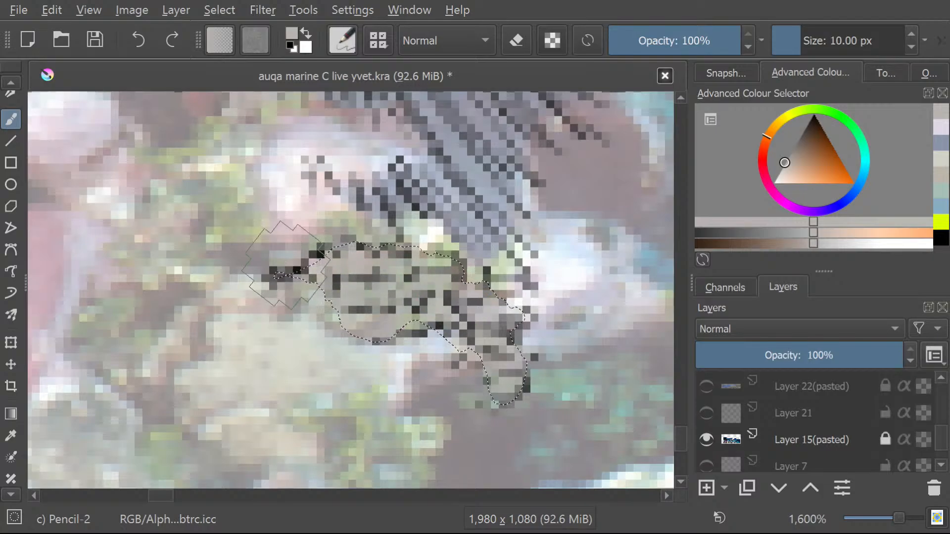
Hide the reef reference photo on Layer 15(pasted) so the coloured corals stand on the plain white background.
scroll(286, 266, down, 8)
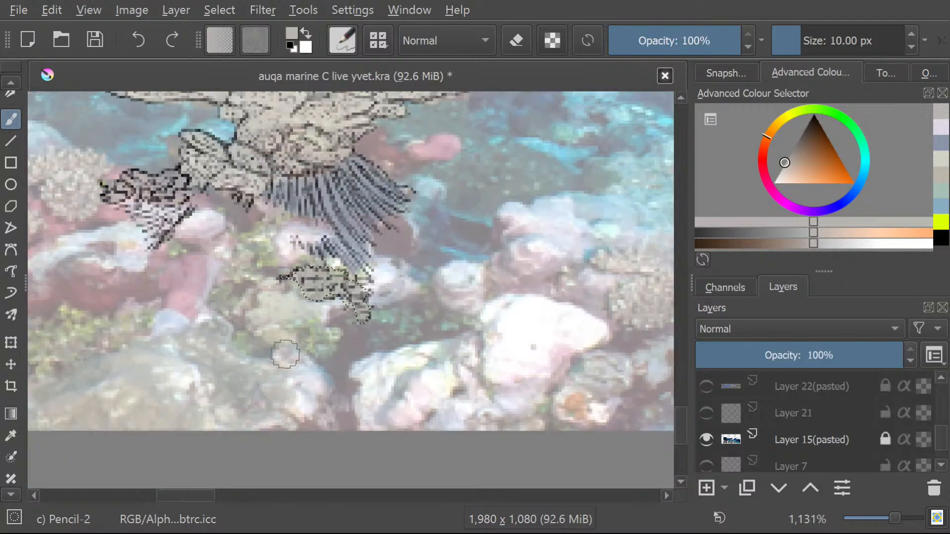
scroll(283, 324, up, 1)
scroll(127, 282, up, 2)
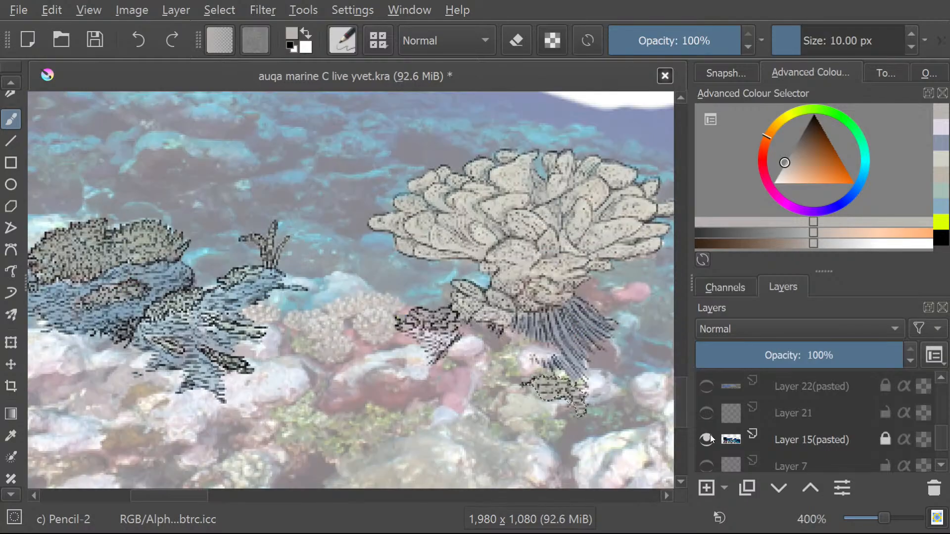
click(706, 440)
scroll(259, 221, down, 1)
scroll(281, 243, up, 1)
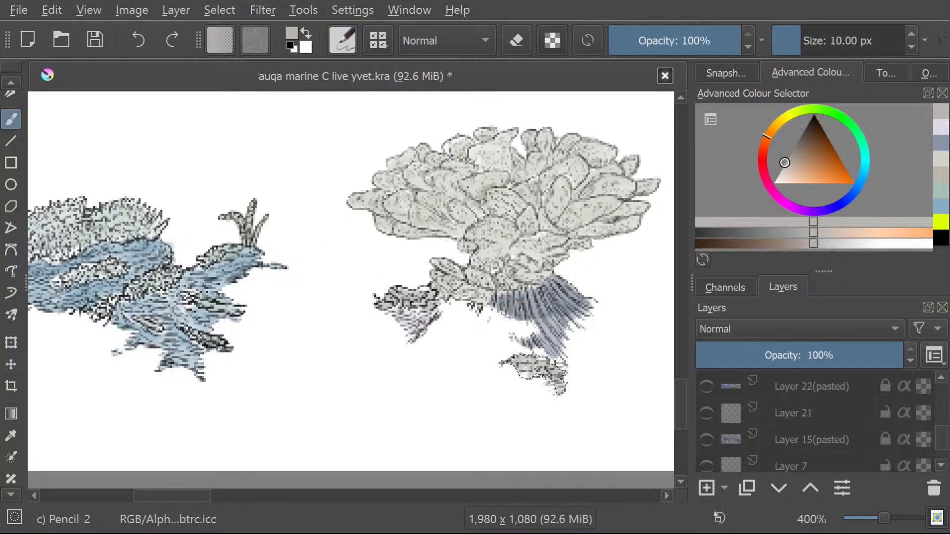
Sample the blue-grey from the striped fringe beneath the large coral.
scroll(514, 364, up, 2)
scroll(426, 257, down, 2)
scroll(423, 235, up, 4)
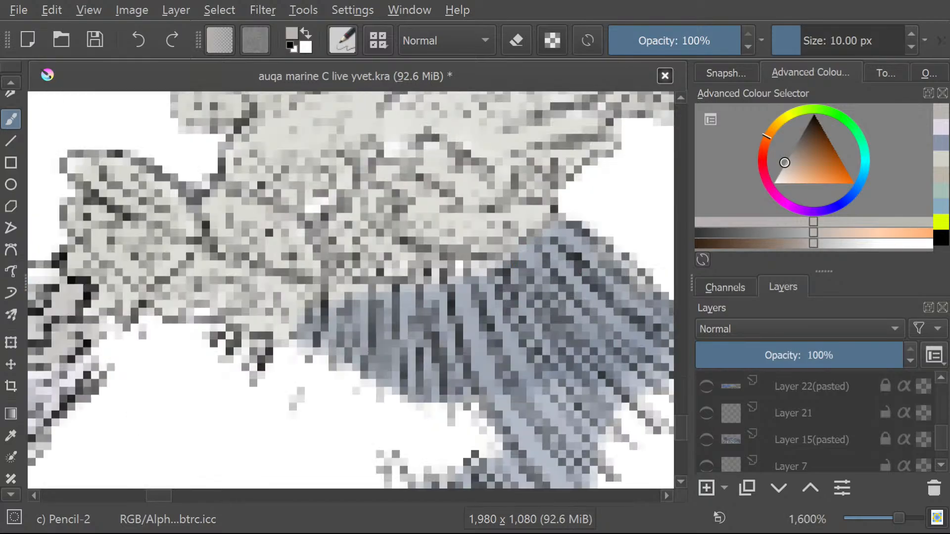
click(11, 435)
click(445, 372)
Select the small white gap along the upper edge of the striped fringe freehand and brush it with the sampled blue-grey.
scroll(13, 430, down, 3)
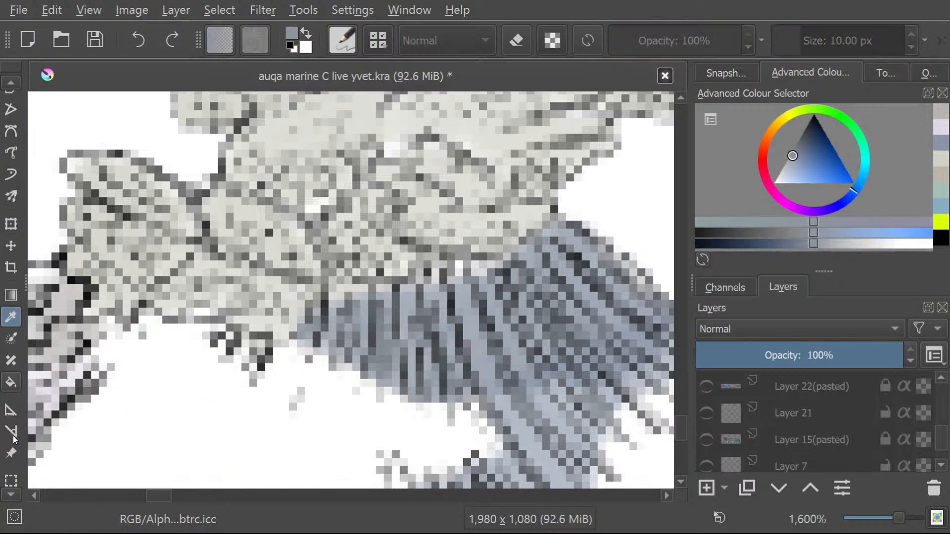
scroll(14, 440, down, 3)
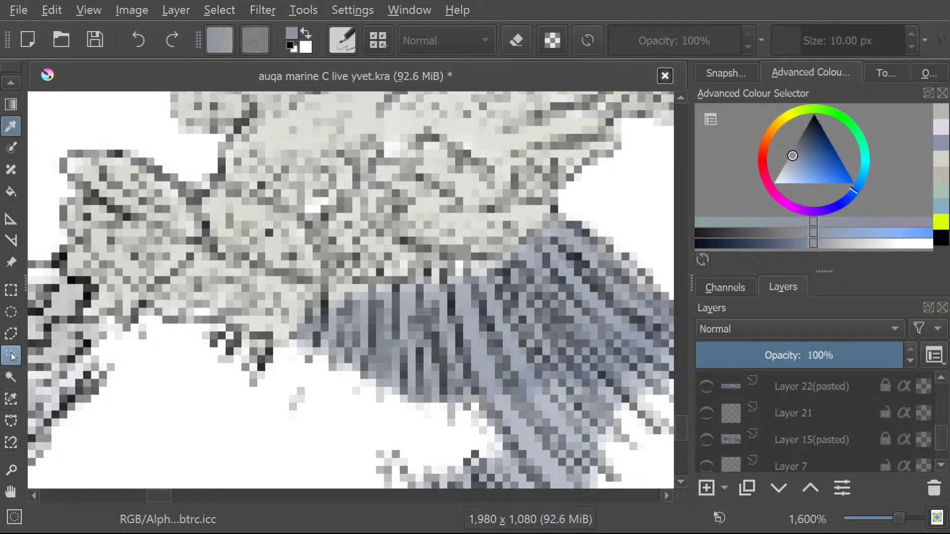
click(12, 355)
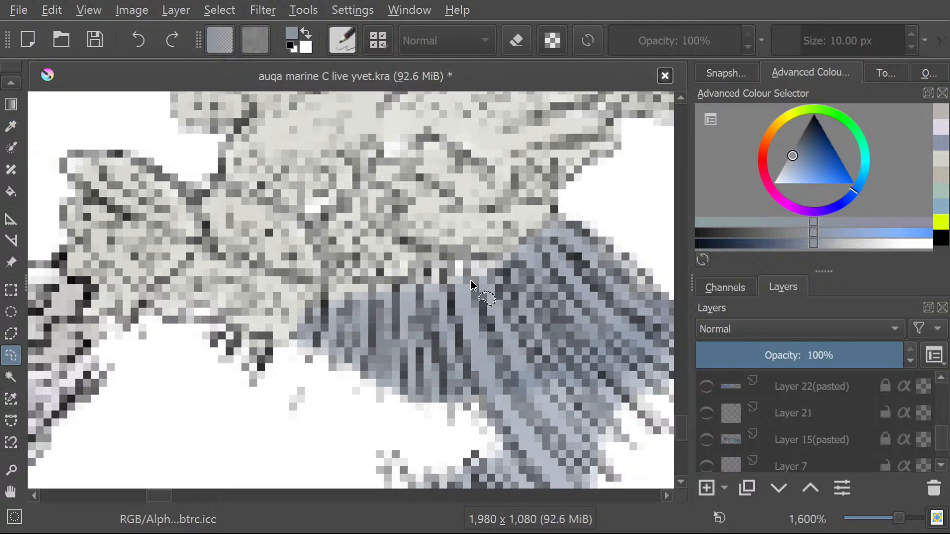
drag(435, 280, 472, 274)
mouse_move(460, 268)
mouse_down()
mouse_move(452, 282)
mouse_move(454, 259)
mouse_up()
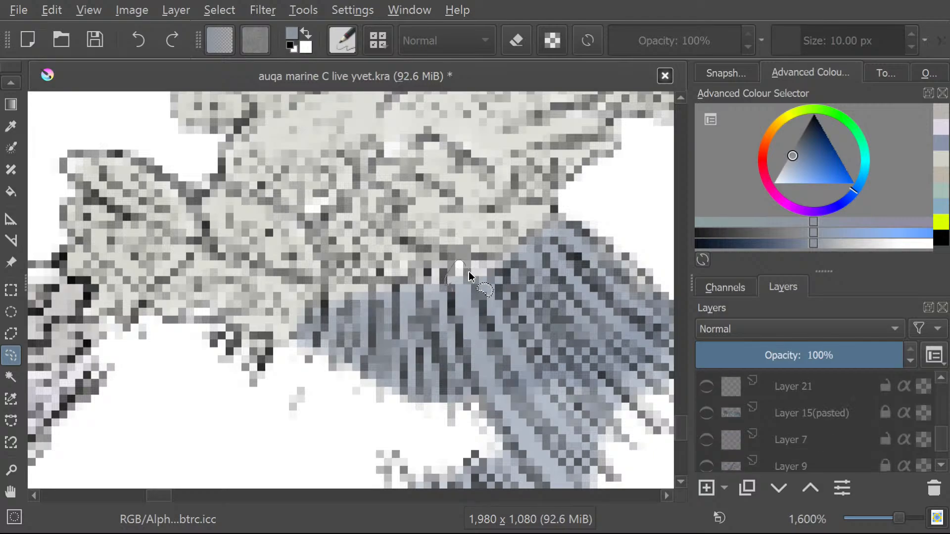
click(7, 83)
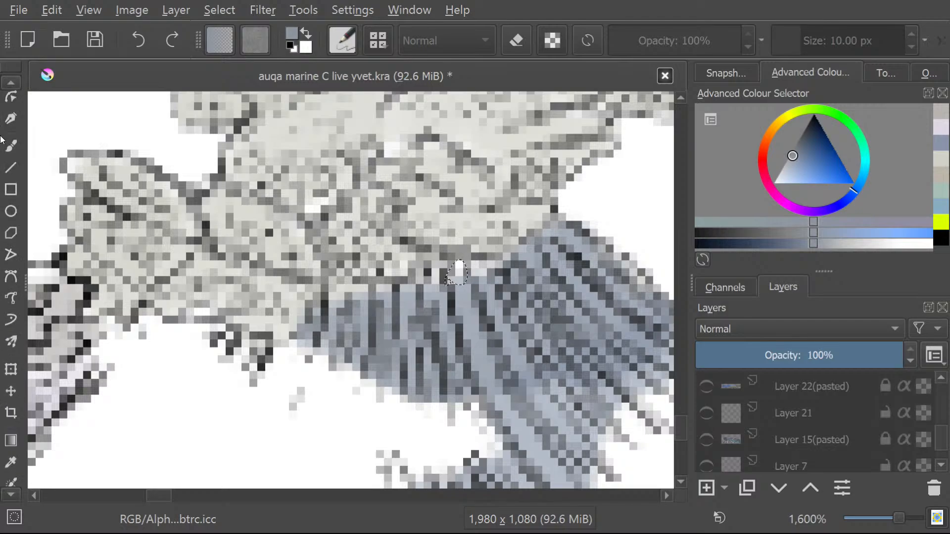
click(11, 146)
mouse_move(455, 263)
mouse_down()
mouse_move(456, 276)
mouse_move(452, 267)
mouse_up()
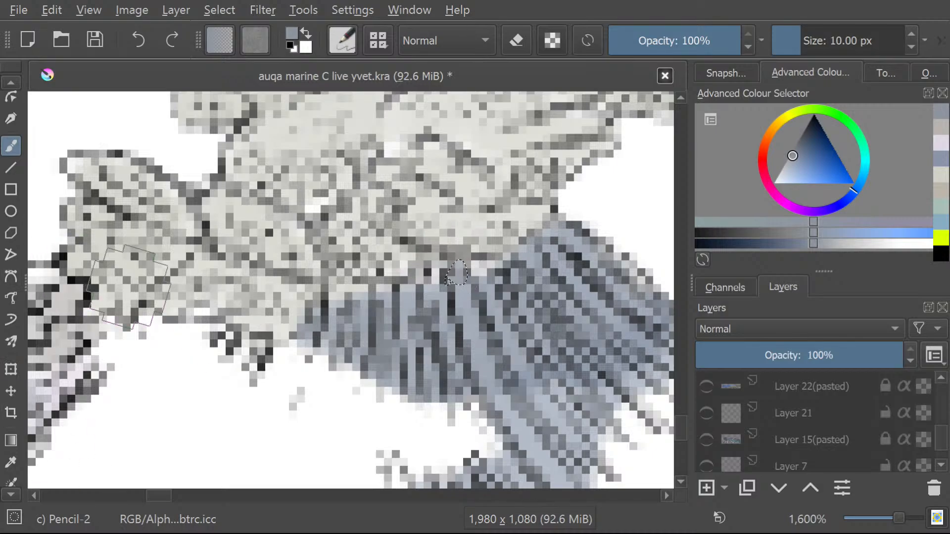
Review the coloured corals as a whole and check what Copy of Layer 16 contributes to the artwork.
key(1)
scroll(71, 292, up, 4)
scroll(69, 294, down, 5)
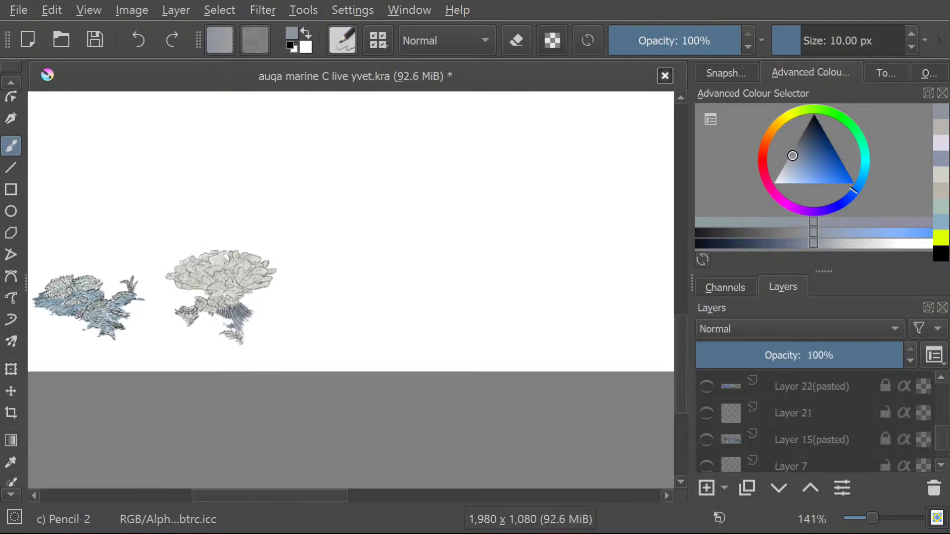
scroll(40, 266, up, 4)
scroll(340, 443, up, 1)
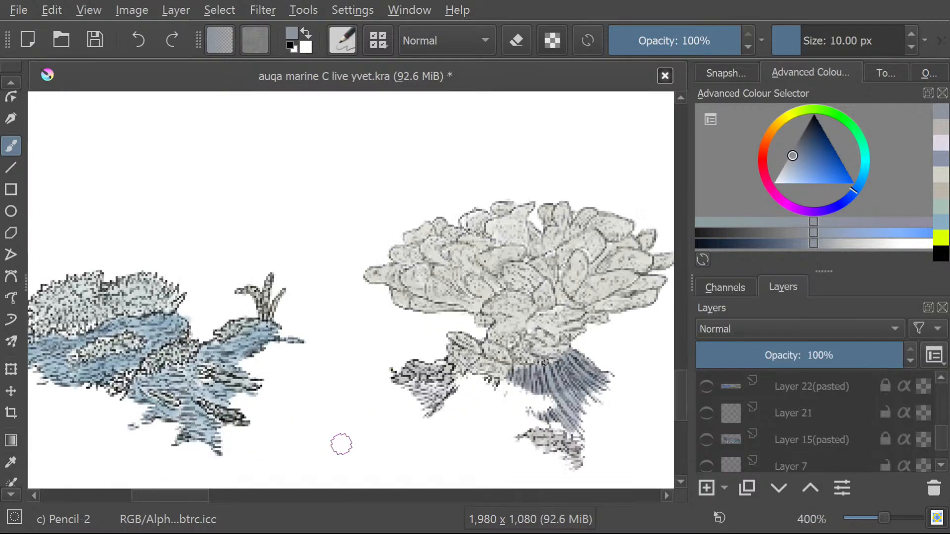
scroll(749, 426, down, 3)
scroll(750, 426, up, 4)
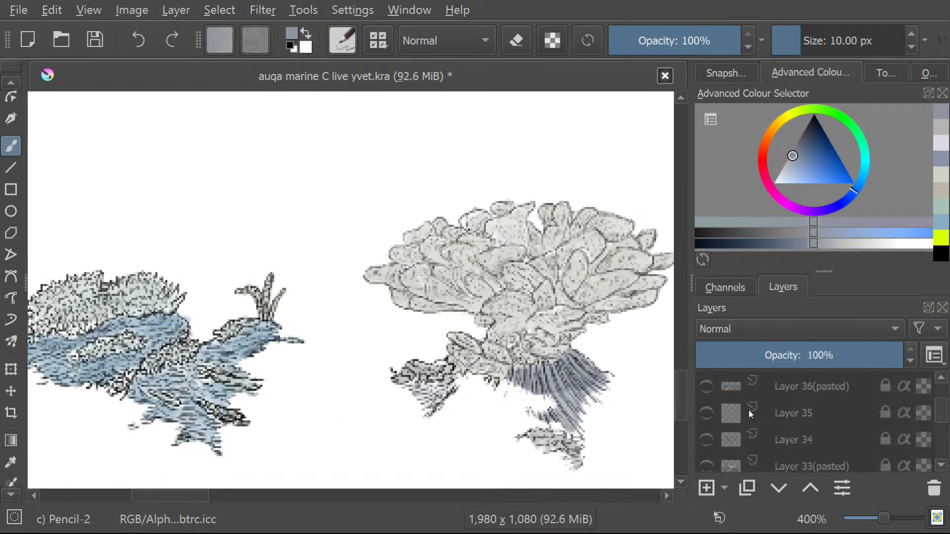
scroll(746, 405, down, 3)
scroll(746, 402, down, 3)
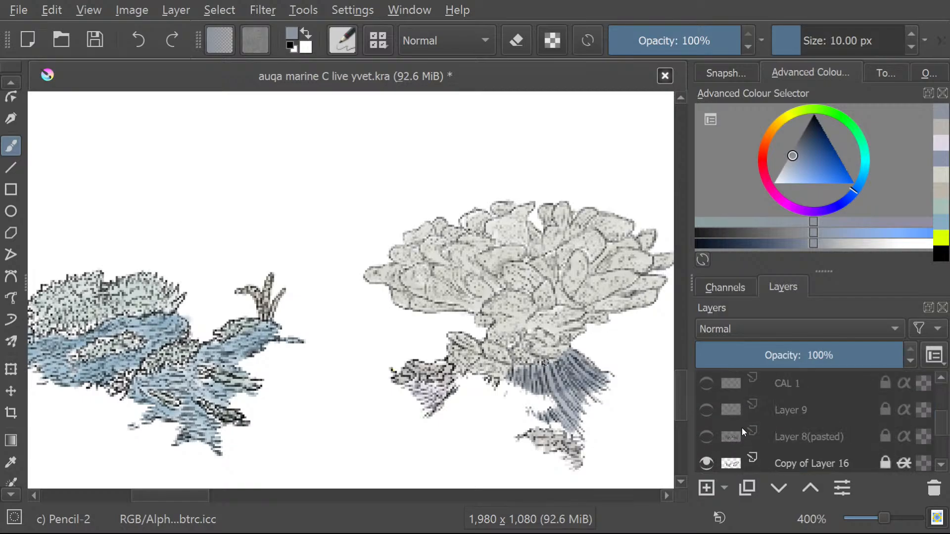
scroll(699, 452, down, 3)
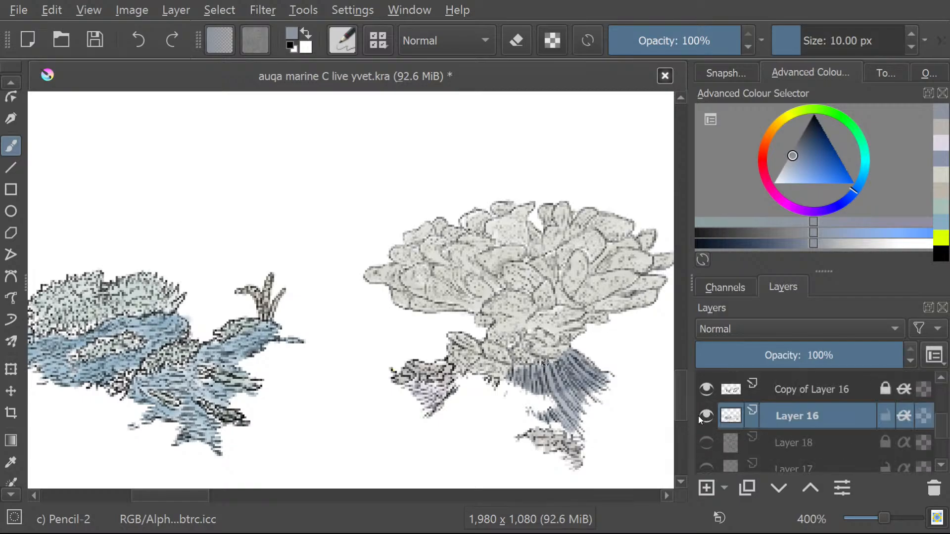
click(706, 390)
click(706, 390)
Rename Layer 16 as "Layer 16 Colour".
double_click(836, 418)
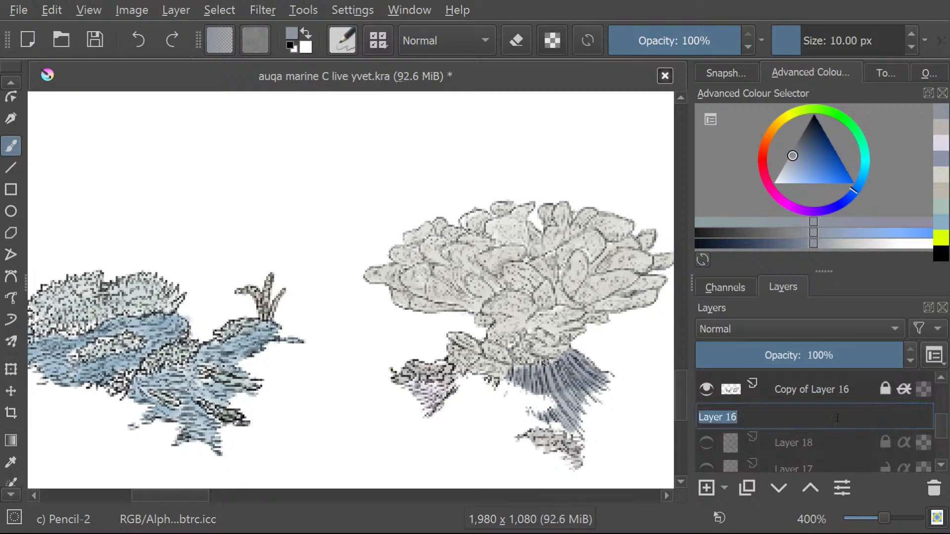
click(791, 415)
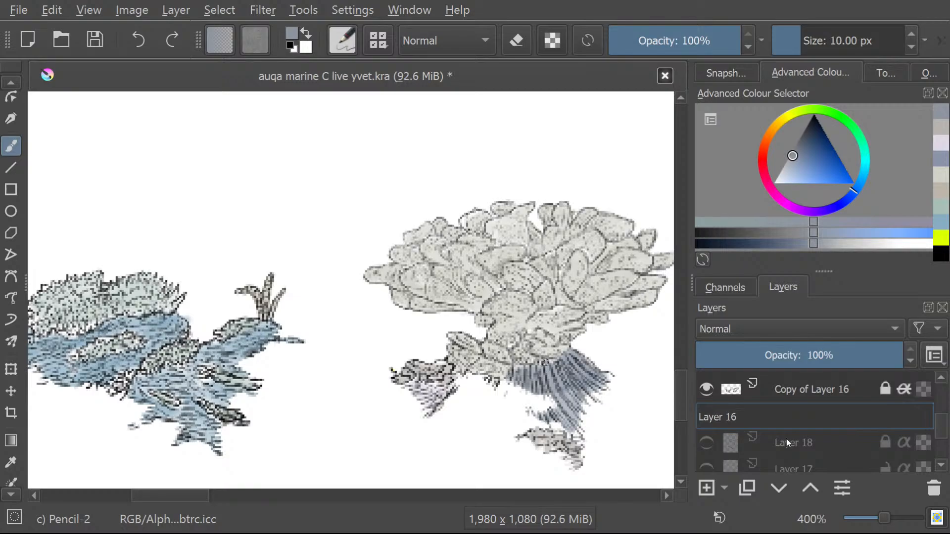
text(Colo)
key(BackSpace)
key(Return)
Hide the Layer 16 Colour layer and Copy of Layer 16 to clear the canvas.
scroll(744, 423, up, 1)
scroll(744, 424, up, 17)
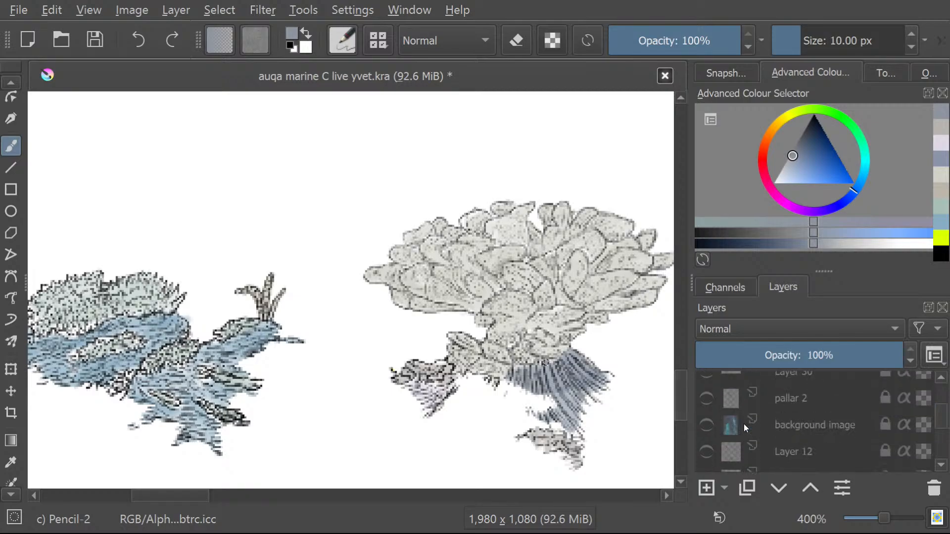
scroll(743, 424, down, 6)
scroll(738, 423, down, 10)
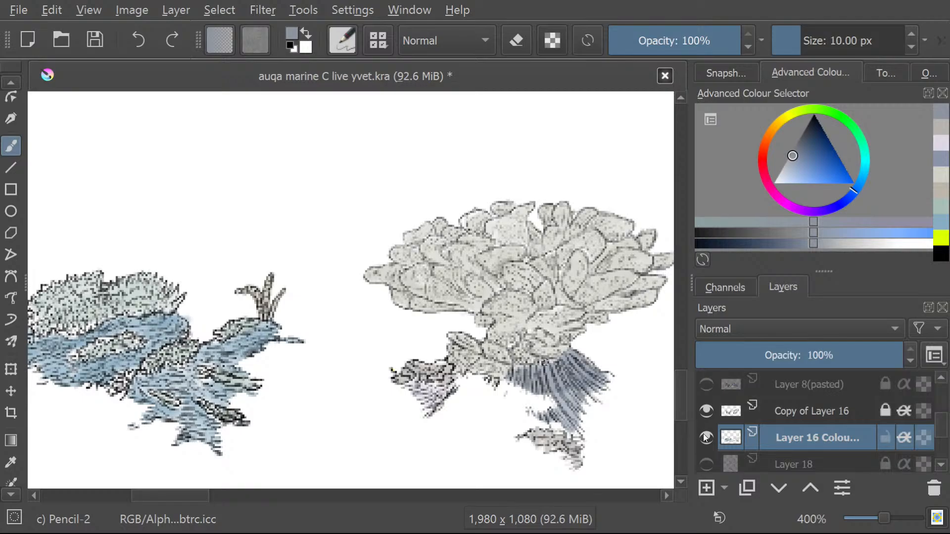
click(706, 437)
click(705, 410)
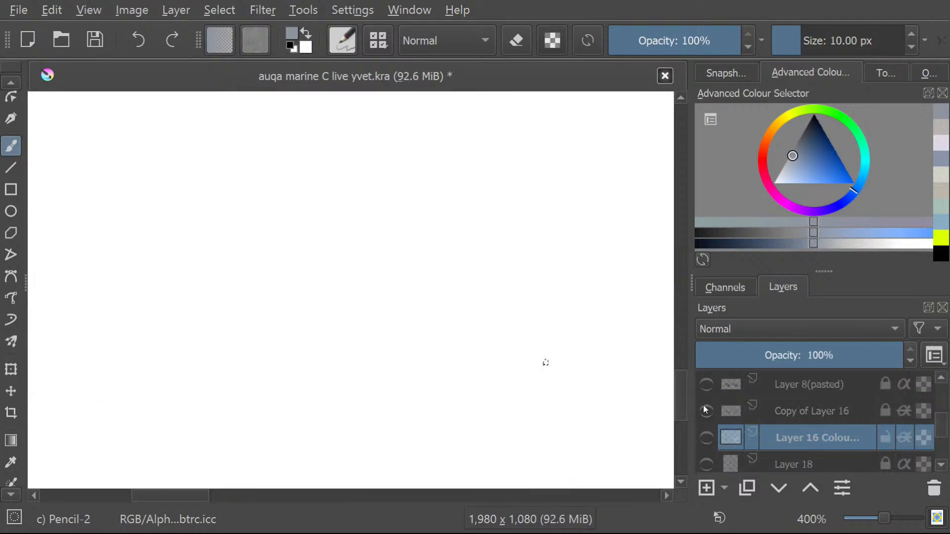
click(703, 406)
click(703, 407)
Preview Layer 8(pasted) and Layer 9, and show the coral line art on the CAL 1 layer.
click(703, 388)
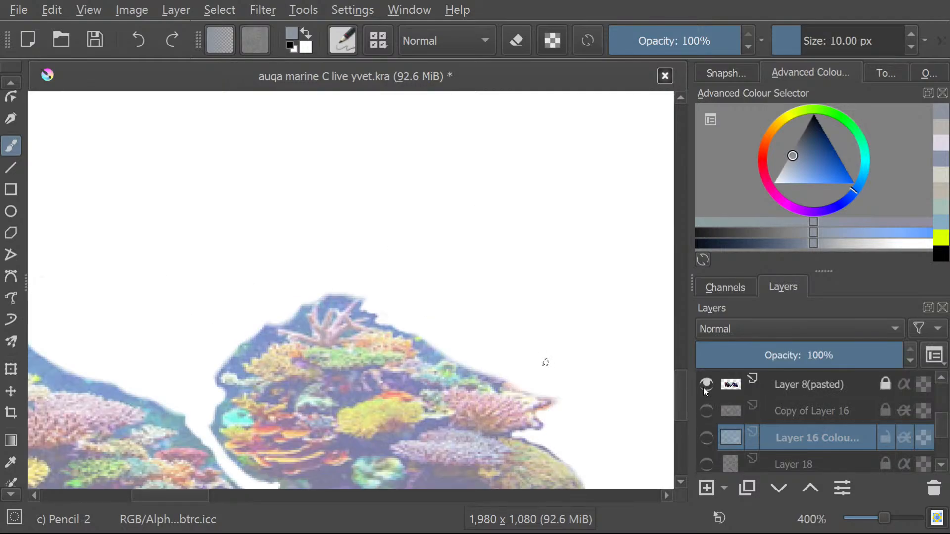
click(704, 388)
scroll(702, 387, up, 3)
click(704, 426)
click(704, 425)
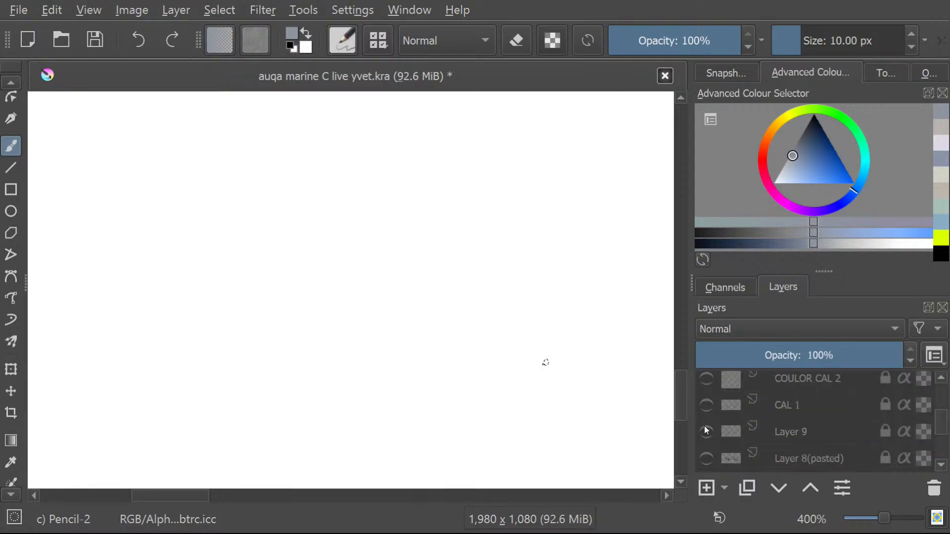
click(705, 406)
scroll(598, 335, down, 2)
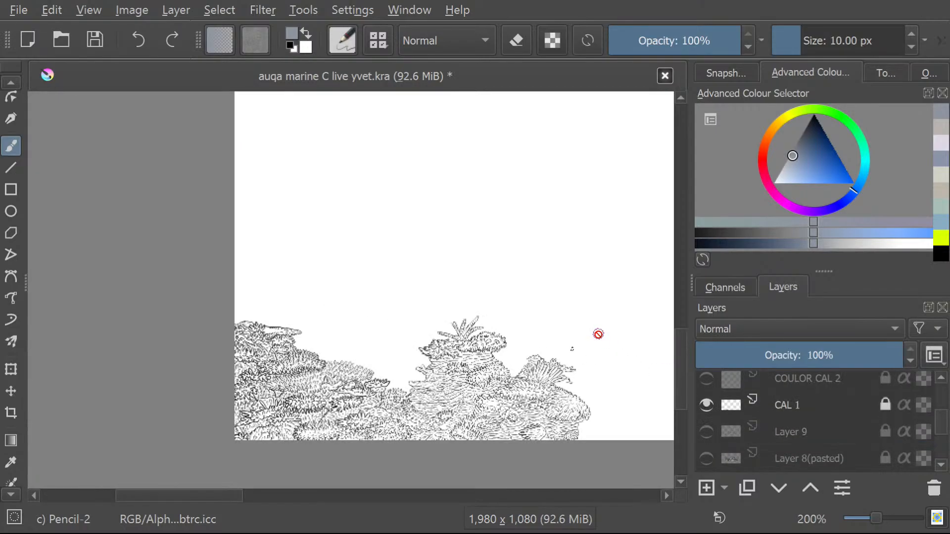
scroll(477, 438, up, 1)
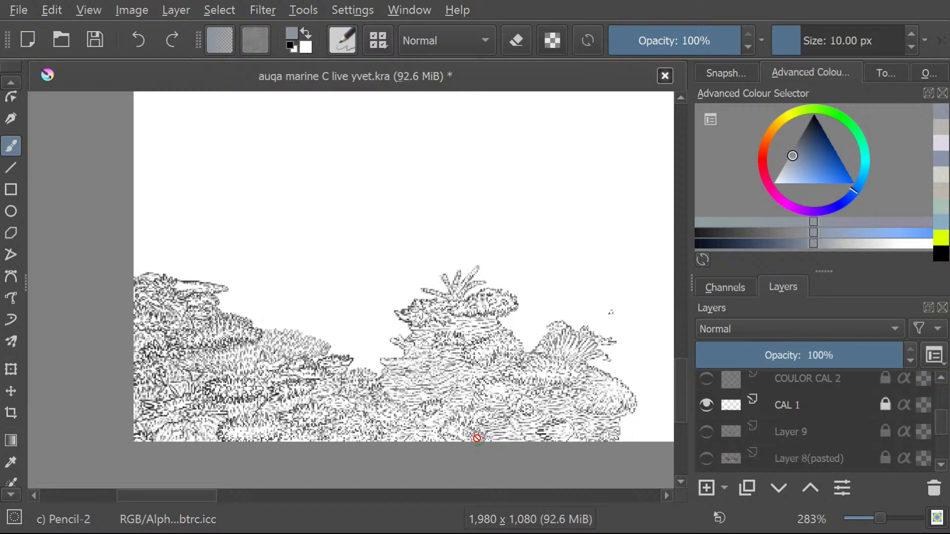
Compare the CAL 1 line art with and without the Layer 8(pasted) reef photo, leaving the photo shown.
click(700, 450)
click(700, 451)
click(701, 451)
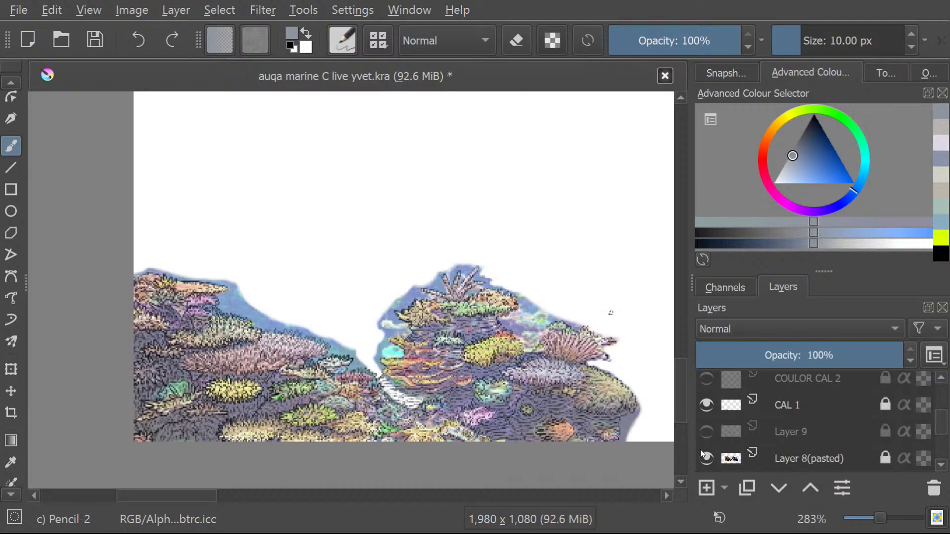
click(701, 450)
click(701, 451)
click(700, 451)
click(701, 450)
click(700, 451)
click(701, 451)
Check the CAL 1 line art against the reef photo by toggling its visibility, and rename the layer as "layer 8".
click(805, 408)
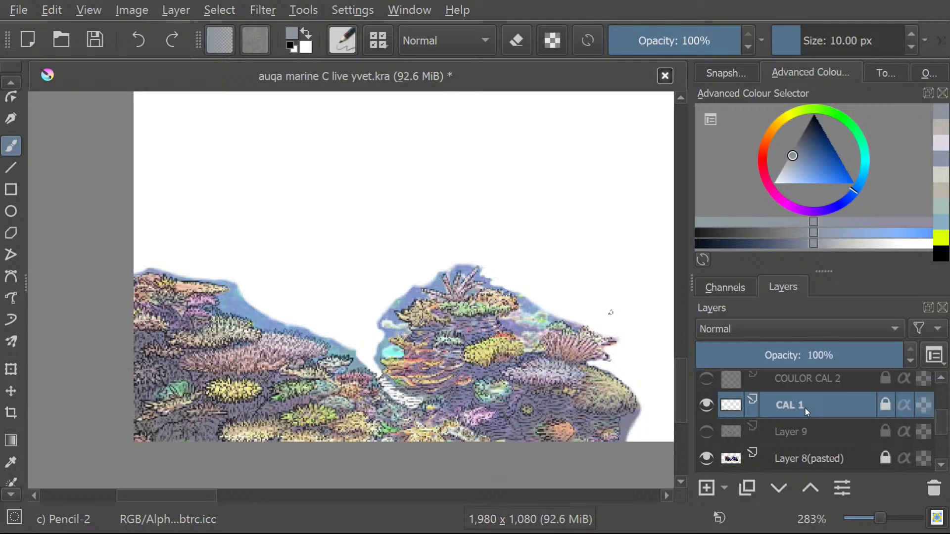
click(711, 409)
click(710, 409)
click(711, 410)
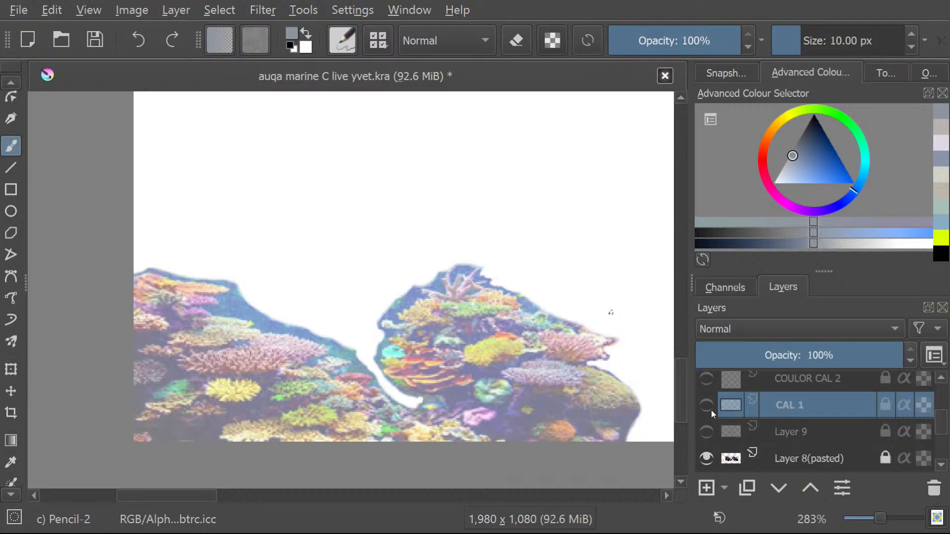
click(711, 410)
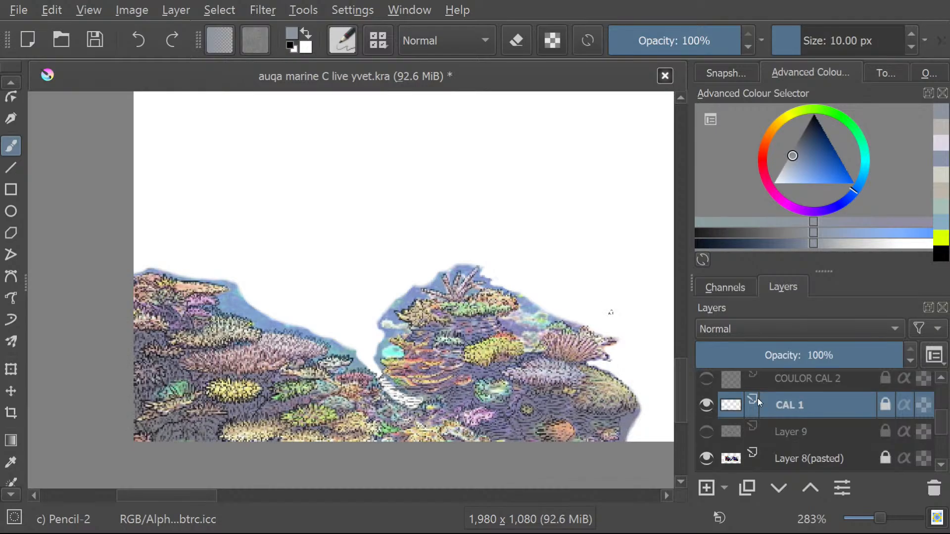
double_click(803, 404)
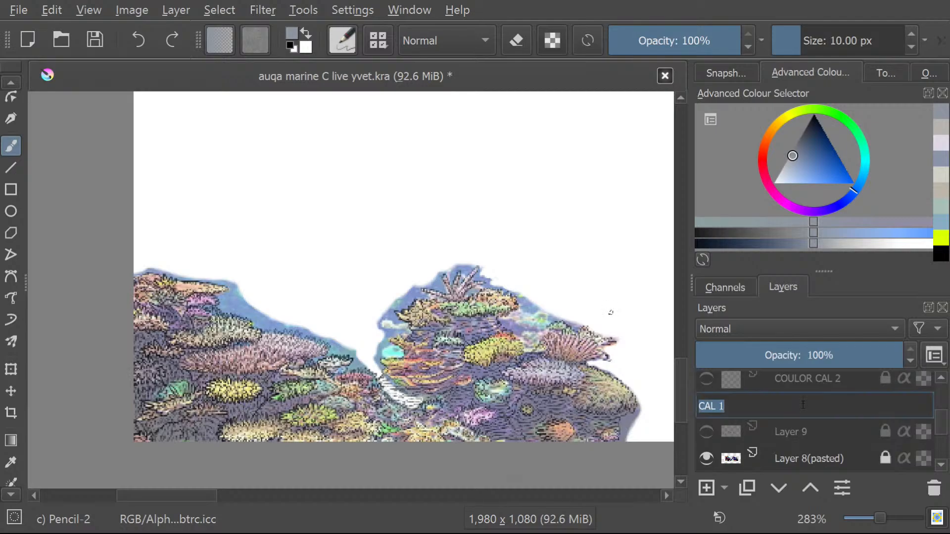
text(layer 8)
key(Return)
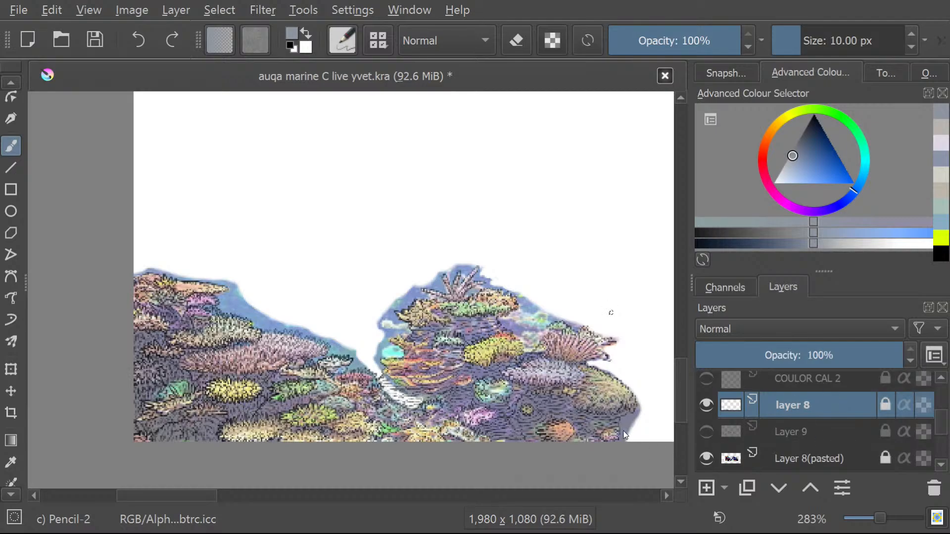
Add a new paint layer above layer 8 and name it "layer 8 colour".
click(701, 489)
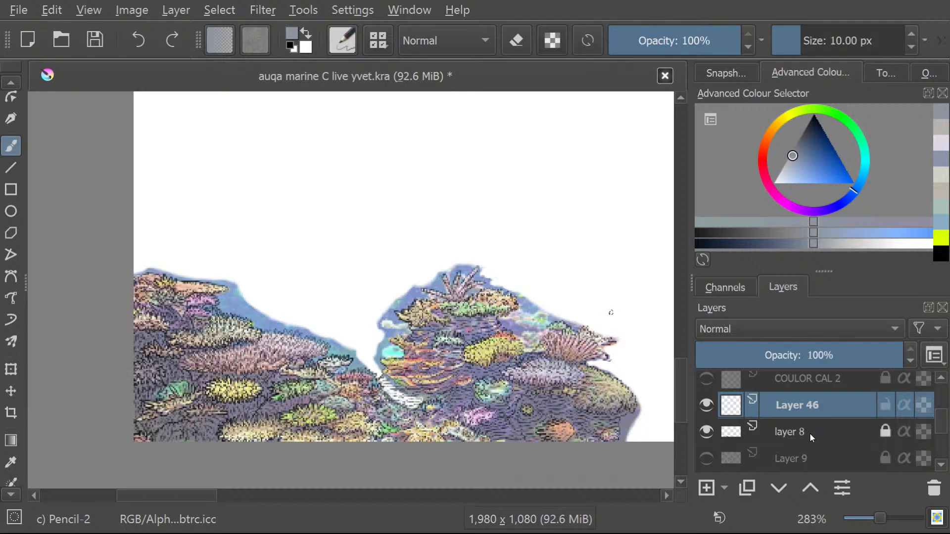
double_click(809, 402)
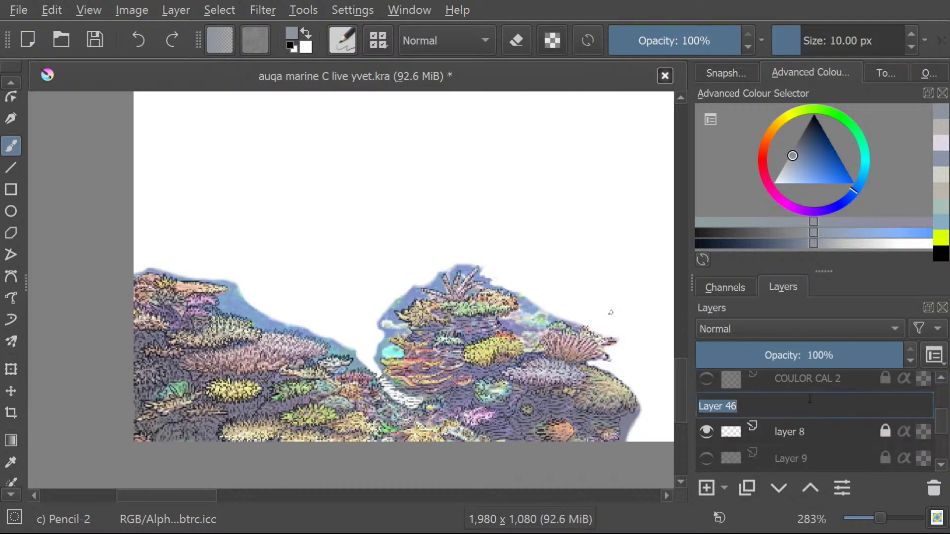
text(layer )
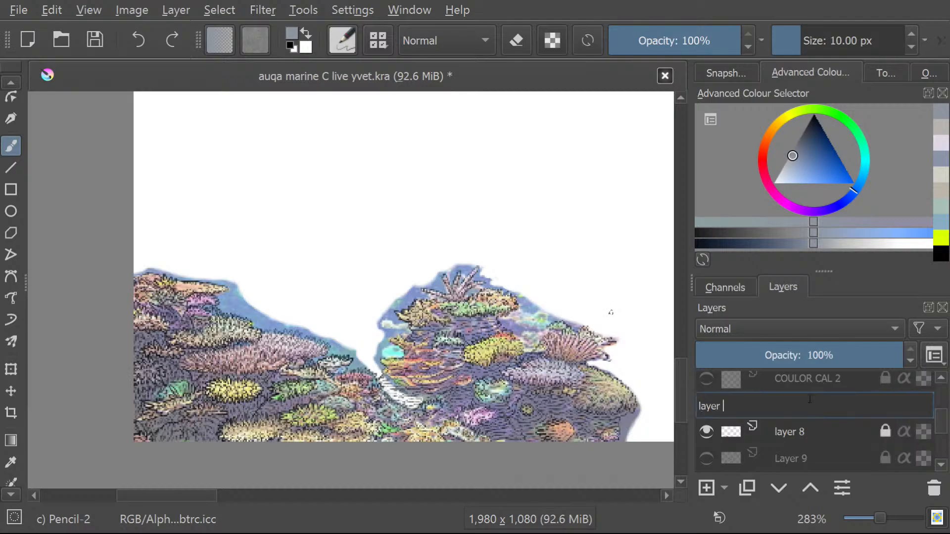
text(8 colour)
key(Return)
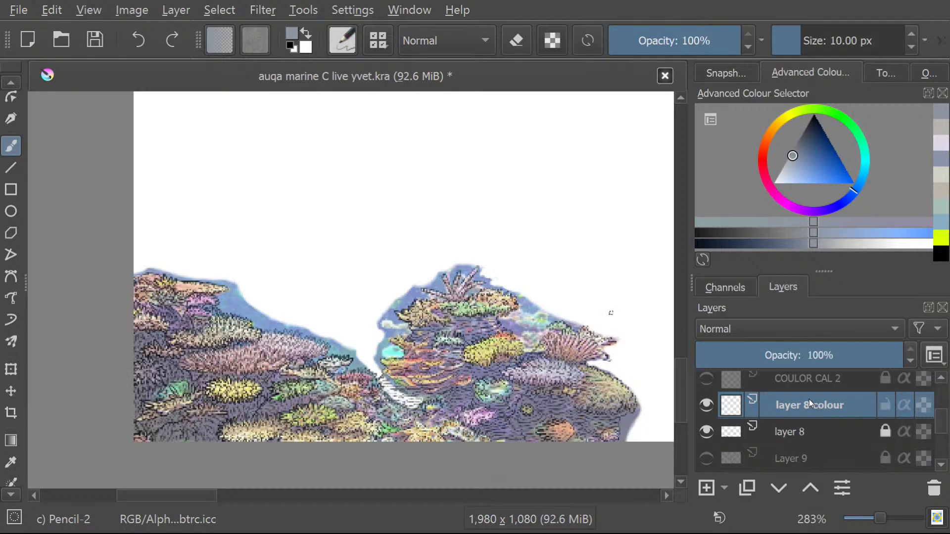
Move the layer 8 colour layer directly below layer 8, lock it, and turn on inherit alpha for both layers.
drag(808, 399, 809, 444)
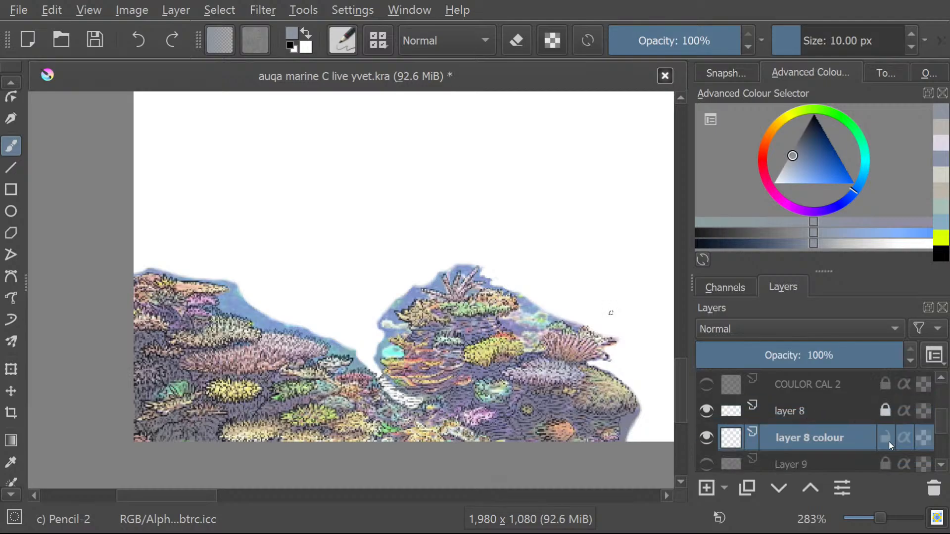
click(895, 409)
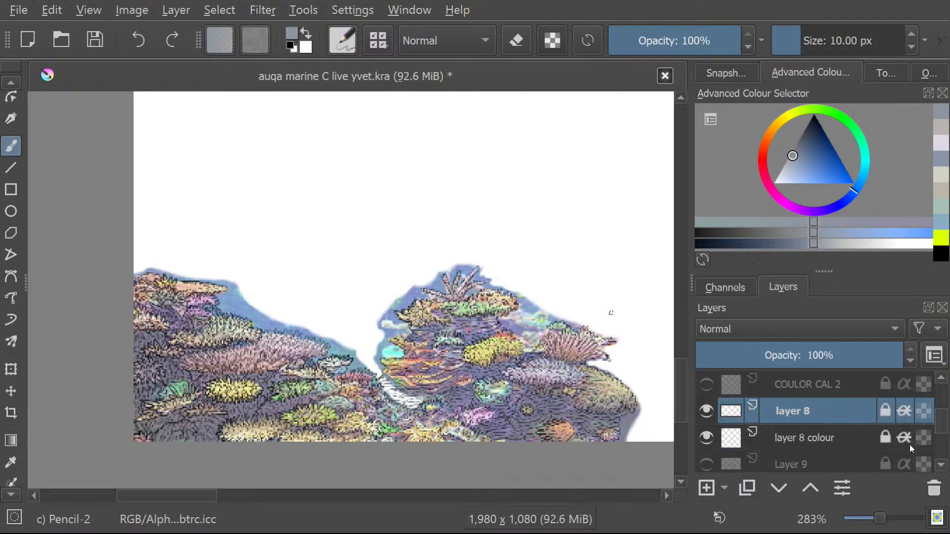
Look through the layer stack between layer 8 and Background for the coloured reef layers.
scroll(395, 365, up, 1)
scroll(387, 381, down, 1)
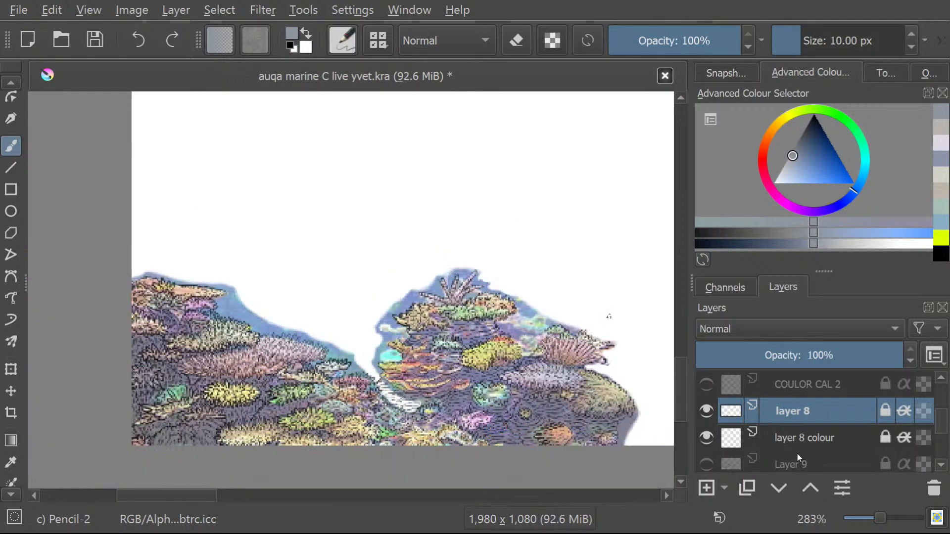
scroll(794, 450, down, 2)
scroll(791, 438, up, 1)
scroll(791, 443, down, 1)
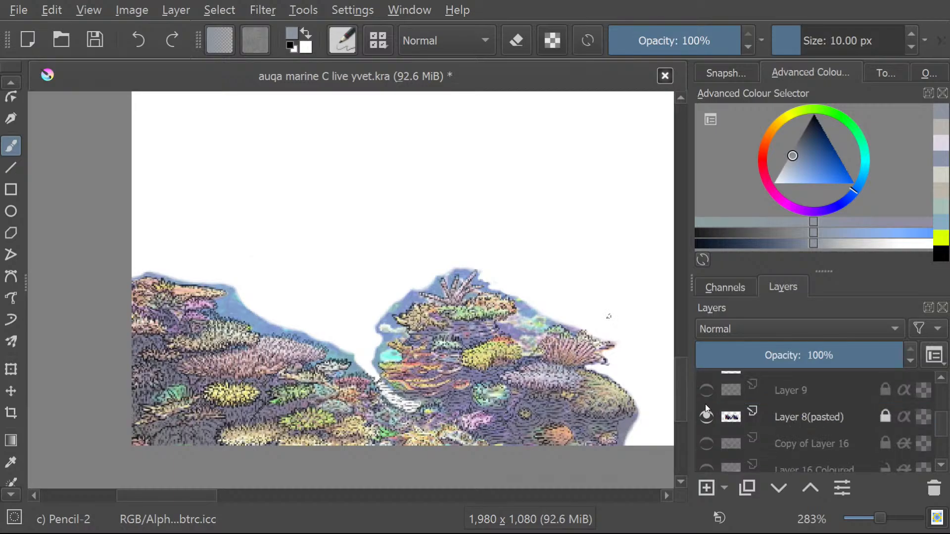
scroll(705, 404, down, 5)
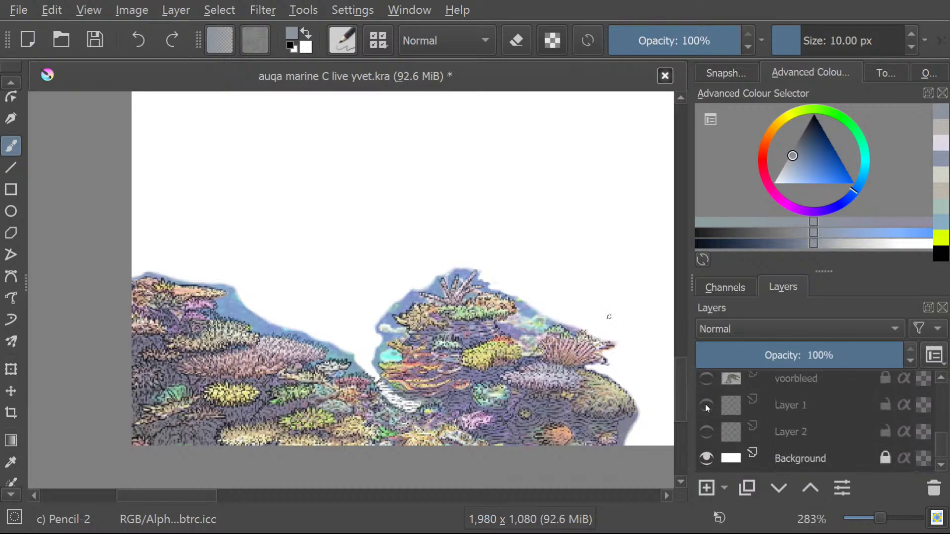
scroll(705, 403, up, 5)
scroll(705, 403, up, 4)
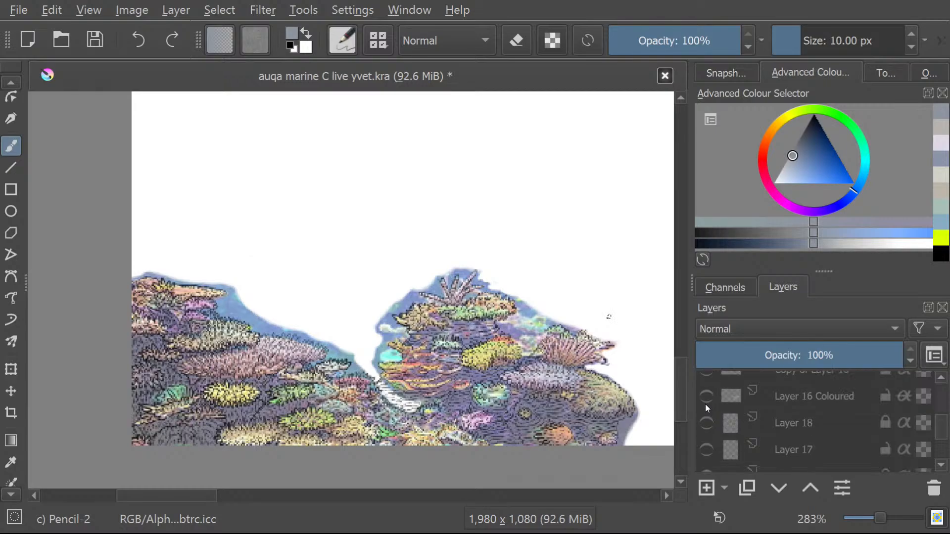
Show Layer 16 Coloured and its line art, Copy of Layer 16, together with the reef photo.
scroll(703, 421, down, 2)
click(706, 396)
scroll(647, 359, down, 5)
scroll(582, 321, up, 5)
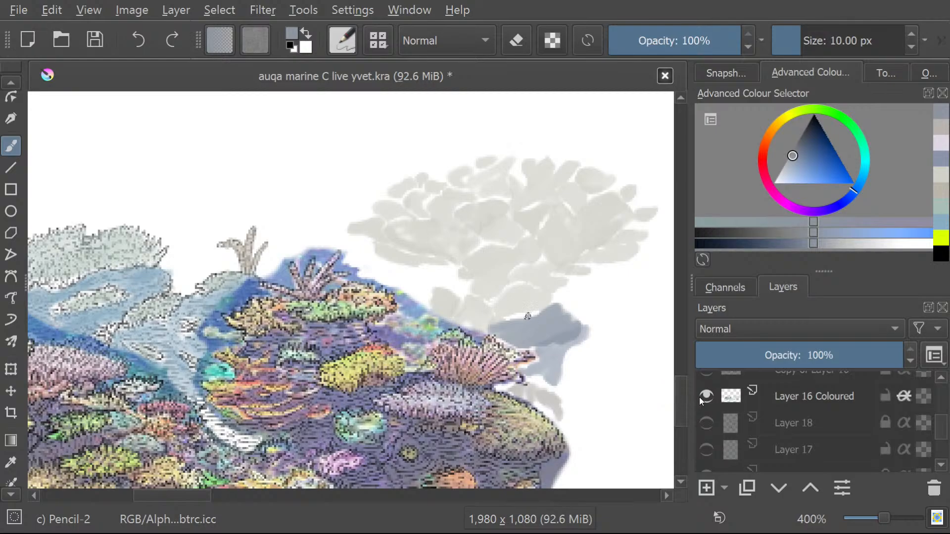
scroll(293, 263, down, 1)
scroll(294, 261, up, 1)
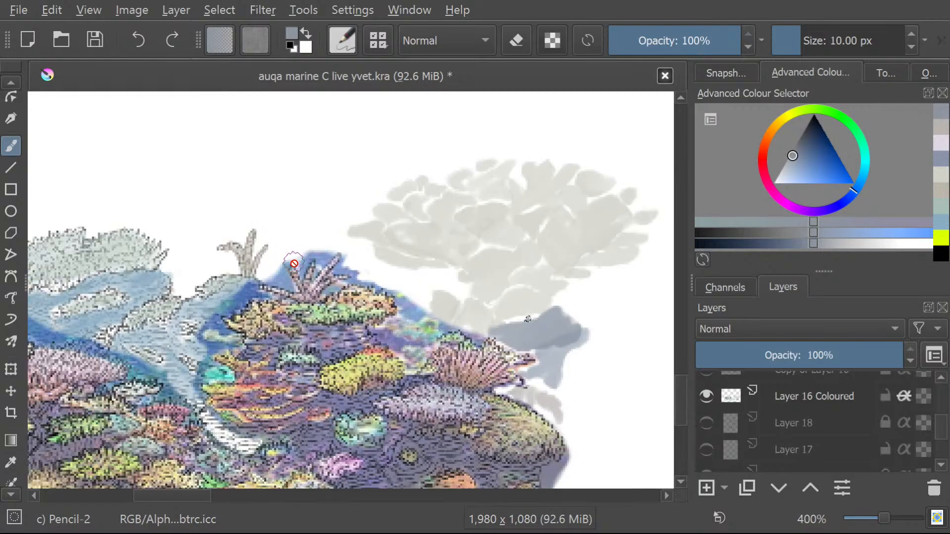
click(707, 371)
scroll(582, 306, down, 1)
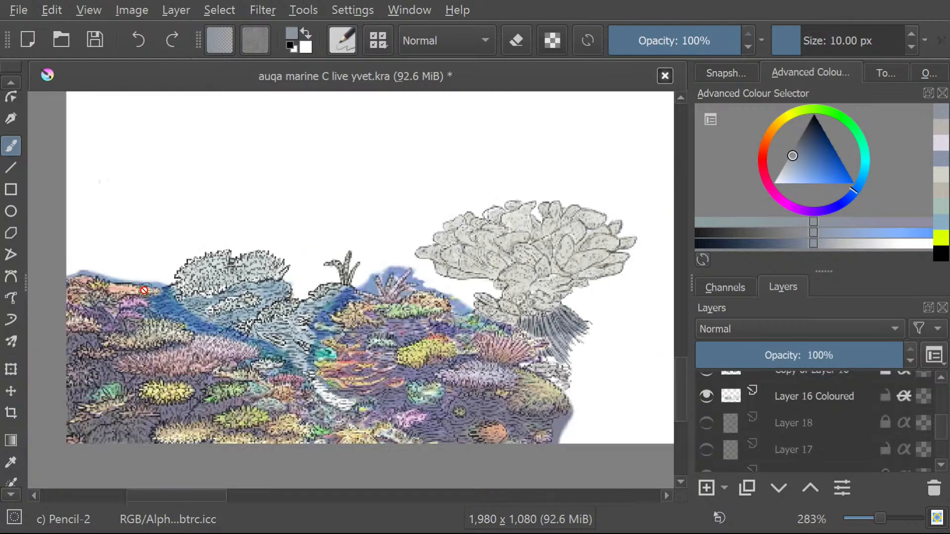
Hide the Layer 8(pasted) photo and examine the coloured corals against the uncoloured reef line art.
scroll(734, 408, down, 5)
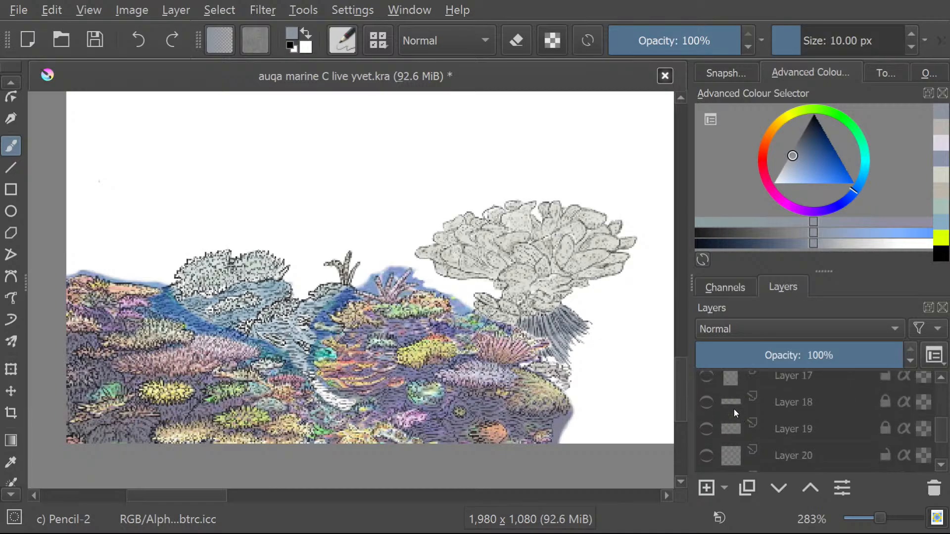
scroll(735, 421, up, 8)
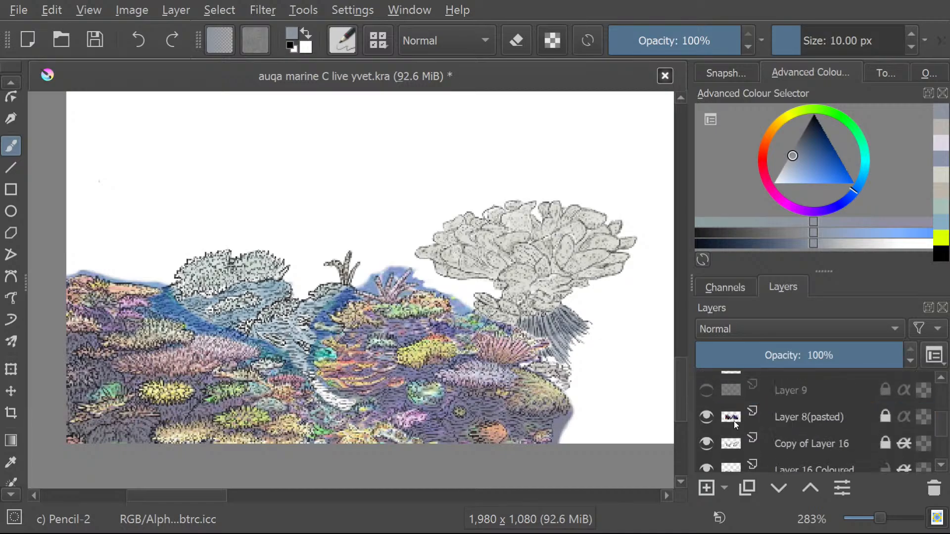
click(706, 417)
scroll(273, 308, up, 2)
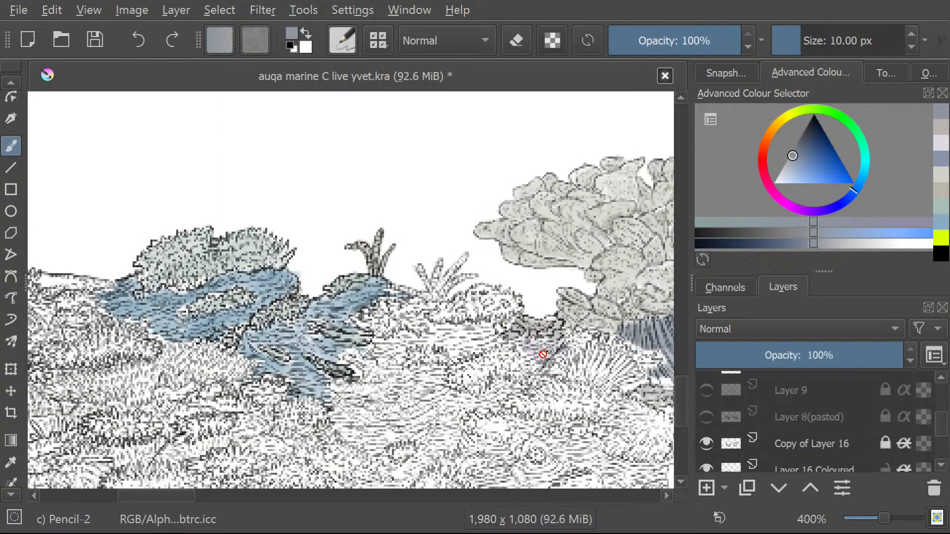
scroll(541, 354, down, 2)
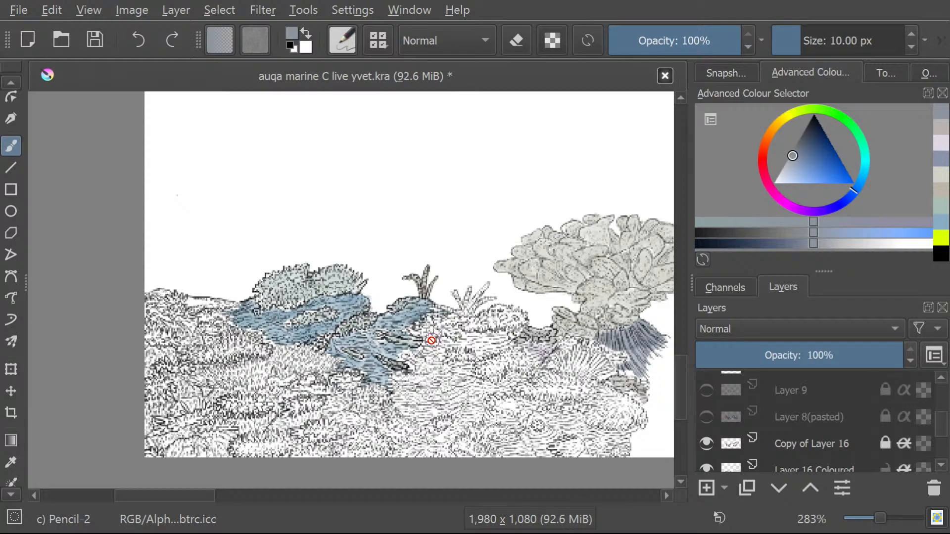
scroll(432, 340, up, 2)
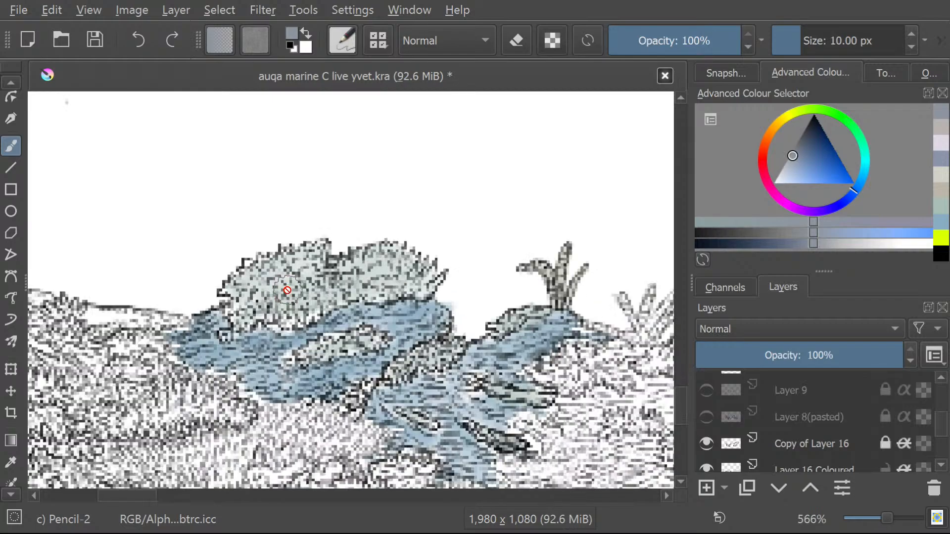
scroll(287, 290, down, 1)
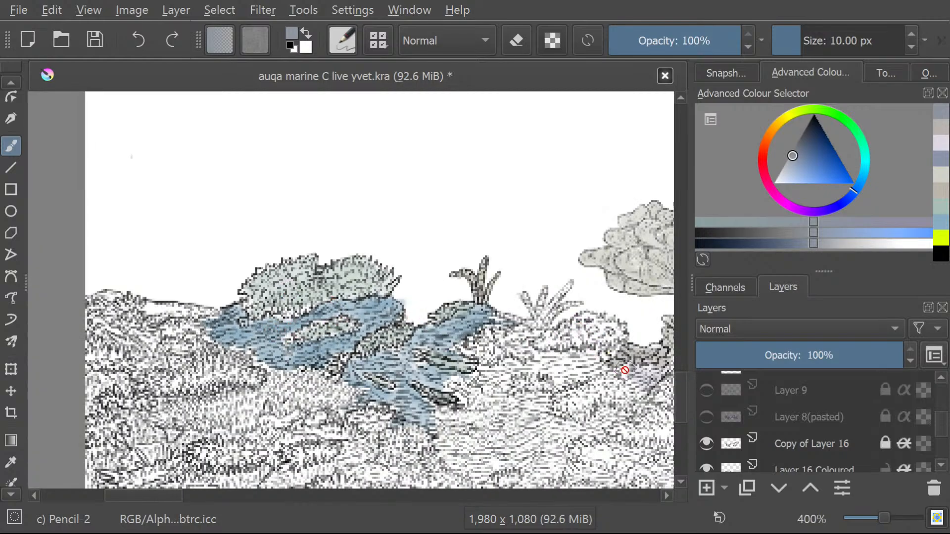
scroll(722, 394, up, 3)
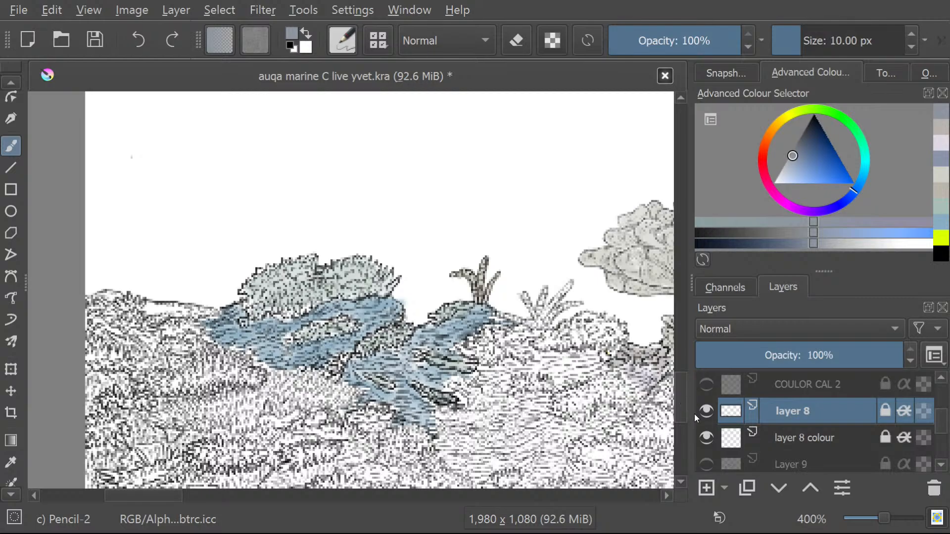
Hide Copy of Layer 16 and Layer 16 Coloured, leaving only the layer 8 reef line art.
scroll(706, 436, down, 3)
click(705, 446)
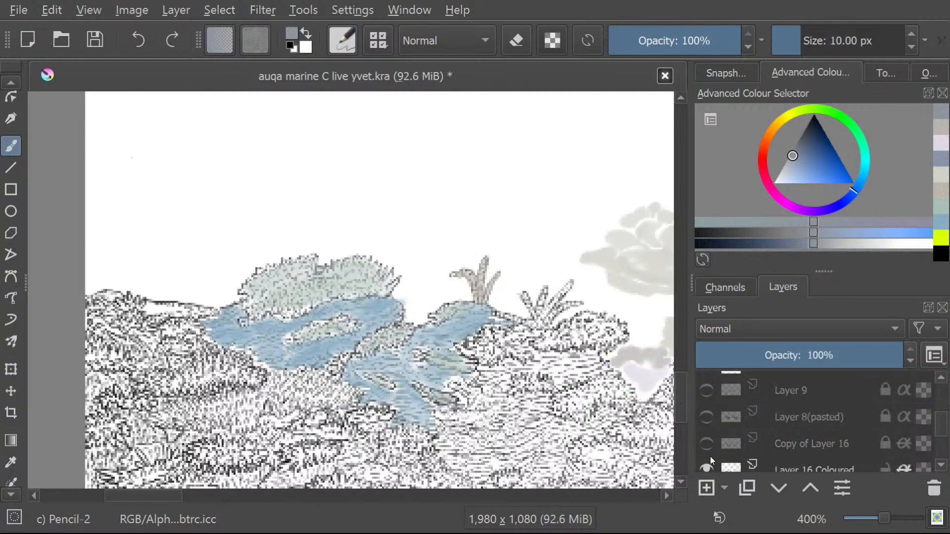
click(707, 465)
scroll(705, 445, down, 3)
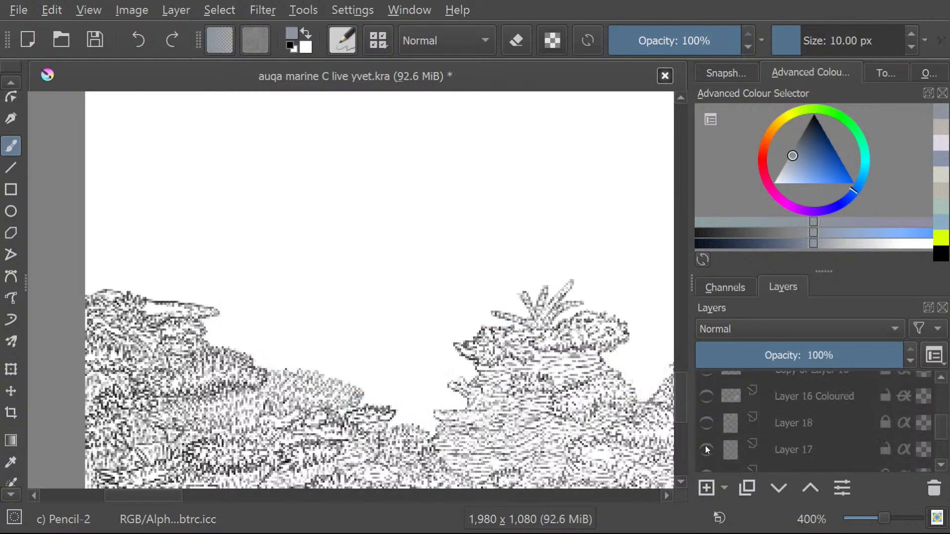
Check the pasted reference photos Layer 25(pasted) and Layer 22(pasted) for a suitable colour source.
scroll(705, 445, down, 3)
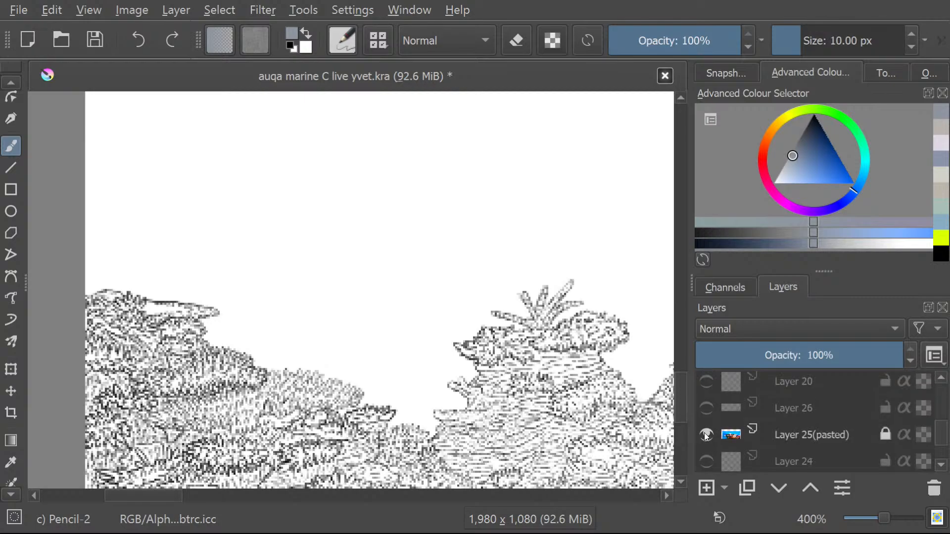
click(705, 433)
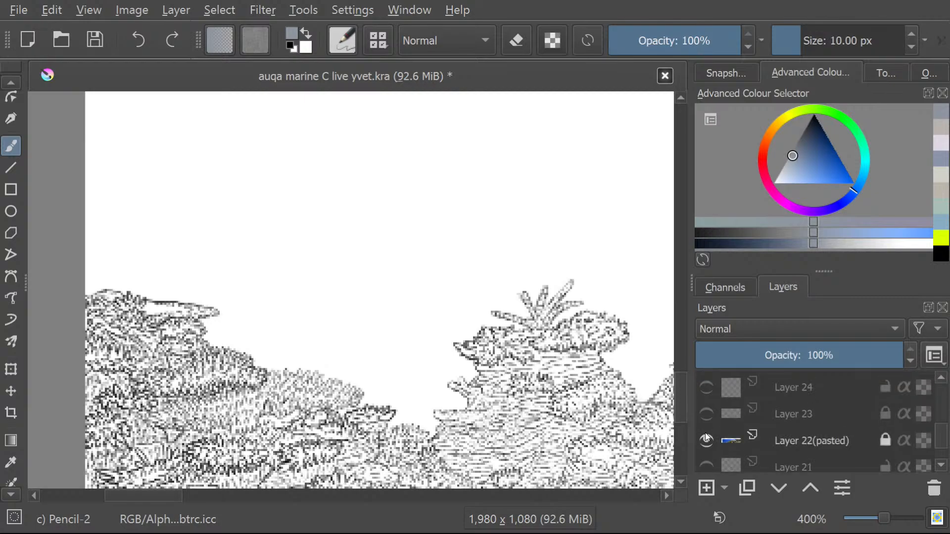
click(706, 433)
scroll(705, 433, down, 2)
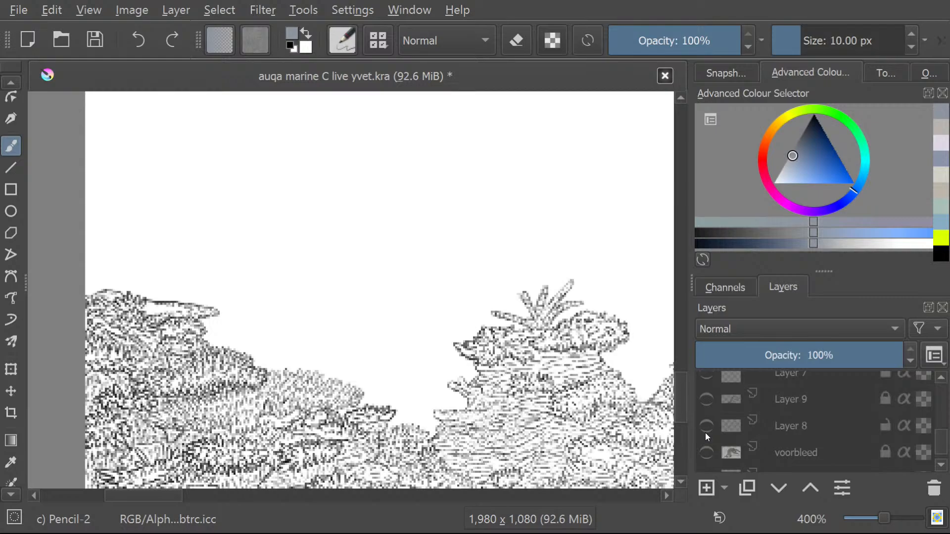
scroll(705, 432, up, 1)
Show the Layer 15(pasted) reef photo, sample a muted blue-grey from its dark background reef, and hide the photo again.
click(705, 419)
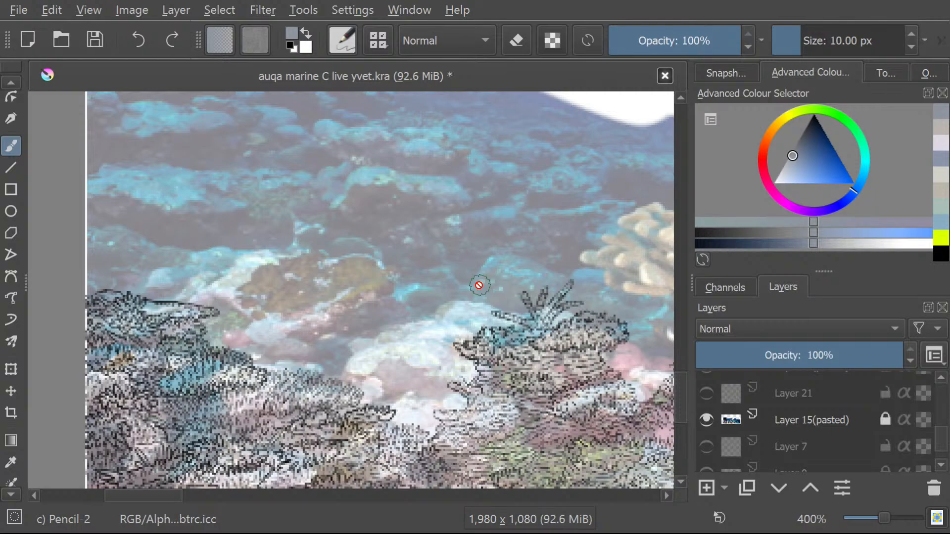
click(11, 462)
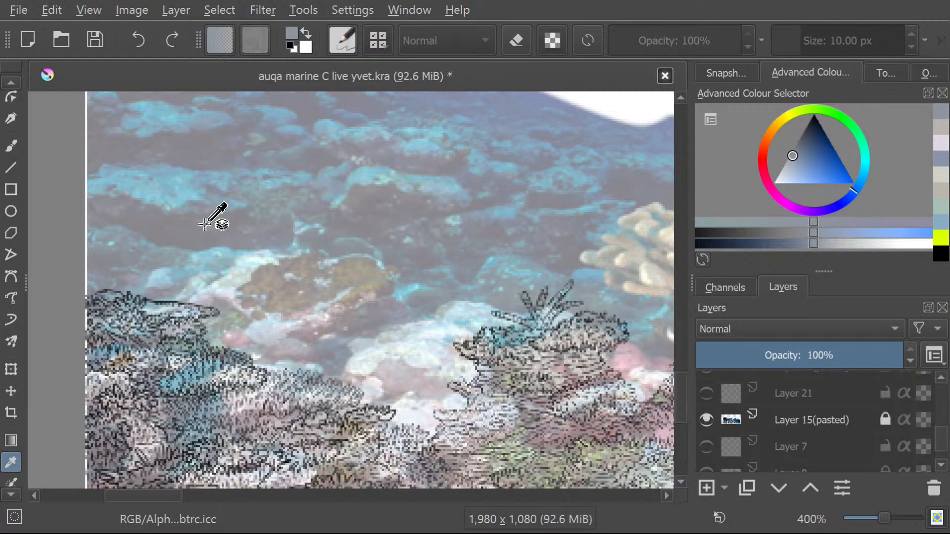
drag(204, 224, 197, 217)
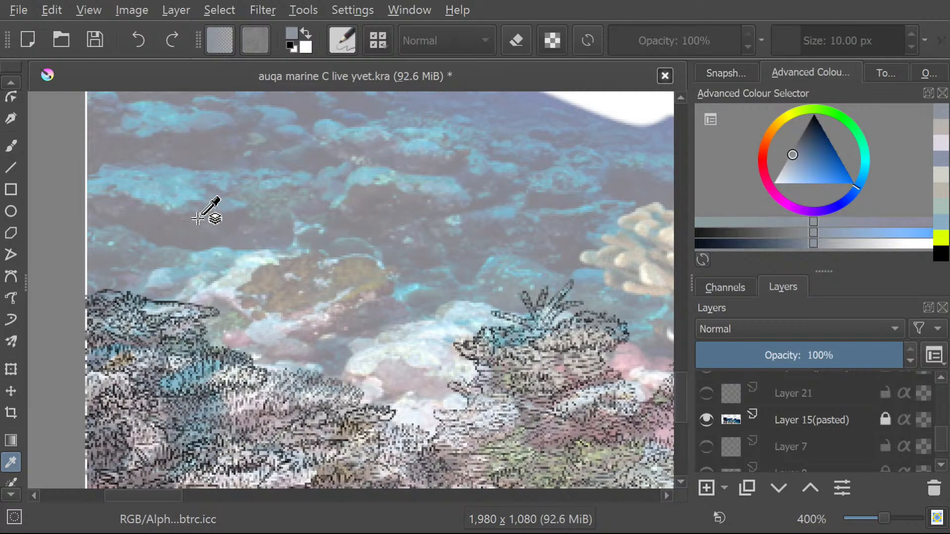
scroll(943, 443, down, 1)
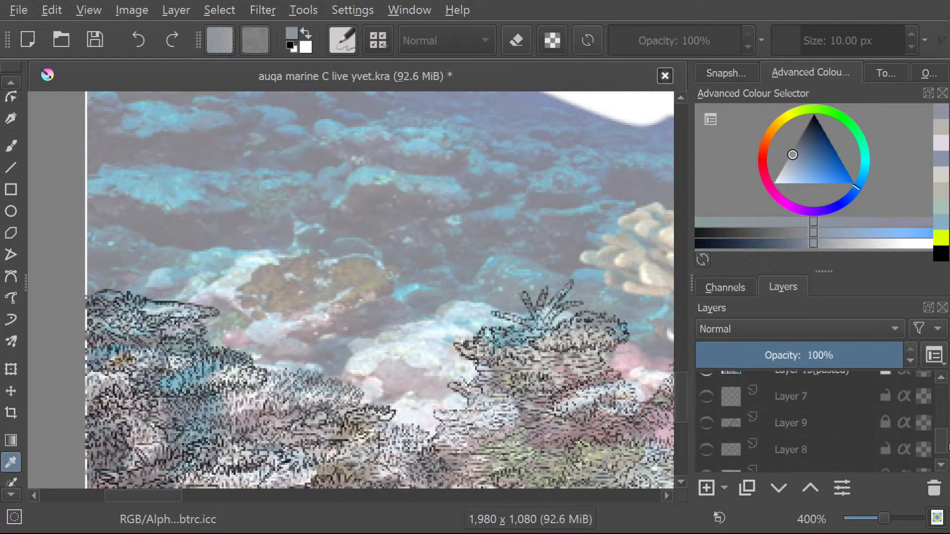
scroll(816, 420, up, 2)
click(706, 419)
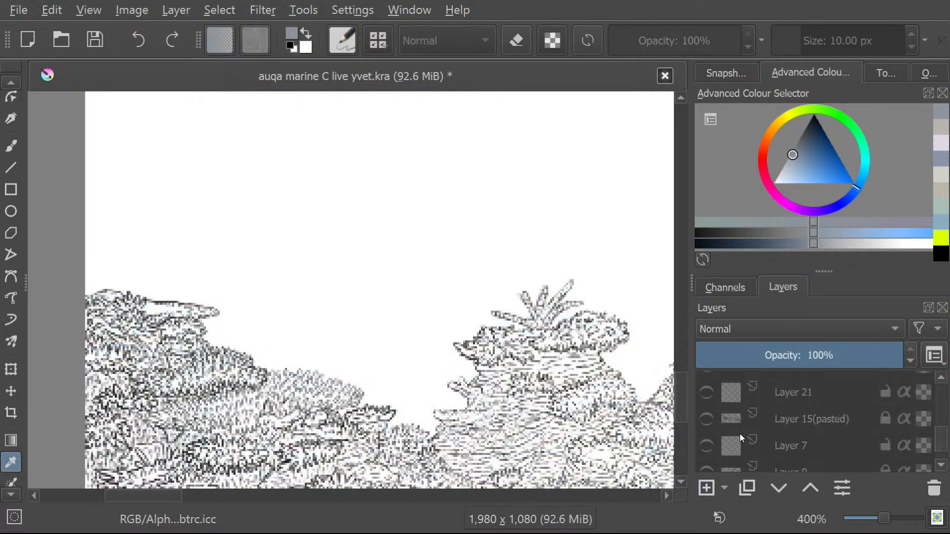
Make layer 8 colour the active layer, unlock it, and switch to the Contiguous Selection tool.
drag(944, 444, 946, 420)
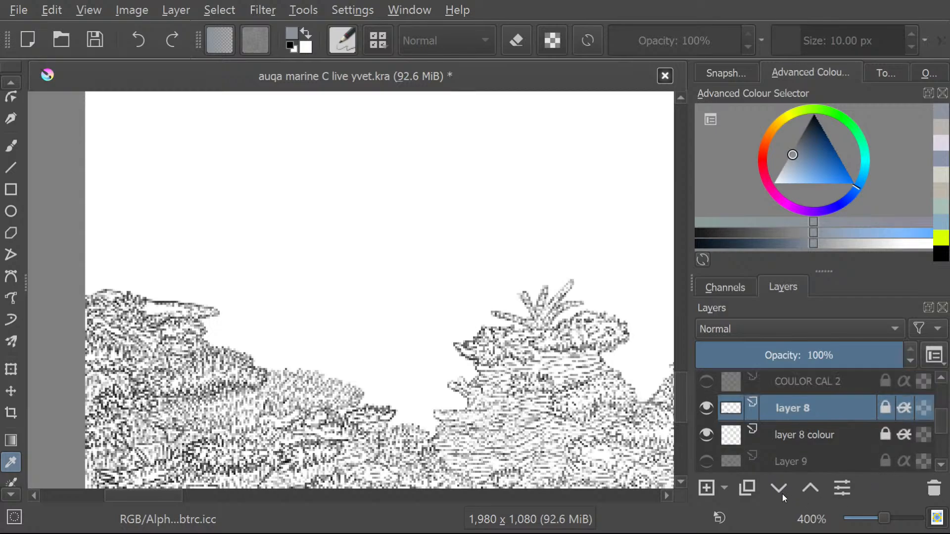
click(816, 436)
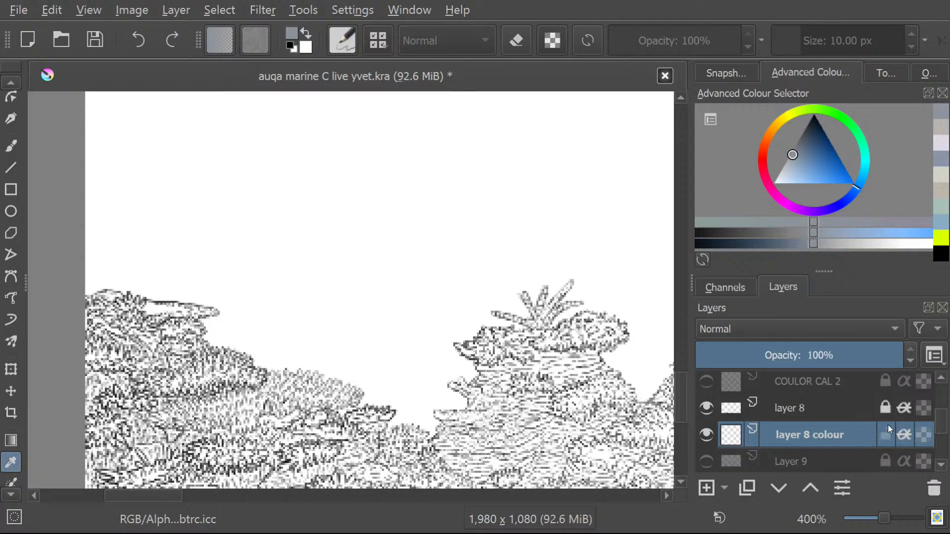
click(11, 497)
click(12, 497)
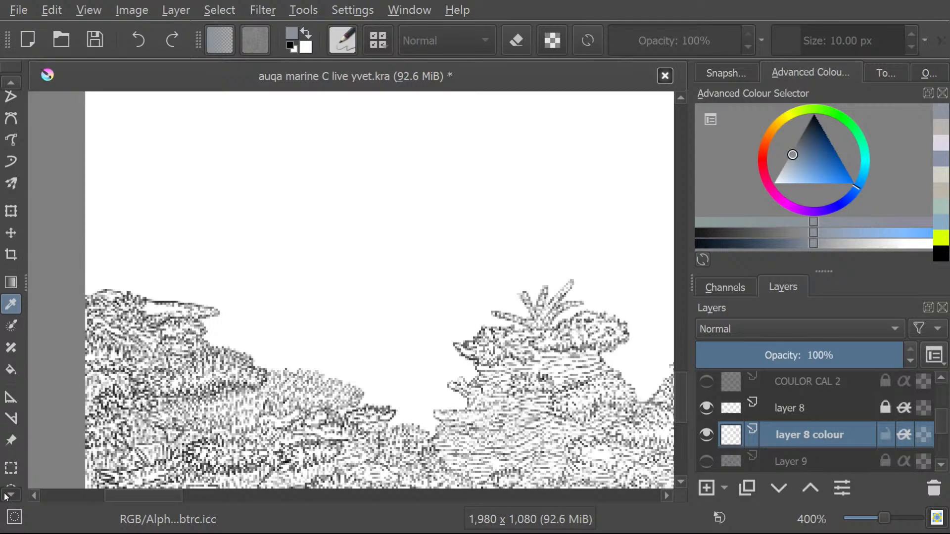
click(11, 416)
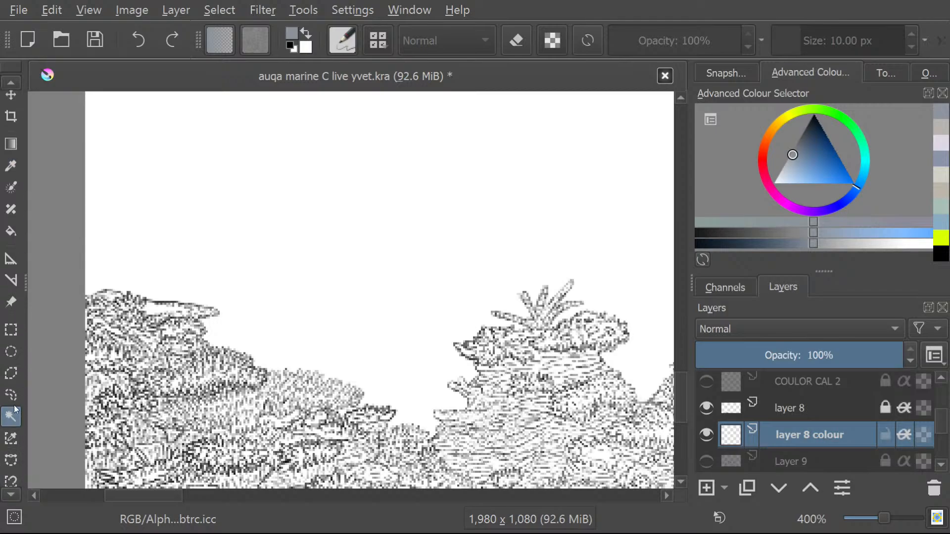
Try a contiguous selection over the reef on layer 8 colour, and remove the selection.
drag(681, 394, 682, 409)
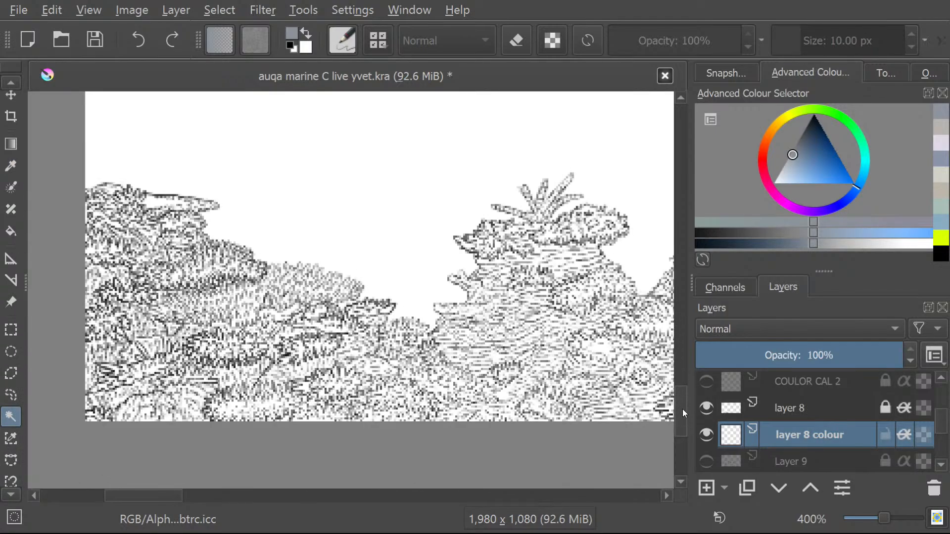
click(183, 494)
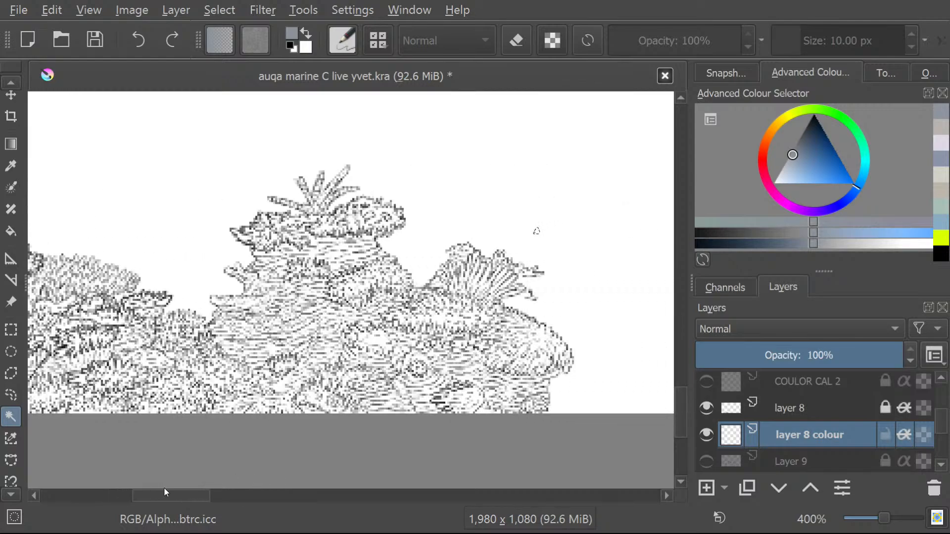
click(278, 311)
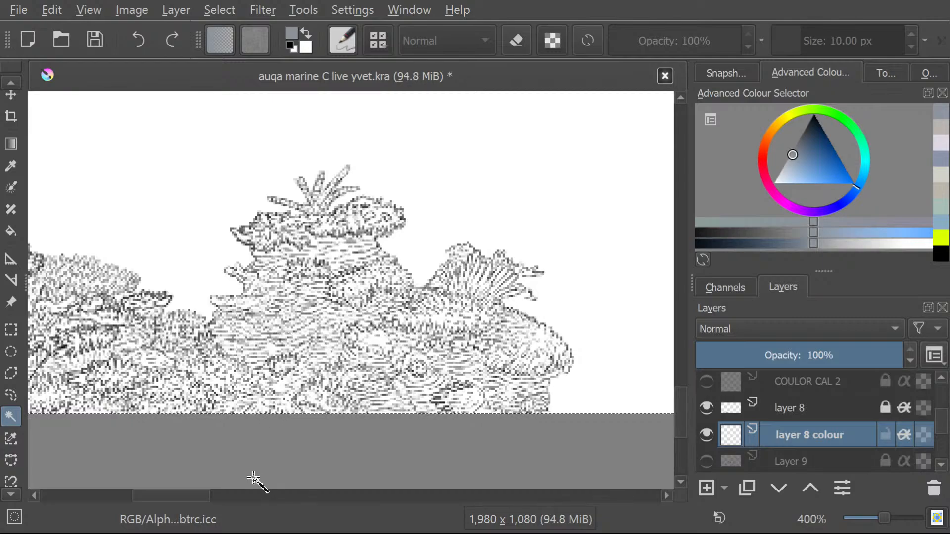
drag(203, 494, 140, 490)
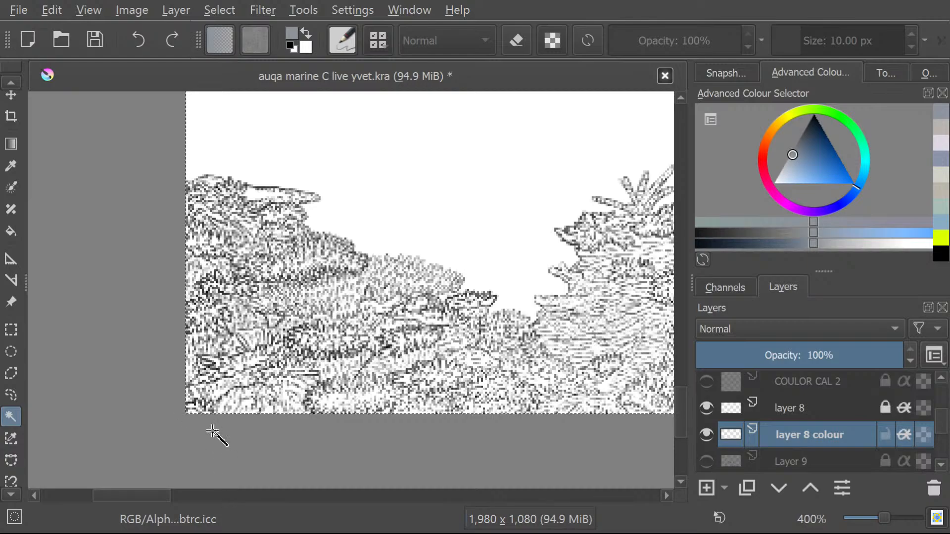
click(223, 102)
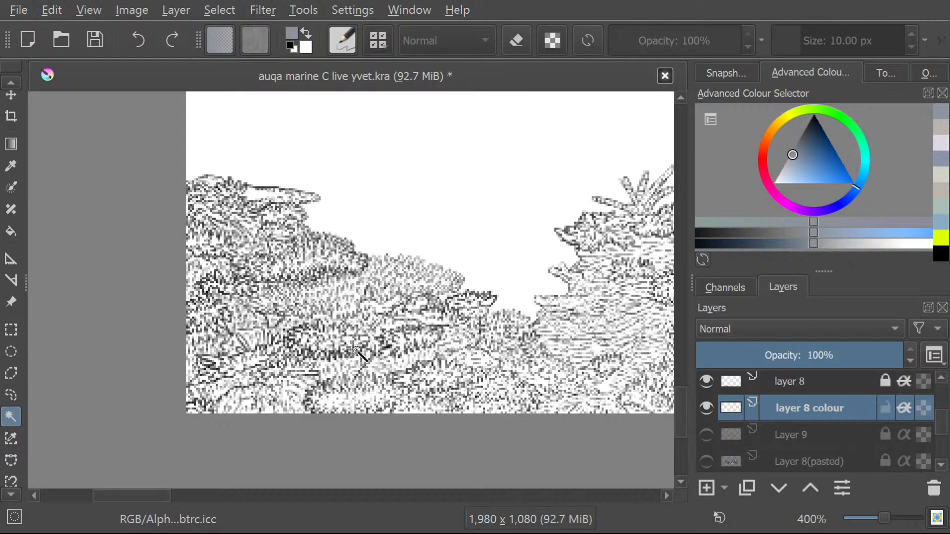
scroll(356, 297, down, 3)
scroll(387, 256, up, 2)
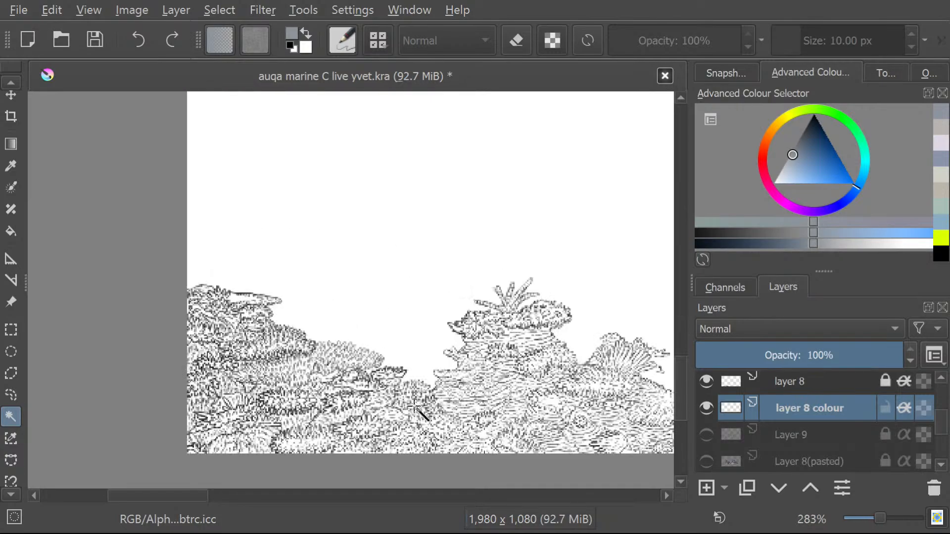
scroll(418, 411, up, 1)
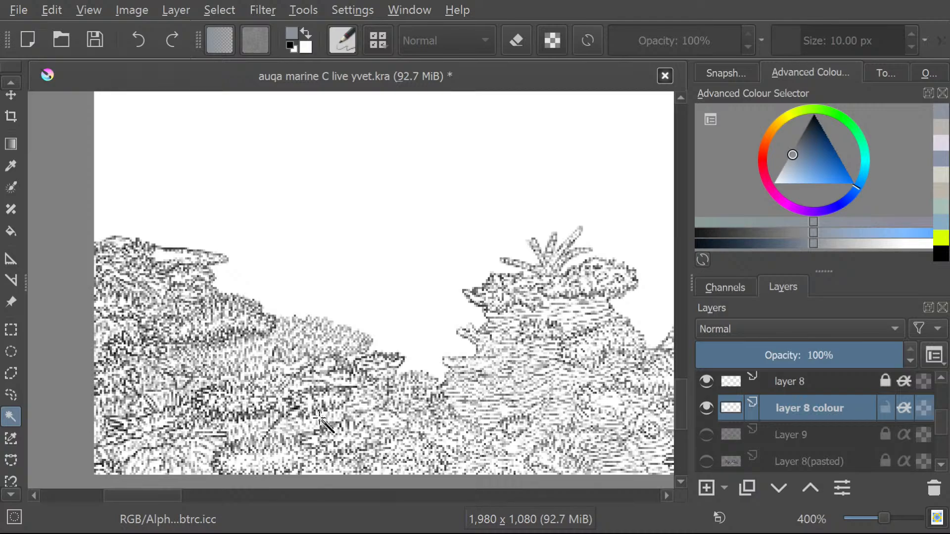
Show the Layer 8(pasted) reference photo, and clear the whole-canvas selection with the Freehand Selection tool.
click(273, 431)
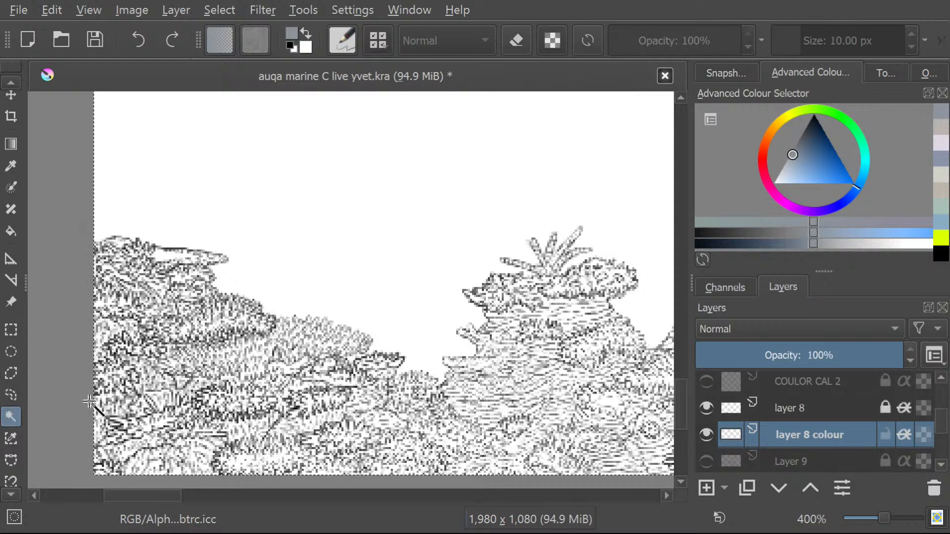
click(11, 395)
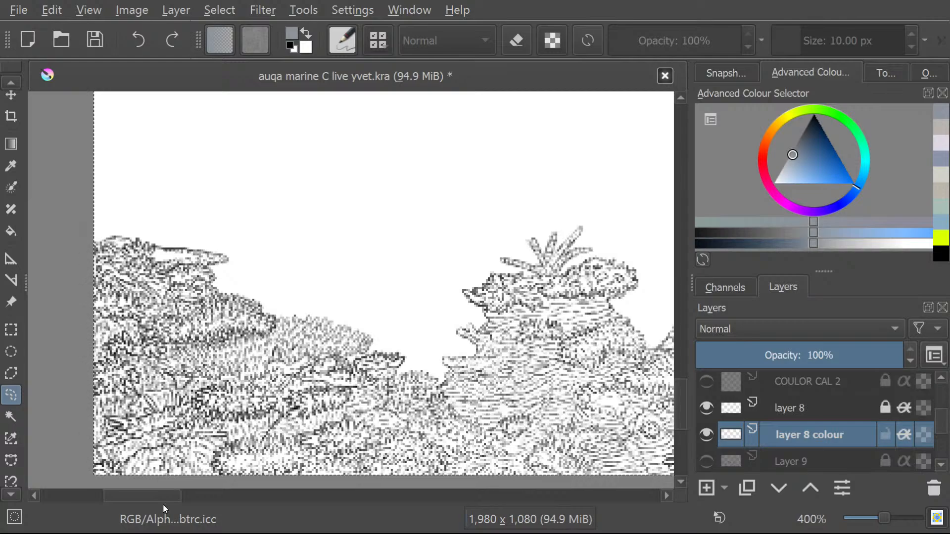
click(942, 464)
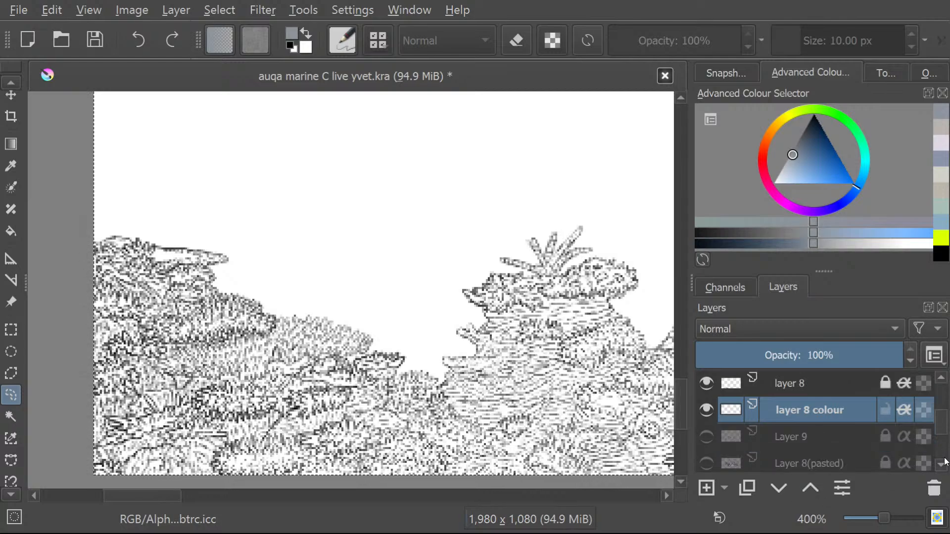
click(942, 464)
click(707, 438)
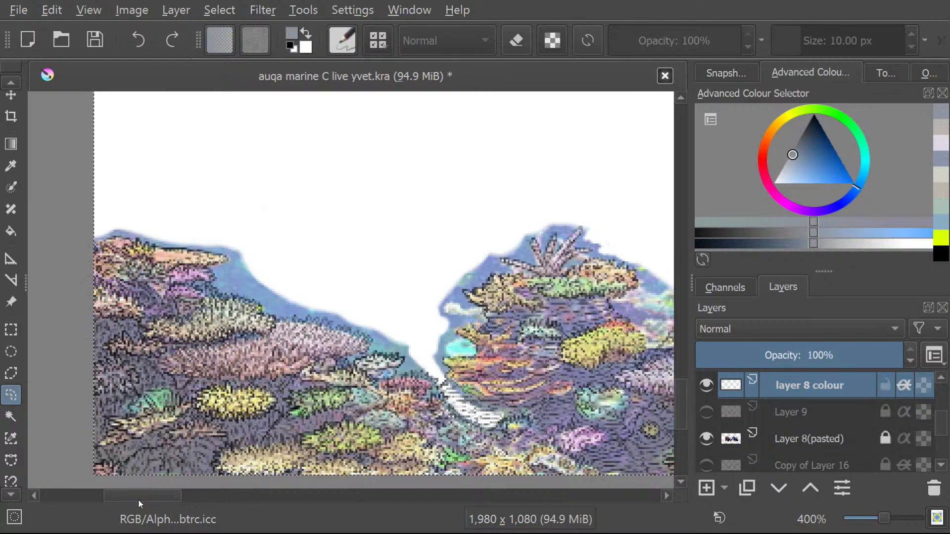
drag(129, 494, 159, 494)
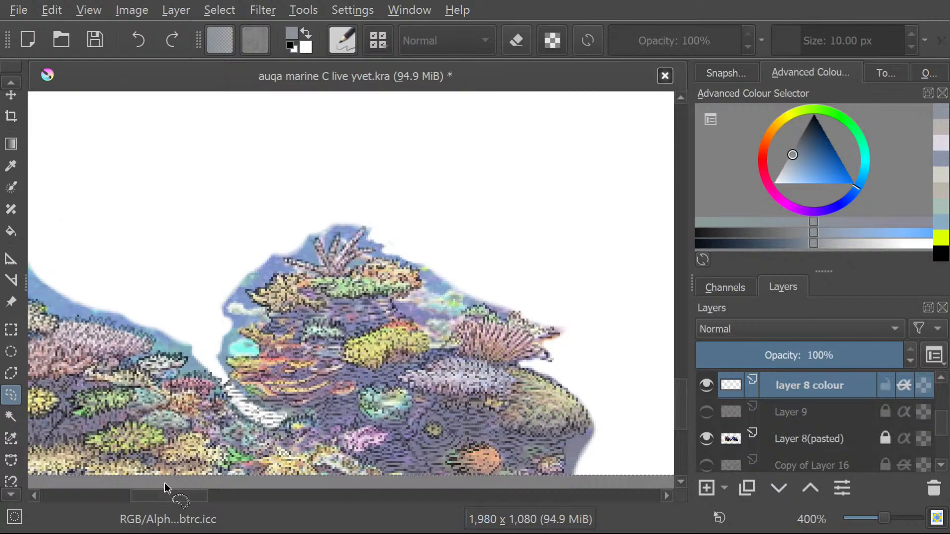
click(565, 454)
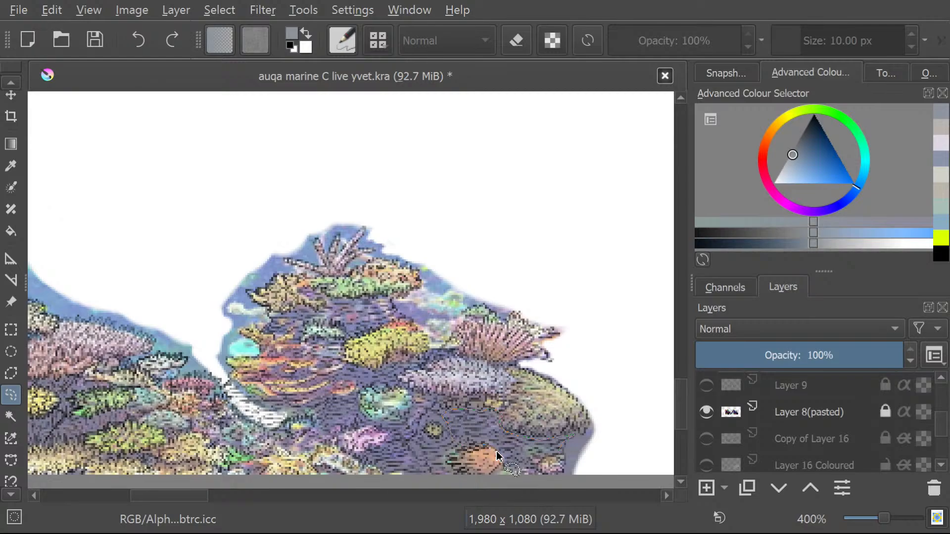
Freehand-select the bare rock patch beneath the olive dome coral, brush it blue-grey on layer 8 colour, and check it without the photo.
drag(524, 478, 561, 450)
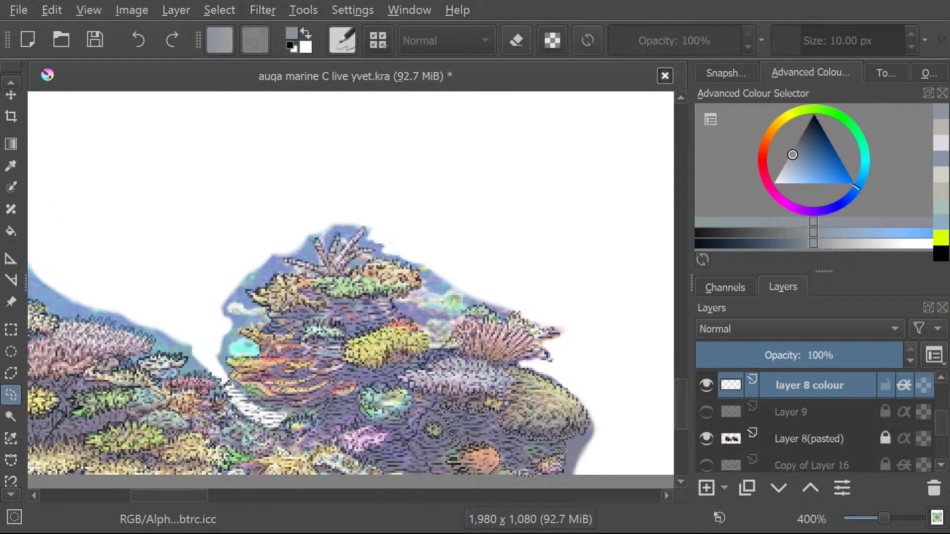
click(8, 82)
scroll(9, 82, up, 5)
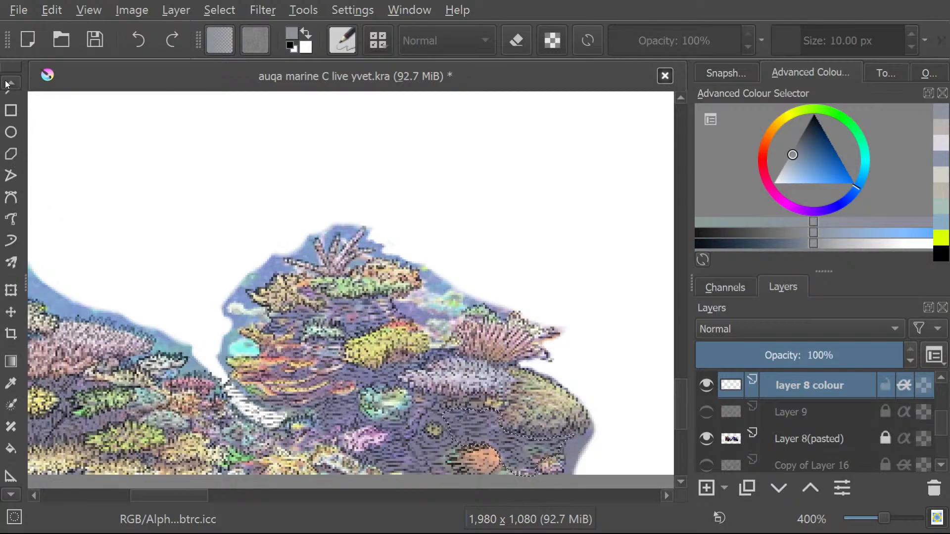
click(11, 146)
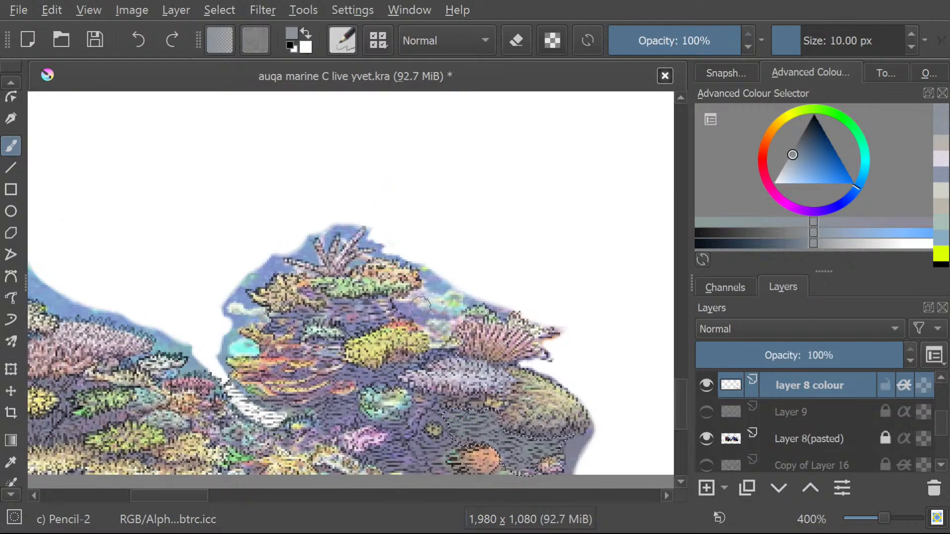
click(707, 438)
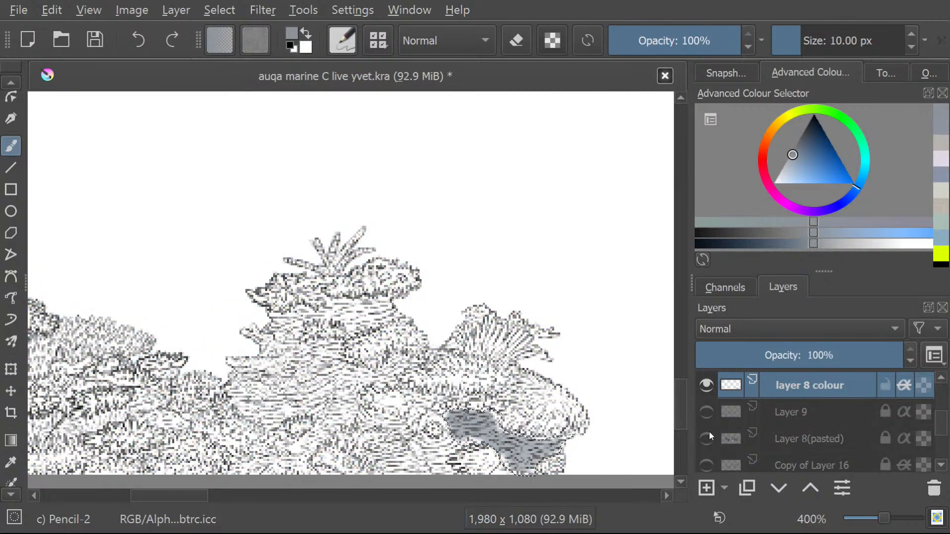
click(711, 437)
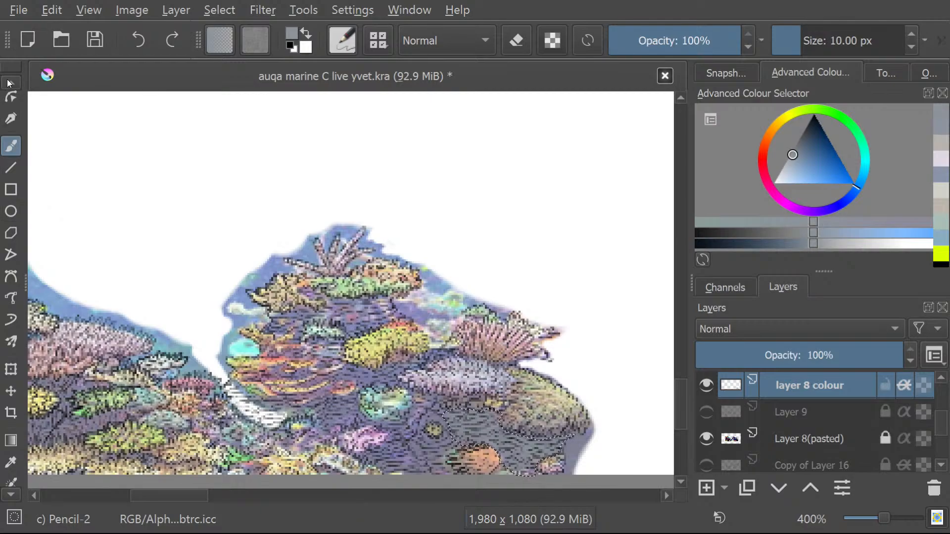
Try a freehand selection of the rock running from the turquoise coral past the small yellow coral to the painted patch.
click(4, 495)
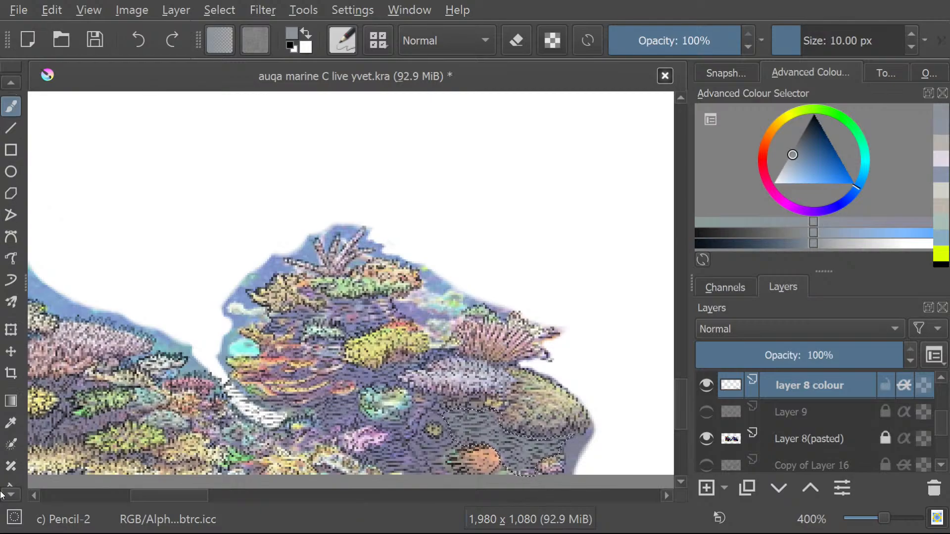
click(4, 495)
click(4, 494)
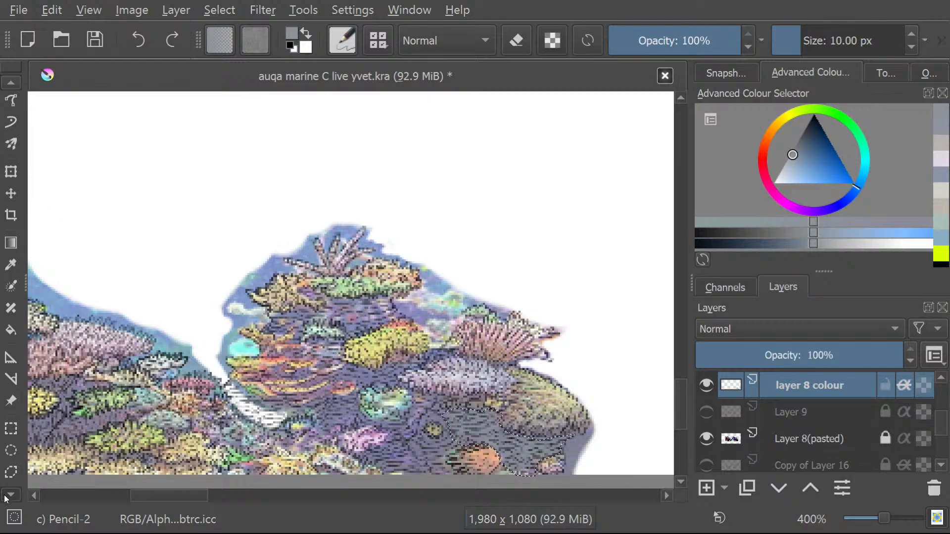
click(12, 454)
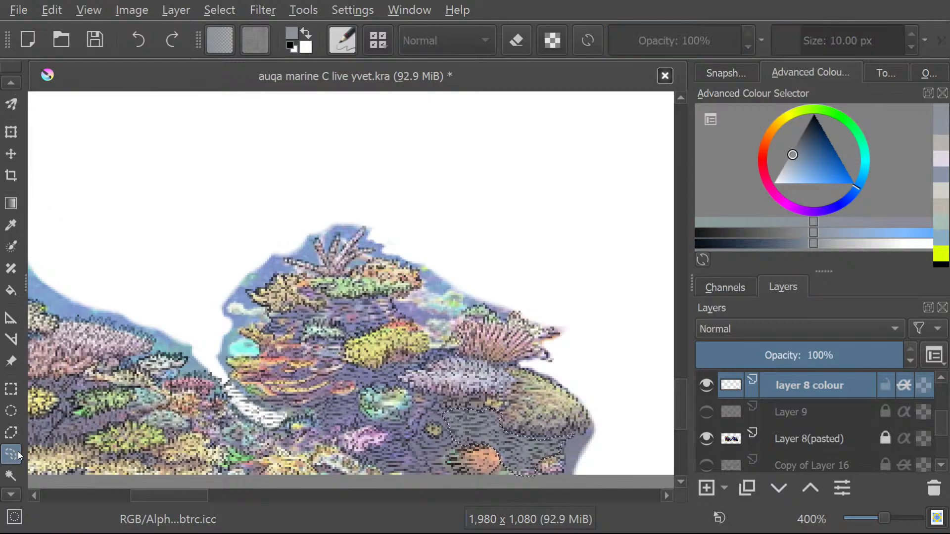
scroll(544, 482, up, 1)
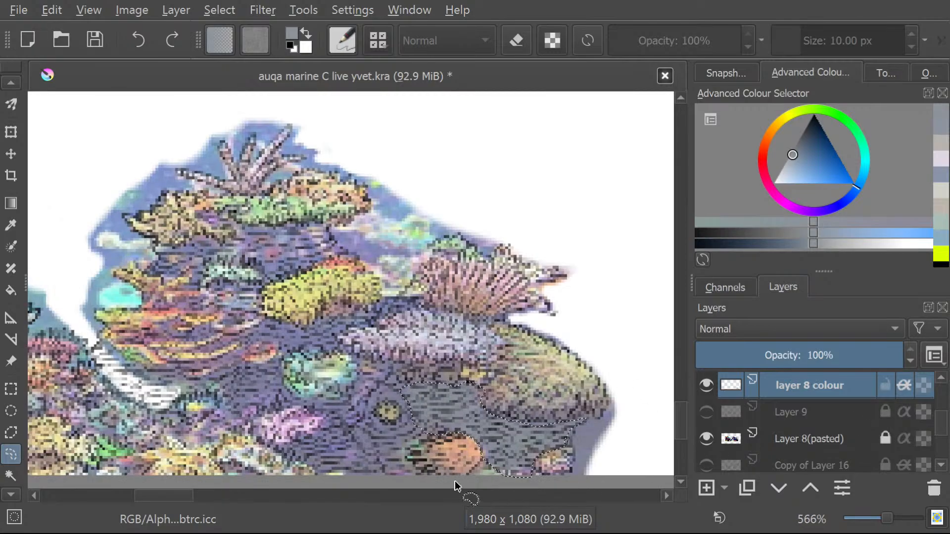
scroll(455, 485, up, 2)
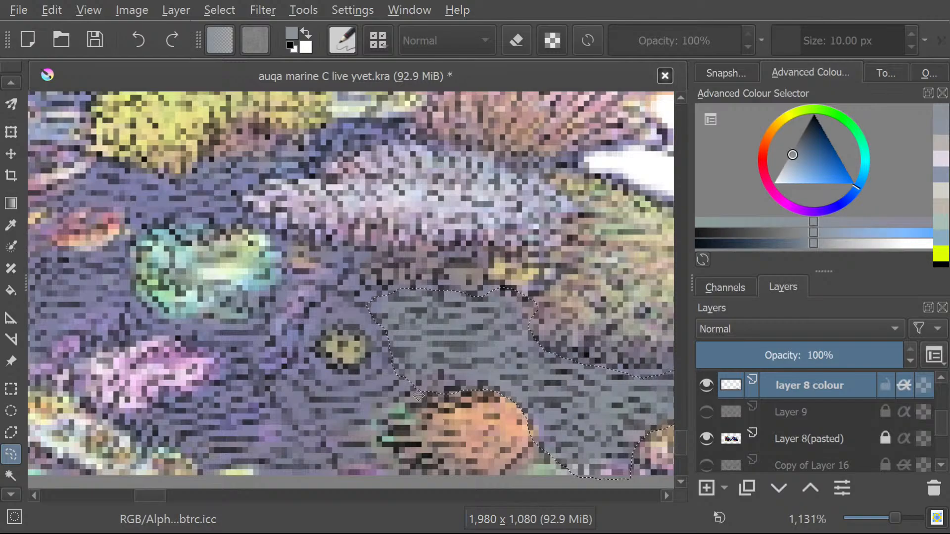
drag(418, 394, 188, 285)
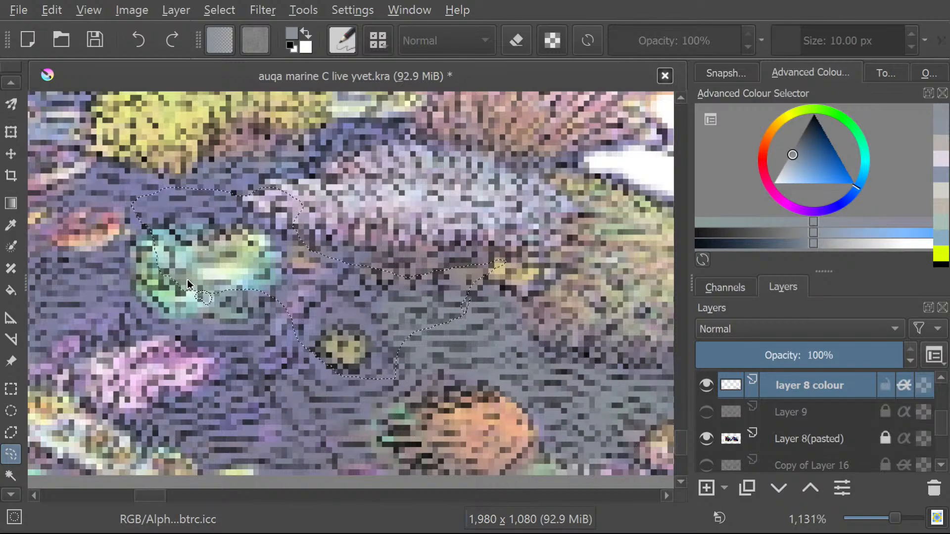
click(7, 81)
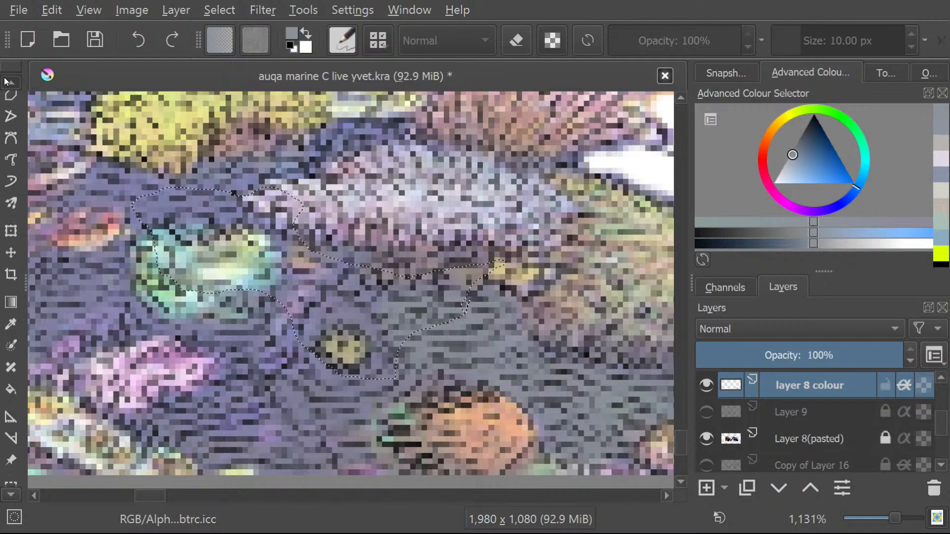
click(7, 148)
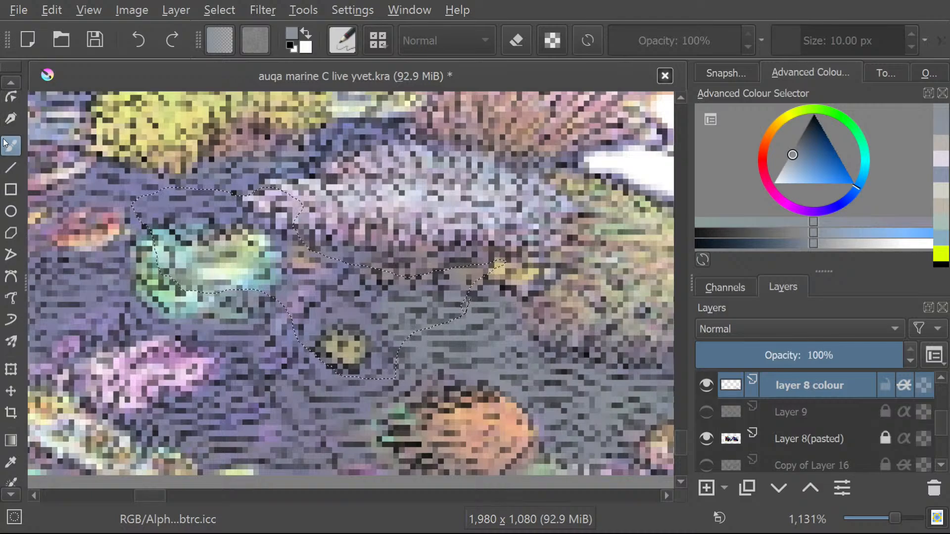
click(2, 495)
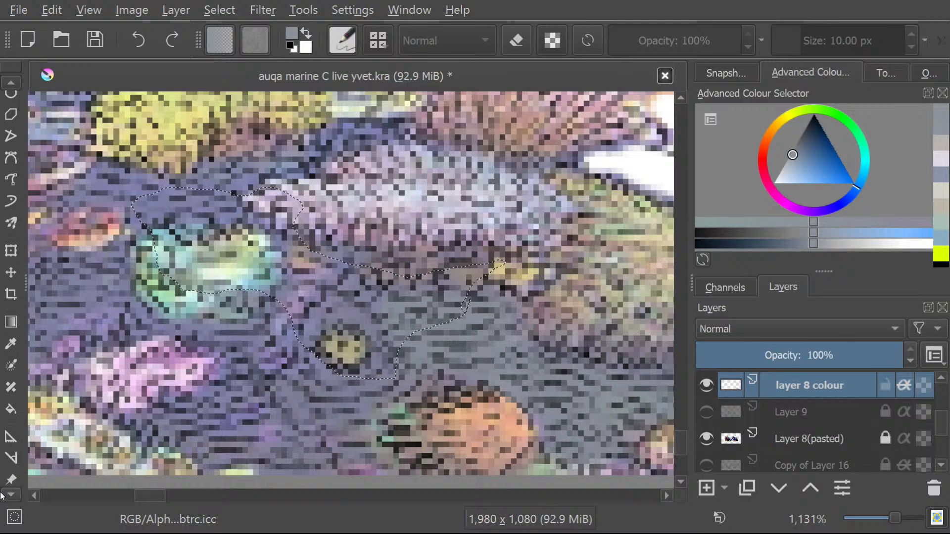
click(7, 374)
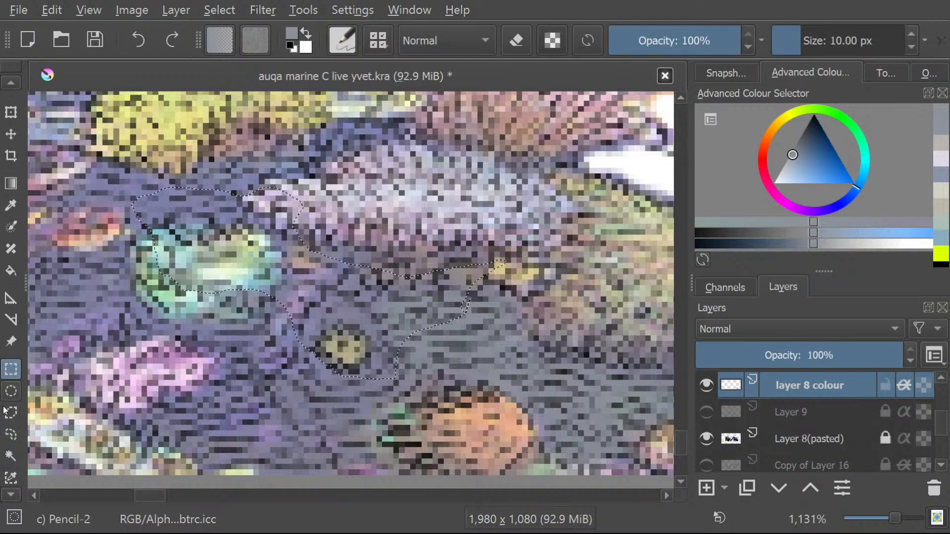
Freehand-select the large rock area around the pink and small yellow corals, excluding the turquoise coral, and brush it blue-grey.
click(12, 434)
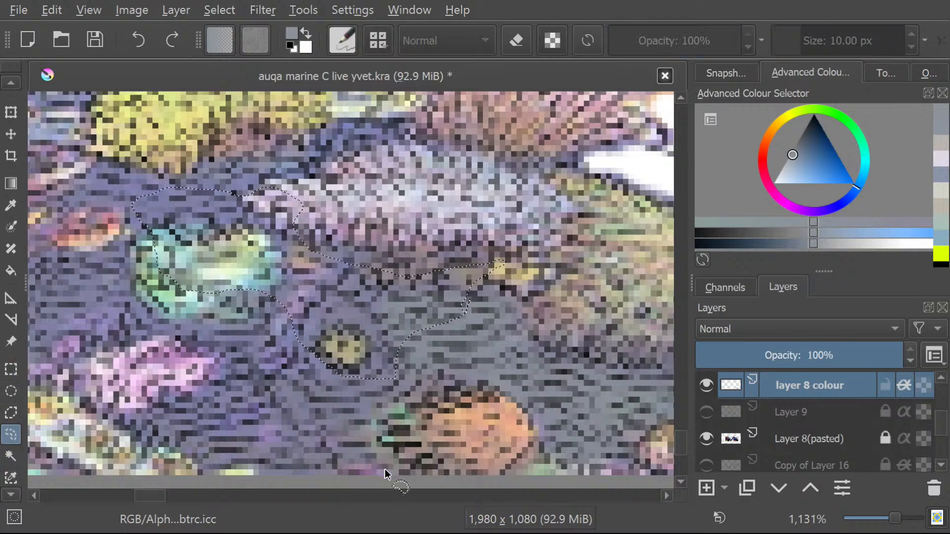
mouse_move(386, 458)
mouse_down()
mouse_move(386, 429)
mouse_move(444, 391)
mouse_move(408, 351)
mouse_up()
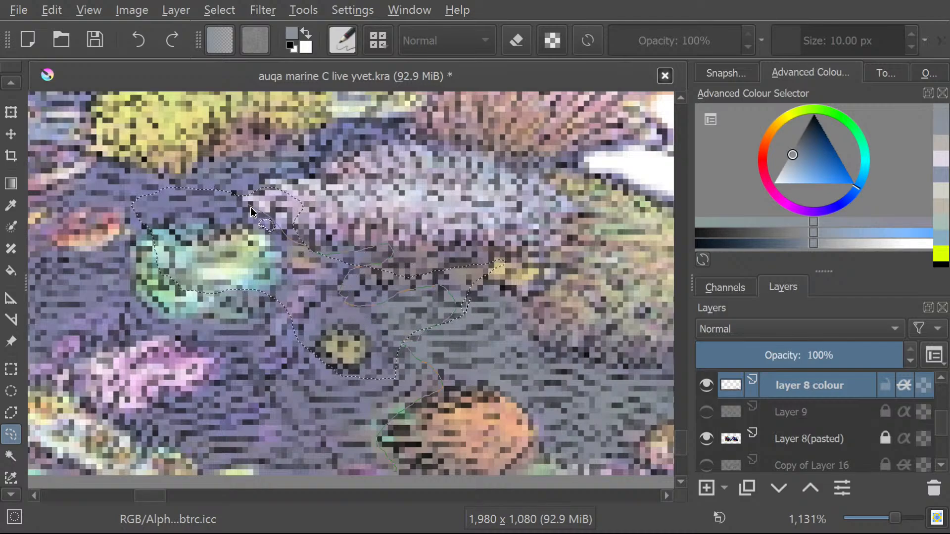
mouse_move(267, 297)
mouse_down()
mouse_move(253, 320)
mouse_move(224, 332)
mouse_move(157, 323)
mouse_move(135, 297)
mouse_up()
mouse_move(135, 246)
mouse_down()
mouse_move(84, 263)
mouse_move(57, 256)
mouse_move(54, 268)
mouse_move(61, 346)
mouse_move(74, 376)
mouse_move(119, 425)
mouse_move(201, 471)
mouse_move(253, 483)
mouse_move(401, 479)
mouse_move(377, 439)
mouse_up()
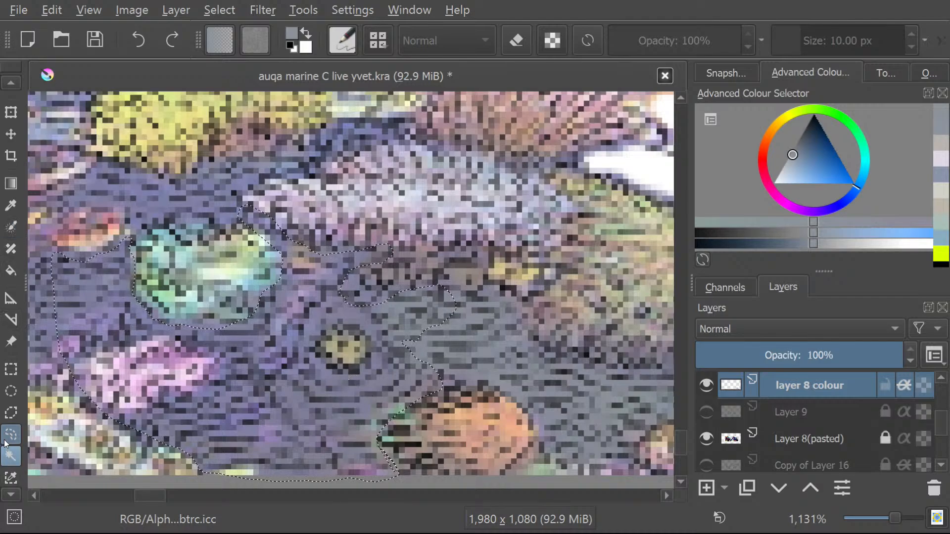
drag(682, 442, 681, 442)
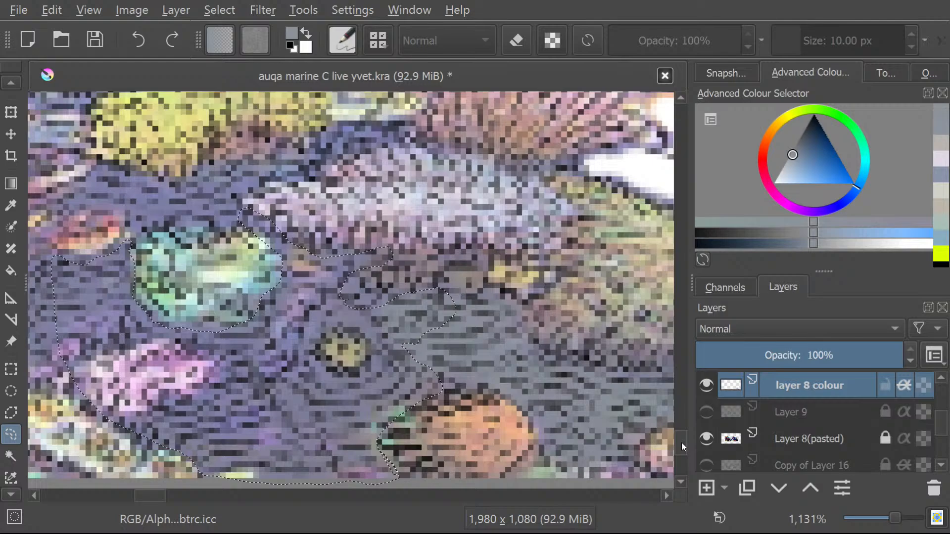
click(2, 78)
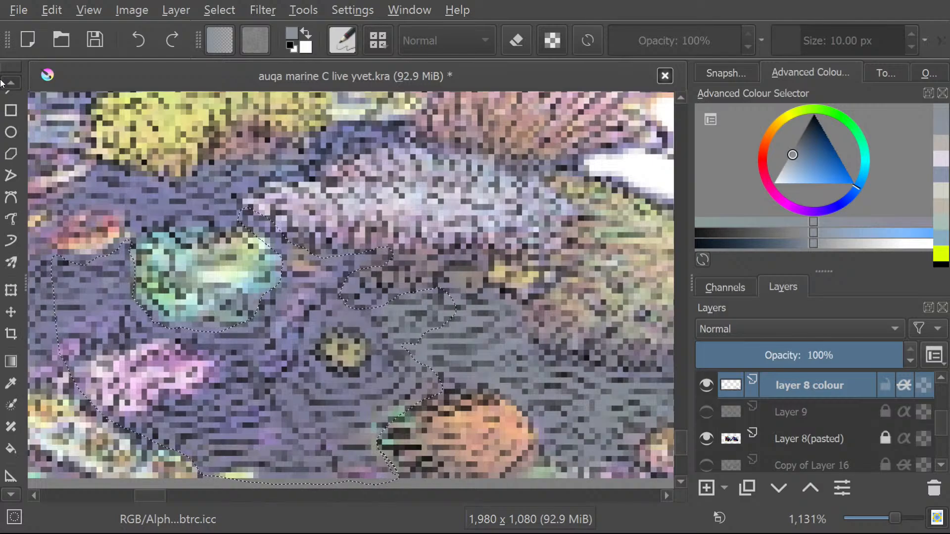
click(12, 103)
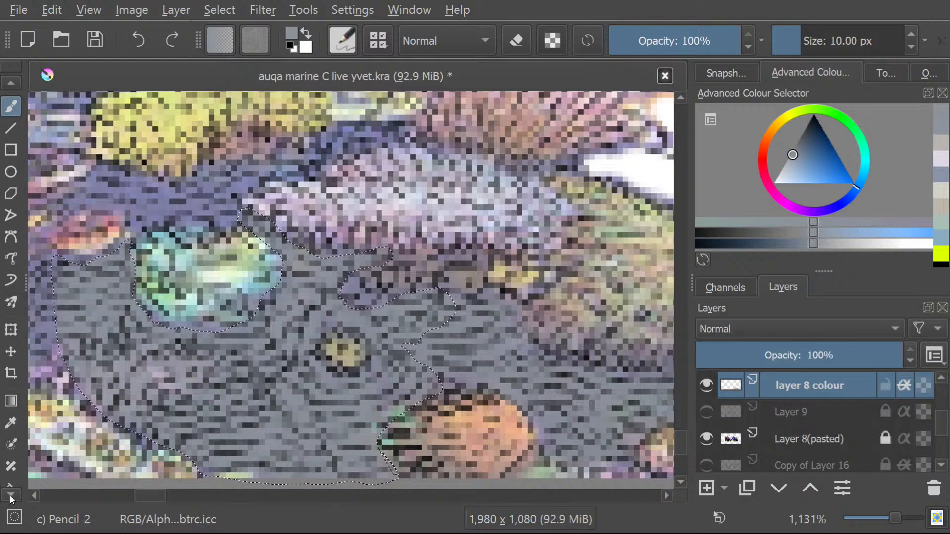
Freehand-select the edge of the small round yellow coral and touch it up with the blue-grey brush.
scroll(11, 496, down, 9)
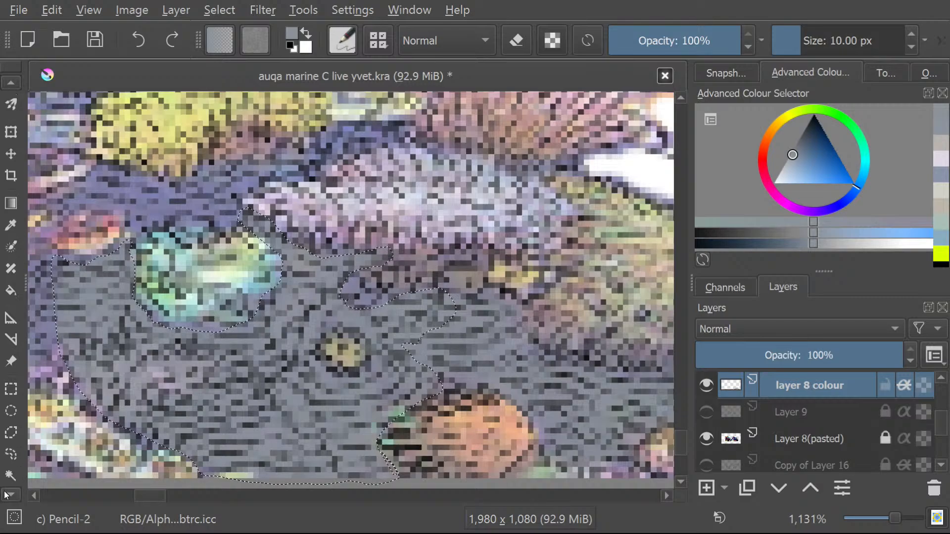
click(8, 430)
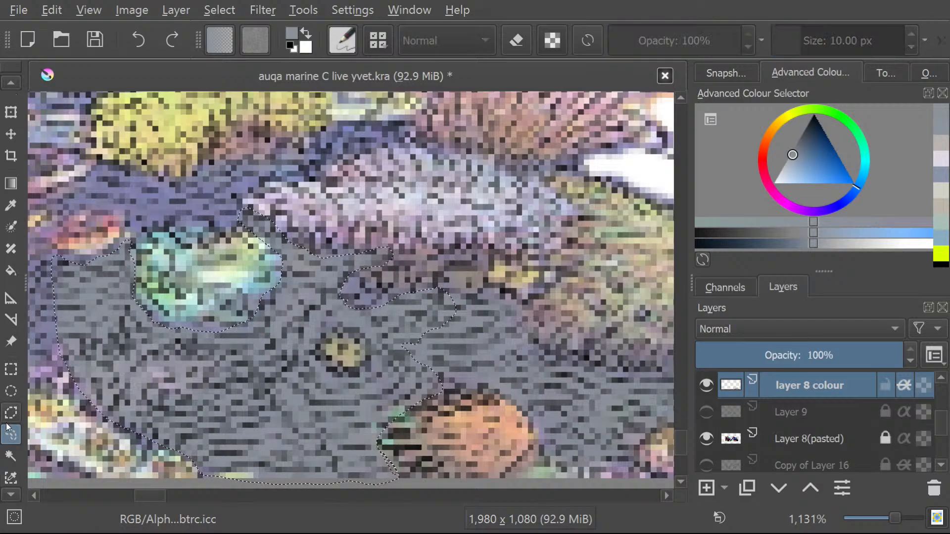
mouse_move(339, 370)
mouse_down()
mouse_move(319, 352)
mouse_move(363, 364)
mouse_up()
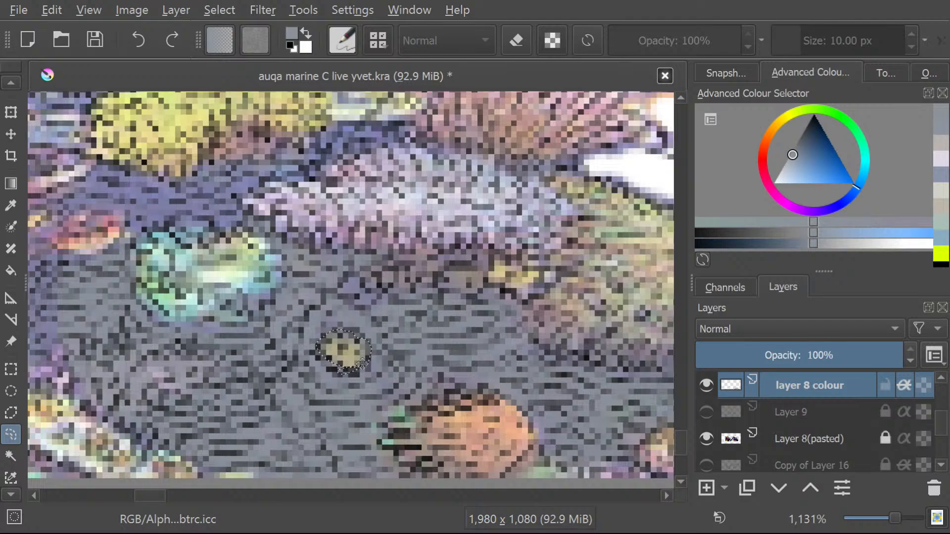
click(6, 84)
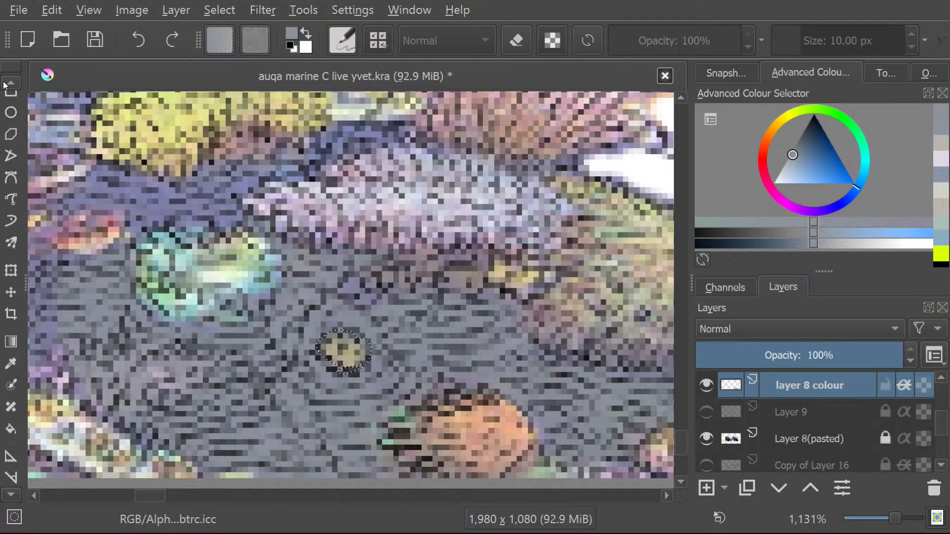
click(10, 81)
click(11, 126)
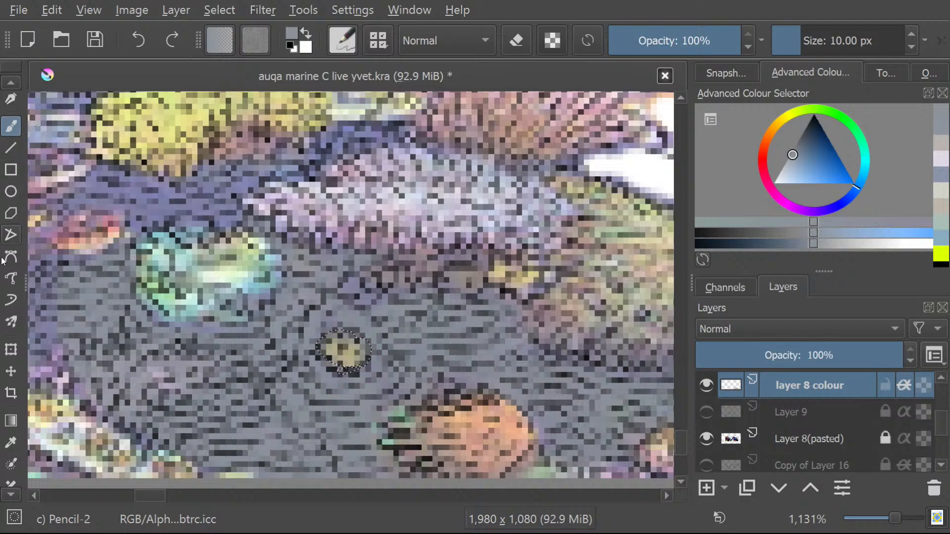
Freehand-select the rock strip along the lower edge of the turquoise coral and brush it blue-grey on layer 8 colour.
click(10, 495)
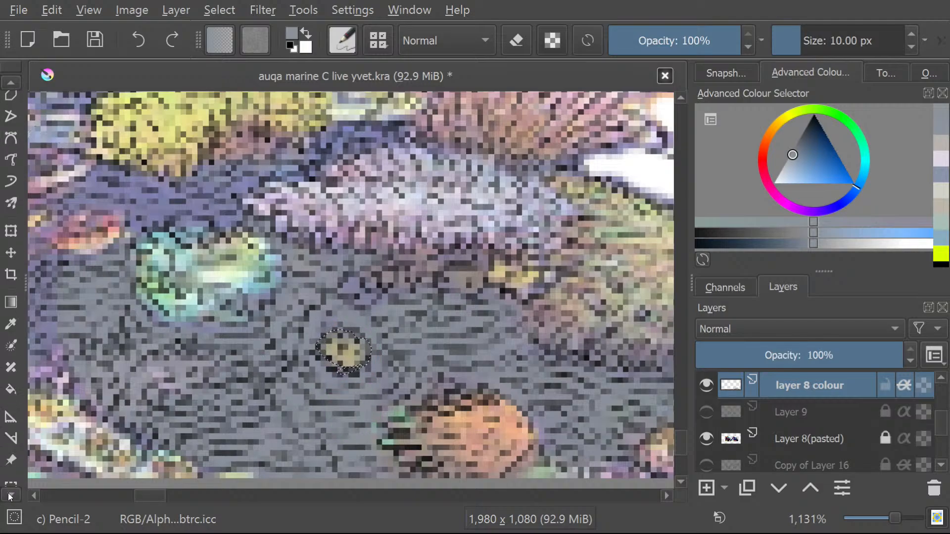
click(11, 494)
click(11, 454)
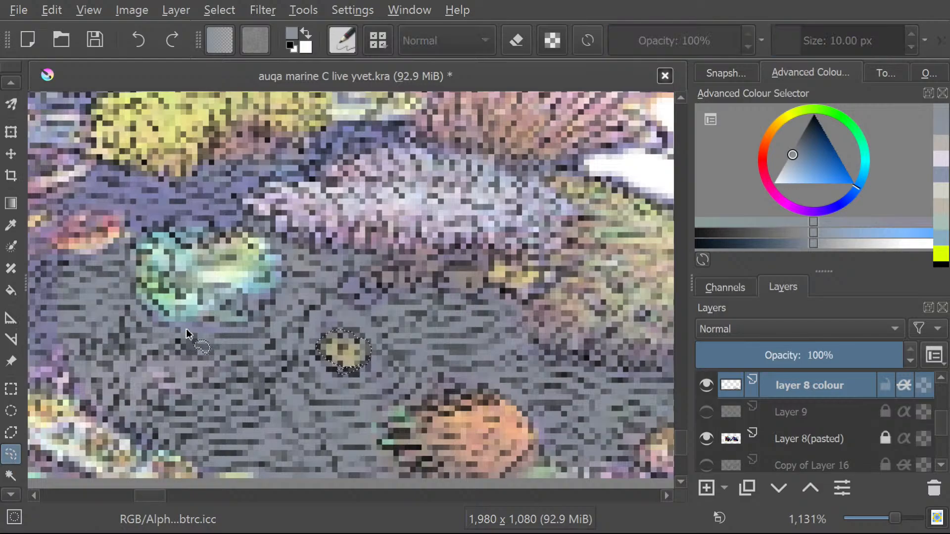
mouse_move(156, 323)
mouse_down()
mouse_move(203, 334)
mouse_move(247, 329)
mouse_move(251, 307)
mouse_move(280, 295)
mouse_move(285, 270)
mouse_move(269, 243)
mouse_move(240, 231)
mouse_move(198, 243)
mouse_move(159, 224)
mouse_move(141, 259)
mouse_move(143, 316)
mouse_move(206, 329)
mouse_move(249, 326)
mouse_move(258, 314)
mouse_move(247, 298)
mouse_move(284, 286)
mouse_move(273, 319)
mouse_move(178, 346)
mouse_up()
click(208, 427)
drag(135, 314, 137, 293)
click(11, 83)
click(7, 85)
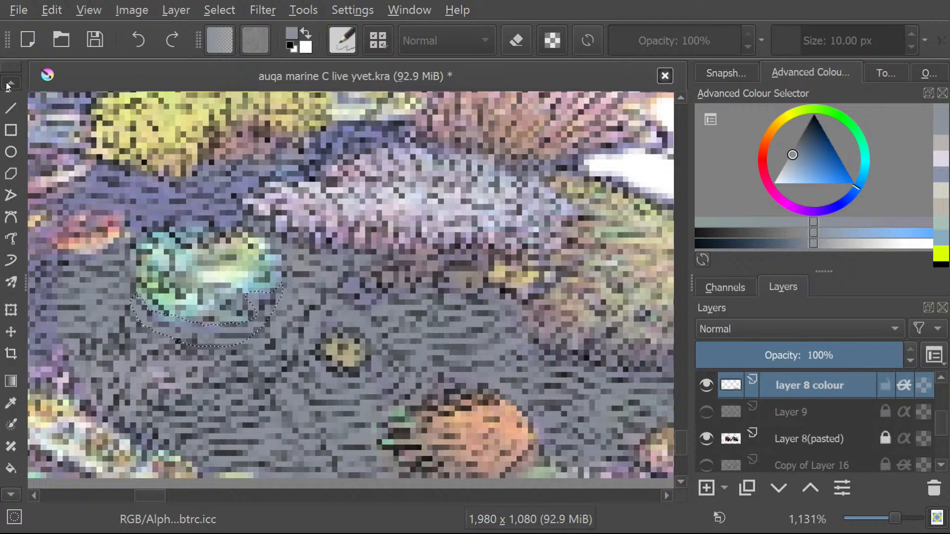
click(12, 126)
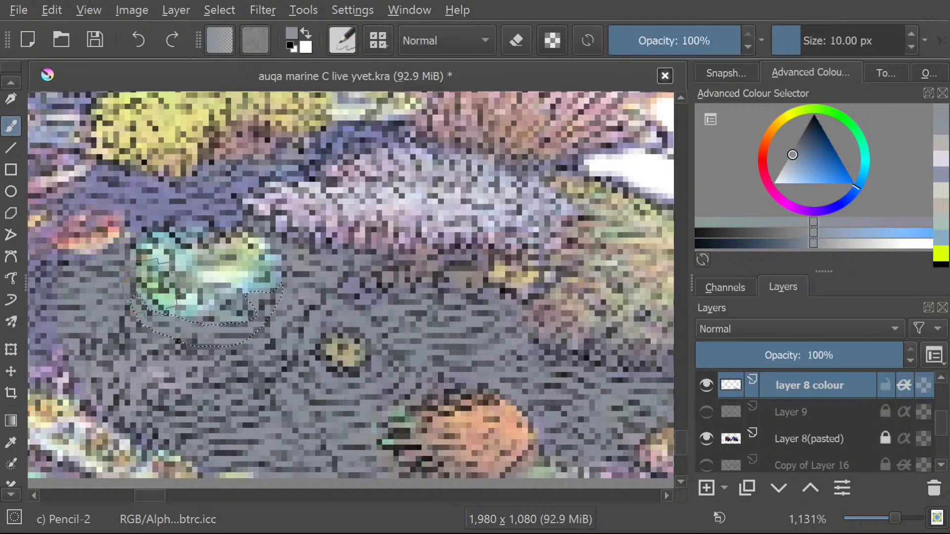
Return to the freehand selection tool and save the drawing.
click(10, 82)
click(4, 84)
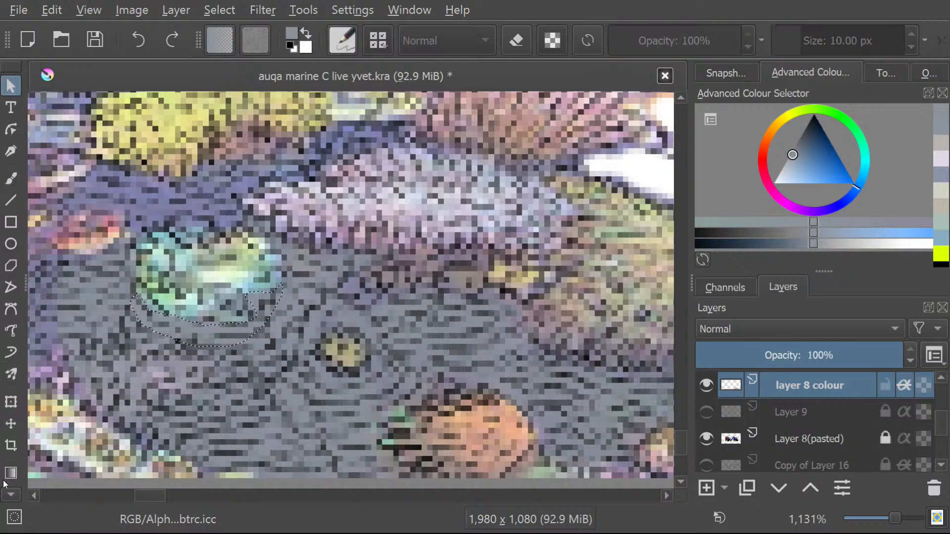
click(10, 494)
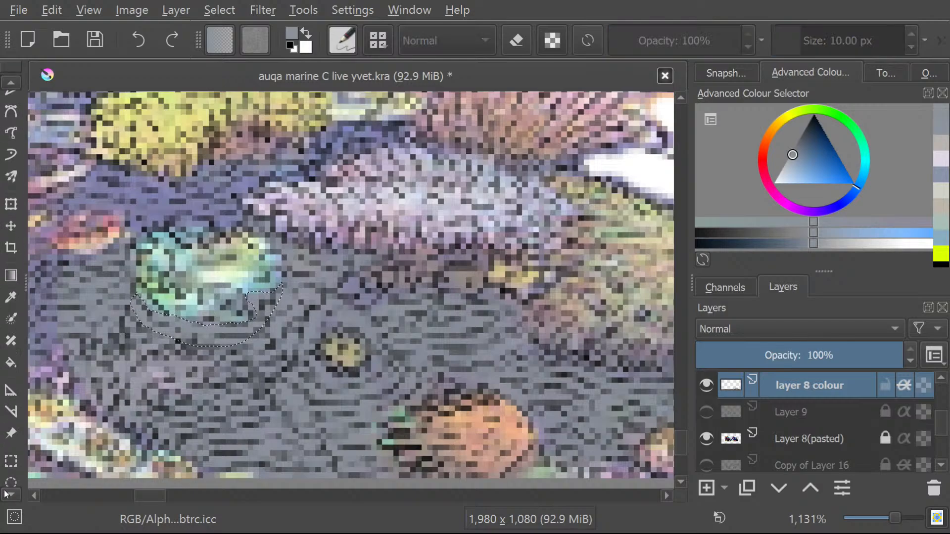
click(7, 445)
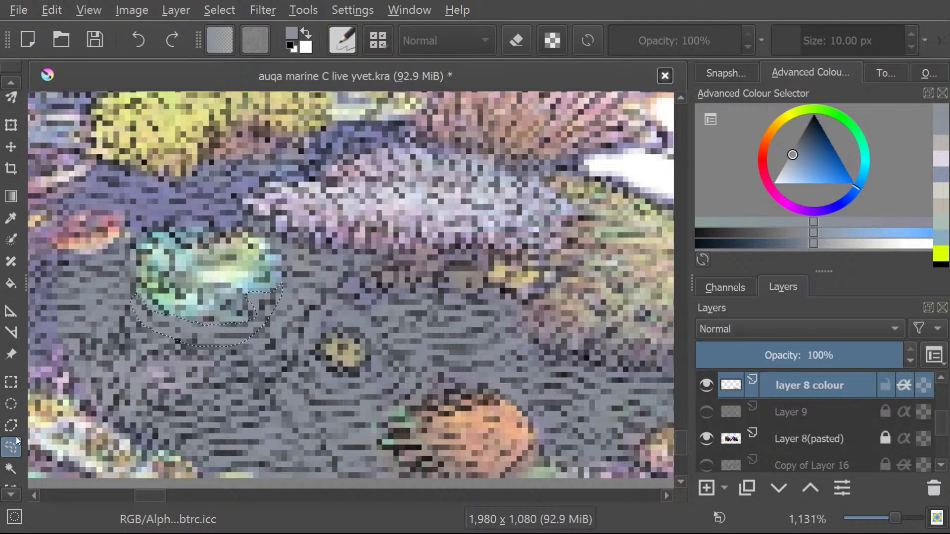
click(93, 40)
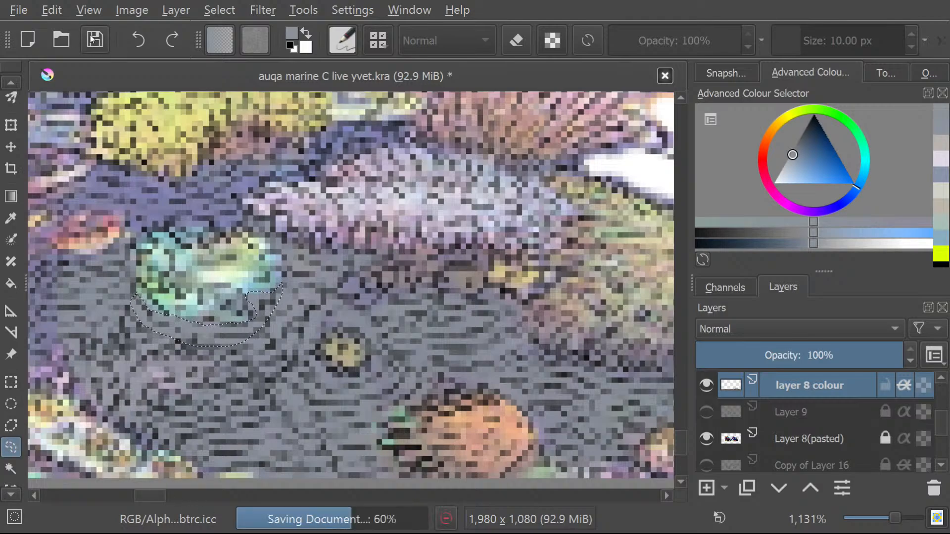
Freehand-select the purple rock band between the large yellow coral and the turquoise and pale pink corals, and brush it blue-grey.
mouse_move(146, 495)
mouse_down()
mouse_move(135, 495)
mouse_move(161, 491)
mouse_move(145, 491)
mouse_up()
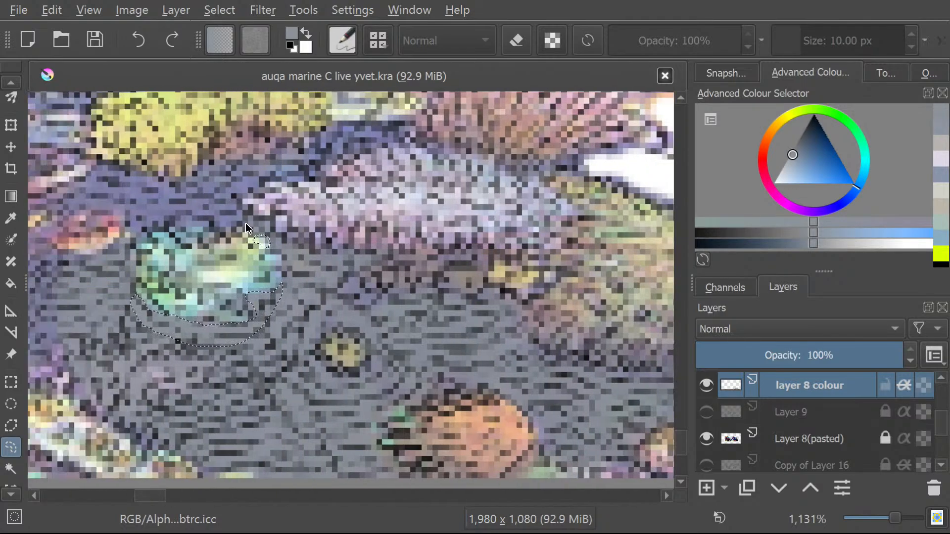
mouse_move(283, 188)
mouse_down()
mouse_move(367, 147)
mouse_move(405, 142)
mouse_move(405, 127)
mouse_move(338, 120)
mouse_move(286, 146)
mouse_up()
mouse_move(194, 184)
mouse_down()
mouse_move(96, 170)
mouse_move(53, 193)
mouse_move(43, 216)
mouse_up()
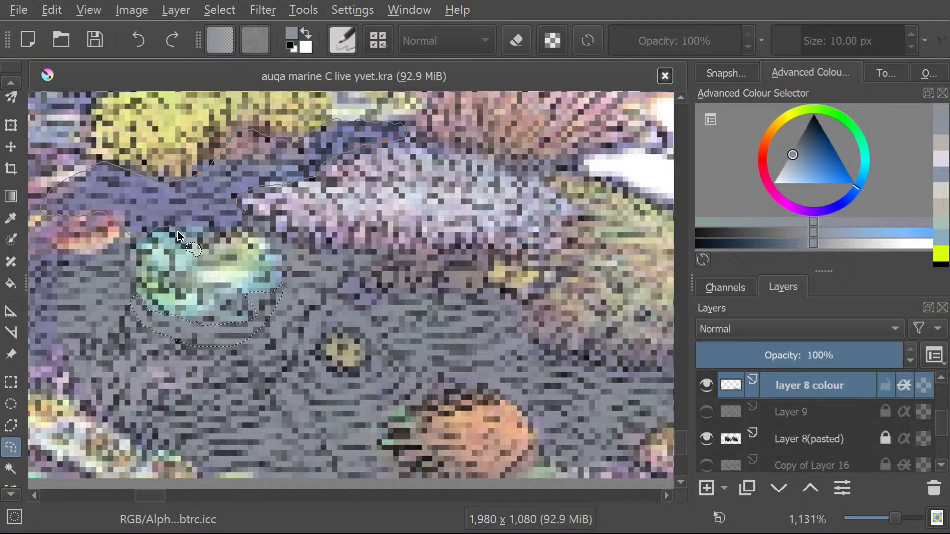
mouse_move(191, 239)
mouse_down()
mouse_move(234, 231)
mouse_move(236, 204)
mouse_up()
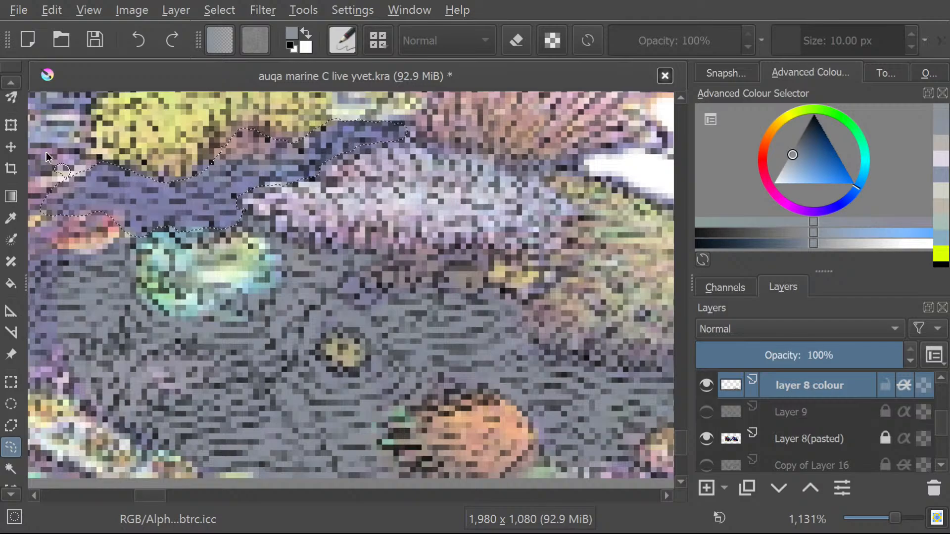
click(8, 82)
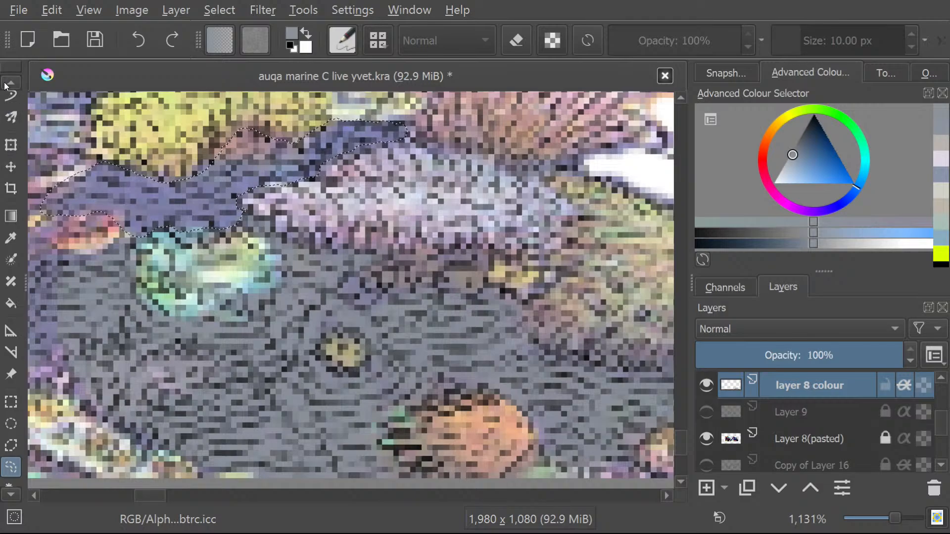
click(9, 83)
click(9, 83)
click(8, 83)
click(8, 82)
click(8, 83)
click(8, 83)
click(8, 82)
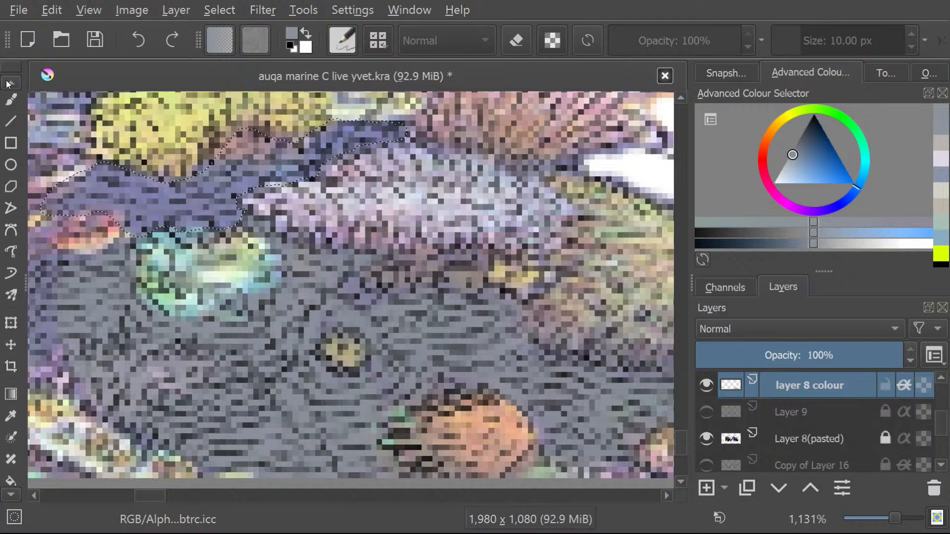
click(9, 82)
click(11, 139)
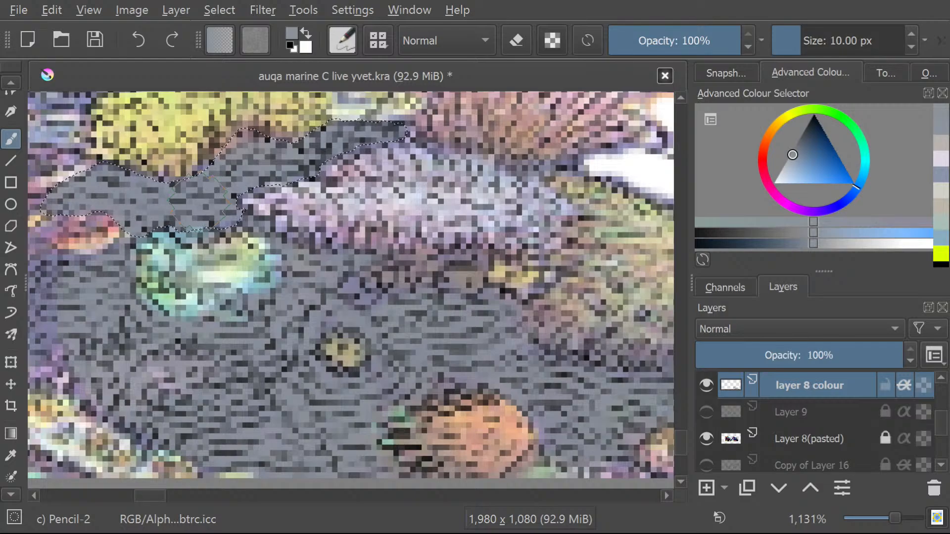
Examine the reef mound at several zoom levels to compare the painted rock with the areas still showing the photo.
scroll(191, 201, down, 5)
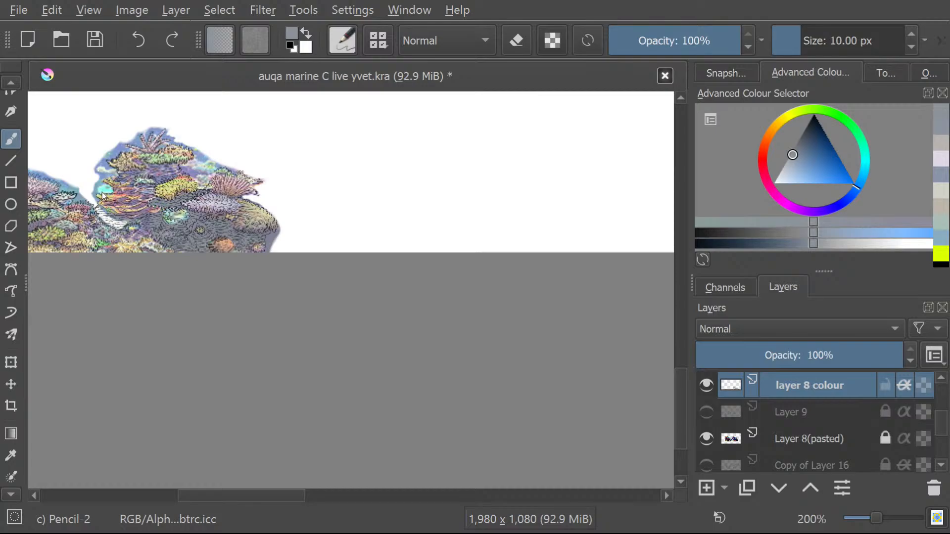
scroll(57, 173, up, 3)
scroll(107, 205, down, 2)
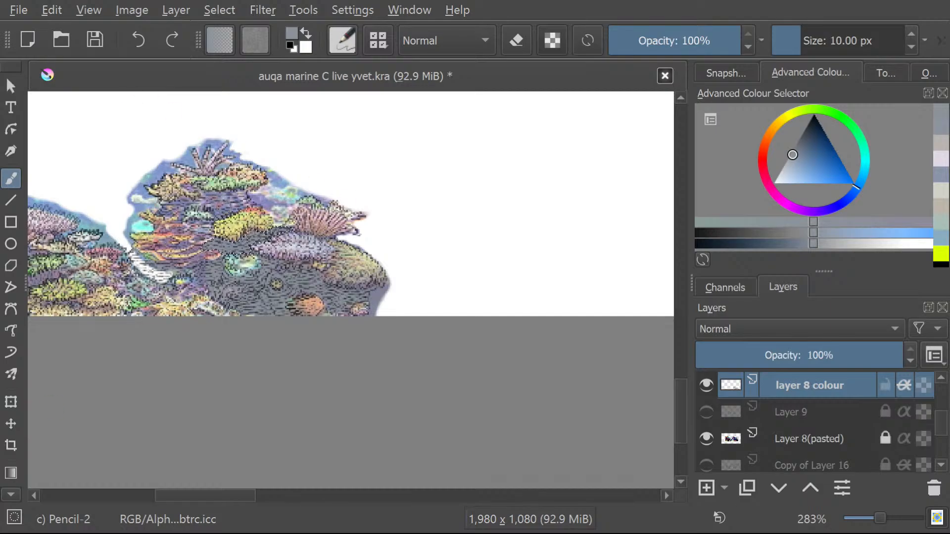
scroll(212, 205, up, 2)
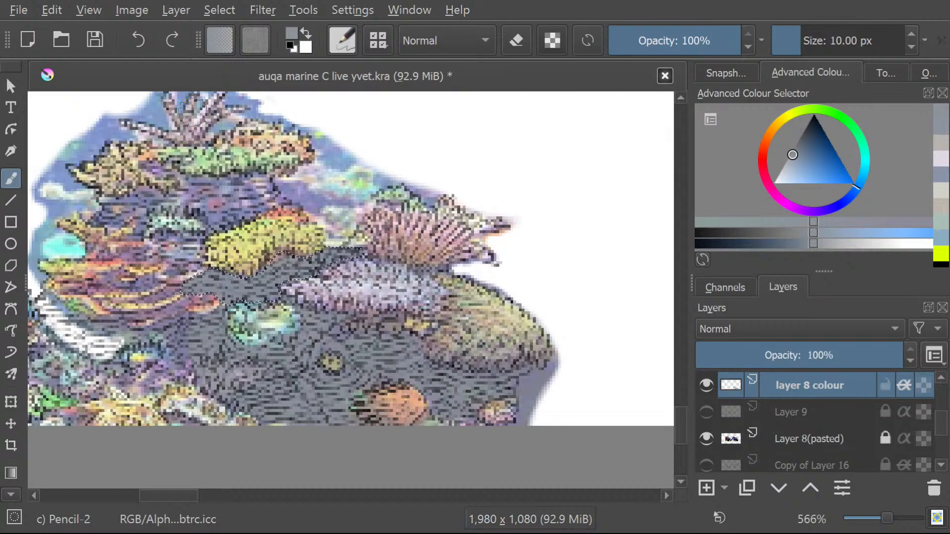
scroll(193, 112, down, 4)
scroll(171, 99, up, 4)
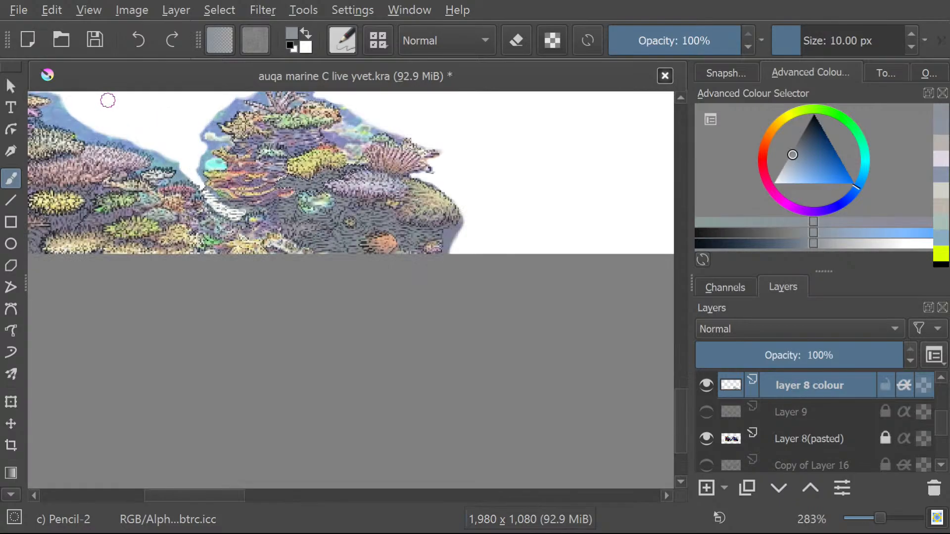
scroll(312, 168, up, 1)
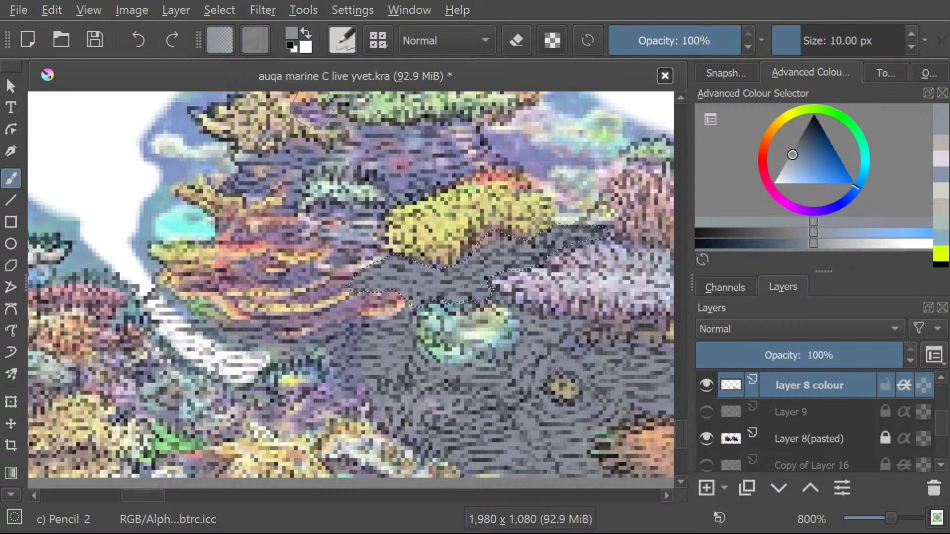
scroll(310, 167, up, 1)
scroll(310, 179, down, 4)
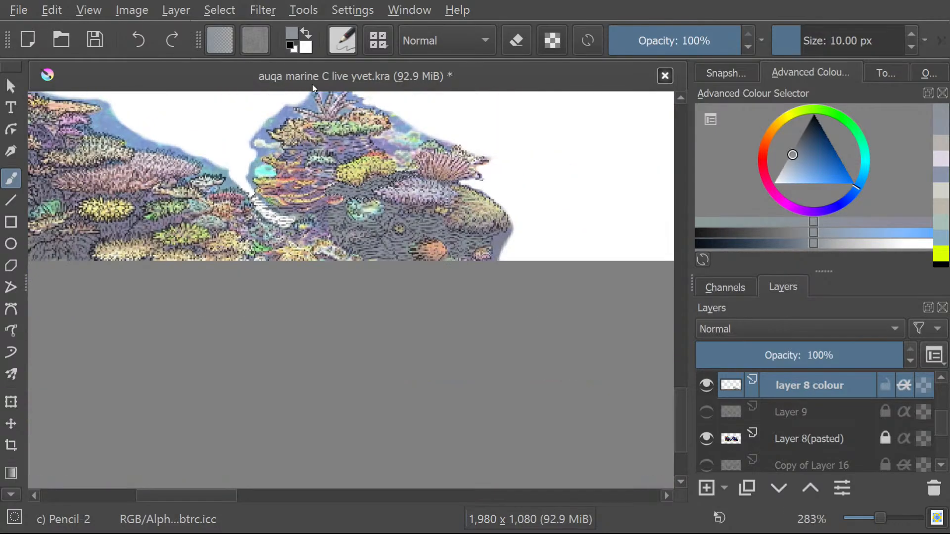
scroll(312, 111, up, 3)
scroll(312, 112, up, 1)
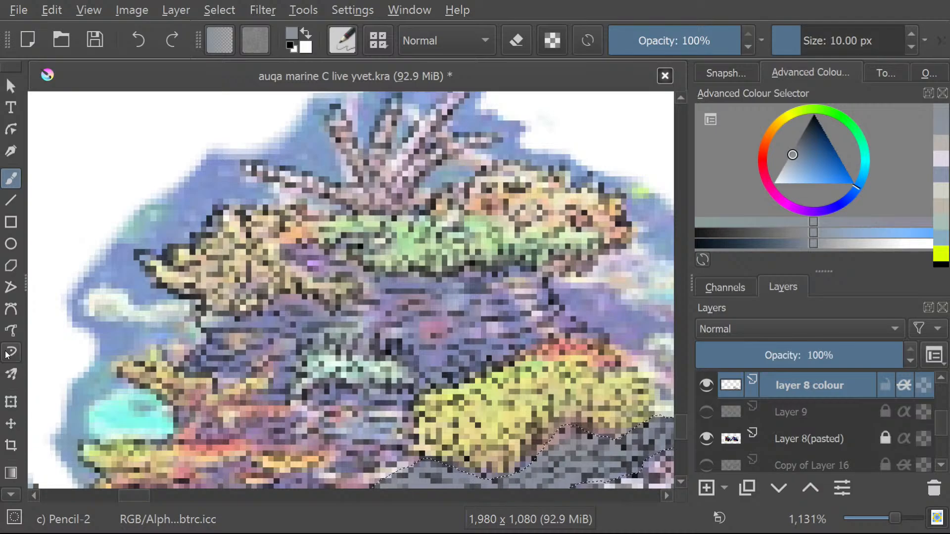
Freehand-select the upper rock area between the beige and green corals and the large yellow coral, leaving out the small mint-green coral.
click(11, 495)
click(10, 495)
click(11, 495)
click(11, 495)
click(11, 495)
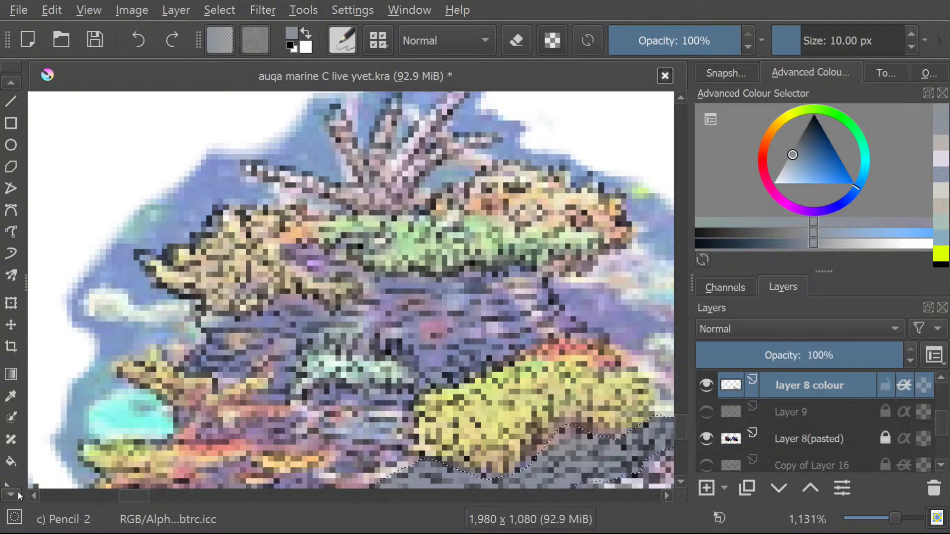
click(11, 495)
click(11, 495)
click(11, 494)
click(11, 495)
click(11, 495)
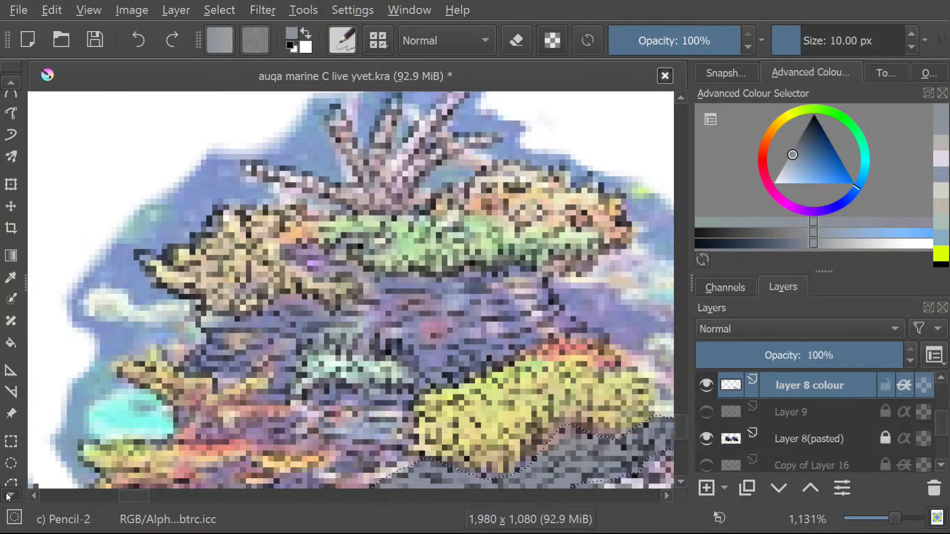
click(11, 495)
click(11, 495)
click(10, 464)
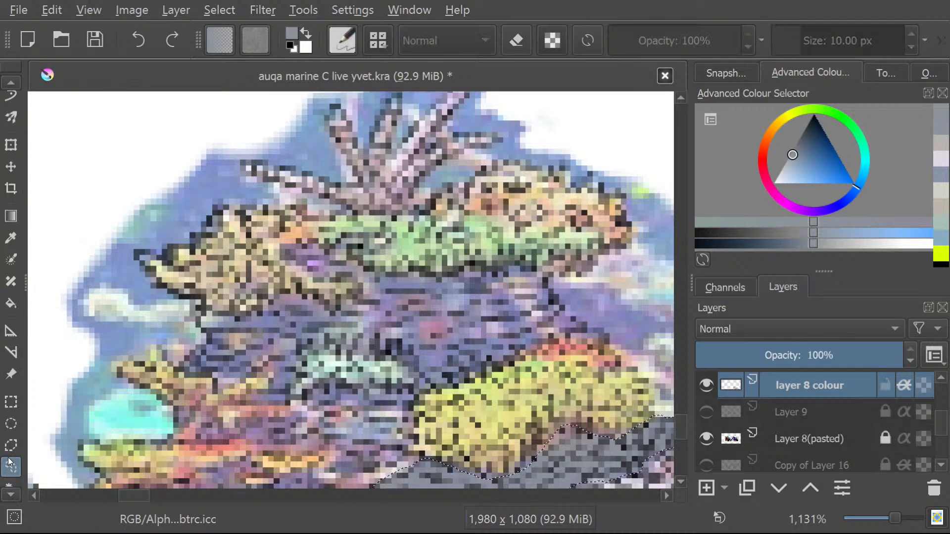
mouse_move(428, 385)
mouse_down()
mouse_move(582, 331)
mouse_move(522, 274)
mouse_move(428, 285)
mouse_move(372, 280)
mouse_move(363, 260)
mouse_move(383, 236)
mouse_move(360, 237)
mouse_move(320, 256)
mouse_move(301, 251)
mouse_move(291, 271)
mouse_move(355, 282)
mouse_move(353, 310)
mouse_move(326, 317)
mouse_move(306, 305)
mouse_move(236, 327)
mouse_move(216, 320)
mouse_move(199, 331)
mouse_move(237, 341)
mouse_move(195, 353)
mouse_move(182, 370)
mouse_move(212, 381)
mouse_up()
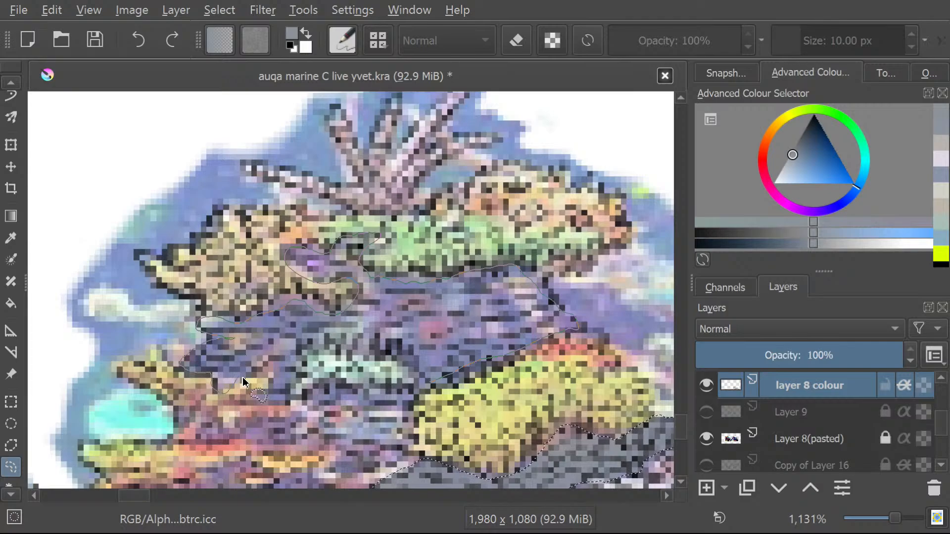
mouse_move(275, 371)
mouse_down()
mouse_move(279, 400)
mouse_move(302, 351)
mouse_move(335, 337)
mouse_move(359, 343)
mouse_up()
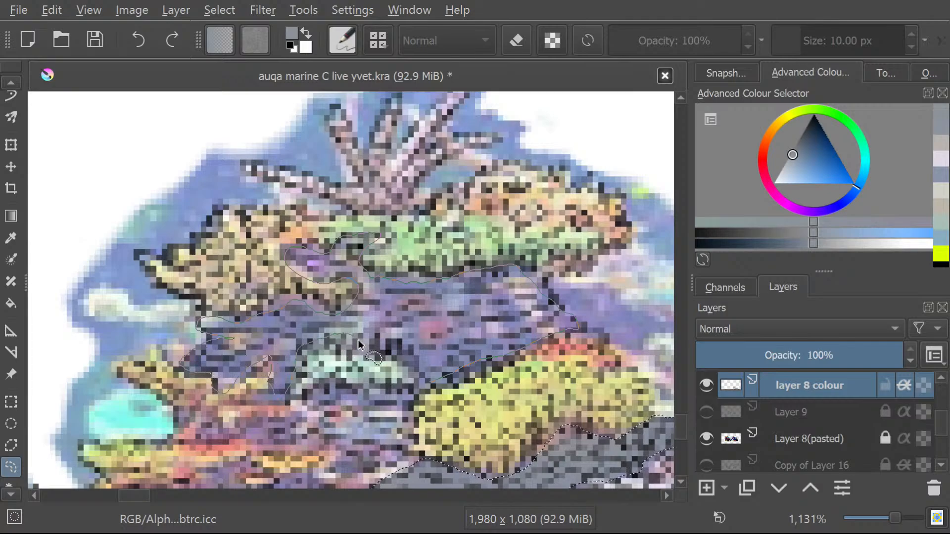
drag(406, 364, 430, 379)
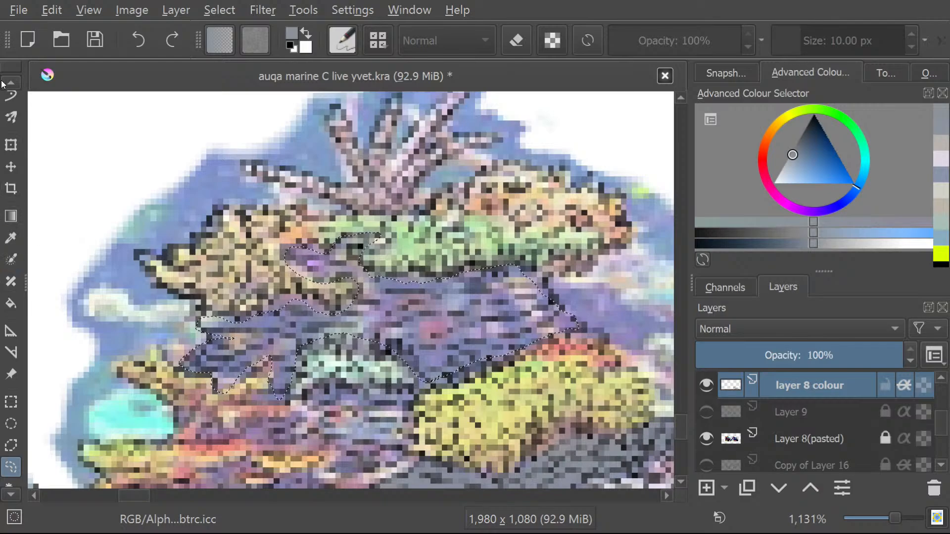
Brush the selected upper rock area blue-grey on layer 8 colour.
scroll(7, 84, up, 7)
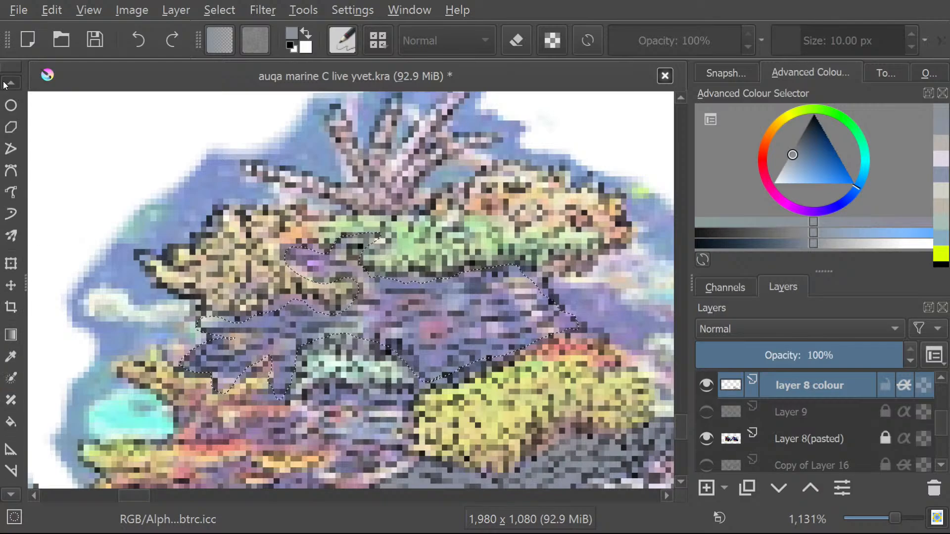
scroll(7, 84, up, 3)
click(4, 136)
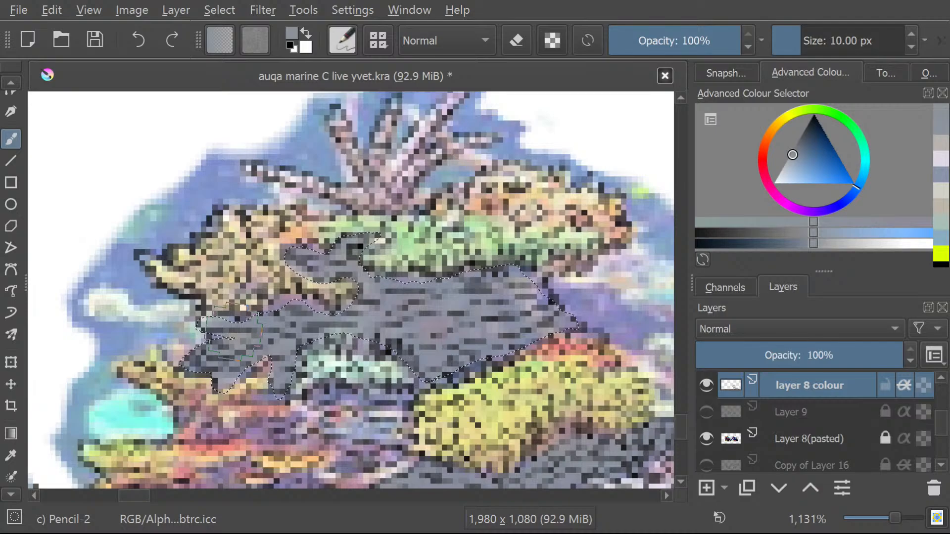
Freehand-select the narrow rock strip beneath the small mint-green coral and brush it blue-grey.
drag(682, 422, 687, 438)
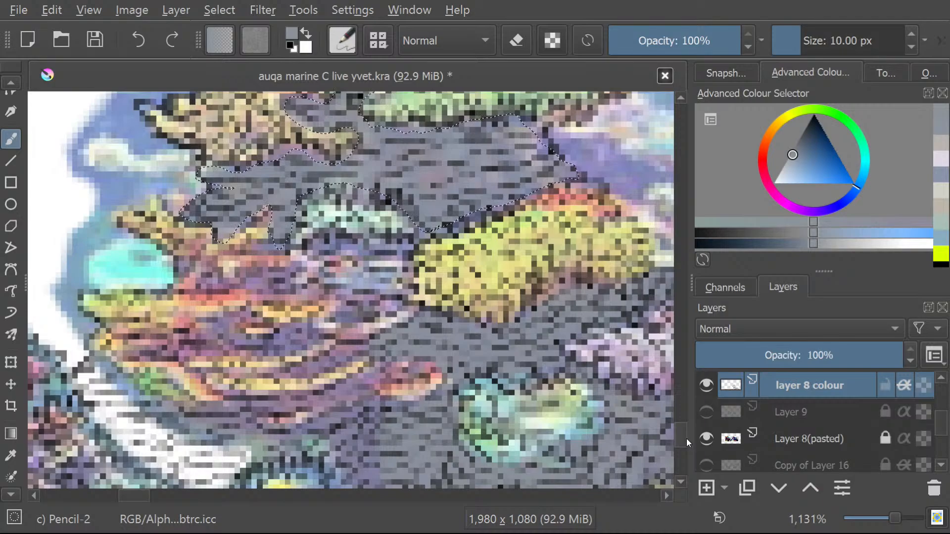
scroll(2, 493, down, 5)
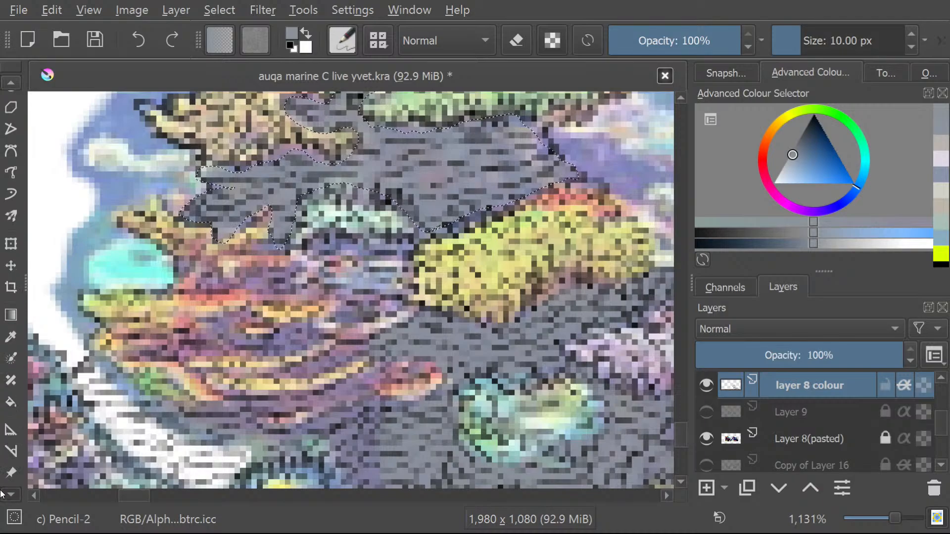
scroll(2, 493, down, 6)
click(12, 427)
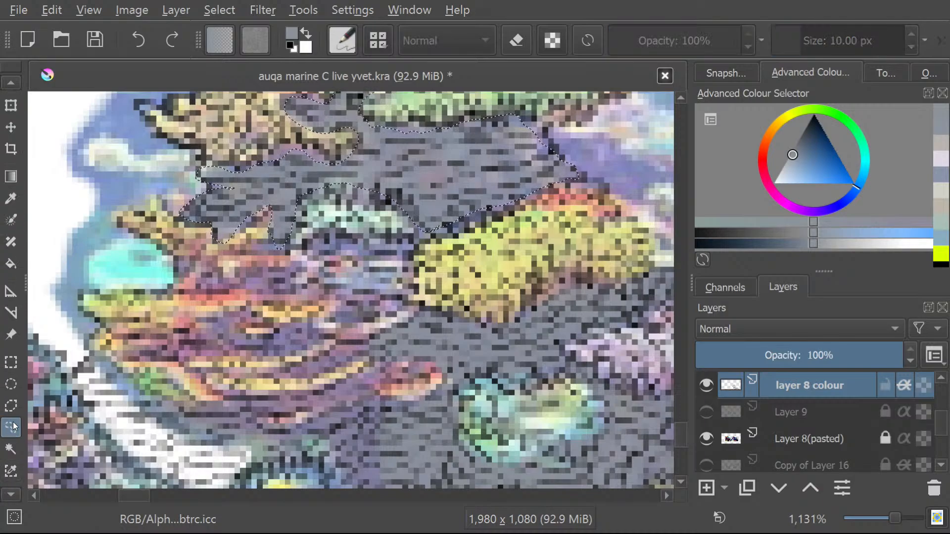
mouse_move(410, 242)
mouse_down()
mouse_move(304, 248)
mouse_move(378, 262)
mouse_move(400, 234)
mouse_up()
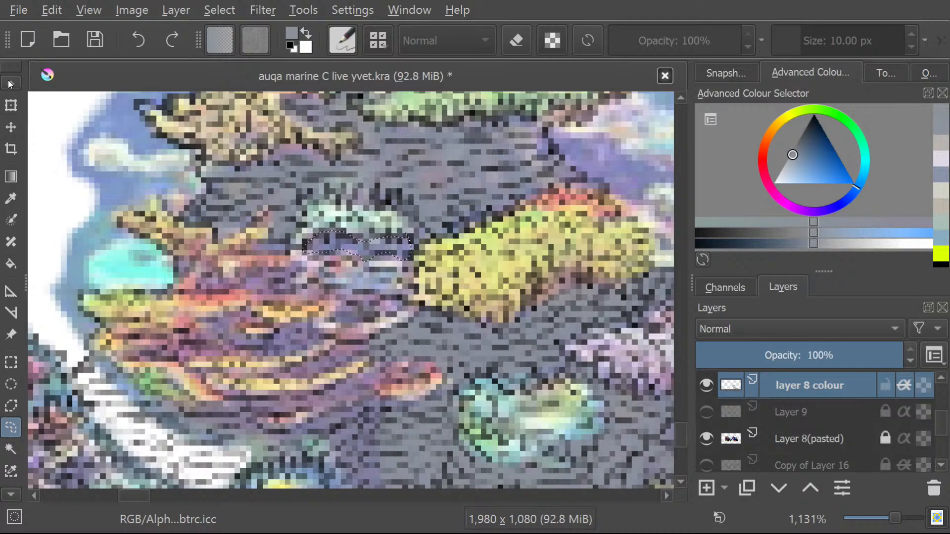
scroll(10, 83, up, 3)
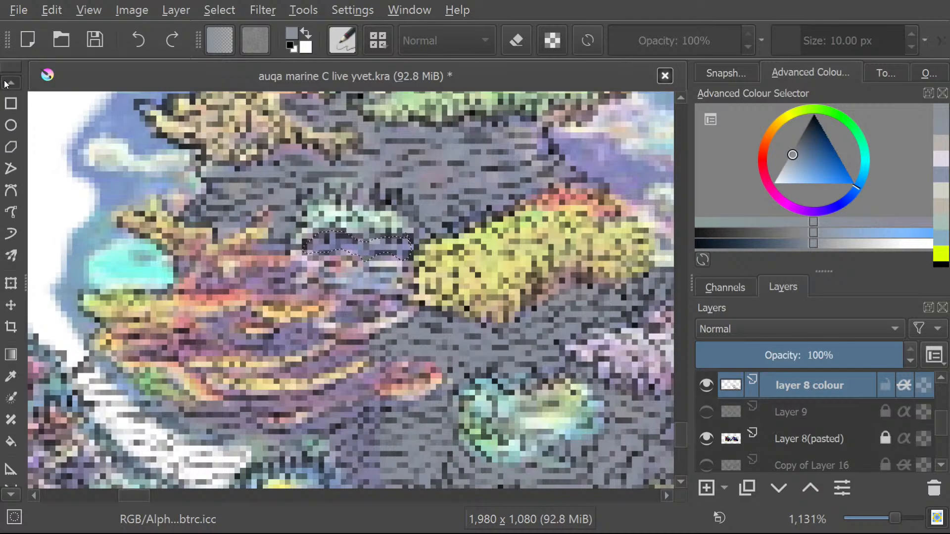
scroll(10, 83, up, 4)
click(12, 159)
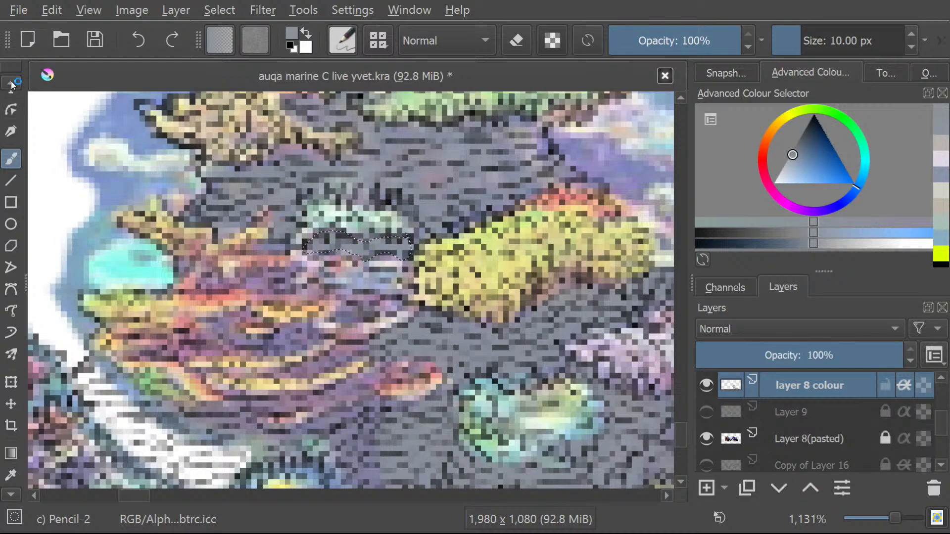
Freehand-select the rock strip running from the large yellow coral between the pink and orange streaks, and brush it blue-grey.
scroll(11, 85, up, 1)
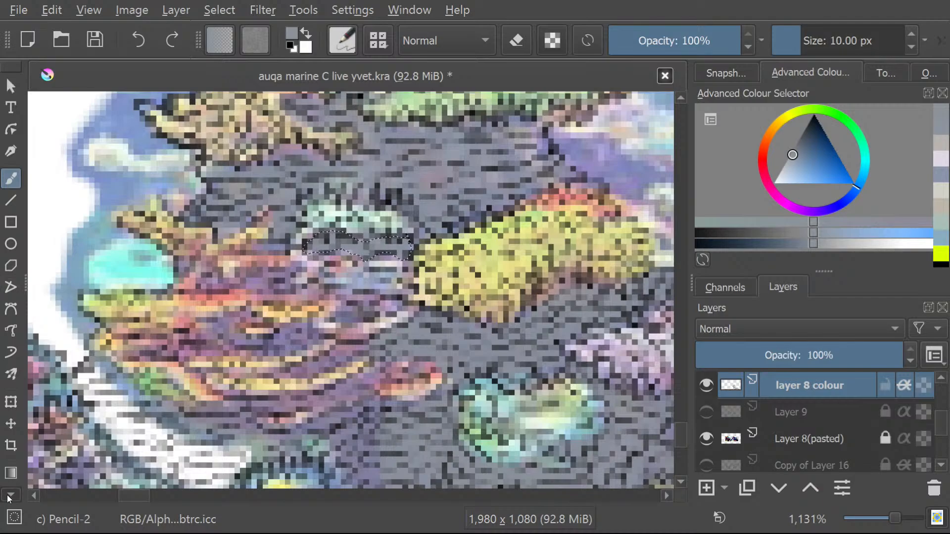
scroll(8, 483, down, 3)
scroll(7, 495, down, 8)
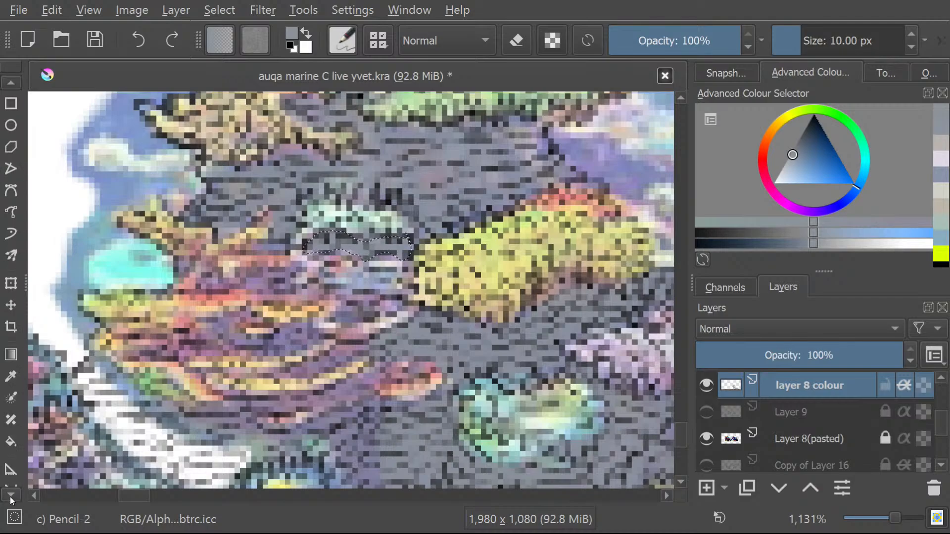
click(12, 428)
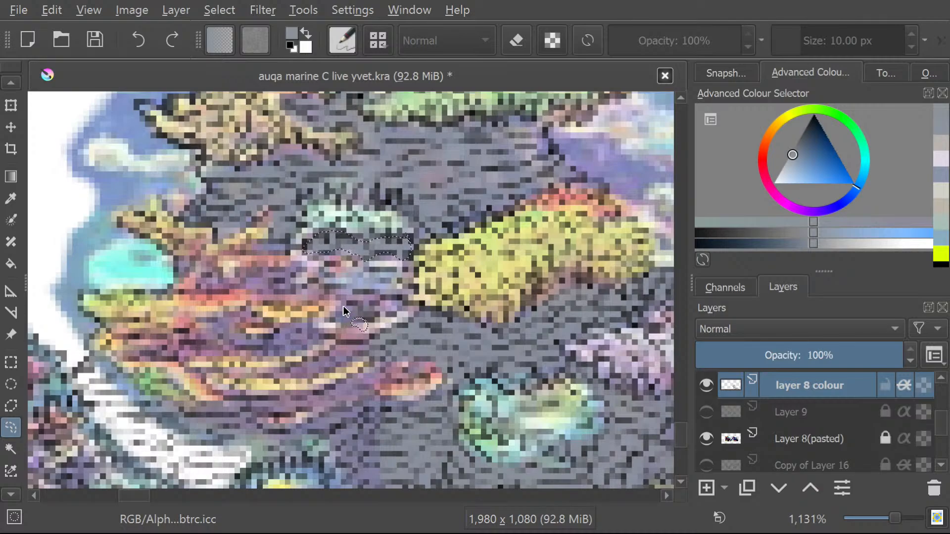
mouse_move(402, 310)
mouse_down()
mouse_move(377, 304)
mouse_move(398, 296)
mouse_move(402, 283)
mouse_move(389, 271)
mouse_move(324, 280)
mouse_move(312, 291)
mouse_move(298, 278)
mouse_move(210, 273)
mouse_move(199, 289)
mouse_move(338, 305)
mouse_up()
click(10, 82)
drag(9, 79, 11, 77)
click(14, 115)
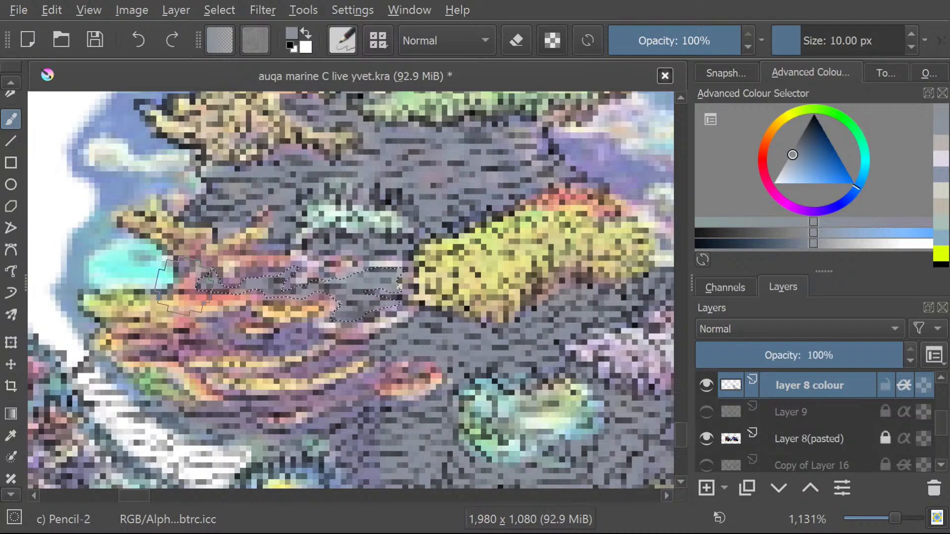
Freehand-select the tiny rock patch beside the cyan coral and brush it blue-grey on layer 8 colour.
scroll(5, 80, up, 3)
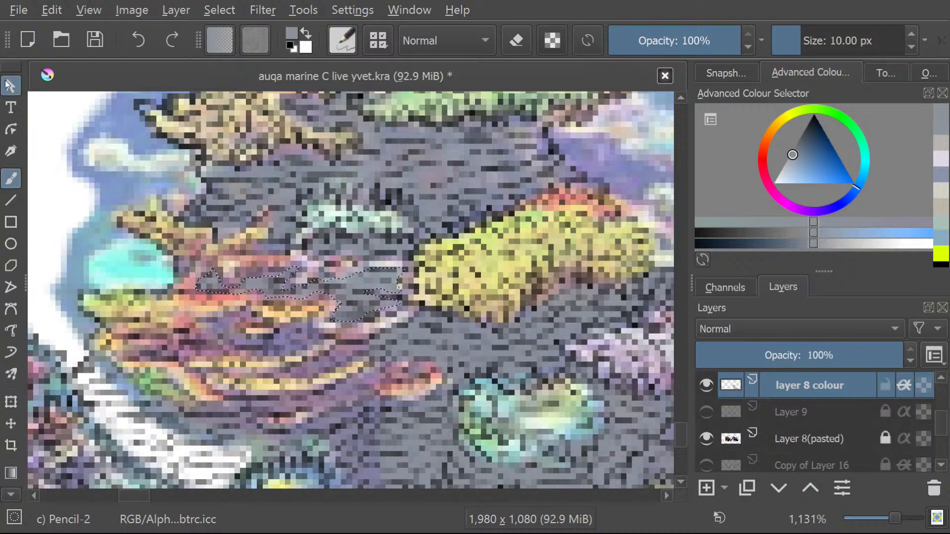
click(6, 85)
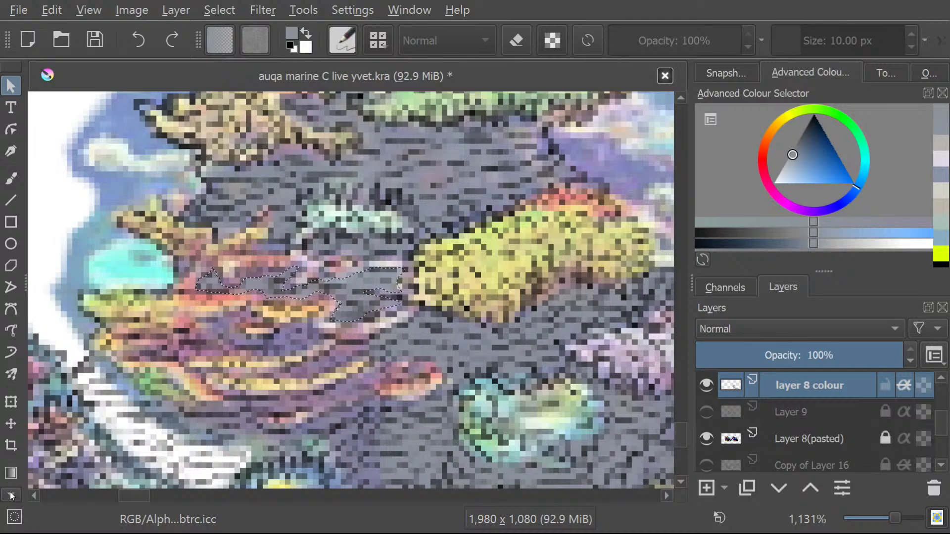
click(12, 497)
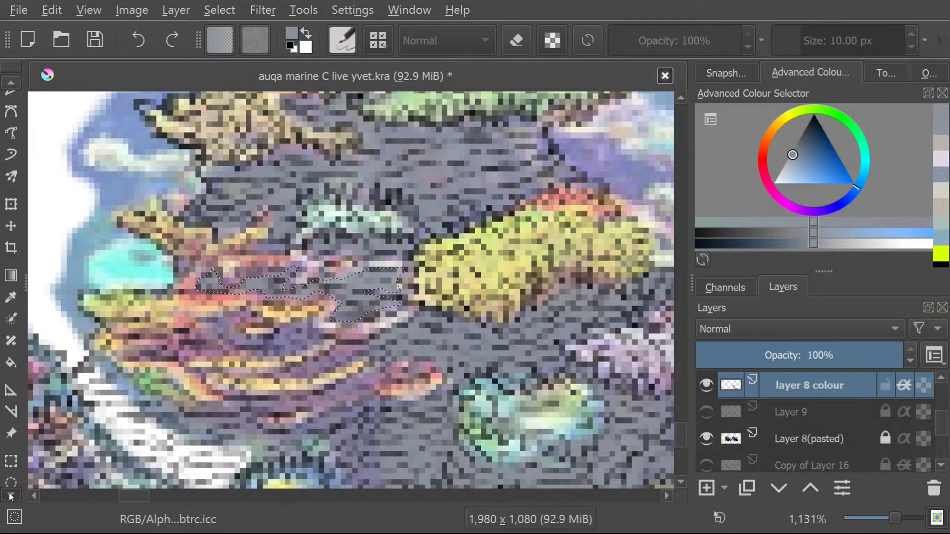
click(11, 448)
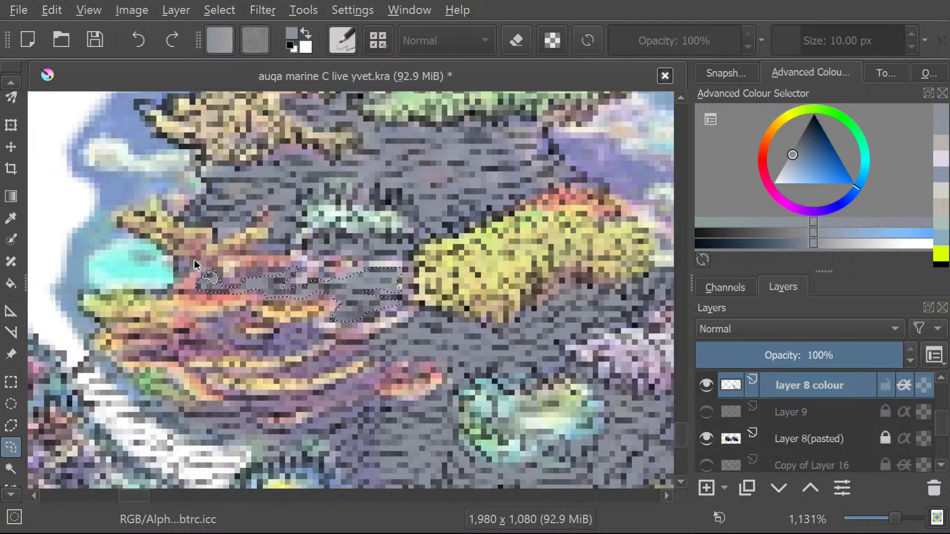
drag(175, 276, 191, 257)
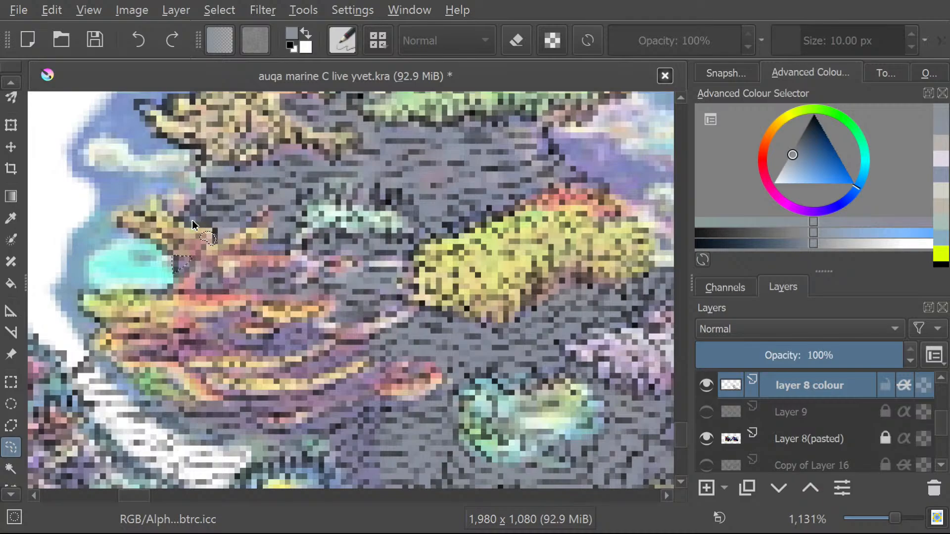
drag(11, 81, 4, 81)
click(11, 138)
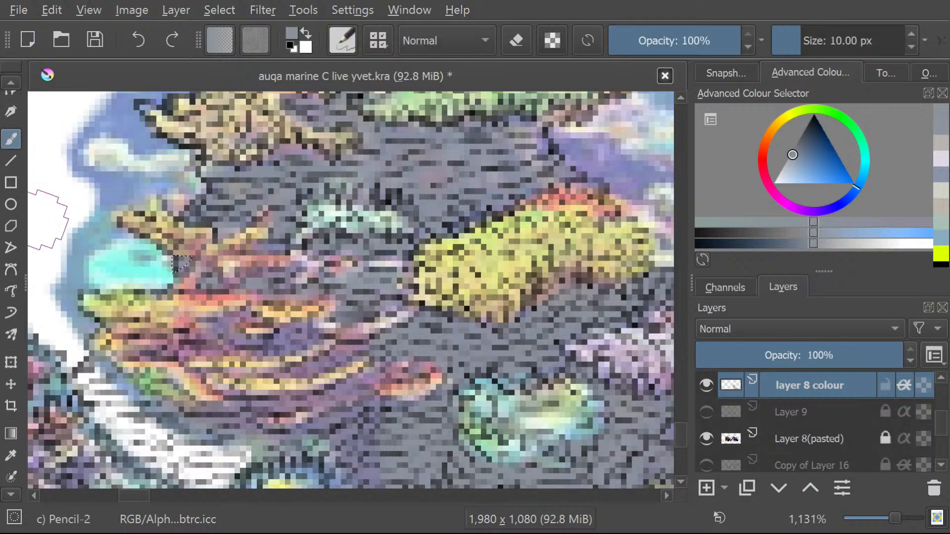
Freehand-select the small rock area just above the branching orange-tan coral and brush it blue-grey.
click(10, 82)
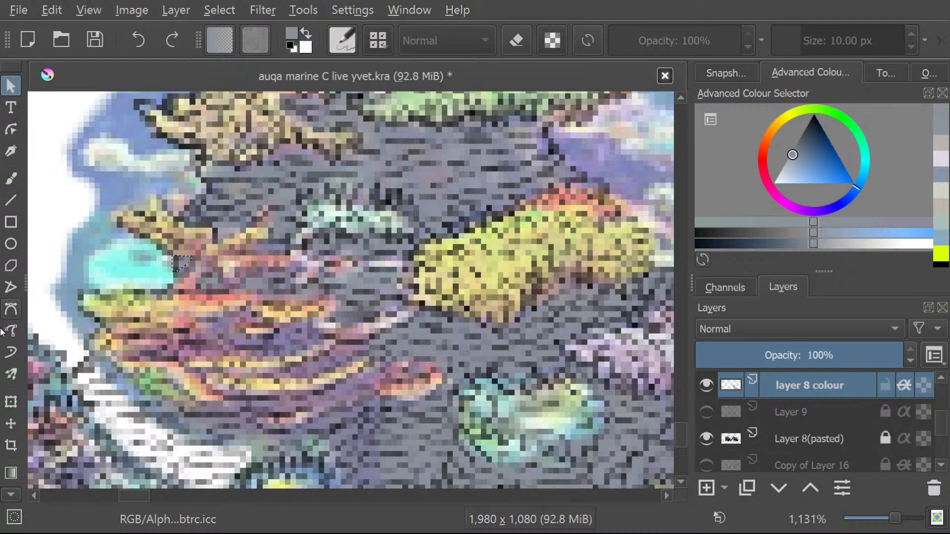
drag(4, 493, 7, 496)
click(10, 447)
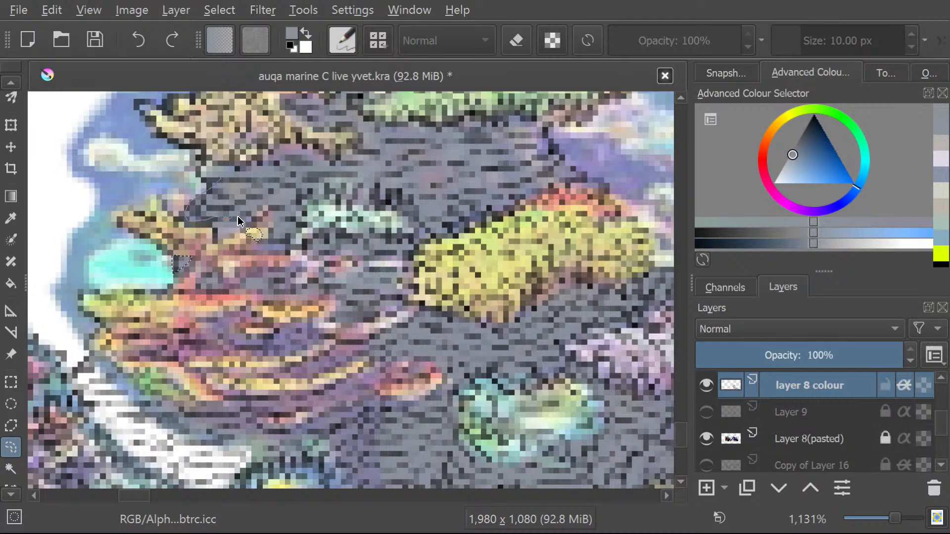
drag(11, 91, 6, 89)
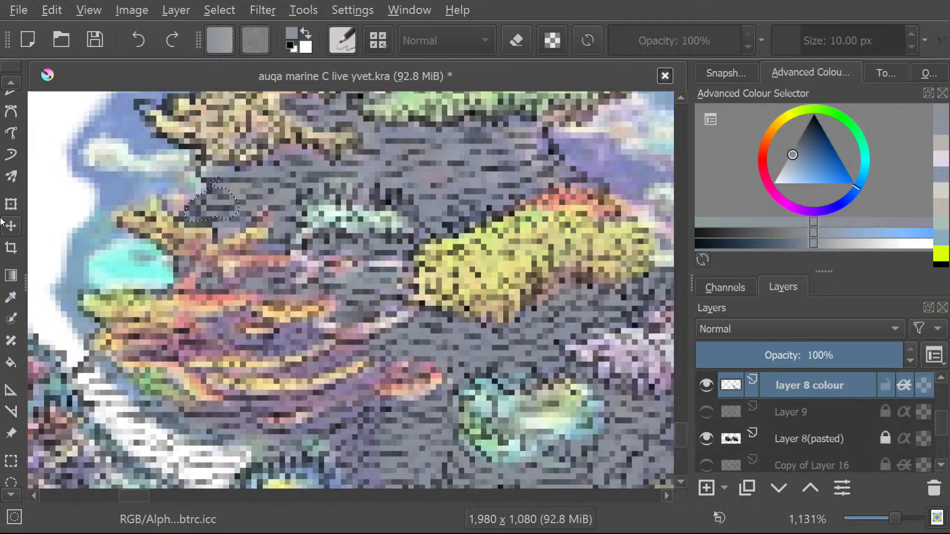
click(11, 84)
click(10, 85)
click(10, 84)
click(9, 84)
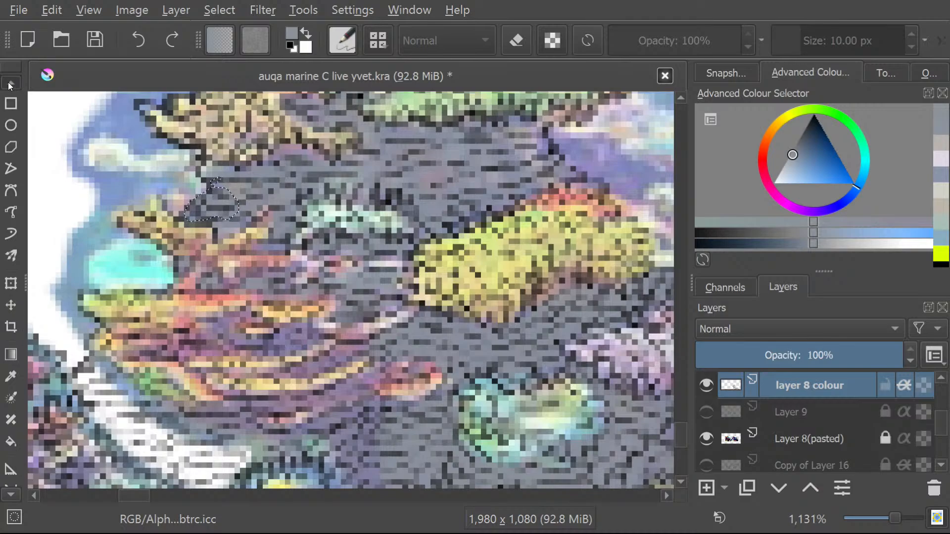
click(10, 84)
click(9, 84)
click(10, 84)
click(10, 84)
click(10, 139)
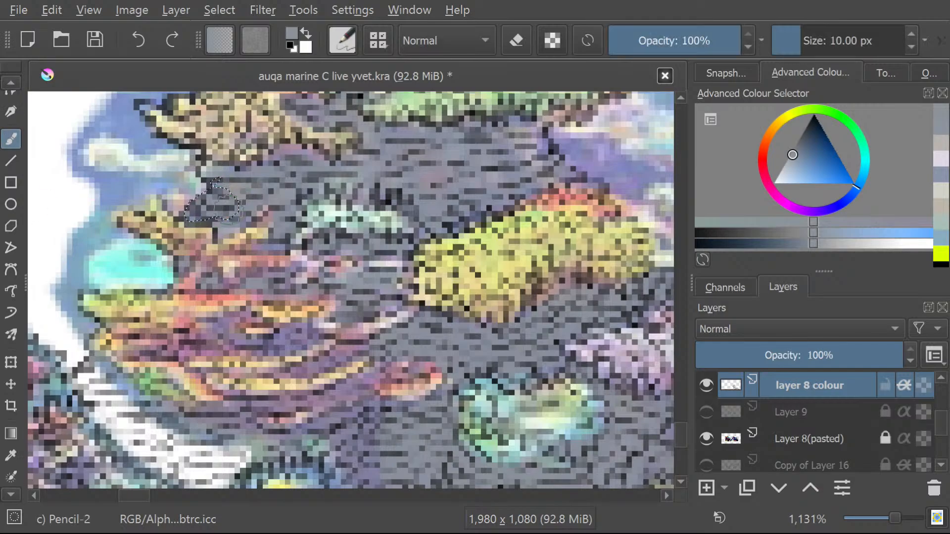
Freehand-select the purple rock around the short orange streak between the orange and yellow coral bands, and brush it blue-grey.
click(12, 495)
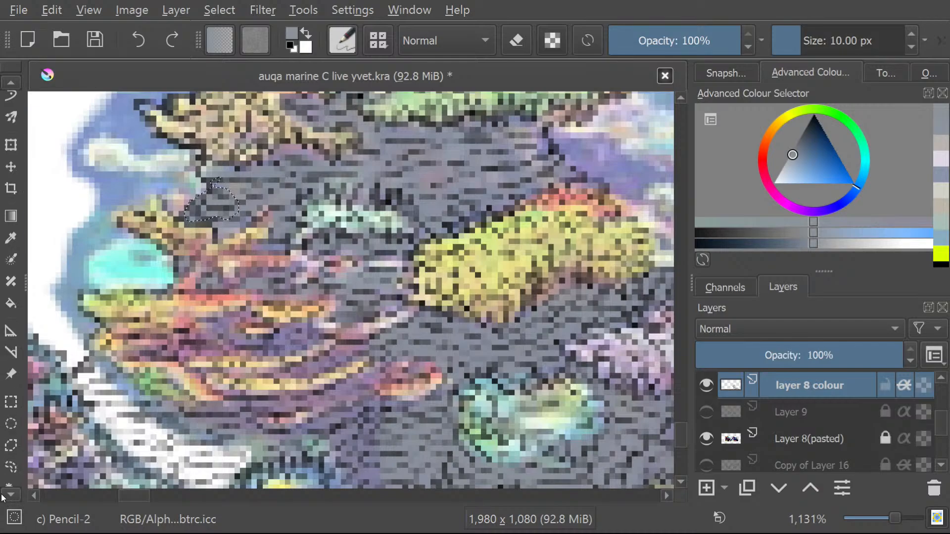
click(15, 387)
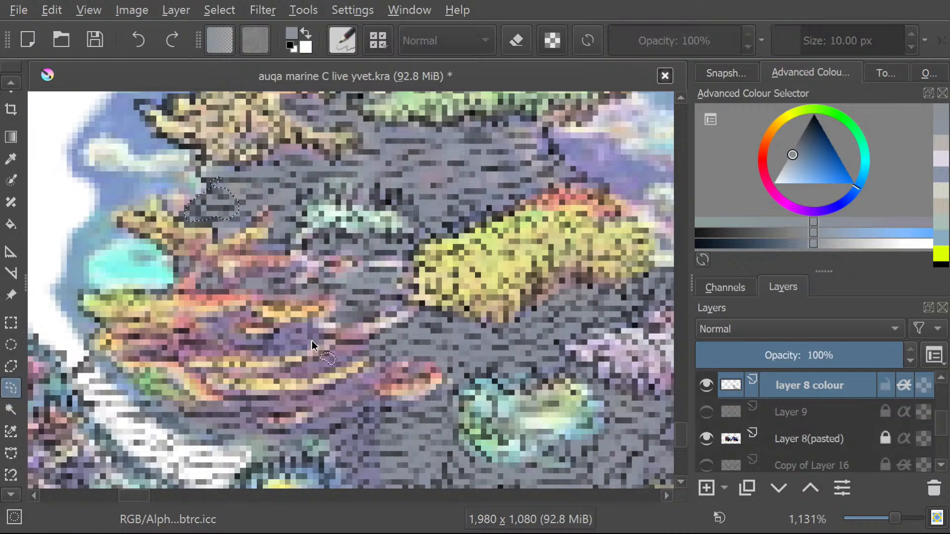
mouse_move(320, 340)
mouse_down()
mouse_move(246, 342)
mouse_move(240, 335)
mouse_move(259, 325)
mouse_move(246, 315)
mouse_move(188, 340)
mouse_move(222, 346)
mouse_move(193, 351)
mouse_up()
drag(311, 345, 311, 345)
click(5, 82)
drag(4, 83, 2, 85)
click(11, 159)
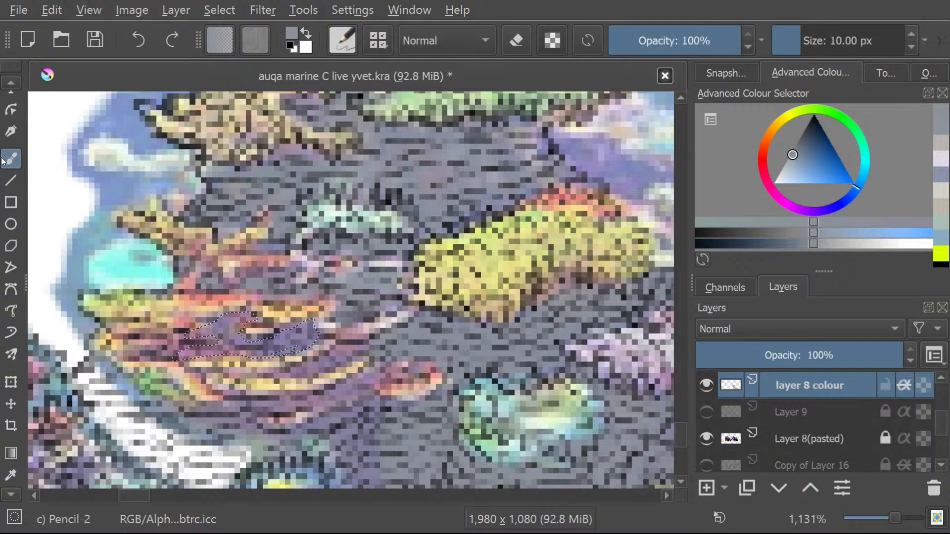
mouse_move(308, 327)
mouse_down()
mouse_move(210, 340)
mouse_move(235, 327)
mouse_move(190, 328)
mouse_up()
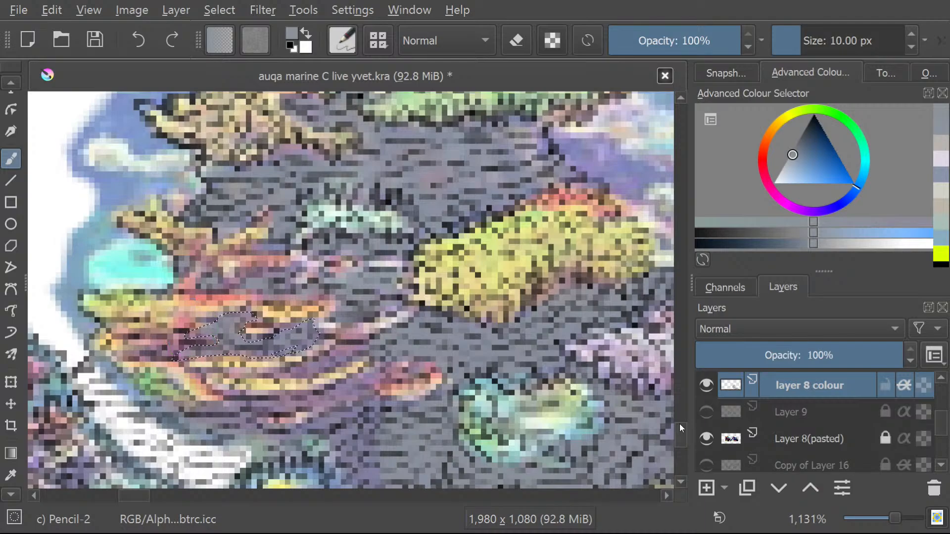
Freehand-select the purple rock column from the ends of the yellow bands, past the small red-orange coral, to above the bottom yellow coral.
drag(679, 423, 683, 444)
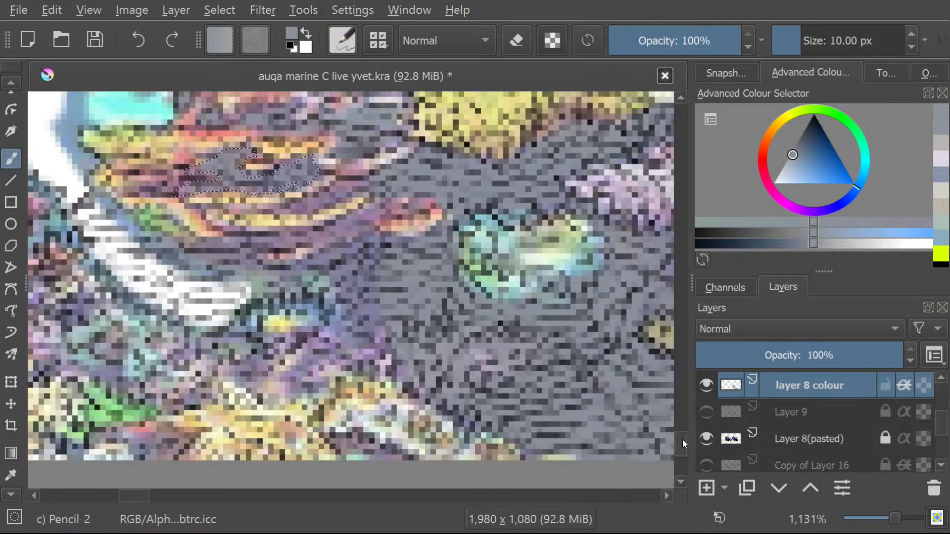
click(5, 495)
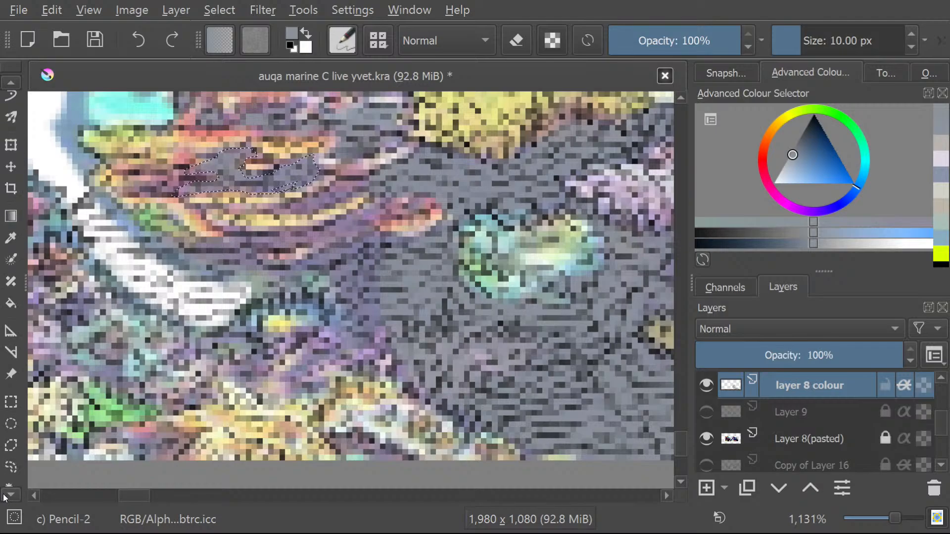
click(12, 407)
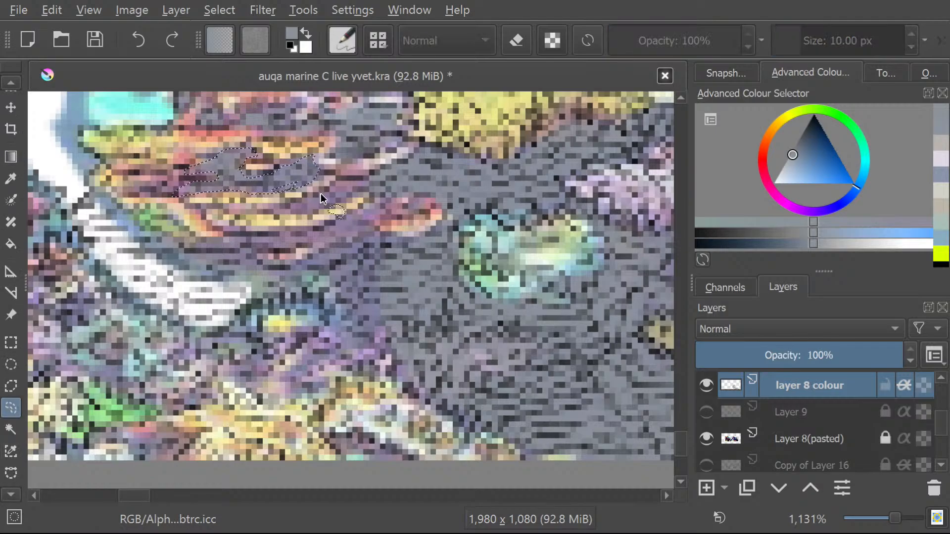
mouse_move(288, 210)
mouse_down()
mouse_move(378, 192)
mouse_move(318, 226)
mouse_move(221, 237)
mouse_move(245, 249)
mouse_move(324, 243)
mouse_move(283, 269)
mouse_move(328, 273)
mouse_move(346, 303)
mouse_up()
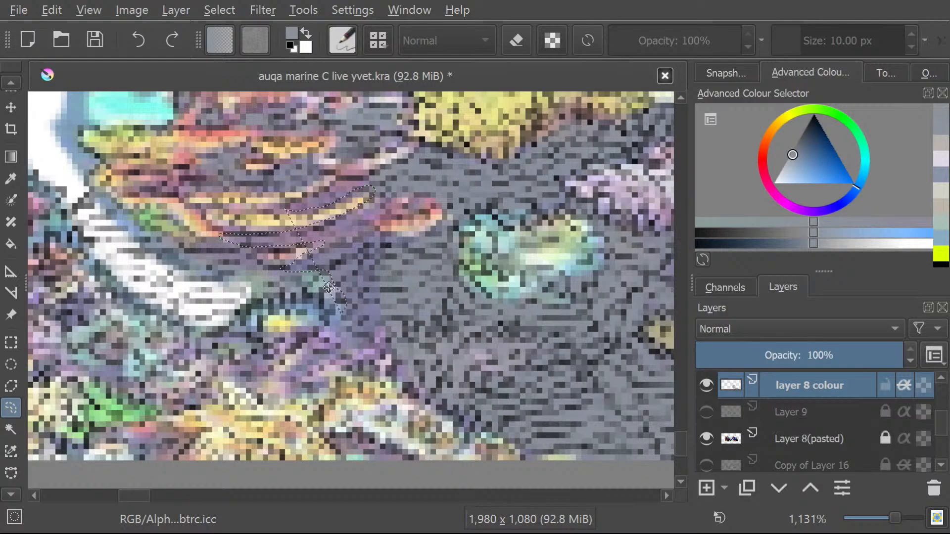
click(363, 292)
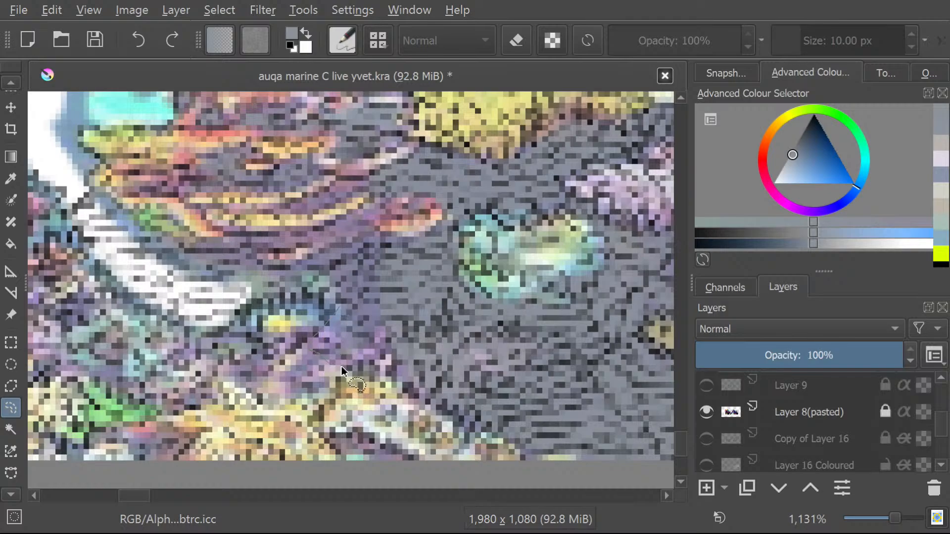
mouse_move(368, 365)
mouse_down()
mouse_move(381, 312)
mouse_move(371, 253)
mouse_move(378, 230)
mouse_up()
mouse_move(387, 197)
mouse_down()
mouse_move(345, 180)
mouse_move(289, 207)
mouse_move(304, 213)
mouse_move(372, 196)
mouse_move(356, 218)
mouse_move(283, 245)
mouse_move(333, 246)
mouse_move(298, 271)
mouse_move(333, 278)
mouse_move(329, 318)
mouse_up()
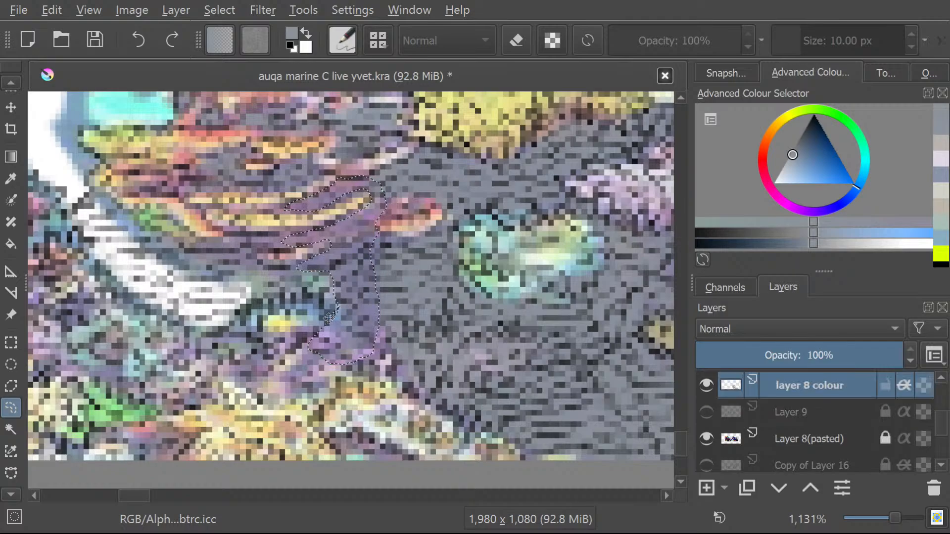
Brush the selected purple rock column blue-grey on layer 8 colour.
click(7, 82)
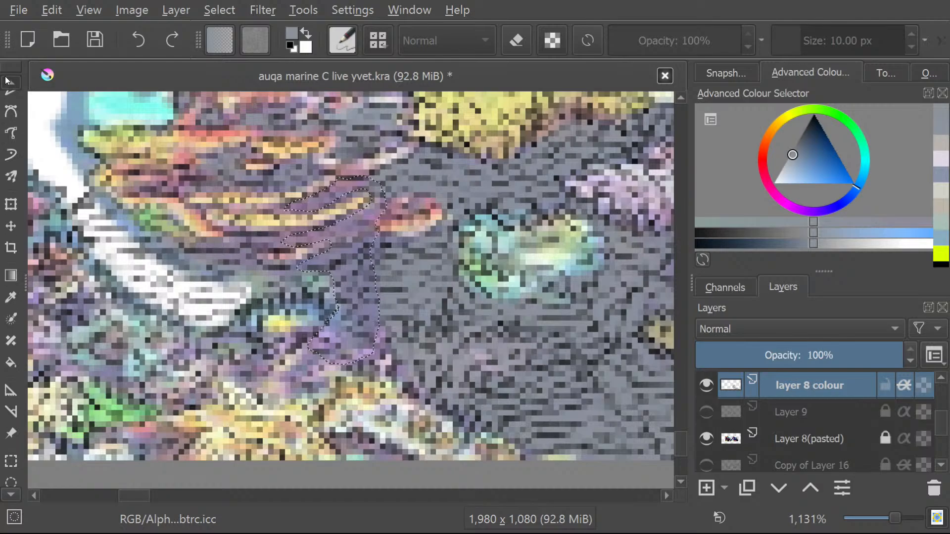
scroll(6, 82, up, 5)
click(12, 157)
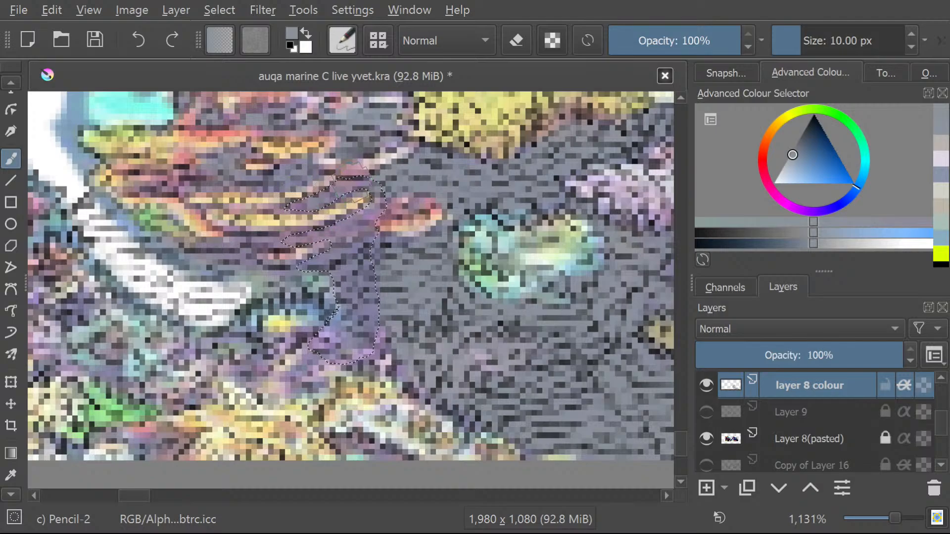
mouse_move(352, 182)
mouse_down()
mouse_move(369, 177)
mouse_move(326, 321)
mouse_move(364, 296)
mouse_move(331, 367)
mouse_move(368, 285)
mouse_up()
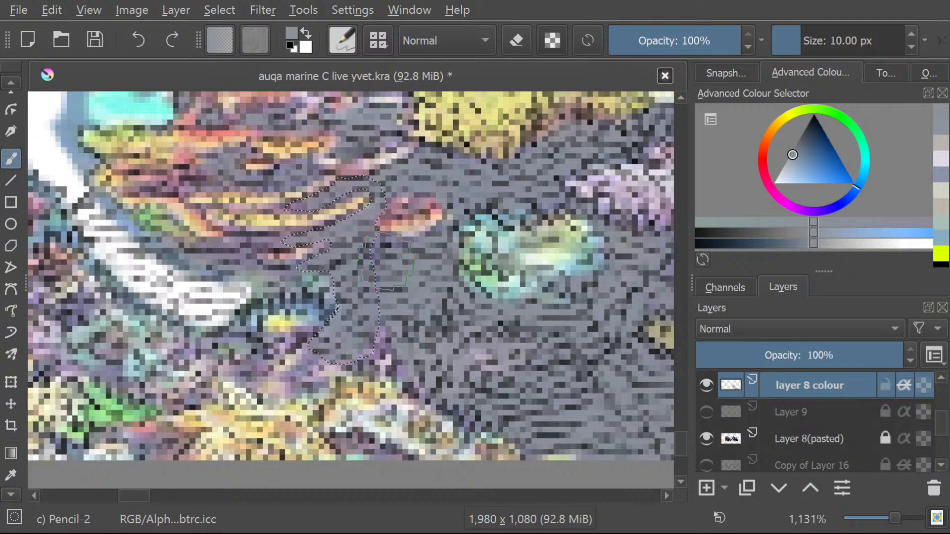
Freehand-select the small remaining purple patch at the foot of the rock column and brush it blue-grey.
click(7, 83)
click(4, 496)
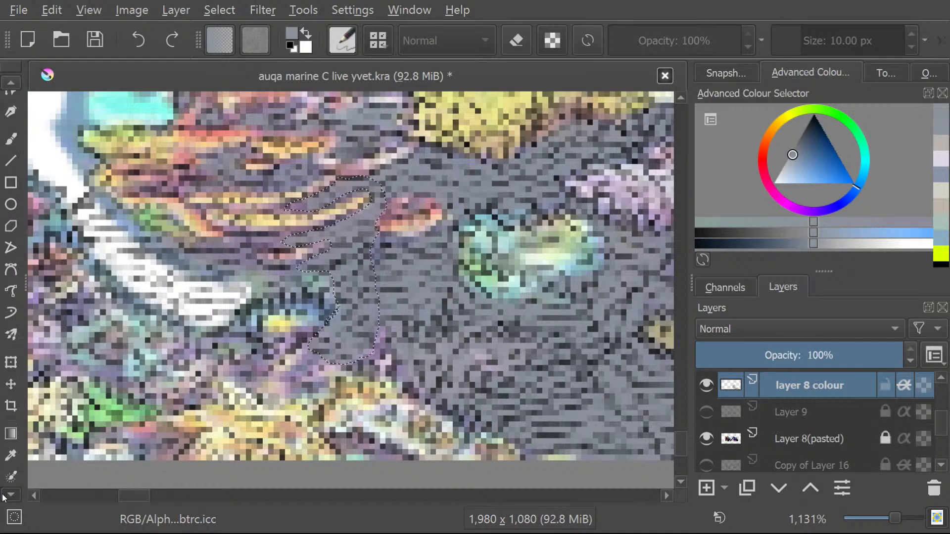
click(4, 497)
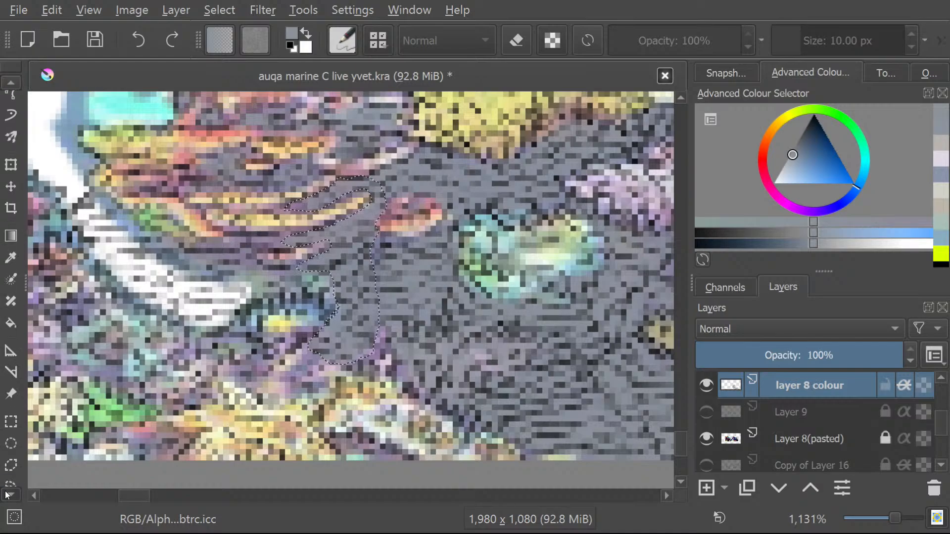
click(8, 474)
click(410, 378)
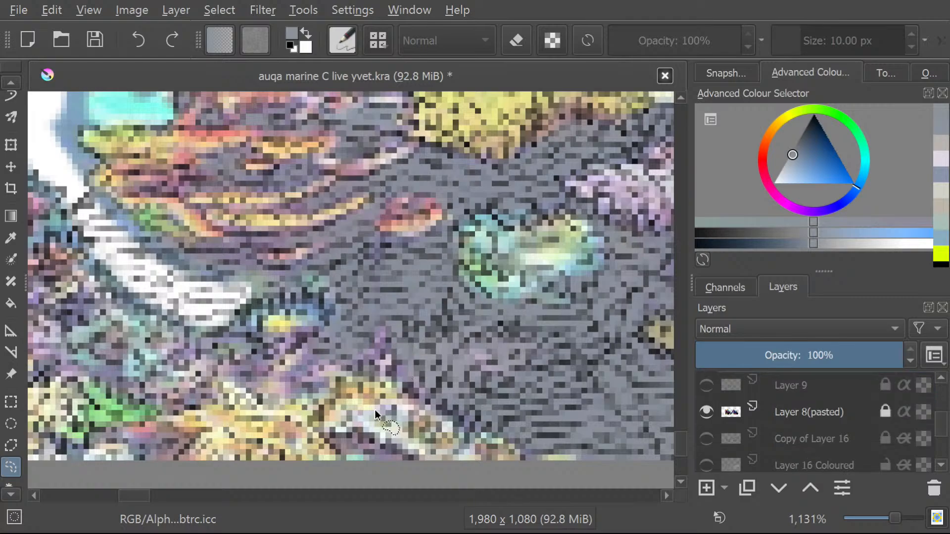
drag(364, 352, 336, 364)
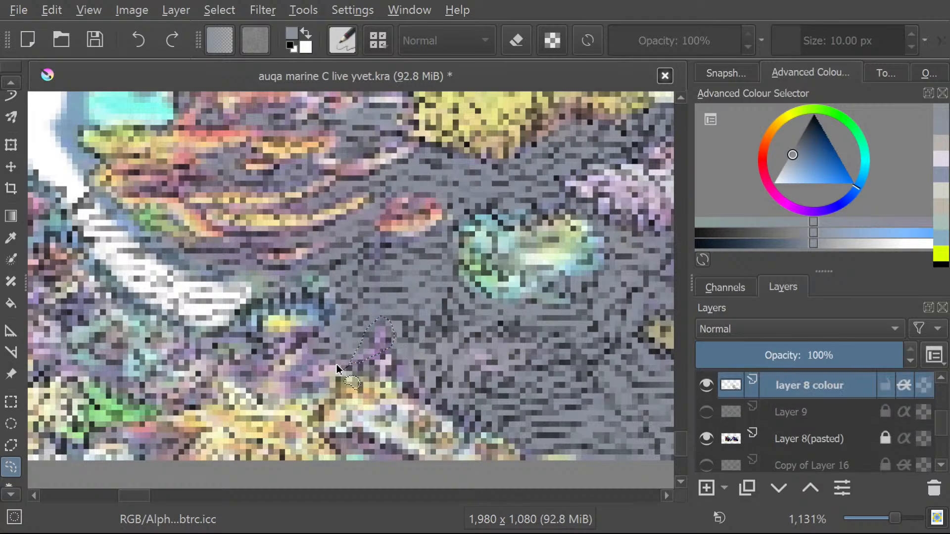
click(4, 76)
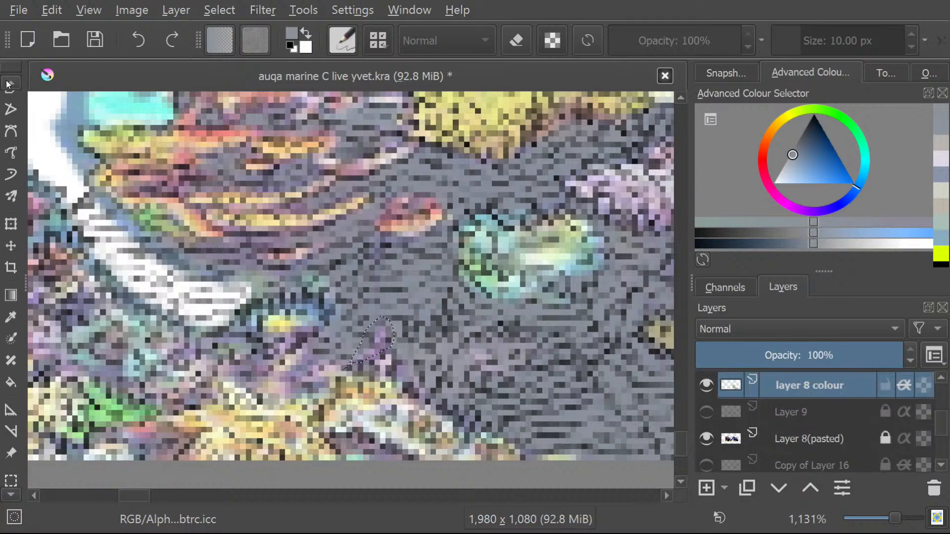
click(12, 141)
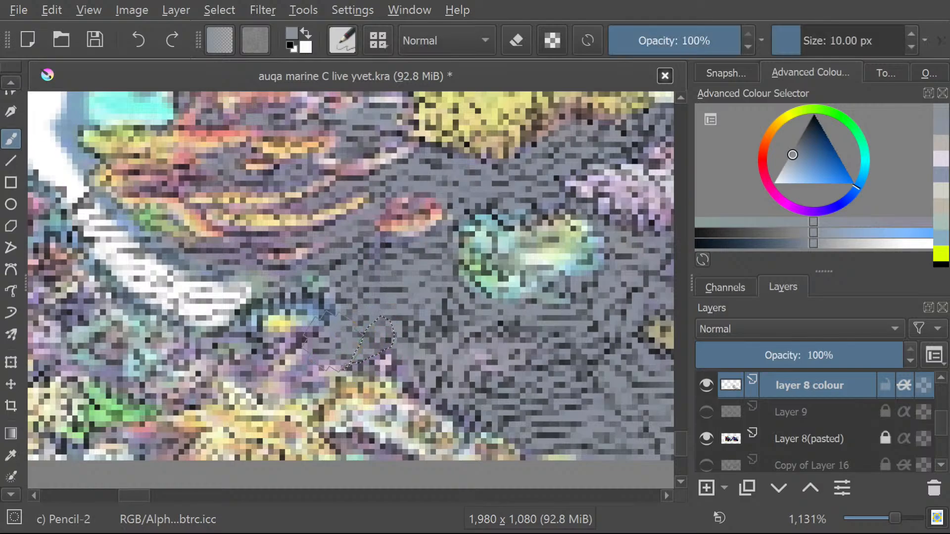
click(11, 83)
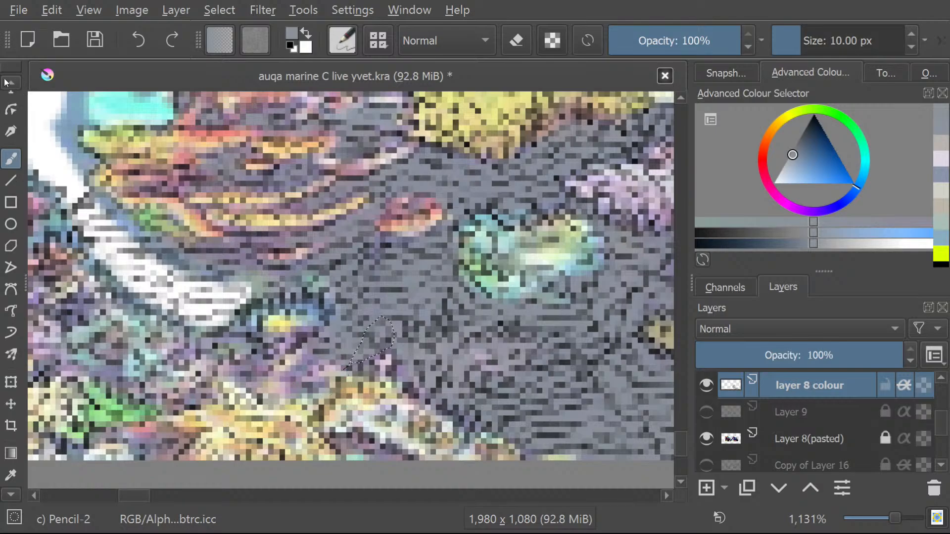
Freehand-select the purple rock patch just below the small yellow-and-blue coral and brush it blue-grey on layer 8 colour.
click(11, 82)
click(11, 84)
click(7, 493)
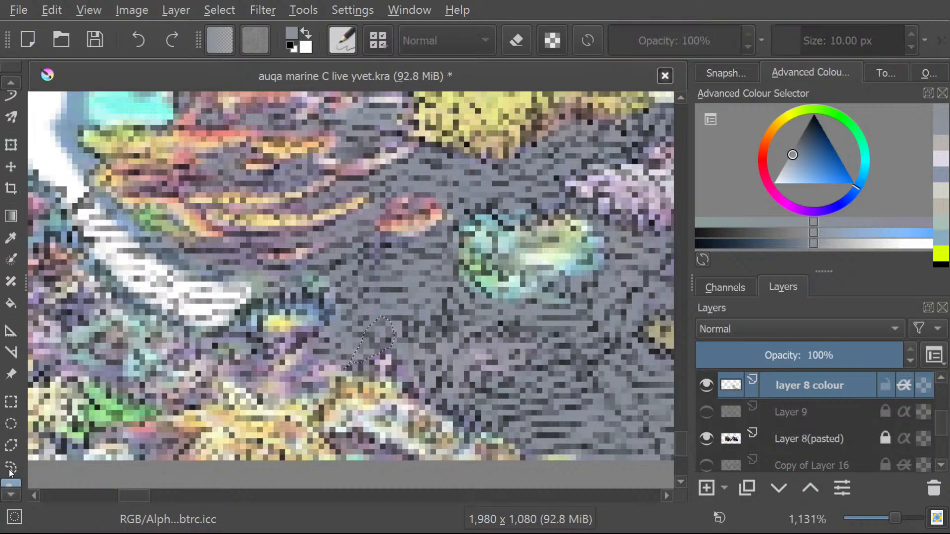
click(11, 464)
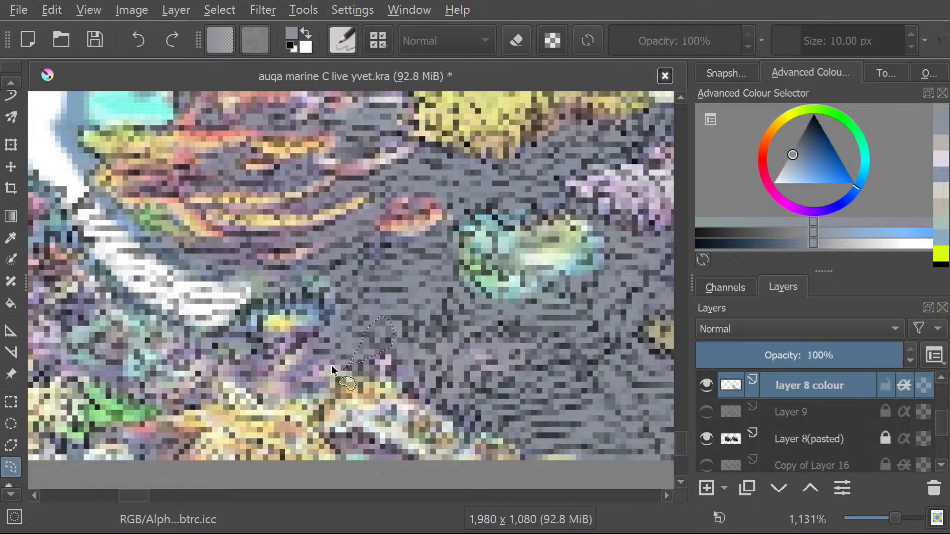
mouse_move(331, 365)
mouse_down()
mouse_move(318, 363)
mouse_move(300, 393)
mouse_move(271, 397)
mouse_move(305, 348)
mouse_move(266, 377)
mouse_up()
mouse_move(242, 386)
mouse_down()
mouse_move(254, 360)
mouse_move(313, 332)
mouse_move(332, 360)
mouse_up()
click(9, 81)
drag(10, 67, 3, 73)
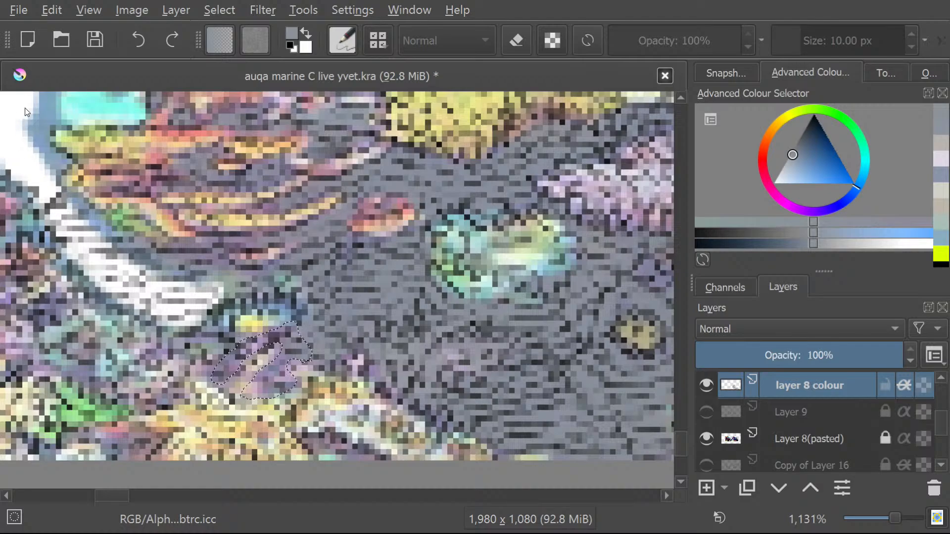
drag(7, 111, 20, 62)
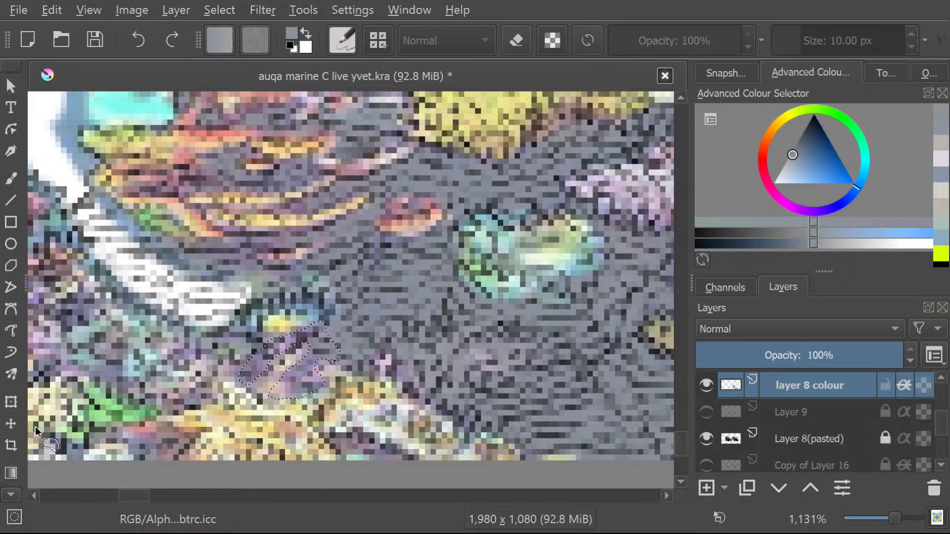
key(b)
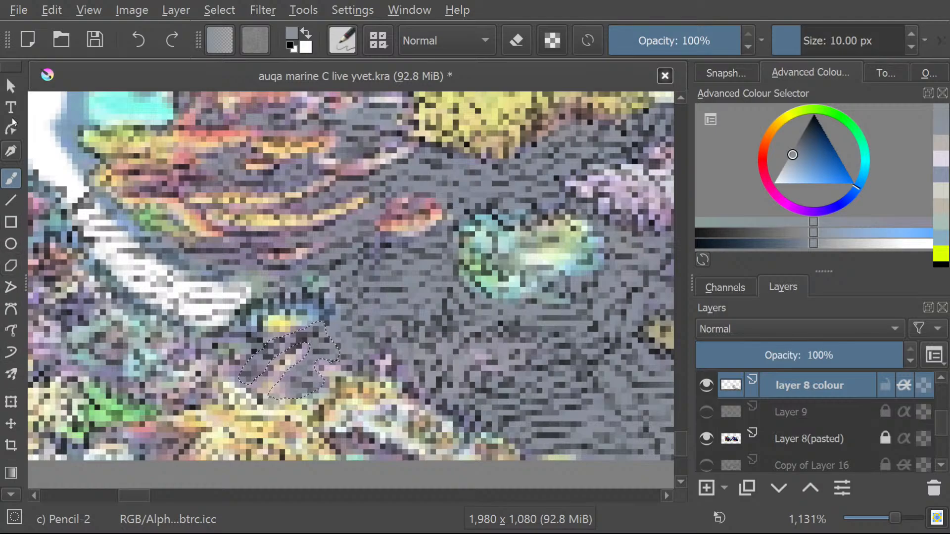
Freehand-select the dark rim around the small yellow-and-blue coral and the purple strip below it, and brush it blue-grey.
click(7, 496)
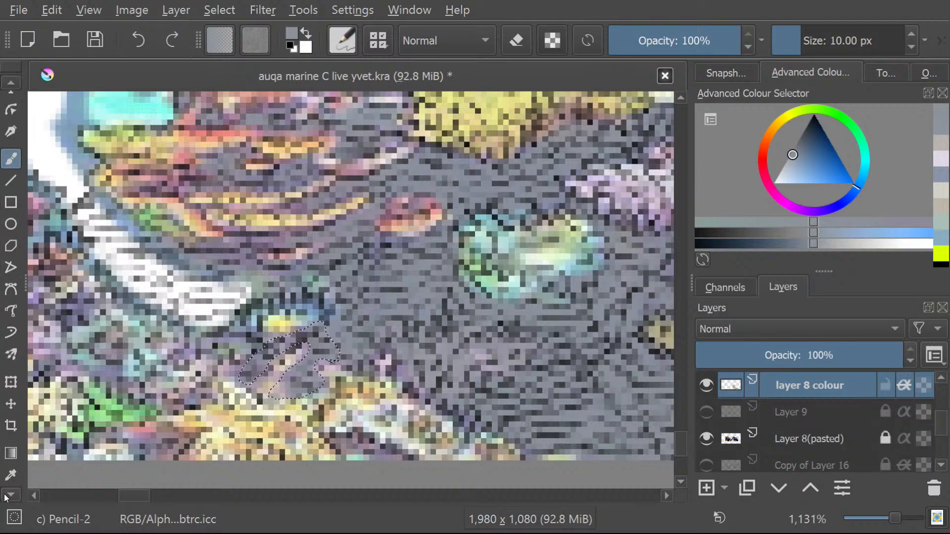
scroll(8, 493, down, 5)
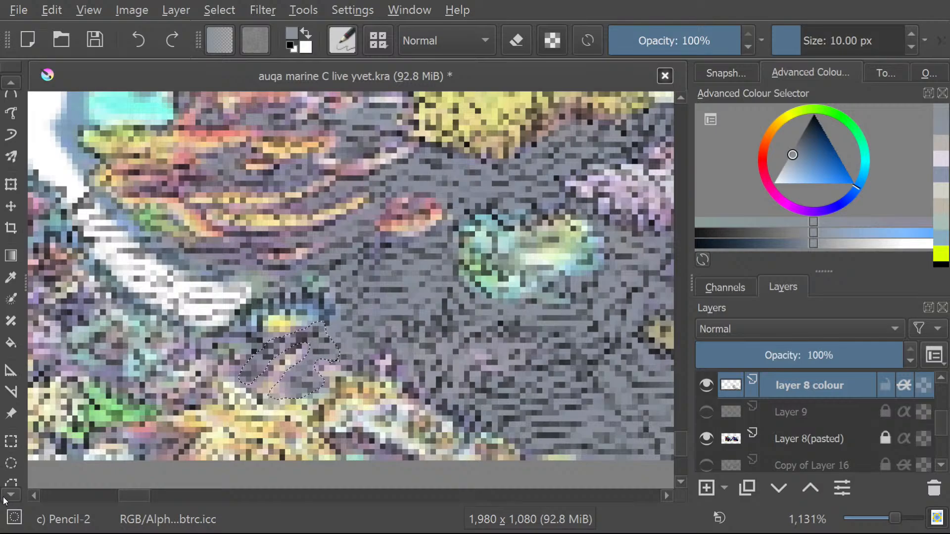
click(11, 467)
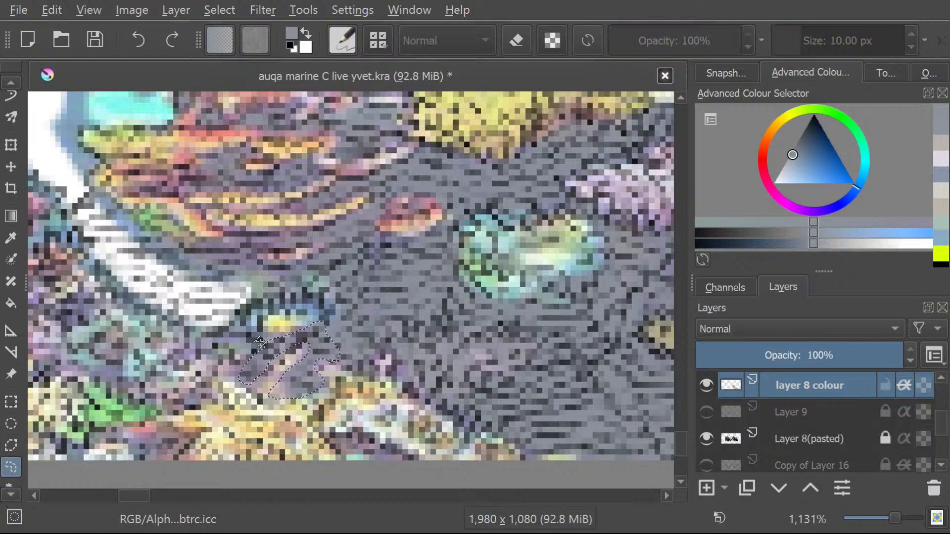
mouse_move(261, 340)
mouse_down()
mouse_move(314, 313)
mouse_move(313, 332)
mouse_move(331, 312)
mouse_move(304, 297)
mouse_move(268, 304)
mouse_move(167, 373)
mouse_move(224, 350)
mouse_move(234, 359)
mouse_move(255, 351)
mouse_move(216, 384)
mouse_move(233, 386)
mouse_move(269, 360)
mouse_move(261, 340)
mouse_up()
click(2, 82)
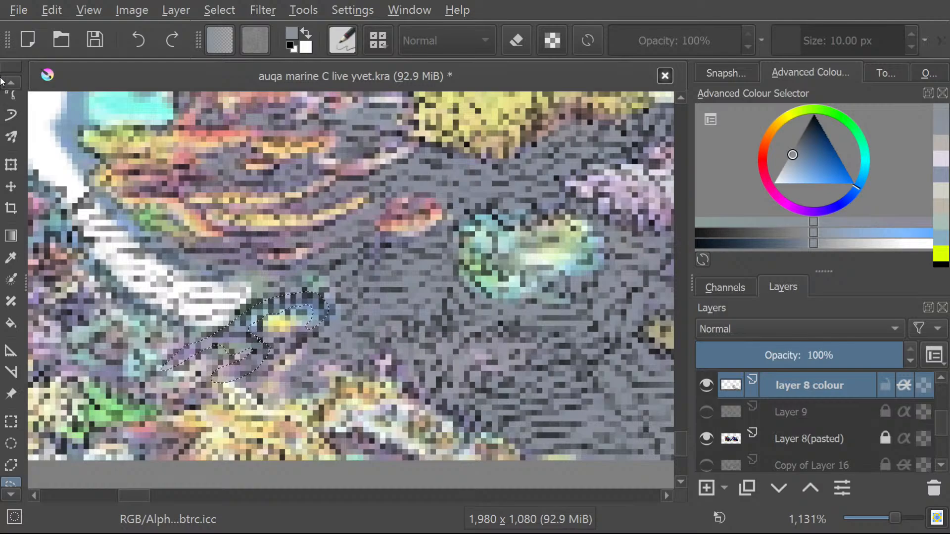
click(3, 134)
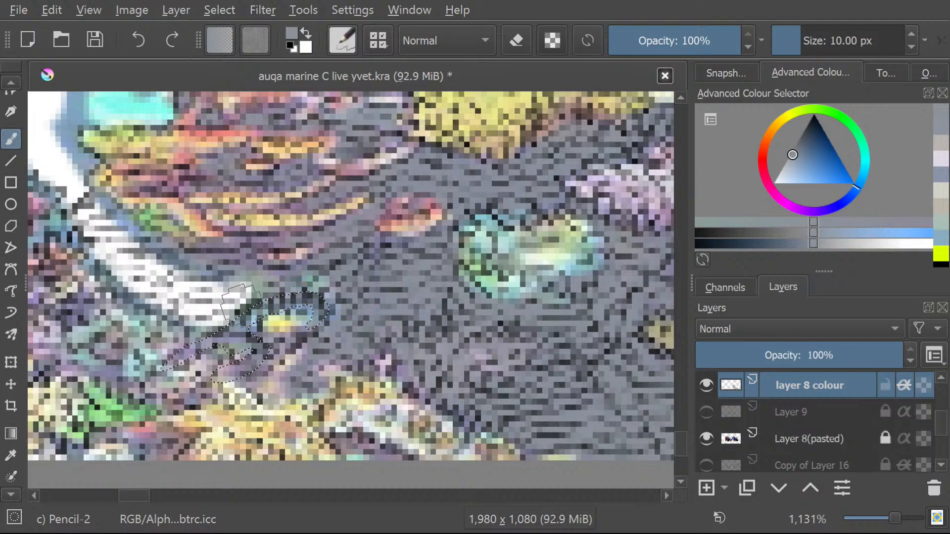
mouse_move(222, 336)
mouse_down()
mouse_move(180, 364)
mouse_move(249, 372)
mouse_move(223, 395)
mouse_up()
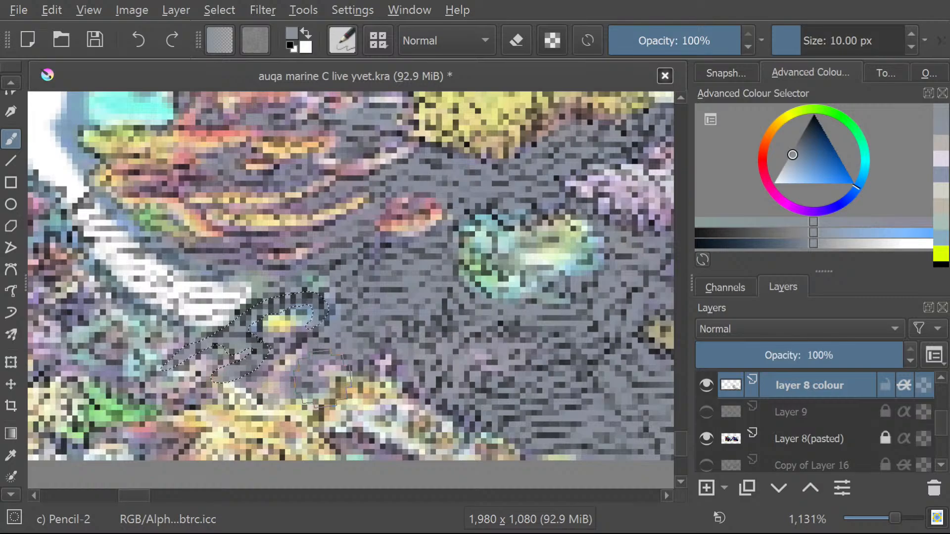
Clear the selection around the small yellow-and-blue coral with the freehand selection tool.
click(10, 495)
click(8, 496)
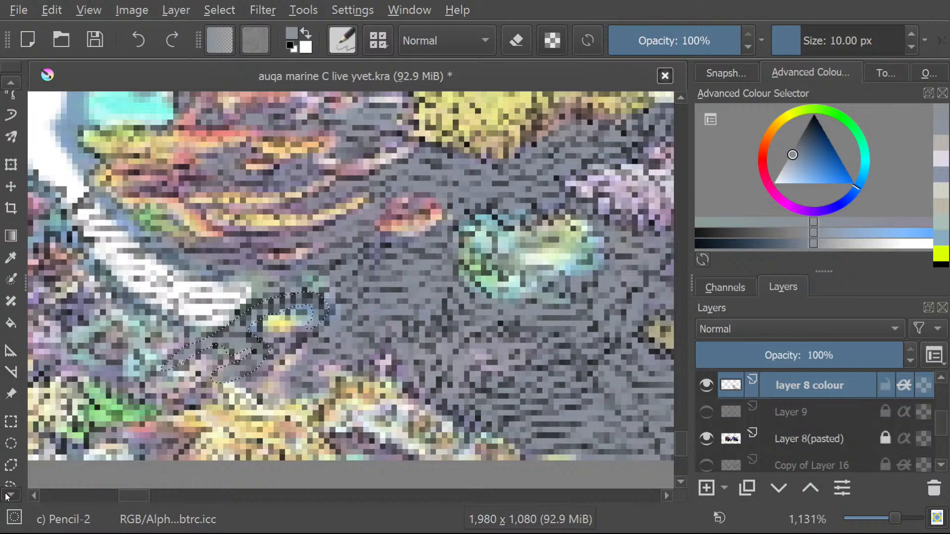
click(11, 428)
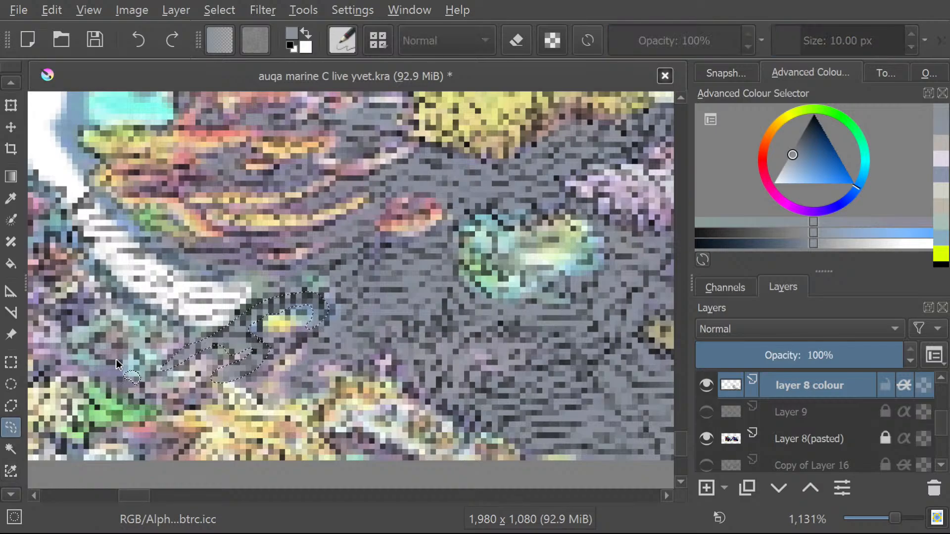
drag(118, 380, 131, 385)
Examine the reef from the white band across the coral mound to its outer edge for parts that still need colouring.
drag(135, 495, 126, 489)
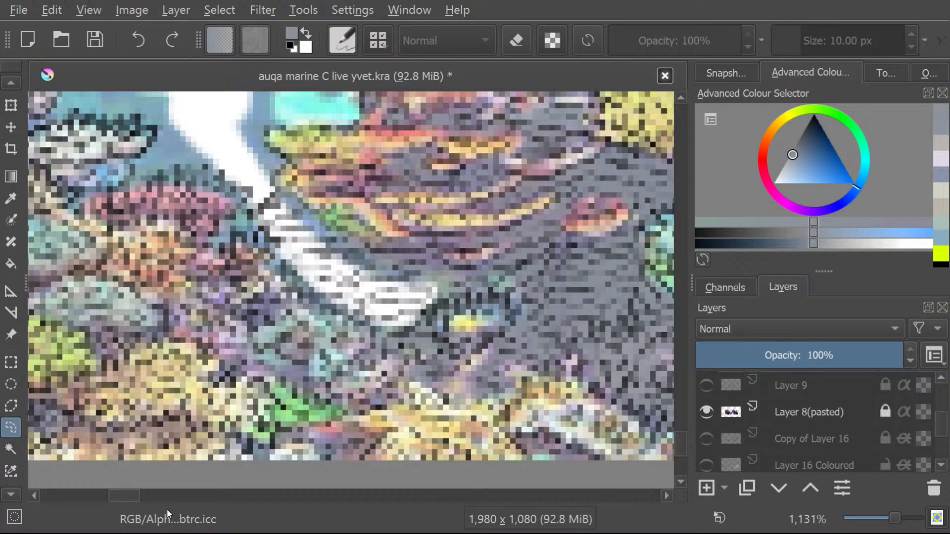
drag(118, 493, 141, 495)
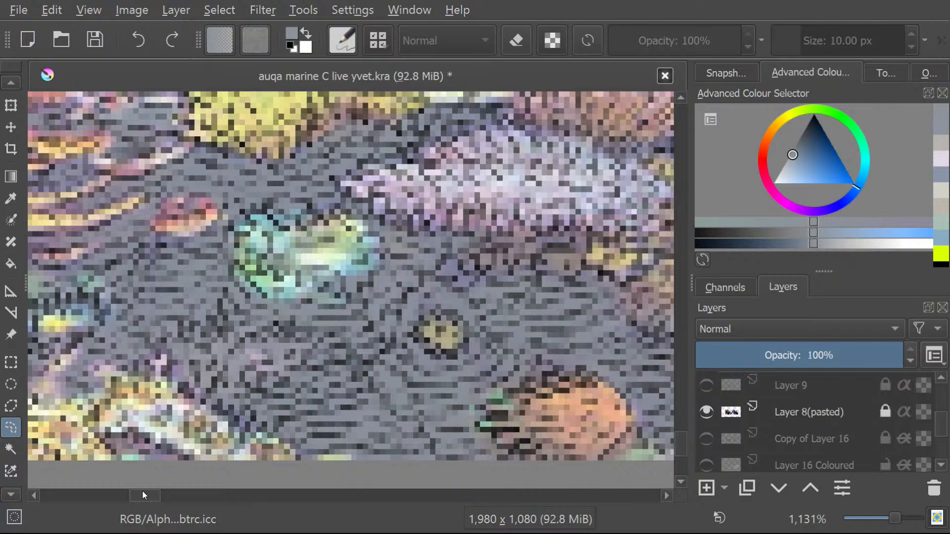
drag(142, 492, 141, 492)
scroll(515, 187, down, 4)
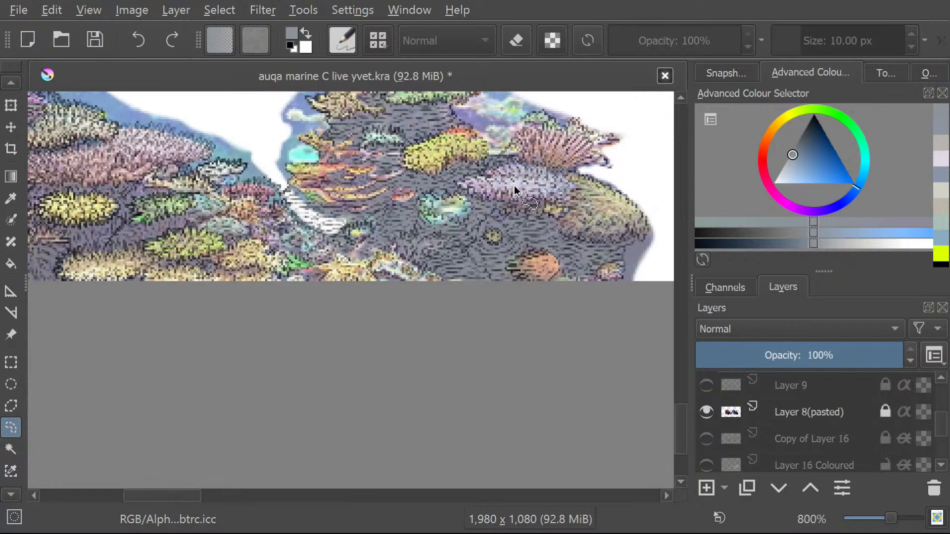
scroll(514, 187, down, 1)
scroll(515, 96, up, 4)
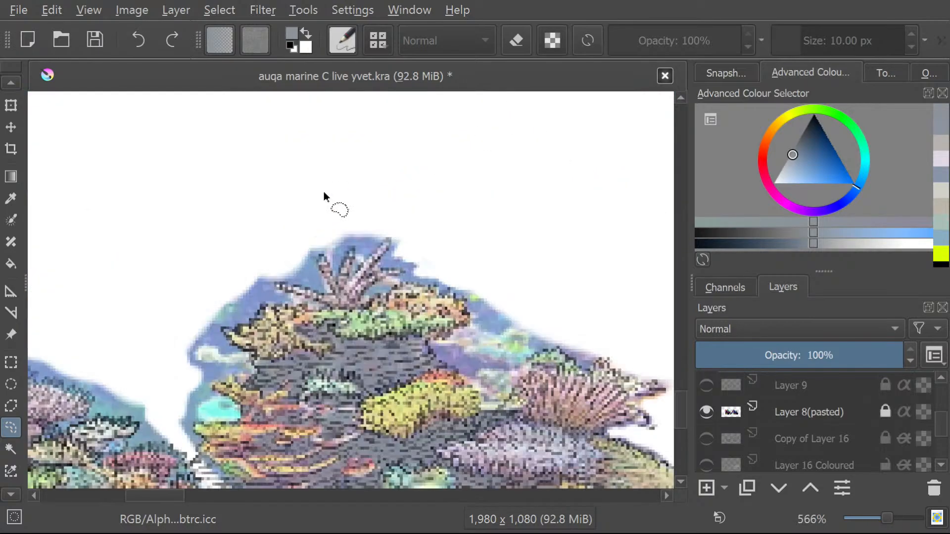
scroll(324, 192, down, 1)
scroll(324, 294, up, 1)
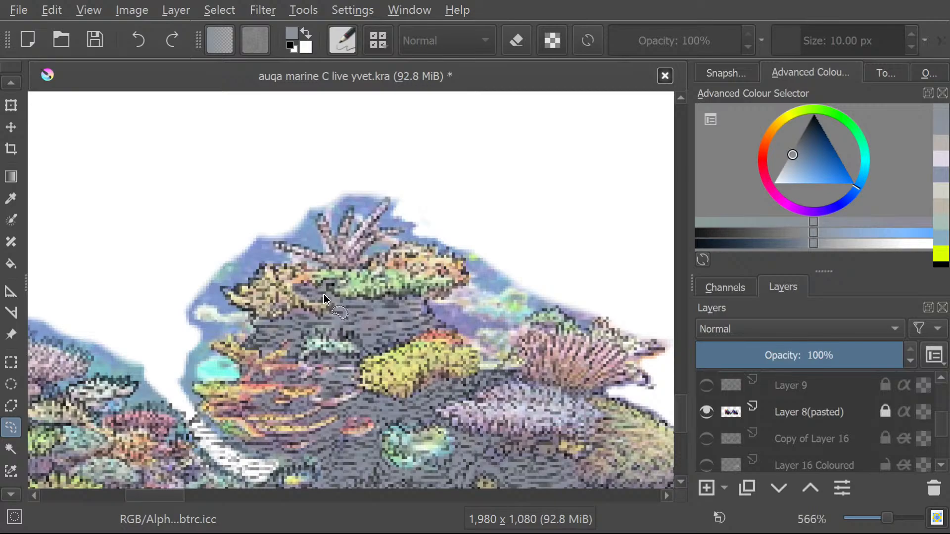
scroll(323, 295, down, 1)
scroll(298, 358, down, 1)
scroll(362, 394, up, 1)
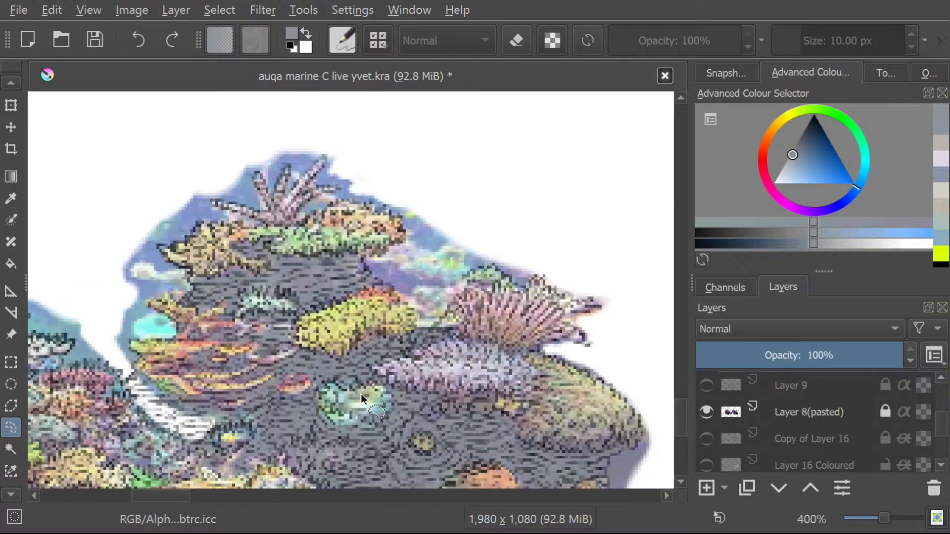
scroll(361, 393, up, 1)
scroll(358, 413, down, 2)
scroll(299, 359, up, 4)
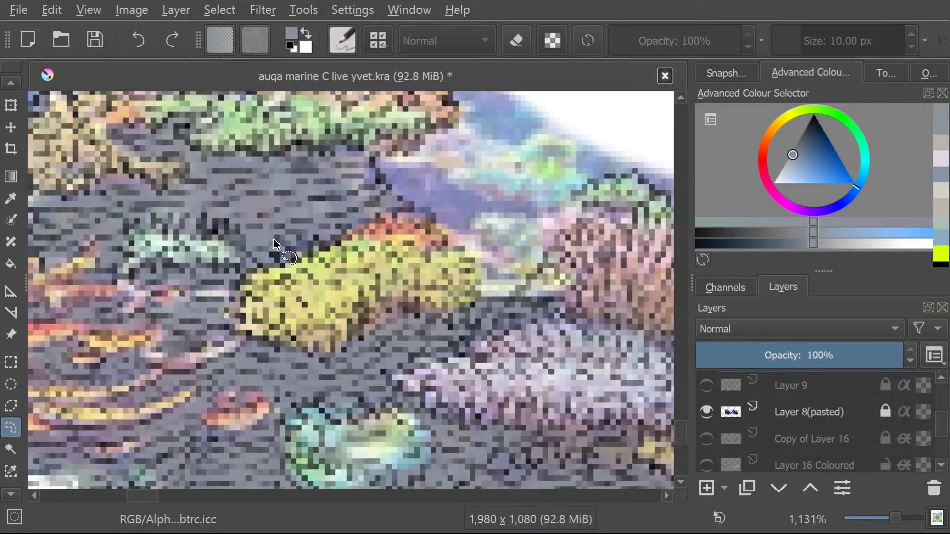
scroll(273, 243, down, 2)
scroll(165, 148, up, 1)
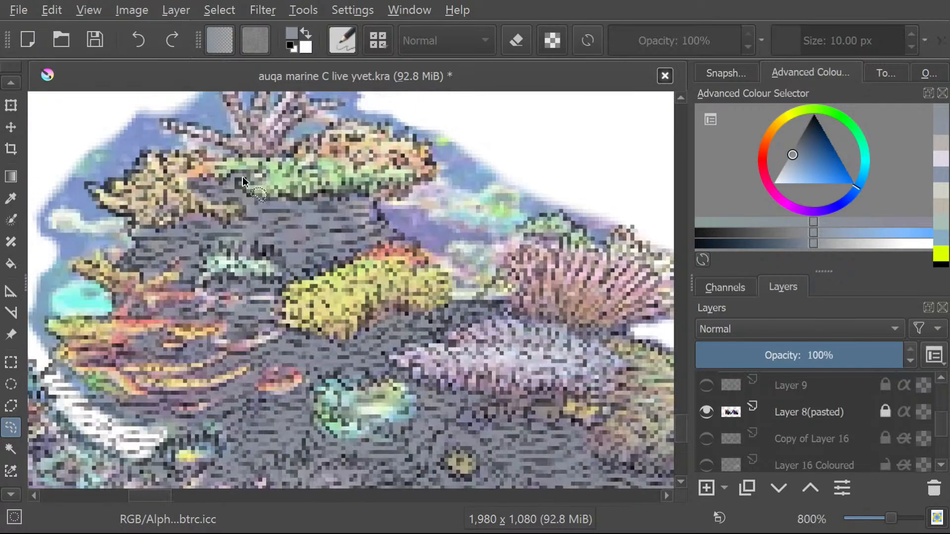
scroll(243, 182, down, 4)
scroll(208, 212, up, 2)
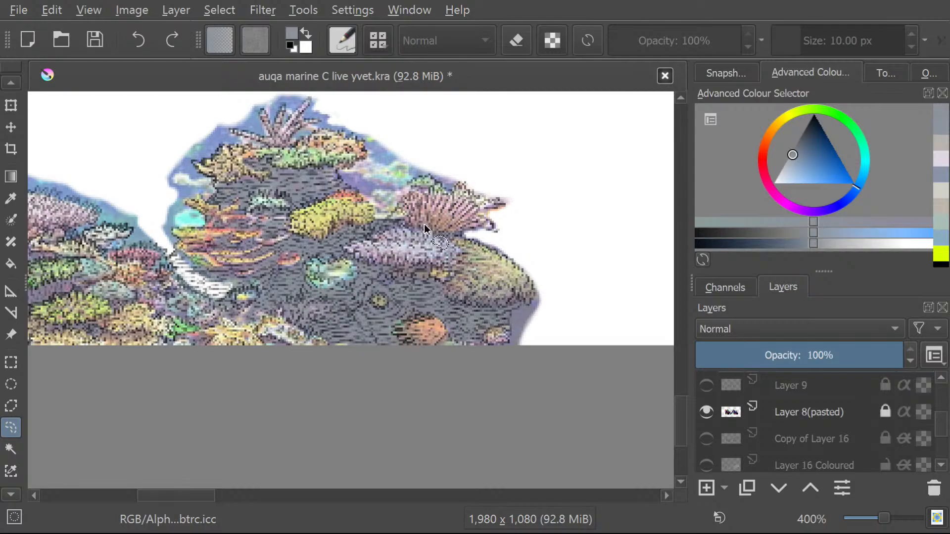
scroll(425, 230, up, 1)
scroll(598, 346, down, 1)
scroll(578, 370, up, 2)
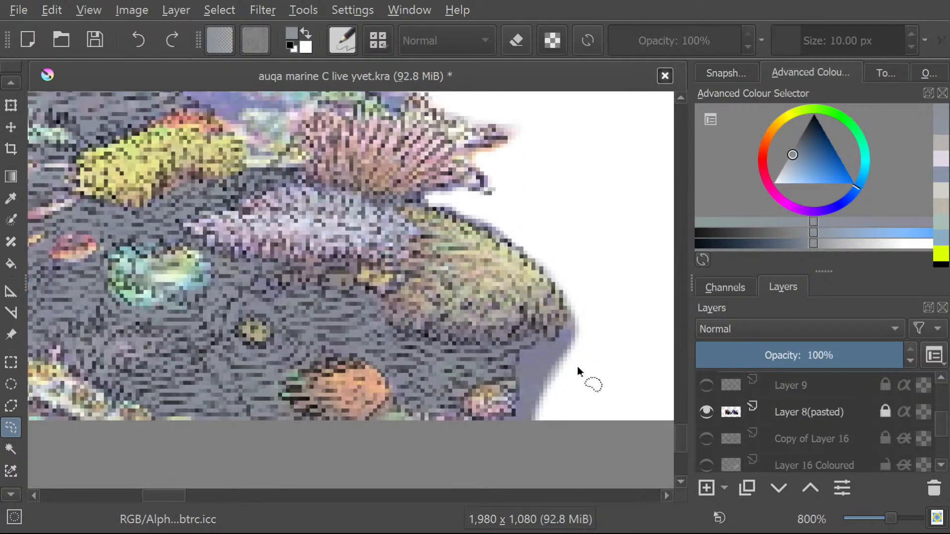
scroll(569, 336, up, 1)
scroll(468, 185, up, 2)
scroll(468, 184, down, 1)
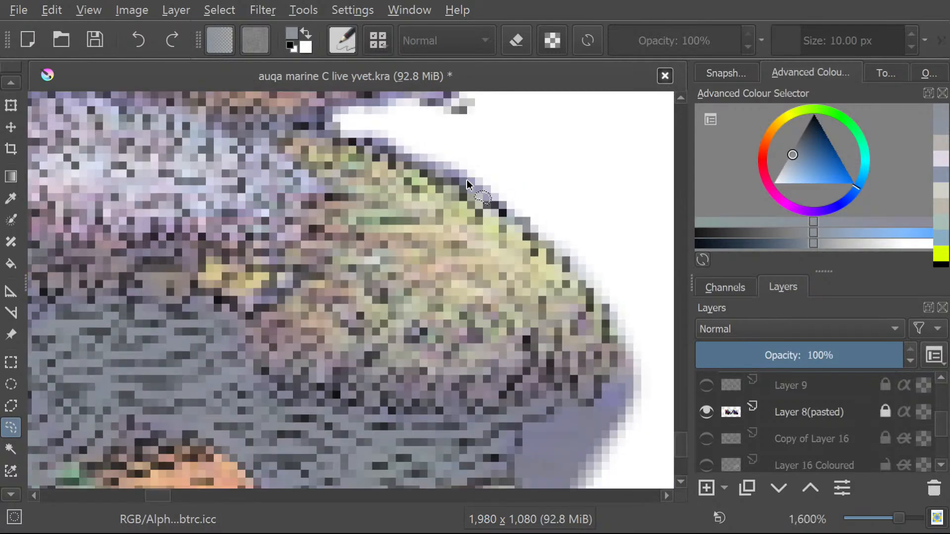
scroll(467, 185, down, 3)
scroll(413, 136, up, 1)
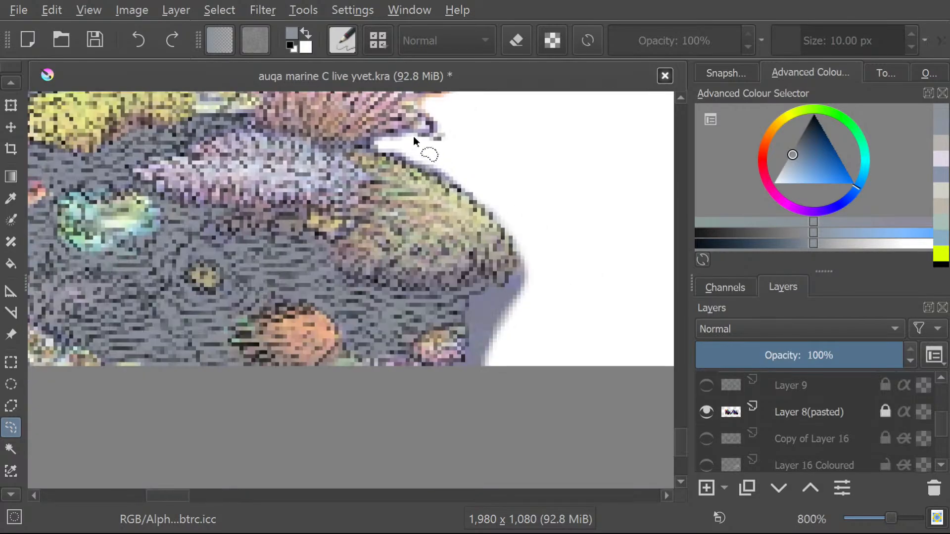
scroll(413, 136, up, 1)
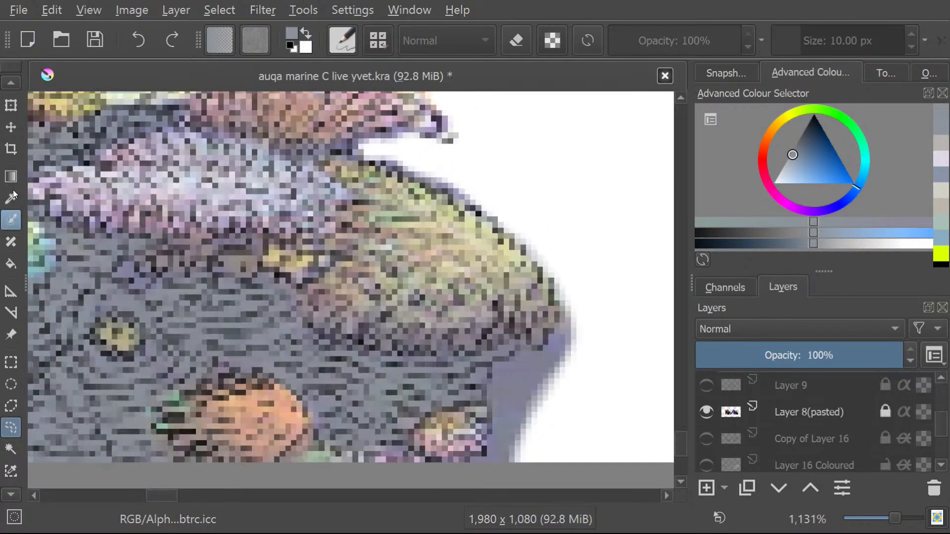
scroll(347, 227, down, 1)
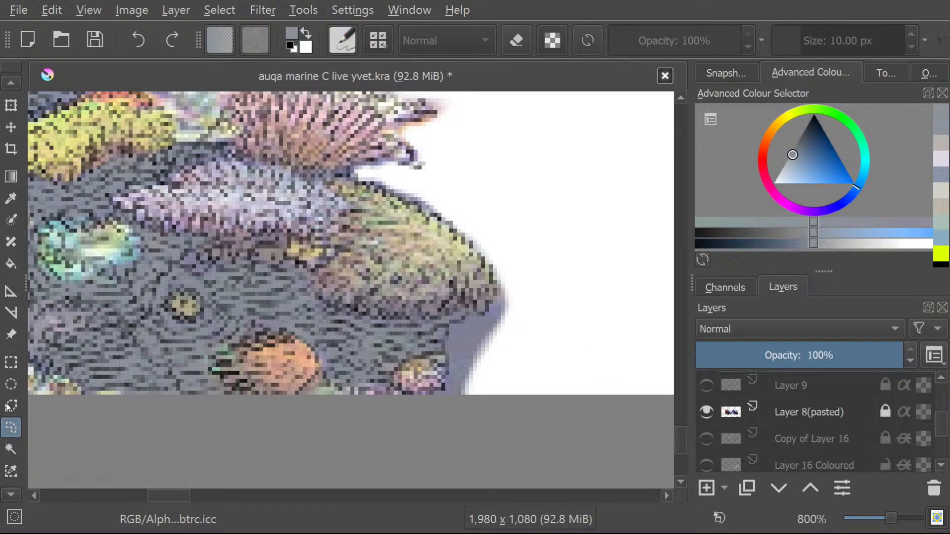
Sample the pale yellow of the large rounded coral at the reef's outer edge as the brush colour.
click(10, 198)
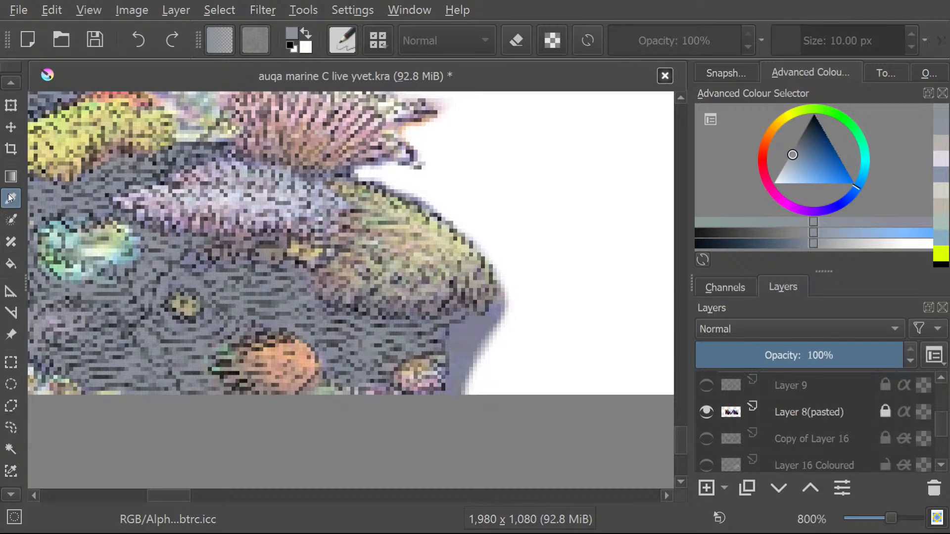
click(441, 241)
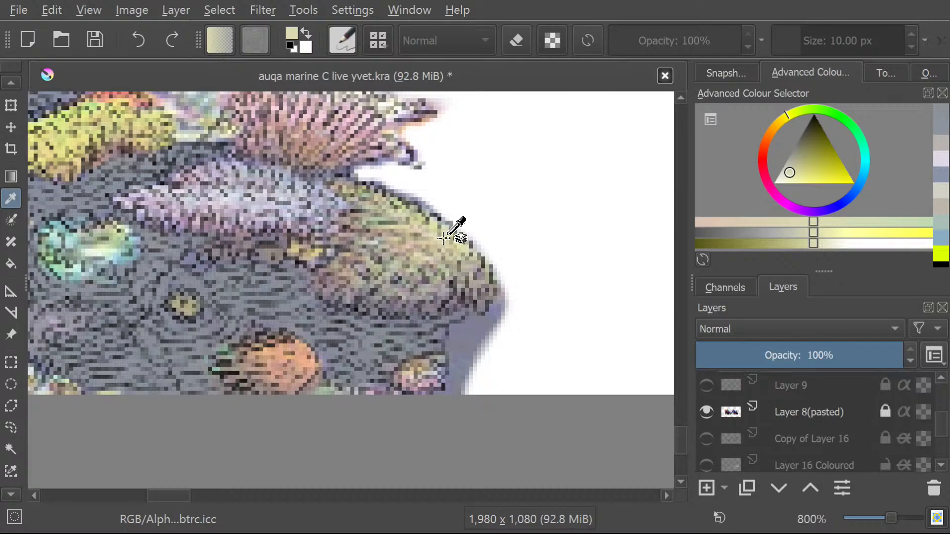
click(8, 83)
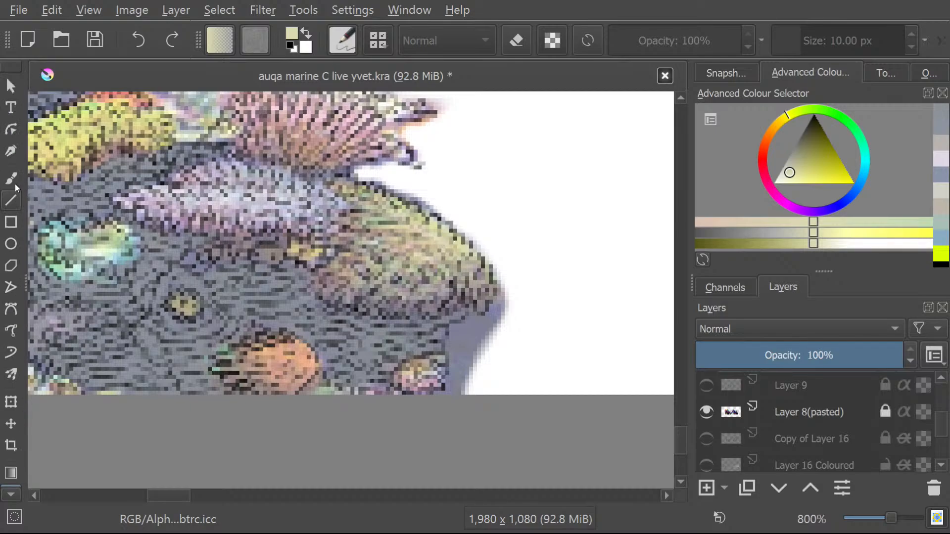
click(9, 179)
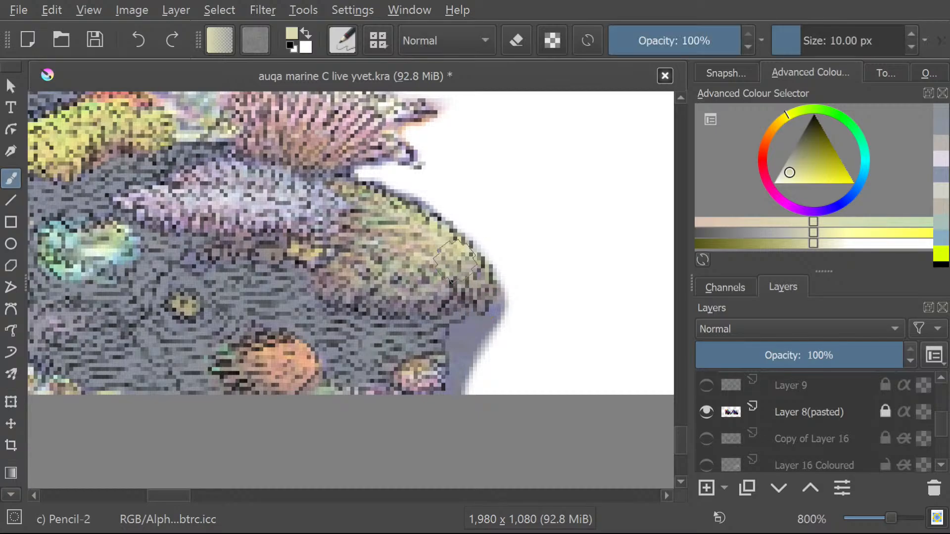
Freehand-select the large rounded yellow-green coral at the reef's outer edge, including the small yellow patch beside it.
click(10, 494)
click(10, 494)
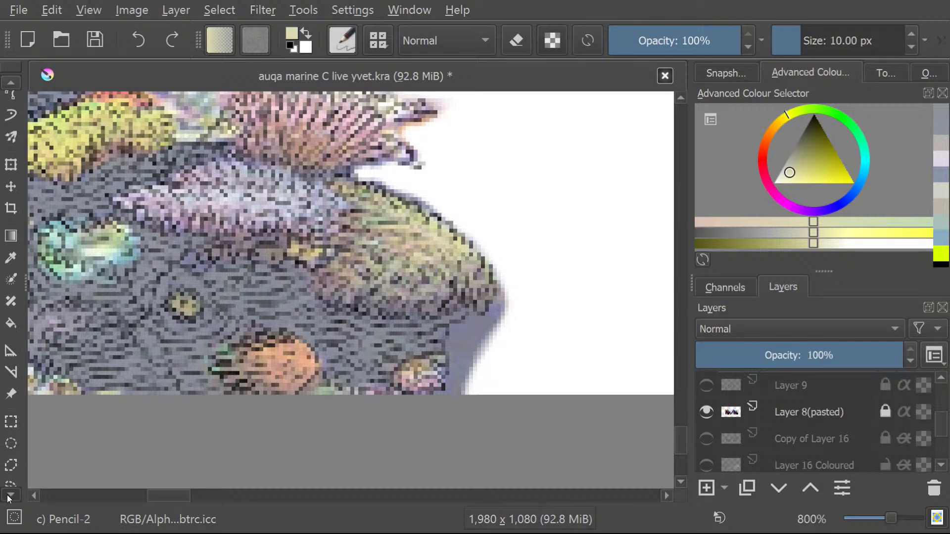
click(11, 466)
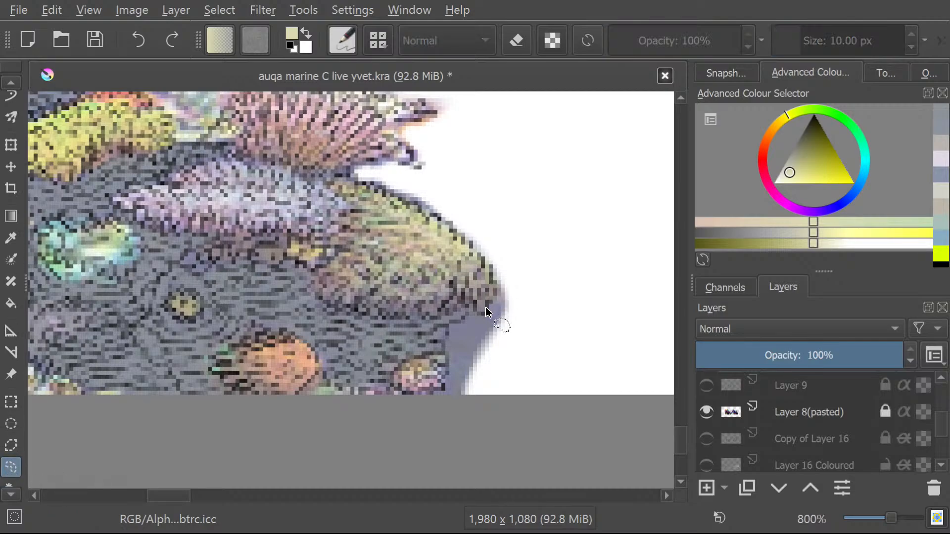
mouse_move(481, 313)
mouse_down()
mouse_move(498, 290)
mouse_move(484, 260)
mouse_move(432, 216)
mouse_up()
drag(347, 192, 354, 201)
click(353, 271)
mouse_move(380, 198)
mouse_down()
mouse_move(461, 232)
mouse_move(485, 258)
mouse_move(496, 287)
mouse_move(486, 316)
mouse_move(461, 296)
mouse_move(445, 316)
mouse_move(425, 317)
mouse_move(420, 306)
mouse_move(398, 318)
mouse_move(321, 297)
mouse_move(309, 275)
mouse_move(340, 252)
mouse_move(299, 264)
mouse_move(294, 243)
mouse_move(346, 223)
mouse_up()
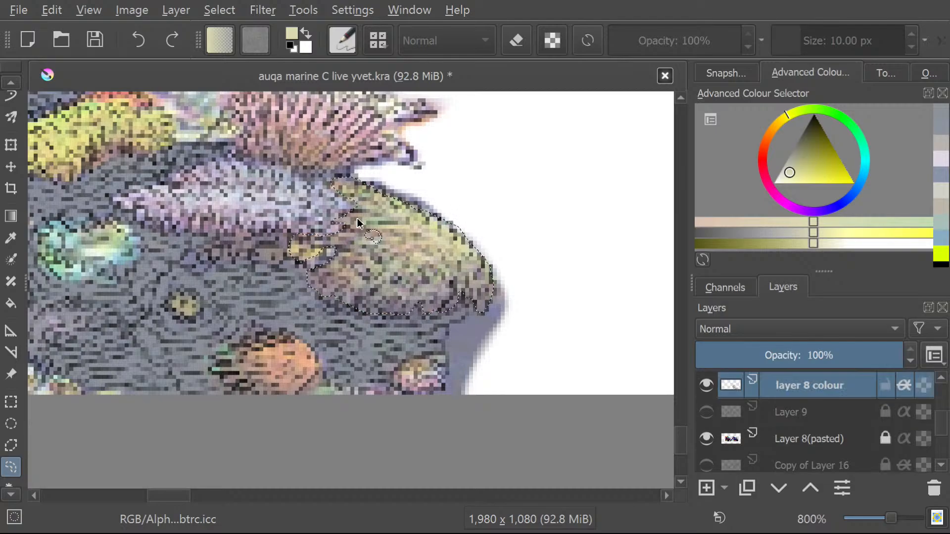
click(11, 82)
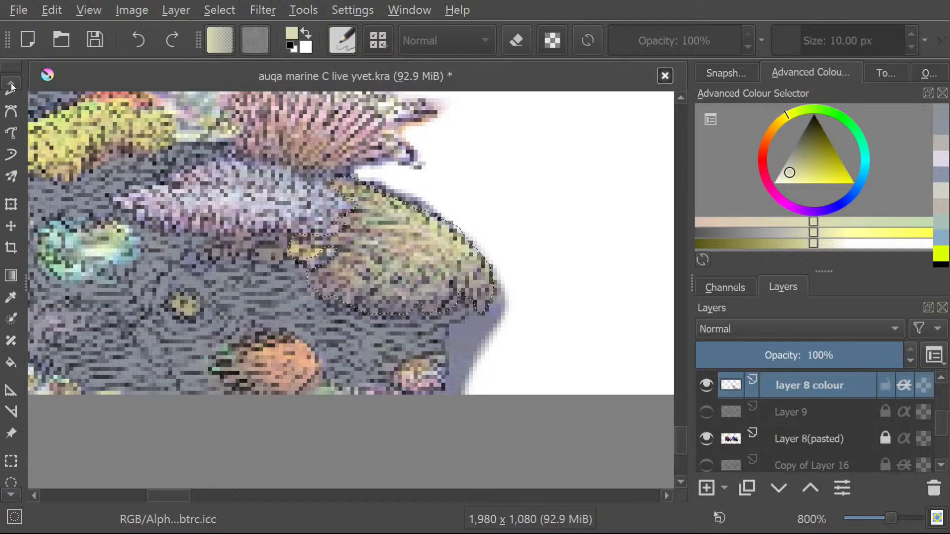
Paint the selected large rounded coral and the small yellow patch beside it pale yellow with the 10 px Pencil-2 brush.
click(2, 101)
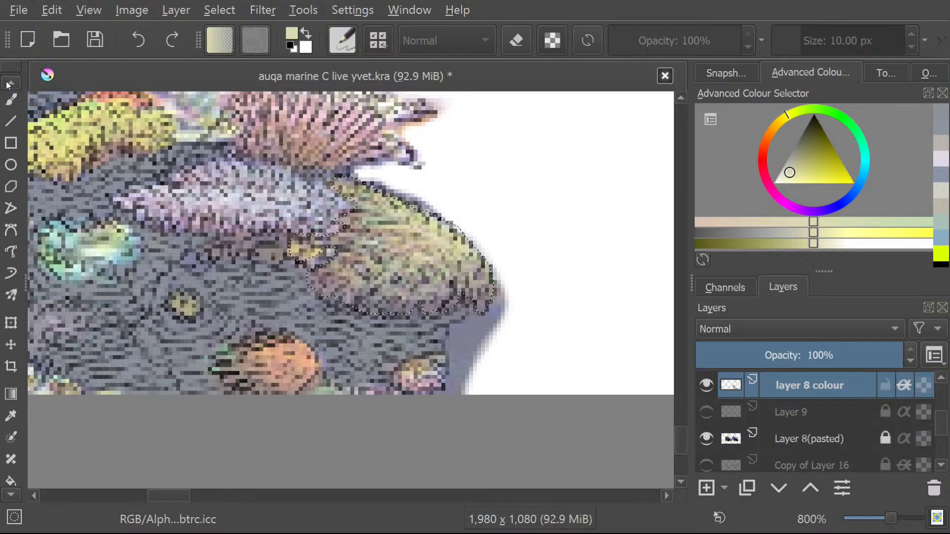
click(11, 82)
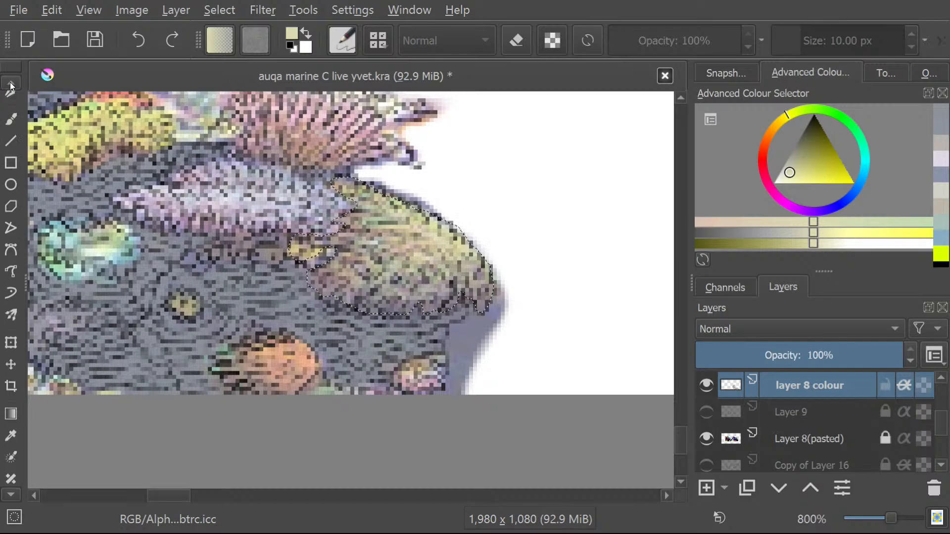
click(11, 114)
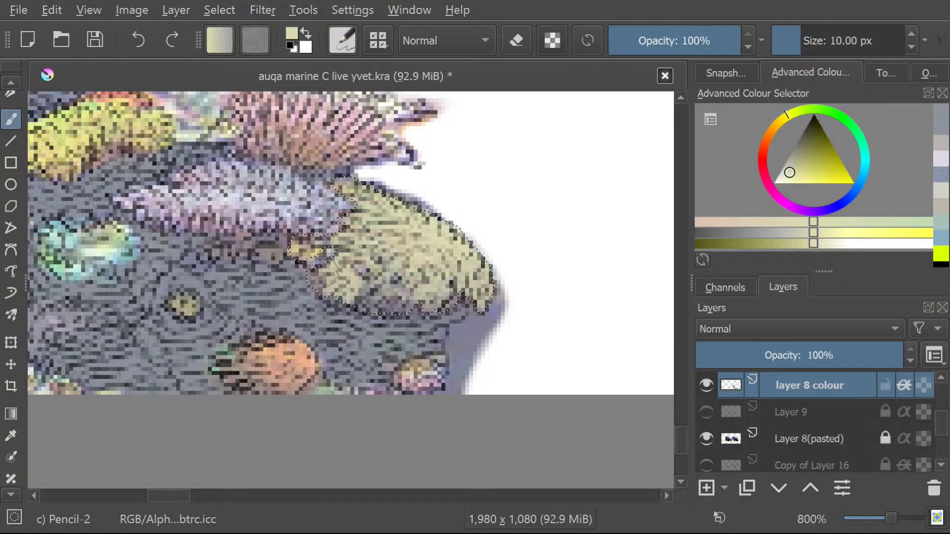
drag(325, 290, 349, 273)
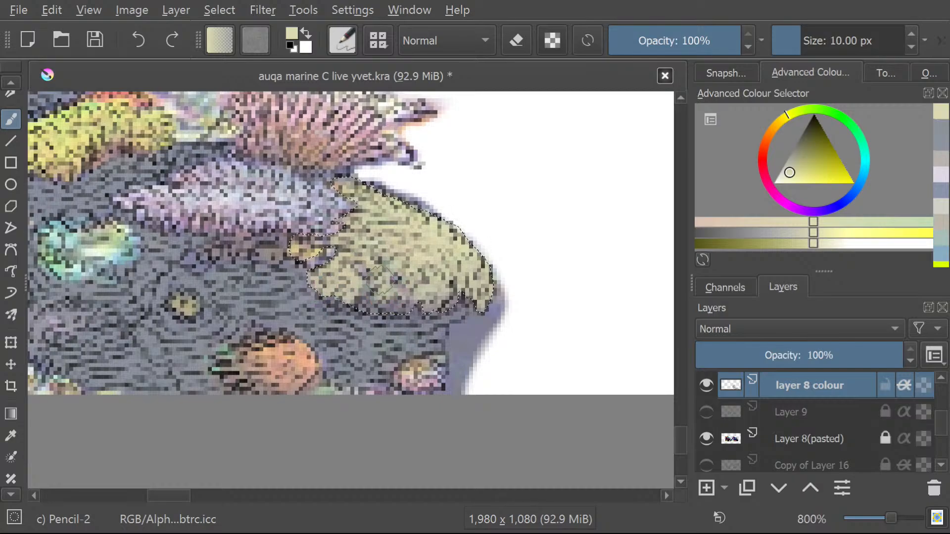
drag(393, 307, 364, 302)
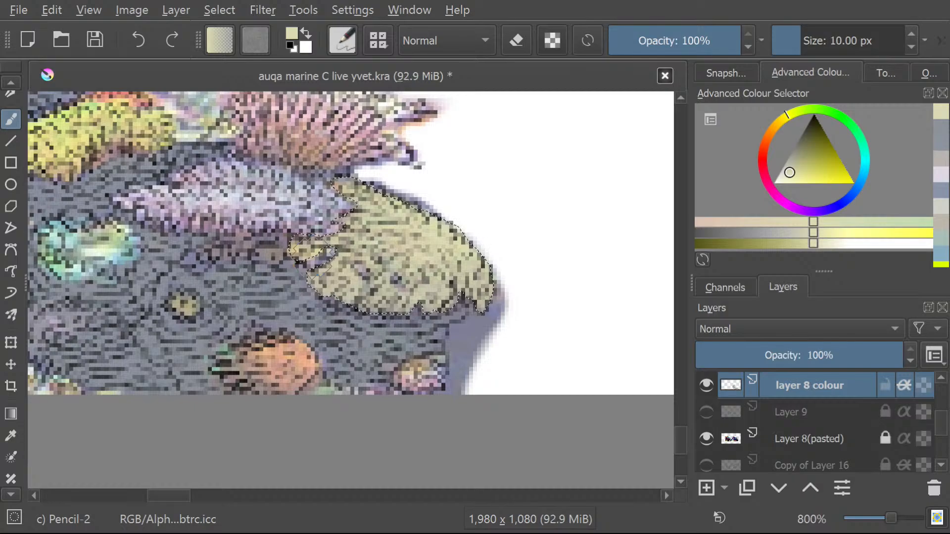
Freehand-select the elongated lilac coral that adjoins the large pale yellow coral.
click(7, 86)
click(9, 85)
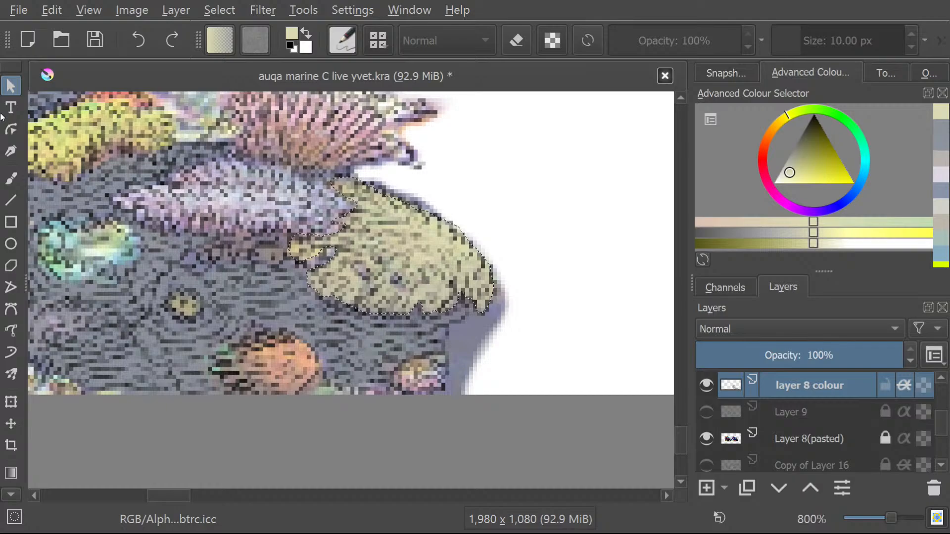
click(3, 476)
click(8, 496)
click(7, 499)
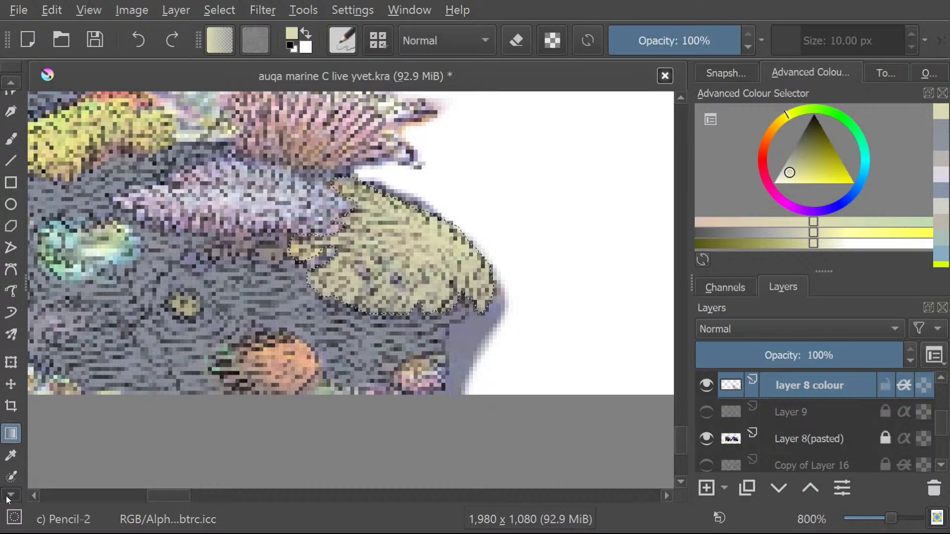
click(7, 499)
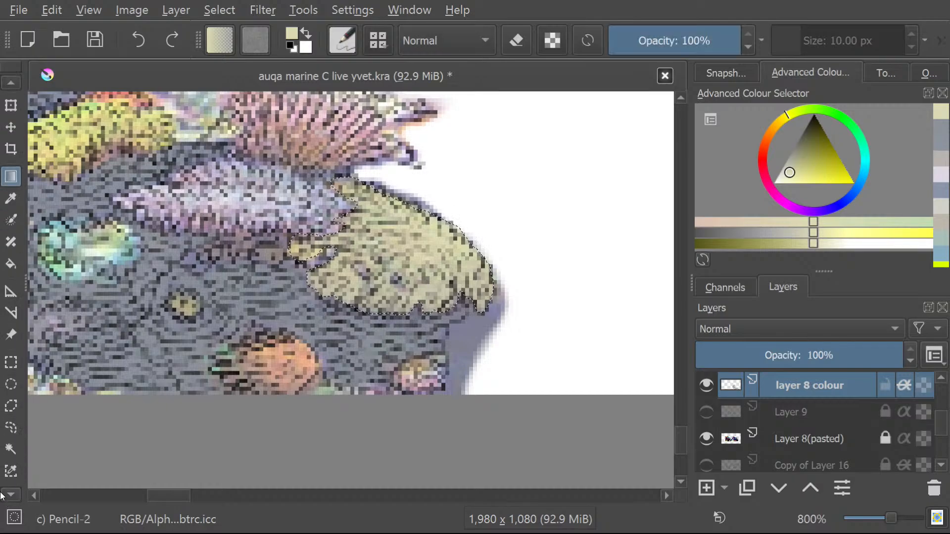
click(3, 496)
click(11, 407)
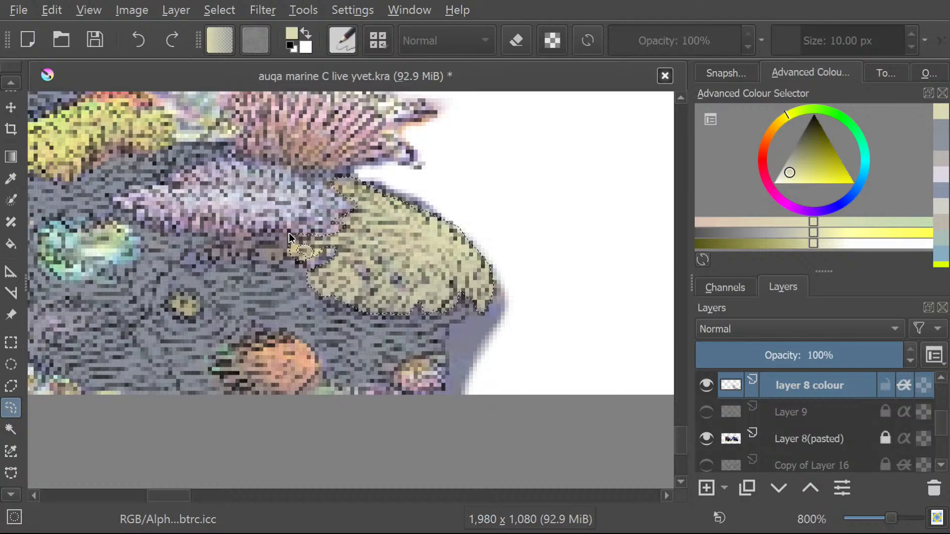
mouse_move(290, 233)
mouse_down()
mouse_move(190, 234)
mouse_move(151, 222)
mouse_move(122, 197)
mouse_move(177, 188)
mouse_move(160, 182)
mouse_move(231, 156)
mouse_move(331, 183)
mouse_move(355, 202)
mouse_move(339, 236)
mouse_move(276, 232)
mouse_up()
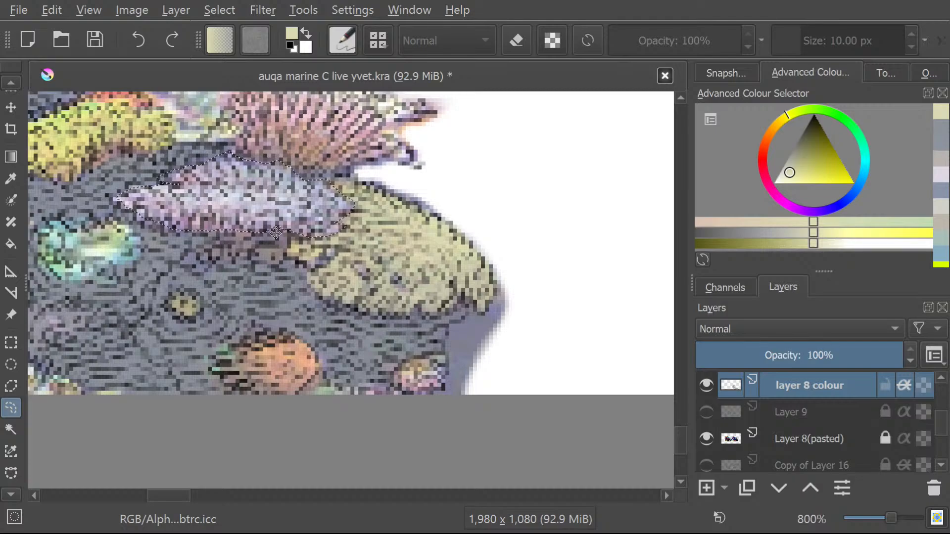
Sample the pale blue-grey of the selected elongated coral and paint the whole coral with it using the 10 px Pencil-2 brush.
click(10, 83)
click(9, 82)
click(9, 83)
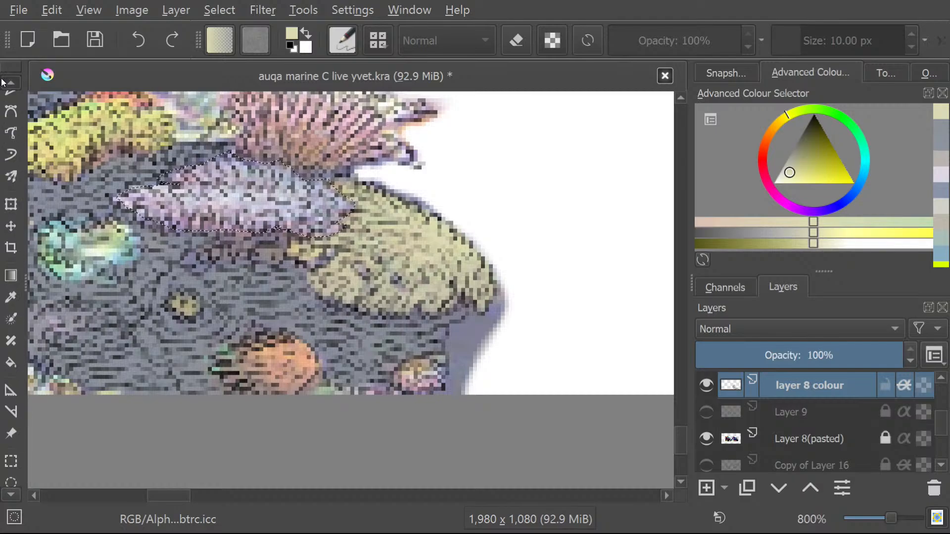
click(9, 83)
click(9, 83)
click(9, 83)
click(10, 83)
click(9, 82)
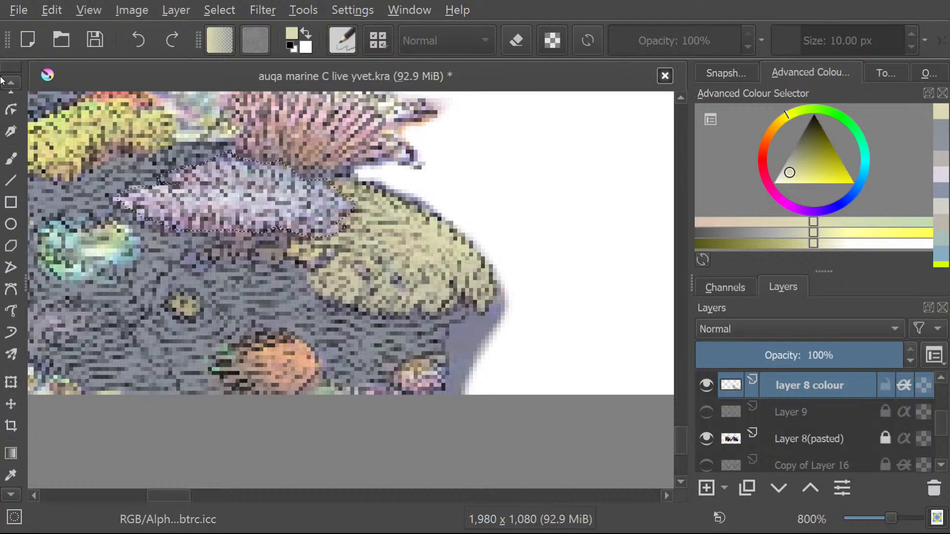
click(9, 83)
click(5, 174)
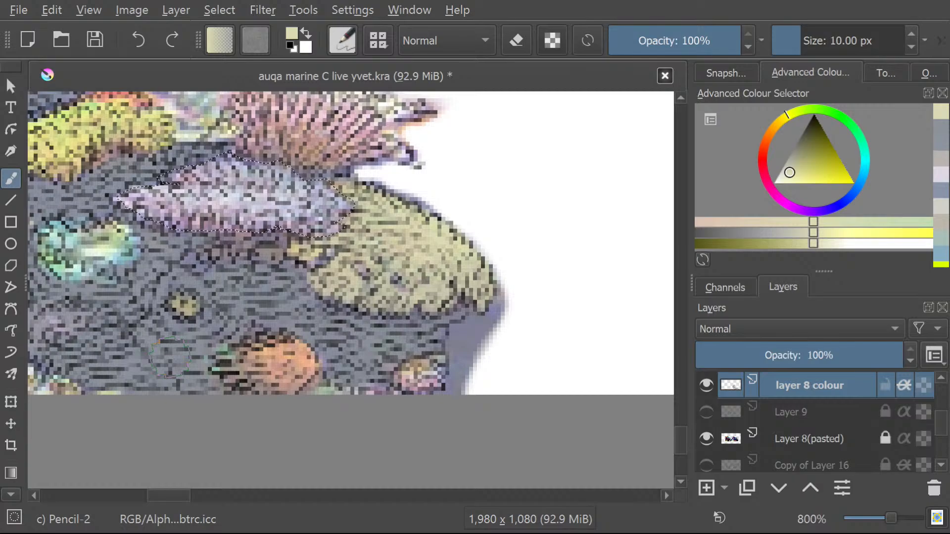
click(18, 496)
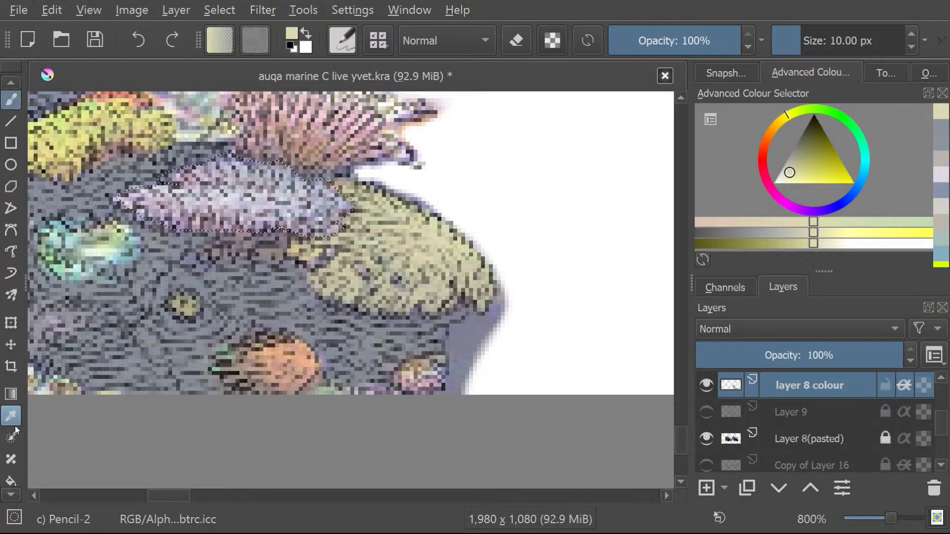
click(11, 414)
click(231, 186)
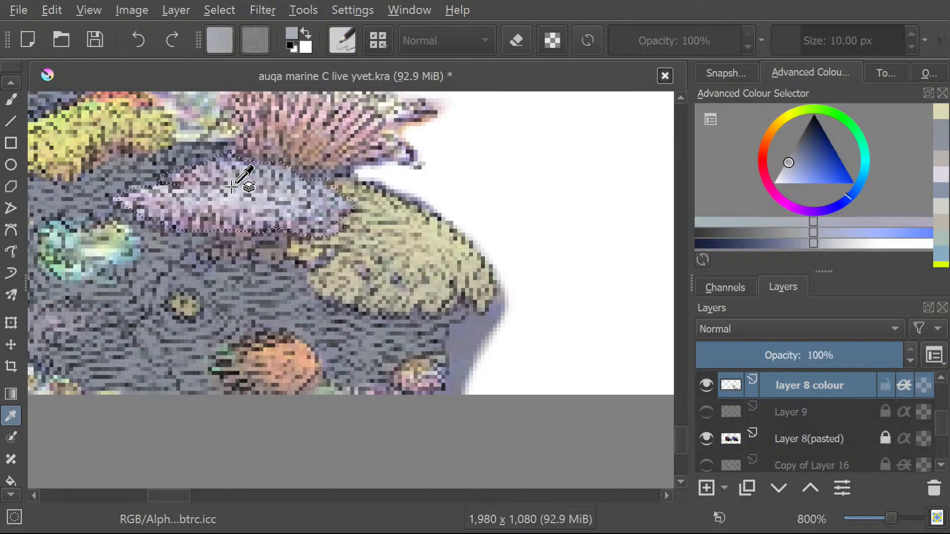
click(6, 101)
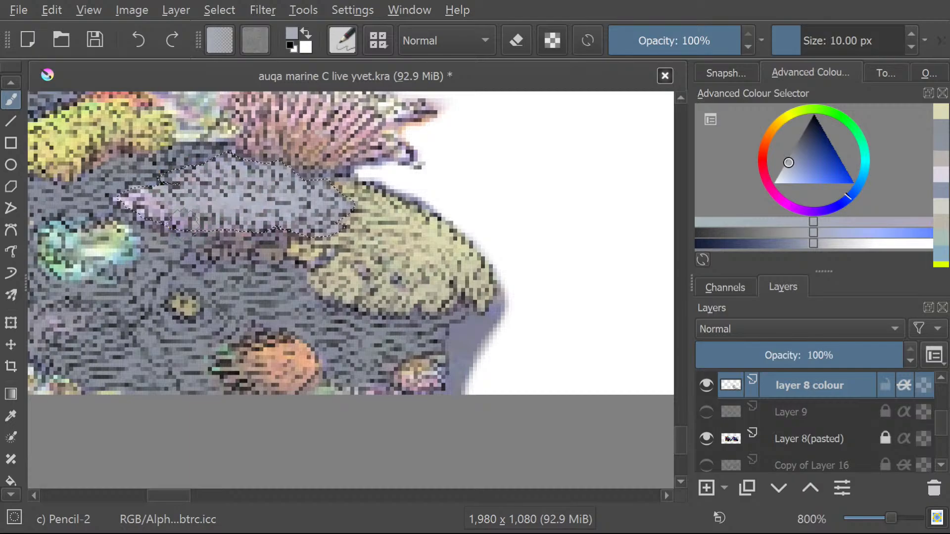
drag(127, 194, 125, 215)
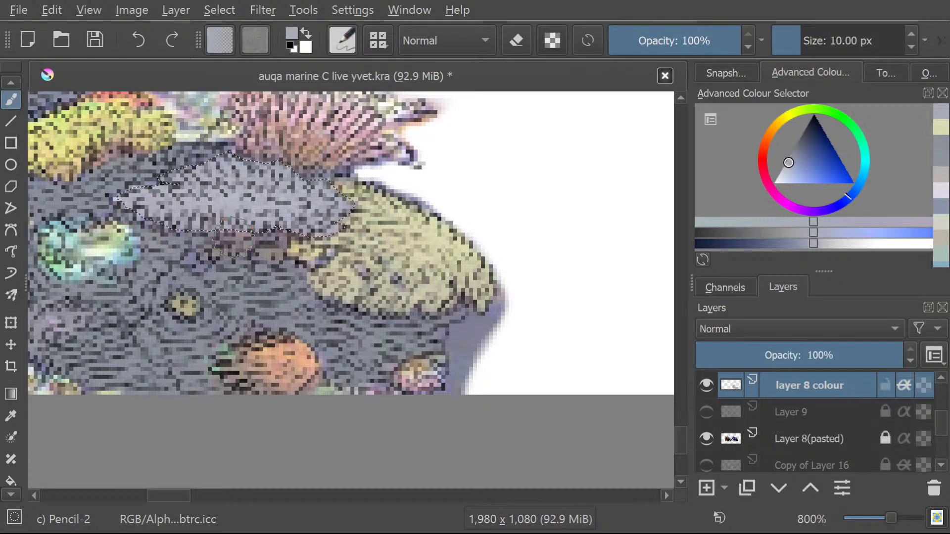
Sample the pale pink of the fan-shaped coral above the blue-grey coral as the brush colour.
scroll(682, 438, up, 1)
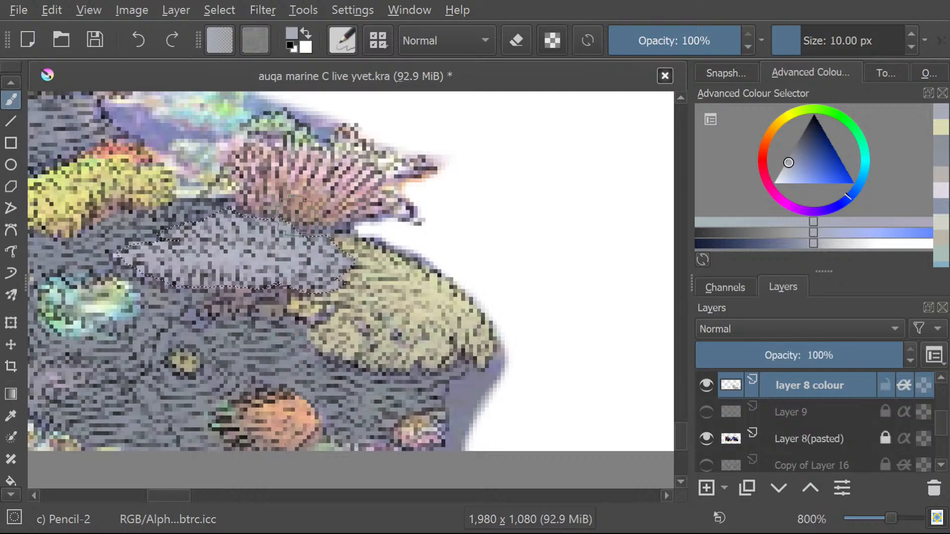
click(11, 415)
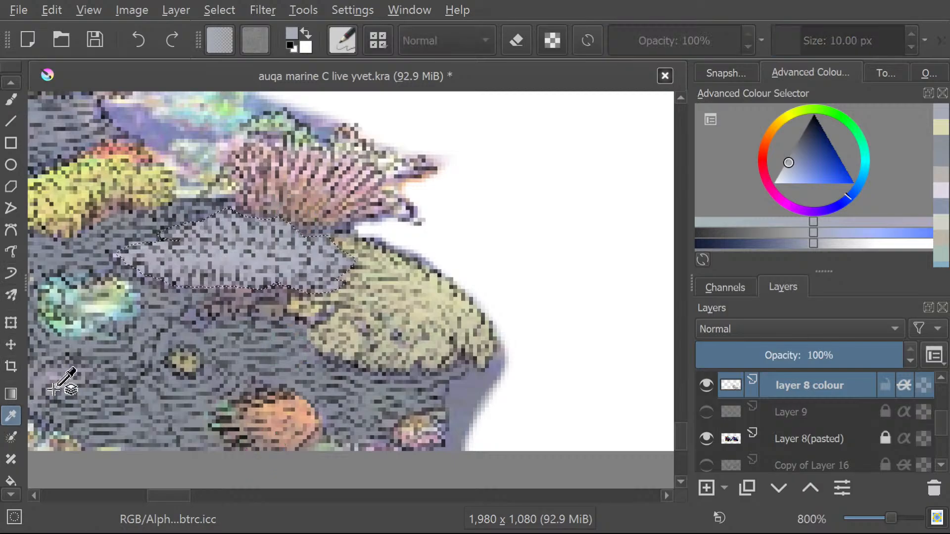
click(298, 191)
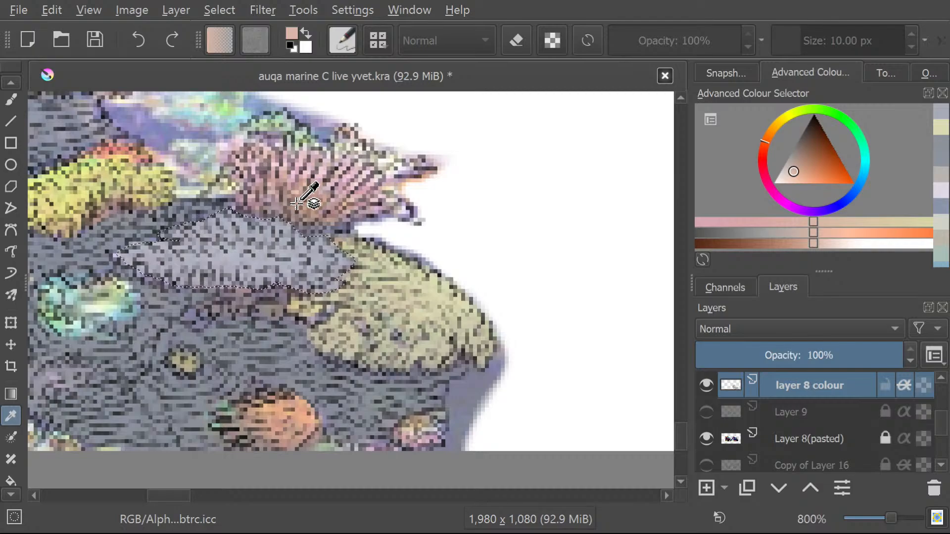
click(293, 195)
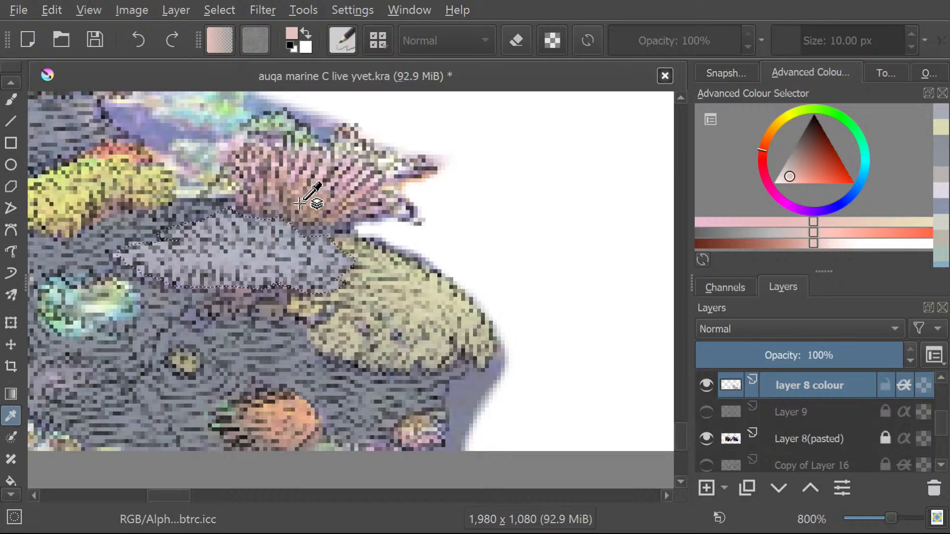
Clear the selection around the blue-grey coral and try to freehand-select the pink fan-shaped coral.
click(11, 495)
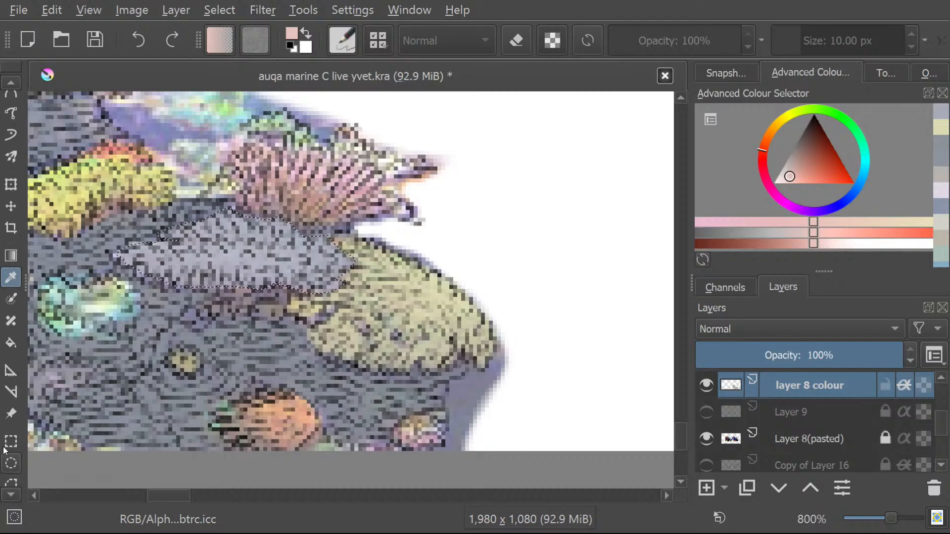
click(10, 495)
click(10, 447)
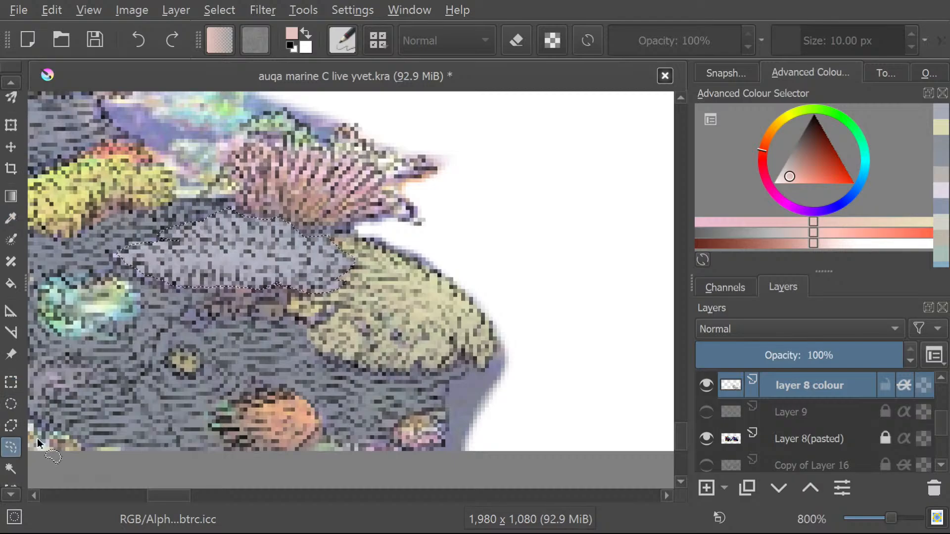
click(322, 218)
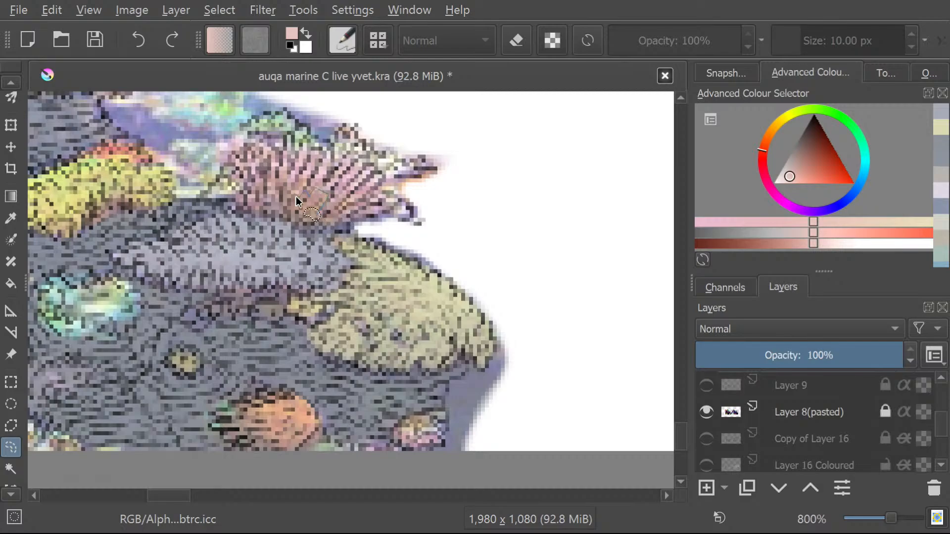
drag(296, 196, 293, 213)
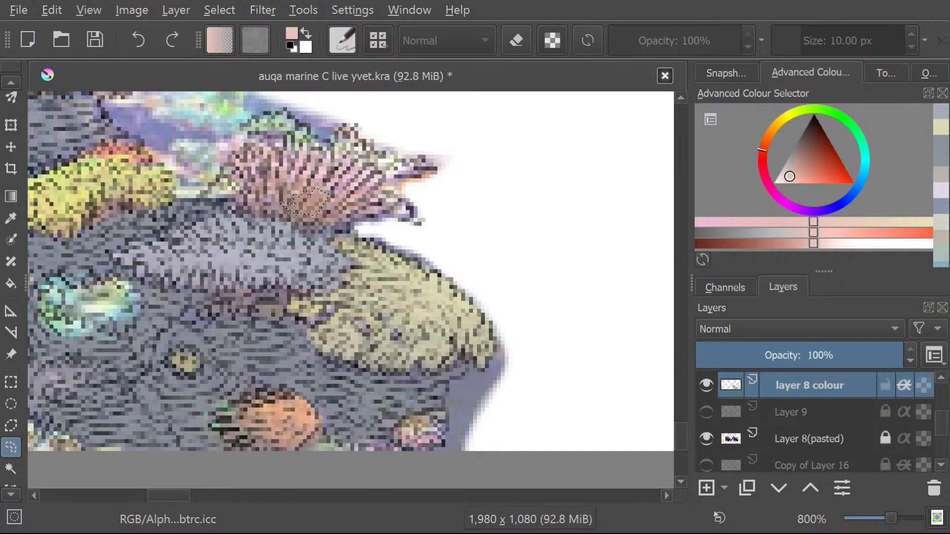
click(299, 219)
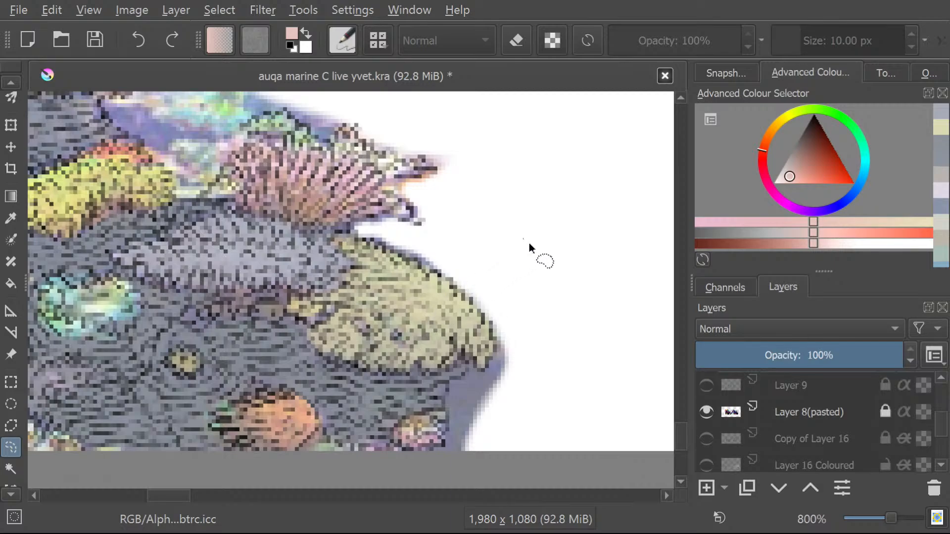
Sample a dusty pink from the fan-shaped coral above the blue-grey coral as the brush colour.
mouse_move(527, 244)
mouse_down()
mouse_move(506, 181)
mouse_move(530, 205)
mouse_move(512, 226)
mouse_up()
click(569, 366)
click(11, 218)
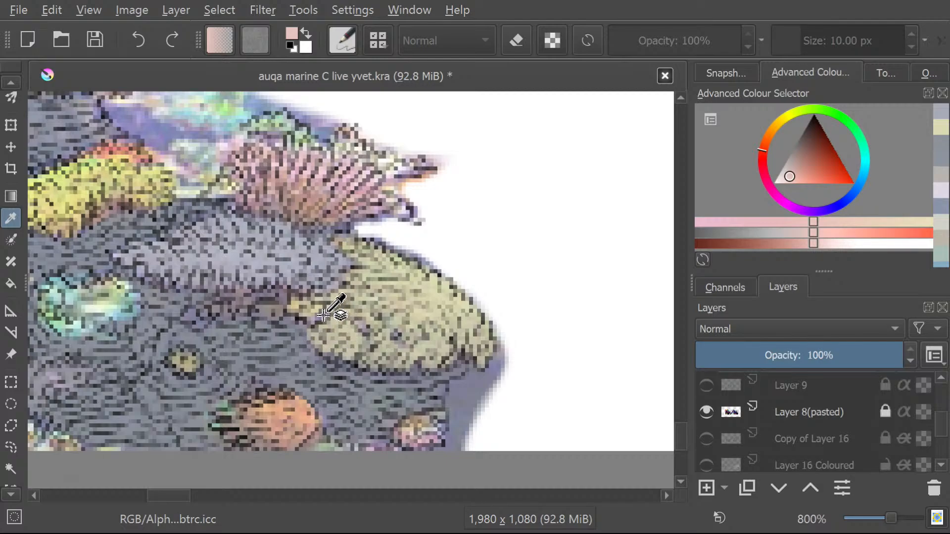
scroll(324, 312, down, 5)
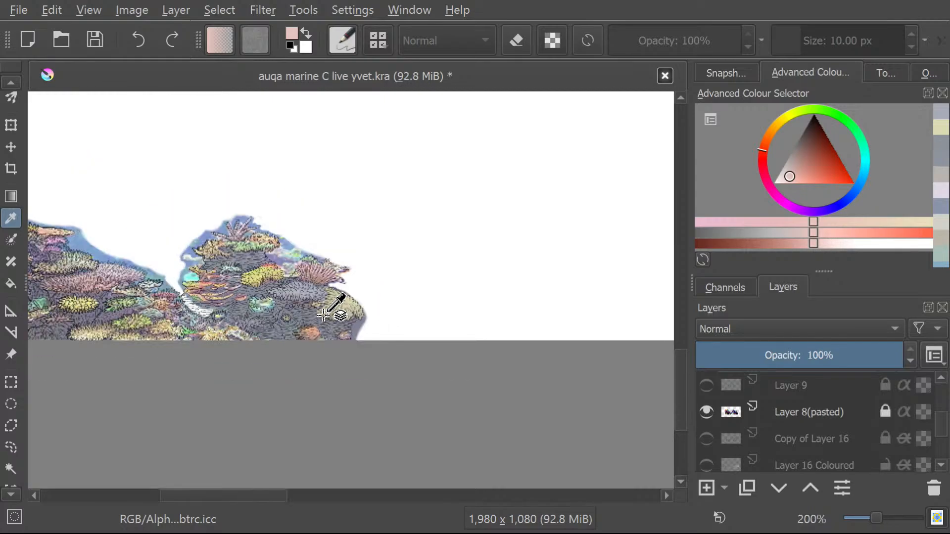
scroll(324, 313, up, 1)
scroll(322, 277, up, 1)
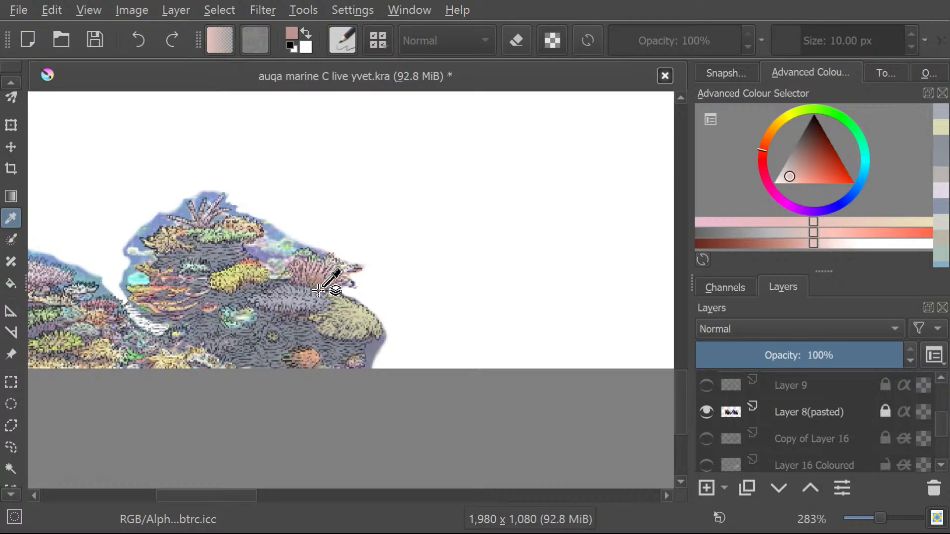
click(317, 290)
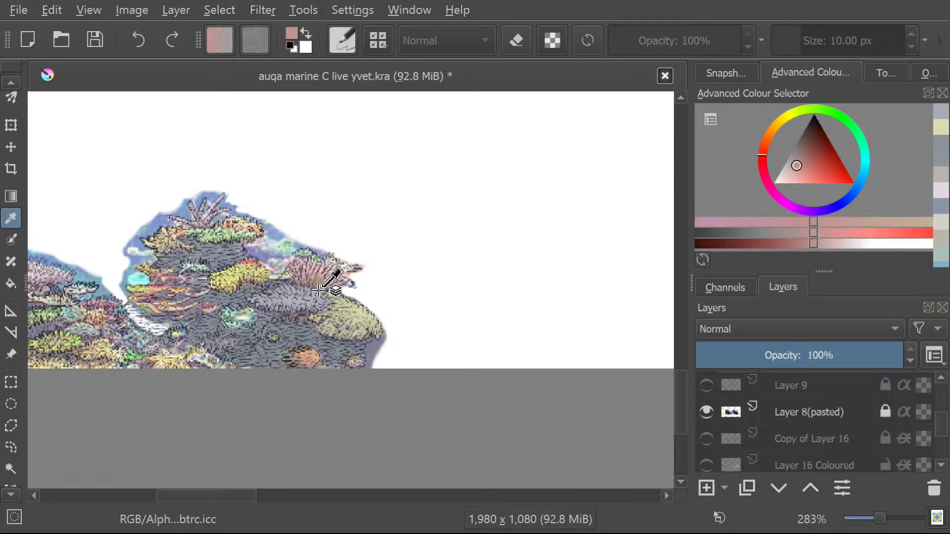
click(317, 290)
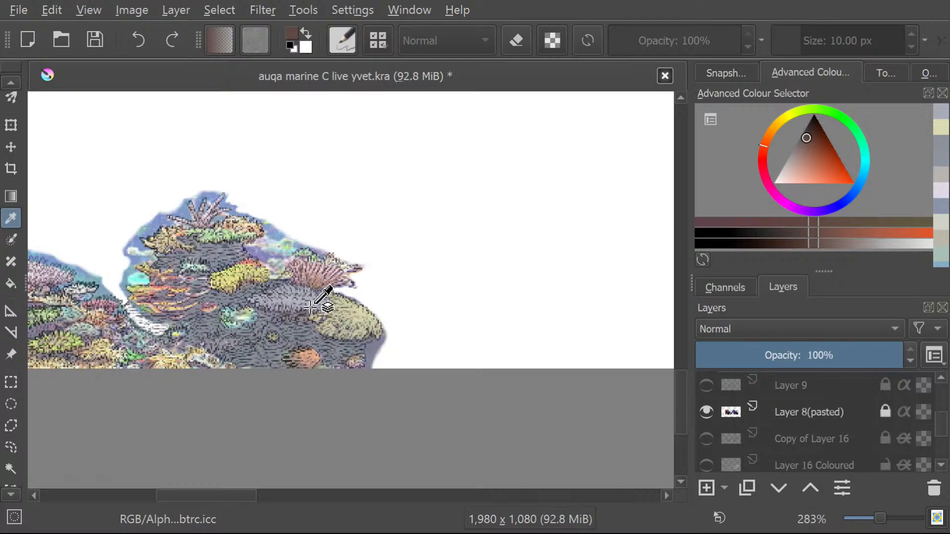
click(317, 290)
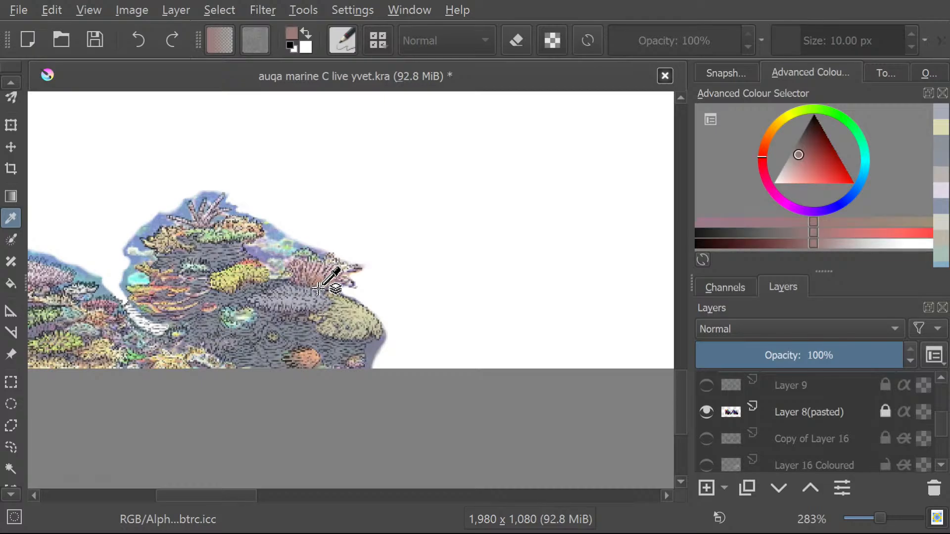
click(317, 290)
click(319, 290)
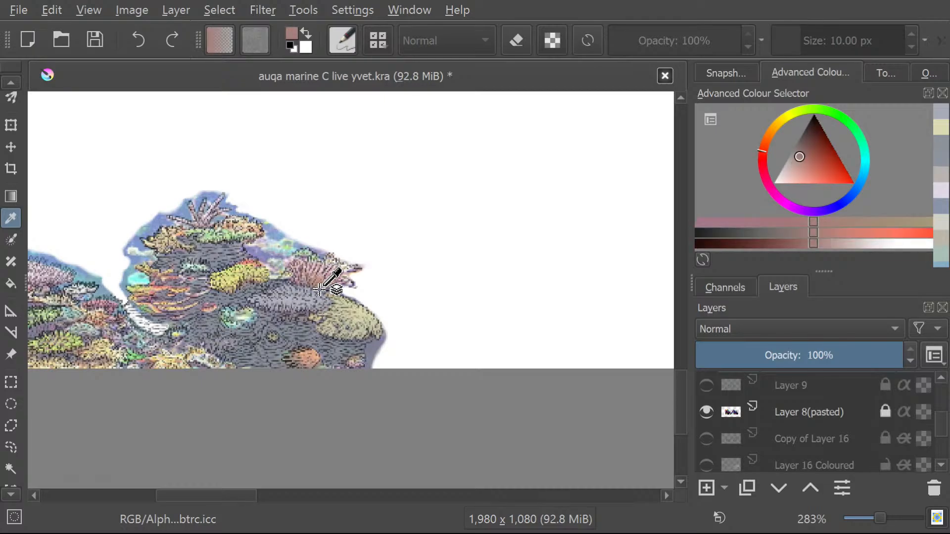
click(318, 290)
click(317, 292)
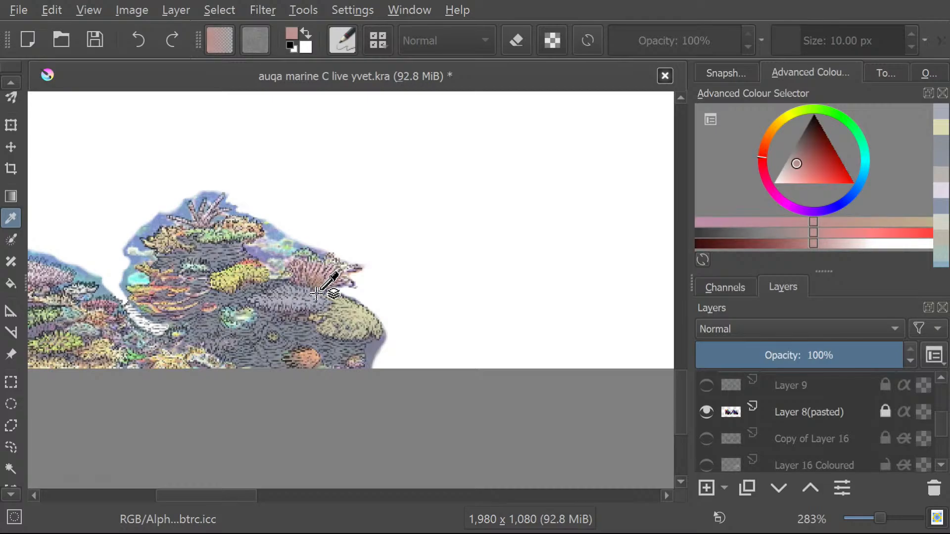
click(318, 292)
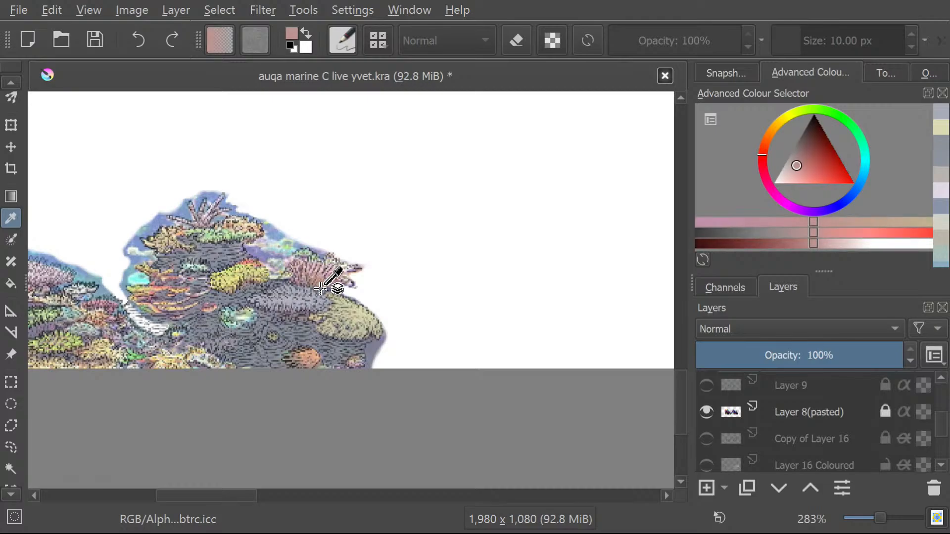
click(320, 289)
click(320, 291)
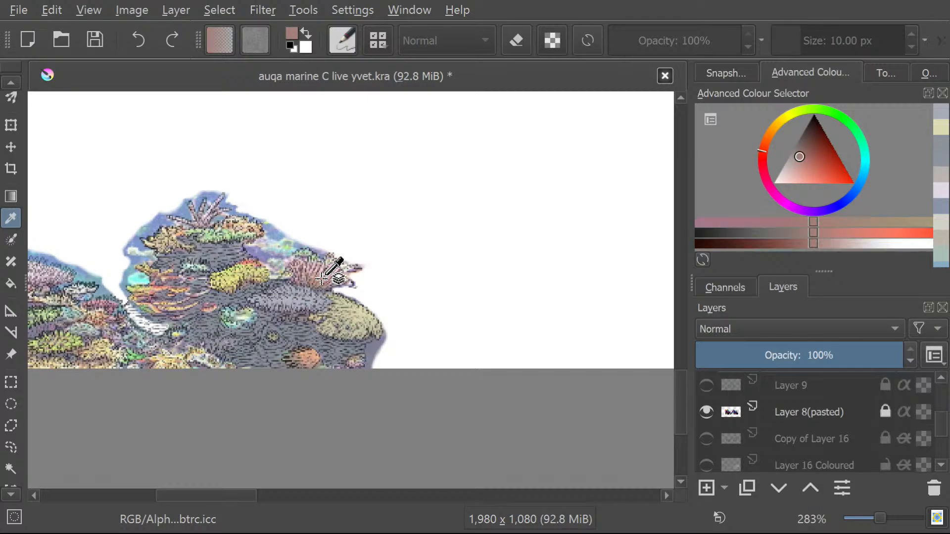
Freehand-select the whole pink fan-shaped coral, including its green upper lobe and pointed tips, and make layer 8 colour active.
scroll(321, 278, up, 6)
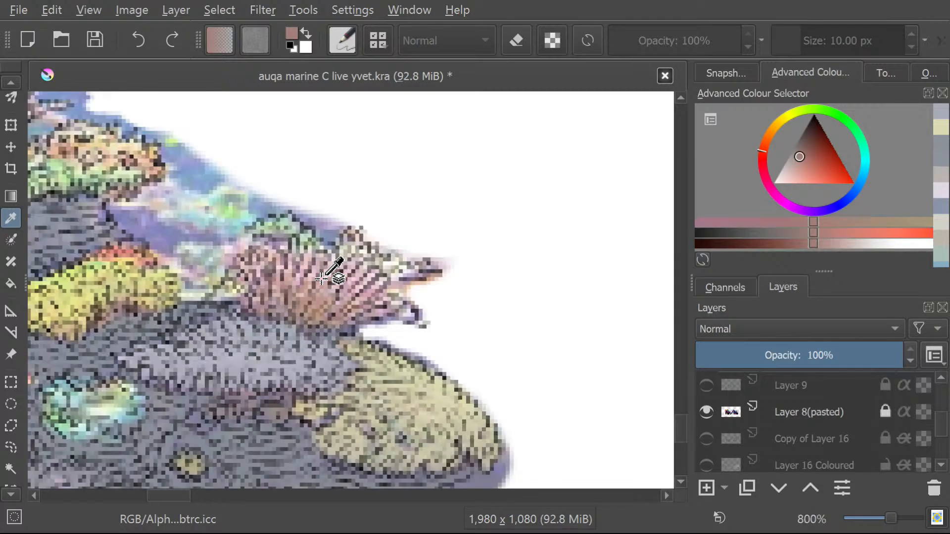
click(11, 447)
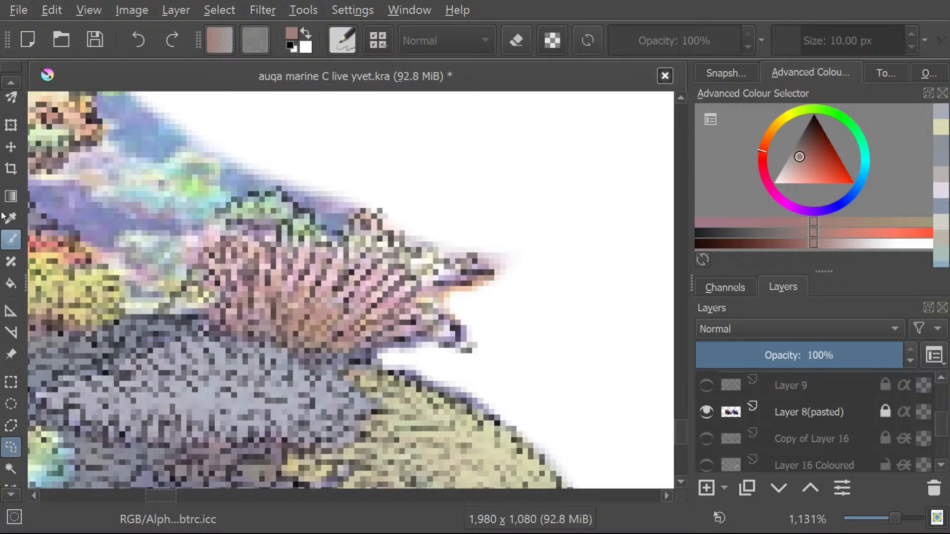
click(11, 196)
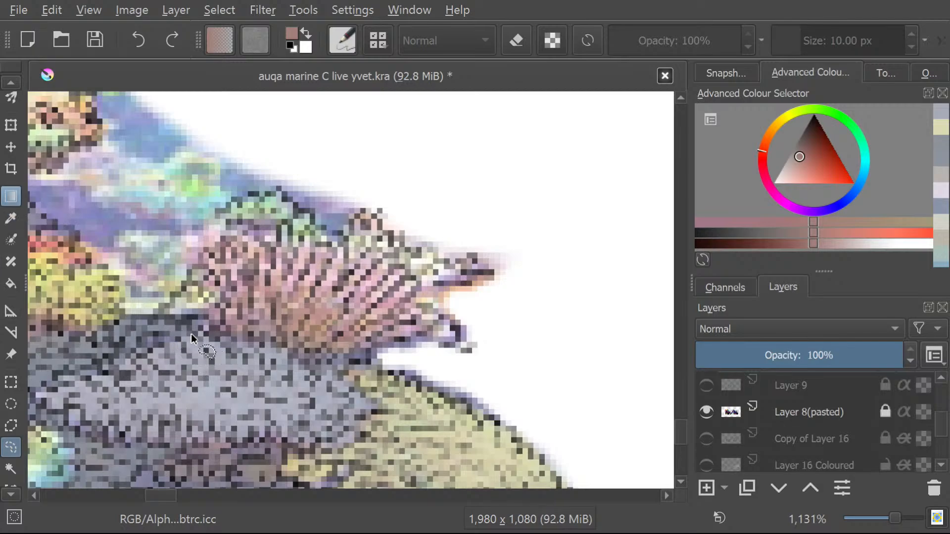
mouse_move(208, 331)
mouse_down()
mouse_move(187, 282)
mouse_move(233, 238)
mouse_move(223, 214)
mouse_move(263, 199)
mouse_move(314, 217)
mouse_move(331, 241)
mouse_move(376, 218)
mouse_move(441, 265)
mouse_move(489, 268)
mouse_move(479, 281)
mouse_move(411, 292)
mouse_move(462, 330)
mouse_move(463, 344)
mouse_move(447, 350)
mouse_move(402, 341)
mouse_move(349, 363)
mouse_move(302, 367)
mouse_move(266, 343)
mouse_move(207, 328)
mouse_up()
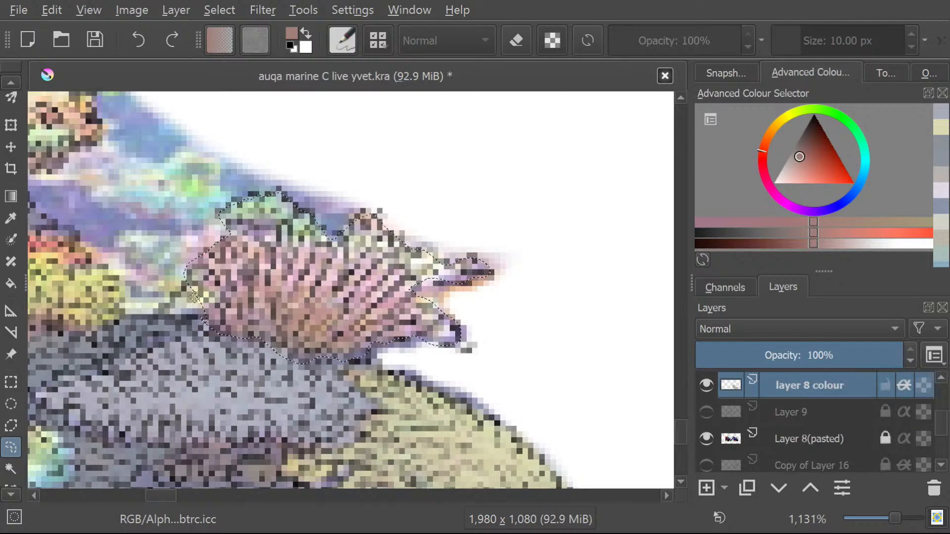
Paint the selected fan-shaped coral with the sampled dusty pink using the 10 px Pencil-2 brush.
click(8, 82)
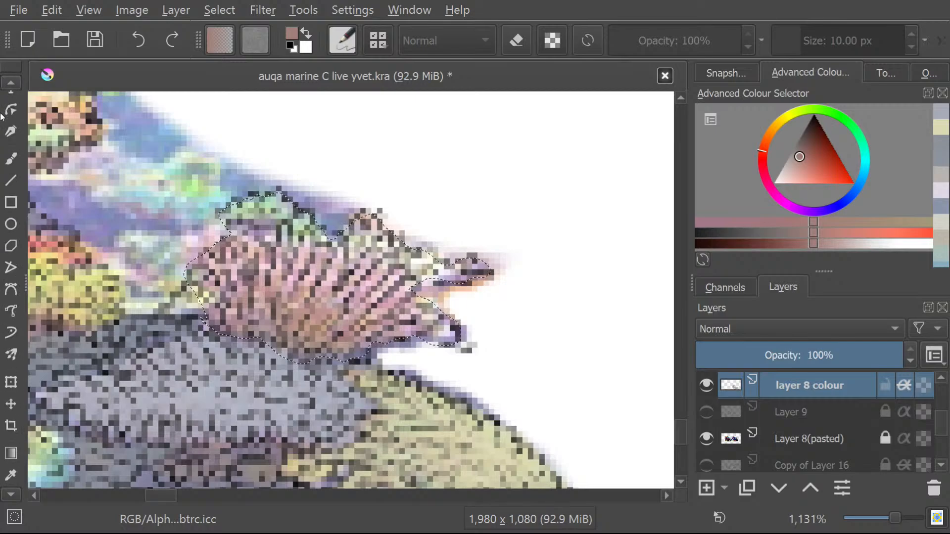
click(11, 158)
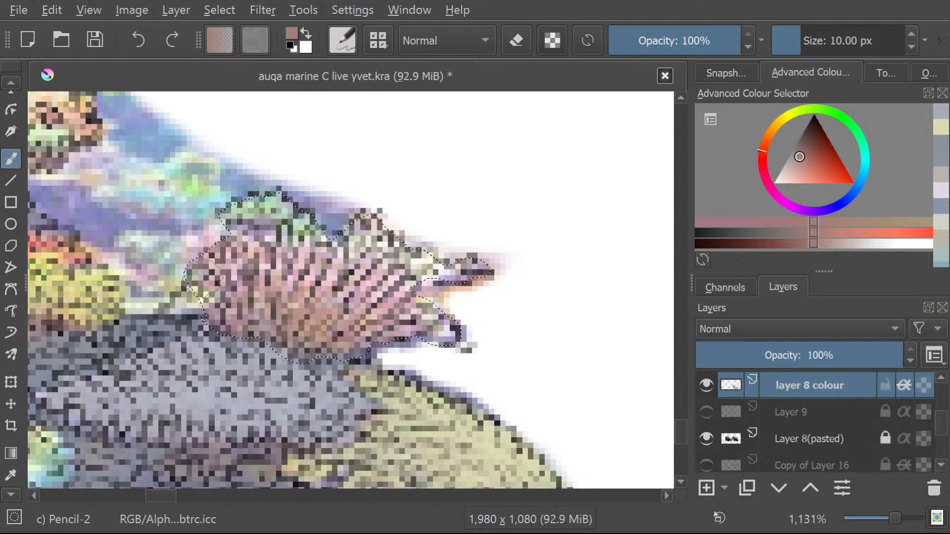
mouse_move(269, 346)
mouse_down()
mouse_move(290, 321)
mouse_move(254, 252)
mouse_move(366, 347)
mouse_move(435, 277)
mouse_up()
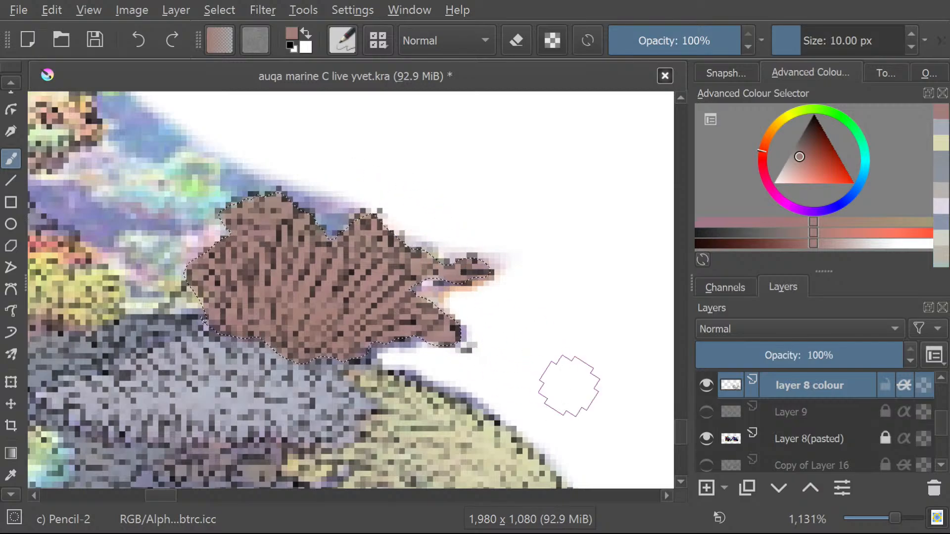
Pick a strong, saturated red and repaint the whole selected fan-shaped coral with it.
drag(800, 154, 821, 166)
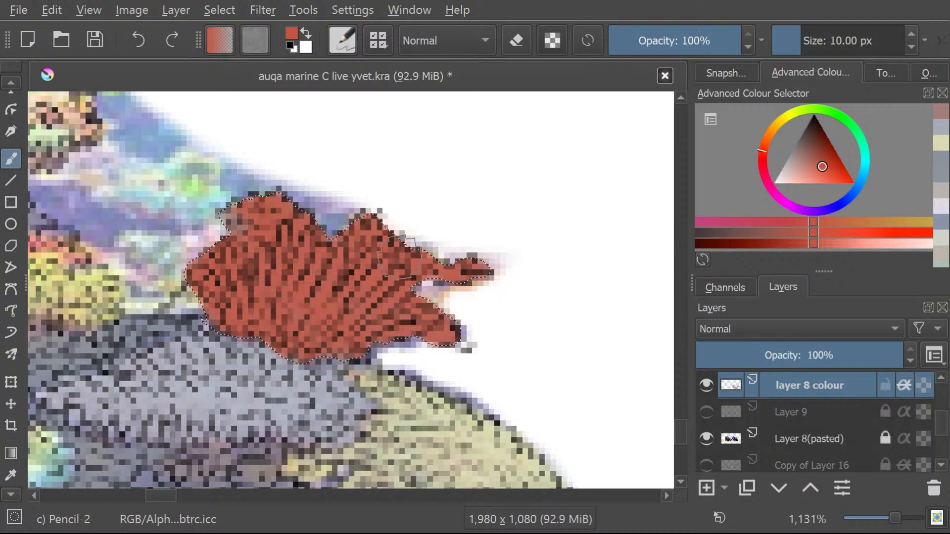
drag(216, 290, 207, 301)
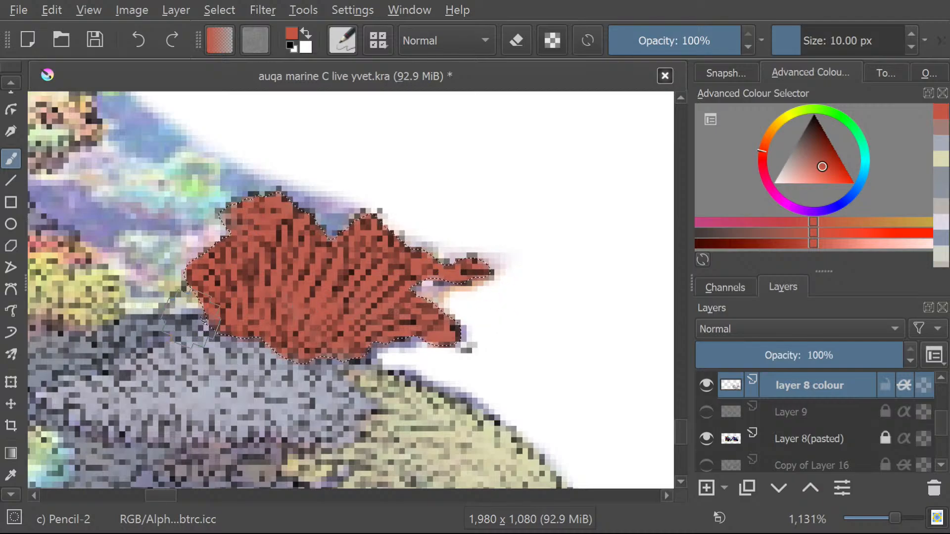
Examine how the red fan-shaped coral looks against the surrounding reef, both close up and from a distance.
scroll(190, 242, down, 6)
scroll(117, 201, up, 2)
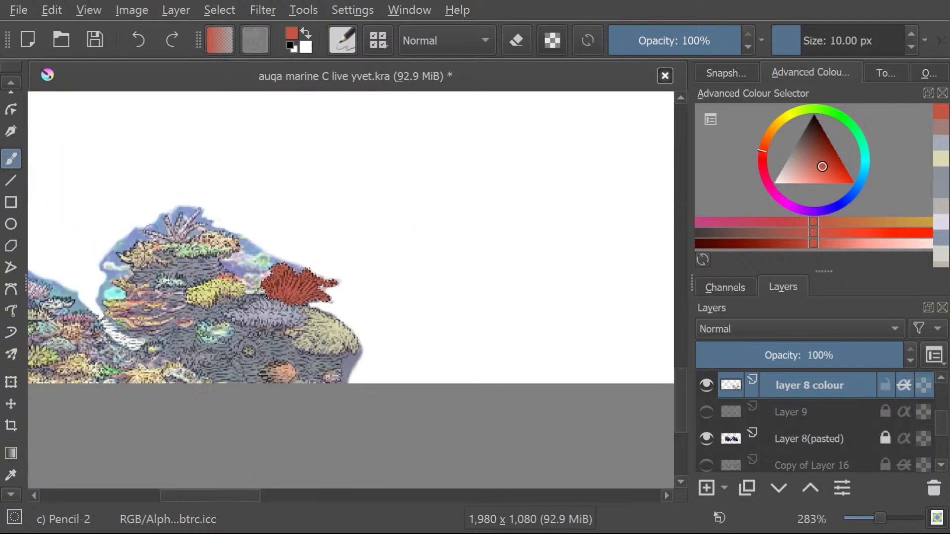
scroll(221, 254, up, 1)
scroll(161, 225, up, 1)
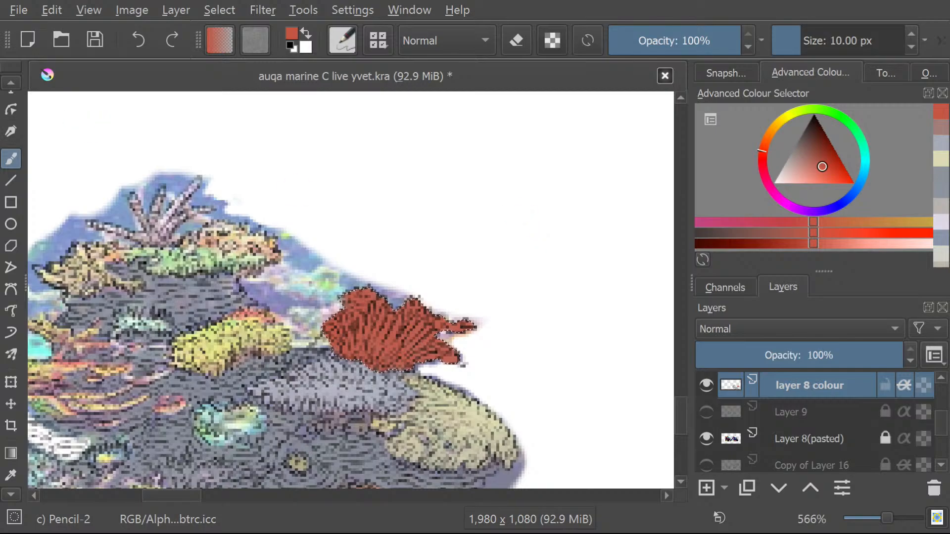
scroll(255, 229, up, 1)
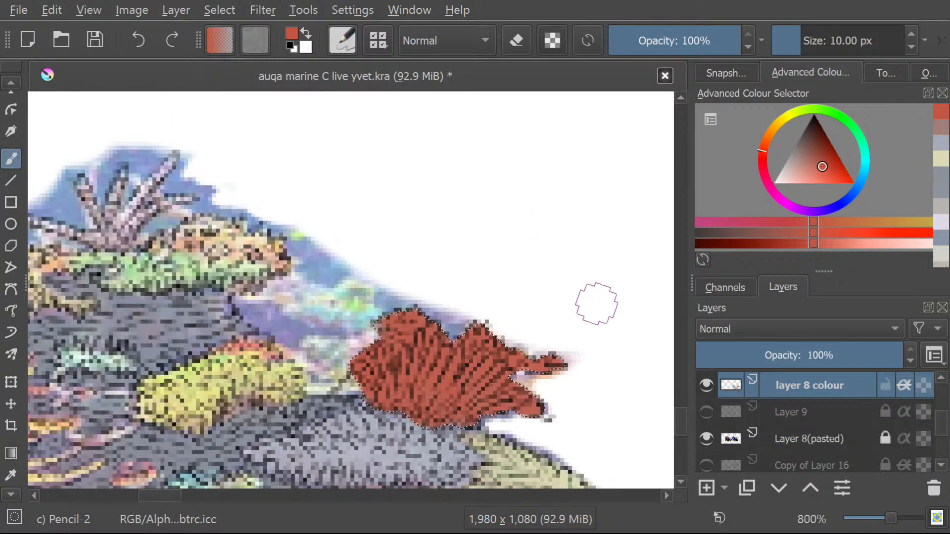
scroll(467, 423, up, 1)
scroll(487, 450, down, 3)
scroll(410, 396, down, 4)
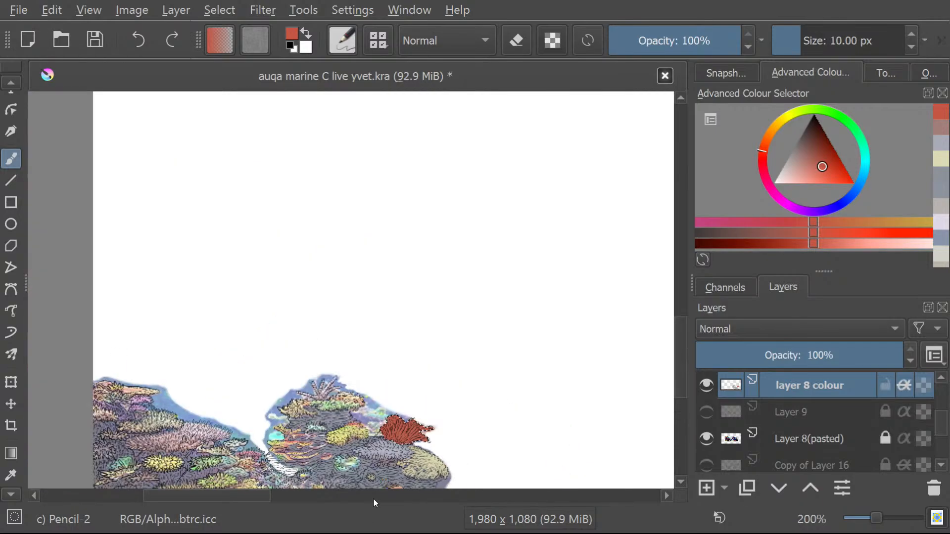
scroll(450, 455, up, 2)
scroll(321, 471, down, 3)
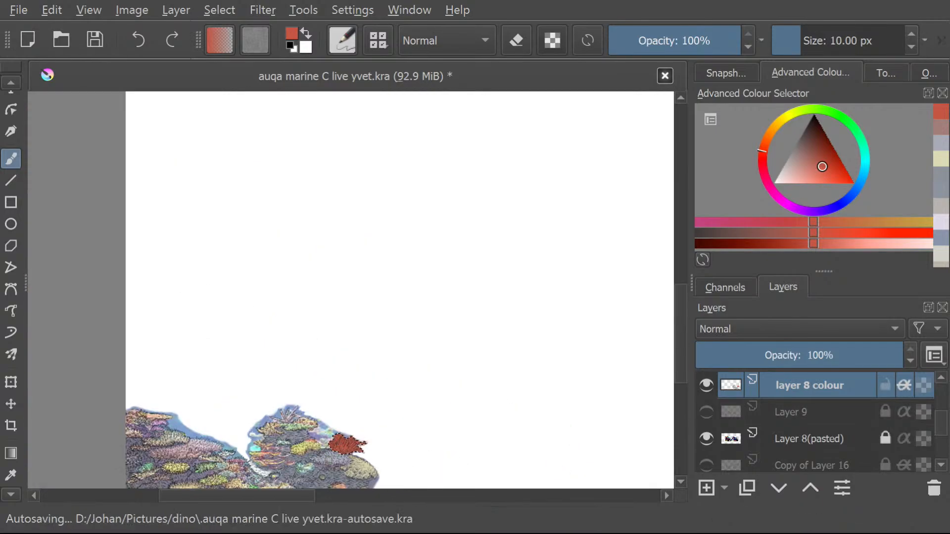
scroll(321, 471, down, 2)
scroll(321, 471, up, 1)
scroll(321, 471, up, 3)
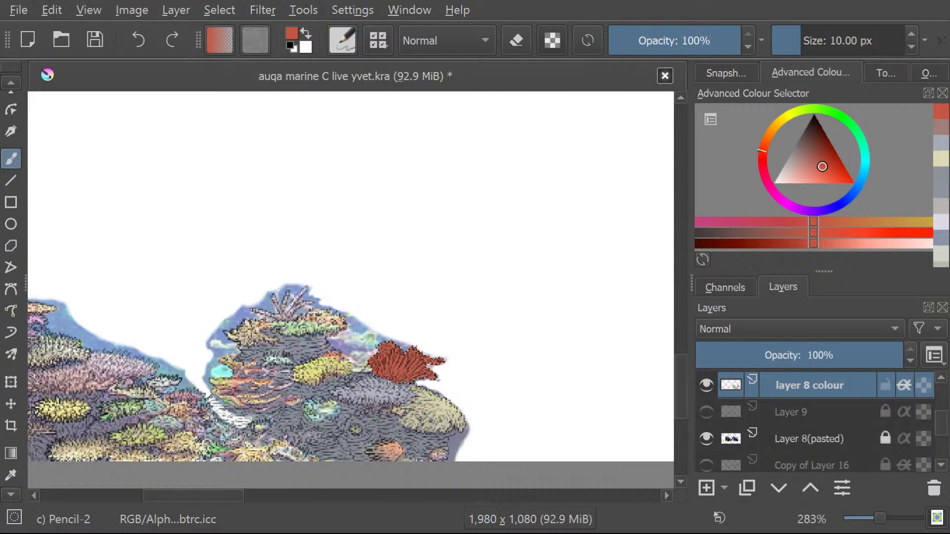
scroll(416, 283, up, 3)
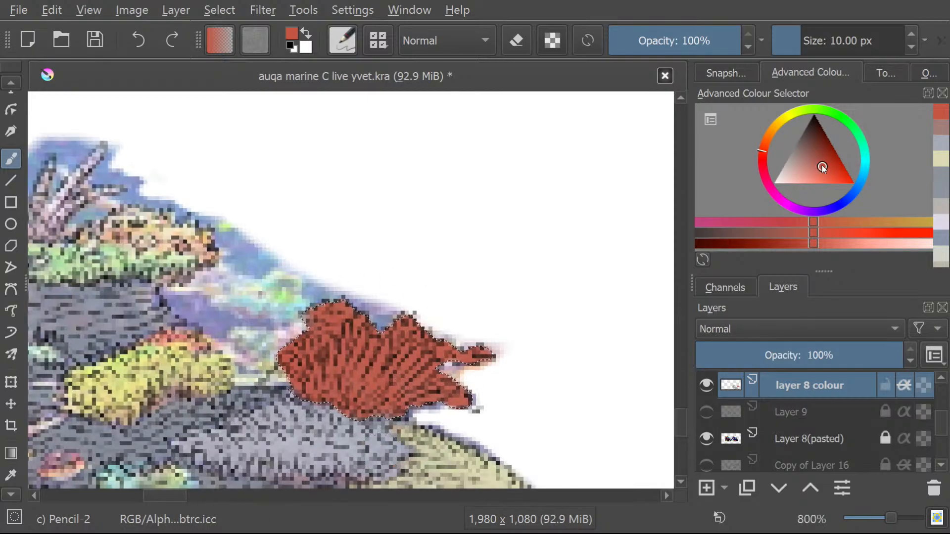
Tone down the selected fan-shaped coral by repainting it with progressively less saturated reds.
drag(818, 163, 818, 164)
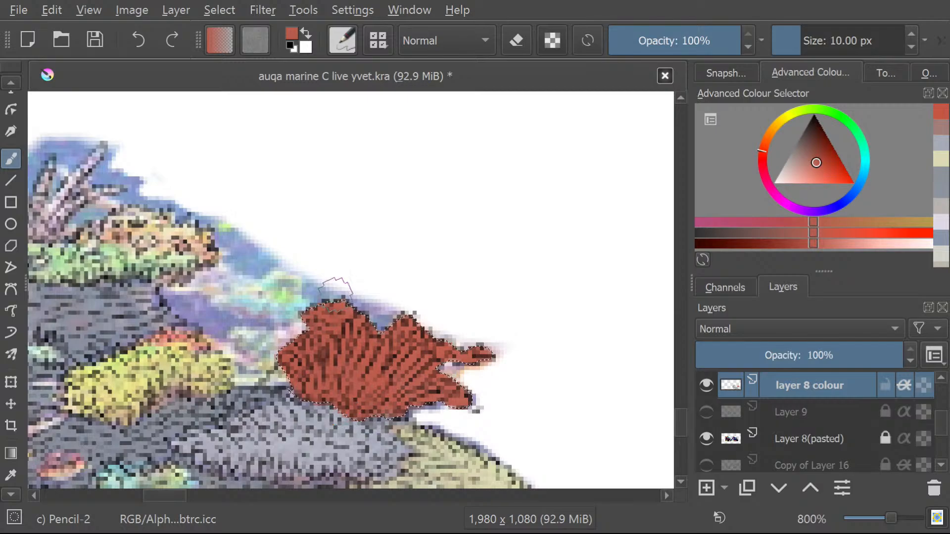
click(795, 154)
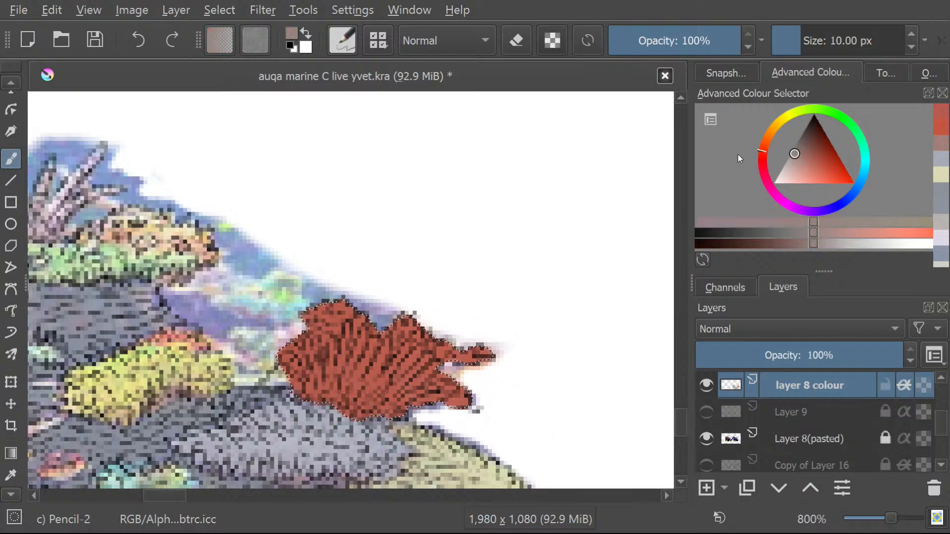
drag(798, 149, 815, 161)
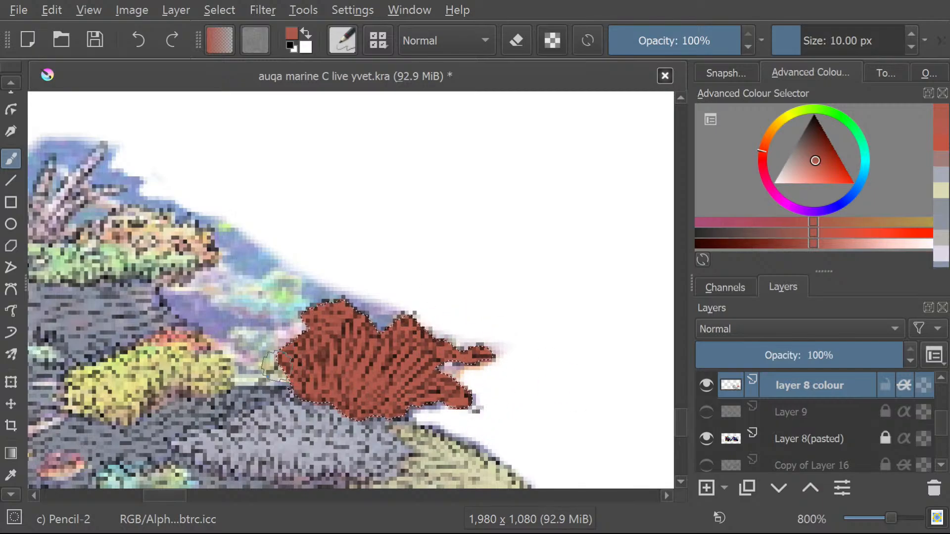
click(809, 157)
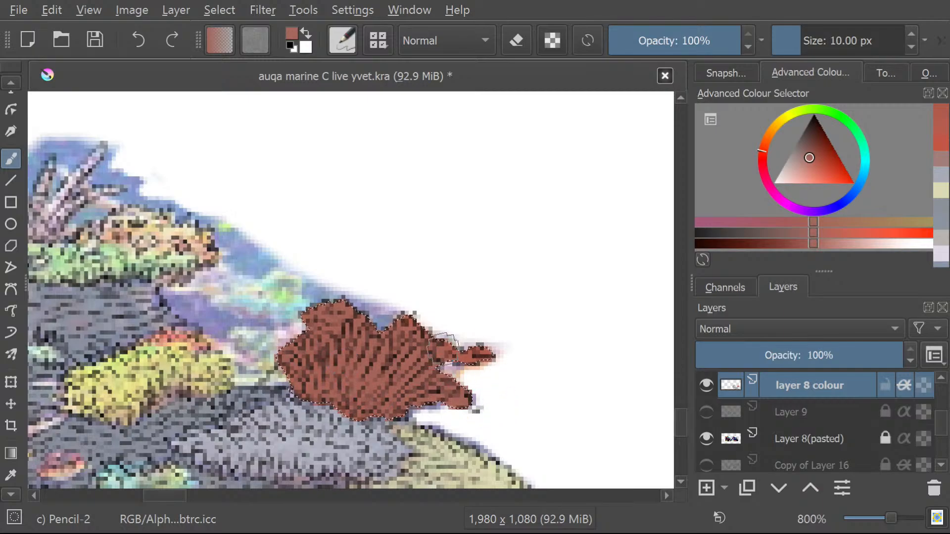
Pick a greyish brown-pink and repaint the selected fan-shaped coral with it.
click(804, 151)
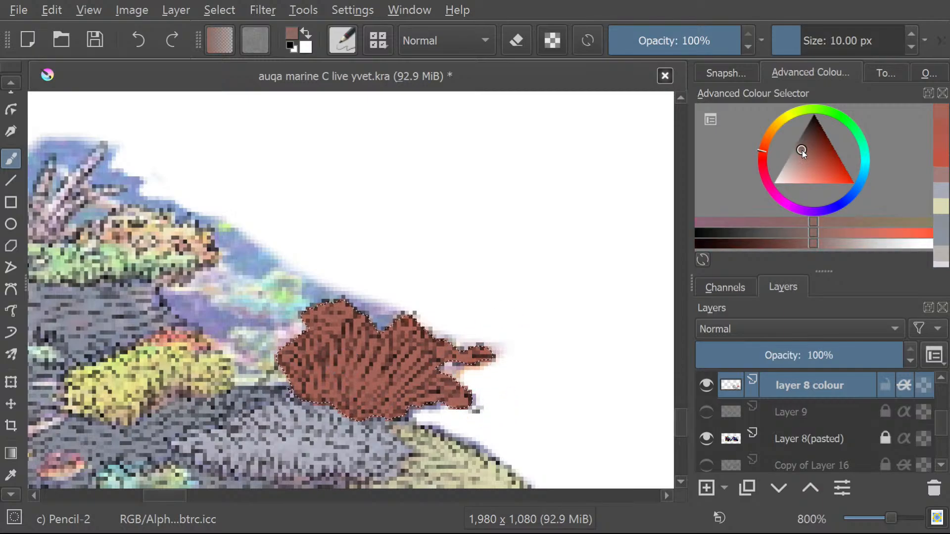
click(800, 158)
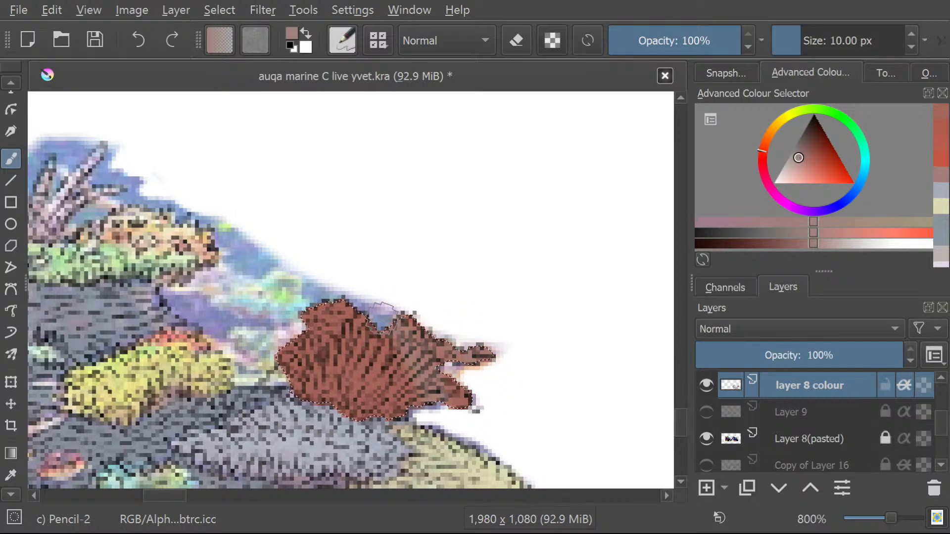
drag(282, 364, 356, 405)
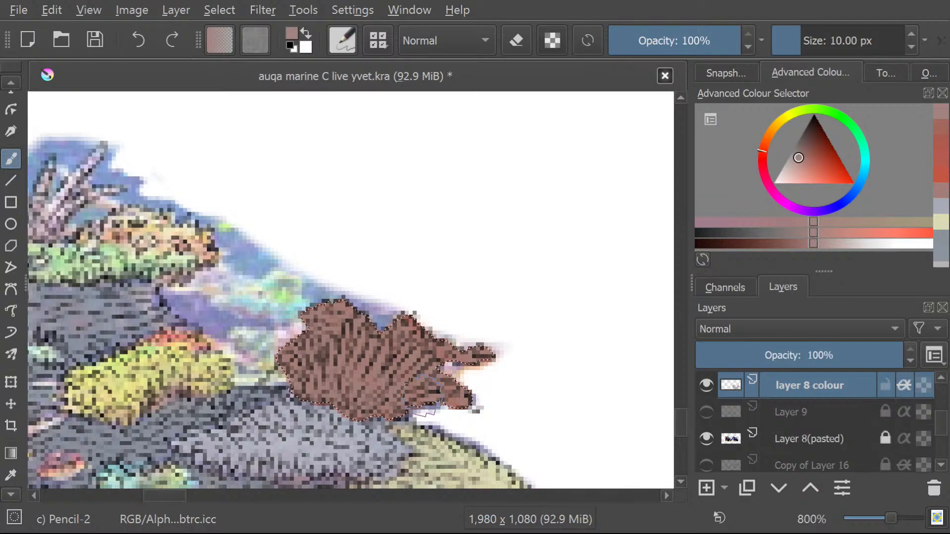
Pick a warmer, muted red and repaint the whole selected fan-shaped coral with it.
drag(795, 157, 807, 159)
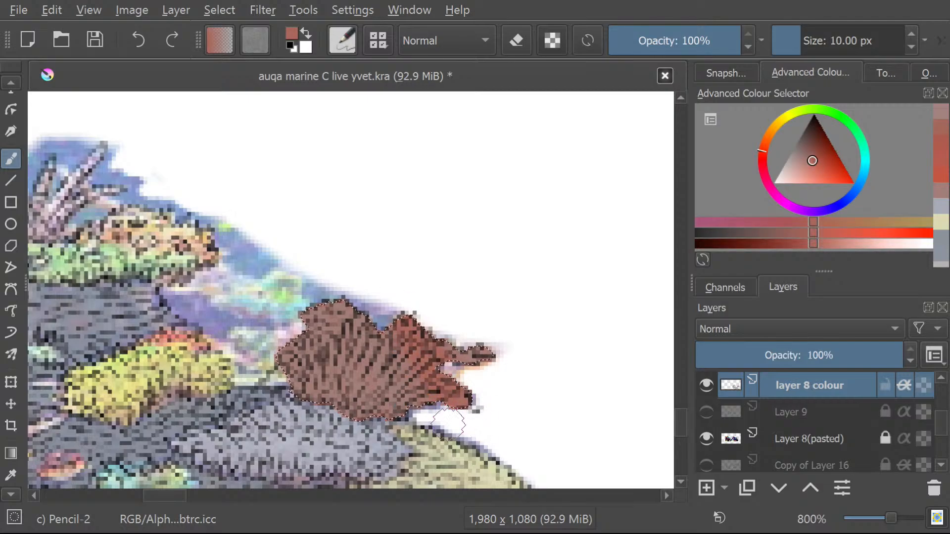
mouse_move(347, 343)
mouse_down()
mouse_move(510, 381)
mouse_move(425, 331)
mouse_up()
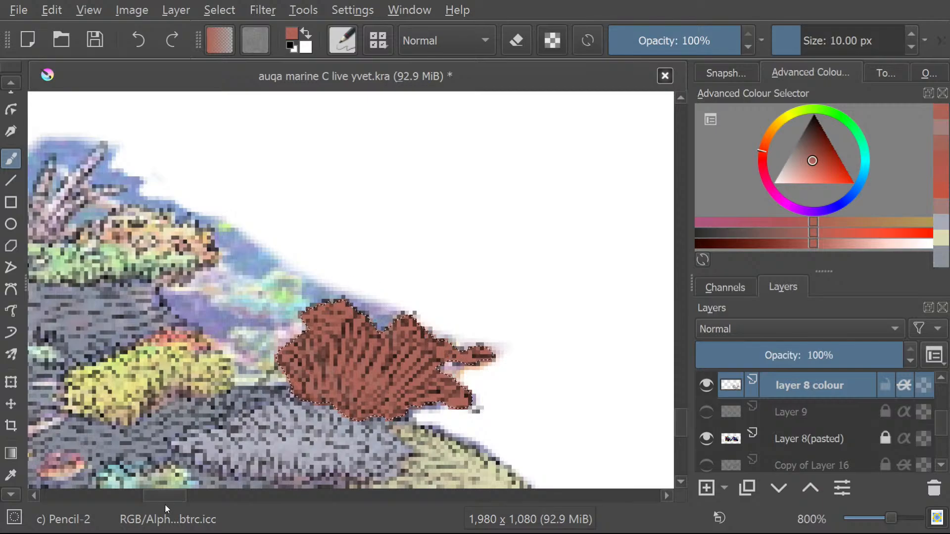
Outline the yellow coral mound, including its orange upper edge, with the freehand selection tool.
scroll(150, 498, left, 5)
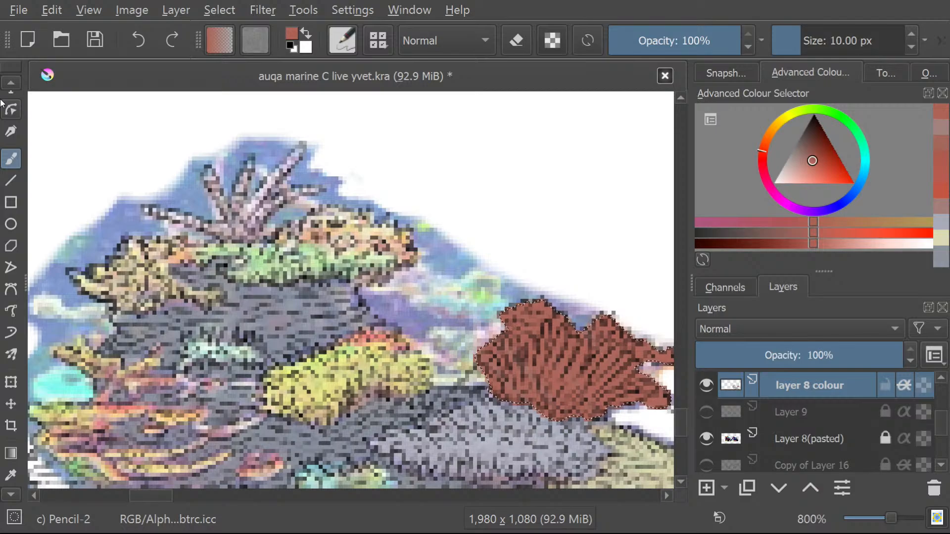
click(10, 82)
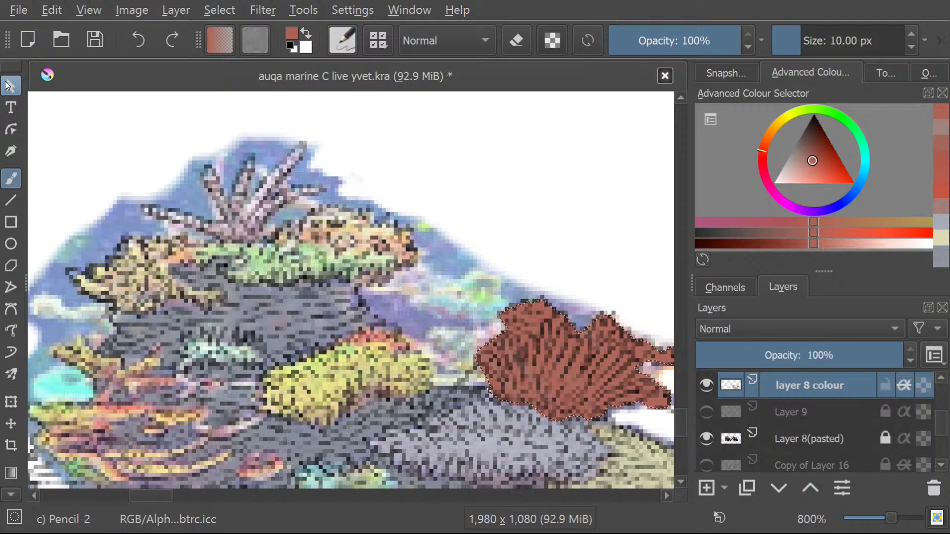
click(9, 496)
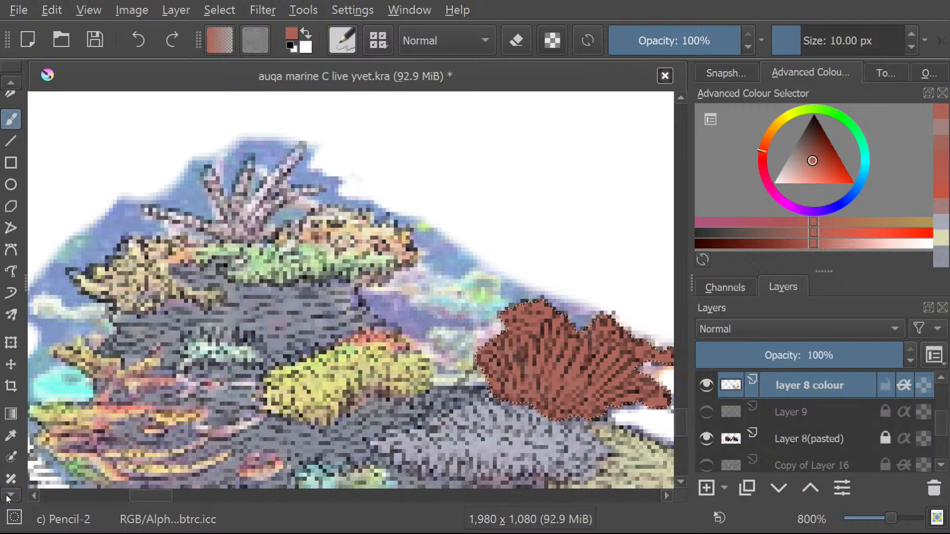
click(9, 495)
click(9, 496)
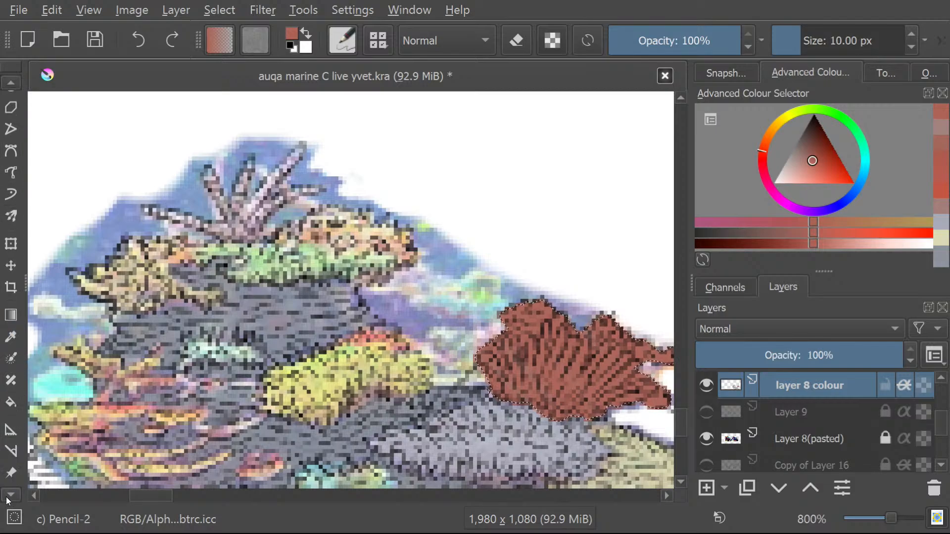
click(9, 495)
click(11, 465)
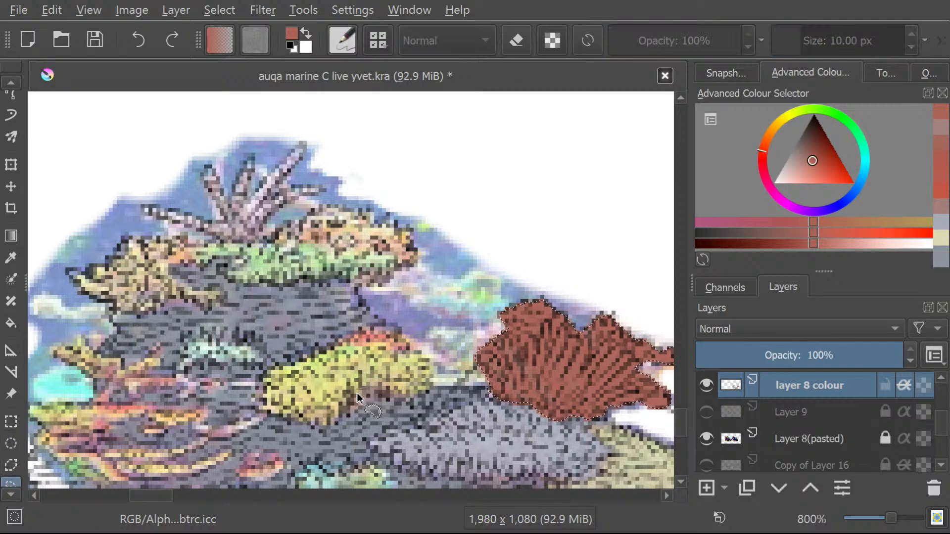
drag(280, 420, 264, 395)
drag(432, 392, 378, 398)
Sample the yellow from the selected coral mound and paint the whole selection evenly with it.
click(4, 81)
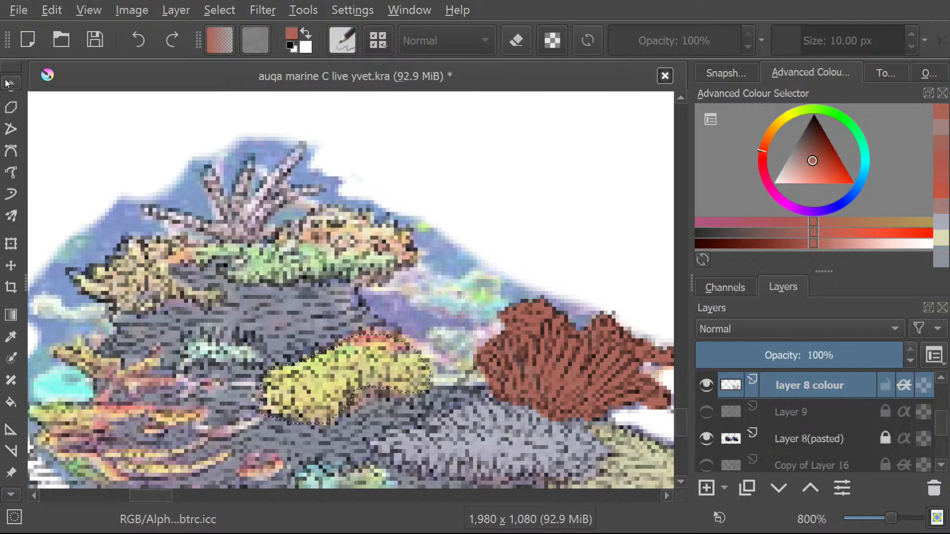
click(2, 158)
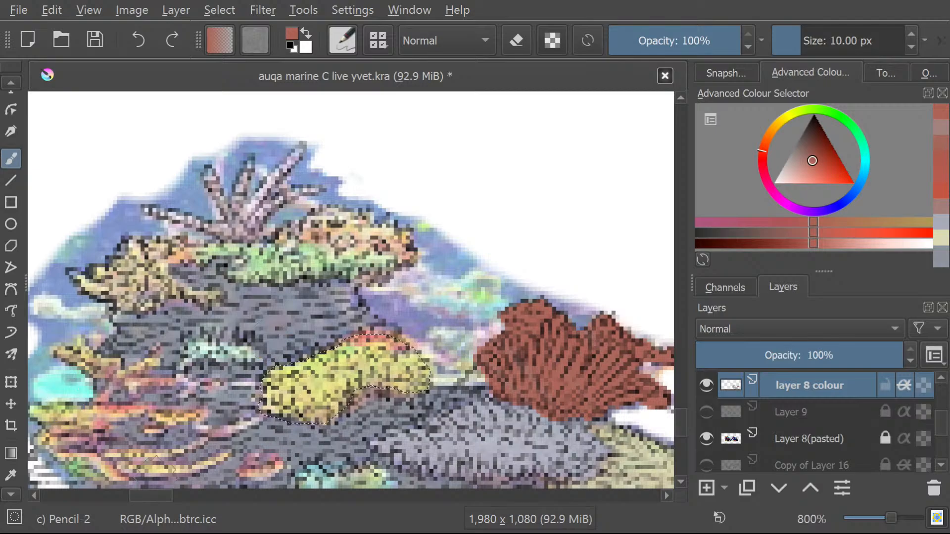
click(11, 475)
click(325, 391)
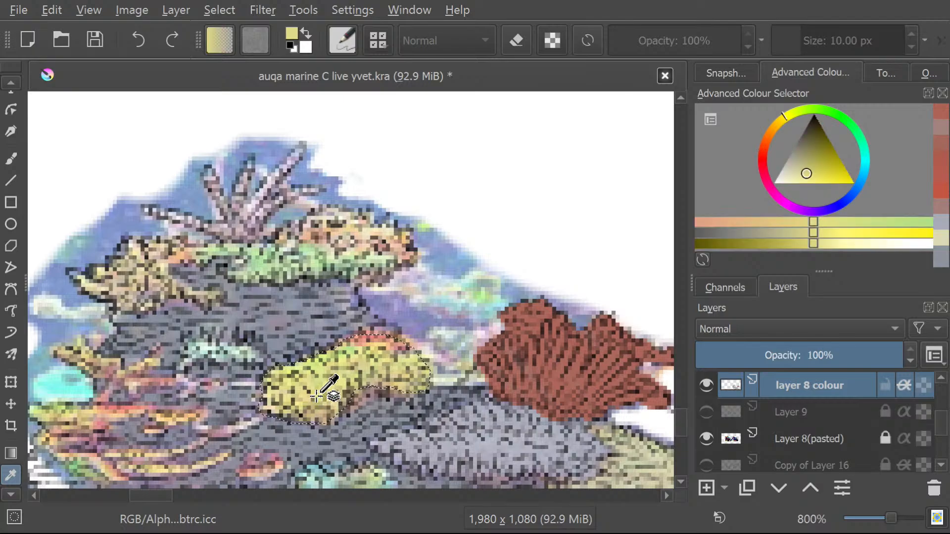
click(11, 158)
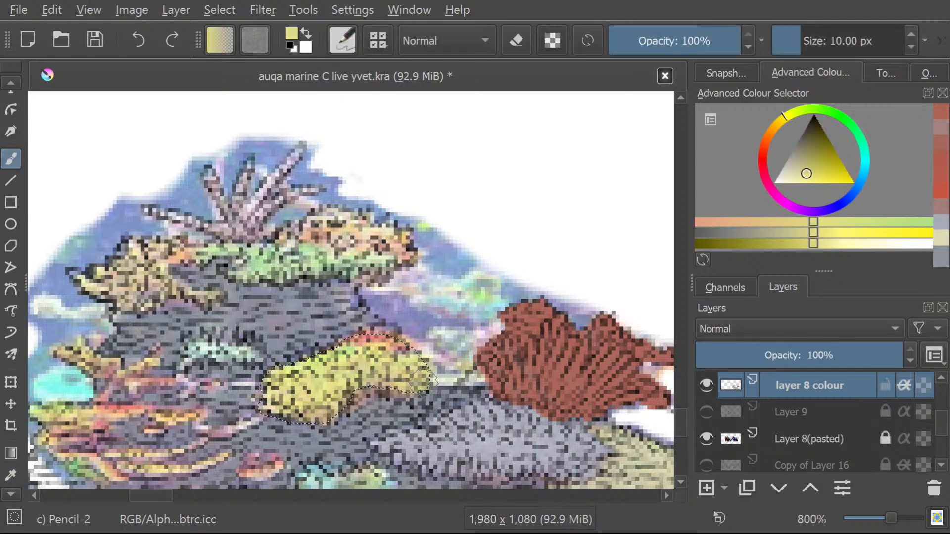
mouse_move(396, 338)
mouse_down()
mouse_move(416, 381)
mouse_move(346, 356)
mouse_move(327, 406)
mouse_move(285, 360)
mouse_up()
drag(299, 413, 281, 403)
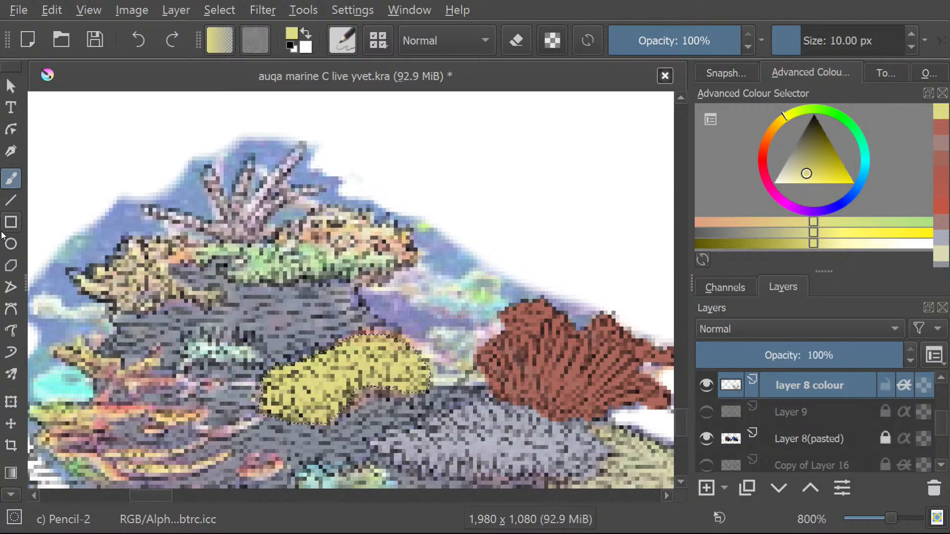
Outline the green and orange coral mound near the top of the reef with the freehand selection tool.
click(5, 496)
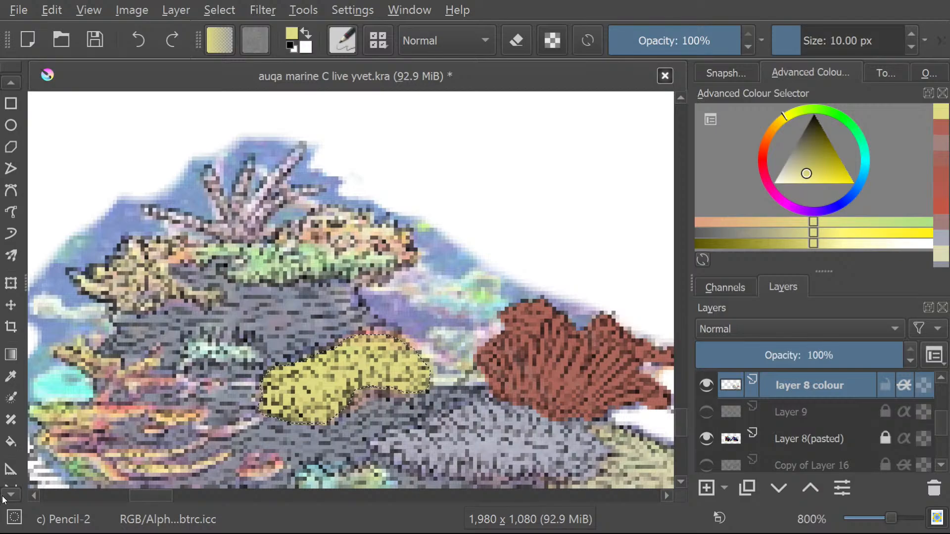
click(12, 447)
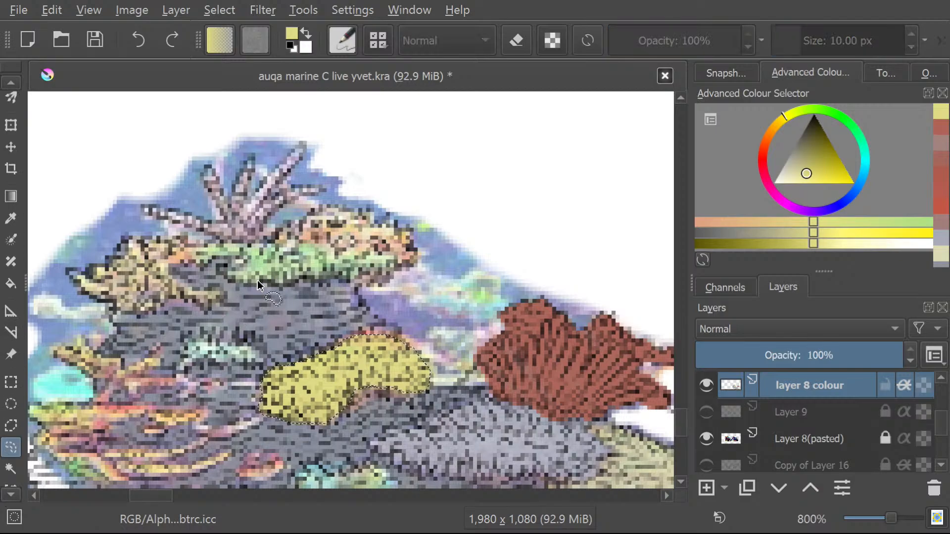
mouse_move(224, 274)
mouse_down()
mouse_move(341, 277)
mouse_move(352, 286)
mouse_move(388, 281)
mouse_move(415, 260)
mouse_move(393, 224)
mouse_move(337, 209)
mouse_move(308, 216)
mouse_up()
mouse_move(240, 264)
mouse_down()
mouse_move(250, 283)
mouse_move(227, 278)
mouse_up()
Try painting the selected green and orange mound with a sampled greyish tan, and undo the stroke.
click(2, 80)
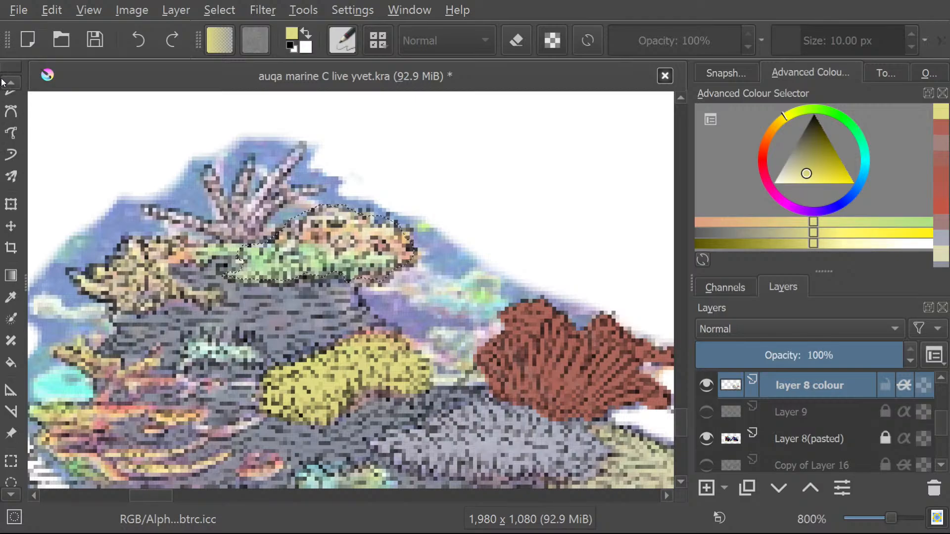
click(2, 81)
key(b)
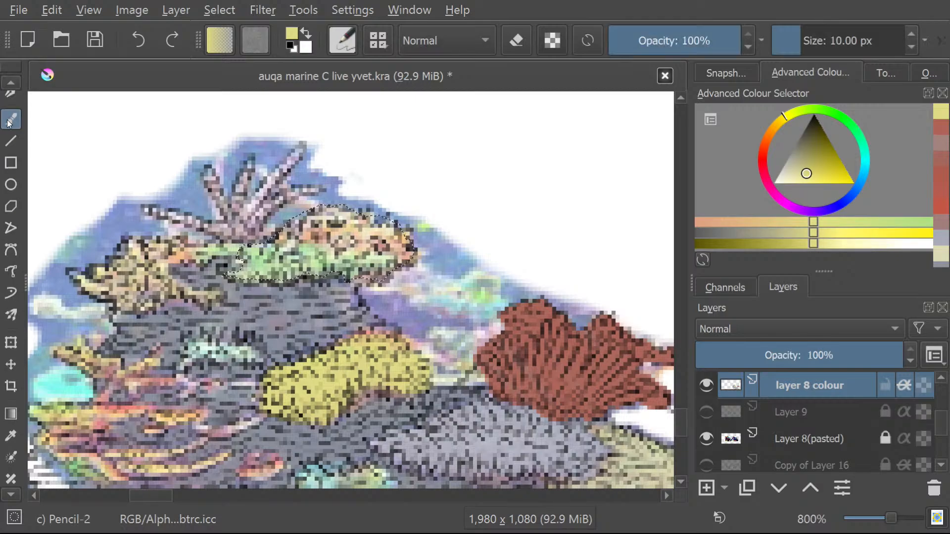
click(11, 435)
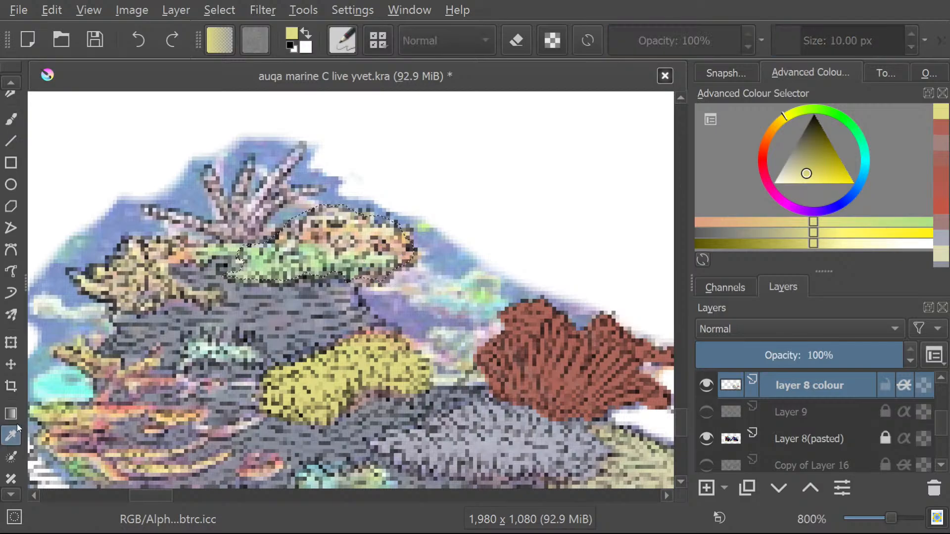
click(46, 418)
key(b)
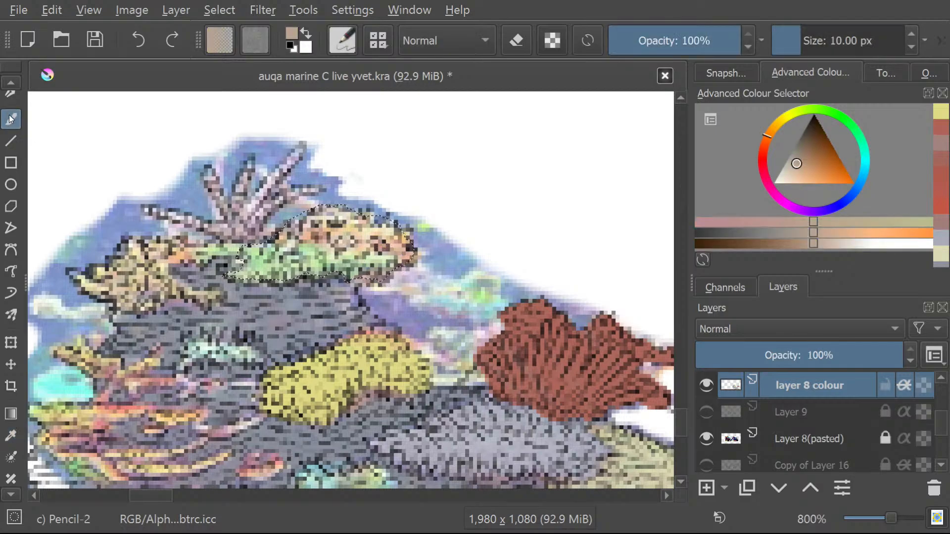
mouse_move(403, 269)
mouse_down()
mouse_move(300, 228)
mouse_move(290, 236)
mouse_move(300, 265)
mouse_move(292, 280)
mouse_move(264, 255)
mouse_move(251, 250)
mouse_move(245, 270)
mouse_up()
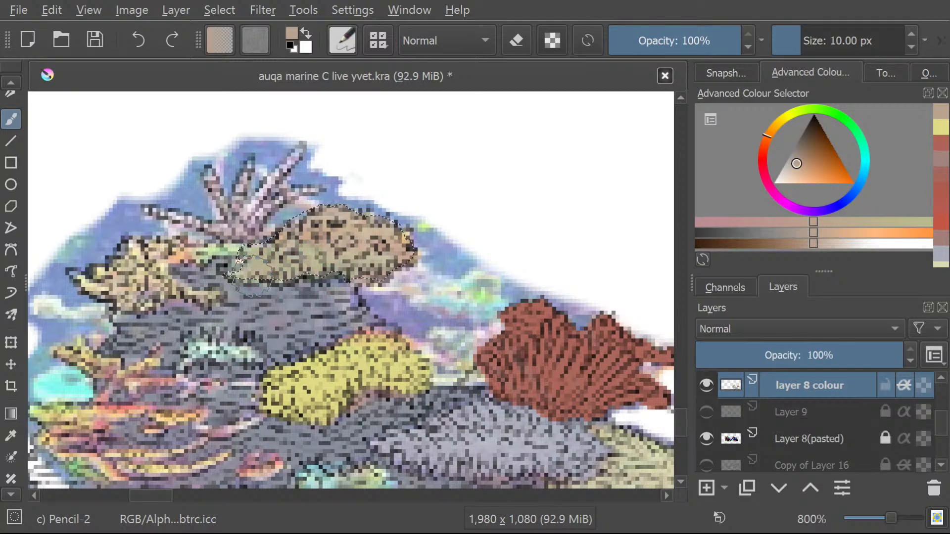
key(ctrl+z)
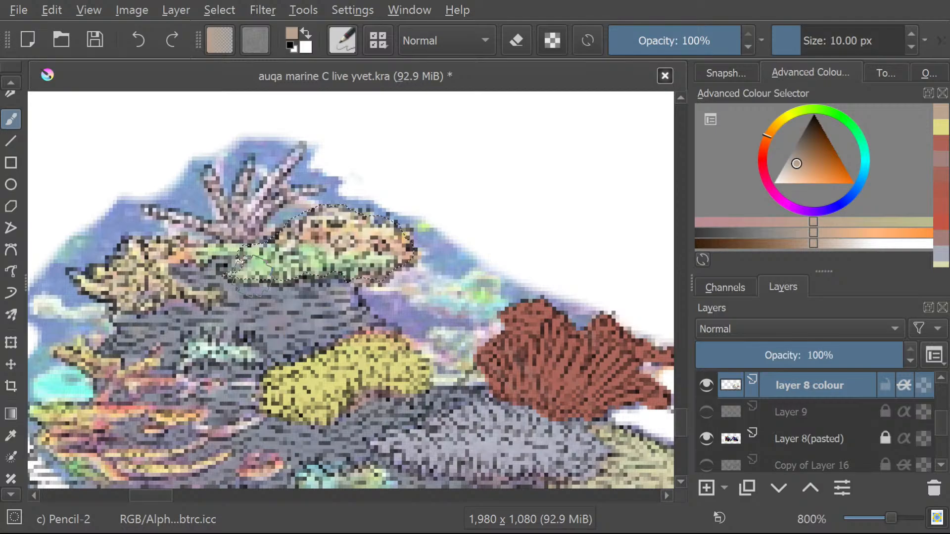
Sample the pale green from the selected coral mound and paint the whole mound with it.
click(11, 435)
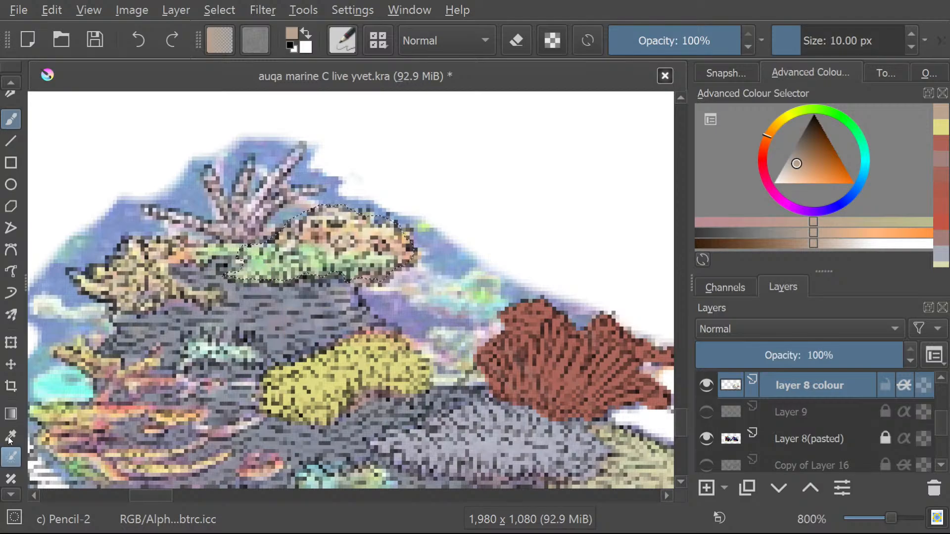
click(318, 273)
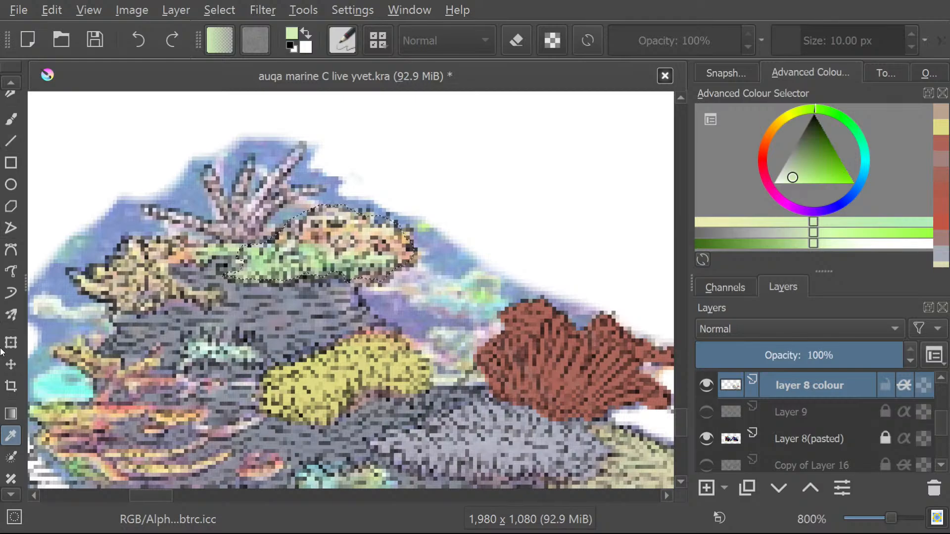
click(11, 118)
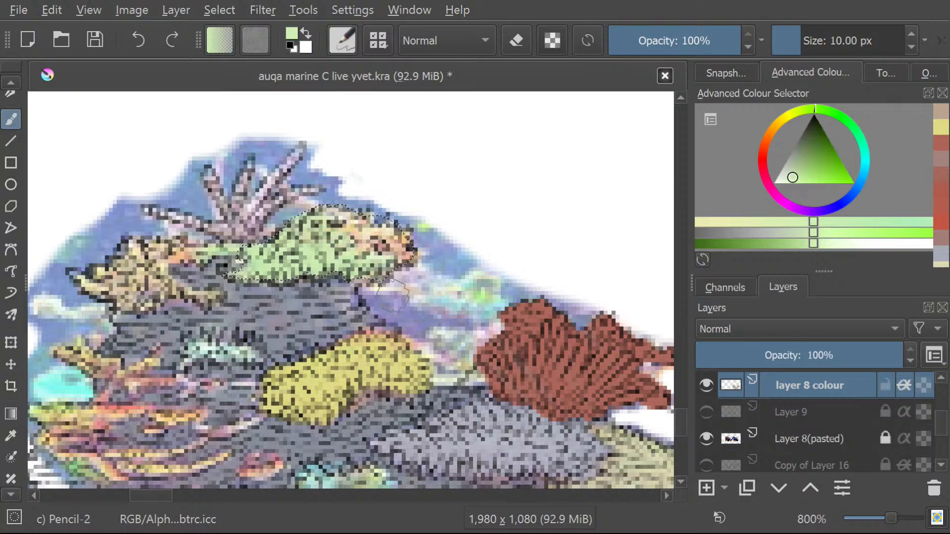
drag(390, 228, 405, 252)
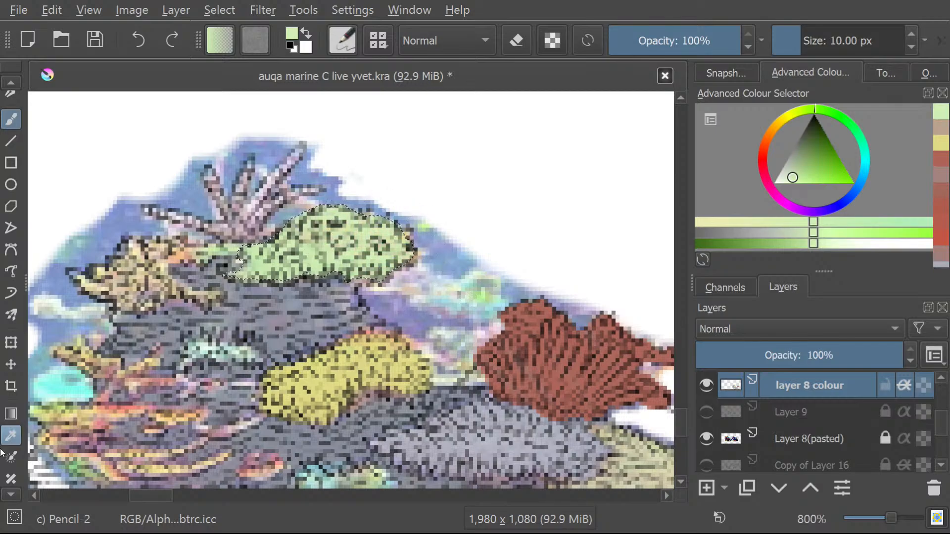
Try to select the tan spiky coral beside the green mound with the contiguous selection tool.
scroll(5, 498, down, 5)
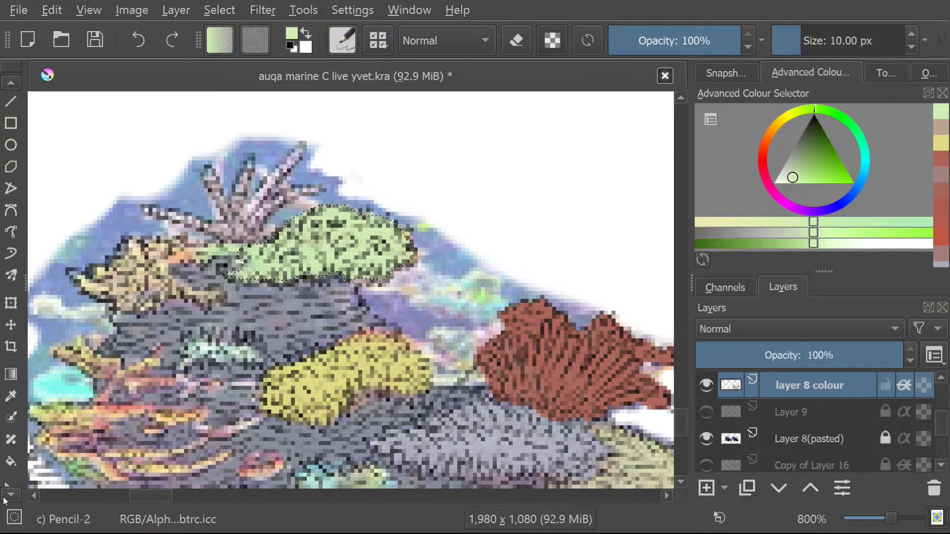
scroll(5, 495, down, 1)
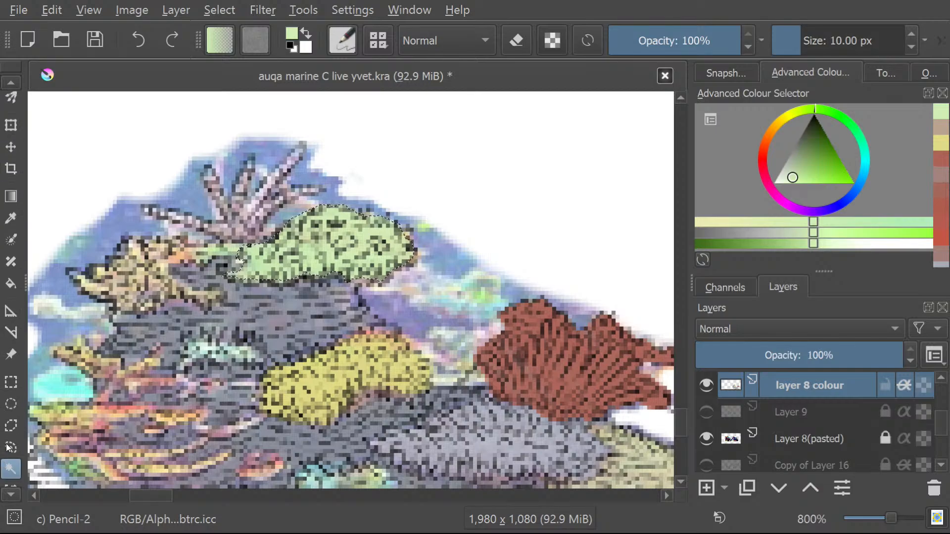
click(11, 468)
click(144, 264)
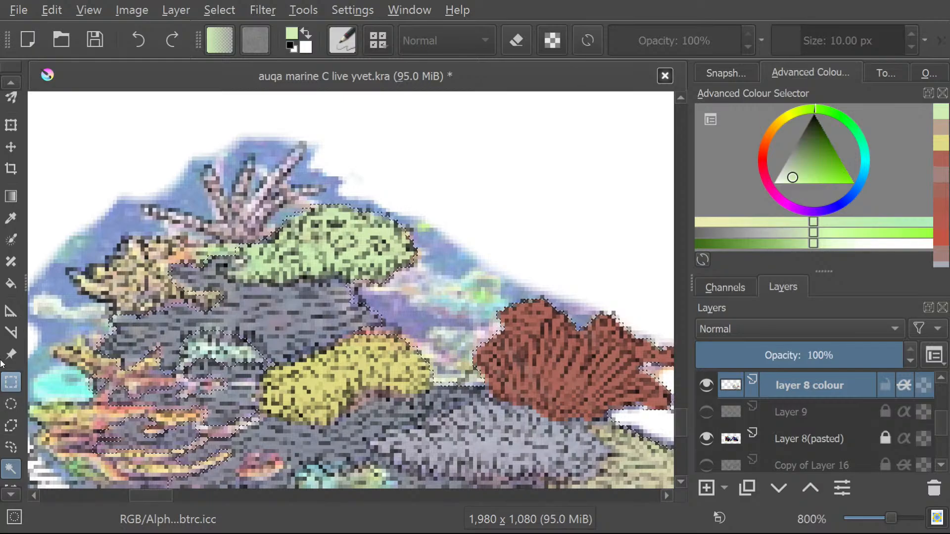
Clear the selection, outline the tan spiky coral left of the green mound with a freehand selection, and paint it pale green.
click(11, 447)
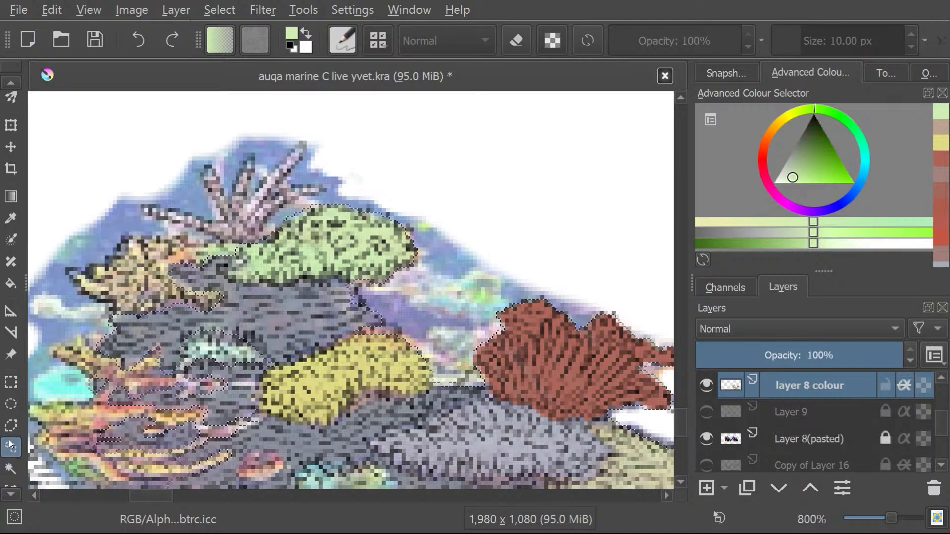
click(214, 10)
click(229, 53)
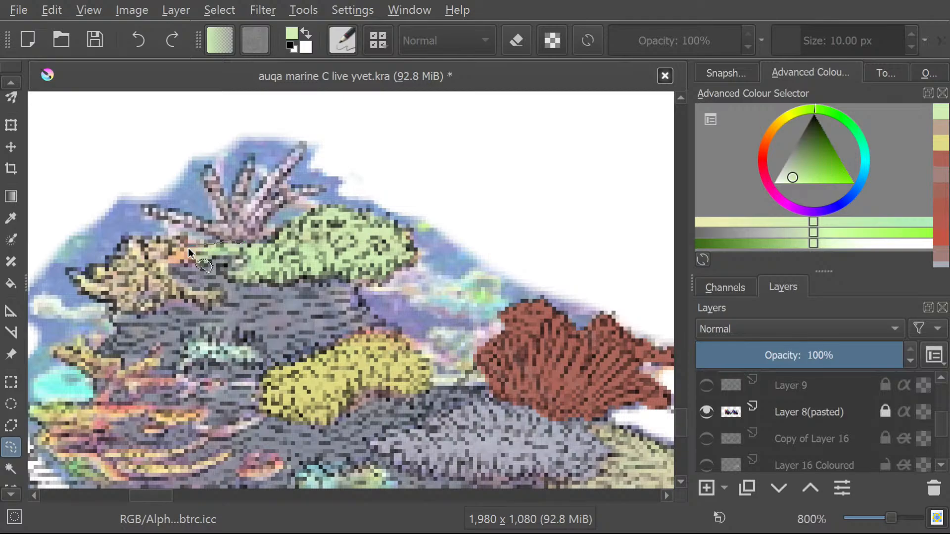
mouse_move(142, 246)
mouse_down()
mouse_move(71, 279)
mouse_move(131, 322)
mouse_up()
mouse_move(205, 311)
mouse_down()
mouse_move(213, 297)
mouse_move(171, 283)
mouse_move(183, 265)
mouse_move(248, 272)
mouse_move(241, 245)
mouse_up()
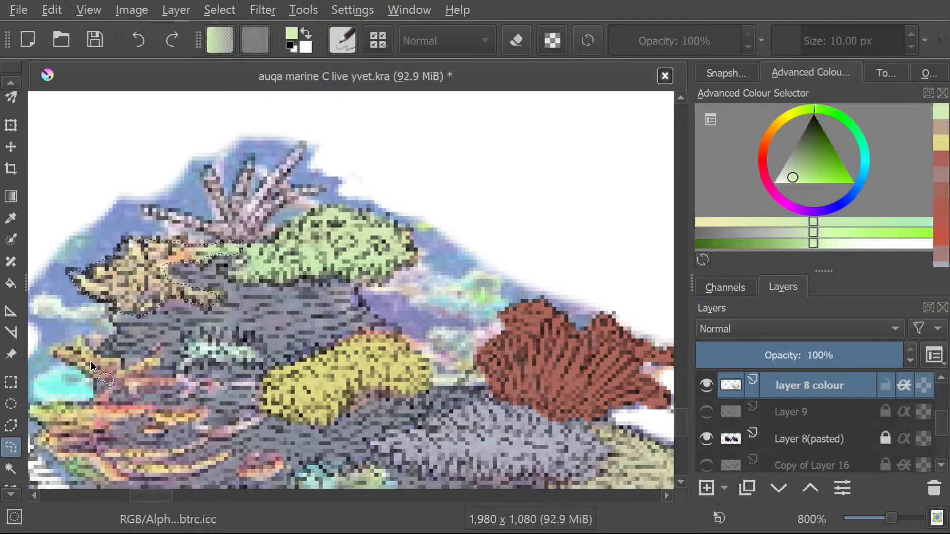
click(2, 81)
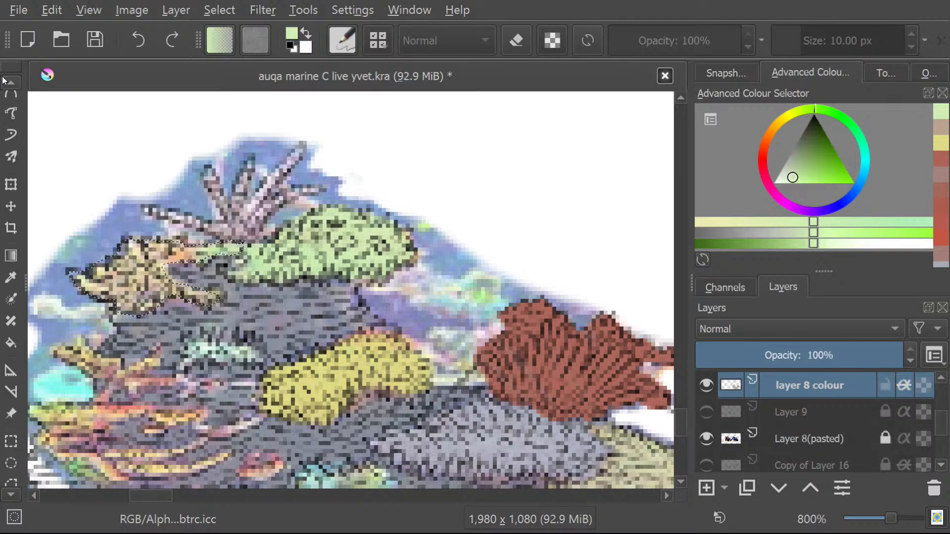
click(2, 135)
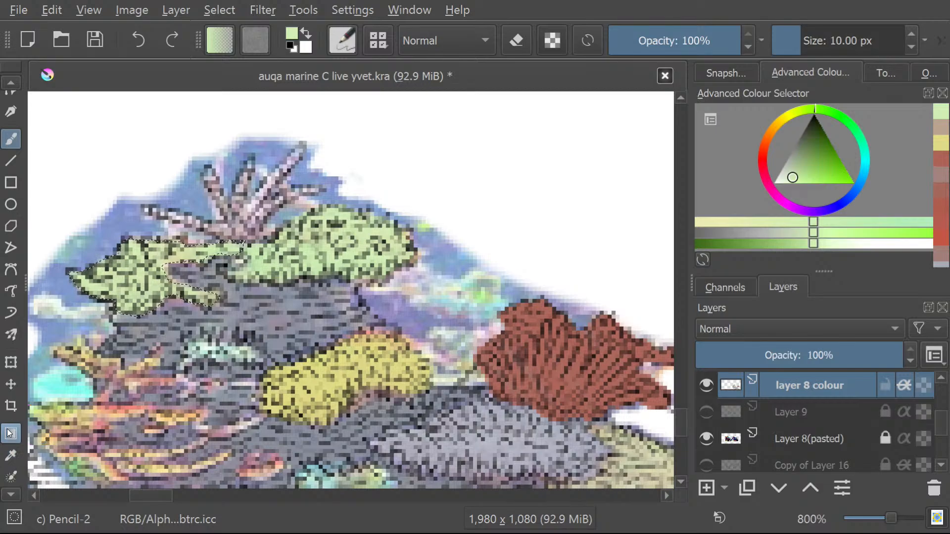
Outline the pink branching coral at the top of the reef, including all its fingers, with the freehand selection tool.
click(4, 494)
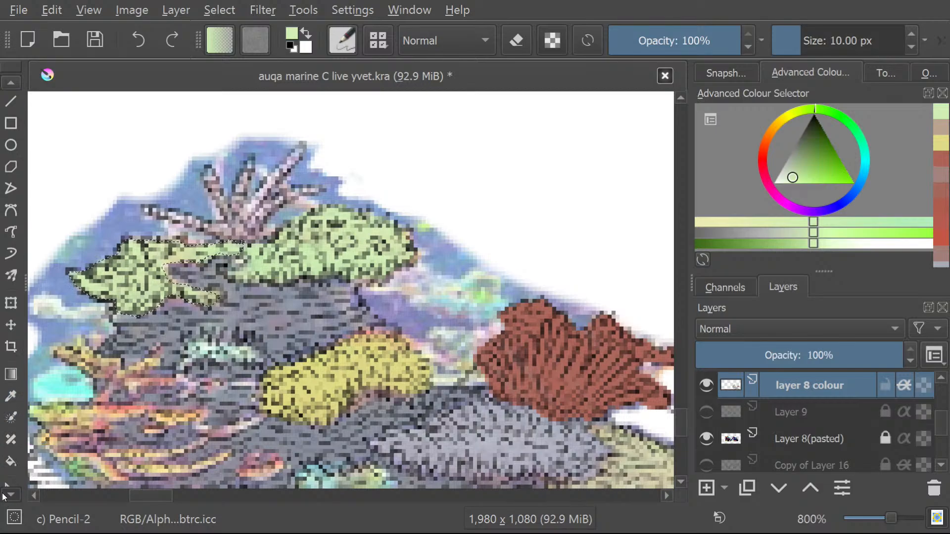
scroll(4, 490, down, 3)
click(11, 446)
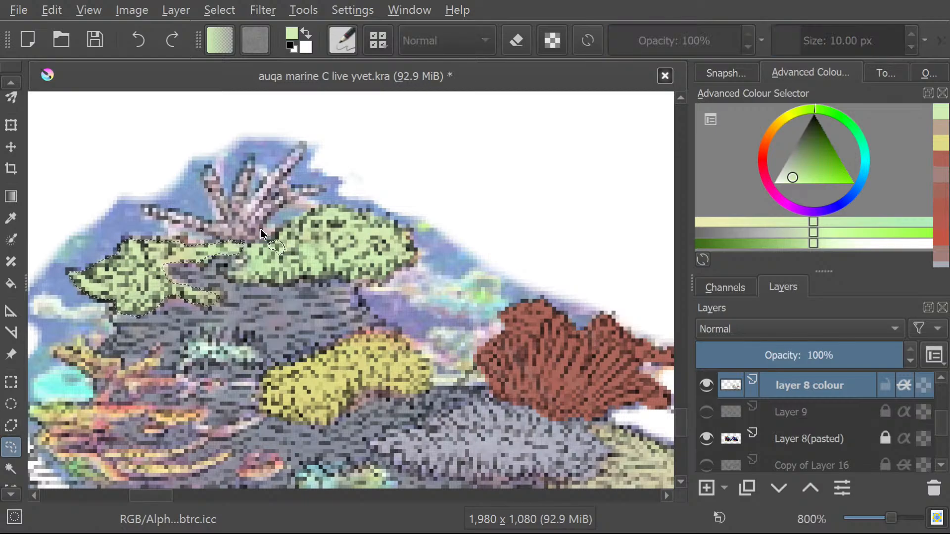
mouse_move(269, 238)
mouse_down()
mouse_move(325, 196)
mouse_move(287, 187)
mouse_move(268, 203)
mouse_move(311, 143)
mouse_move(249, 205)
mouse_move(241, 210)
mouse_move(255, 166)
mouse_move(247, 163)
mouse_move(231, 210)
mouse_up()
mouse_move(187, 219)
mouse_down()
mouse_move(224, 222)
mouse_move(203, 178)
mouse_move(211, 171)
mouse_move(230, 204)
mouse_move(253, 161)
mouse_move(250, 210)
mouse_move(311, 142)
mouse_move(300, 174)
mouse_move(273, 199)
mouse_move(296, 187)
mouse_move(325, 193)
mouse_move(279, 210)
mouse_move(262, 243)
mouse_move(218, 243)
mouse_up()
click(275, 157)
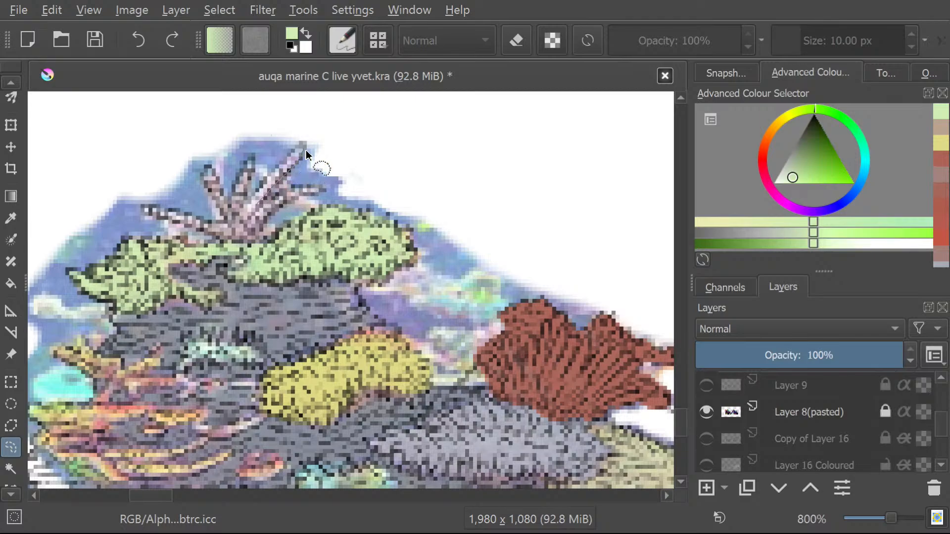
drag(303, 147, 290, 164)
mouse_move(252, 195)
mouse_down()
mouse_move(250, 163)
mouse_move(232, 209)
mouse_move(203, 174)
mouse_move(234, 230)
mouse_move(197, 222)
mouse_up()
mouse_move(316, 200)
mouse_down()
mouse_move(324, 191)
mouse_move(300, 187)
mouse_move(276, 197)
mouse_move(259, 220)
mouse_up()
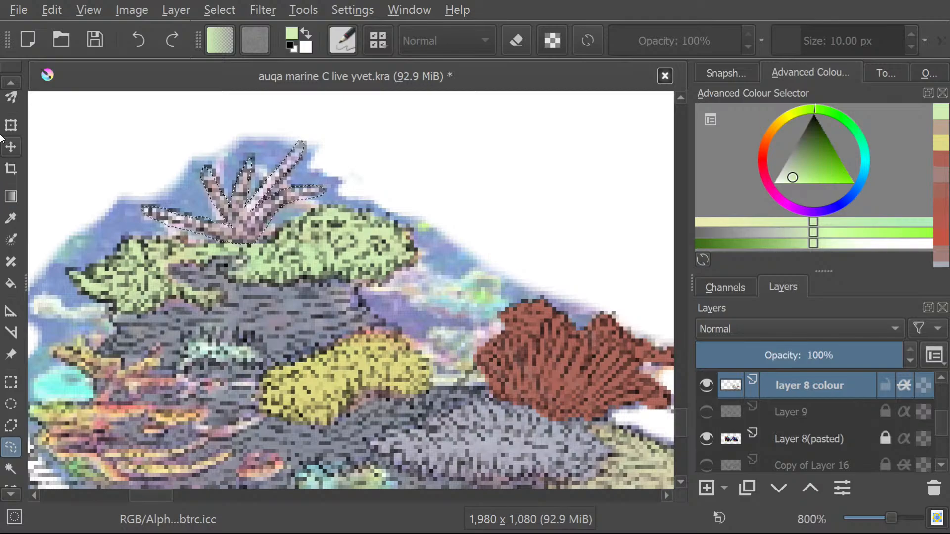
Sample the greyish mauve from the selected branching coral at the reef's top and paint the whole coral with it.
click(11, 83)
click(10, 82)
click(11, 83)
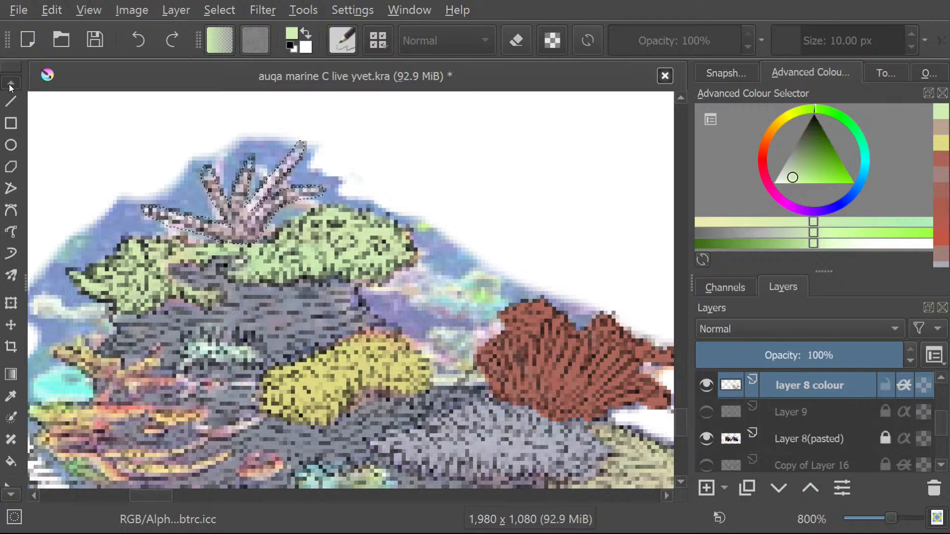
click(11, 436)
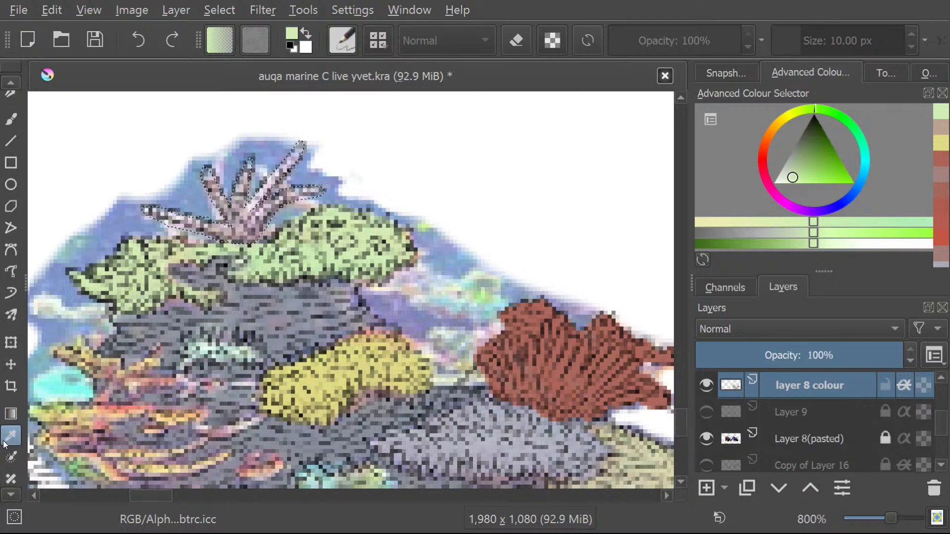
click(239, 232)
click(234, 226)
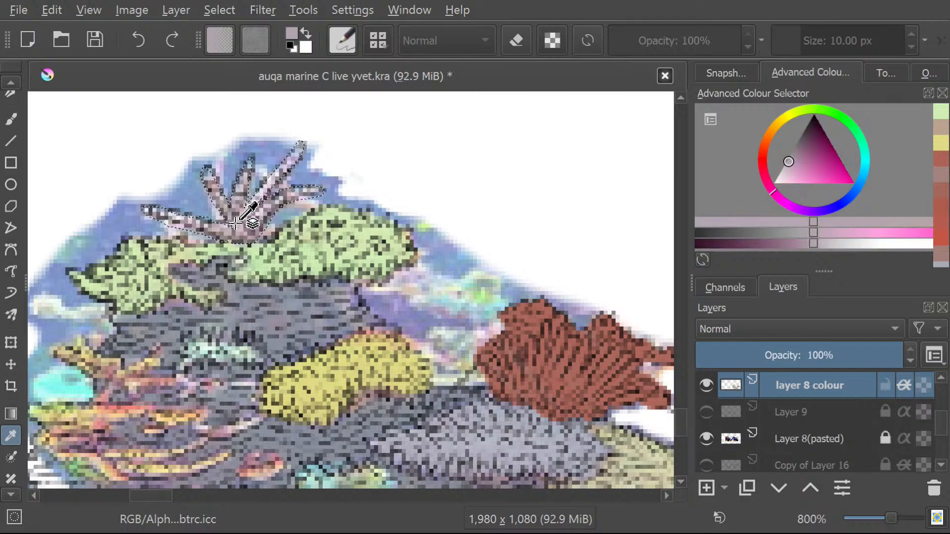
key(b)
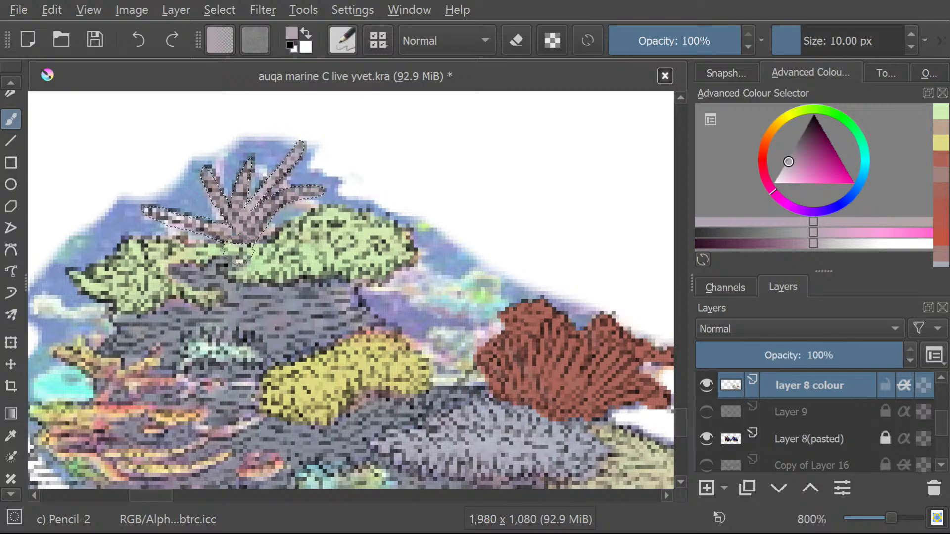
drag(197, 231, 200, 226)
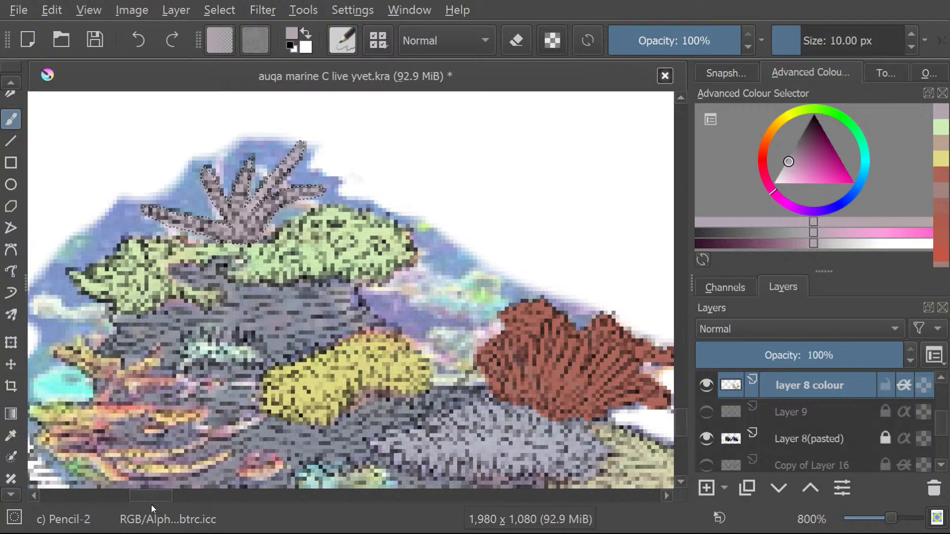
Hide "layer 8 colour", sample the dusty pink from the fan-shaped coral underneath, and show the layer again.
drag(151, 494, 146, 494)
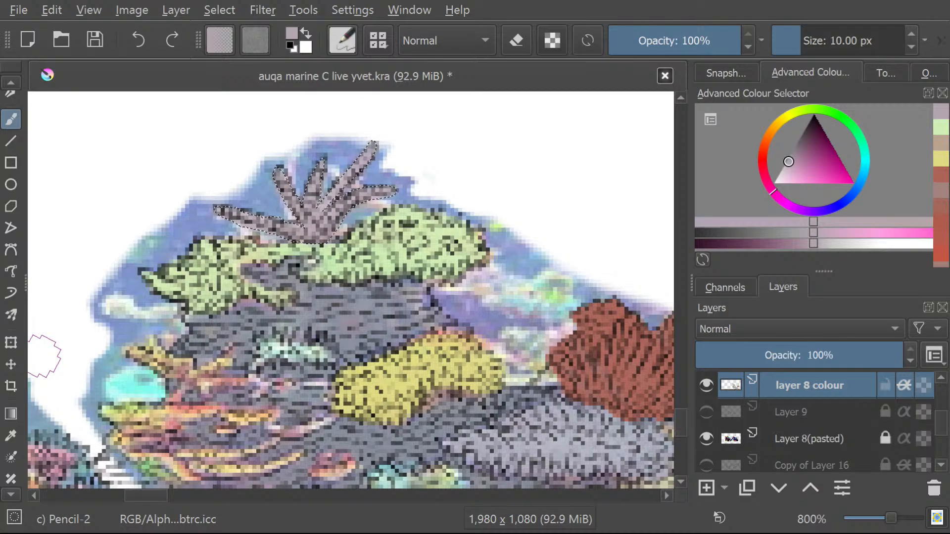
scroll(299, 347, down, 2)
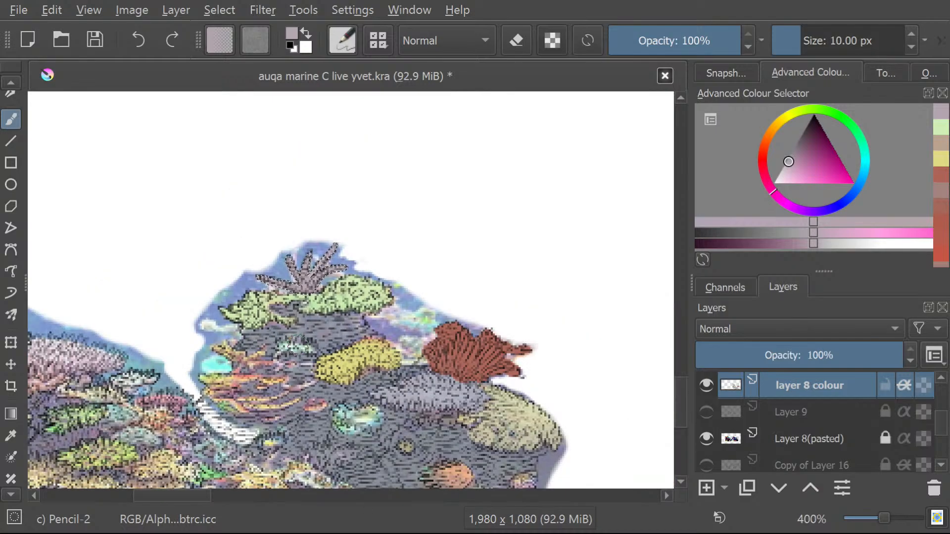
scroll(297, 349, down, 3)
scroll(296, 348, up, 2)
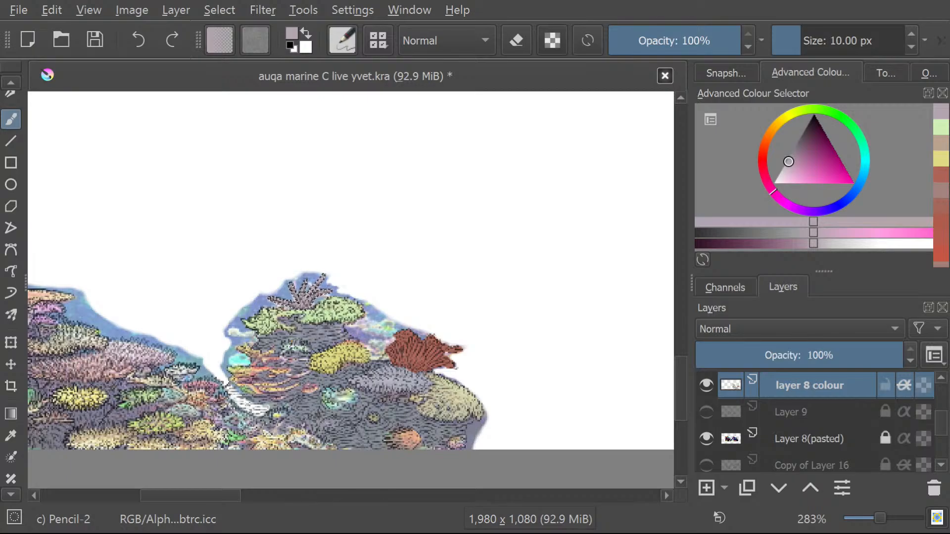
click(707, 386)
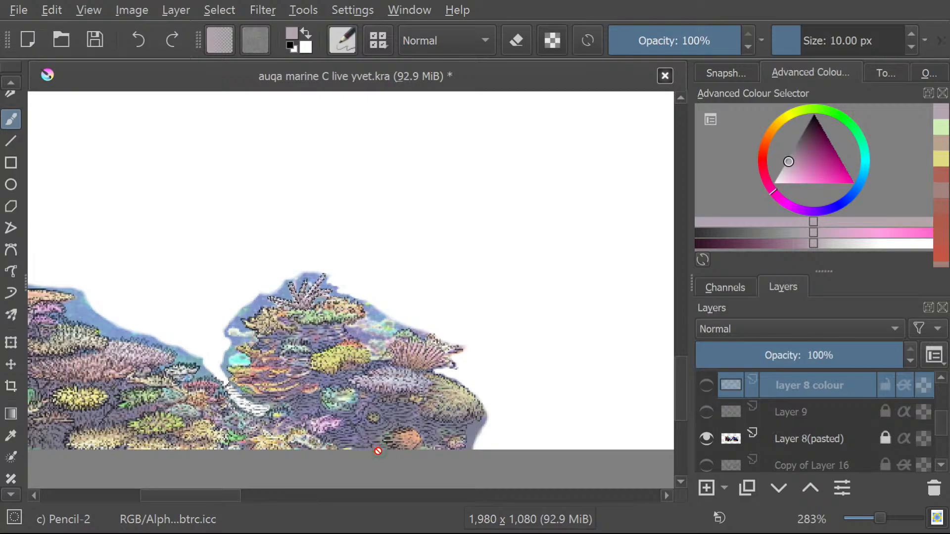
scroll(378, 451, up, 4)
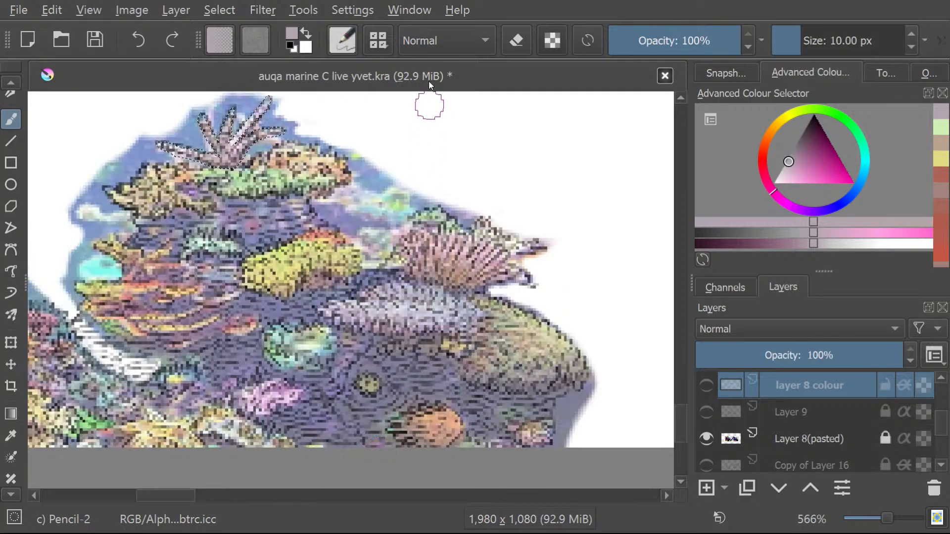
scroll(583, 388, down, 1)
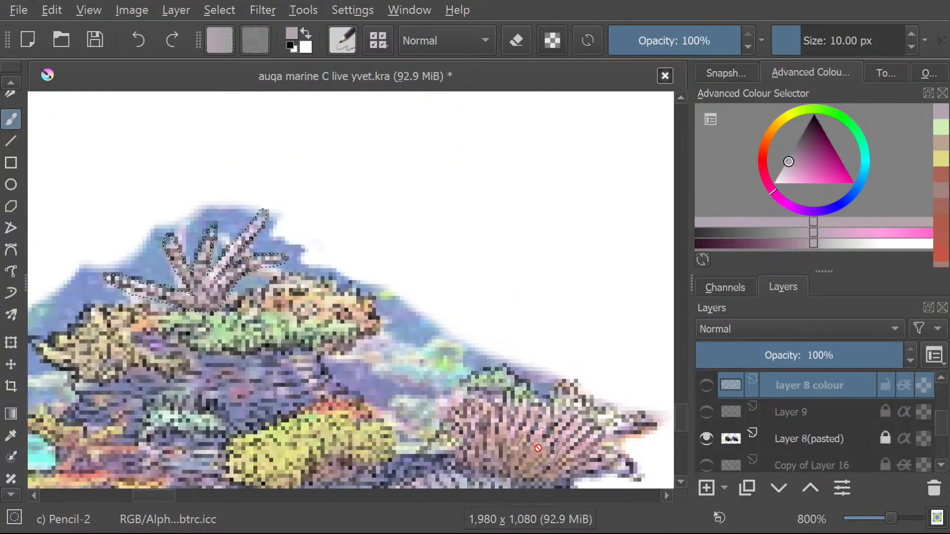
key(p)
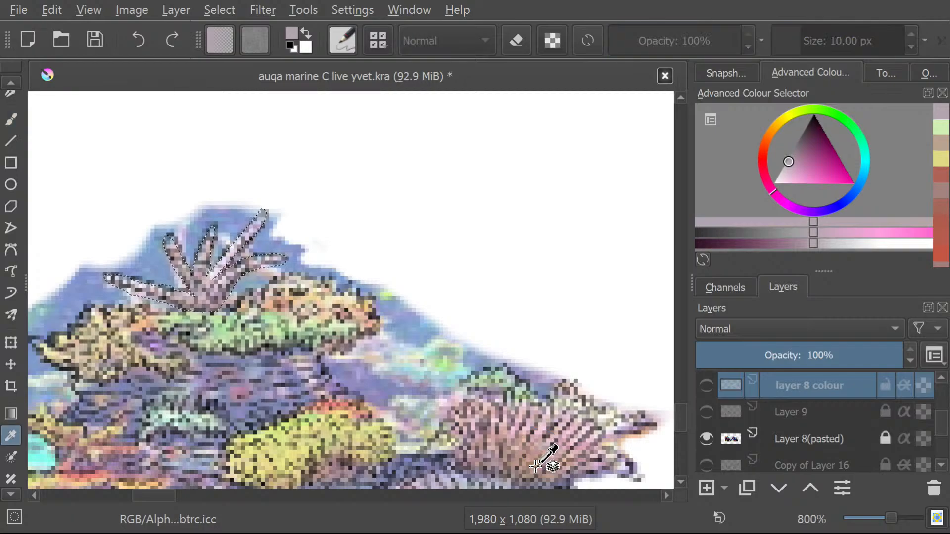
click(538, 465)
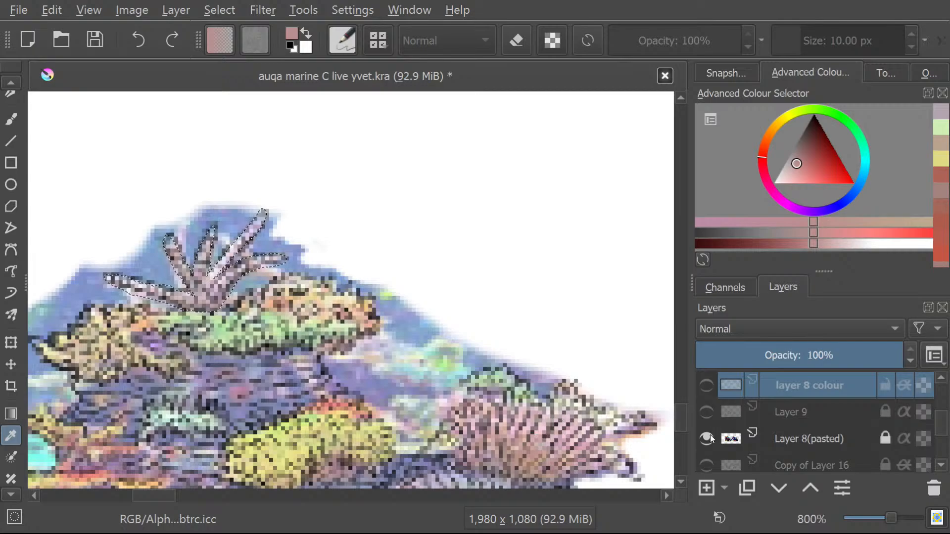
click(708, 390)
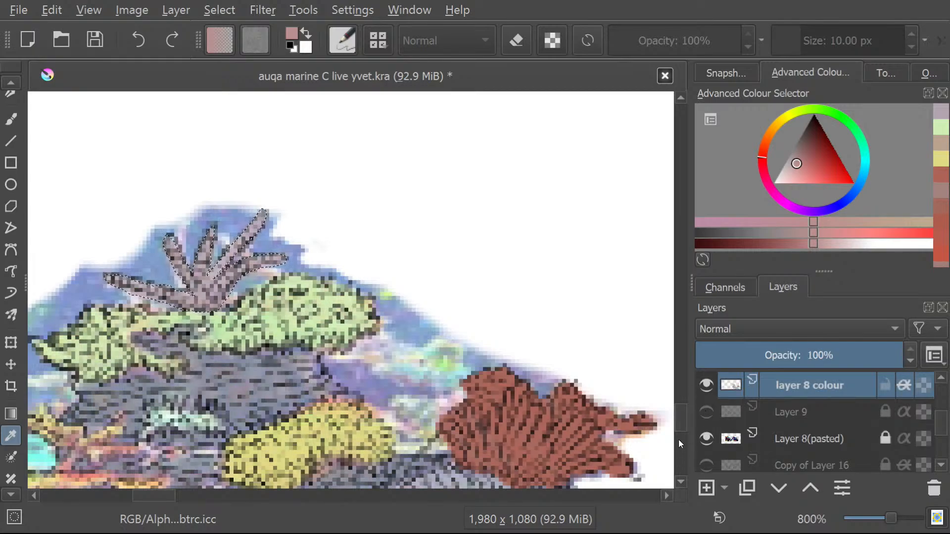
click(4, 496)
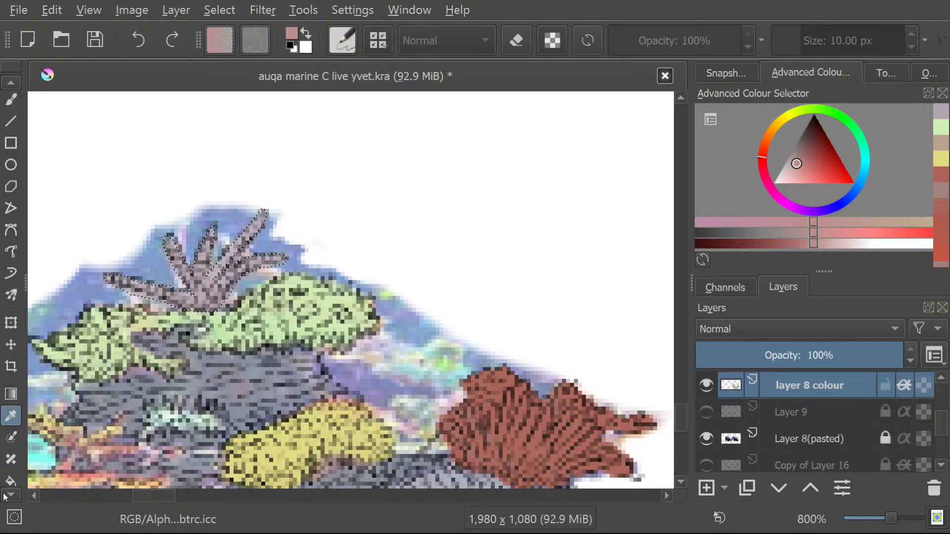
click(4, 496)
click(4, 497)
click(4, 497)
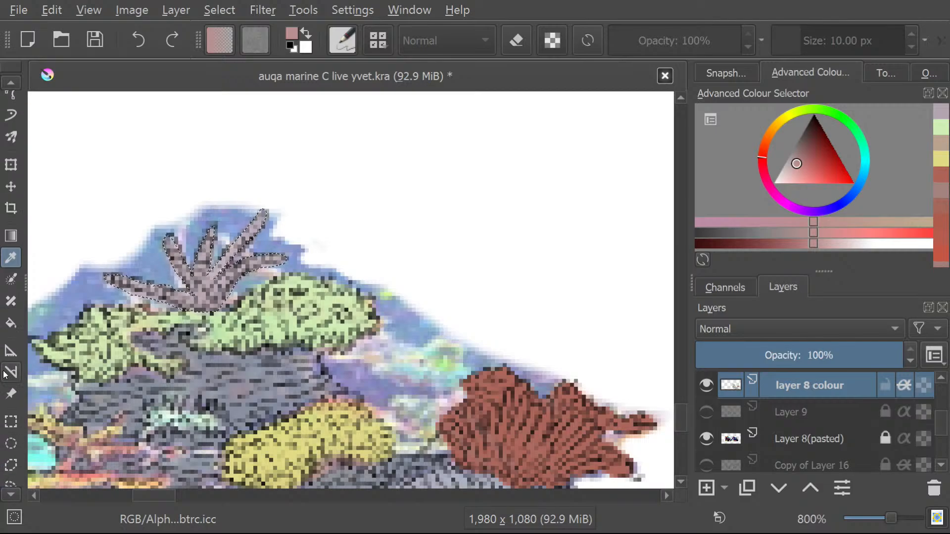
click(8, 82)
click(8, 82)
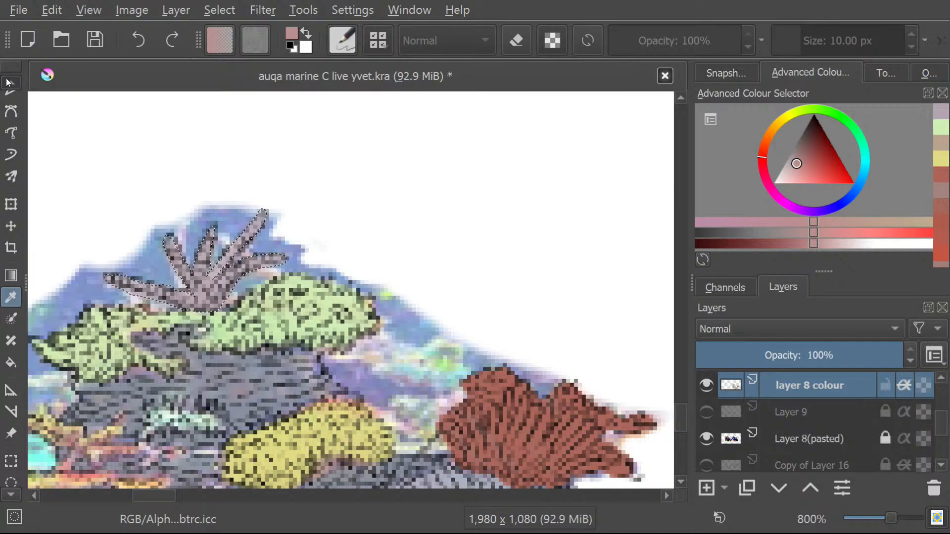
click(9, 82)
click(8, 82)
click(8, 82)
click(8, 83)
click(9, 83)
click(10, 83)
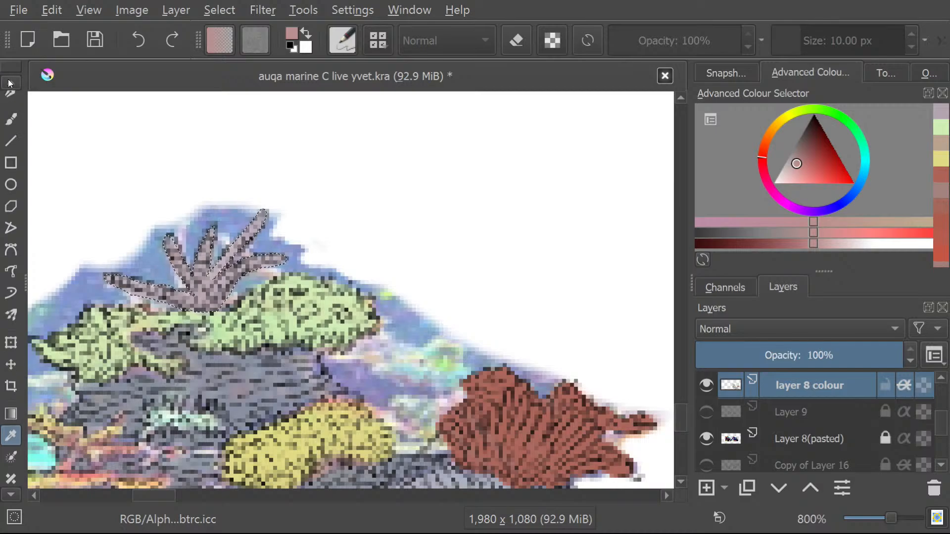
click(9, 82)
click(9, 82)
click(9, 82)
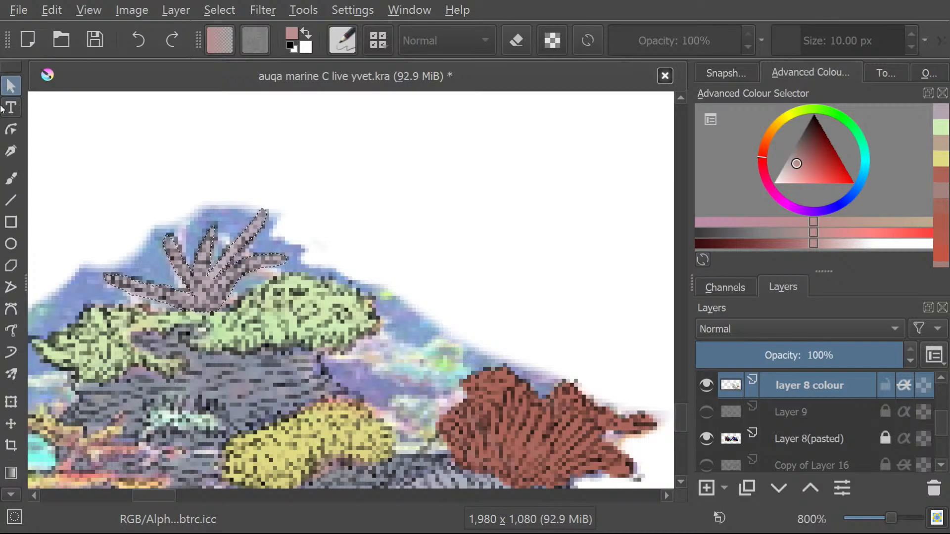
Activate the Fill tool for applying the sampled dusty pink.
click(7, 496)
click(7, 496)
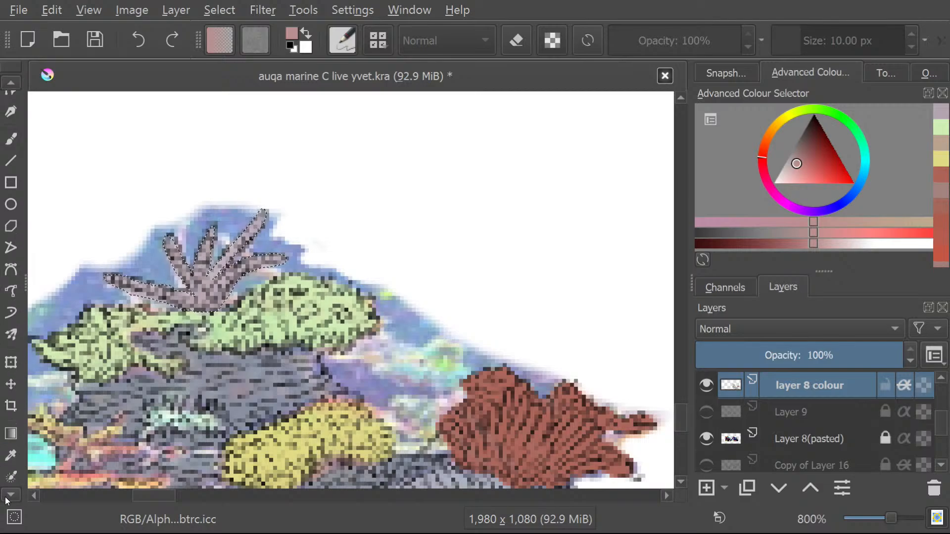
click(7, 497)
click(15, 419)
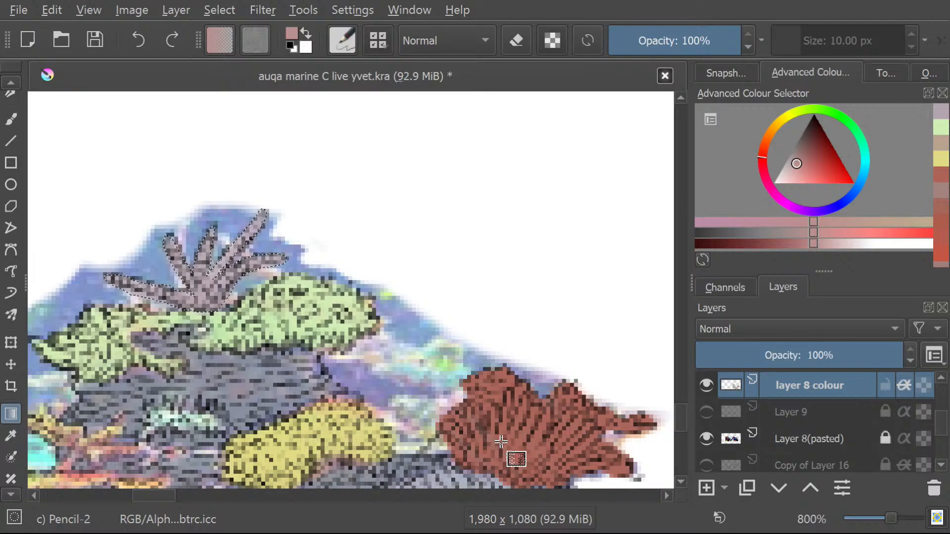
click(8, 496)
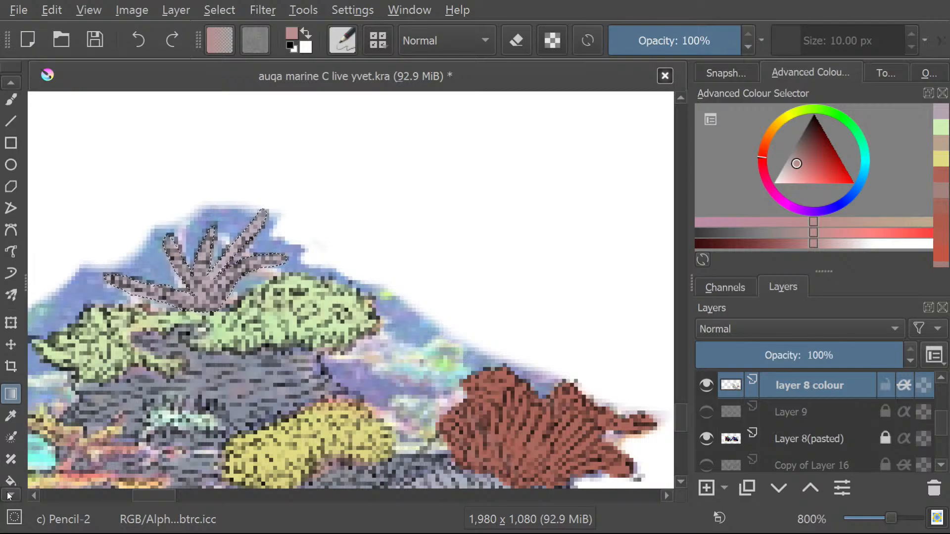
click(8, 495)
click(11, 419)
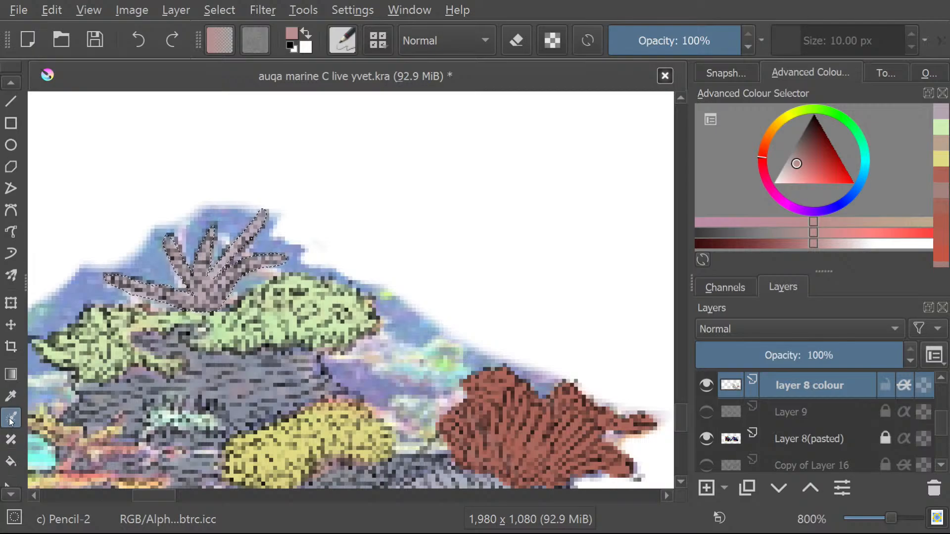
click(10, 461)
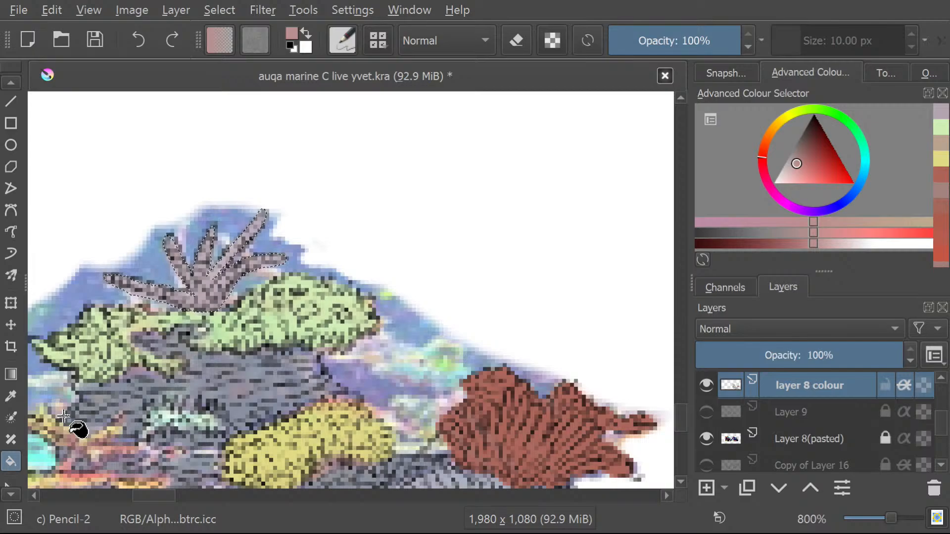
Hide and show "Layer 8(pasted)" to check the flat coral colours without the reference, and examine the reef as a whole.
click(707, 438)
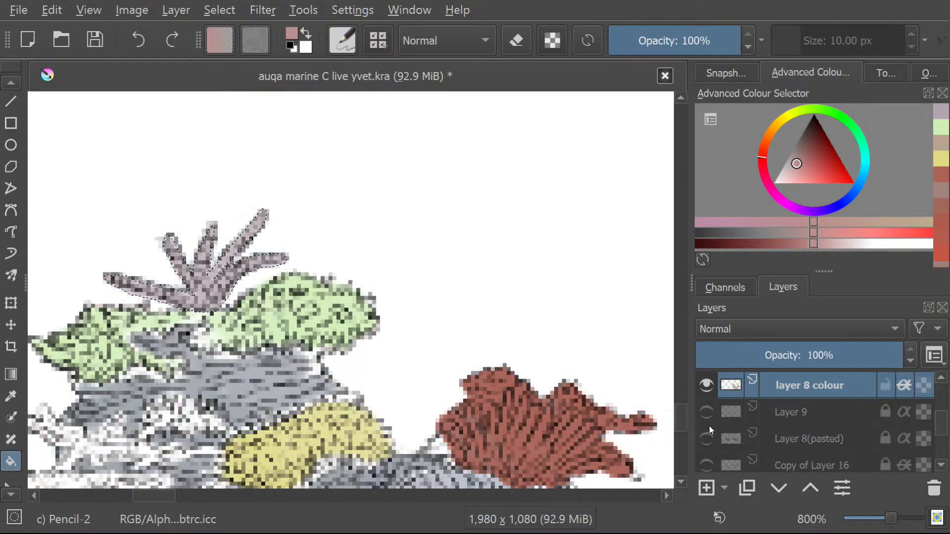
click(709, 437)
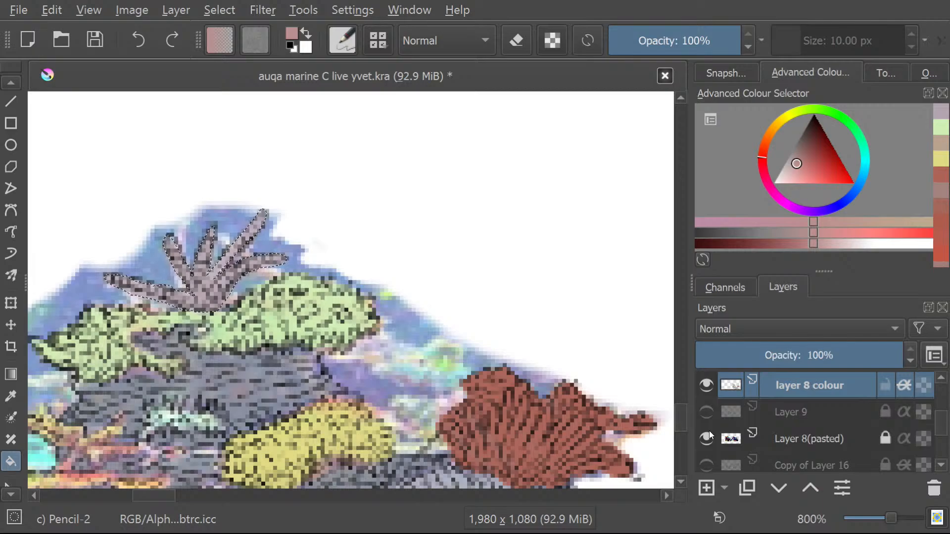
scroll(486, 341, down, 2)
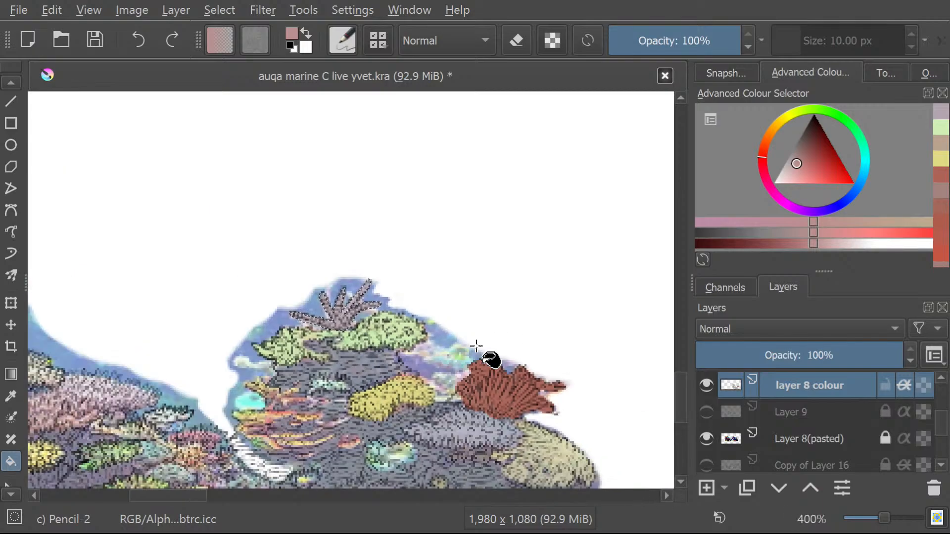
scroll(505, 398, up, 1)
scroll(534, 448, up, 2)
scroll(534, 447, down, 5)
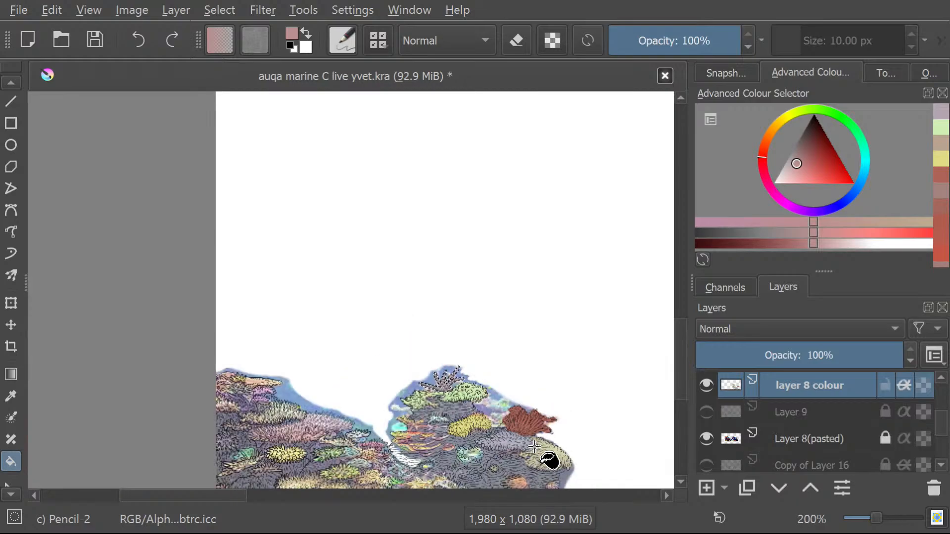
scroll(534, 468, up, 2)
scroll(533, 468, up, 1)
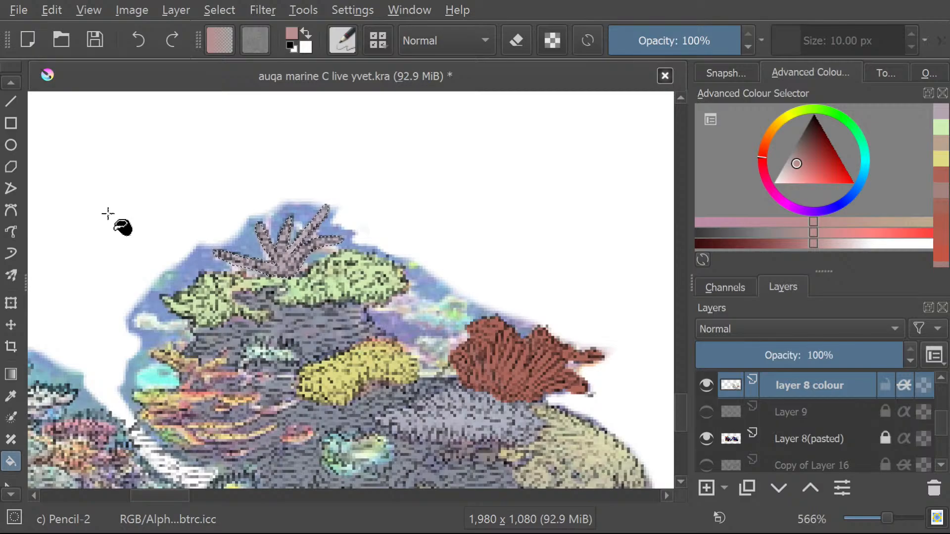
Try to fill the red fan coral with the dusty pink, and check the reef with "Copy of Layer 16" shown and hidden.
click(519, 386)
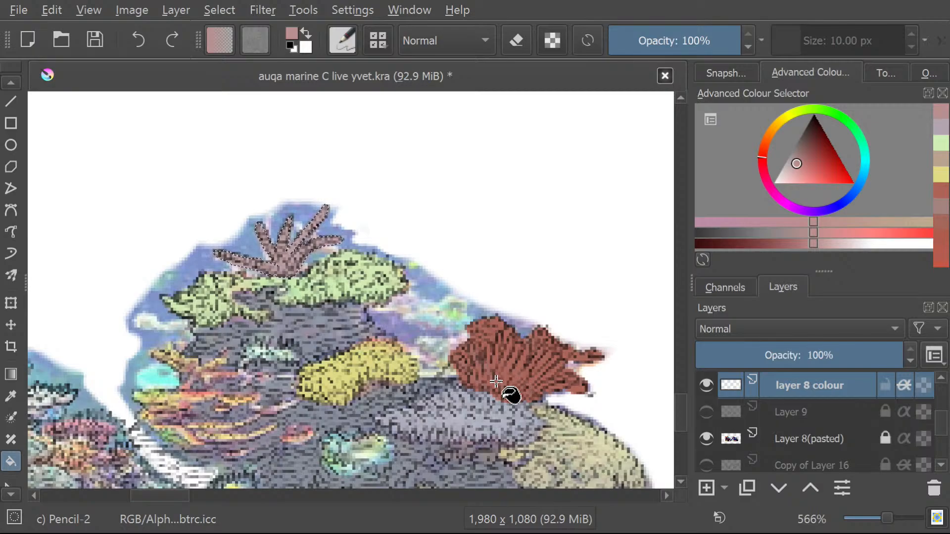
click(502, 365)
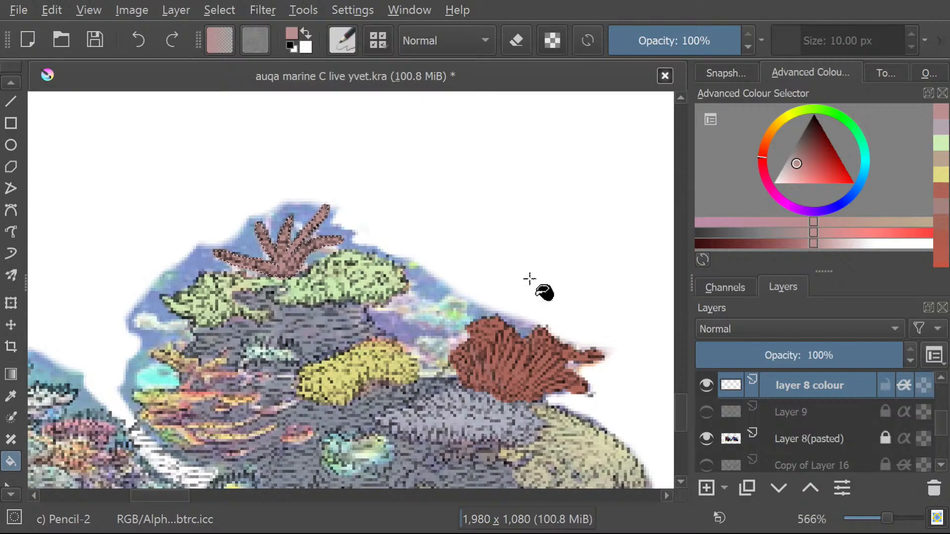
scroll(555, 356, up, 5)
scroll(523, 415, up, 1)
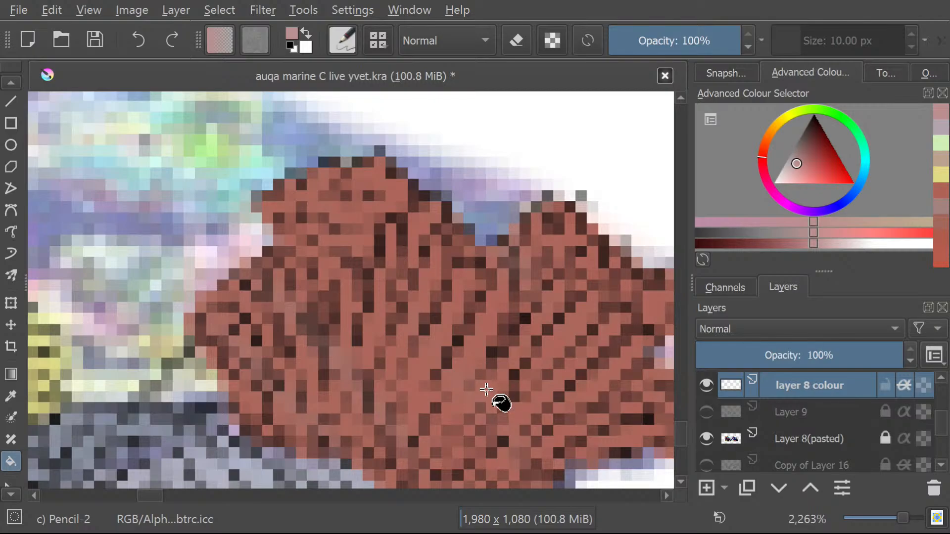
scroll(486, 389, down, 3)
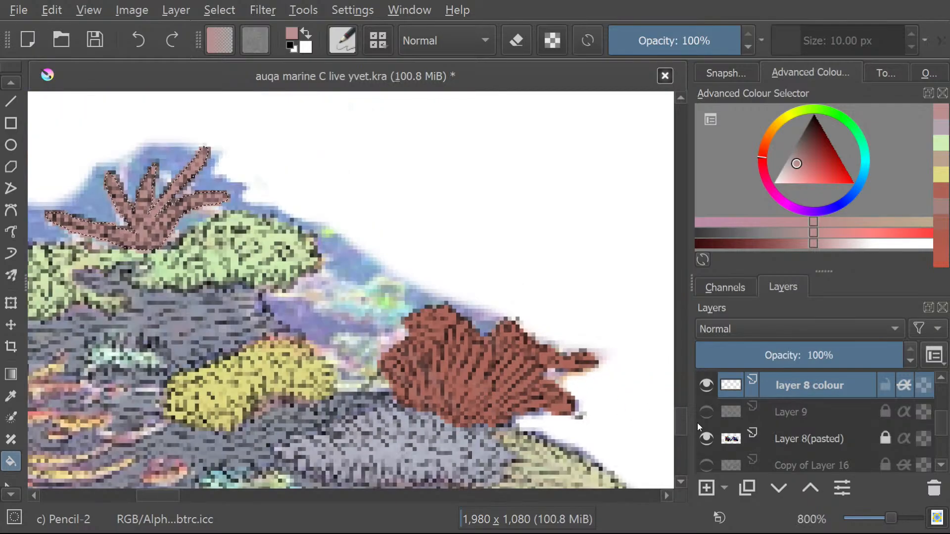
click(714, 467)
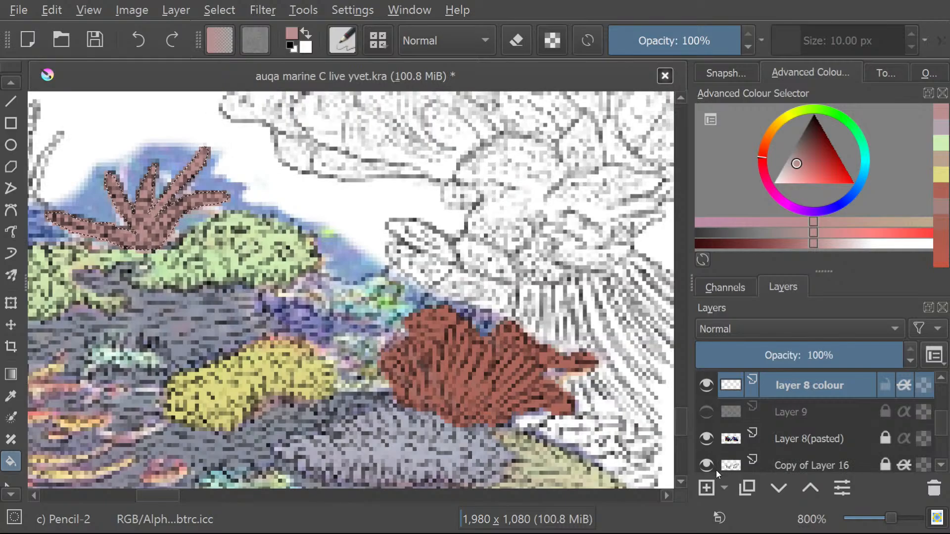
click(714, 467)
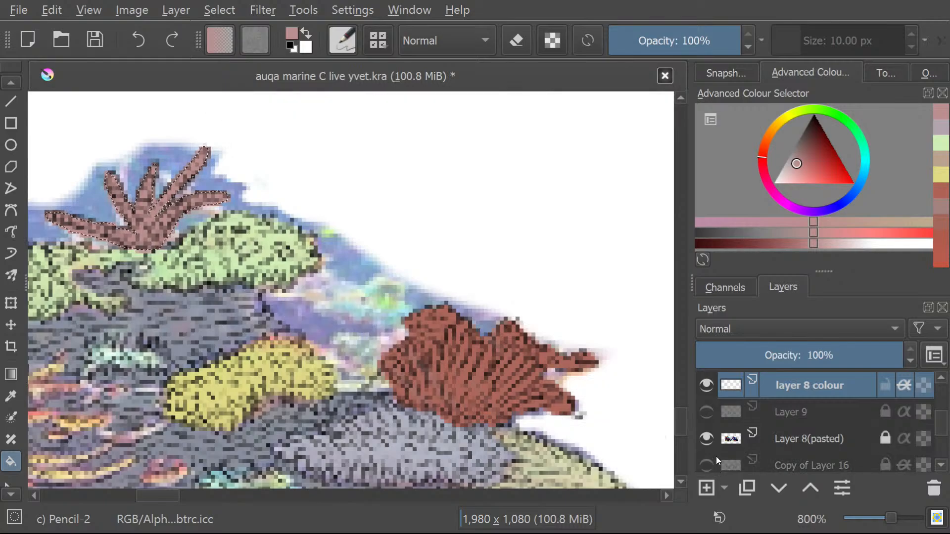
Check the reef with "Layer 16 Coloured" and "Layer 8(pasted)" toggled, leaving only the pasted reference visible.
scroll(714, 448, down, 1)
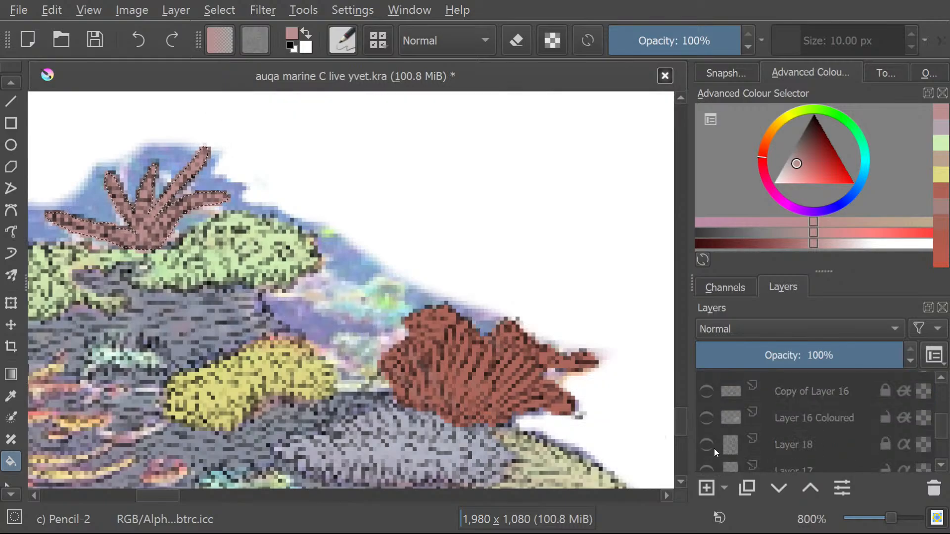
click(702, 418)
click(701, 418)
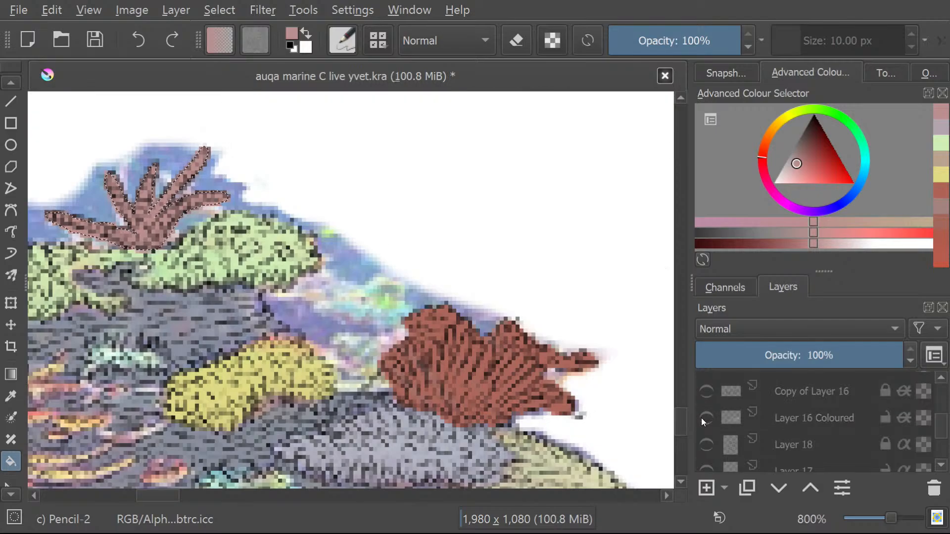
click(702, 418)
click(701, 418)
scroll(701, 417, up, 1)
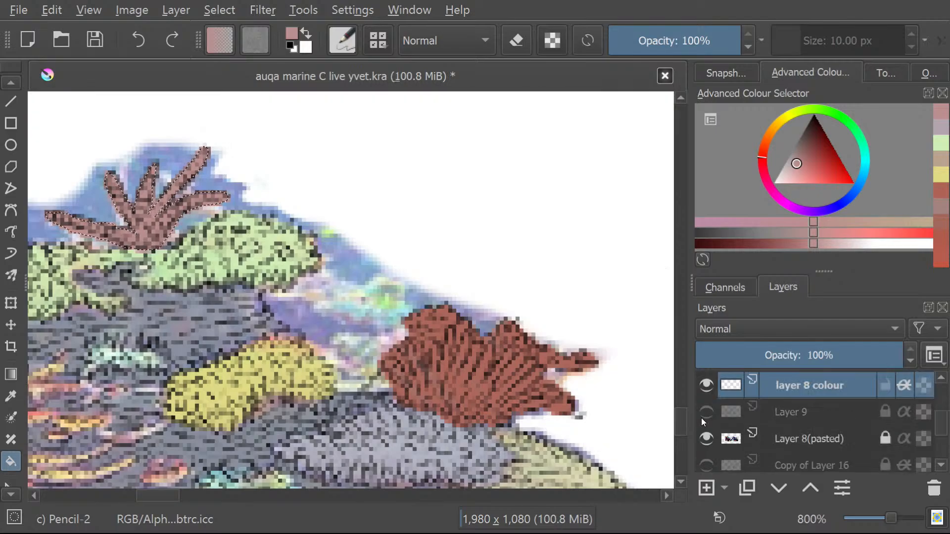
click(702, 434)
click(703, 437)
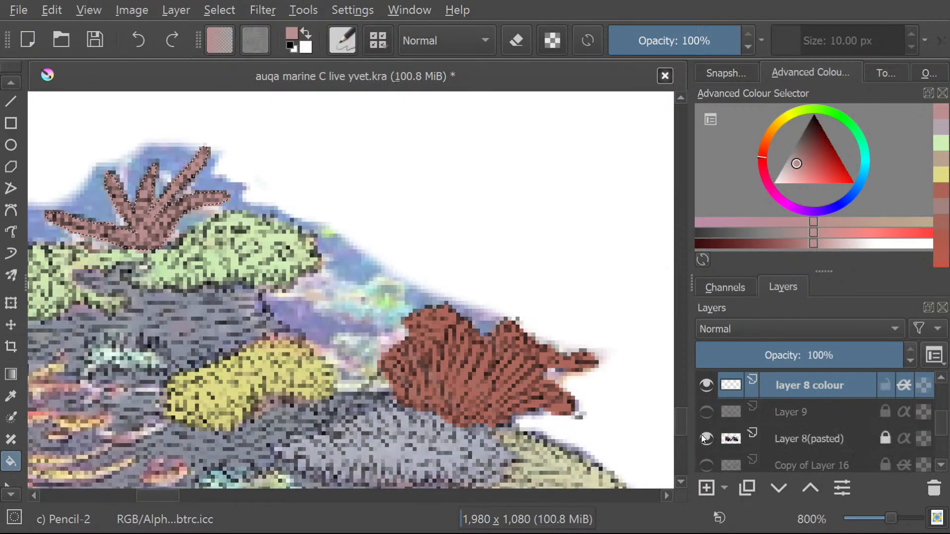
Hide "layer 8 colour", sample a salmon pink from the fan coral's base in the reference, and show the layer again.
click(704, 386)
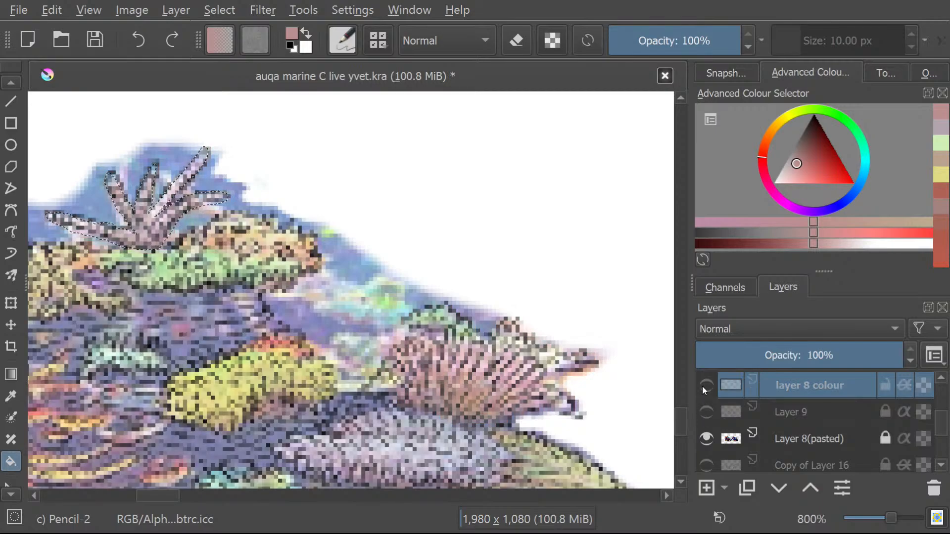
click(10, 395)
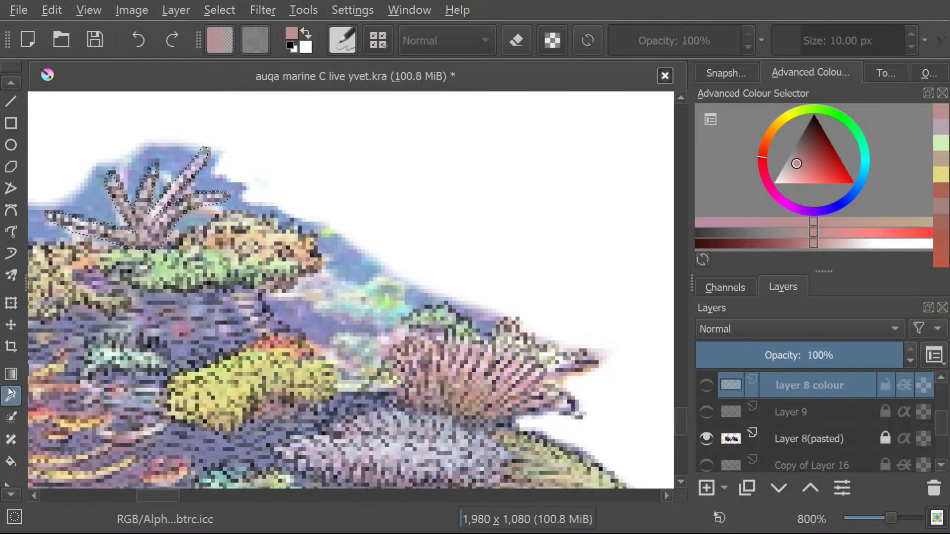
click(480, 393)
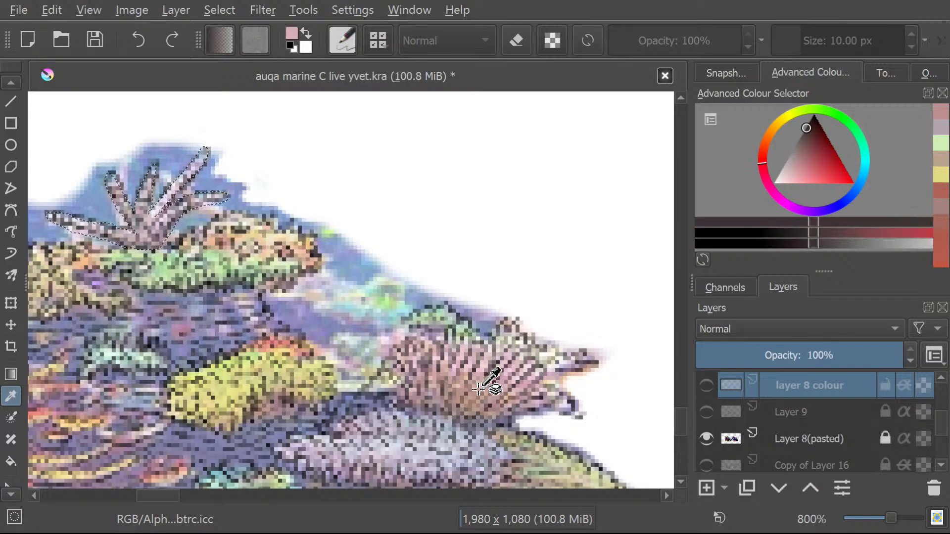
click(478, 397)
click(479, 397)
click(480, 387)
click(481, 399)
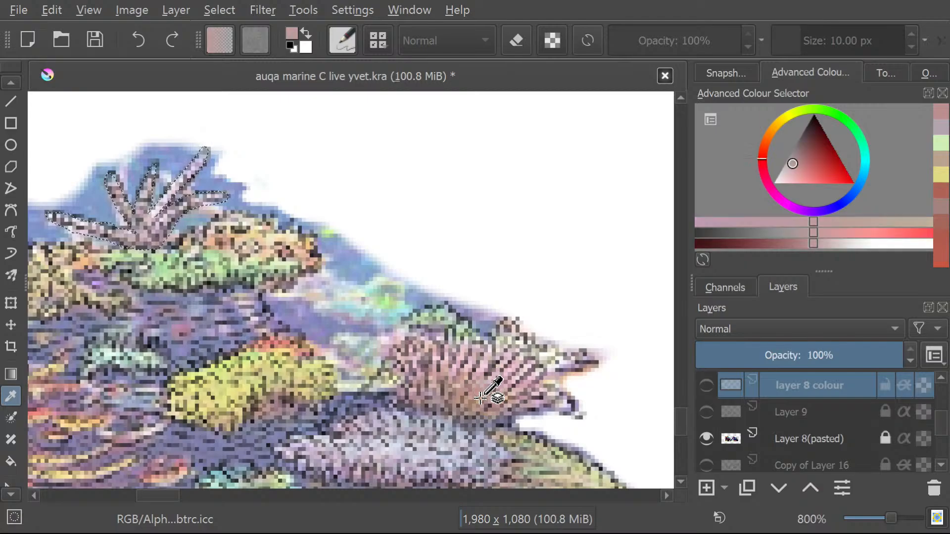
click(478, 404)
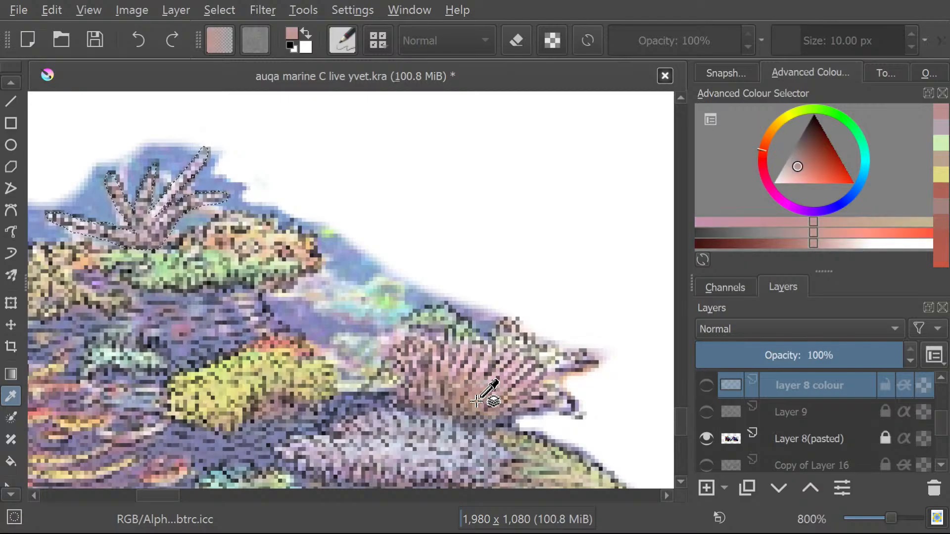
click(475, 403)
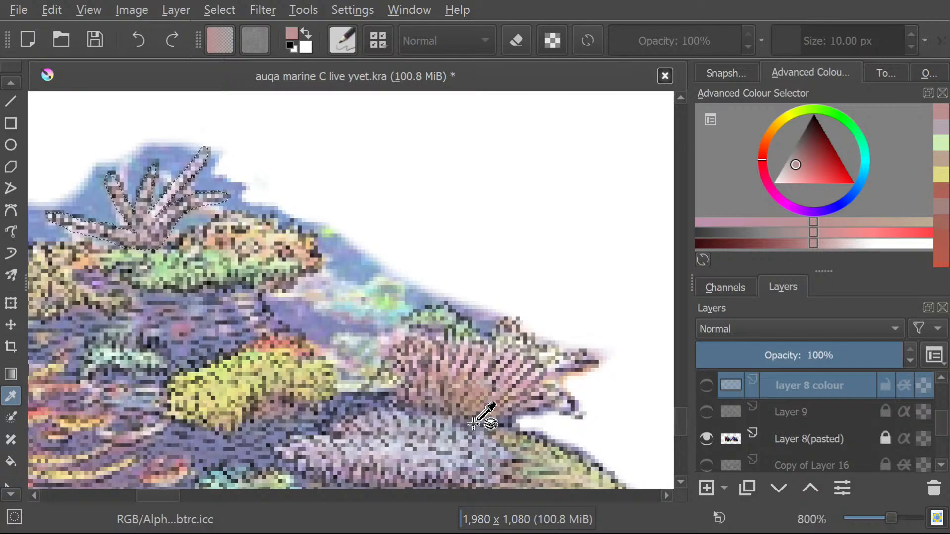
click(476, 419)
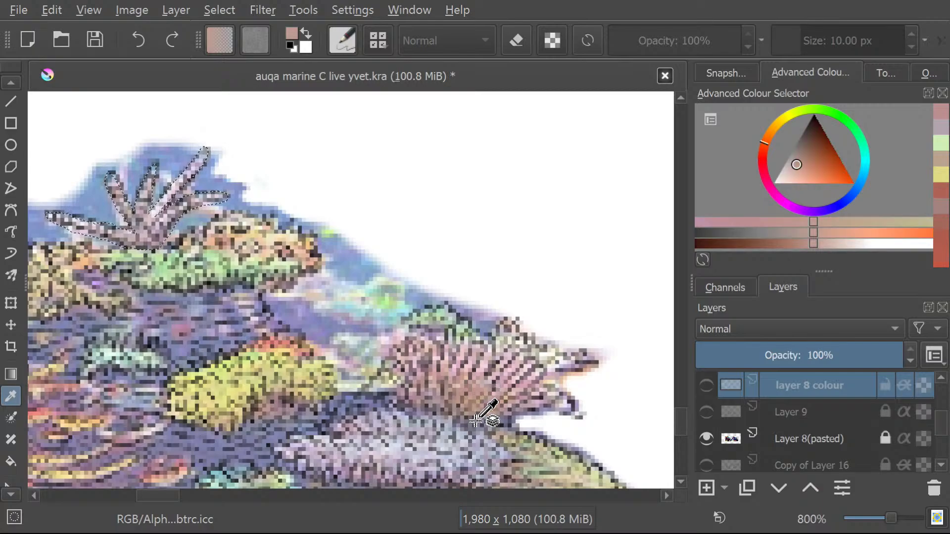
click(473, 421)
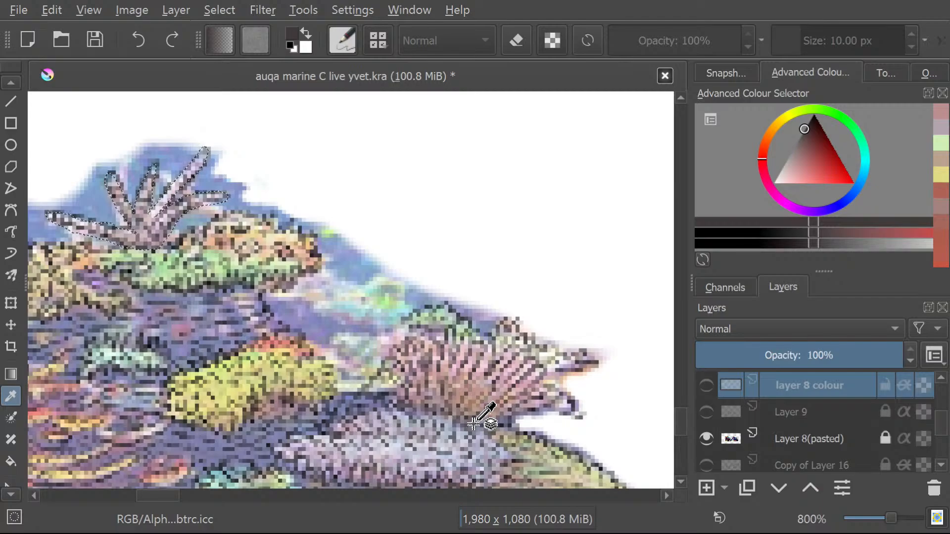
click(473, 422)
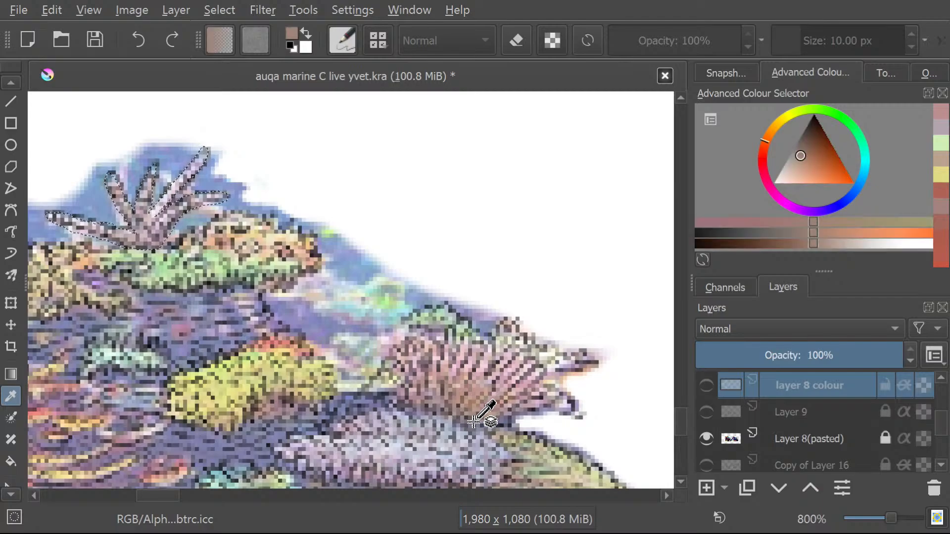
click(474, 415)
click(472, 408)
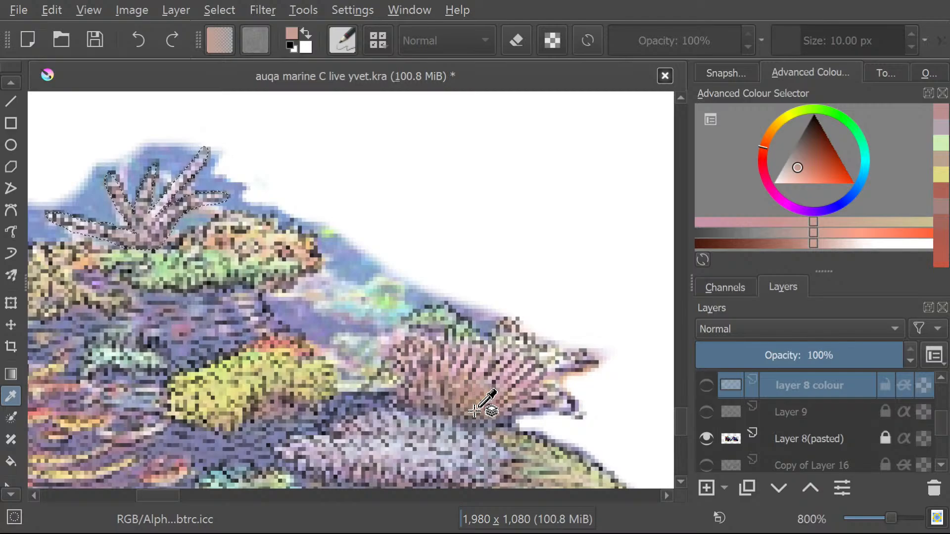
click(704, 385)
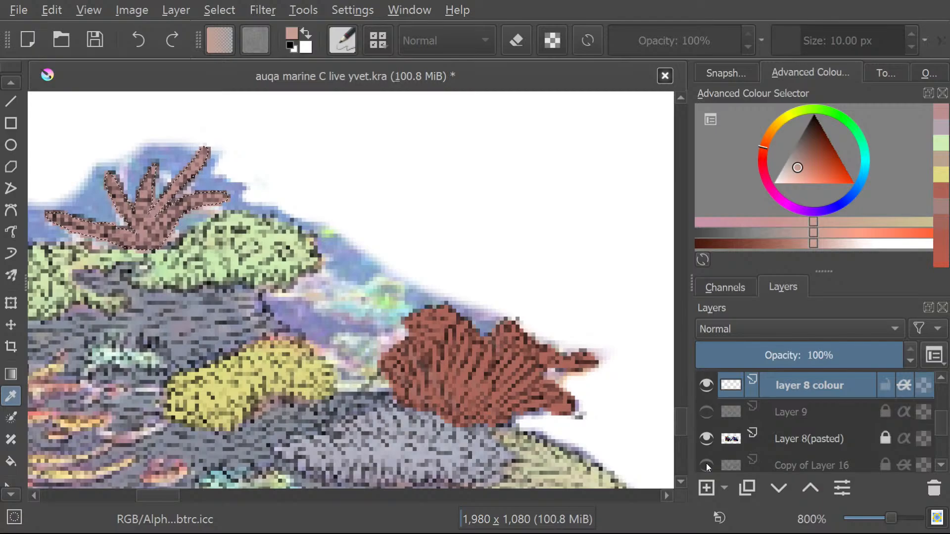
Clear the selection around the branching coral and try to fill the red fan coral with the sampled salmon pink.
click(220, 14)
click(231, 47)
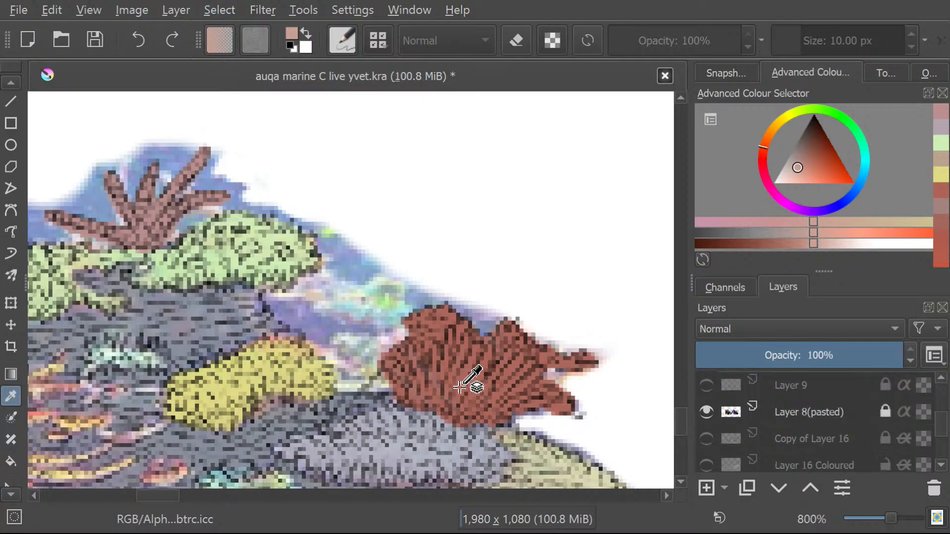
click(12, 461)
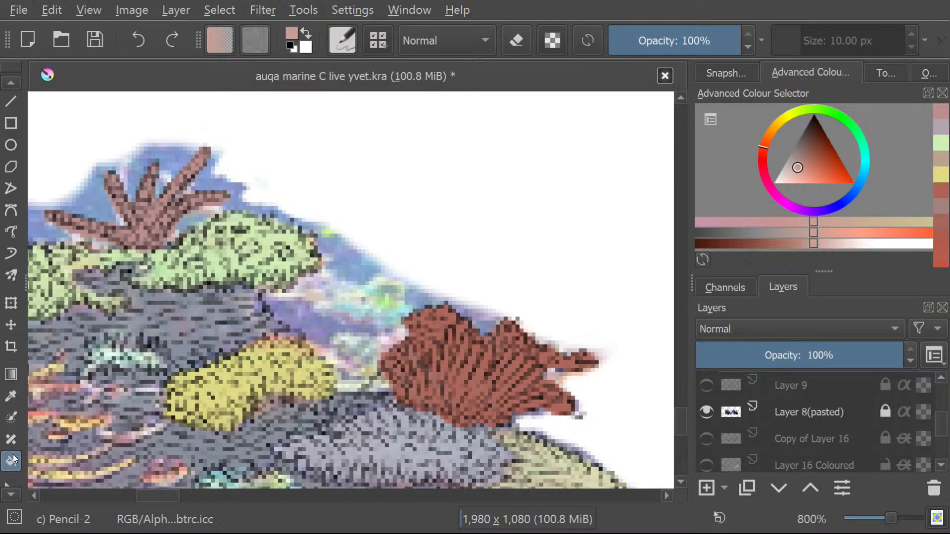
click(470, 383)
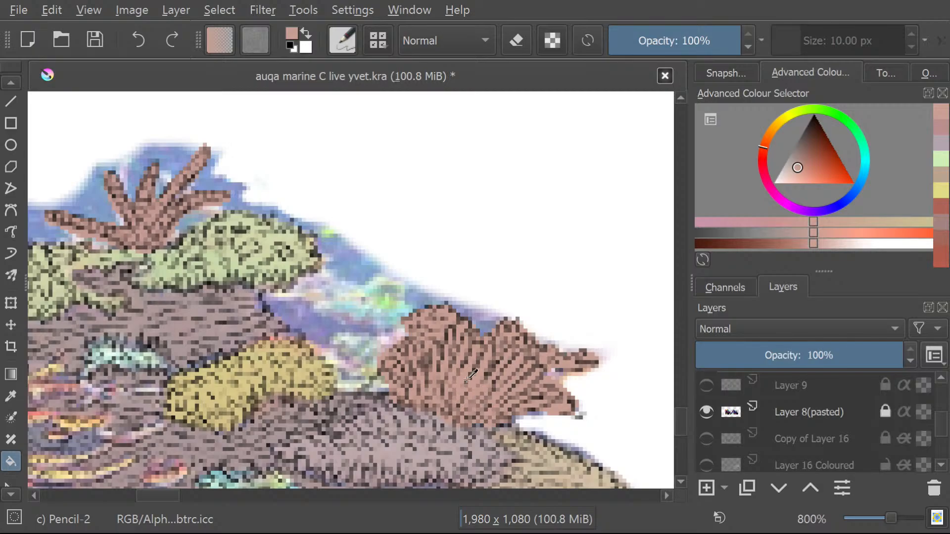
key(ctrl+z)
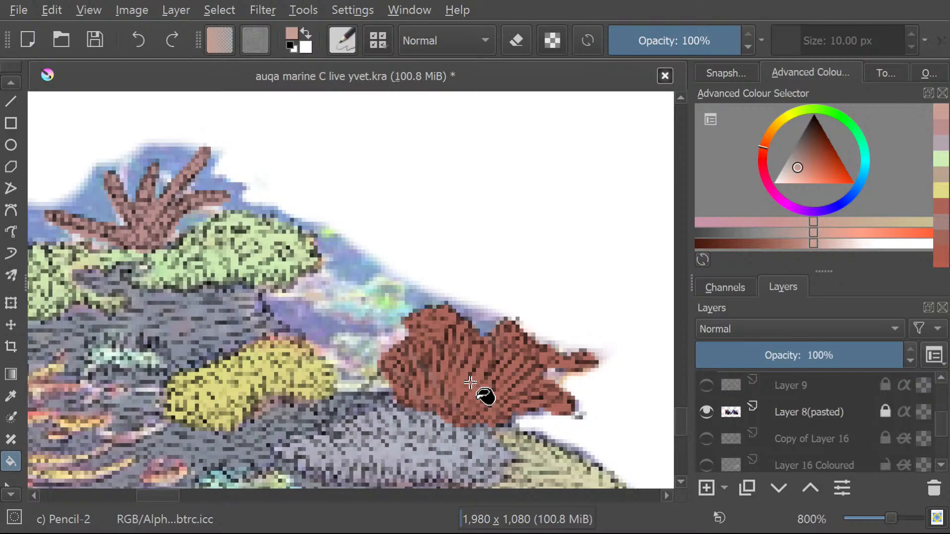
Hide "Layer 8(pasted)" and turn off alpha inheritance for "layer 8 colour".
click(704, 407)
click(705, 405)
click(705, 407)
click(703, 411)
click(706, 412)
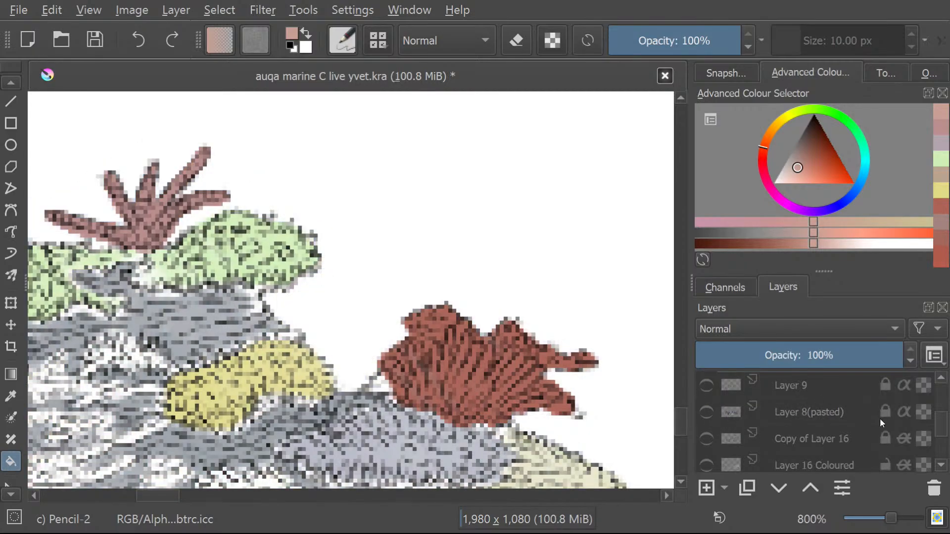
scroll(943, 430, up, 3)
scroll(943, 431, down, 2)
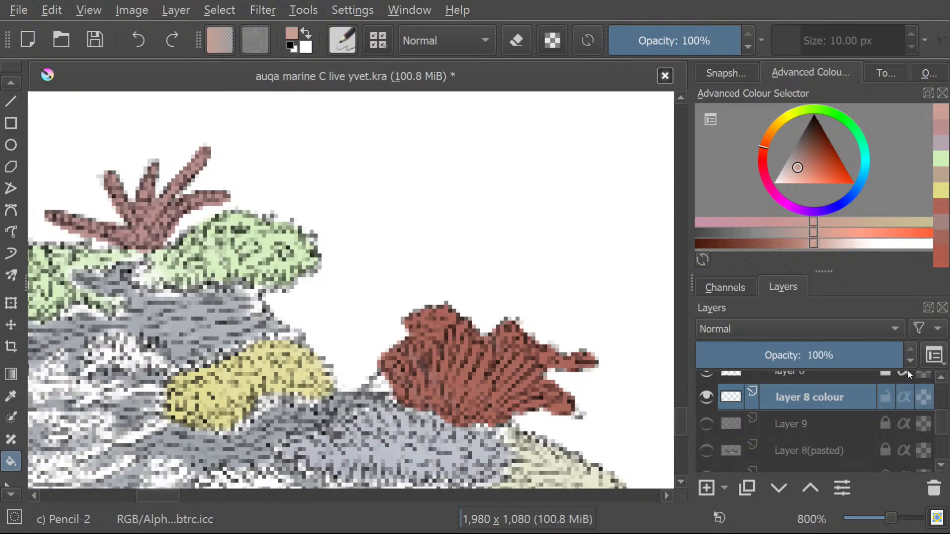
Try to fill the red fan coral with salmon pink on "layer 8 colour", undo it, and show "Layer 8(pasted)" again.
click(469, 382)
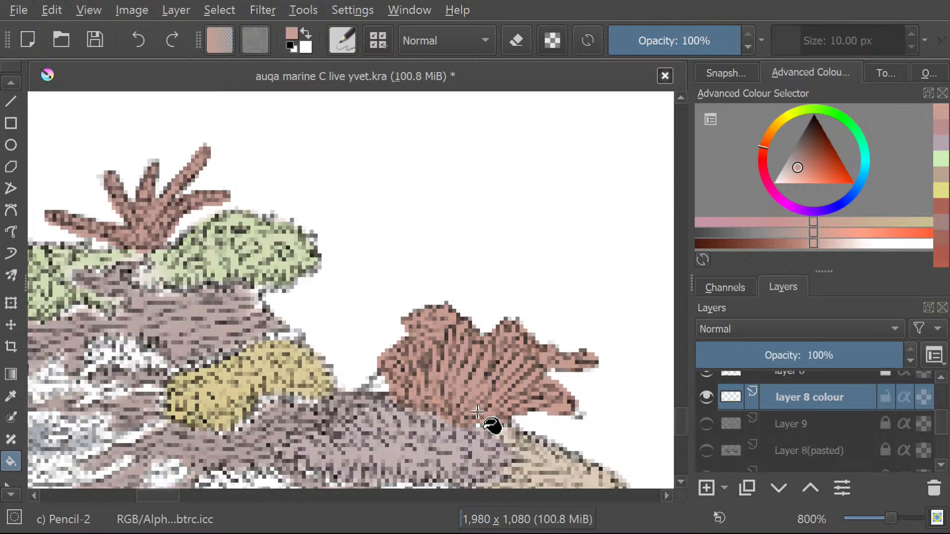
key(ctrl+z)
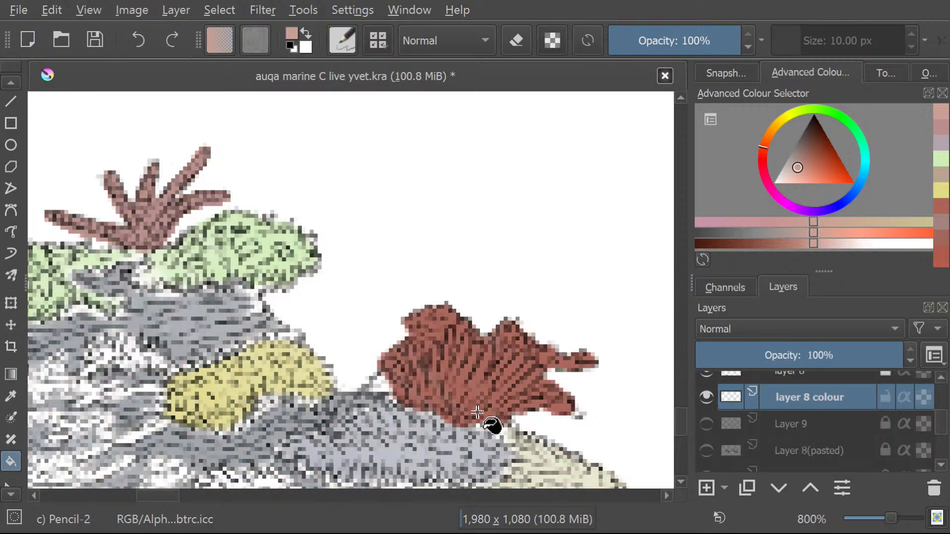
scroll(946, 426, down, 3)
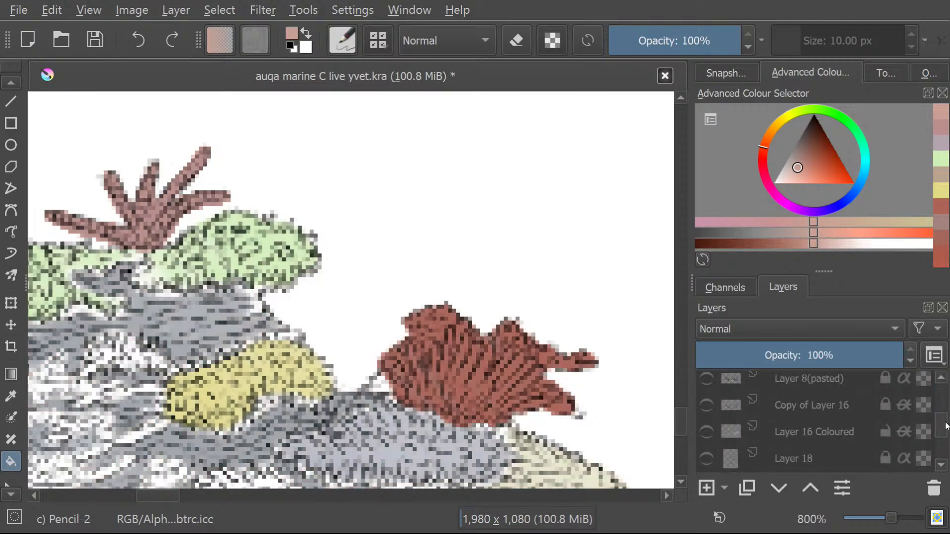
scroll(946, 425, up, 2)
click(707, 425)
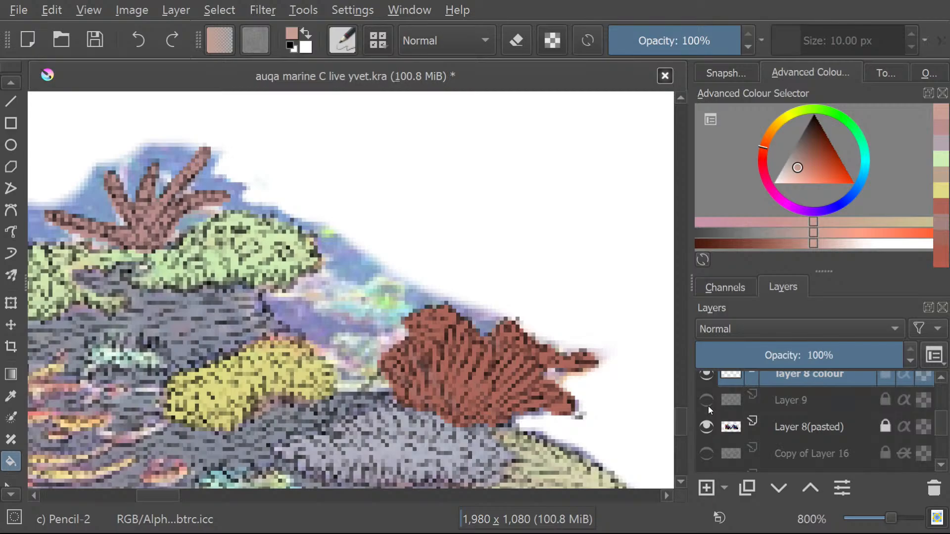
Select the red fan coral by tracing its outline with the Freehand Selection tool.
click(7, 496)
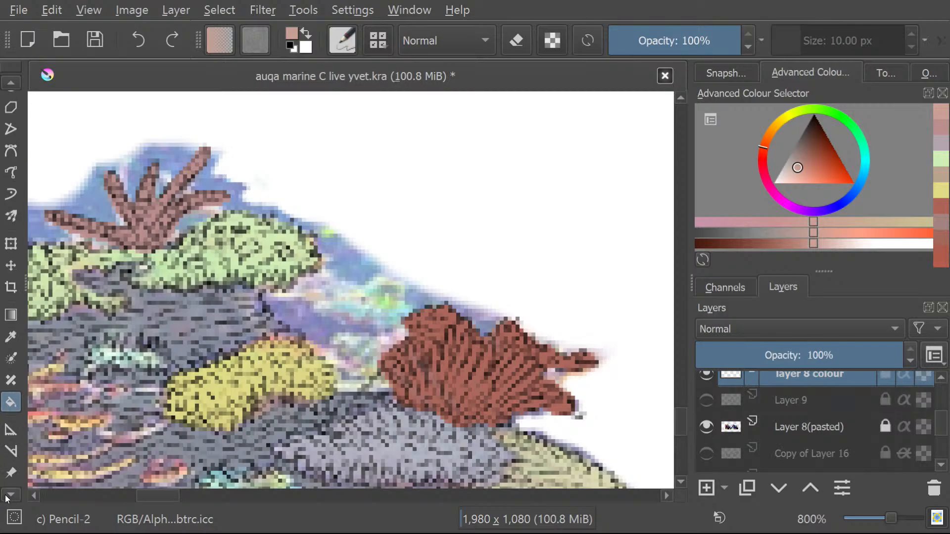
click(7, 496)
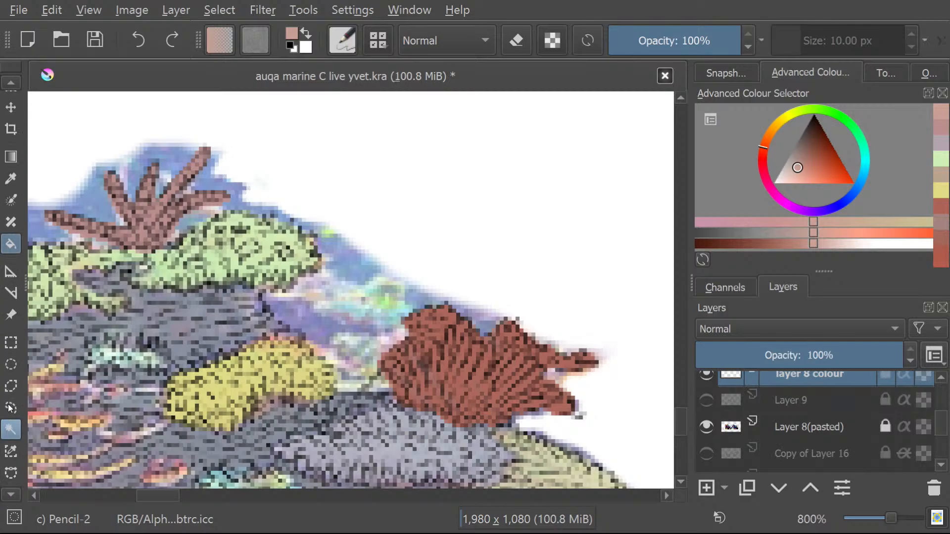
click(11, 407)
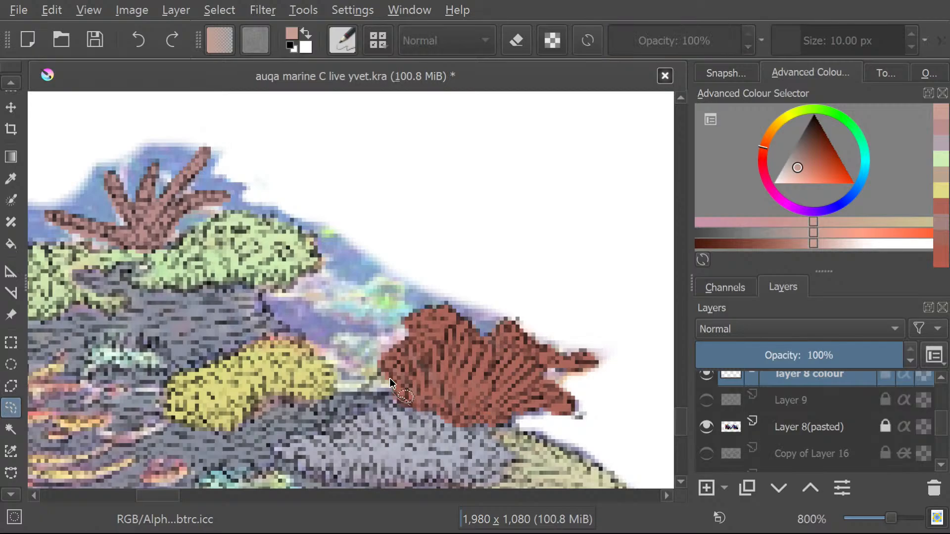
mouse_move(397, 401)
mouse_down()
mouse_move(385, 366)
mouse_move(419, 318)
mouse_move(460, 321)
mouse_move(487, 341)
mouse_move(510, 325)
mouse_move(567, 357)
mouse_move(592, 355)
mouse_move(540, 374)
mouse_move(571, 403)
mouse_up()
mouse_move(512, 419)
mouse_down()
mouse_move(453, 426)
mouse_move(402, 403)
mouse_up()
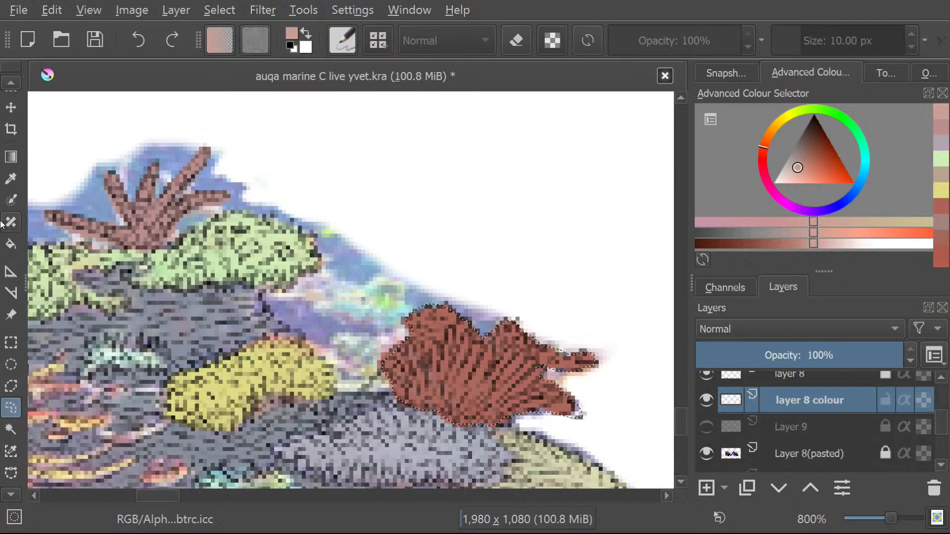
Try to colour the selected fan coral with salmon pink using a Colorize Mask on "layer 8 colour".
click(15, 245)
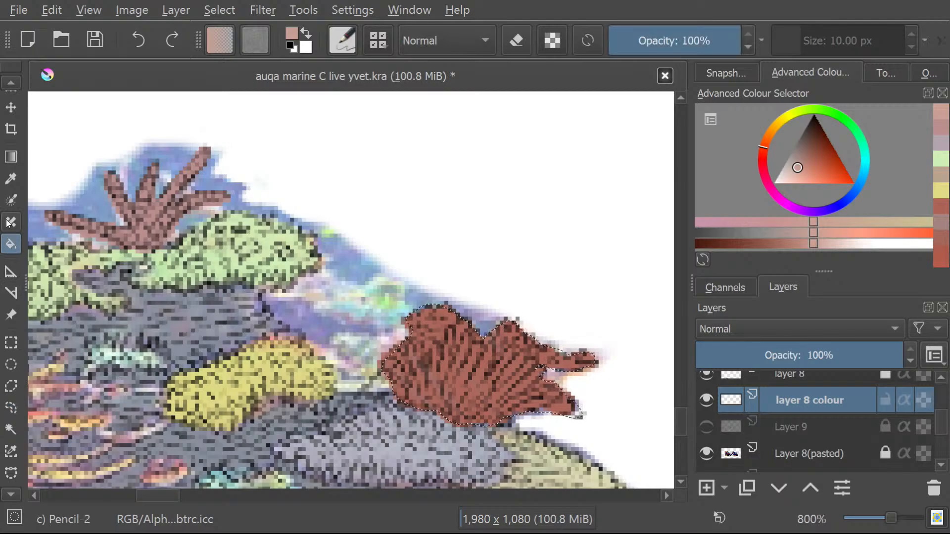
click(15, 200)
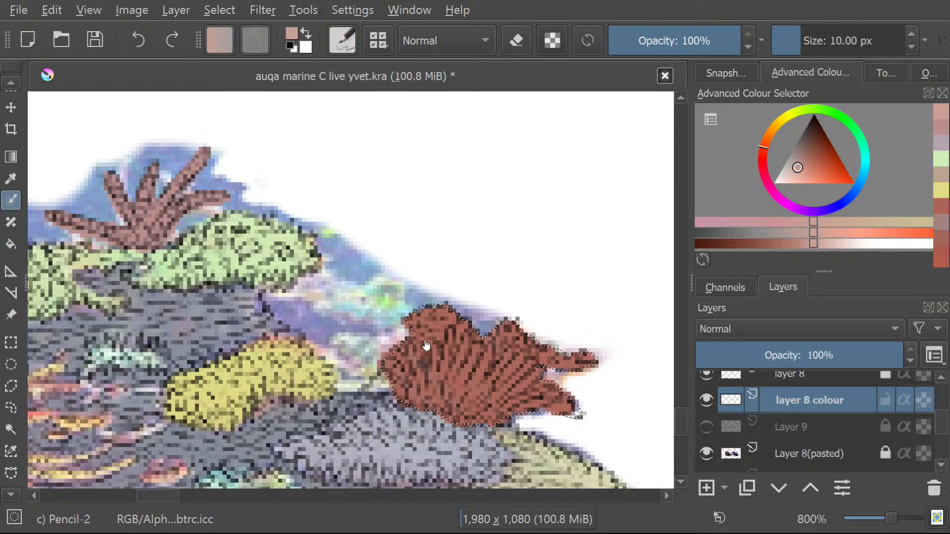
click(461, 395)
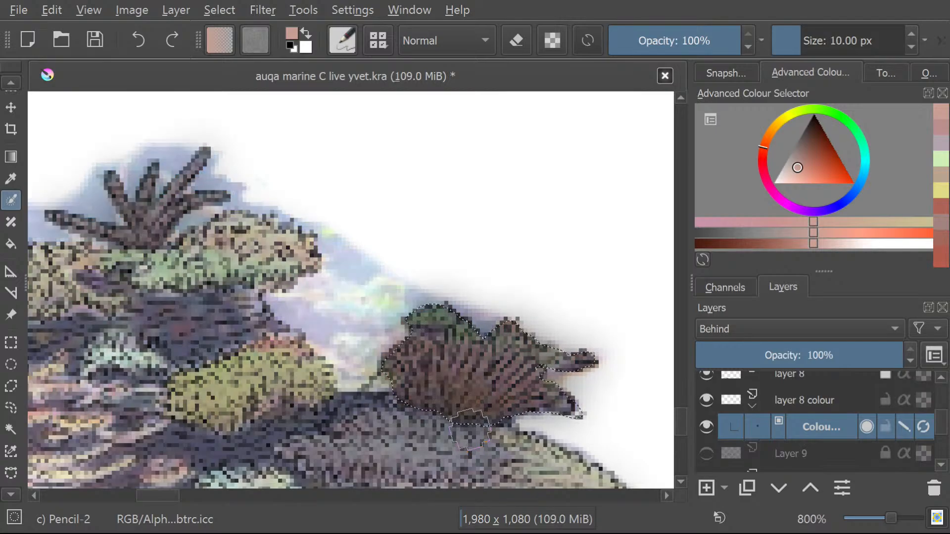
ctrl+click(471, 426)
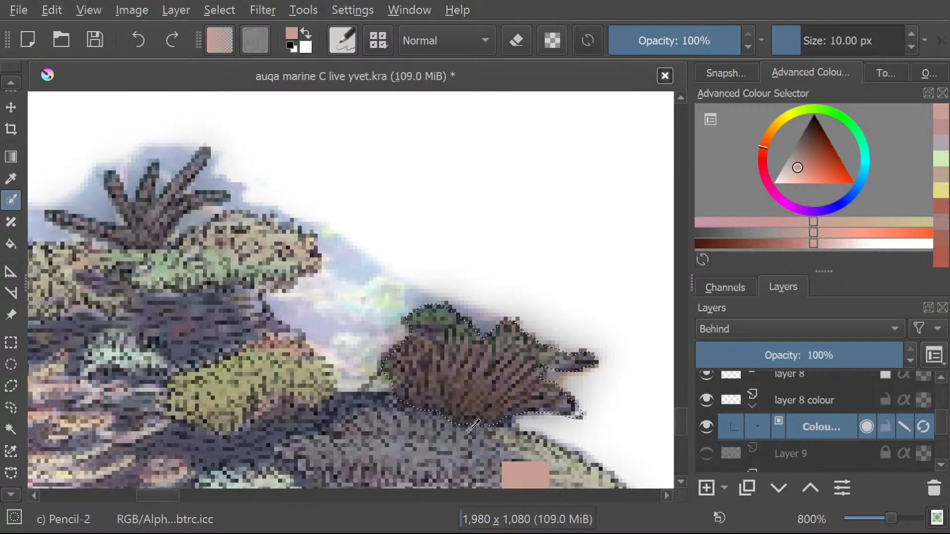
key(ctrl+z)
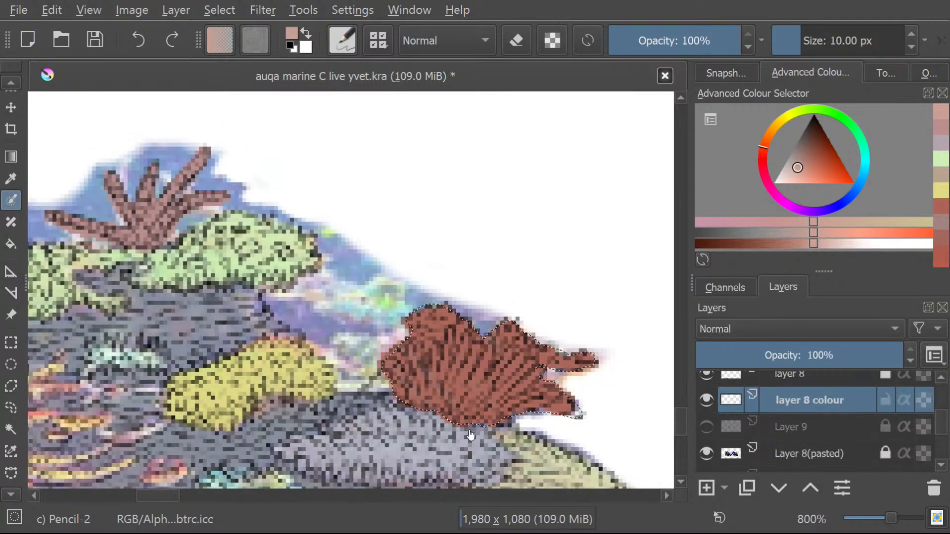
Fill the selected fan coral with the sampled salmon pink using the Fill tool.
click(12, 243)
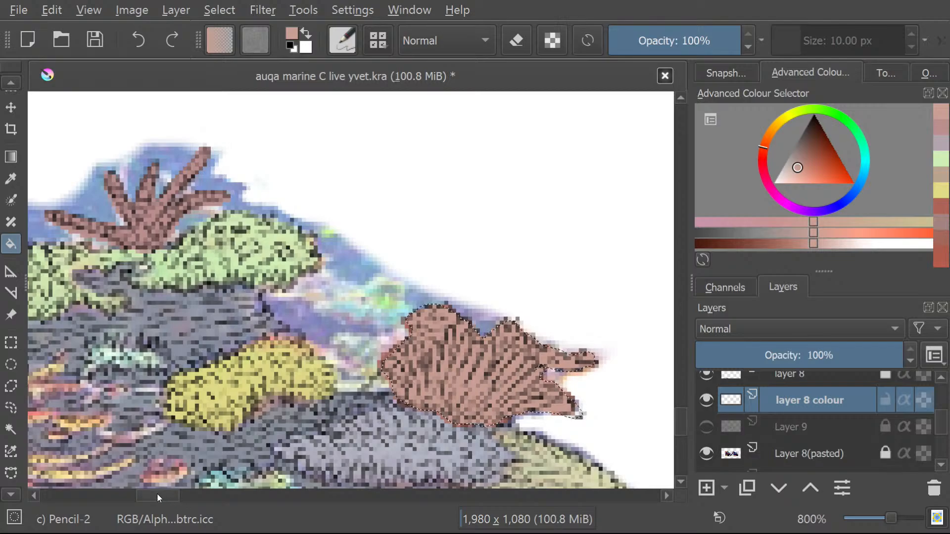
Sample yellow from the already coloured yellow coral mound with the colour sampler.
mouse_move(157, 496)
mouse_down()
mouse_move(144, 496)
mouse_move(140, 465)
mouse_up()
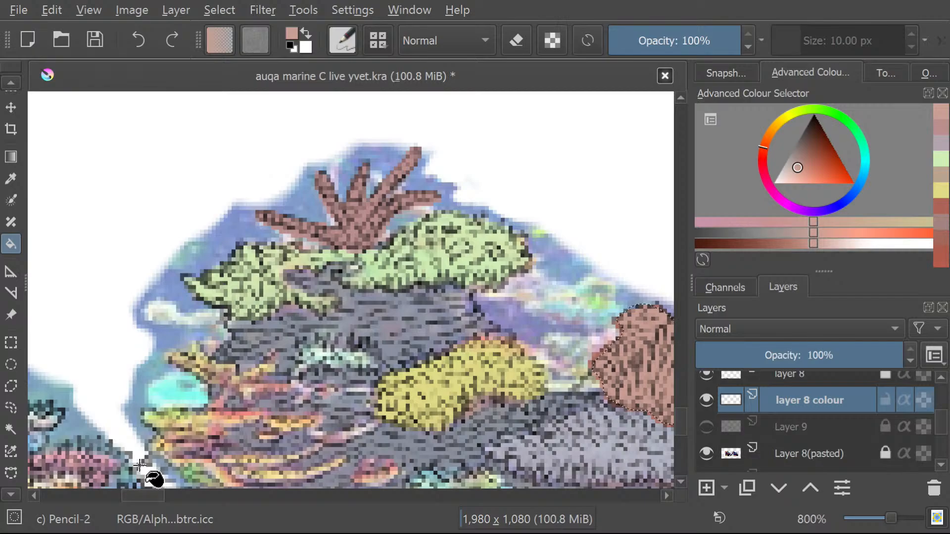
scroll(682, 418, down, 4)
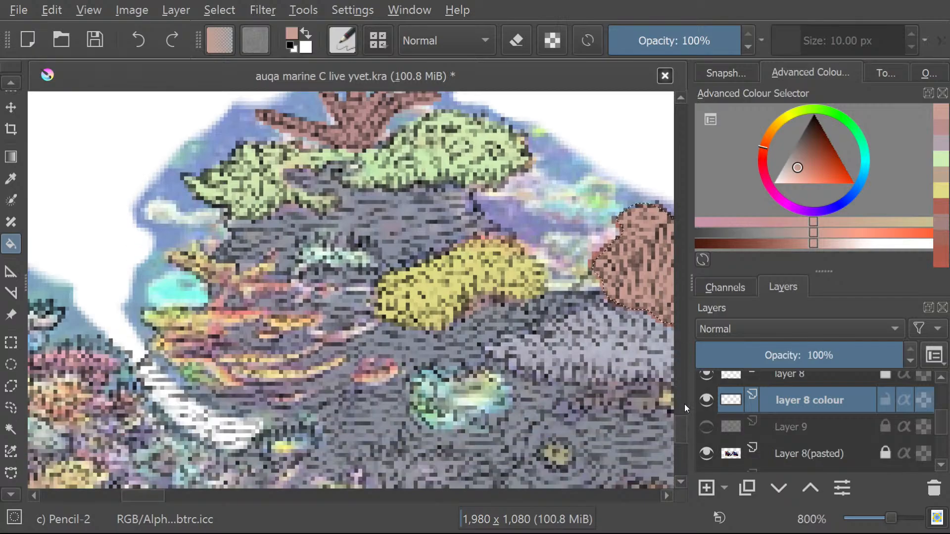
scroll(324, 311, up, 2)
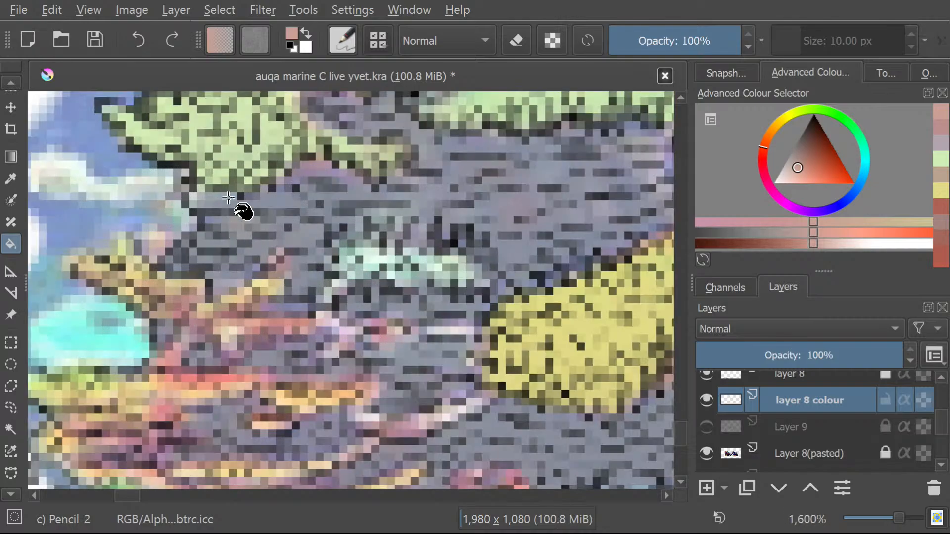
scroll(247, 190, down, 2)
scroll(251, 116, up, 2)
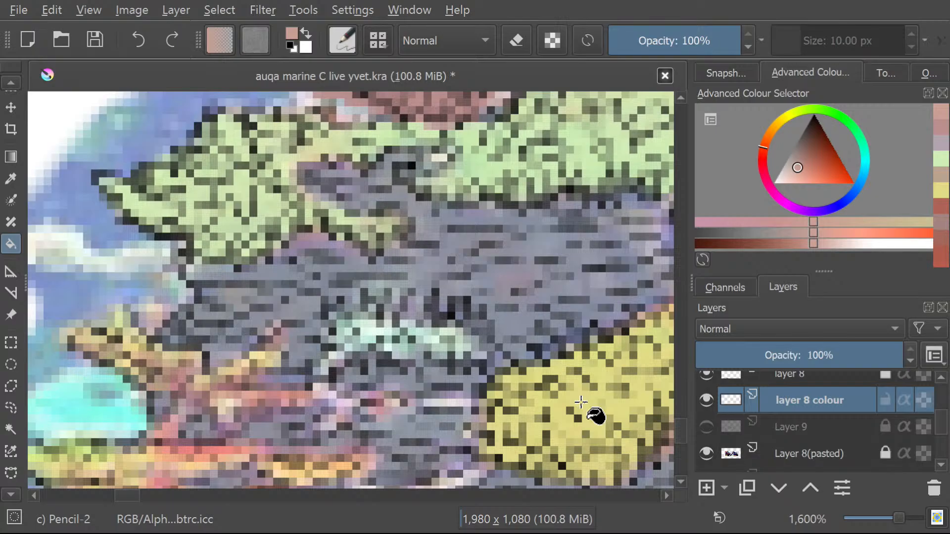
click(6, 407)
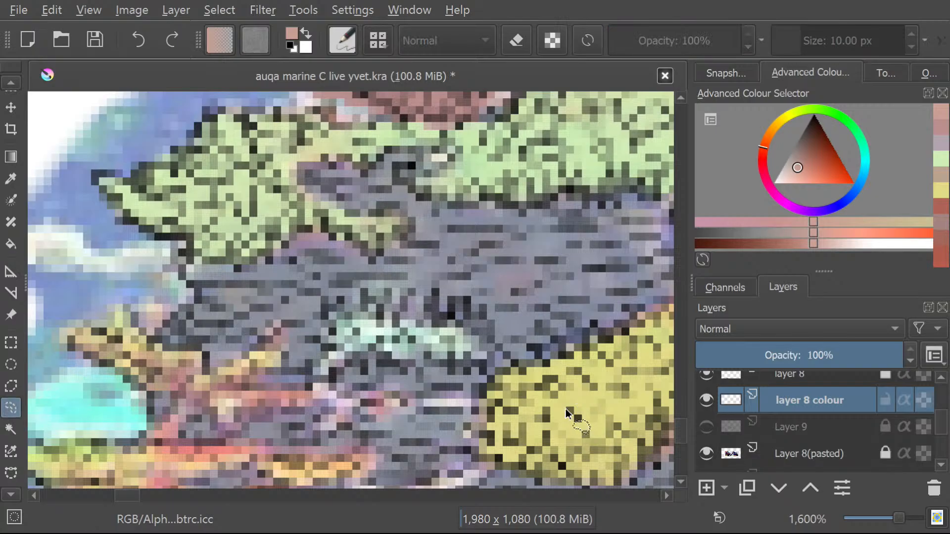
click(11, 177)
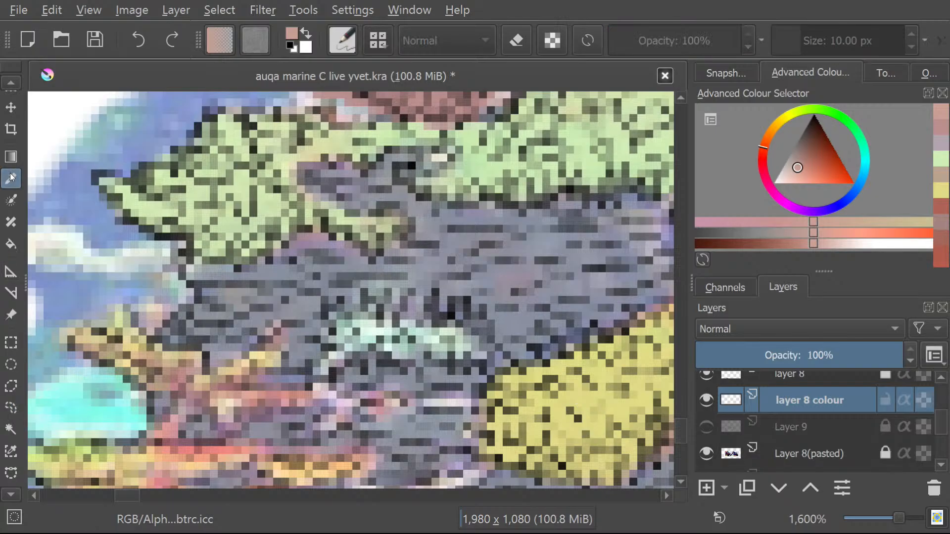
click(600, 411)
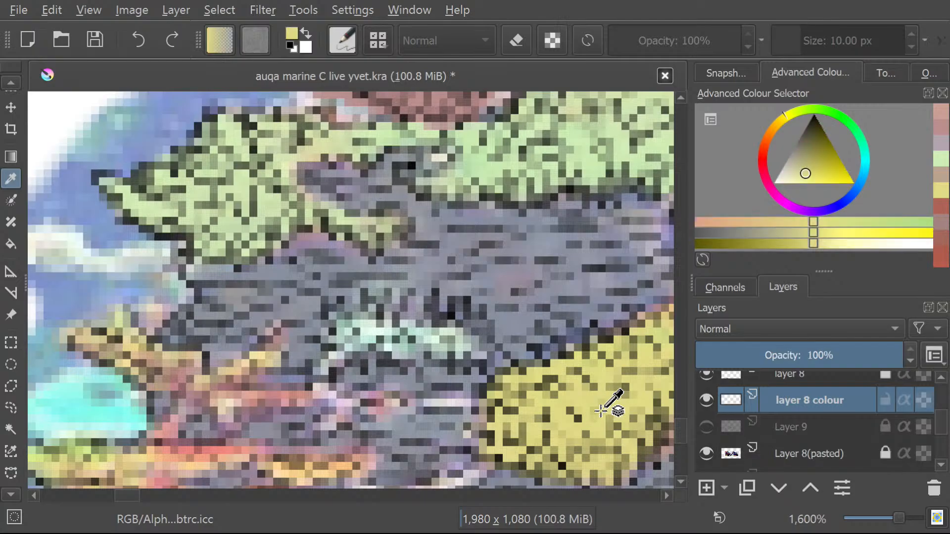
Select the small pale mint coral beside the yellow mound by tracing its outline with the Freehand Selection tool.
click(11, 428)
click(8, 409)
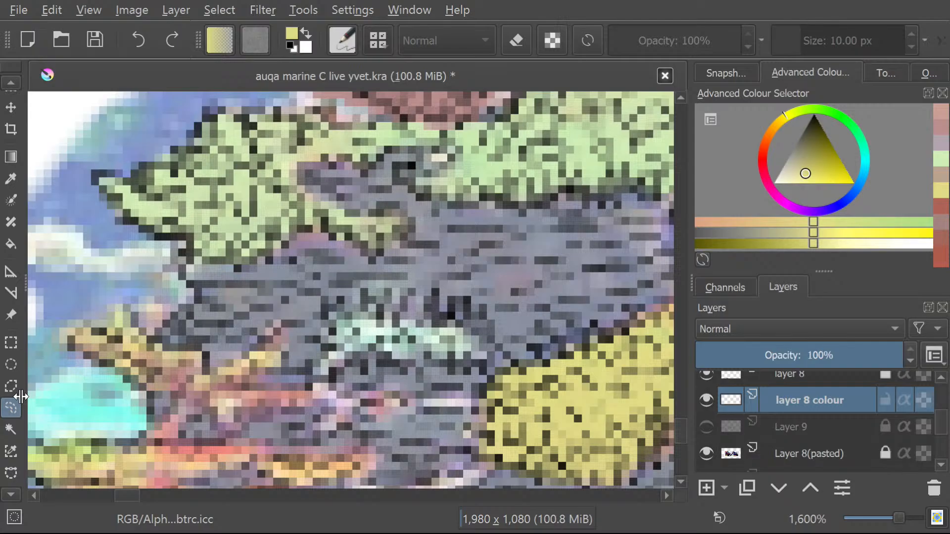
mouse_move(395, 364)
mouse_down()
mouse_move(485, 358)
mouse_move(454, 326)
mouse_up()
mouse_move(385, 315)
mouse_down()
mouse_move(347, 316)
mouse_move(330, 330)
mouse_move(319, 368)
mouse_move(323, 377)
mouse_move(358, 351)
mouse_move(418, 366)
mouse_up()
Paint the selected mint coral with the sampled yellow on "layer 8 colour" using the Freehand Brush.
click(7, 85)
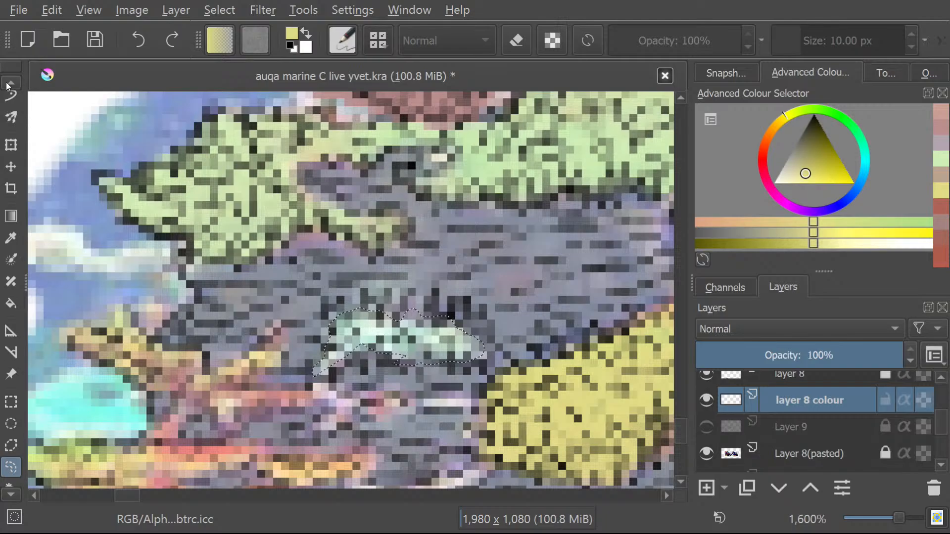
click(10, 82)
click(10, 82)
click(11, 139)
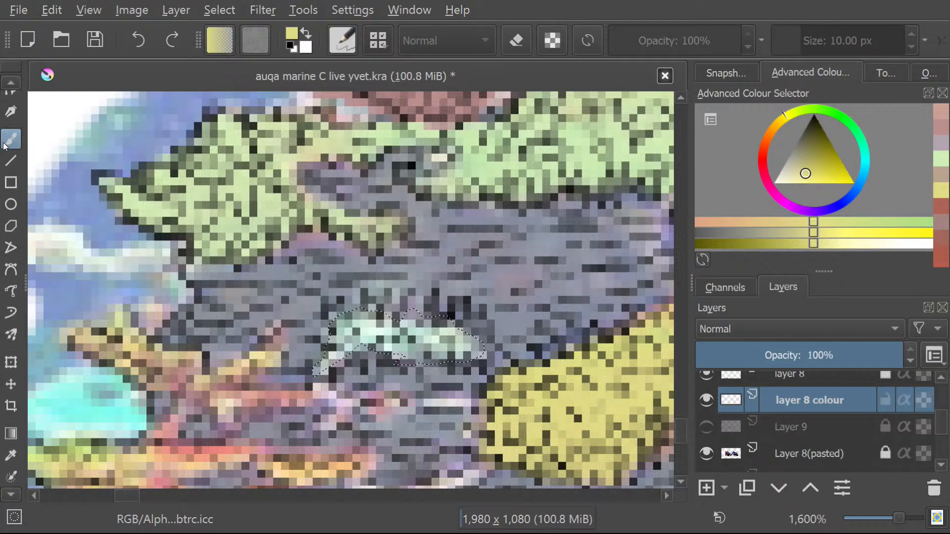
mouse_move(458, 330)
mouse_down()
mouse_move(449, 343)
mouse_move(417, 348)
mouse_move(344, 339)
mouse_up()
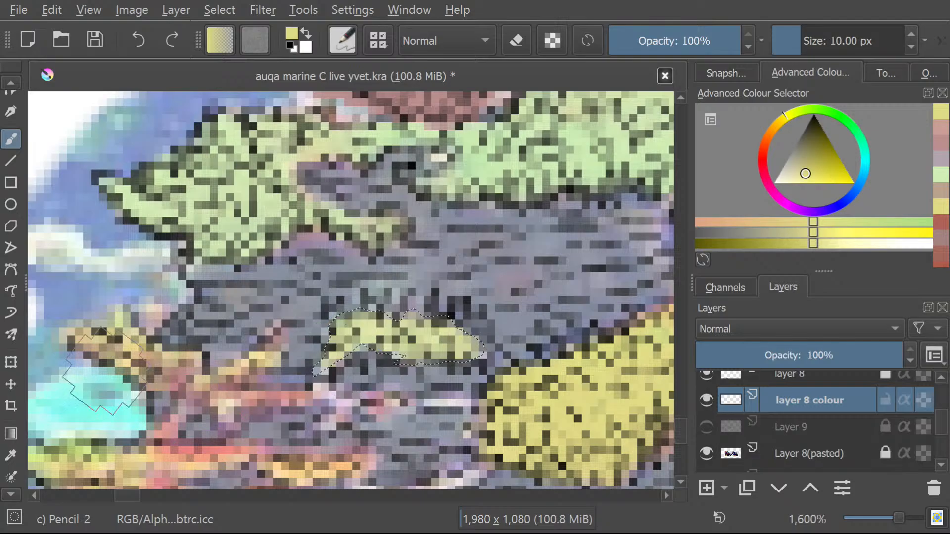
Select the branching coral above the cyan coral by tracing its arms with the Freehand Selection tool.
scroll(4, 502, down, 5)
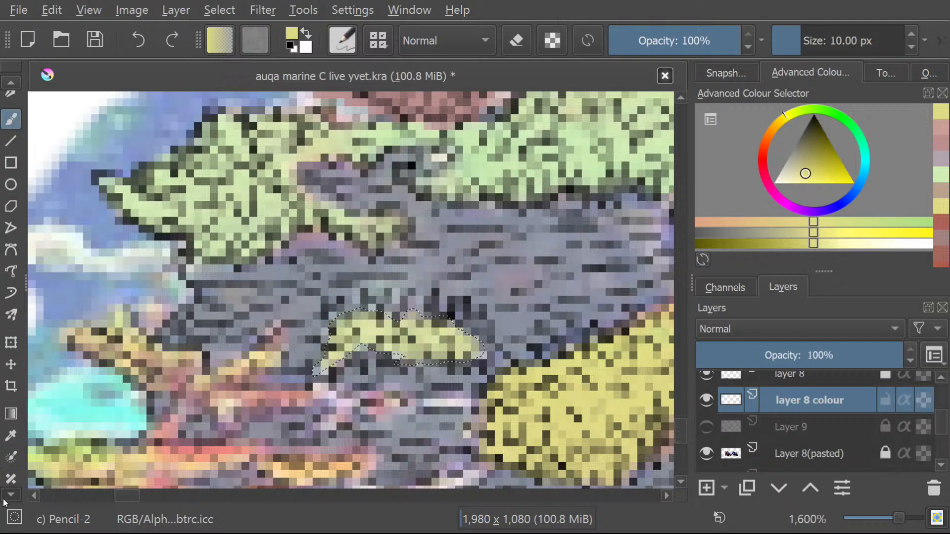
scroll(4, 502, down, 2)
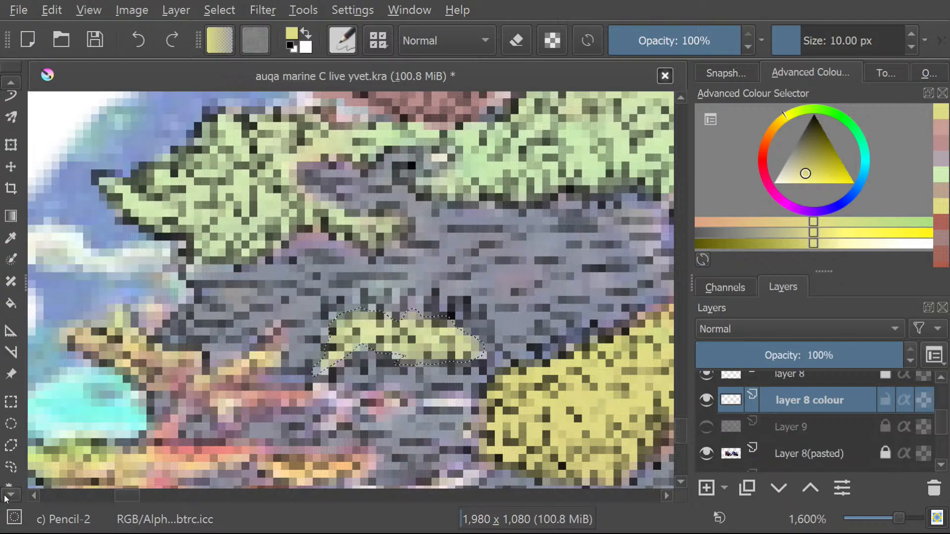
click(11, 447)
mouse_move(276, 380)
mouse_down()
mouse_move(242, 416)
mouse_move(320, 402)
mouse_move(245, 393)
mouse_move(282, 363)
mouse_move(269, 347)
mouse_move(209, 381)
mouse_up()
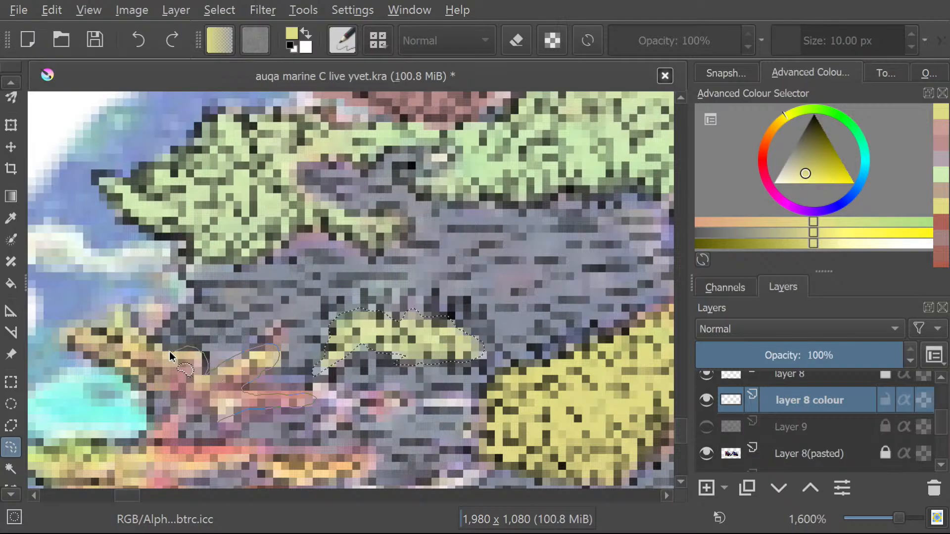
mouse_move(133, 342)
mouse_down()
mouse_move(98, 323)
mouse_move(91, 330)
mouse_move(113, 312)
mouse_move(138, 329)
mouse_up()
click(113, 314)
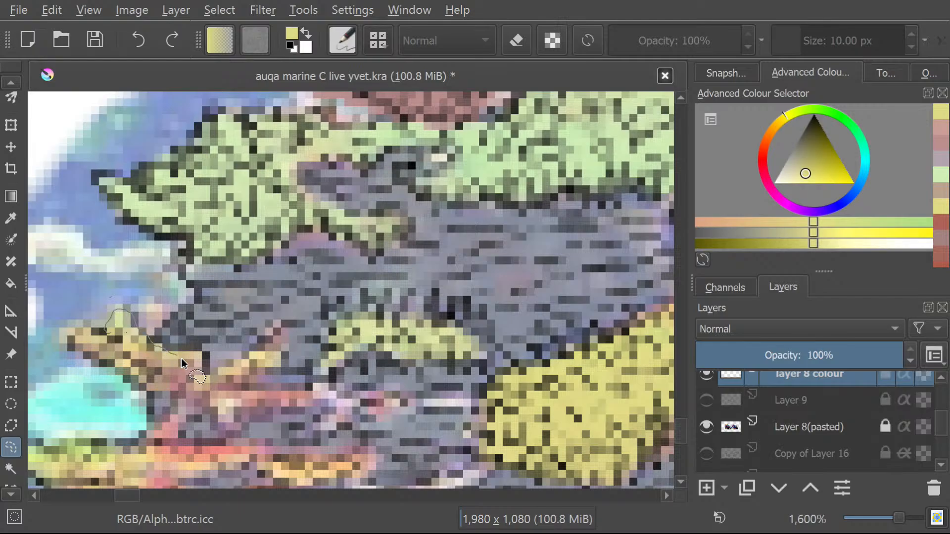
mouse_move(232, 368)
mouse_down()
mouse_move(274, 340)
mouse_move(281, 367)
mouse_move(250, 385)
mouse_move(313, 397)
mouse_move(213, 425)
mouse_move(188, 394)
mouse_move(152, 395)
mouse_up()
mouse_move(106, 368)
mouse_down()
mouse_move(67, 349)
mouse_move(109, 330)
mouse_up()
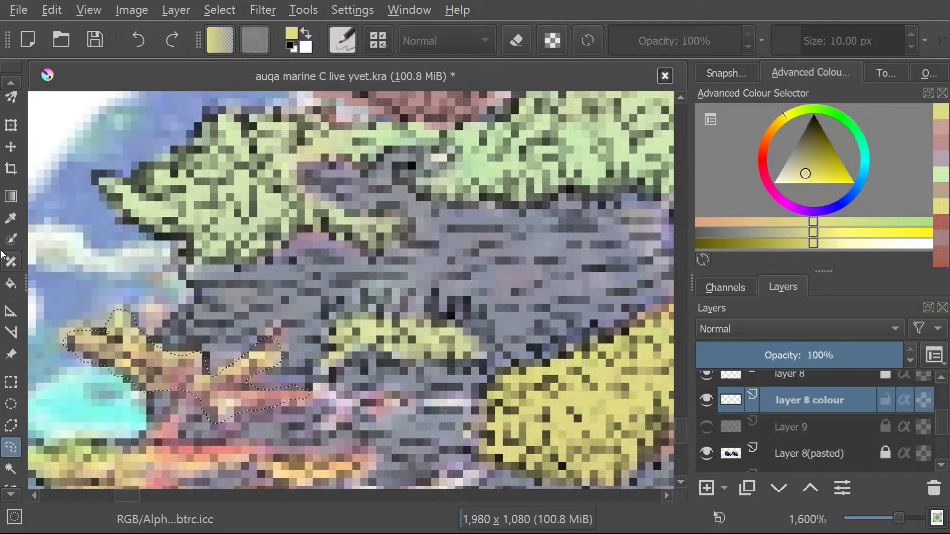
Sample a tan colour from the selected branching coral.
click(11, 218)
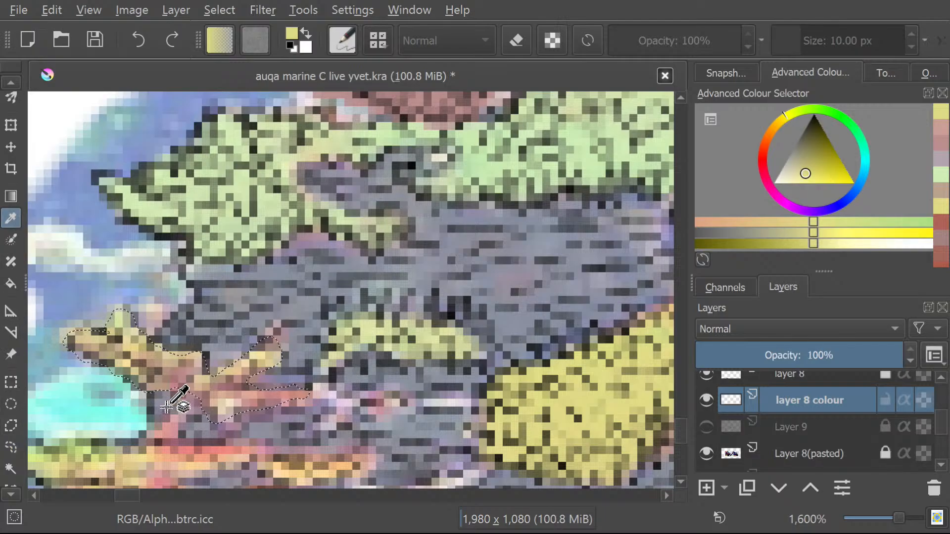
click(156, 366)
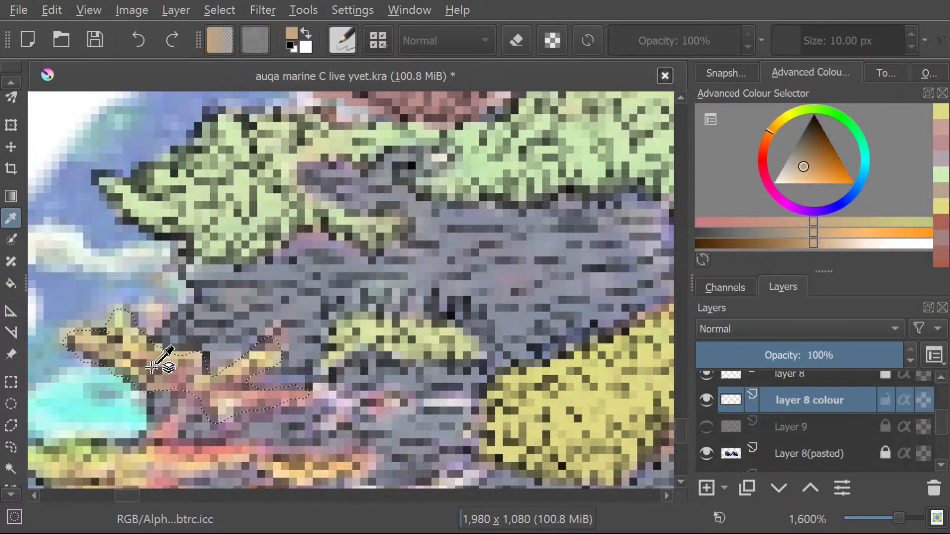
click(161, 362)
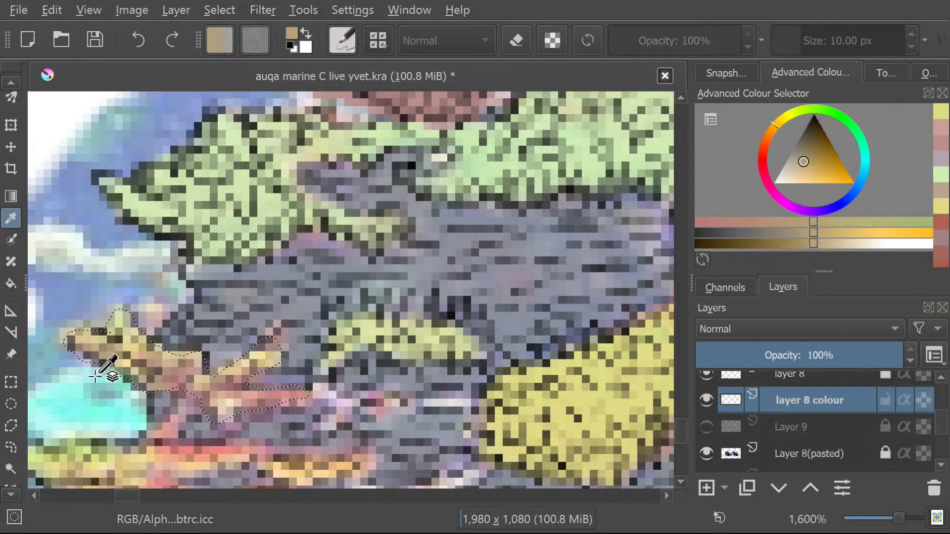
Paint the selected branching coral with the sampled tan on "layer 8 colour" using the Freehand Brush.
click(9, 83)
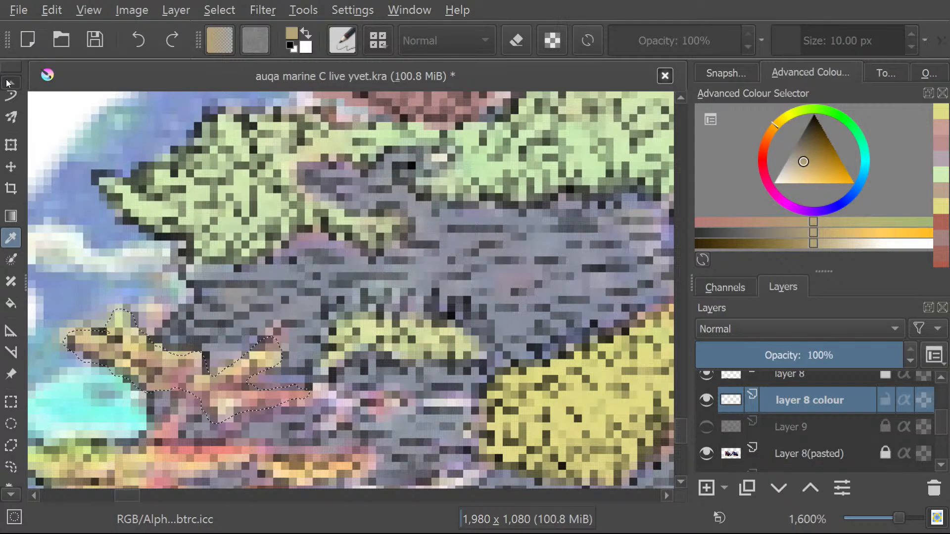
click(9, 82)
click(9, 82)
click(9, 82)
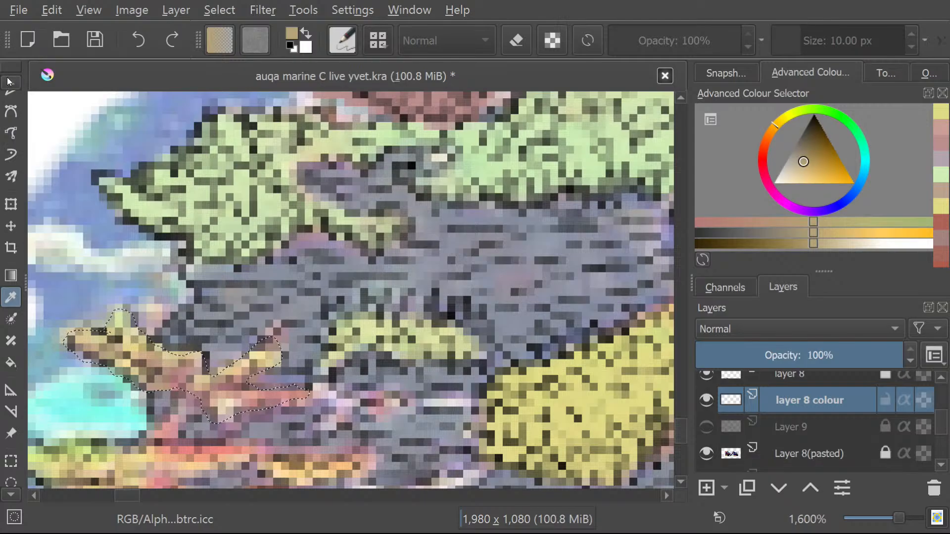
click(9, 82)
click(11, 82)
click(11, 82)
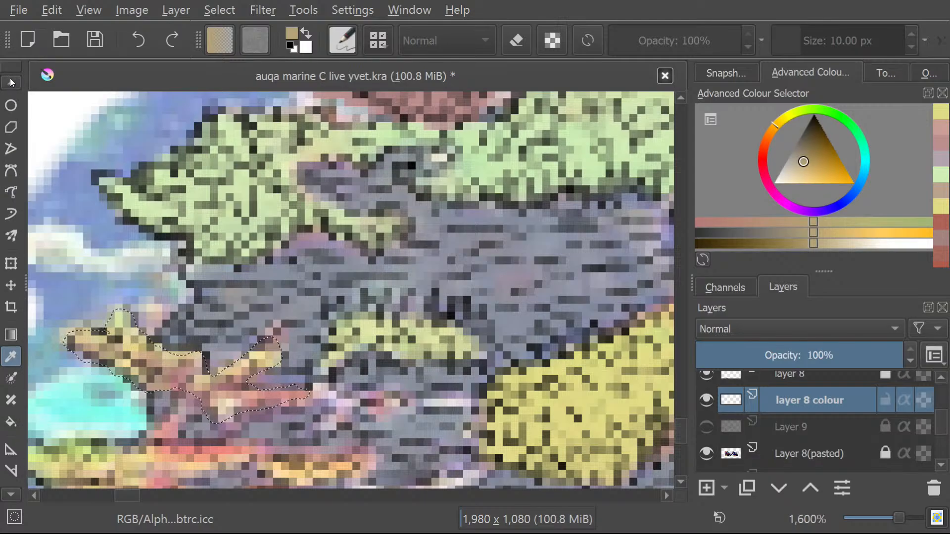
click(10, 82)
click(11, 82)
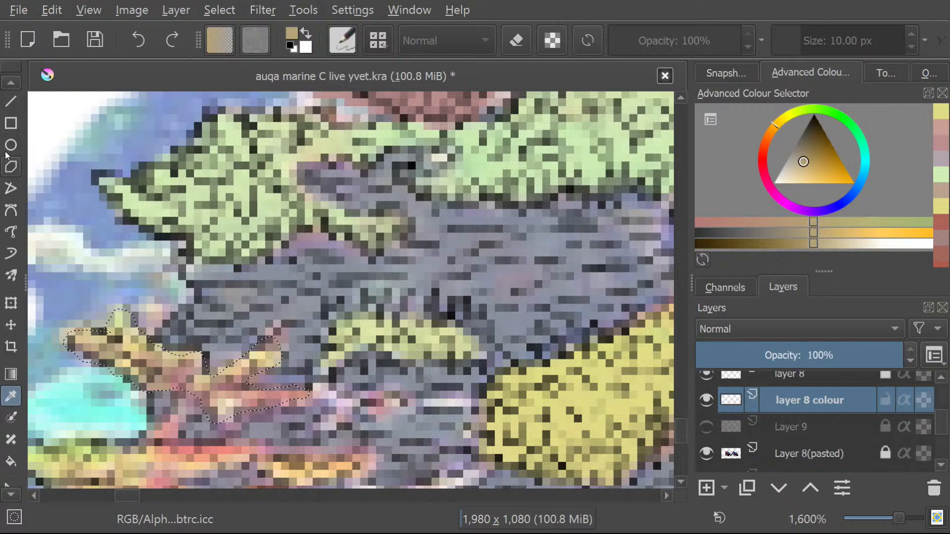
click(8, 82)
click(17, 100)
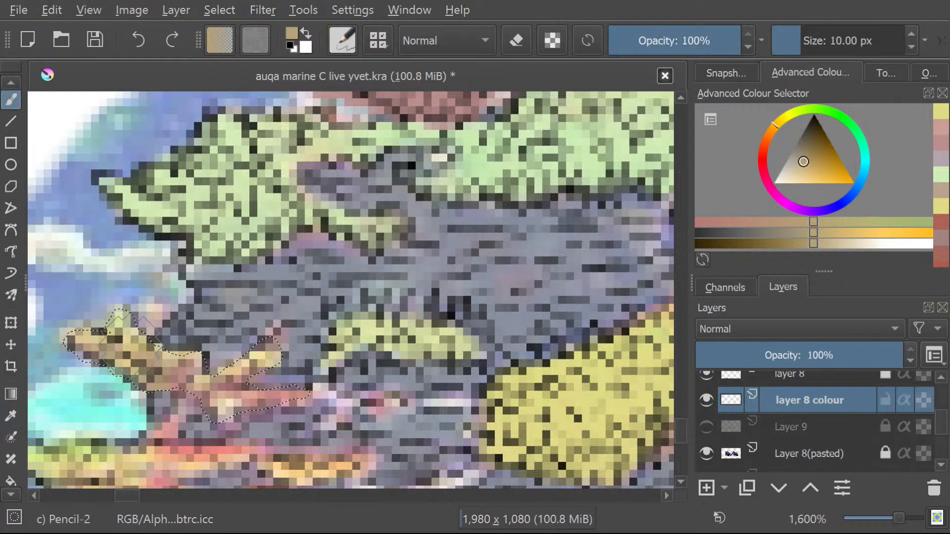
drag(282, 364, 294, 371)
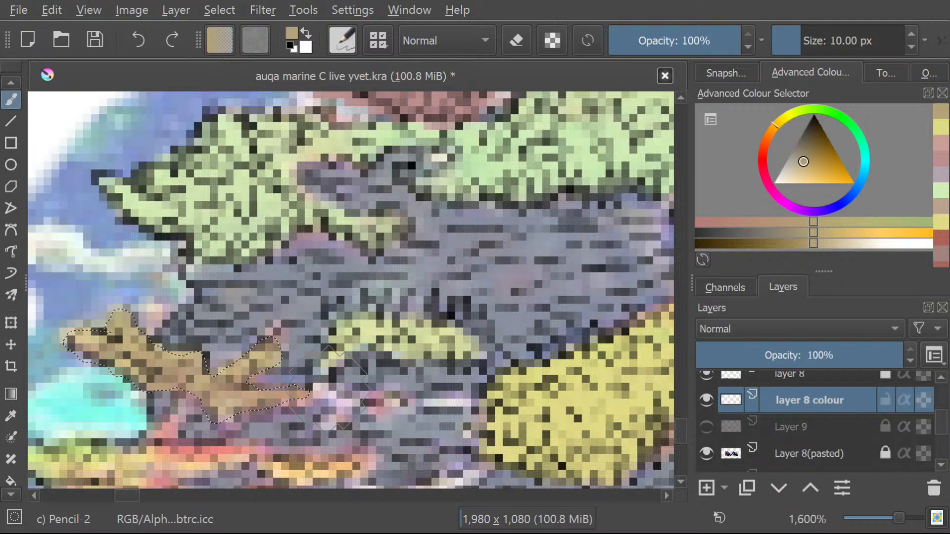
Select the green and orange layered coral below the cyan coral with the Freehand Selection tool and brush it with the same tan.
scroll(681, 429, up, 1)
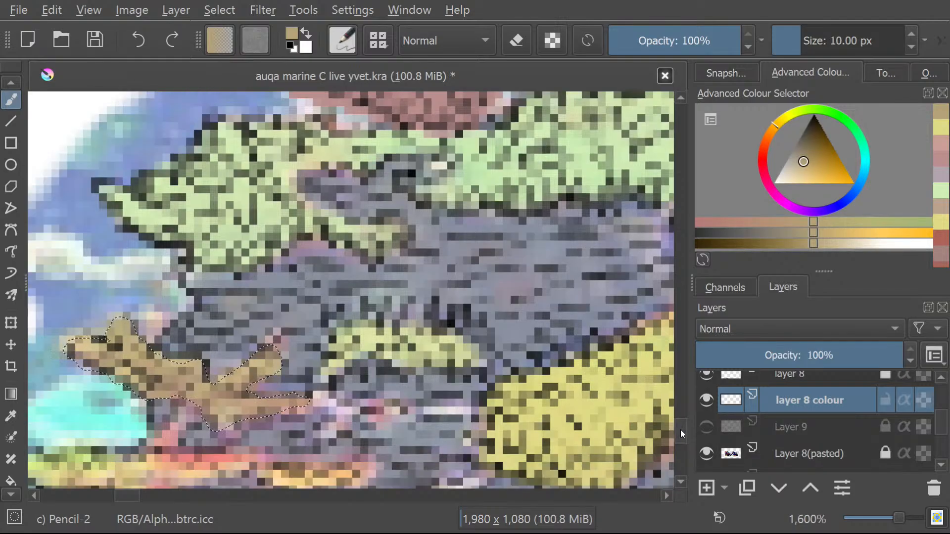
scroll(681, 429, down, 5)
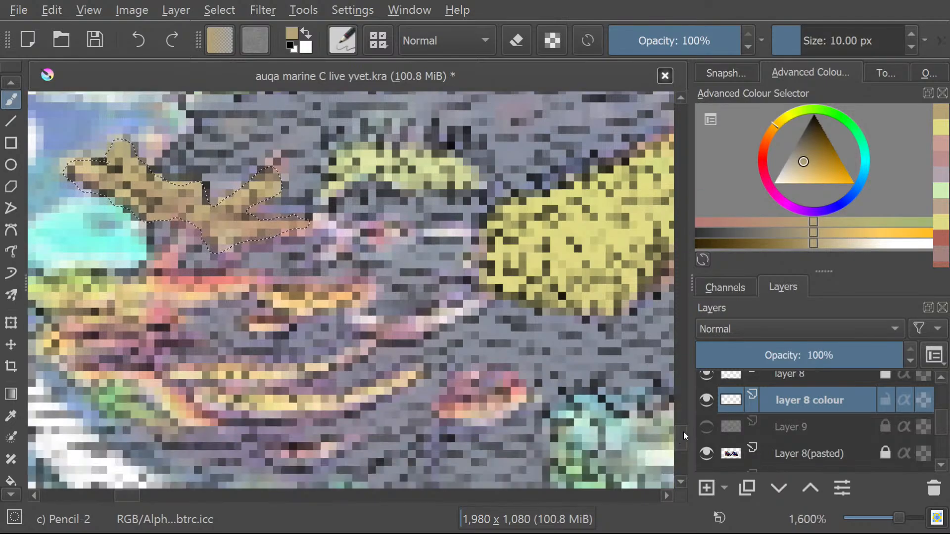
drag(121, 494, 117, 494)
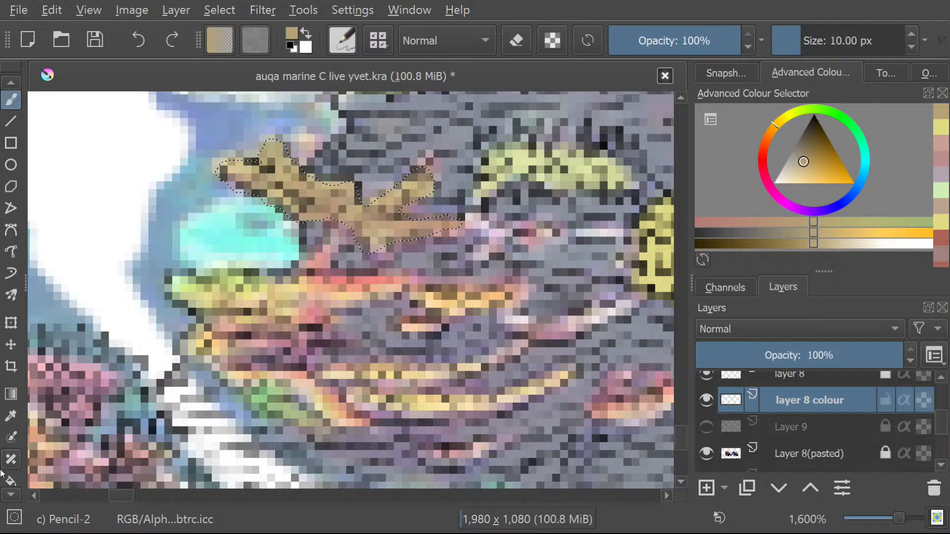
click(9, 495)
scroll(7, 489, down, 6)
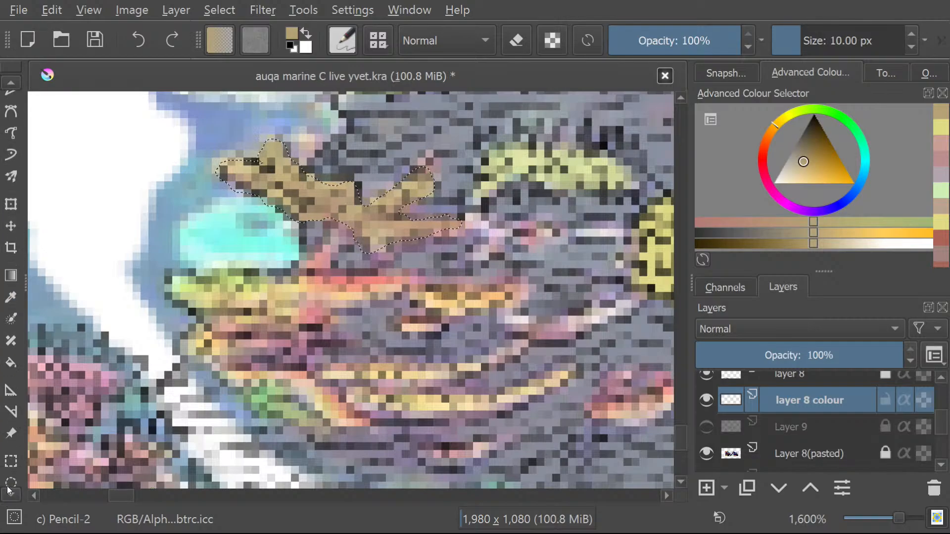
click(12, 466)
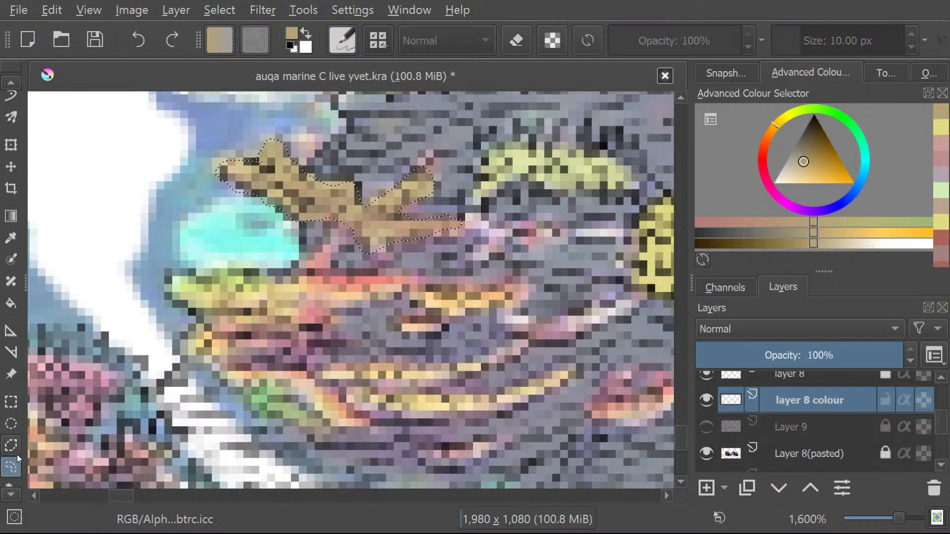
mouse_move(407, 283)
mouse_down()
mouse_move(259, 272)
mouse_move(169, 287)
mouse_move(182, 314)
mouse_move(217, 342)
mouse_move(203, 350)
mouse_move(210, 371)
mouse_move(250, 366)
mouse_move(269, 363)
mouse_move(289, 335)
mouse_move(391, 298)
mouse_move(400, 290)
mouse_move(399, 263)
mouse_up()
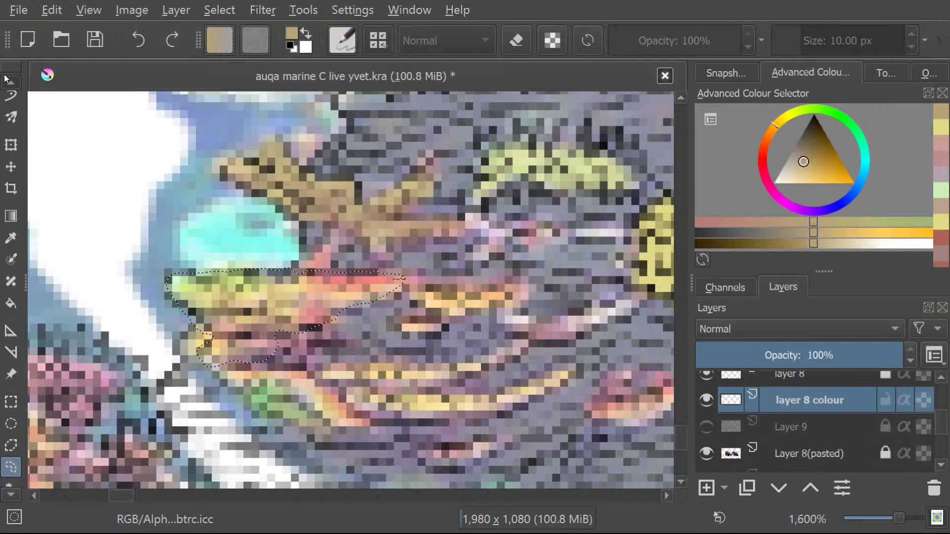
scroll(7, 82, up, 5)
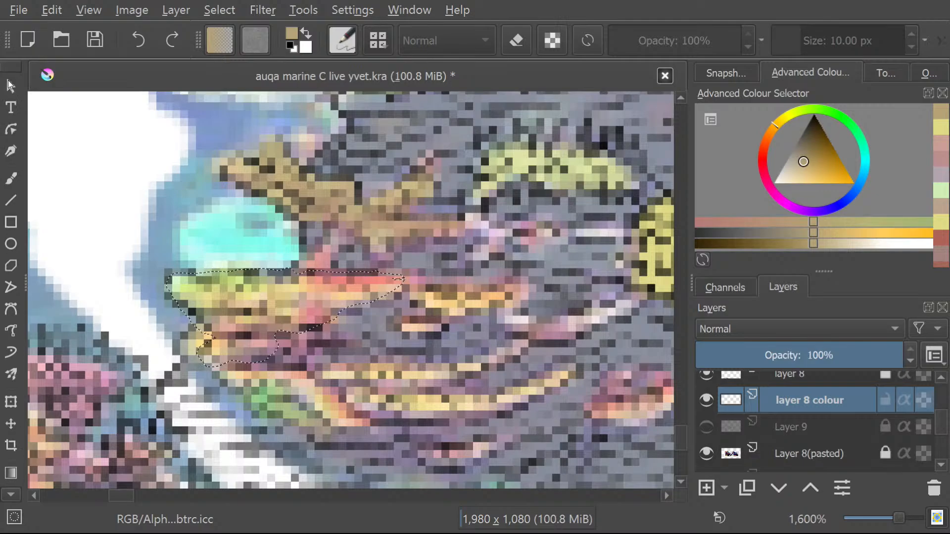
key(b)
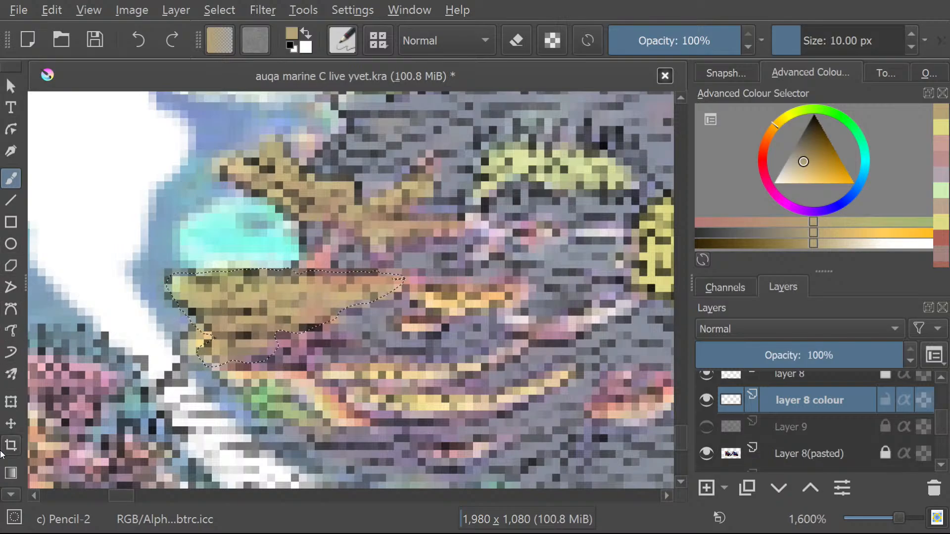
Select the two small orange coral patches beside the tan layered coral with the Freehand Selection tool.
click(7, 494)
click(8, 494)
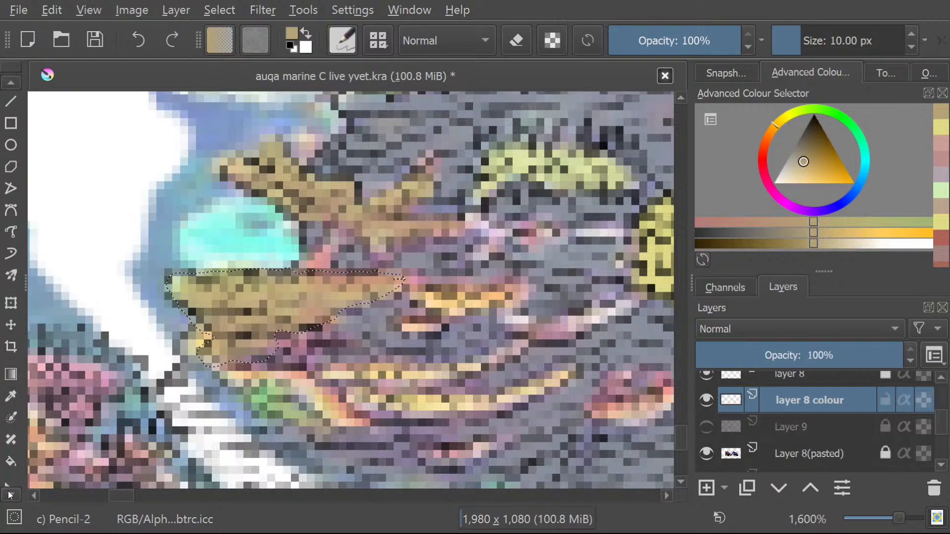
click(10, 495)
click(10, 494)
click(10, 495)
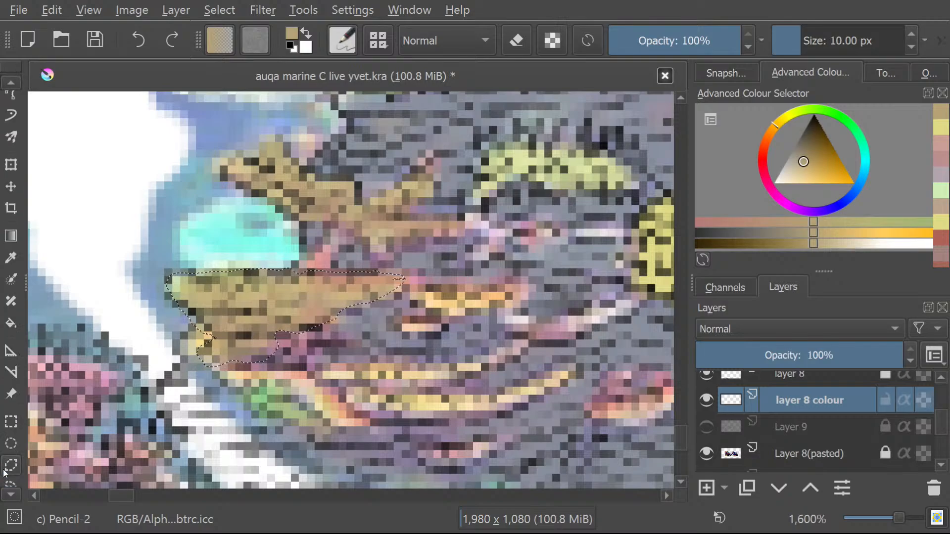
click(8, 484)
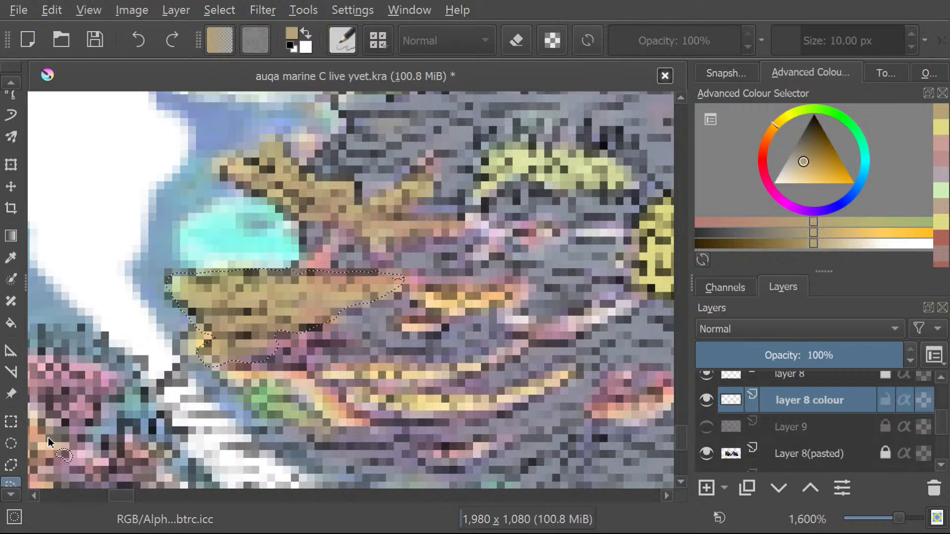
click(404, 334)
mouse_move(403, 335)
mouse_down()
mouse_move(501, 316)
mouse_move(493, 295)
mouse_up()
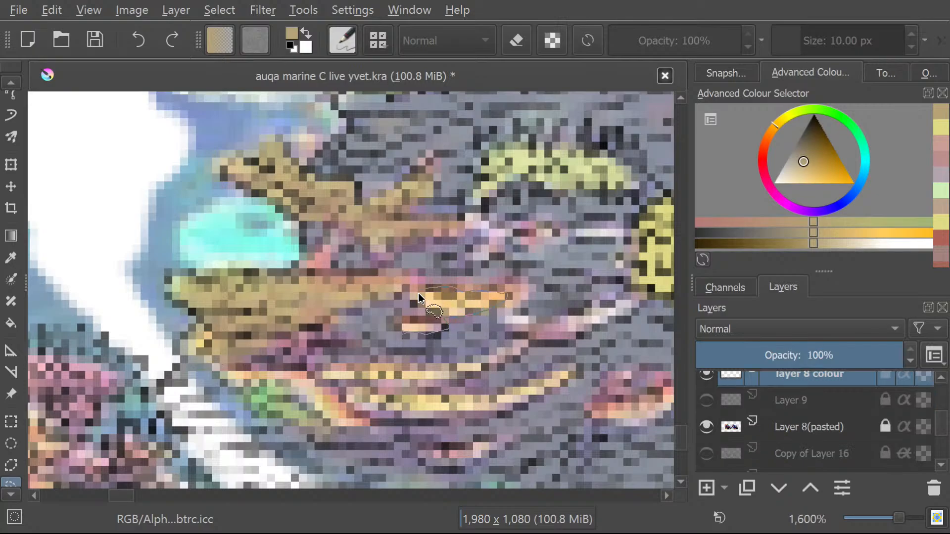
drag(437, 313, 404, 338)
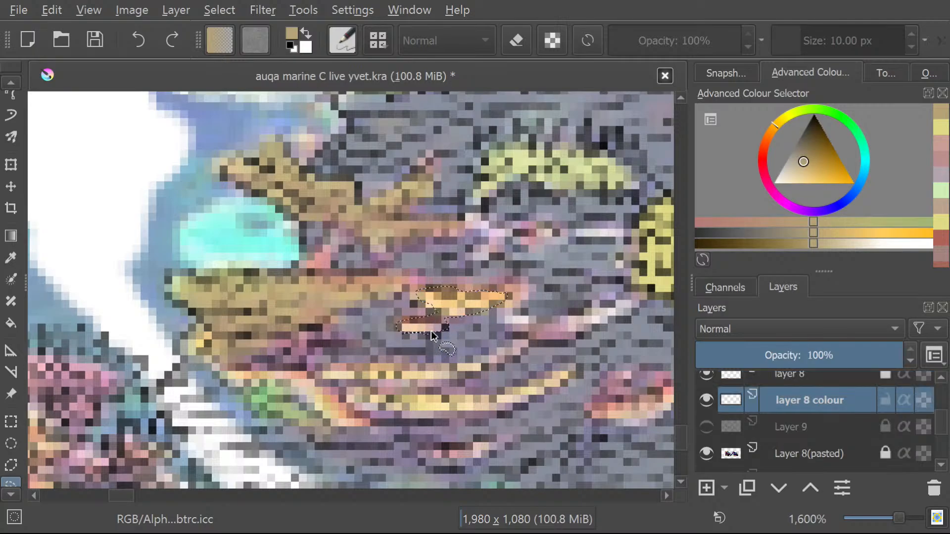
Paint the selected small orange patches with the current tan on "layer 8 colour" using the Freehand Brush.
scroll(3, 82, up, 3)
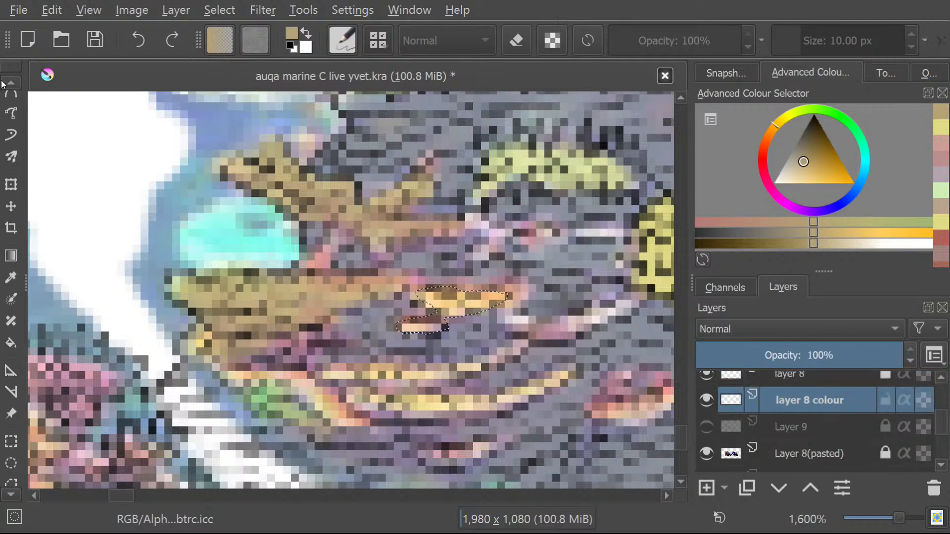
scroll(2, 80, up, 3)
scroll(5, 82, up, 2)
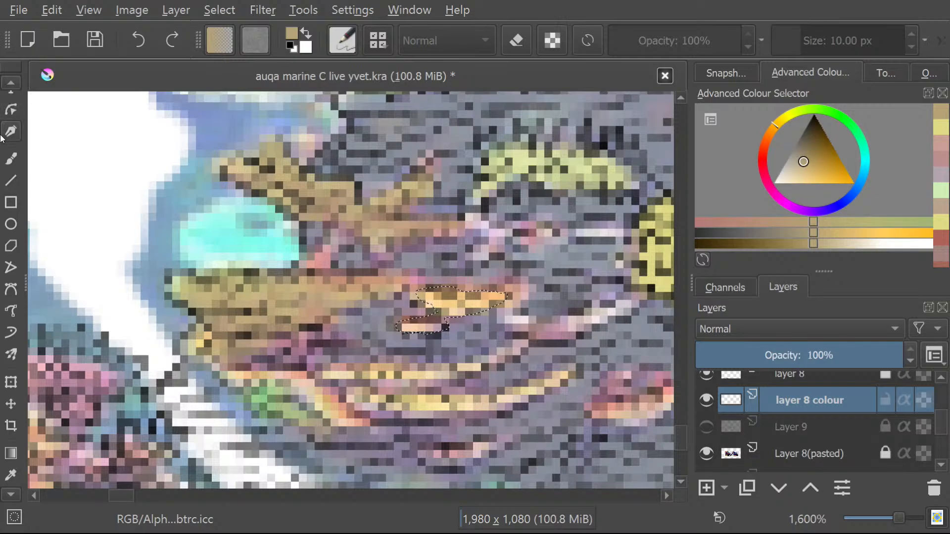
click(9, 154)
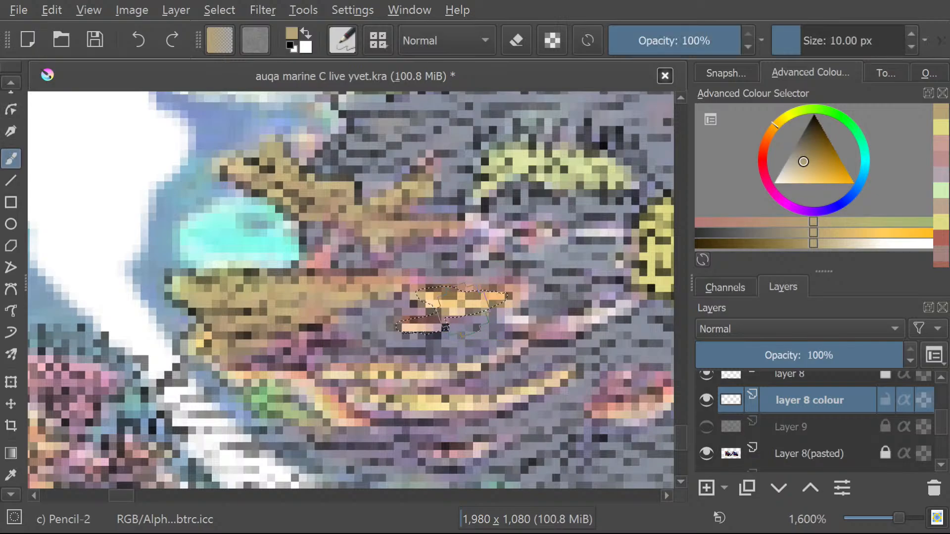
mouse_move(453, 303)
mouse_down()
mouse_move(492, 300)
mouse_move(433, 300)
mouse_move(420, 322)
mouse_move(431, 325)
mouse_move(405, 329)
mouse_move(414, 325)
mouse_up()
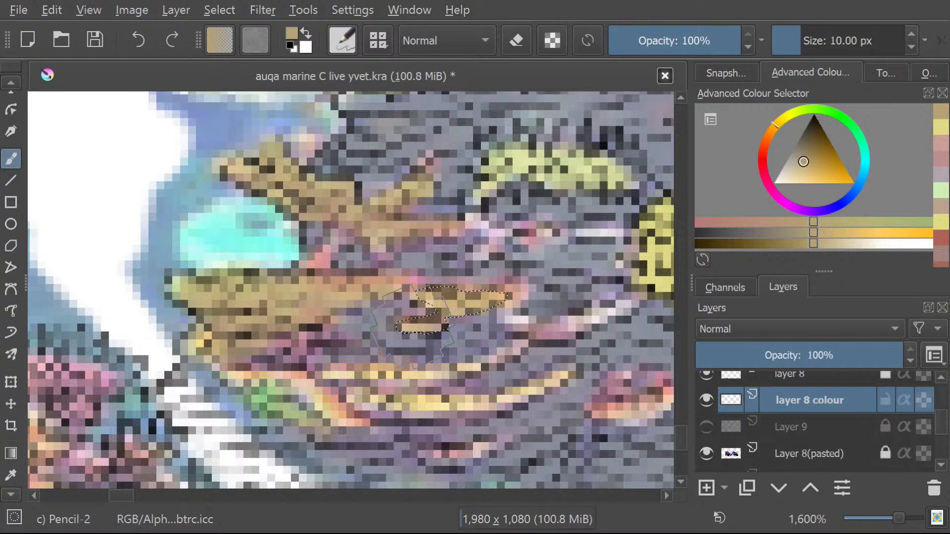
Select the thin curved yellow strip below the orange patches with the Freehand Selection tool and brush it with the same tan.
click(10, 83)
click(11, 85)
click(11, 179)
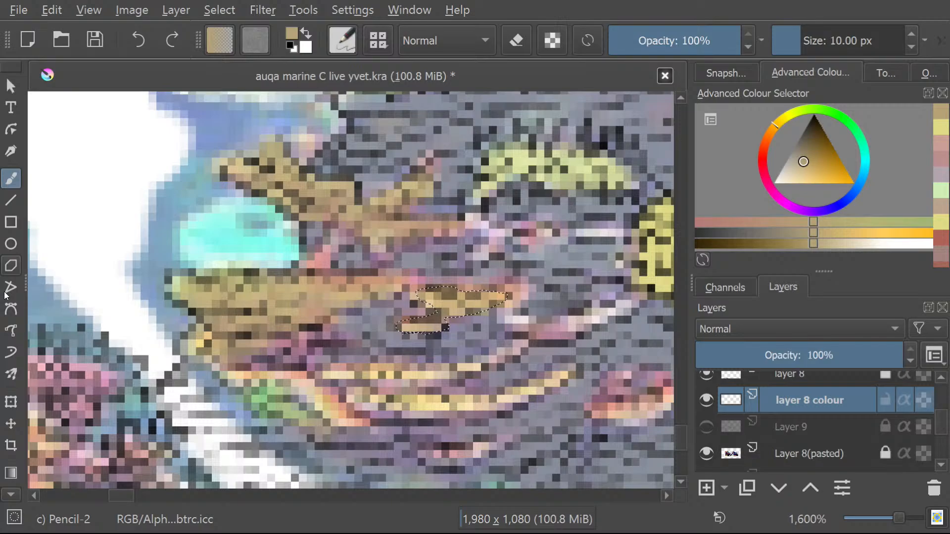
click(8, 494)
drag(6, 494, 1, 488)
click(9, 428)
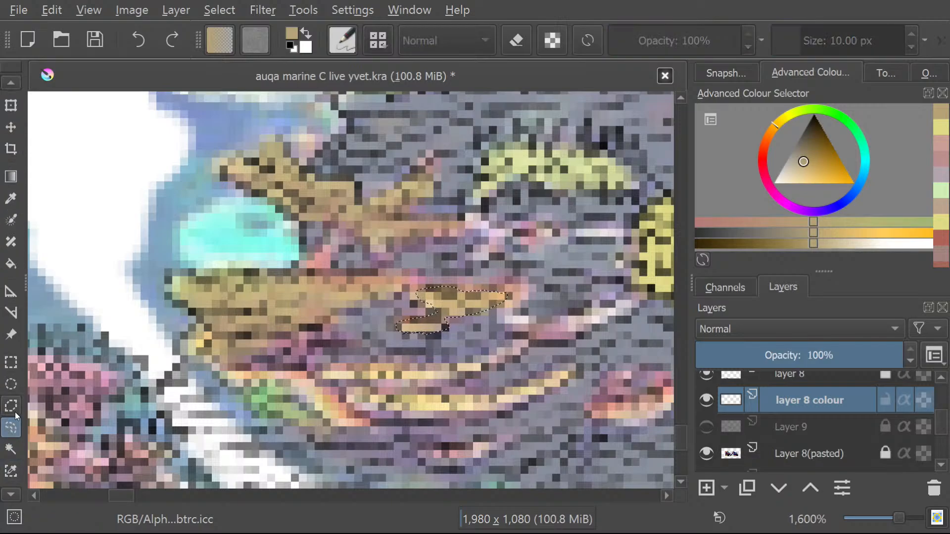
mouse_move(515, 346)
mouse_down()
mouse_move(522, 350)
mouse_move(473, 366)
mouse_move(324, 369)
mouse_move(340, 389)
mouse_move(455, 384)
mouse_move(519, 361)
mouse_move(516, 348)
mouse_up()
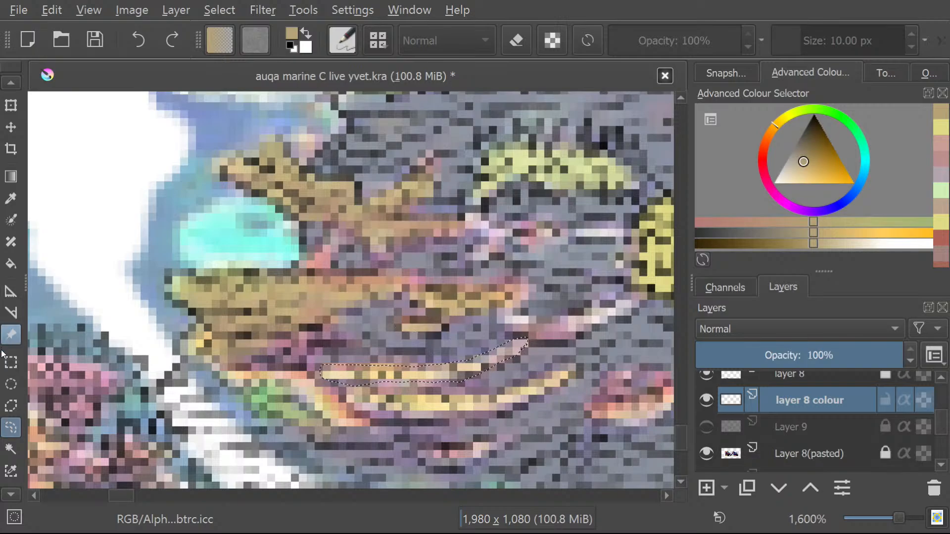
click(4, 85)
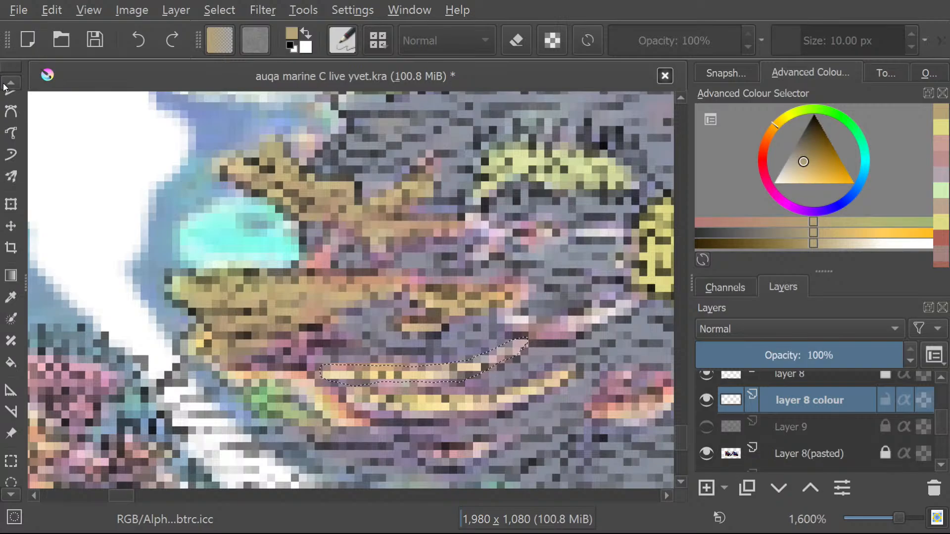
click(12, 139)
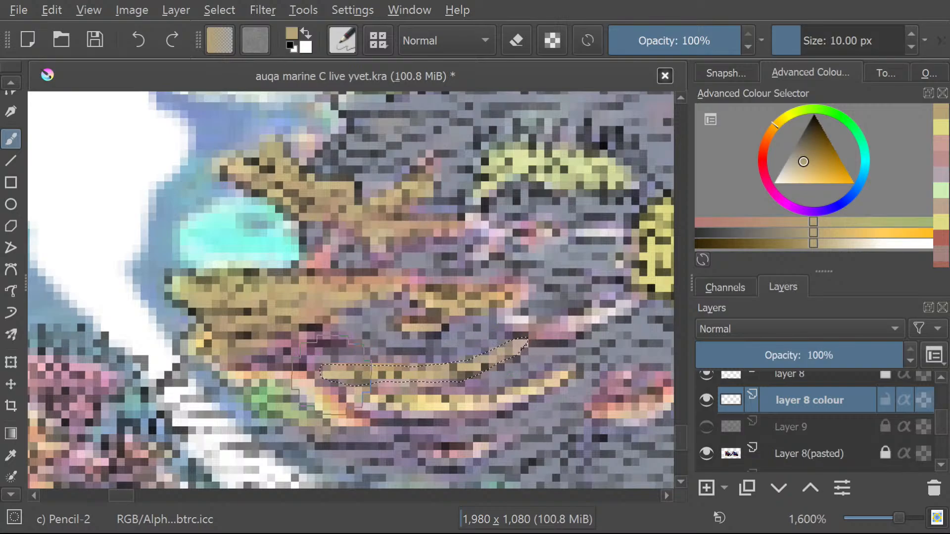
Outline the green coral with the orange edge below the tan layered coral as a freehand selection and brush it tan.
click(10, 496)
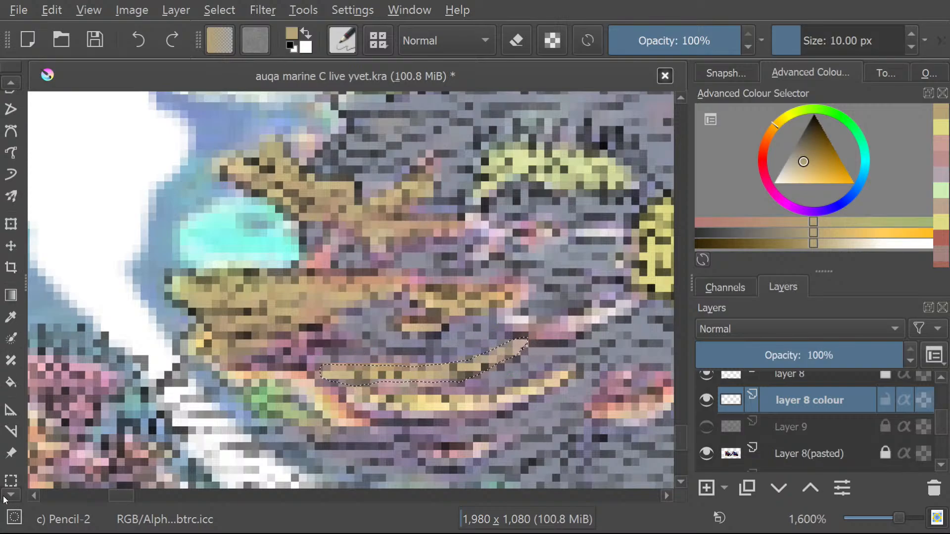
click(11, 447)
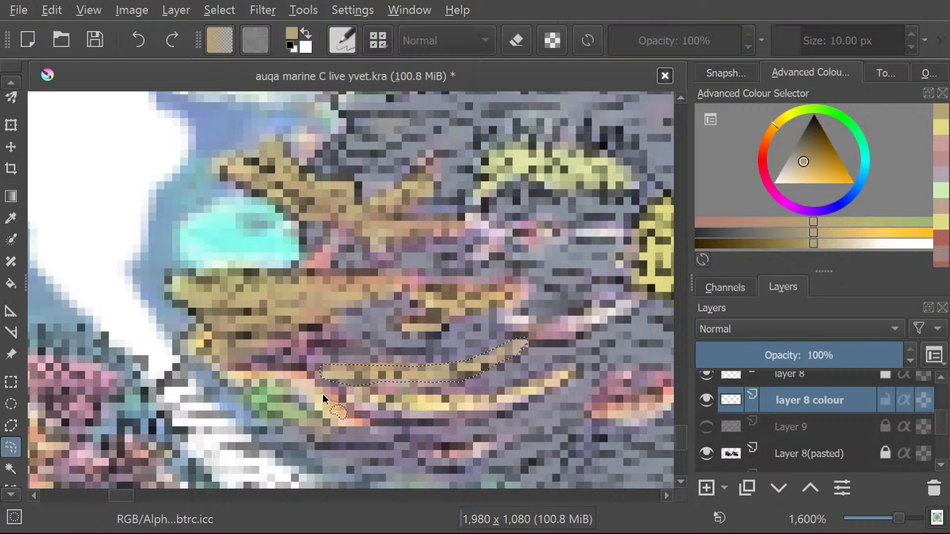
drag(223, 375, 233, 393)
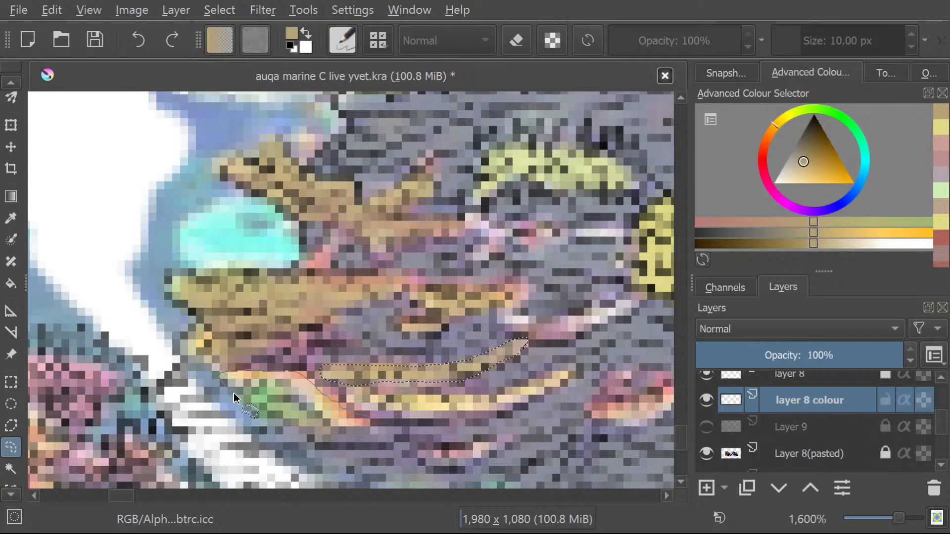
mouse_move(271, 423)
mouse_down()
mouse_move(327, 447)
mouse_move(375, 428)
mouse_up()
scroll(11, 82, up, 5)
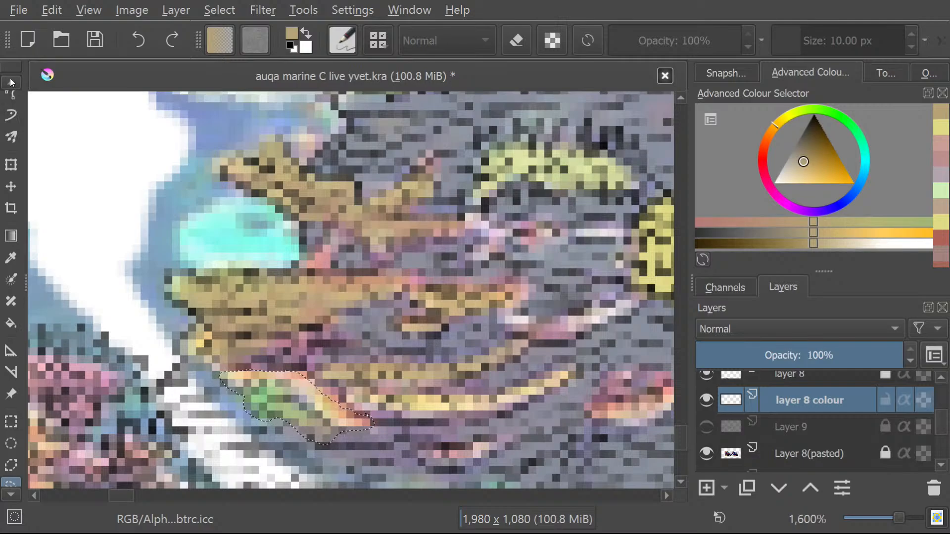
click(11, 139)
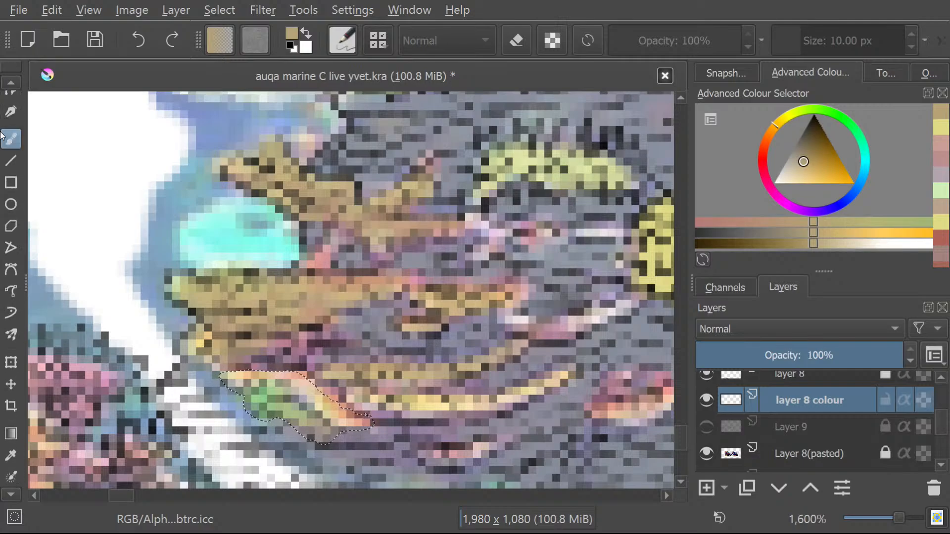
mouse_move(307, 396)
mouse_down()
mouse_move(261, 371)
mouse_move(246, 377)
mouse_move(243, 406)
mouse_up()
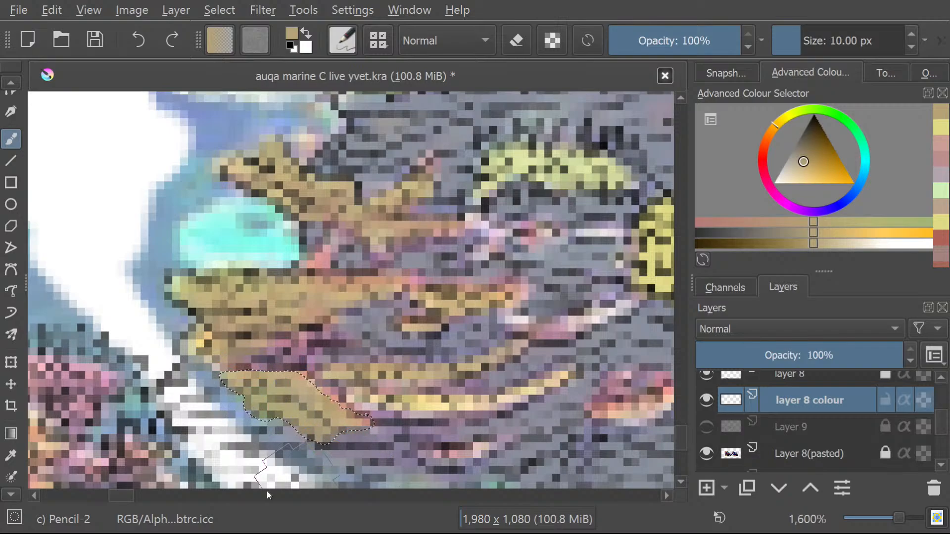
Select the lower curved yellow strip beside the newly tan coral with the Freehand Selection tool and brush it tan.
click(8, 495)
click(8, 495)
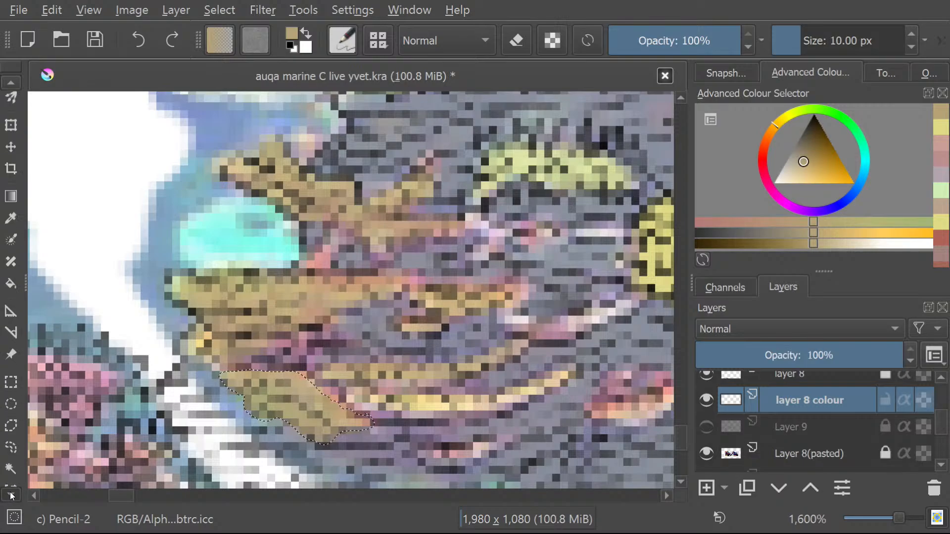
click(11, 406)
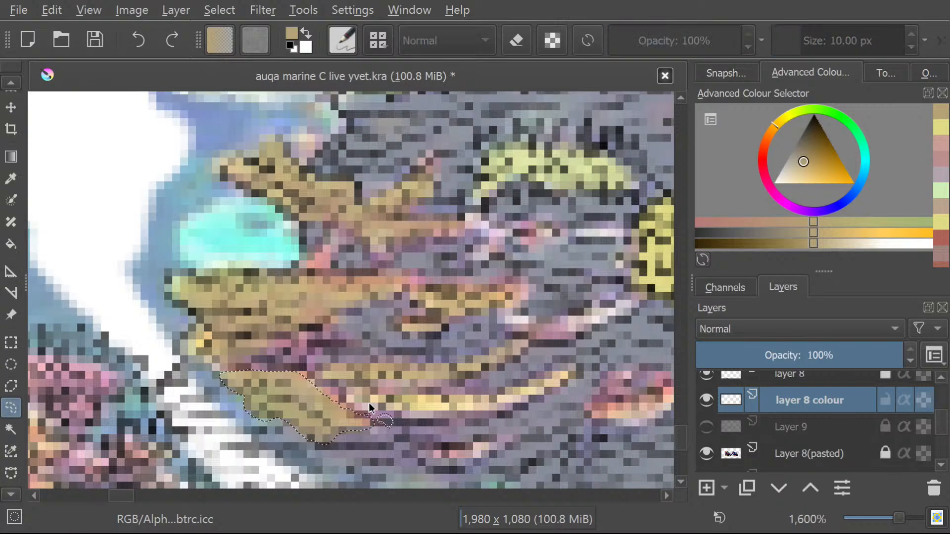
mouse_move(372, 402)
mouse_down()
mouse_move(488, 421)
mouse_move(555, 396)
mouse_move(574, 375)
mouse_move(569, 366)
mouse_move(508, 392)
mouse_move(381, 399)
mouse_up()
click(12, 82)
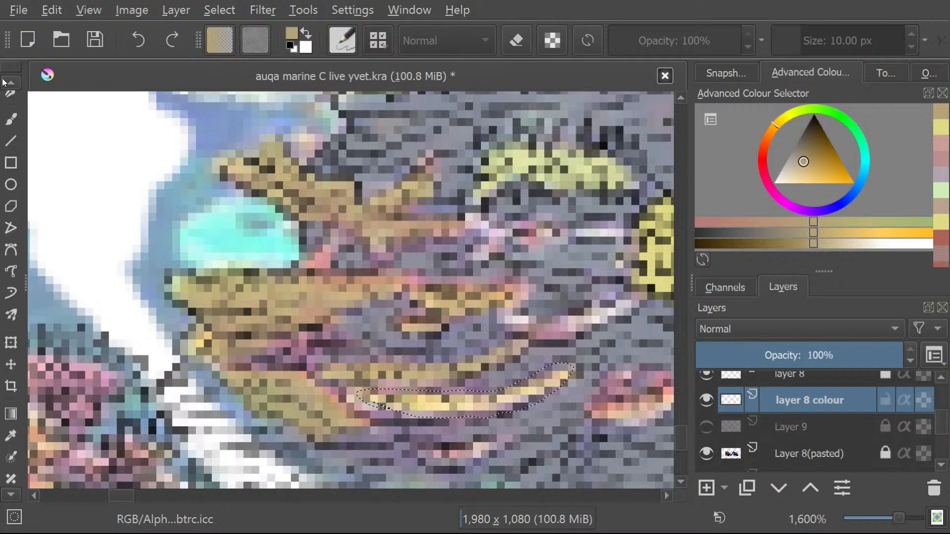
click(11, 139)
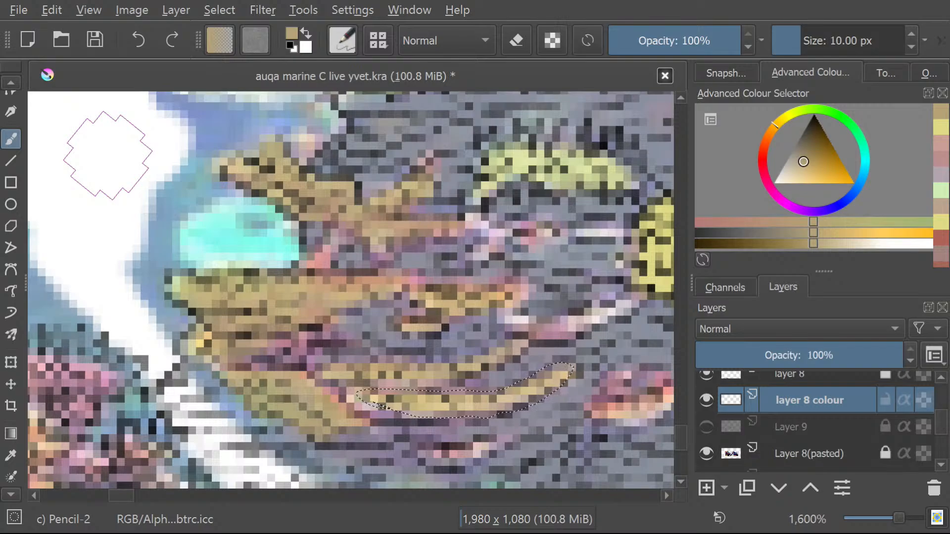
click(5, 81)
click(10, 85)
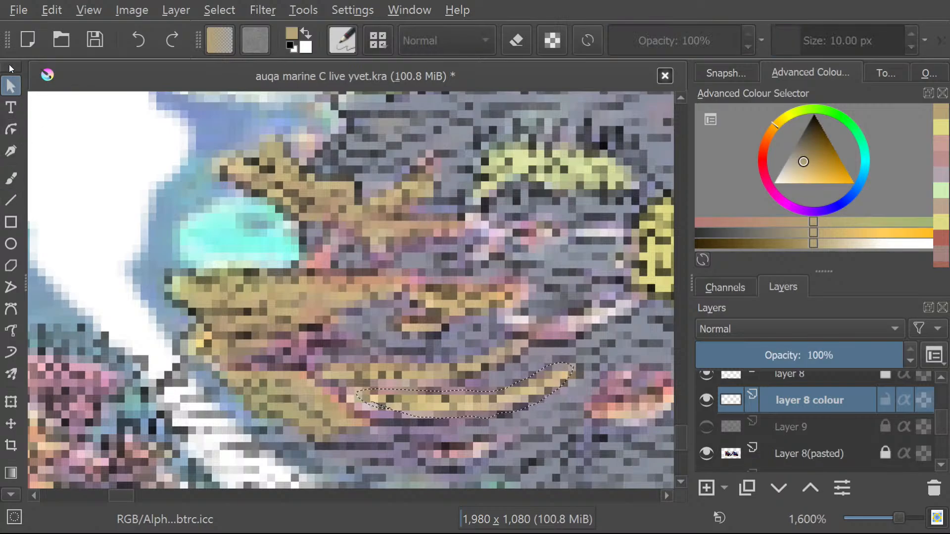
double_click(10, 64)
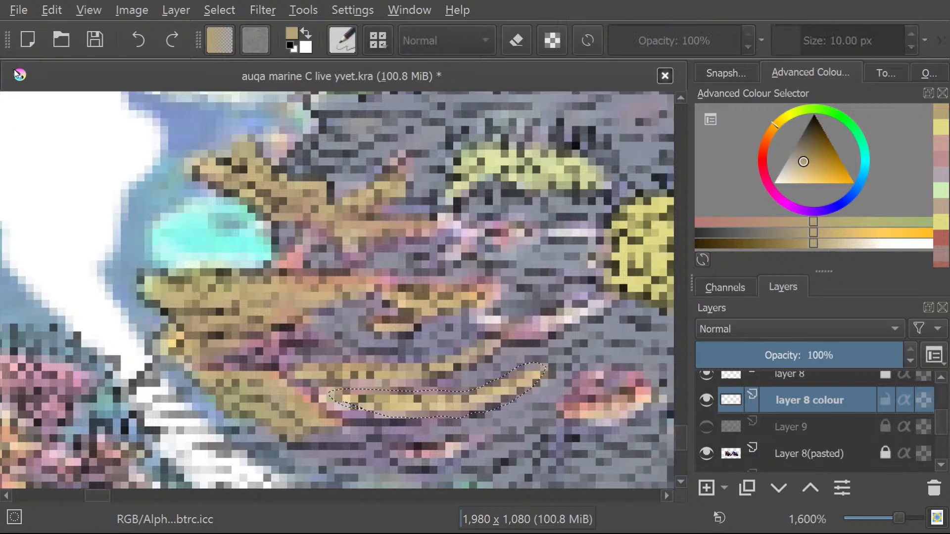
double_click(28, 121)
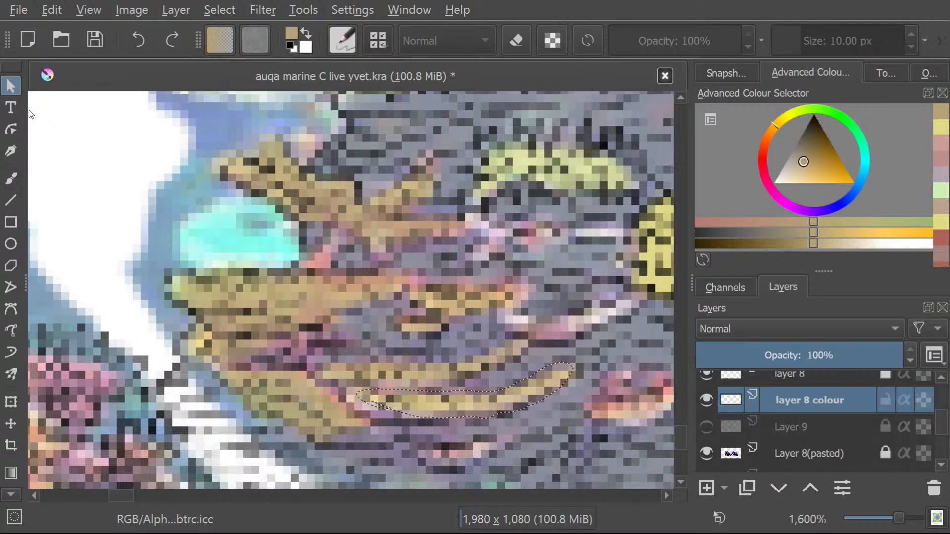
Save the drawing and switch back to the Freehand Brush tool.
key(ctrl+s)
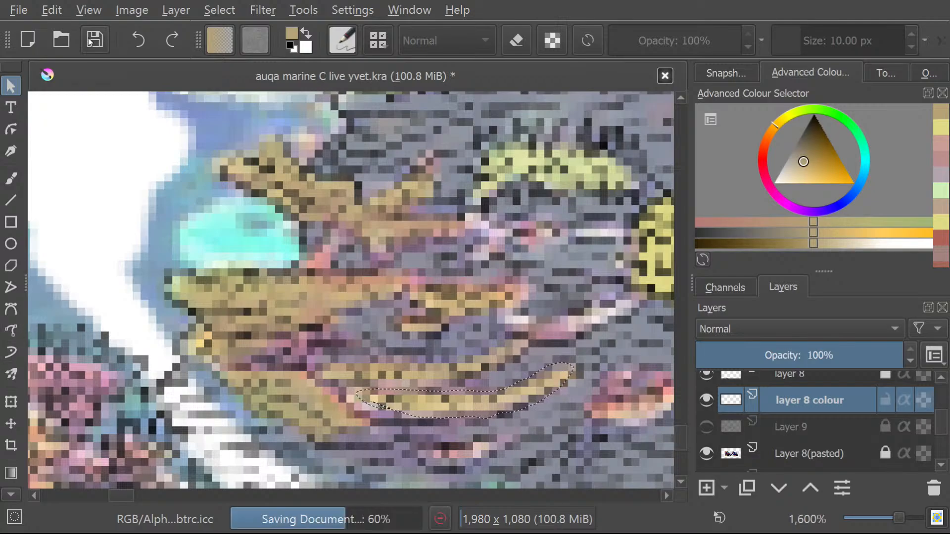
click(7, 182)
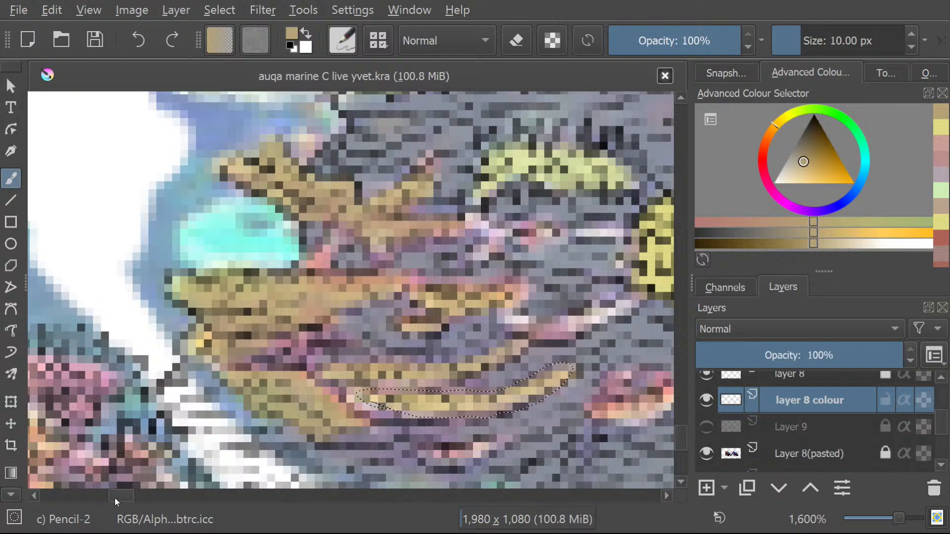
Select the pink and white curved strip near the large yellow coral with the Freehand Selection tool.
drag(119, 498, 124, 499)
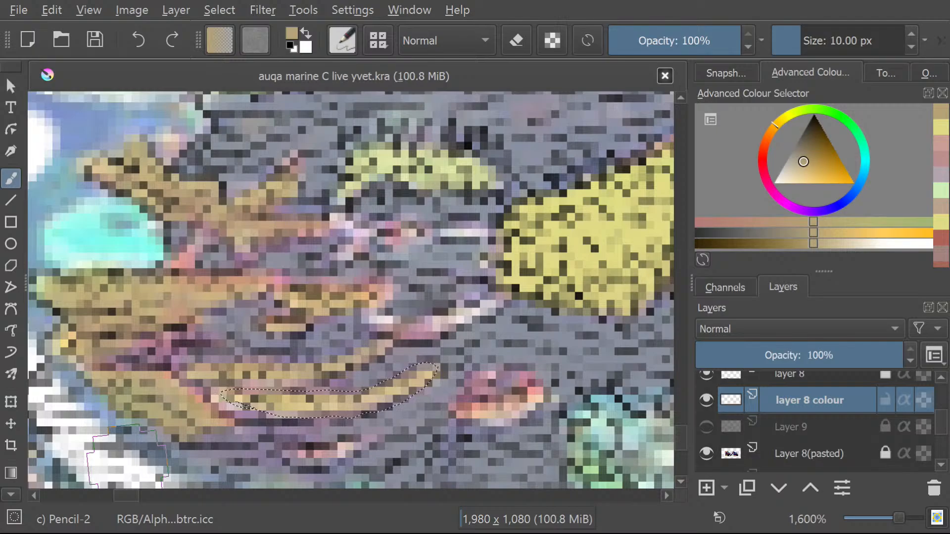
click(8, 496)
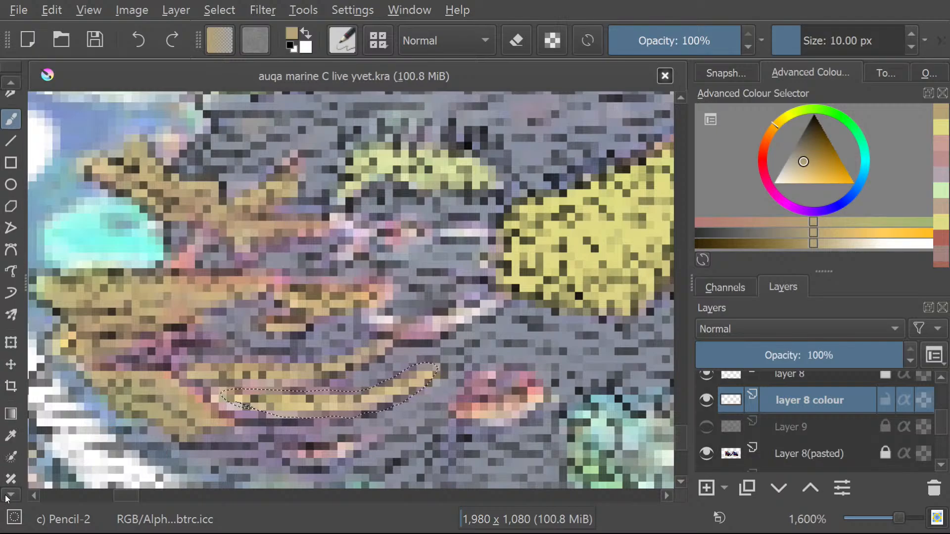
click(9, 498)
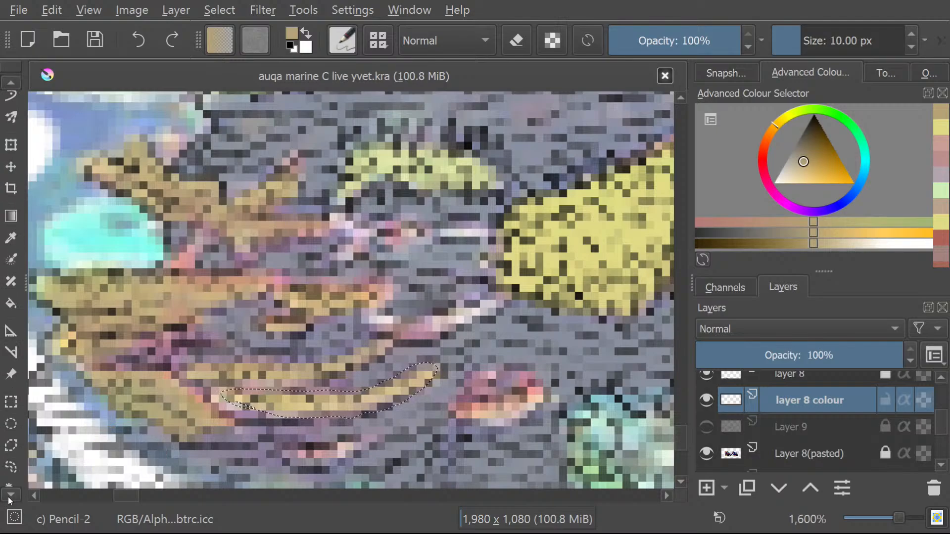
click(11, 426)
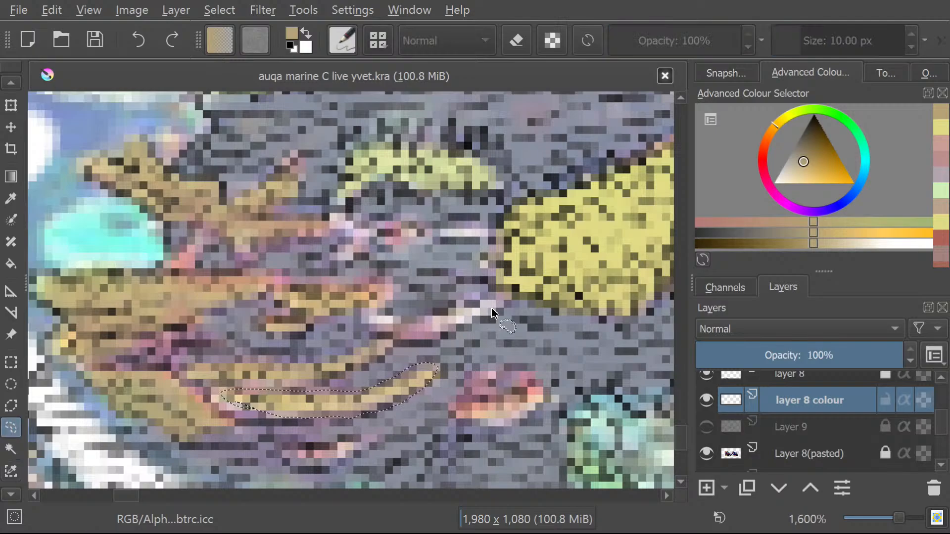
mouse_move(501, 301)
mouse_down()
mouse_move(438, 339)
mouse_move(371, 333)
mouse_move(375, 322)
mouse_move(419, 324)
mouse_up()
drag(501, 303, 500, 298)
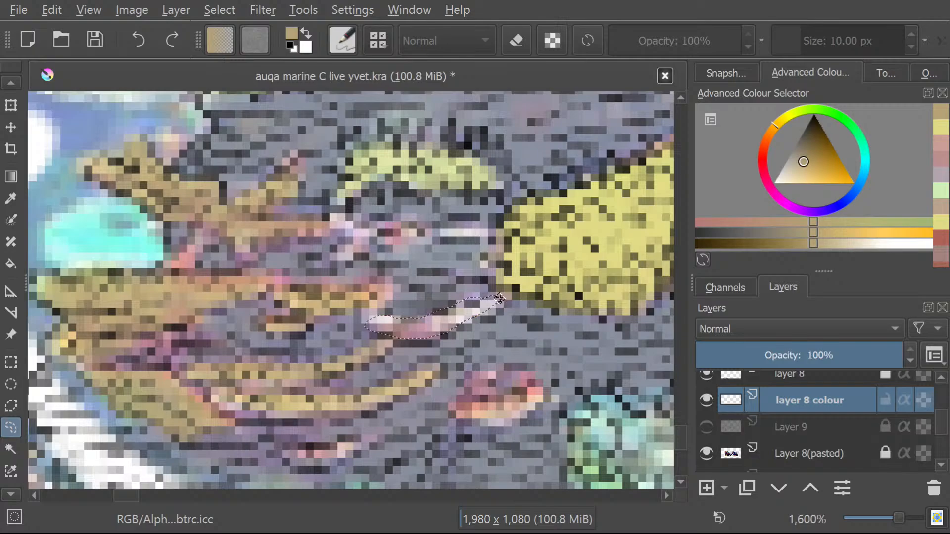
scroll(7, 85, up, 5)
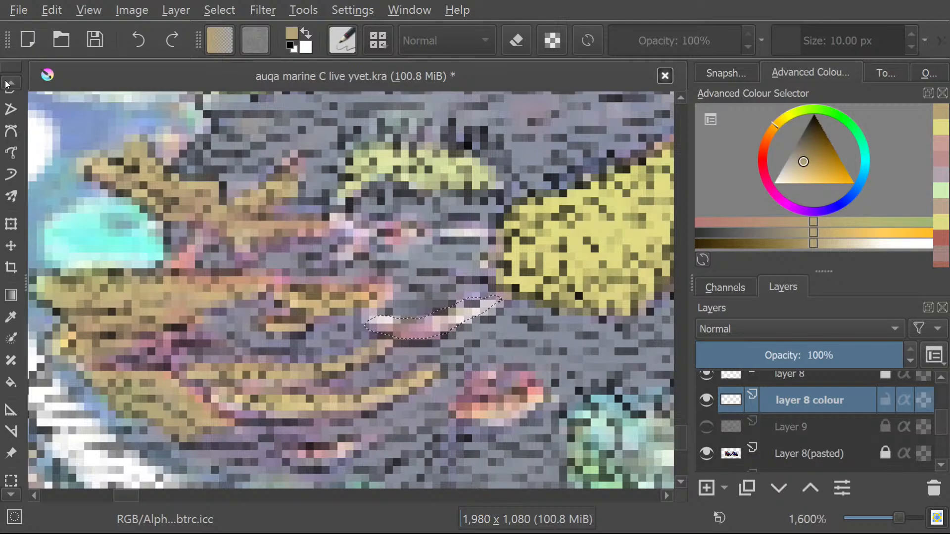
Brush the selected pink and white curved strip tan with the Freehand Brush tool.
scroll(7, 85, up, 5)
click(10, 119)
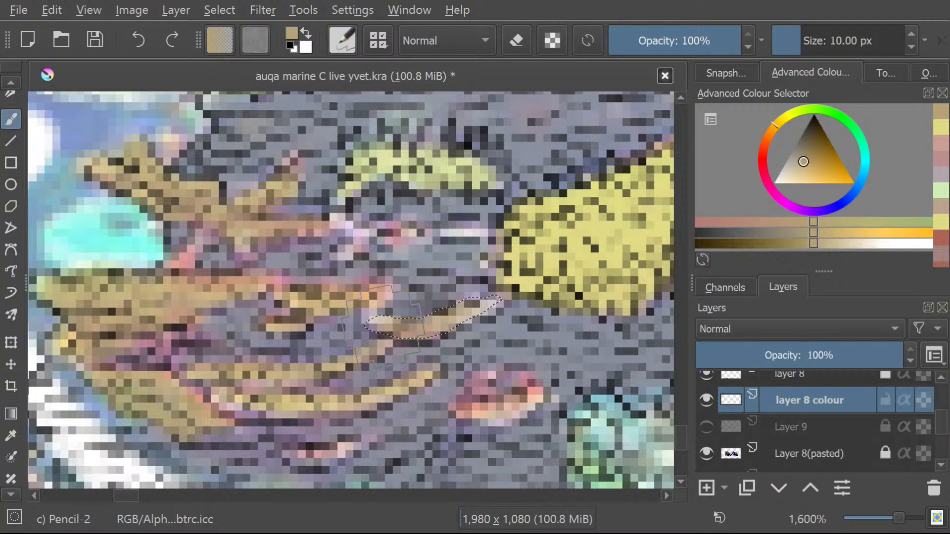
Outline the arched pink and white strip beside the large yellow coral as a freehand selection and brush it tan.
scroll(9, 494, down, 5)
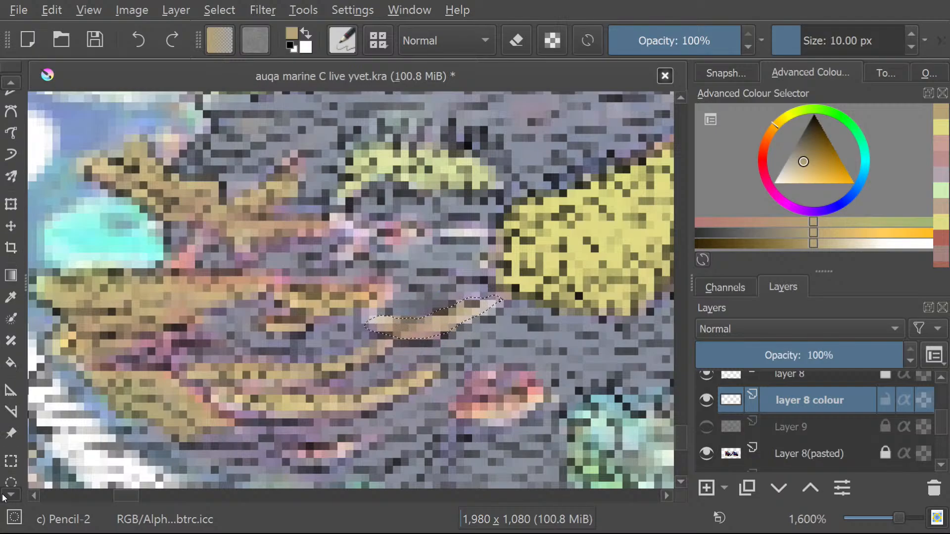
click(11, 467)
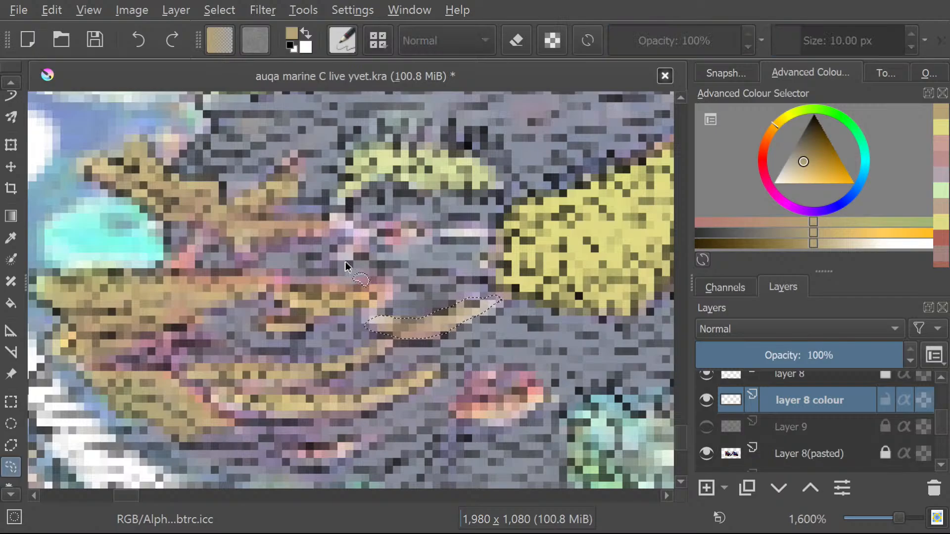
mouse_move(332, 261)
mouse_down()
mouse_move(407, 245)
mouse_move(491, 248)
mouse_move(466, 226)
mouse_move(379, 233)
mouse_up()
drag(332, 262, 329, 259)
scroll(6, 86, up, 8)
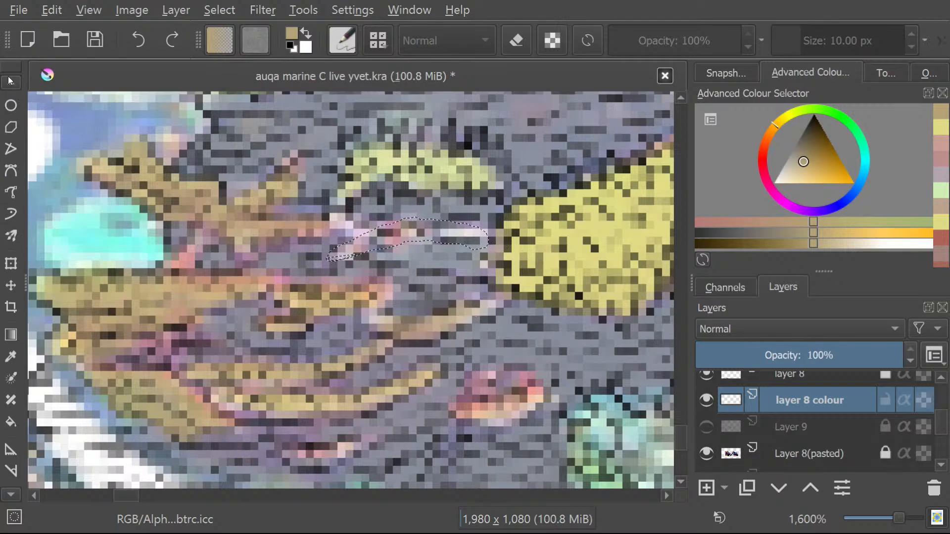
click(13, 140)
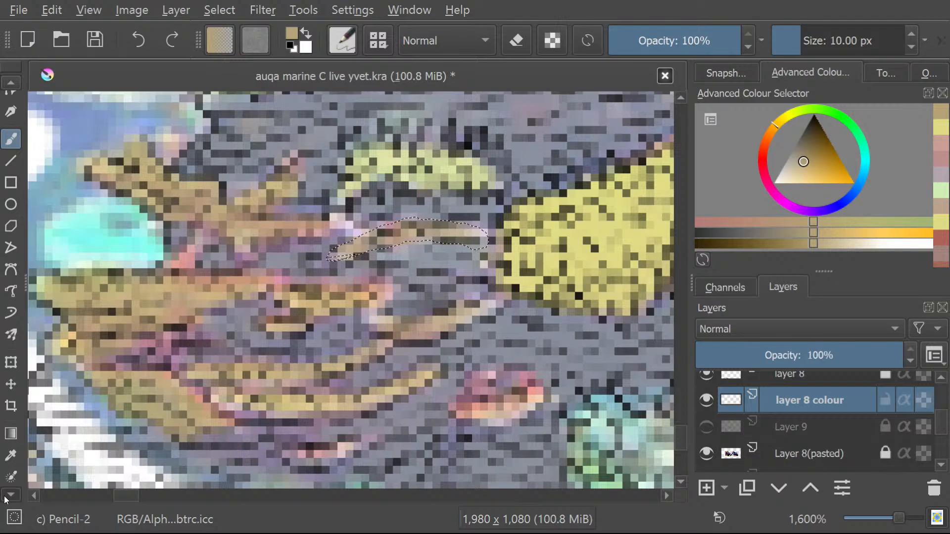
Select the lower half of the small red and orange patch below the yellow coral freehand and brush it tan.
scroll(6, 495, down, 5)
click(12, 445)
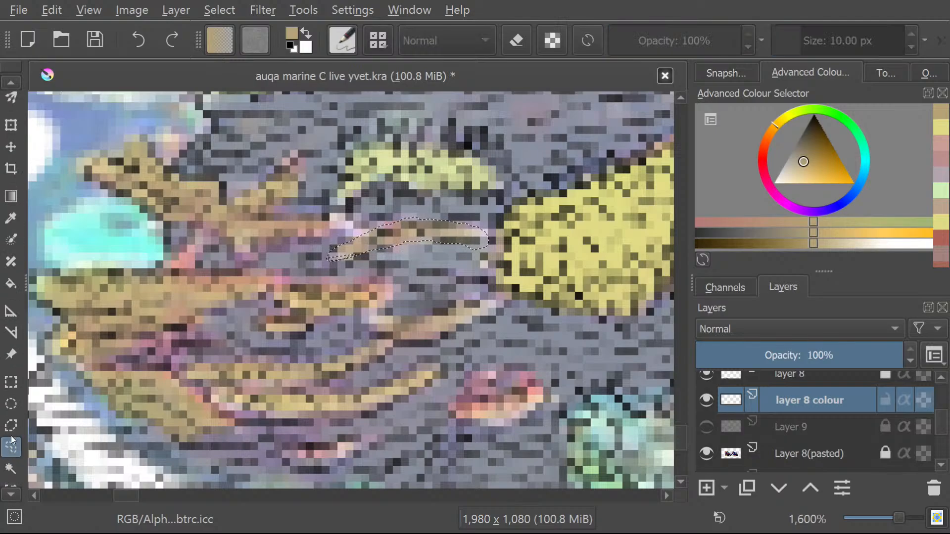
mouse_move(463, 419)
mouse_down()
mouse_move(516, 422)
mouse_move(546, 407)
mouse_move(547, 391)
mouse_move(458, 412)
mouse_up()
click(11, 82)
scroll(9, 84, up, 10)
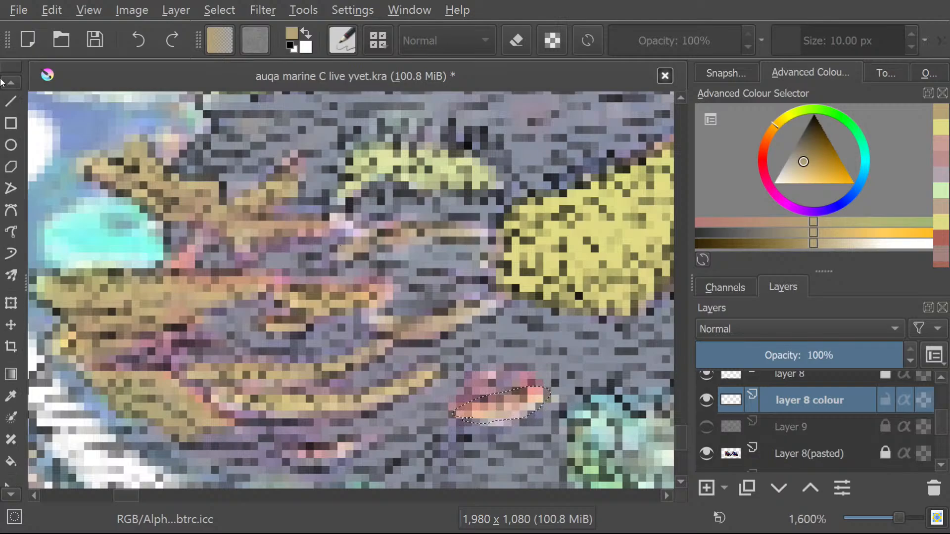
click(12, 139)
drag(538, 402, 438, 416)
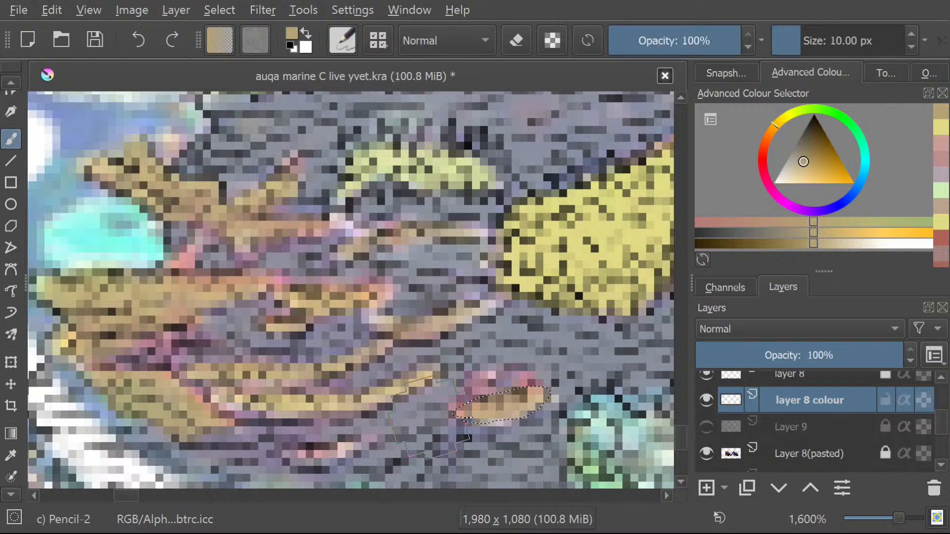
Select the uncoloured white curved band below the tan layered coral with the Freehand Selection tool.
drag(678, 437, 679, 445)
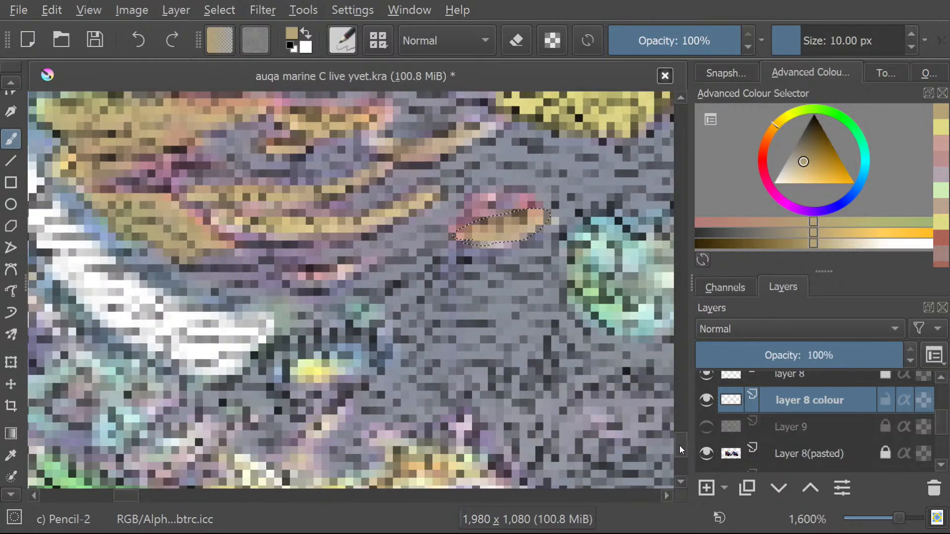
drag(123, 500, 115, 493)
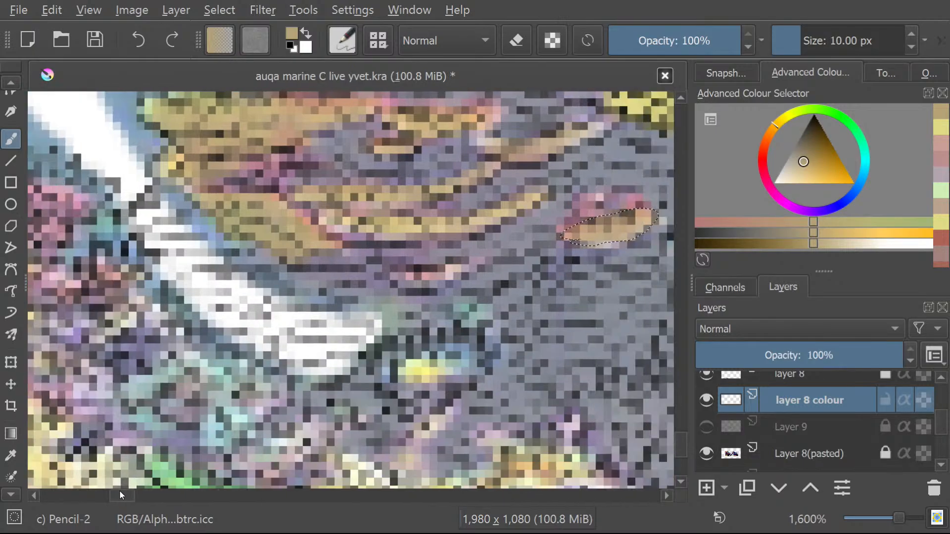
click(12, 85)
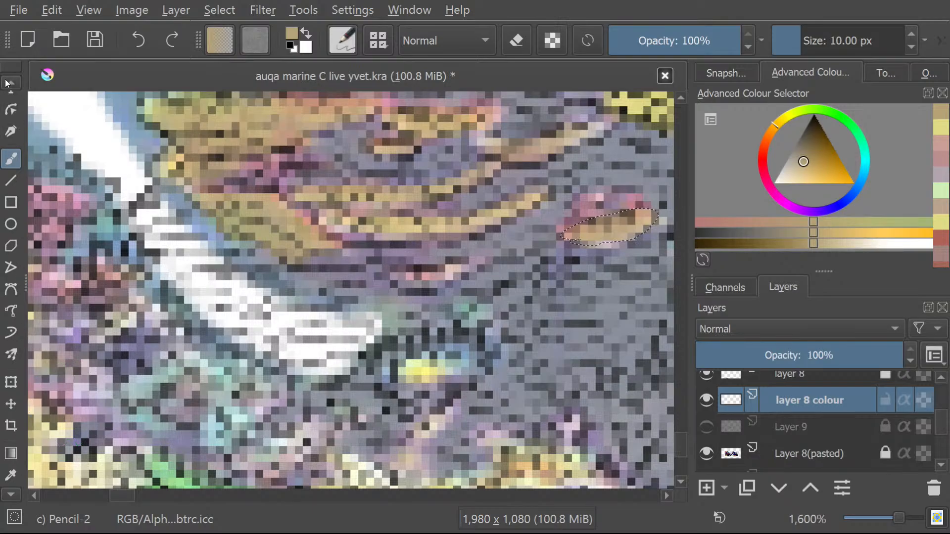
click(10, 178)
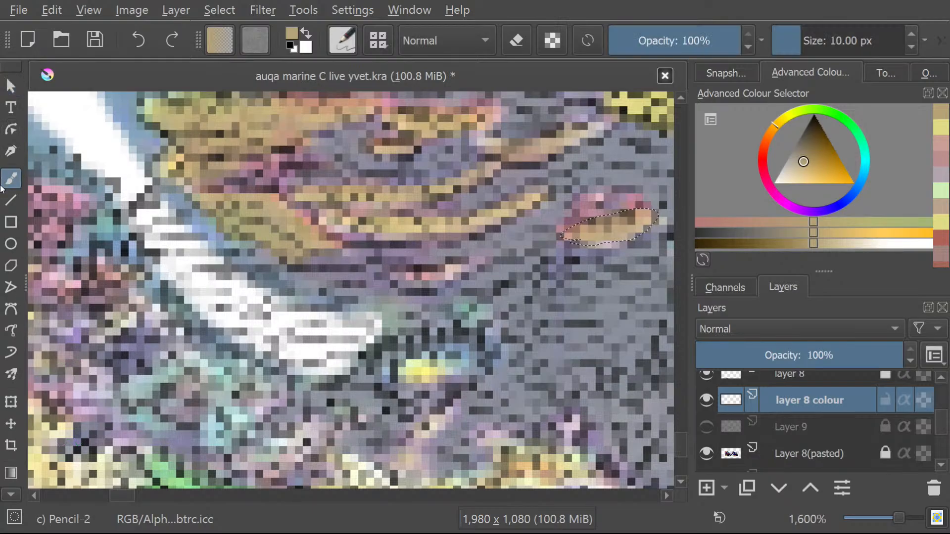
click(4, 494)
scroll(5, 490, down, 10)
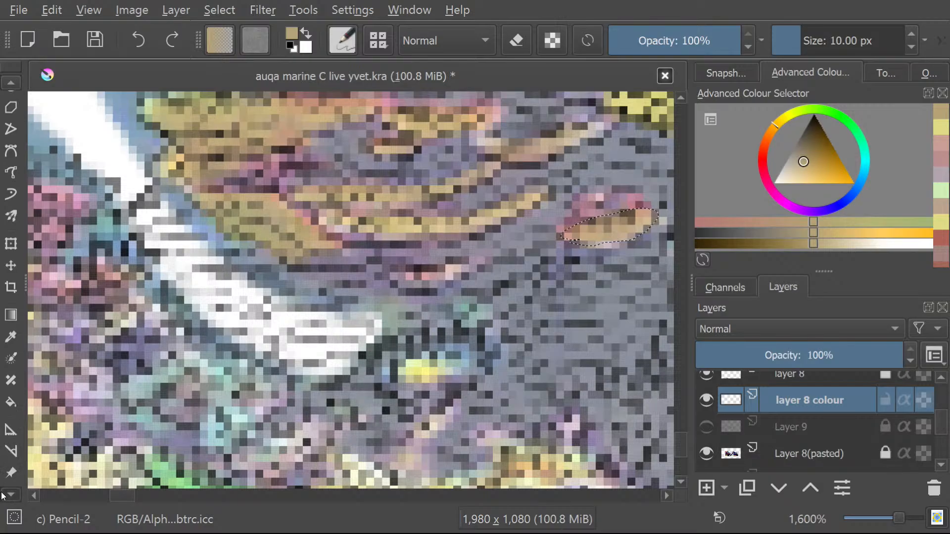
click(11, 447)
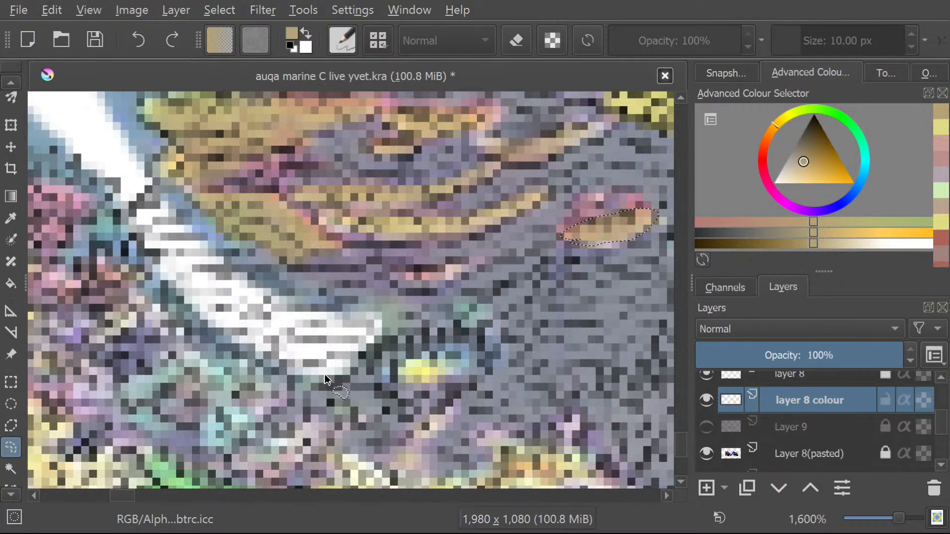
scroll(276, 311, down, 4)
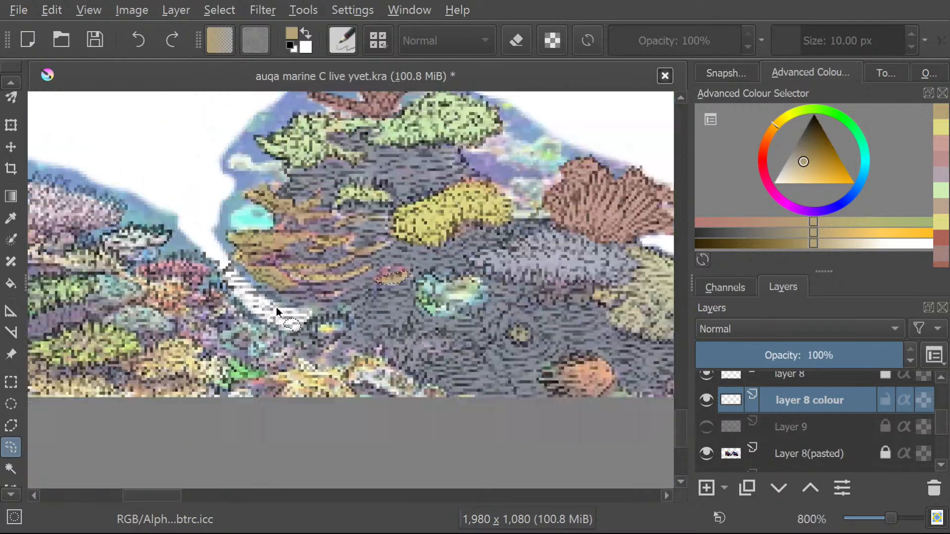
scroll(276, 309, up, 3)
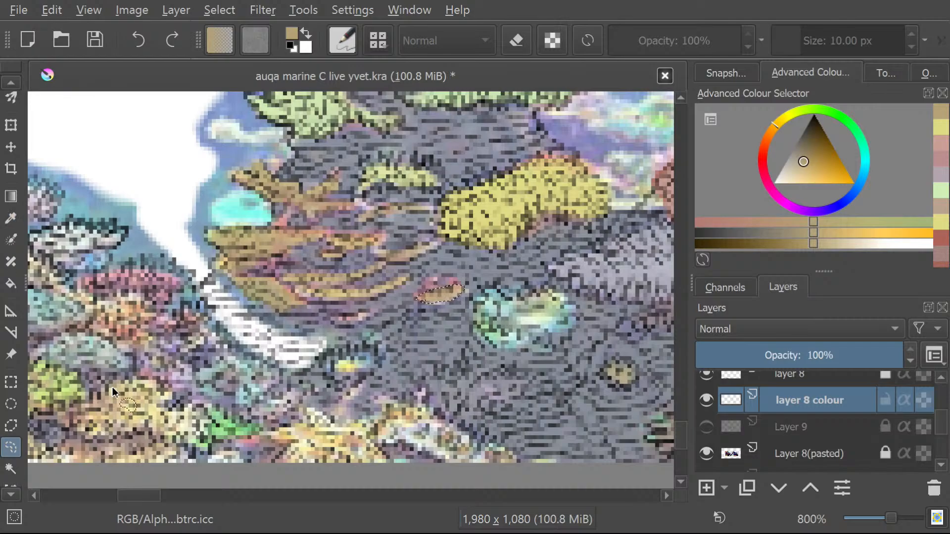
mouse_move(293, 369)
mouse_down()
mouse_move(337, 339)
mouse_move(316, 330)
mouse_move(276, 337)
mouse_move(228, 293)
mouse_move(210, 284)
mouse_move(203, 292)
mouse_move(248, 356)
mouse_move(294, 367)
mouse_up()
Sample the blue-grey of the surrounding shaded area and brush it over the selected white curved band.
click(11, 218)
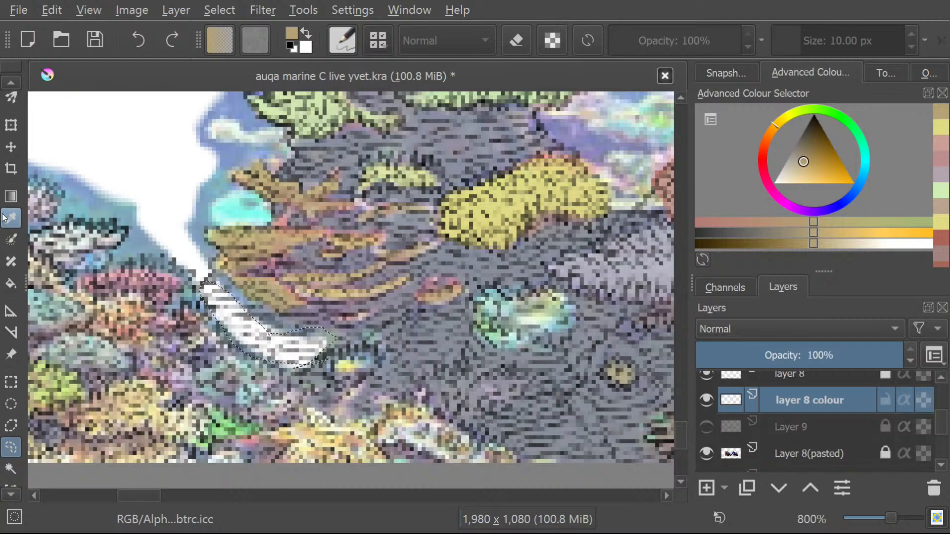
click(441, 340)
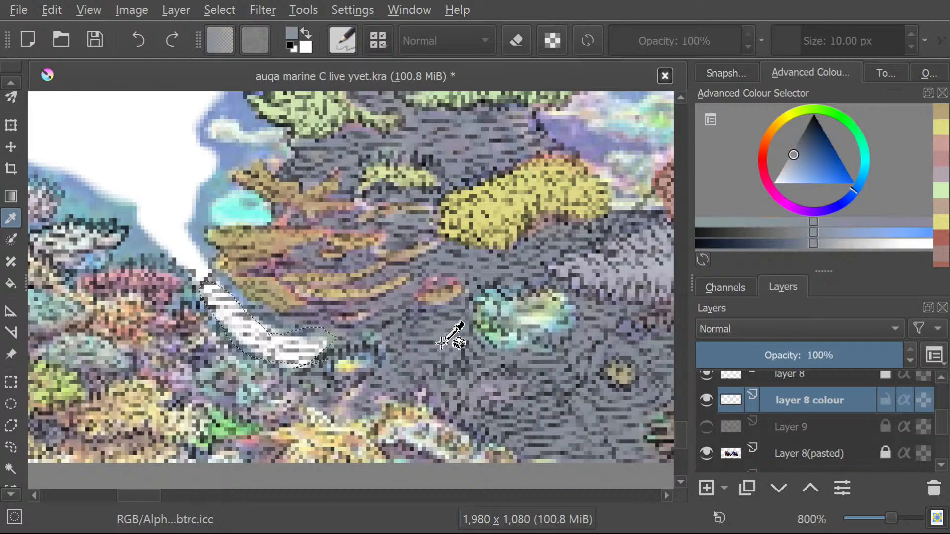
scroll(8, 84, up, 8)
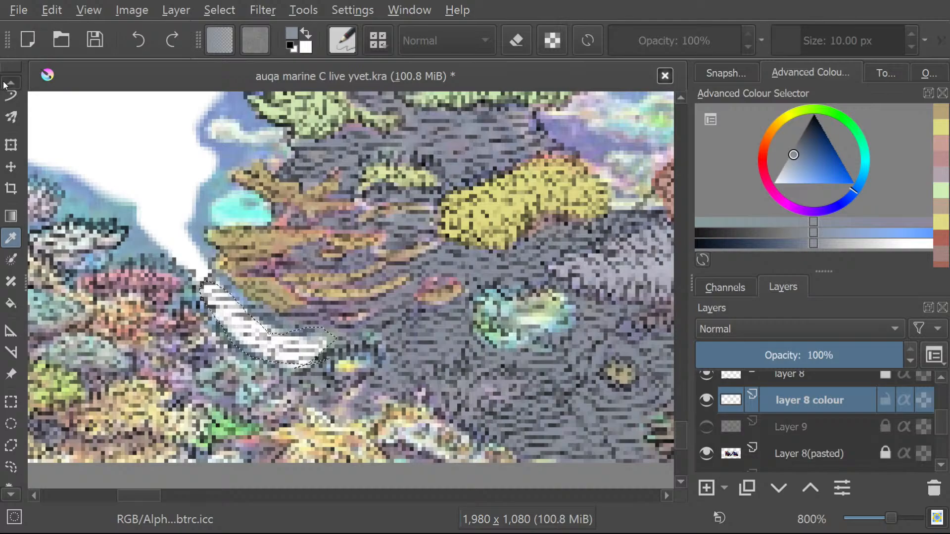
scroll(6, 86, up, 2)
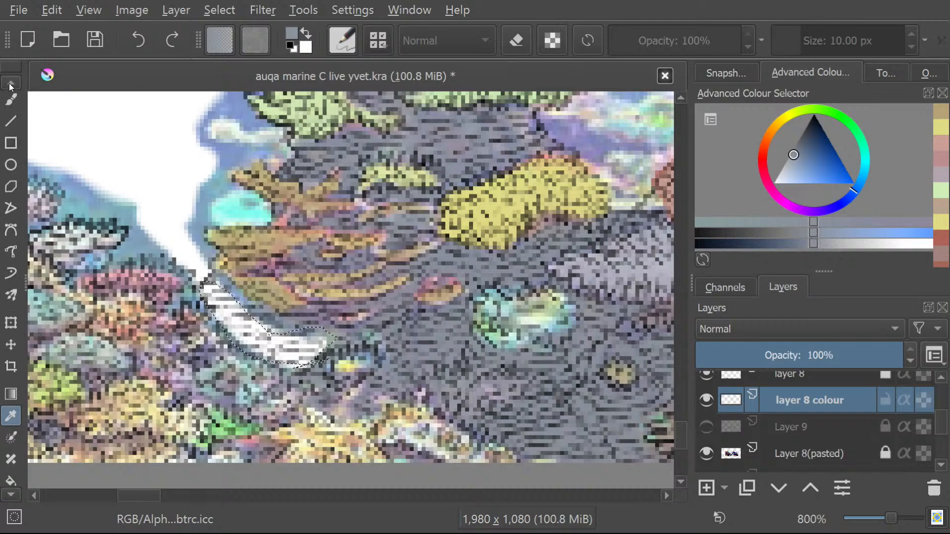
click(11, 99)
drag(212, 294, 295, 356)
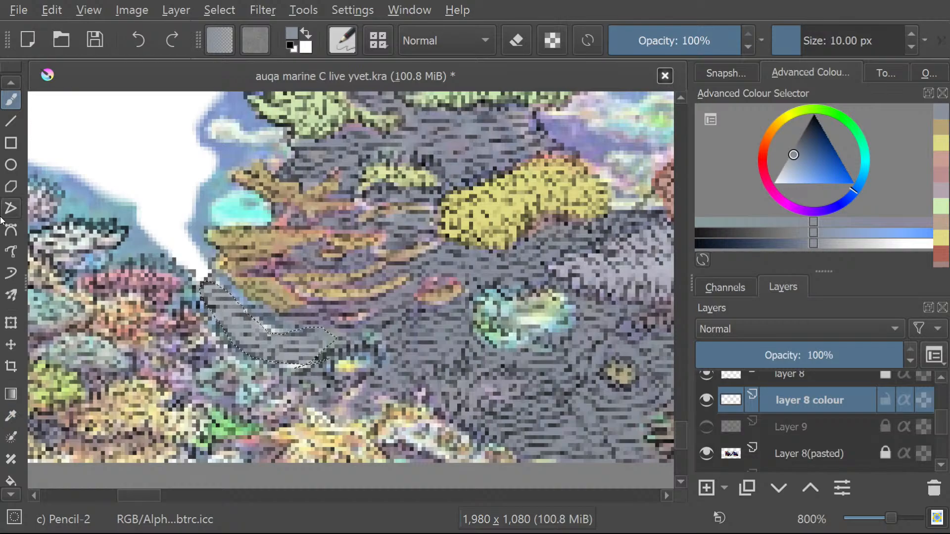
Select the small white sliver left along the grey band's lower edge freehand and brush it blue-grey.
scroll(3, 502, down, 8)
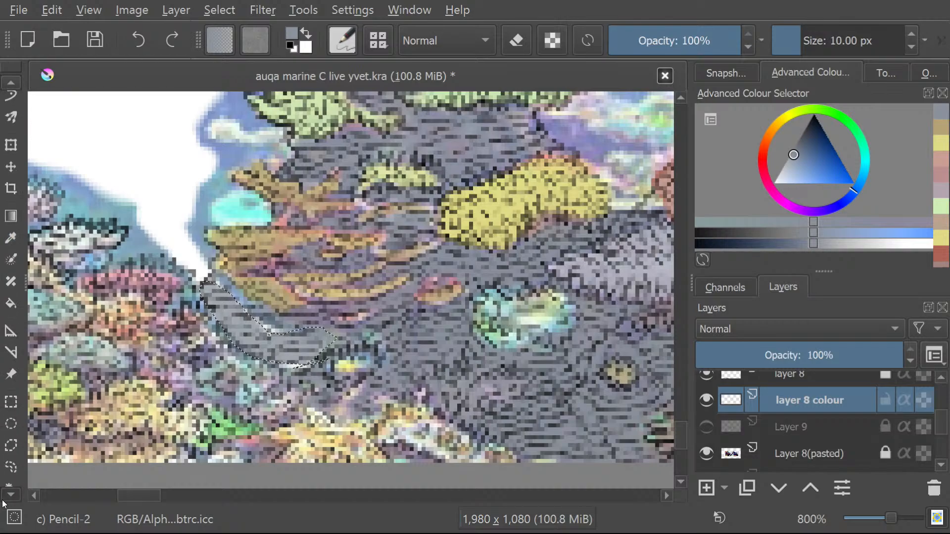
scroll(2, 502, down, 1)
click(11, 447)
click(265, 388)
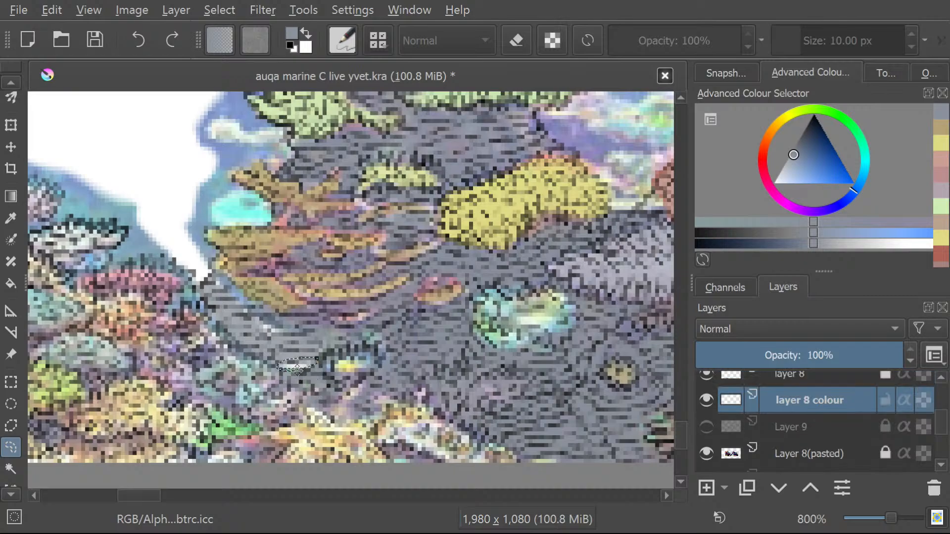
scroll(6, 85, up, 4)
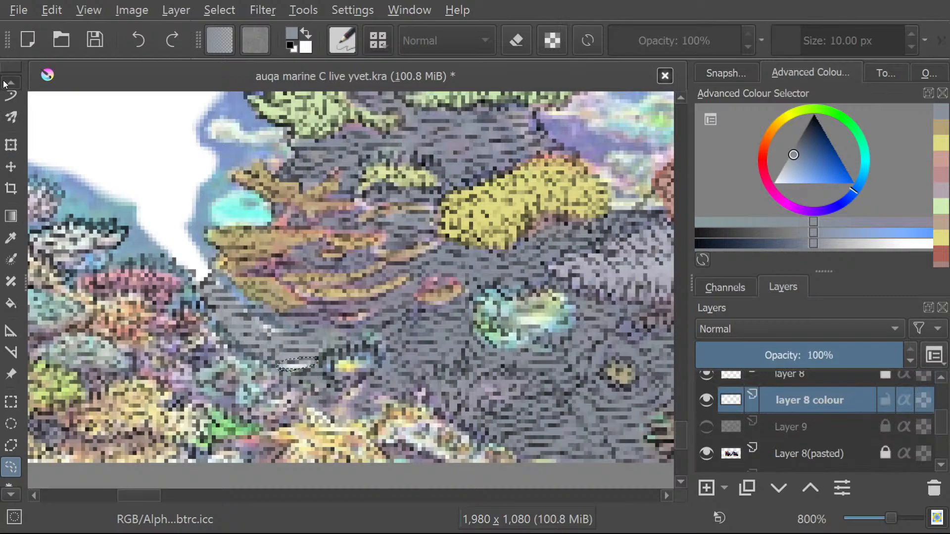
scroll(6, 85, up, 7)
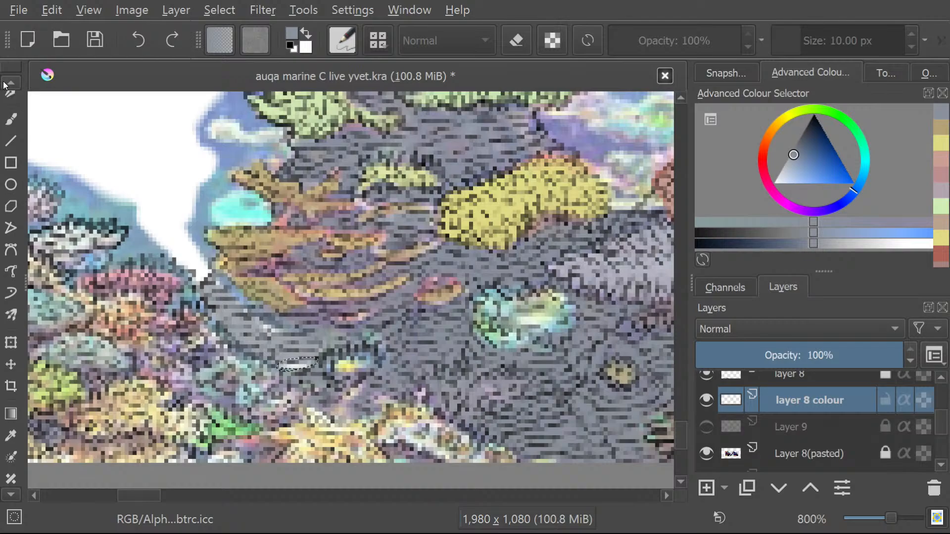
click(11, 141)
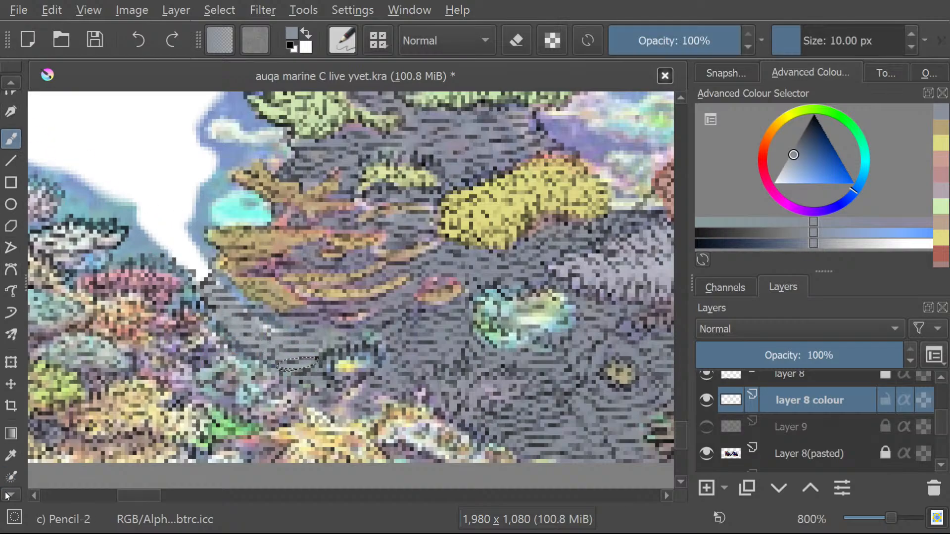
scroll(5, 497, down, 7)
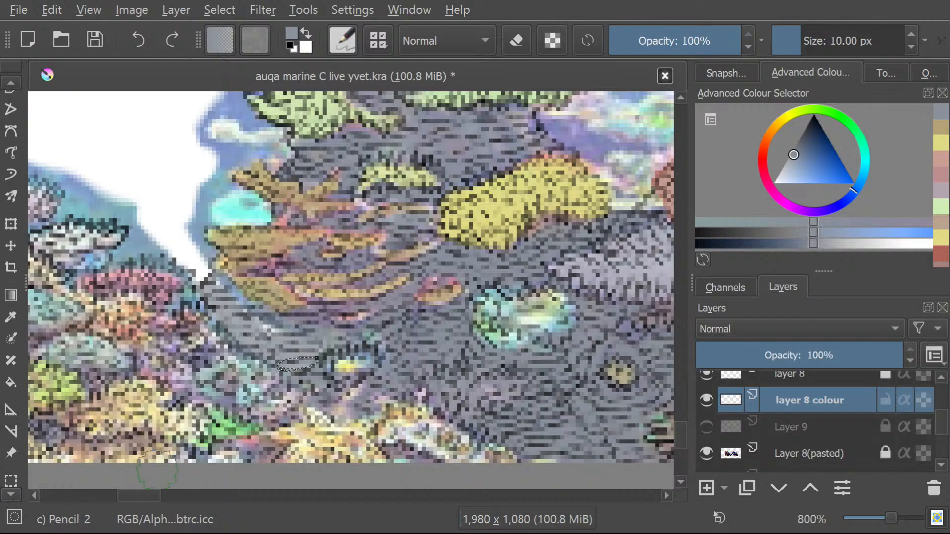
Hide Layer 8(pasted), set the brush size to 2.92 px, and brush the white gaps beside the upper tan coral branches blue-grey.
click(706, 453)
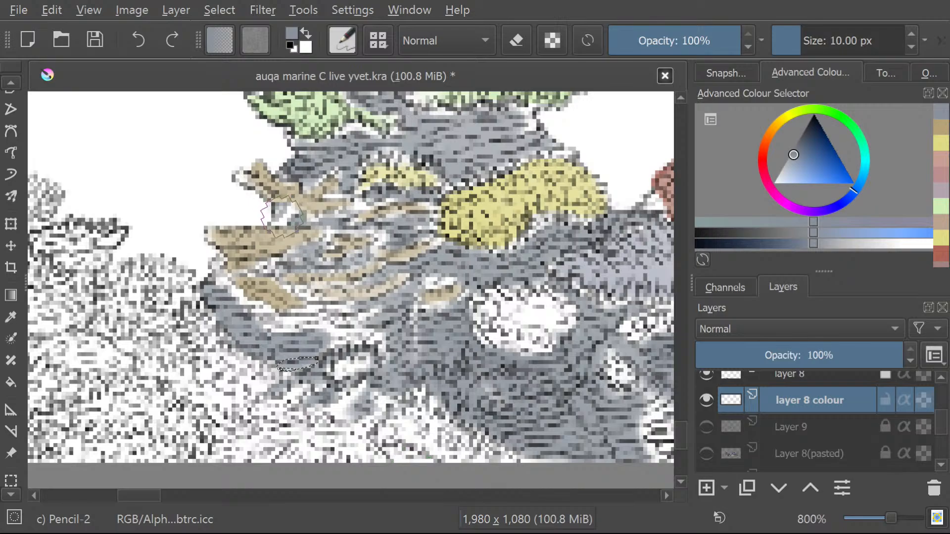
drag(790, 36, 792, 37)
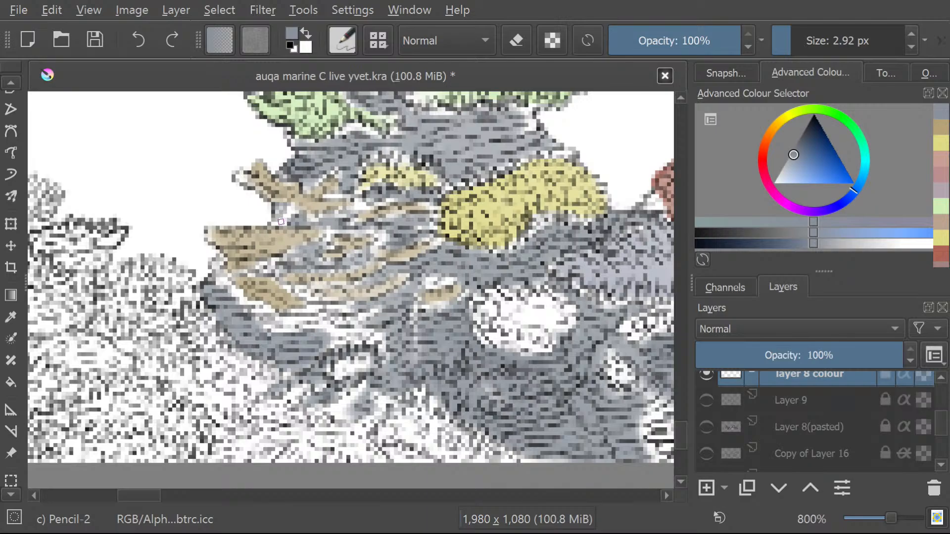
mouse_move(284, 219)
mouse_down()
mouse_move(344, 218)
mouse_move(397, 197)
mouse_move(357, 206)
mouse_move(365, 187)
mouse_move(326, 196)
mouse_move(342, 192)
mouse_move(335, 167)
mouse_move(342, 177)
mouse_move(307, 187)
mouse_up()
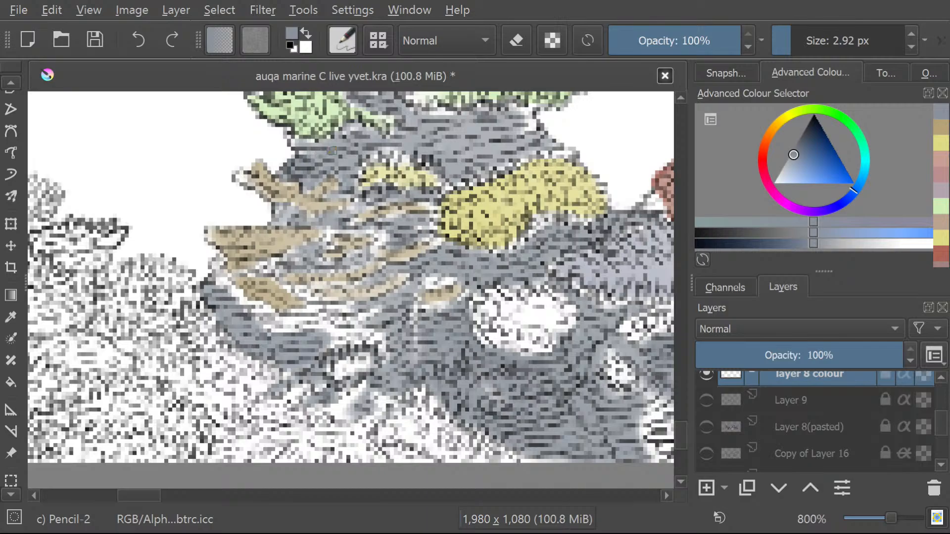
Switch to the Freehand Selection tool and display its tool options.
scroll(6, 478, down, 5)
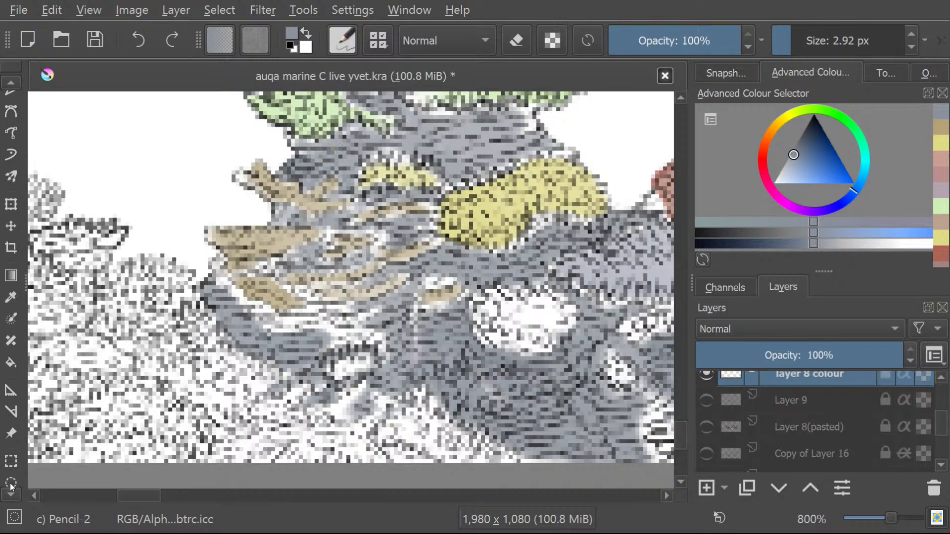
click(7, 446)
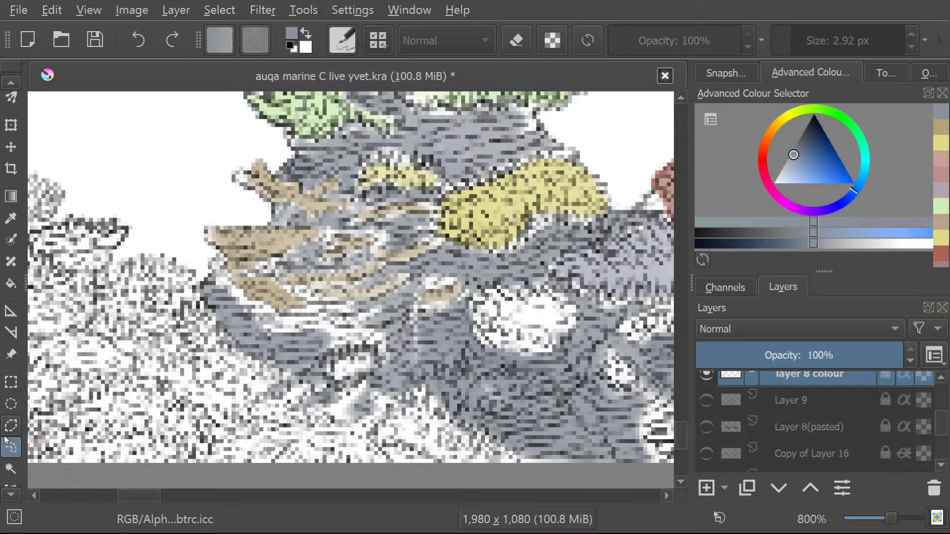
click(886, 73)
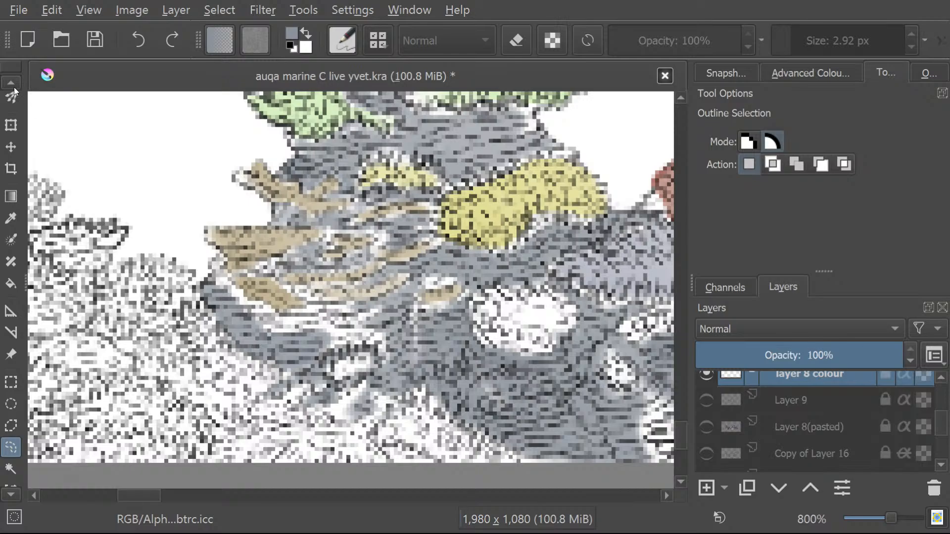
Paint the white gap beside the small brown patch on the rock blue-grey with the freehand brush.
scroll(5, 84, up, 4)
scroll(5, 84, up, 6)
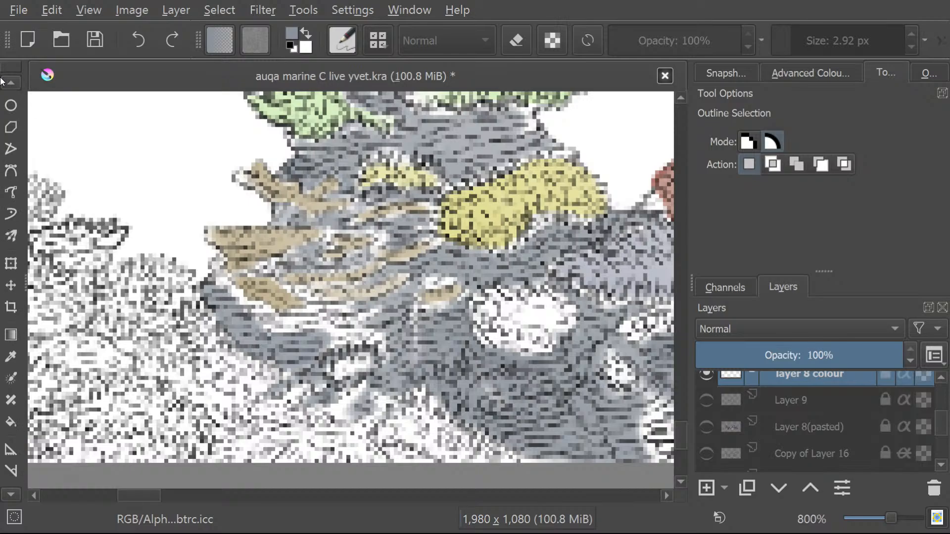
click(12, 139)
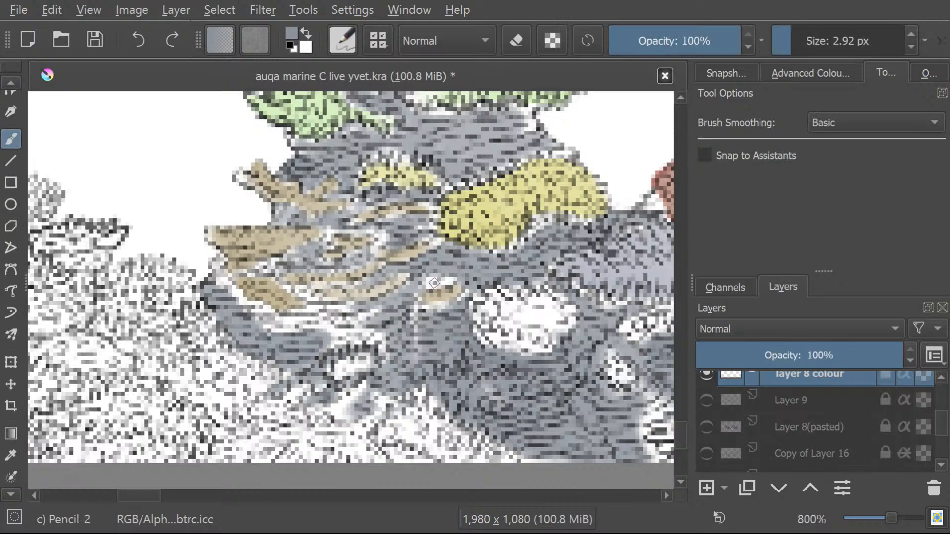
mouse_move(417, 279)
mouse_down()
mouse_move(435, 275)
mouse_move(416, 294)
mouse_move(435, 309)
mouse_move(444, 303)
mouse_move(425, 305)
mouse_move(451, 305)
mouse_move(473, 290)
mouse_up()
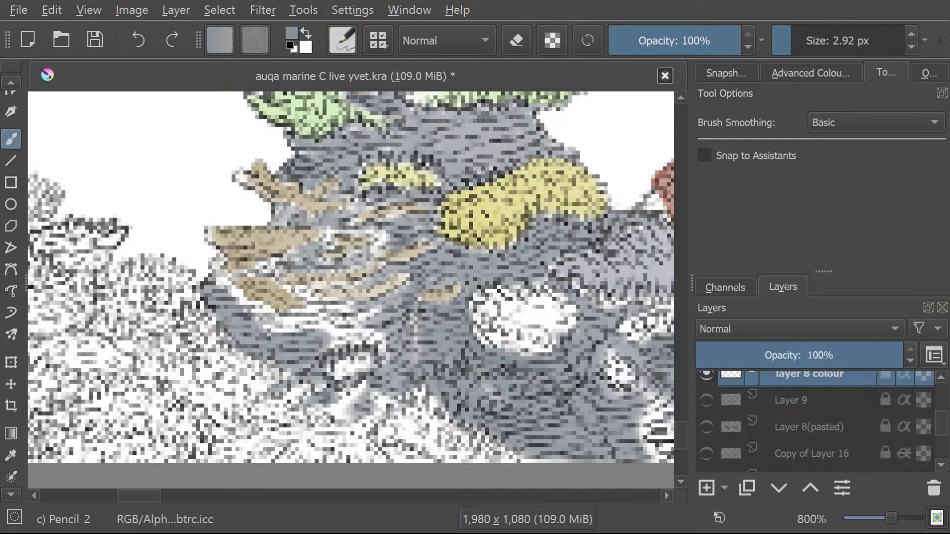
Sample the light green coral colour and paint it over the white gap beneath the red coral and the small yellow patch.
drag(679, 431, 680, 422)
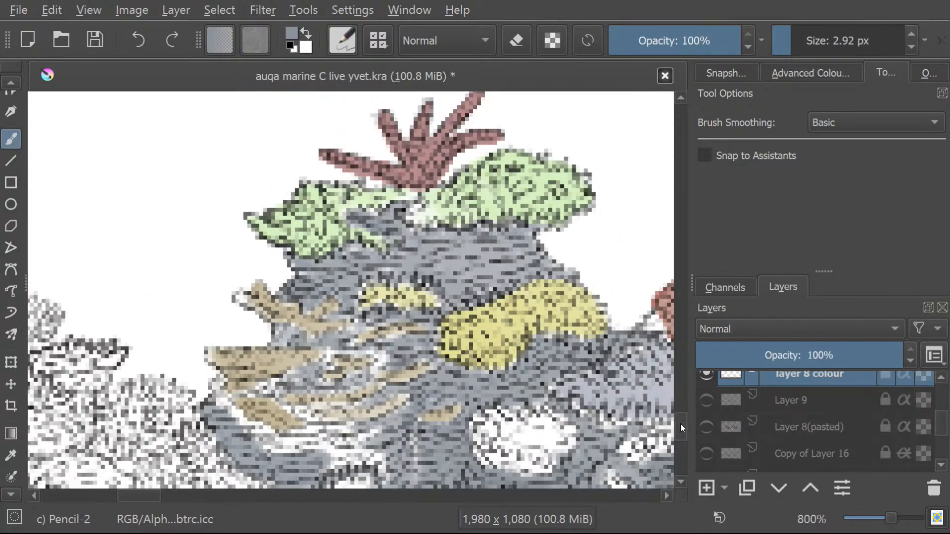
scroll(681, 424, down, 1)
click(11, 455)
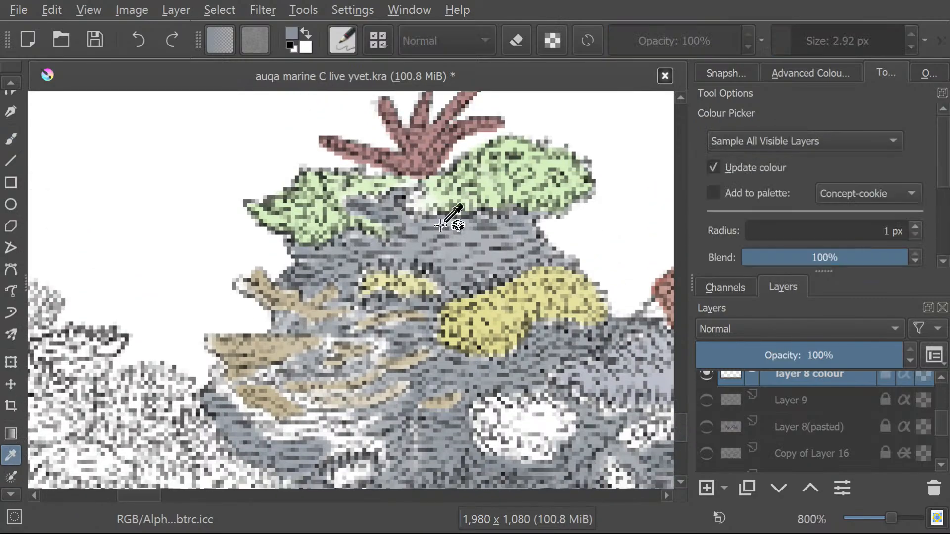
click(441, 201)
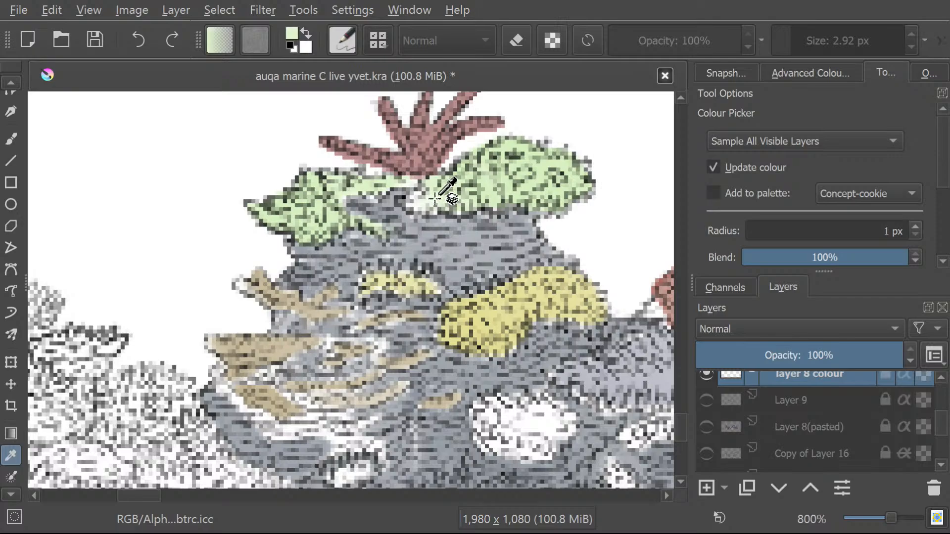
key(b)
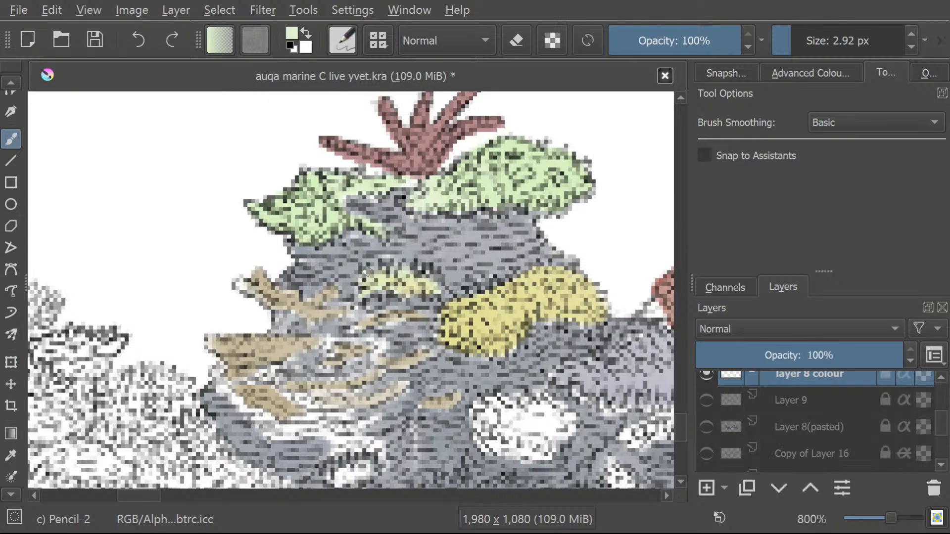
Sample the brown from the rock's ledge and colour the white tip of the brown branch with it.
click(11, 455)
click(273, 349)
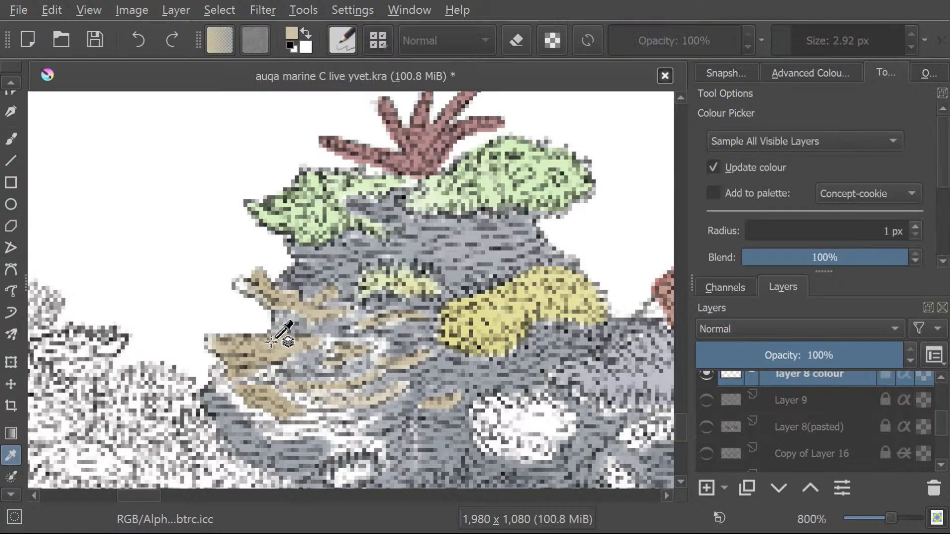
key(b)
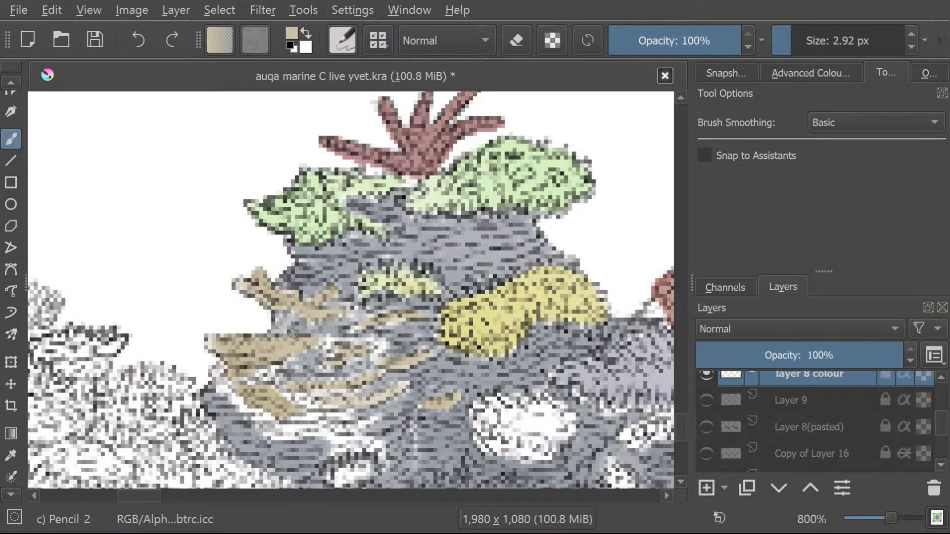
Sample a dark grey from the rock and shade the white gaps around and beneath the brown strands with it.
click(3, 463)
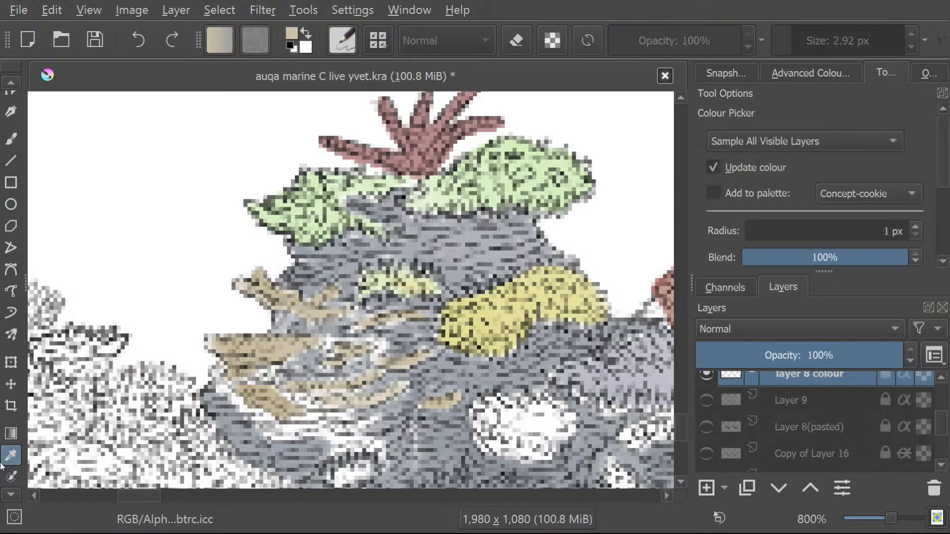
click(410, 343)
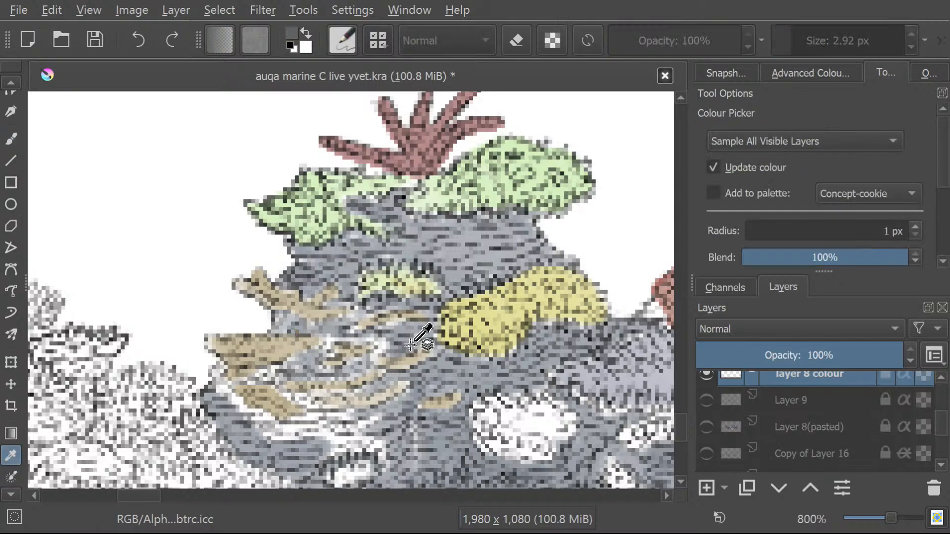
click(12, 140)
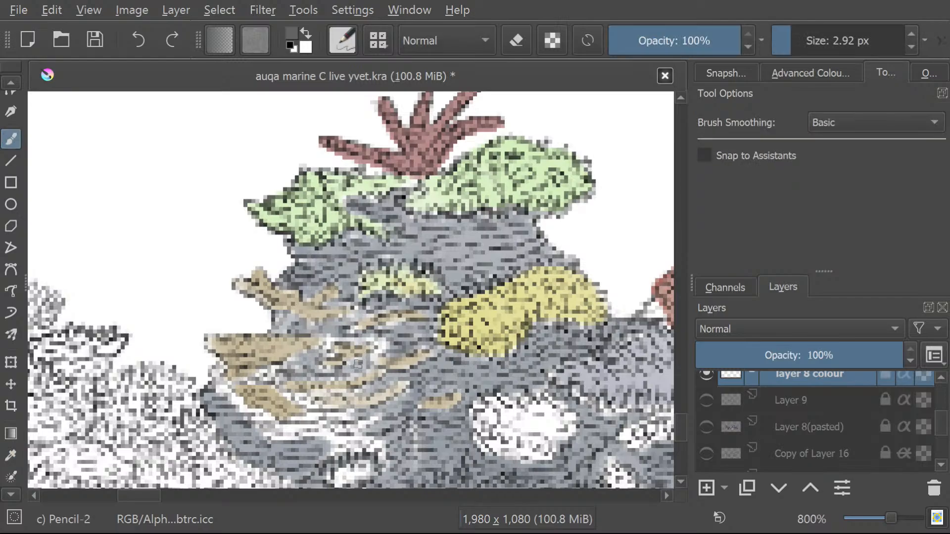
mouse_move(386, 345)
mouse_down()
mouse_move(375, 359)
mouse_move(388, 327)
mouse_move(364, 335)
mouse_up()
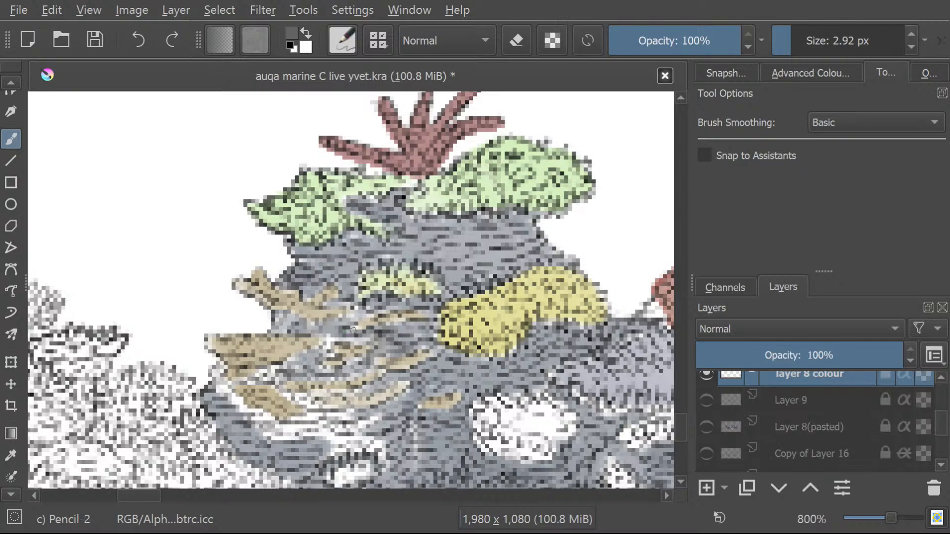
mouse_move(286, 366)
mouse_down()
mouse_move(297, 396)
mouse_move(287, 395)
mouse_move(349, 412)
mouse_move(337, 421)
mouse_move(353, 417)
mouse_move(327, 441)
mouse_move(359, 426)
mouse_move(324, 433)
mouse_move(373, 418)
mouse_move(315, 453)
mouse_move(386, 440)
mouse_move(329, 450)
mouse_move(338, 435)
mouse_move(295, 431)
mouse_move(277, 411)
mouse_move(303, 418)
mouse_move(257, 436)
mouse_move(283, 432)
mouse_move(246, 418)
mouse_up()
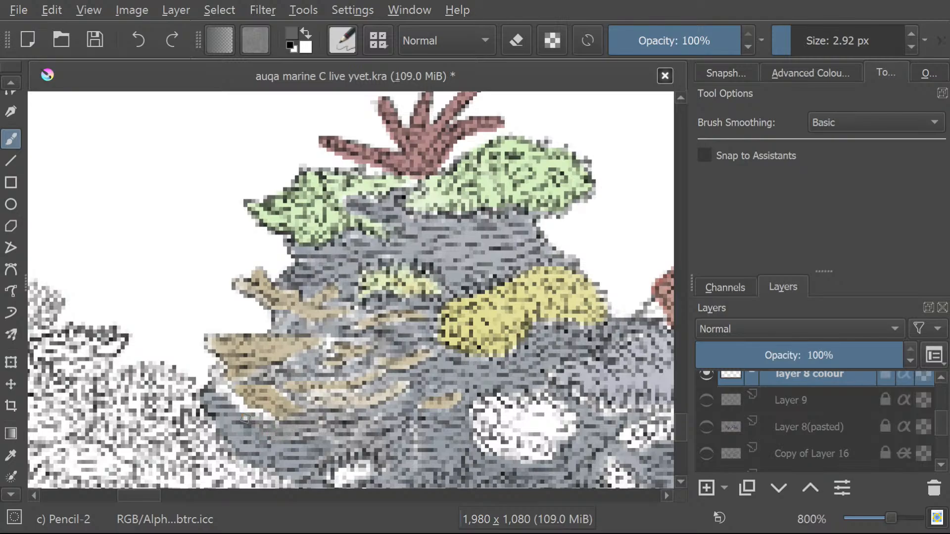
Sample the rock's blue-grey and fill the remaining white gaps around the brown strands and along the rock's outer edge.
click(11, 455)
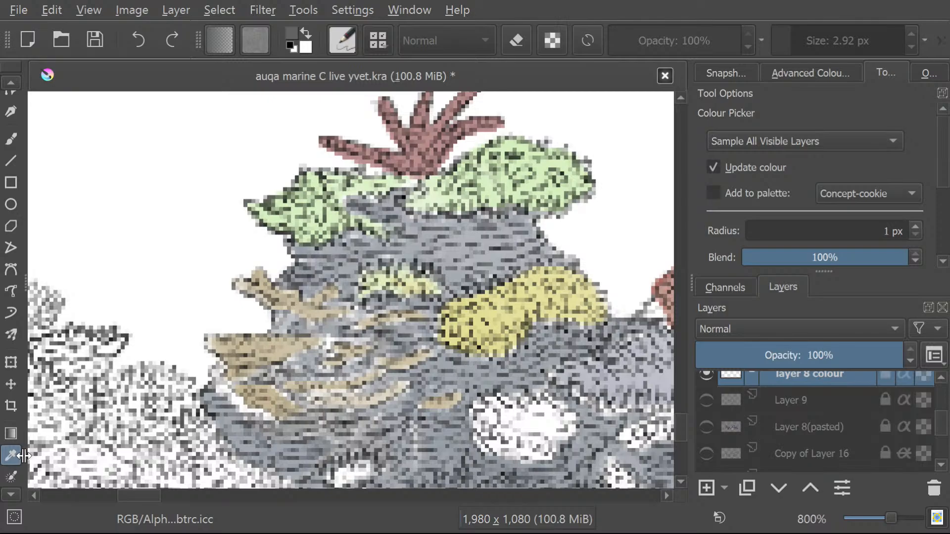
key(b)
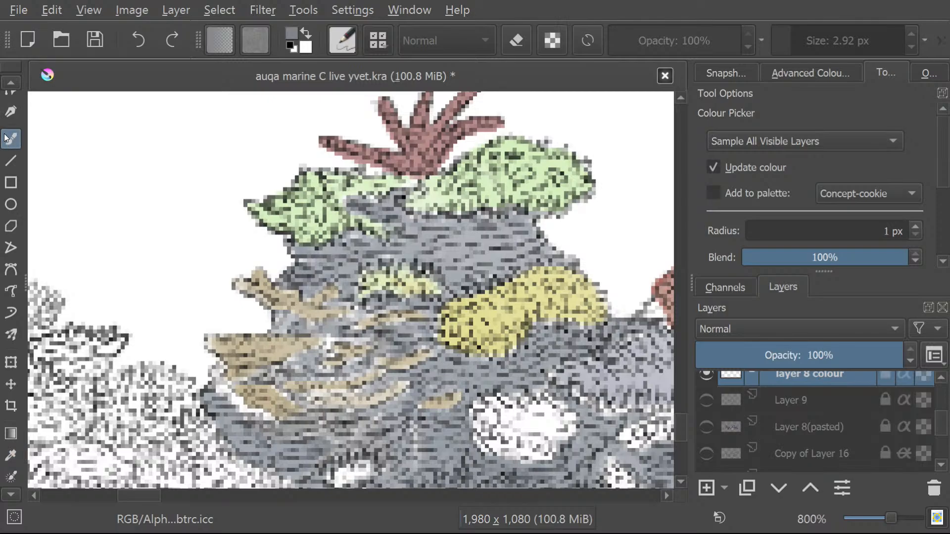
mouse_move(351, 448)
mouse_down()
mouse_move(403, 436)
mouse_move(320, 434)
mouse_move(351, 415)
mouse_move(335, 416)
mouse_up()
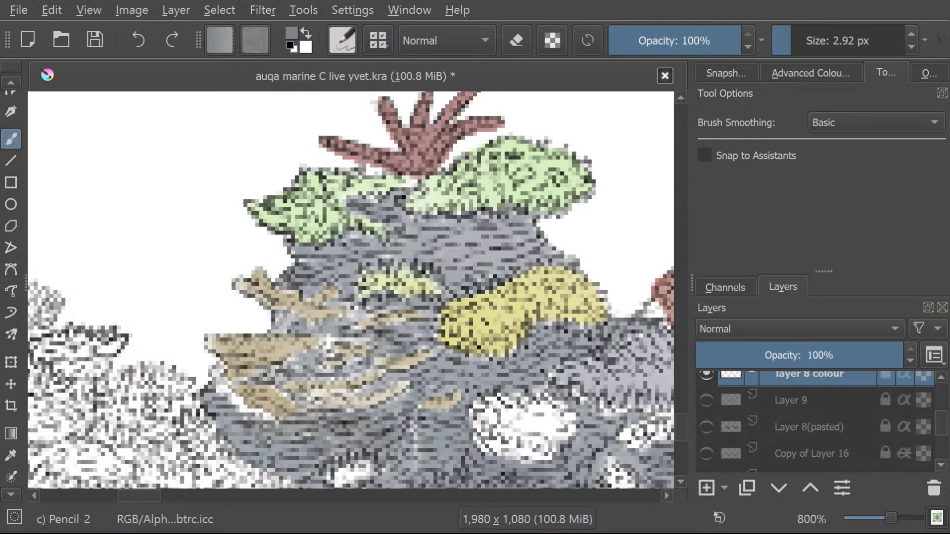
mouse_move(318, 345)
mouse_down()
mouse_move(364, 338)
mouse_move(319, 346)
mouse_up()
mouse_move(190, 389)
mouse_down()
mouse_move(232, 396)
mouse_move(271, 420)
mouse_move(240, 407)
mouse_move(229, 382)
mouse_move(242, 379)
mouse_move(222, 370)
mouse_up()
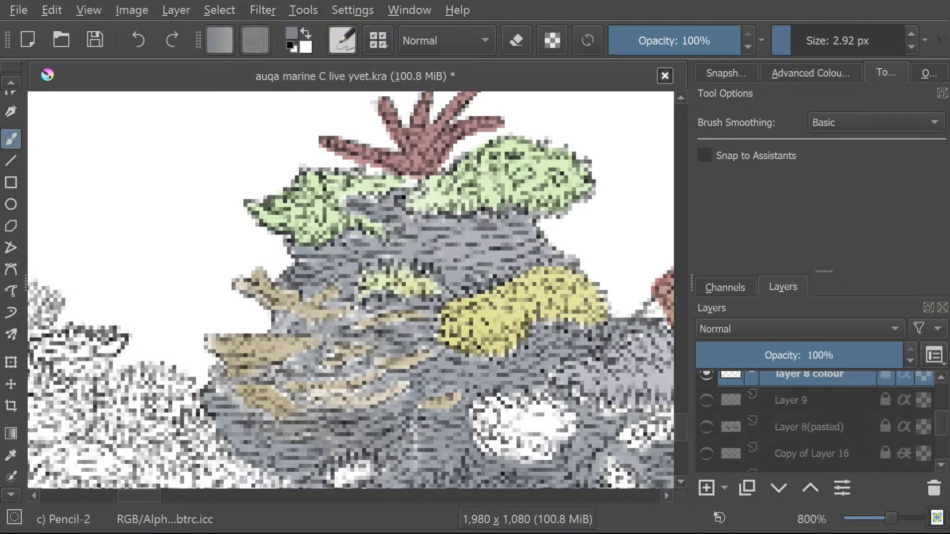
mouse_move(405, 427)
mouse_down()
mouse_move(418, 455)
mouse_move(402, 414)
mouse_up()
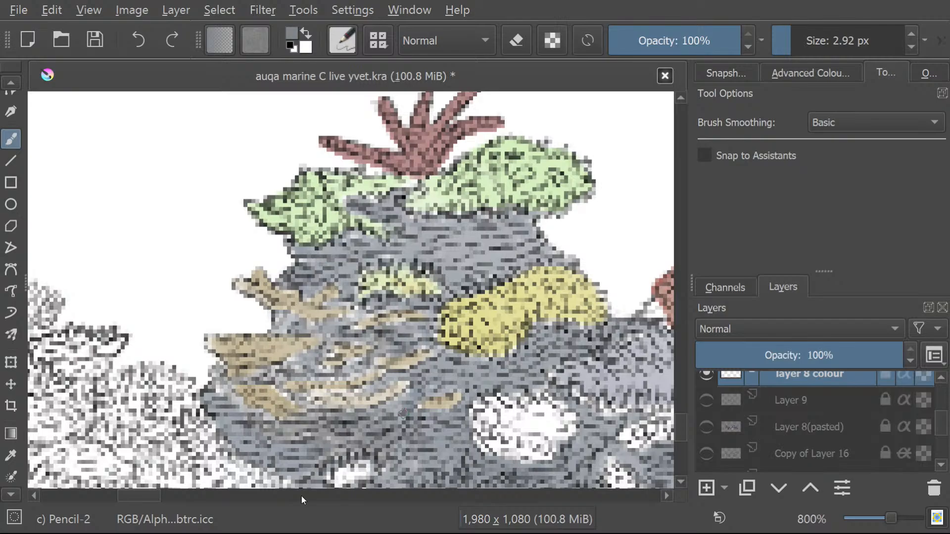
Touch up the rock below the red coral with blue-grey brush strokes.
mouse_move(161, 496)
mouse_down()
mouse_move(150, 500)
mouse_move(178, 503)
mouse_up()
mouse_move(288, 321)
mouse_down()
mouse_move(301, 312)
mouse_move(311, 320)
mouse_move(303, 309)
mouse_move(292, 316)
mouse_move(285, 343)
mouse_up()
mouse_move(419, 363)
mouse_down()
mouse_move(401, 353)
mouse_move(399, 365)
mouse_up()
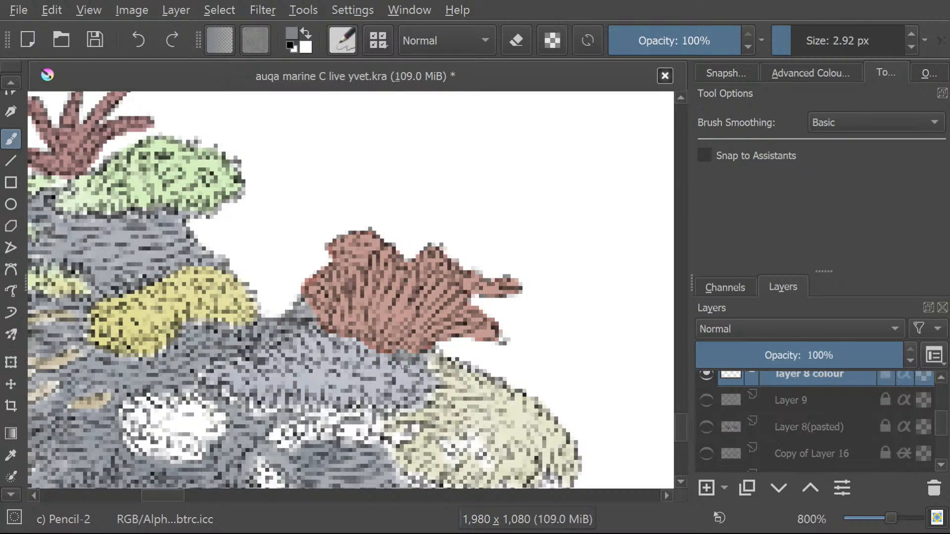
drag(685, 424, 677, 443)
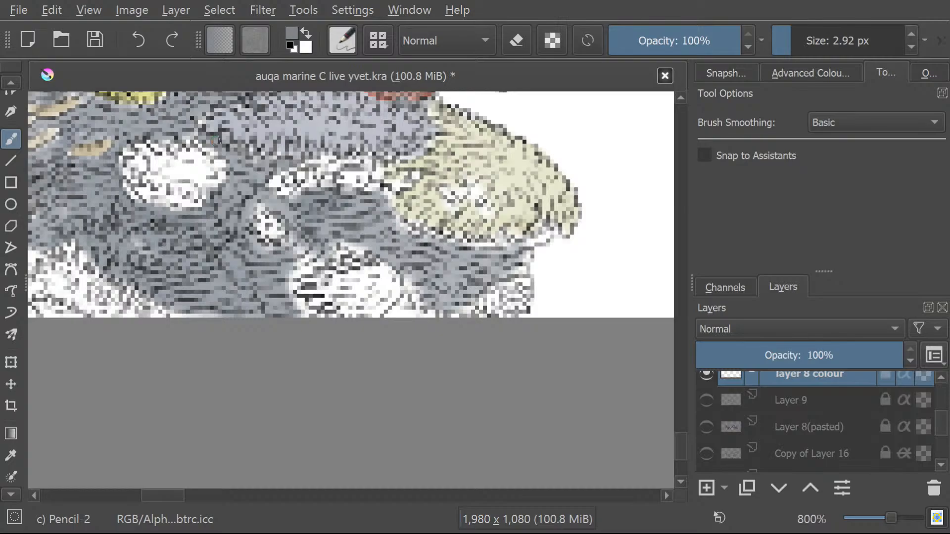
Hide the layer 8 colour layer, show Copy of Layer 16 and Layer 16 Coloured, and make Layer 16 Coloured active.
click(707, 375)
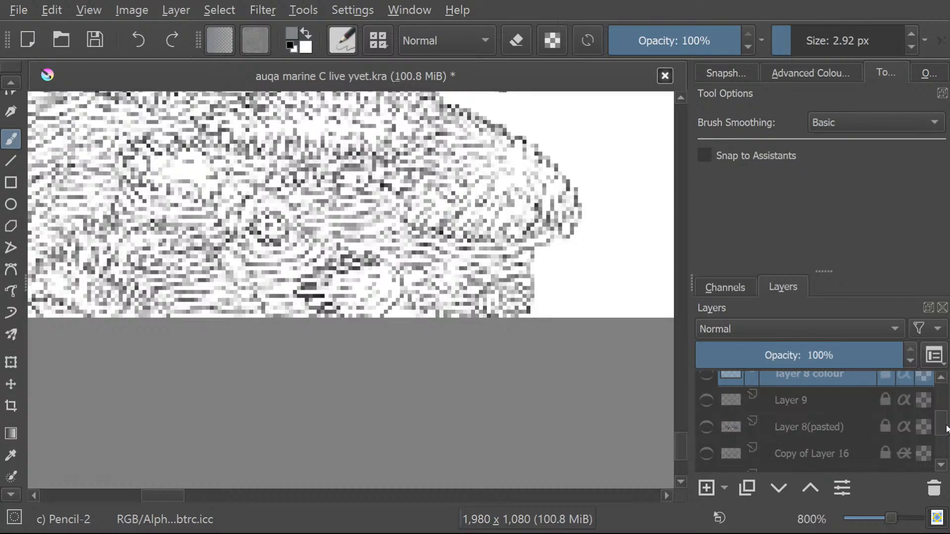
drag(945, 426, 944, 430)
click(708, 394)
click(706, 429)
click(707, 456)
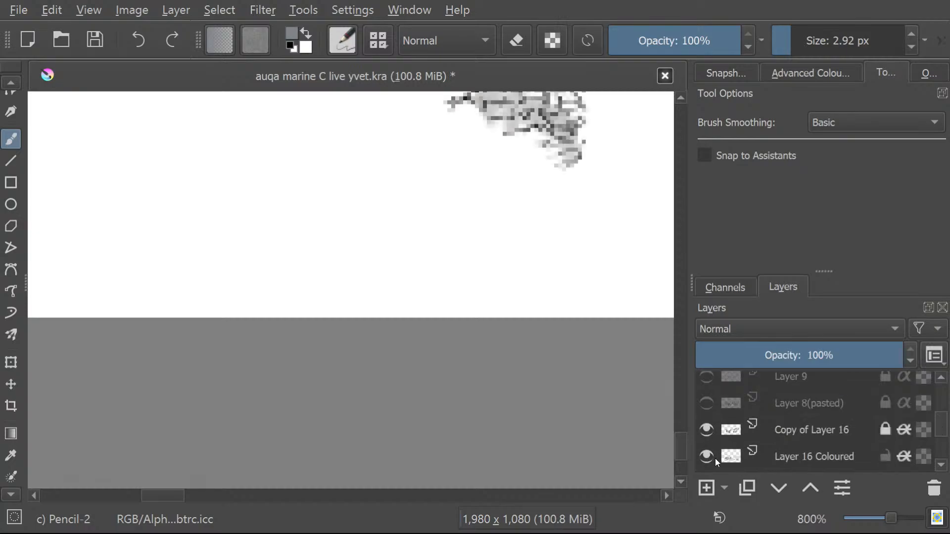
click(779, 453)
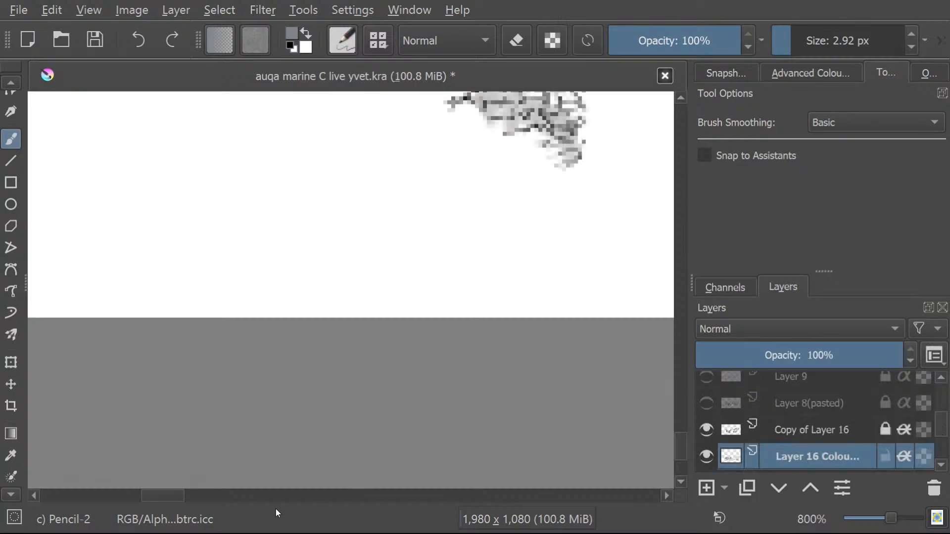
Sample the large coral's pale grey and paint over the white gaps between its lobes above the blue-grey base.
drag(148, 496, 167, 495)
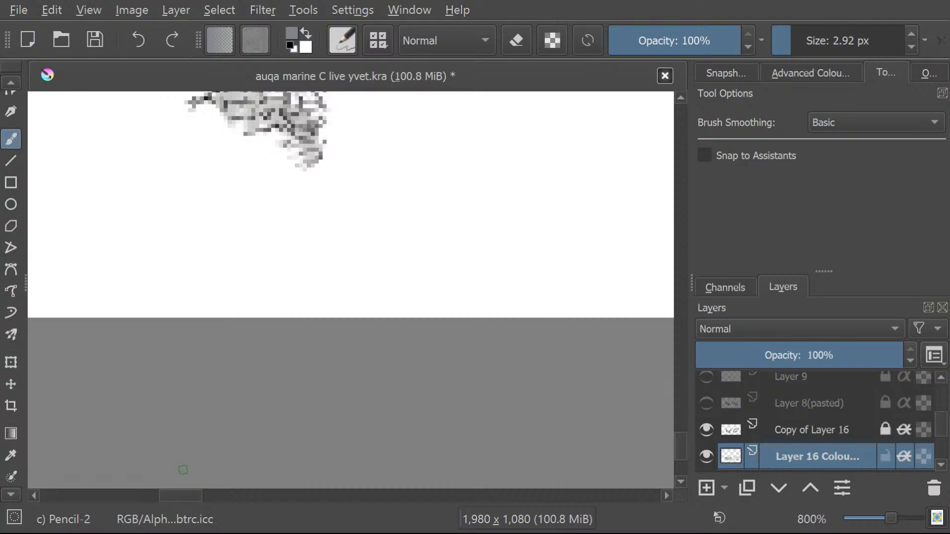
drag(683, 451, 679, 412)
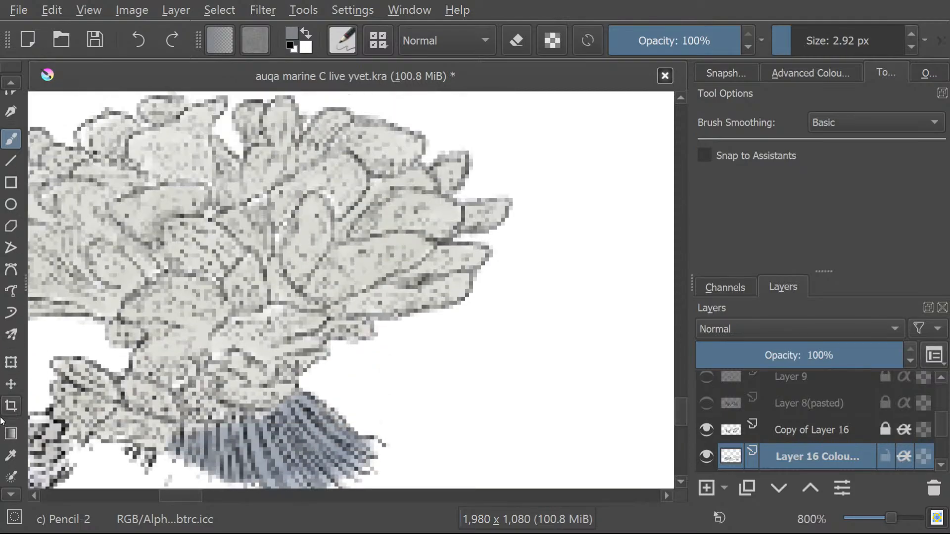
click(11, 455)
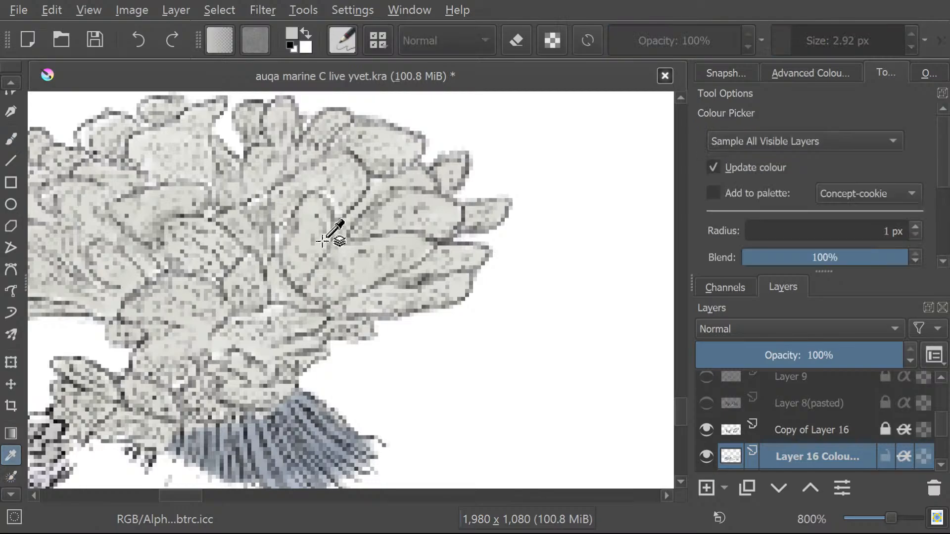
key(b)
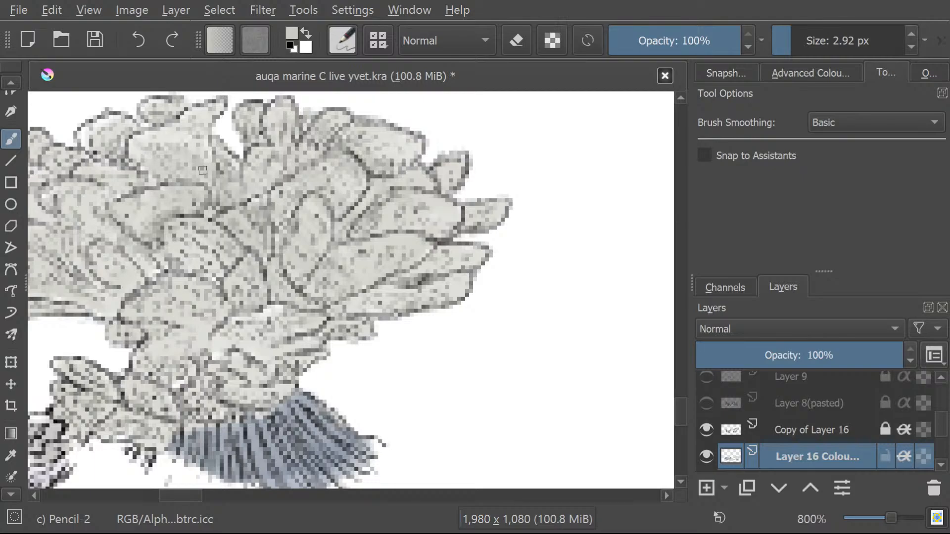
ctrl+click(198, 159)
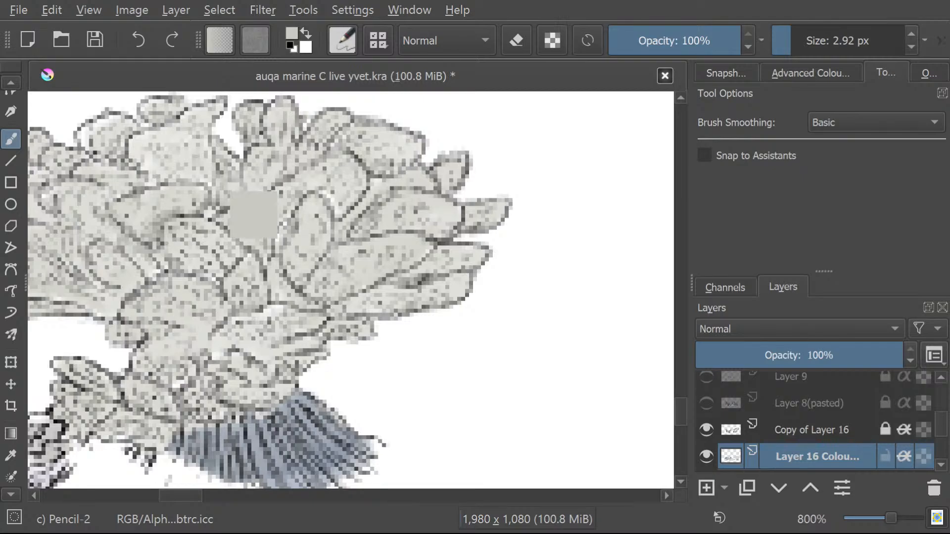
key(p)
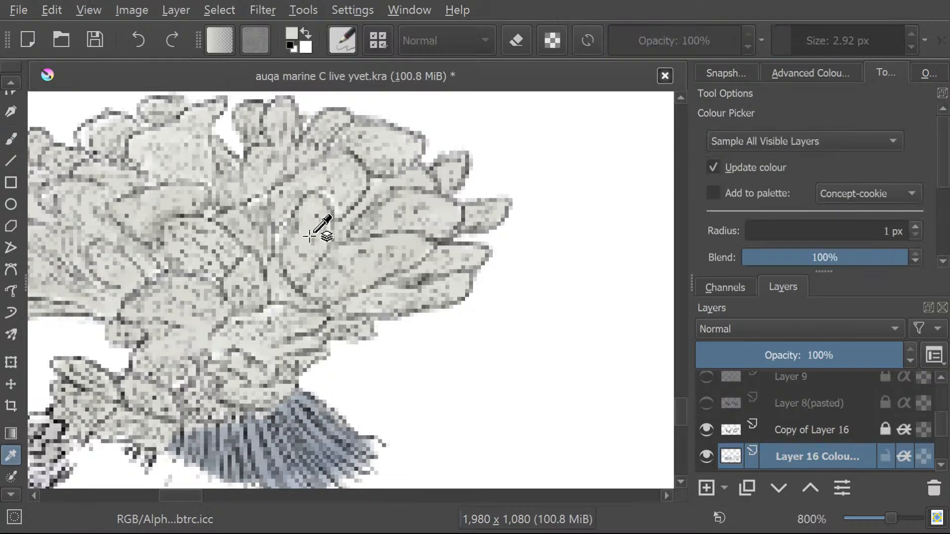
key(b)
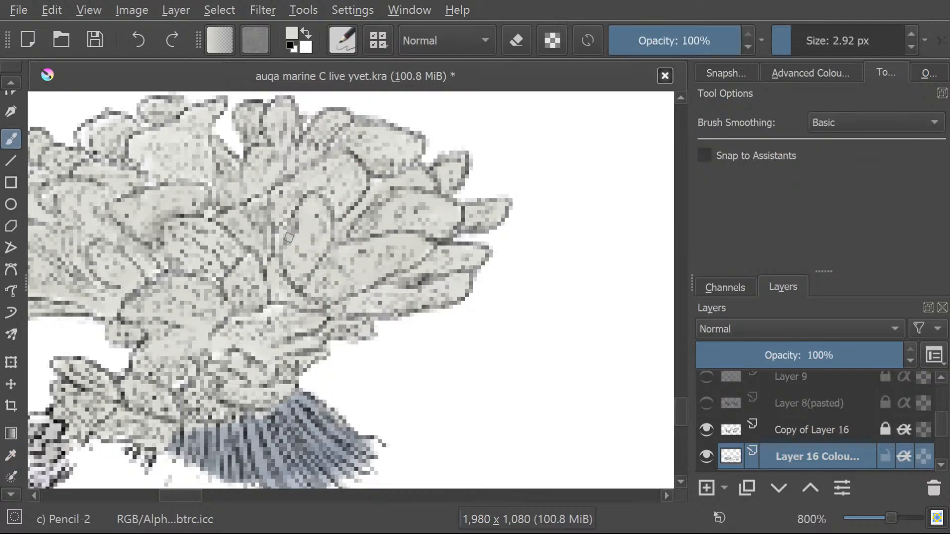
click(812, 32)
click(815, 31)
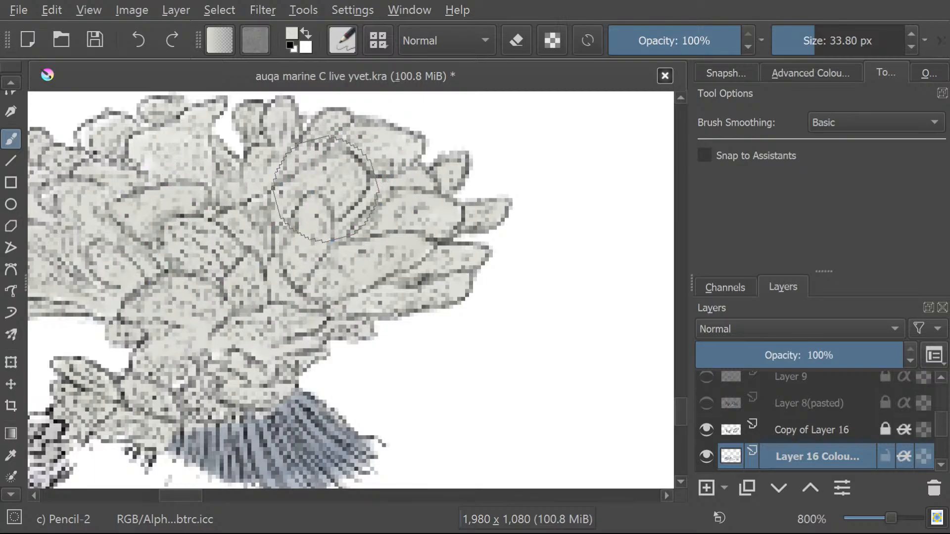
click(795, 40)
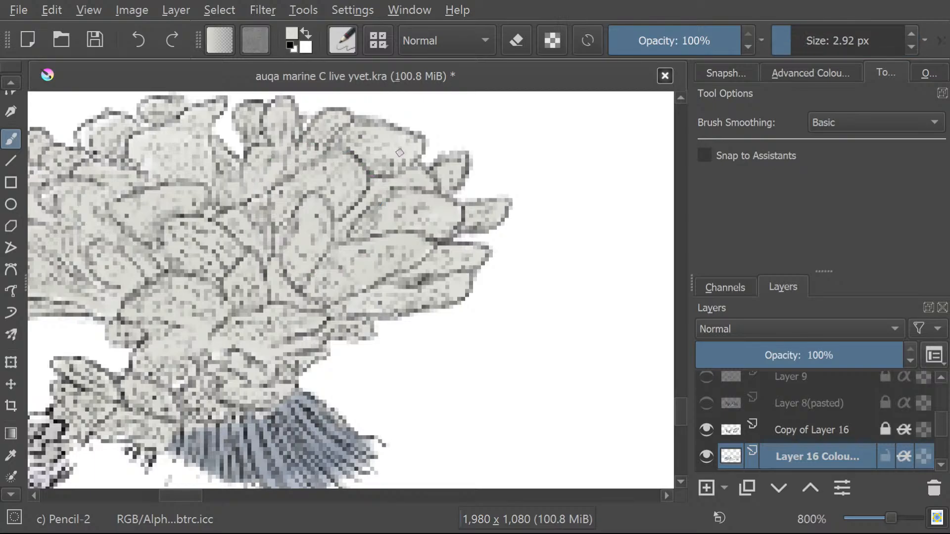
Fill the remaining white gaps across the rest of the large coral with the pale grey at a brush size of 2.92 px.
drag(179, 496, 162, 503)
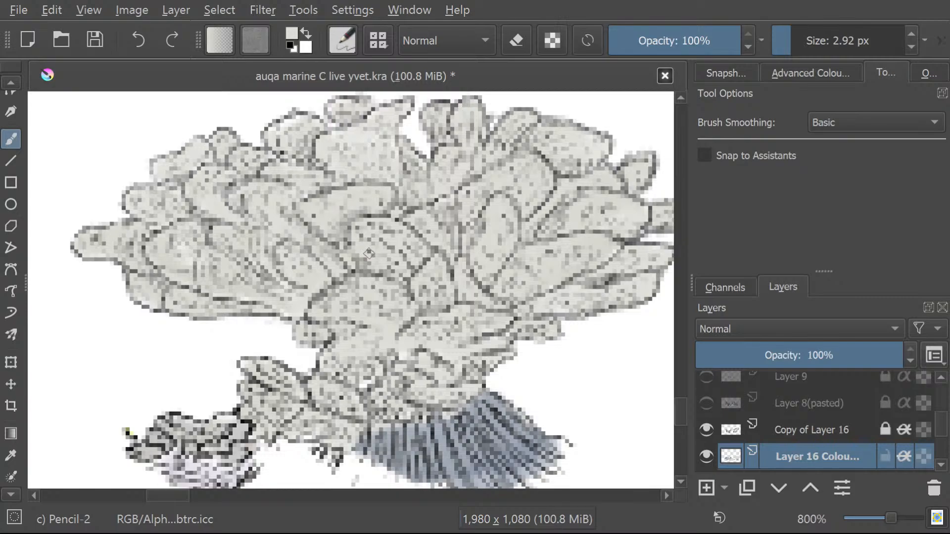
scroll(363, 268, down, 4)
scroll(44, 161, up, 6)
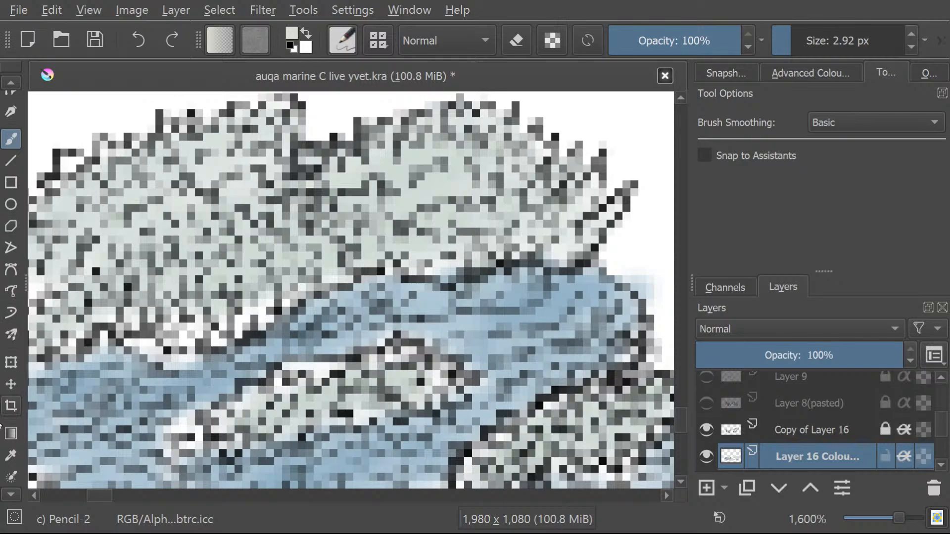
Sample a darker grey from the large coral, shade the white gaps along its lower edge, and blend them with the resampled pale grey.
click(11, 455)
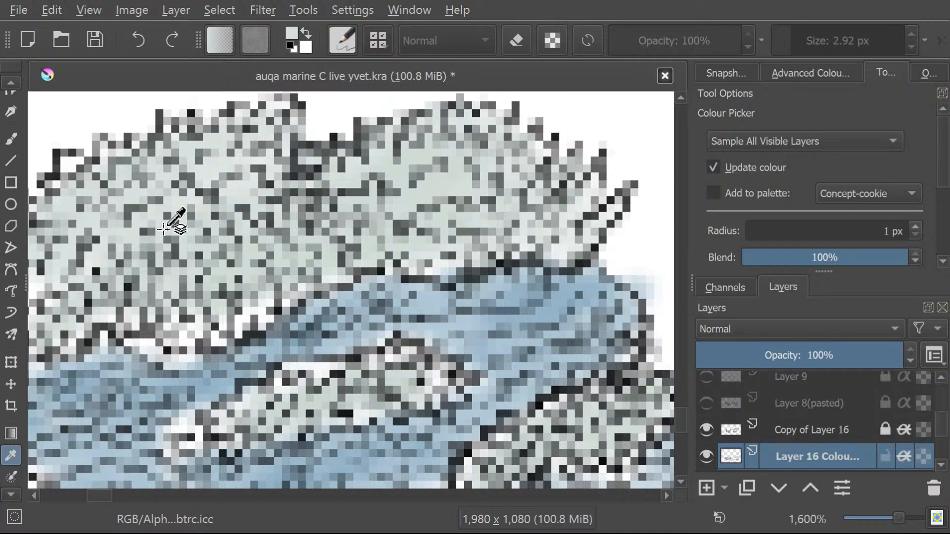
click(365, 239)
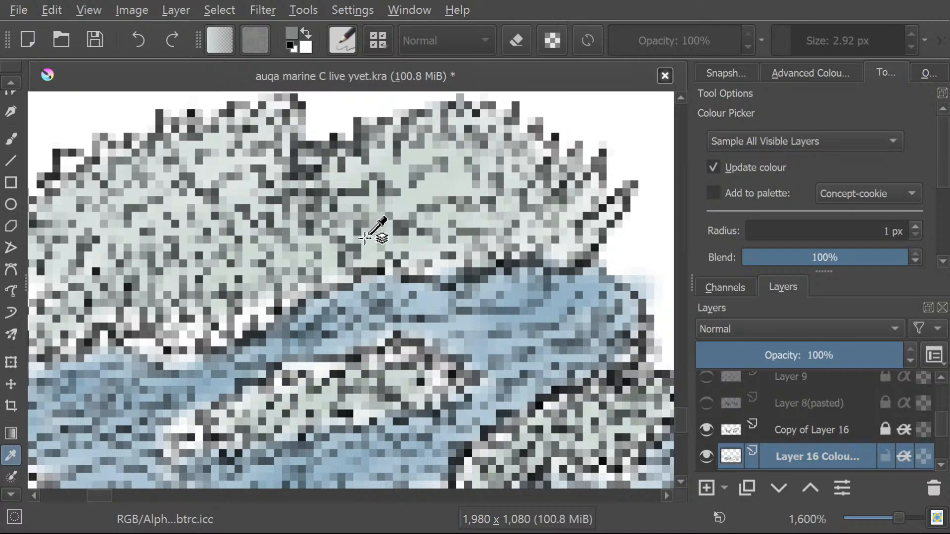
key(b)
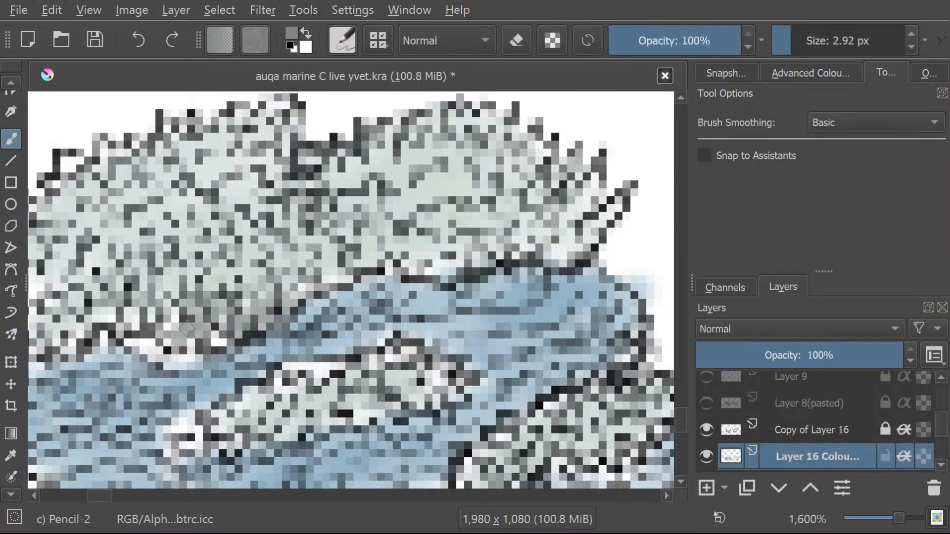
mouse_move(187, 329)
mouse_down()
mouse_move(235, 334)
mouse_move(189, 346)
mouse_move(181, 364)
mouse_move(195, 358)
mouse_move(131, 344)
mouse_move(153, 348)
mouse_move(178, 318)
mouse_move(104, 333)
mouse_up()
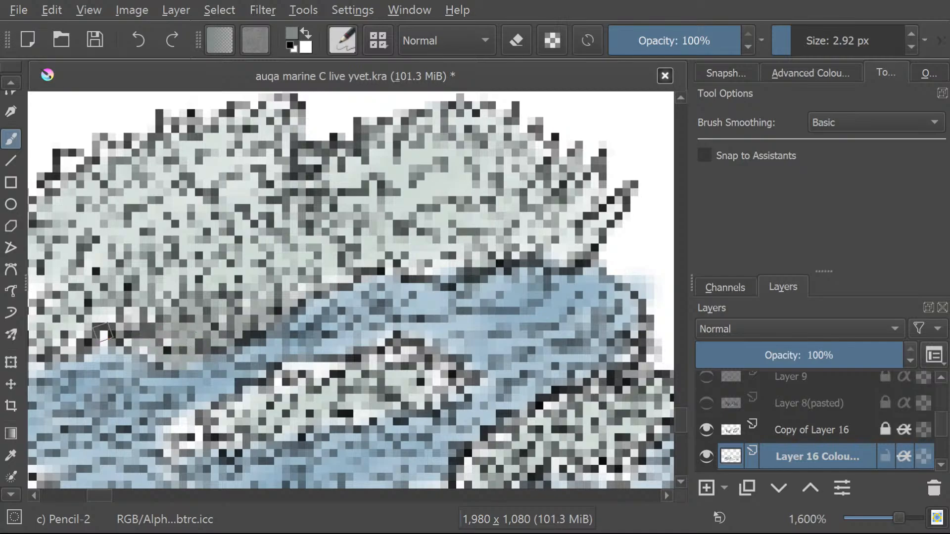
click(11, 456)
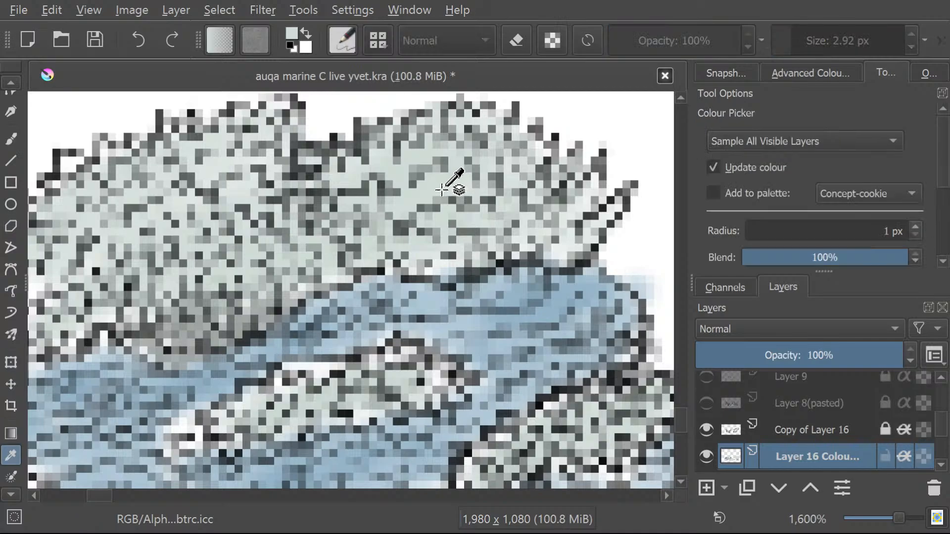
click(11, 139)
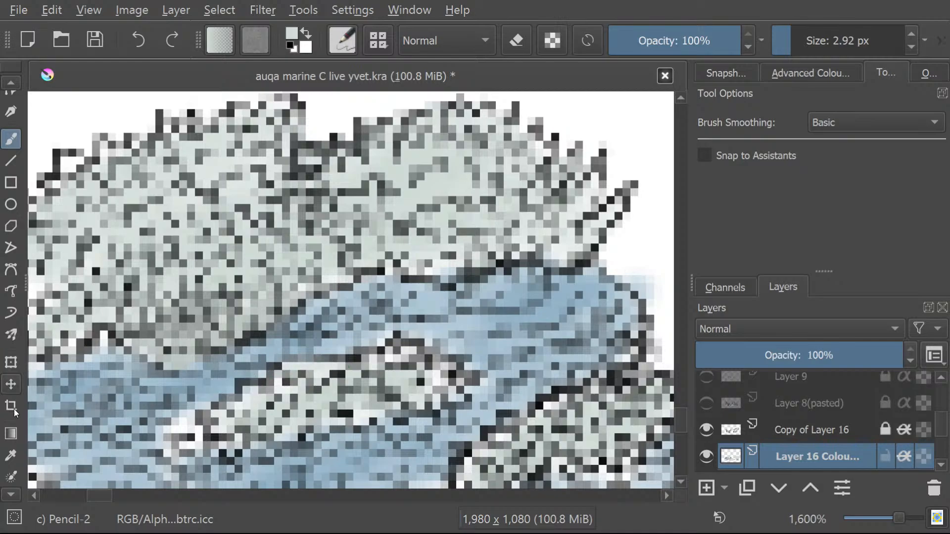
Sample the light blue of the base and fill the white gaps bordering the small grey coral patch within it.
click(11, 455)
click(433, 311)
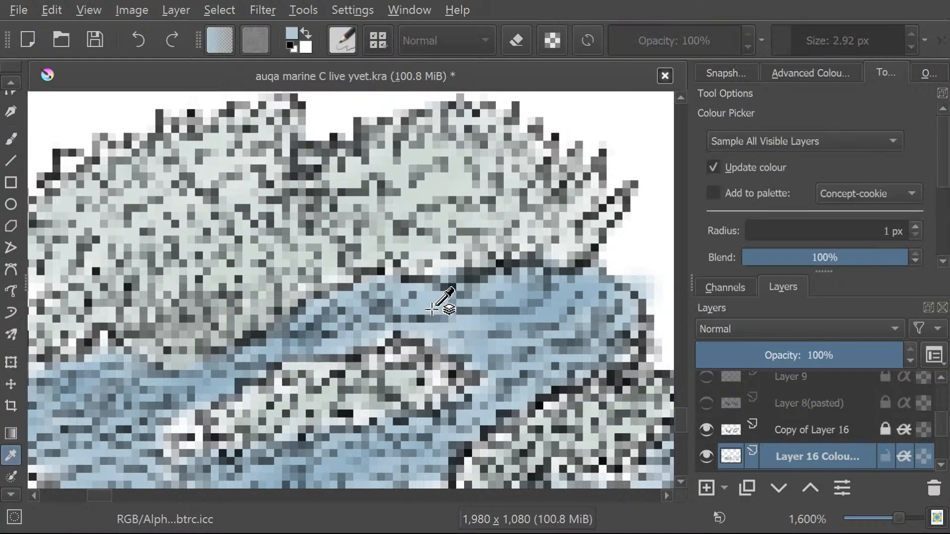
click(11, 139)
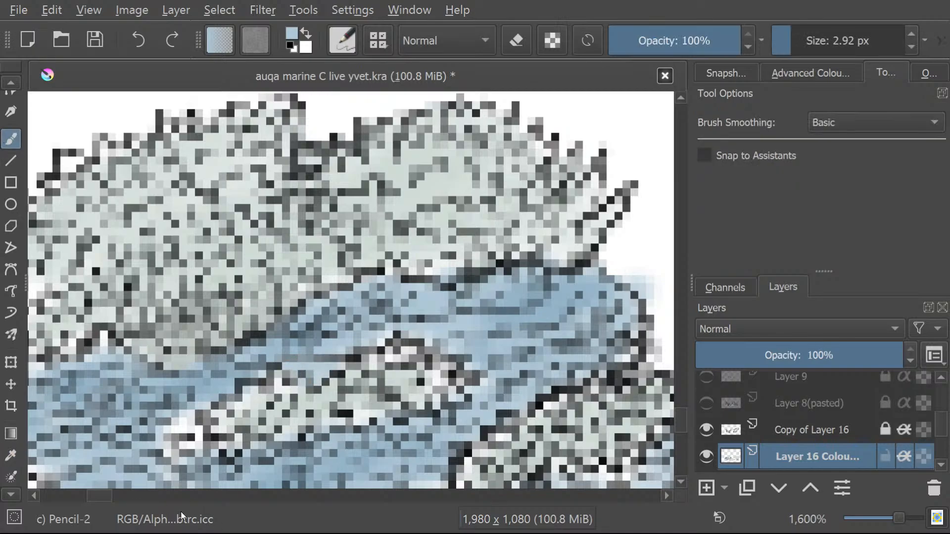
scroll(681, 419, down, 3)
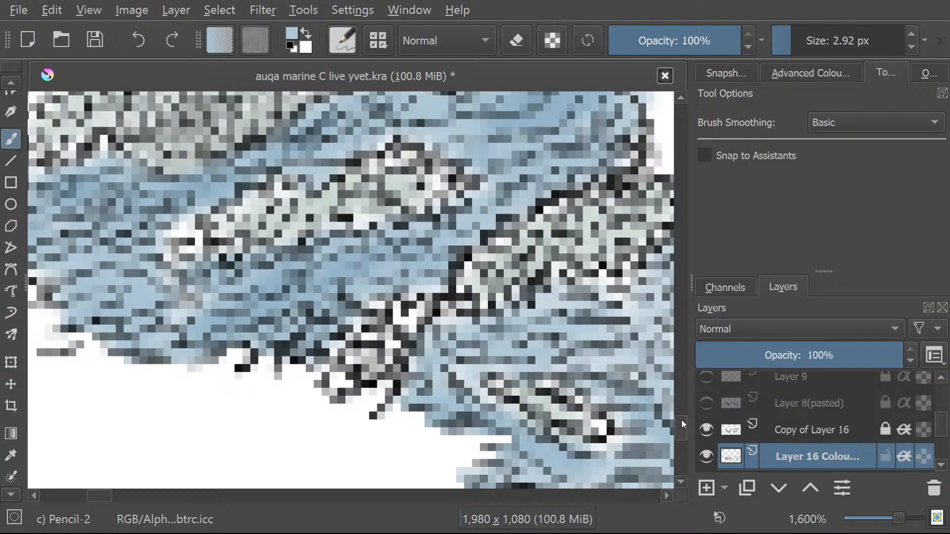
drag(681, 420, 681, 421)
Hide Copy of Layer 16 and Layer 16 Coloured, and show layer 8 and layer 8 colour instead.
click(707, 428)
click(707, 453)
scroll(942, 421, up, 5)
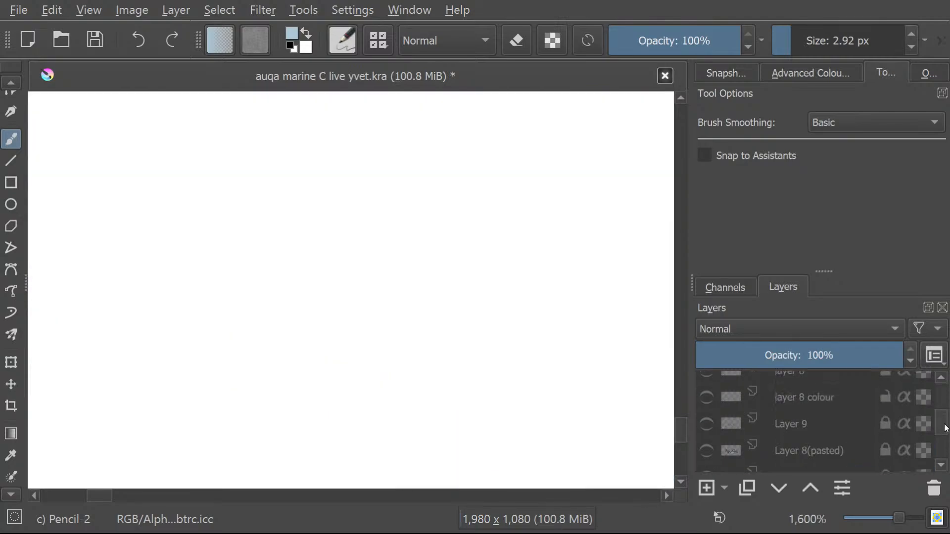
scroll(942, 422, up, 1)
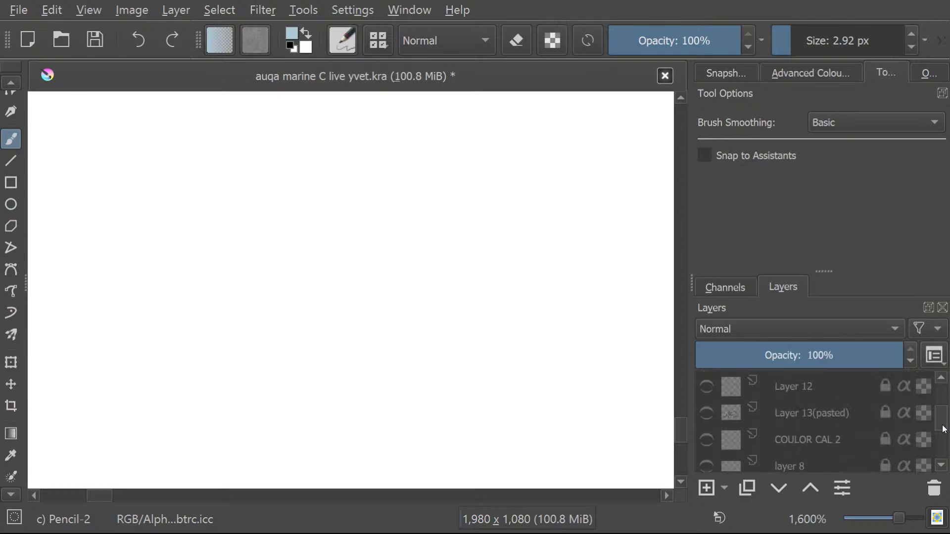
click(705, 413)
click(705, 413)
click(706, 465)
scroll(944, 421, down, 2)
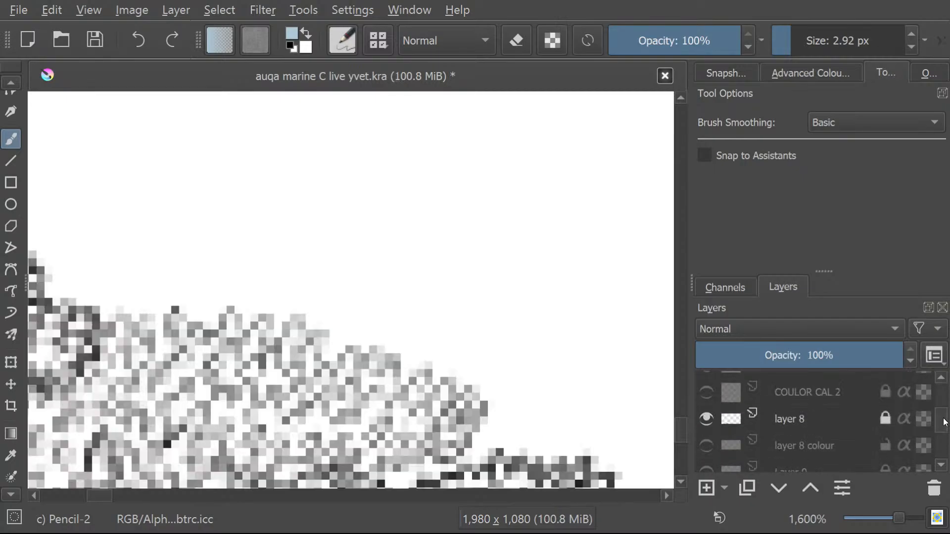
scroll(944, 422, up, 1)
click(708, 460)
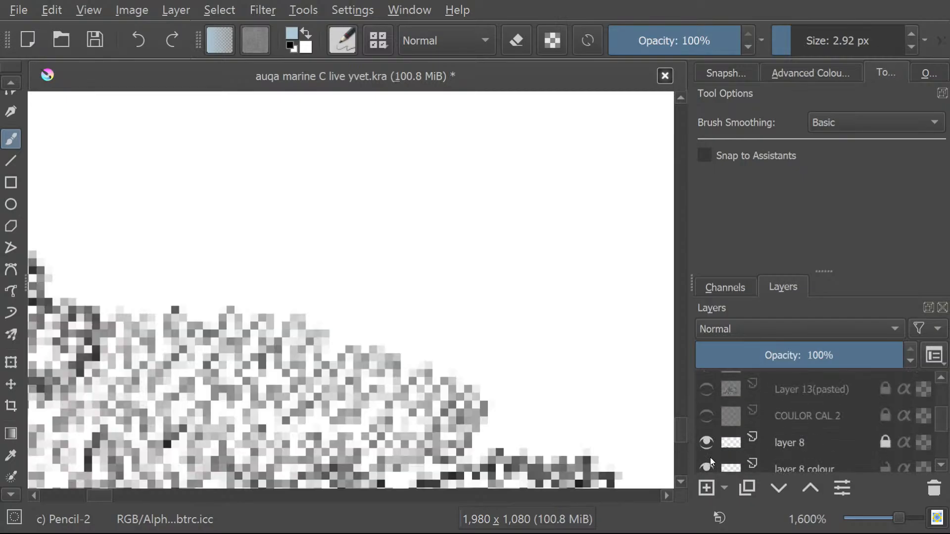
Find layer 8 colour in the layer stack and make it the active layer.
scroll(943, 426, down, 5)
scroll(942, 431, up, 1)
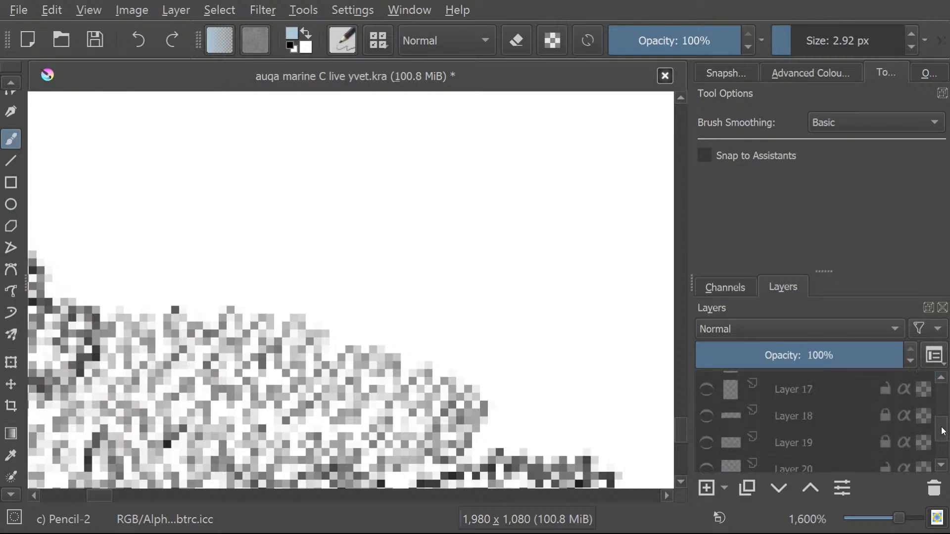
scroll(943, 431, up, 2)
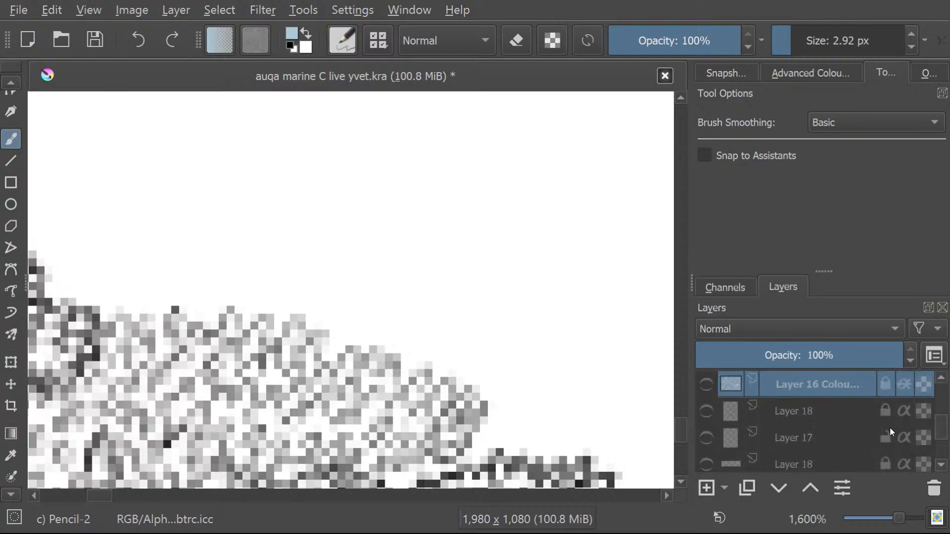
scroll(945, 431, up, 5)
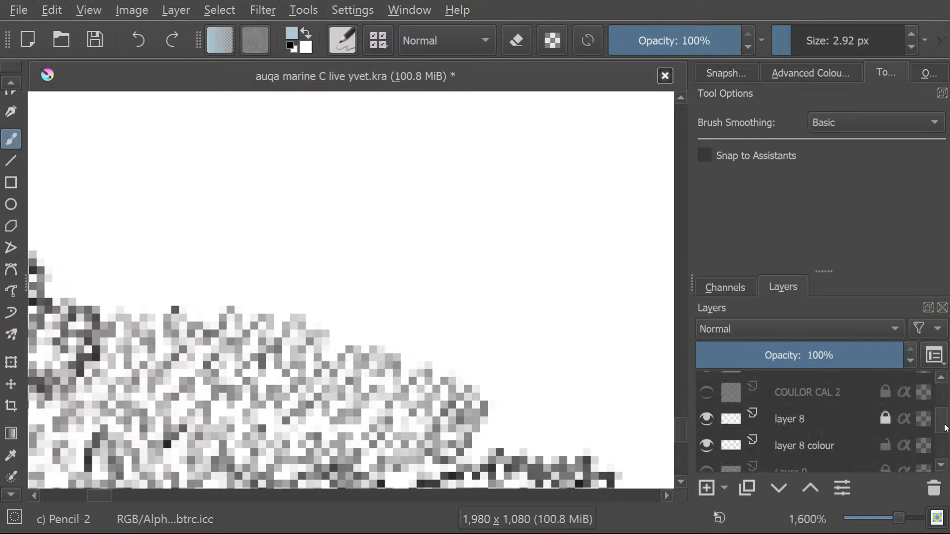
scroll(945, 430, down, 1)
click(805, 411)
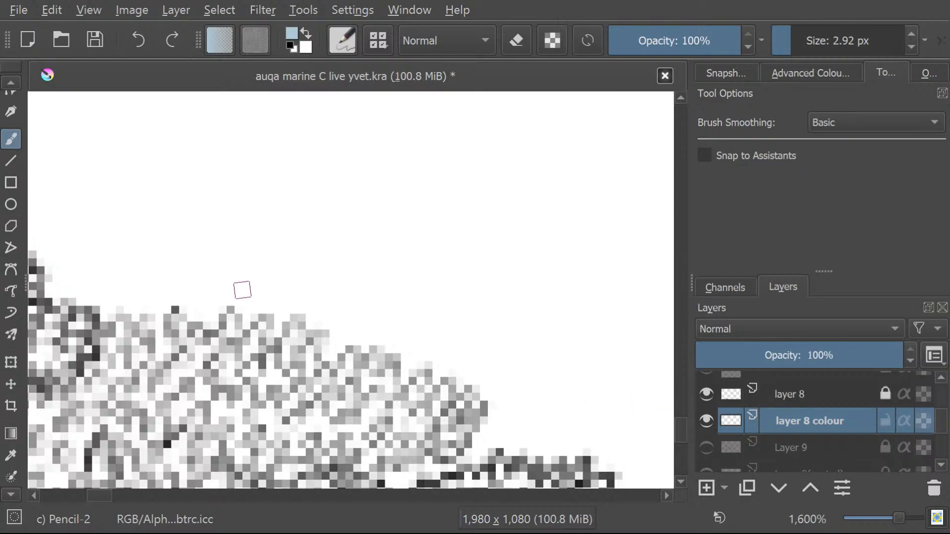
Examine the coloured rock and corals of layer 8 for areas still left white.
scroll(242, 290, down, 6)
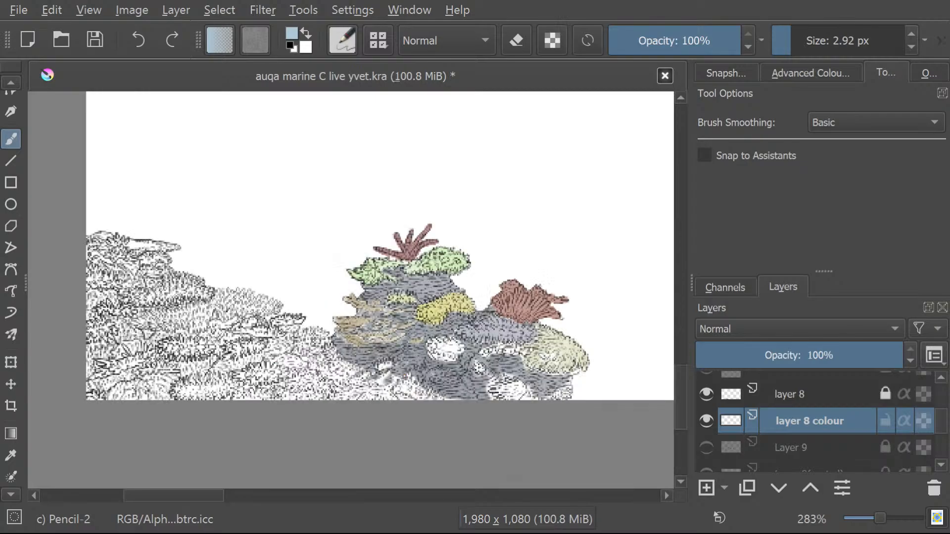
scroll(290, 259, up, 5)
scroll(290, 259, down, 2)
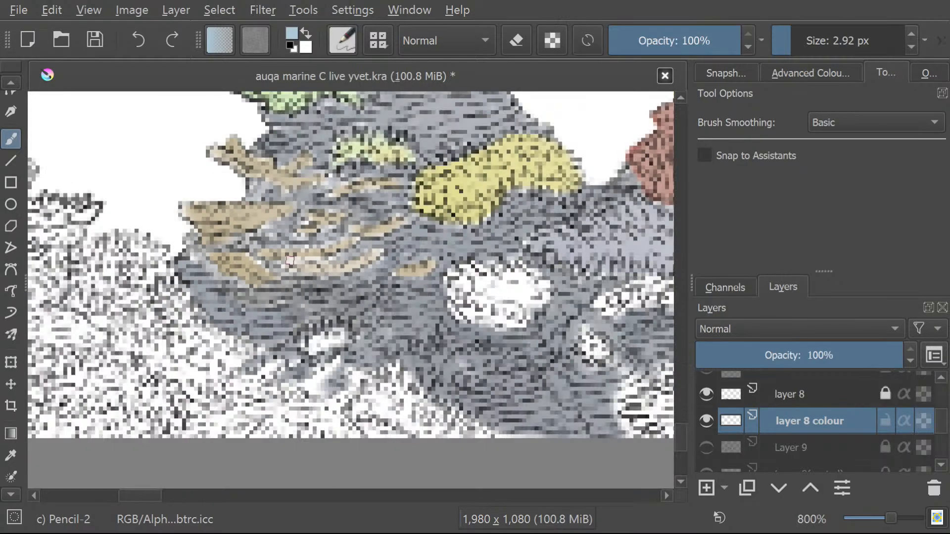
scroll(290, 260, down, 3)
scroll(290, 260, up, 2)
scroll(290, 259, down, 1)
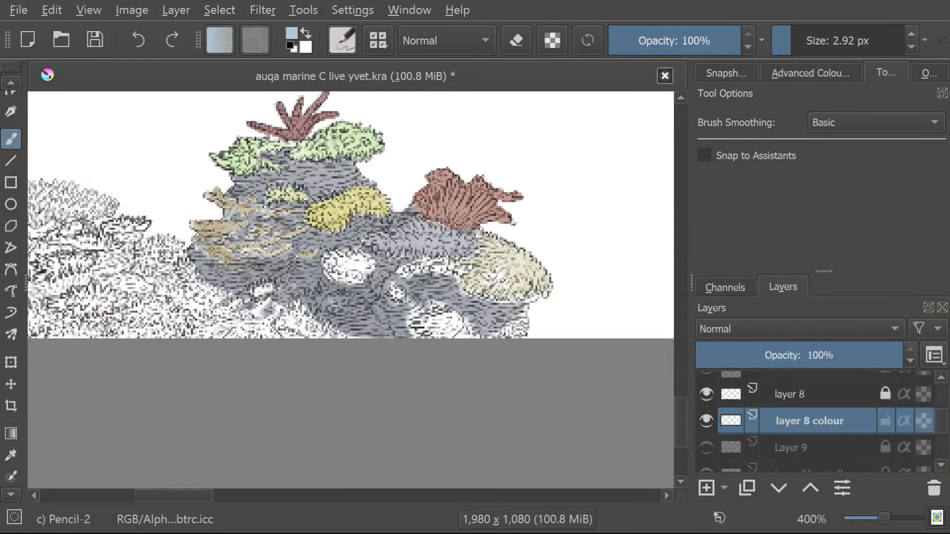
scroll(290, 260, down, 2)
scroll(290, 260, up, 1)
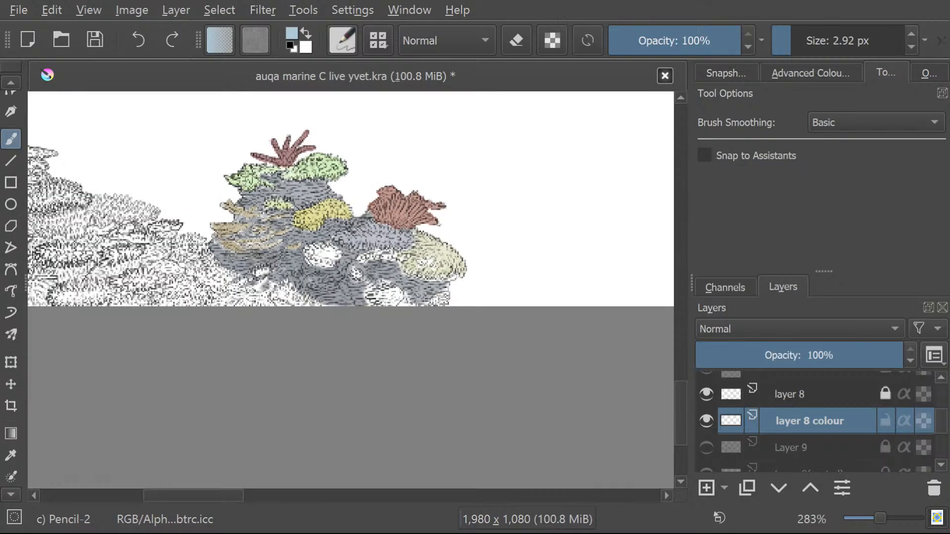
scroll(295, 242, down, 5)
scroll(295, 242, up, 1)
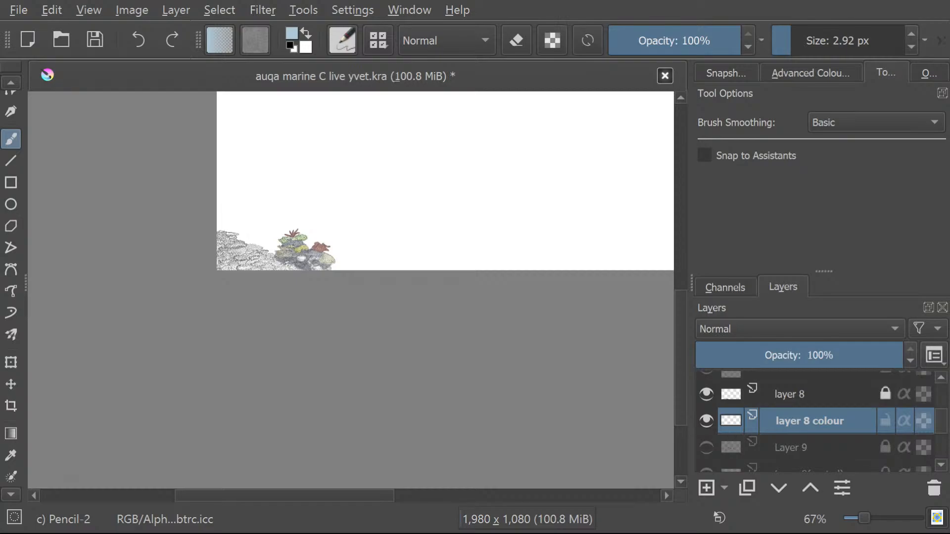
Show Layer 16 Coloured and Copy of Layer 16 together with the layer 8 artwork.
scroll(720, 434, down, 1)
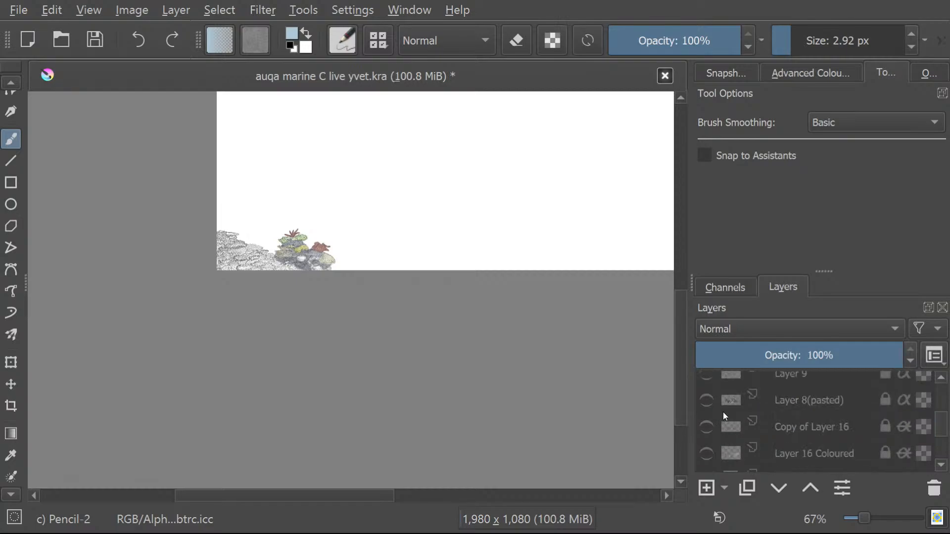
scroll(721, 406, down, 1)
scroll(720, 415, up, 1)
click(706, 453)
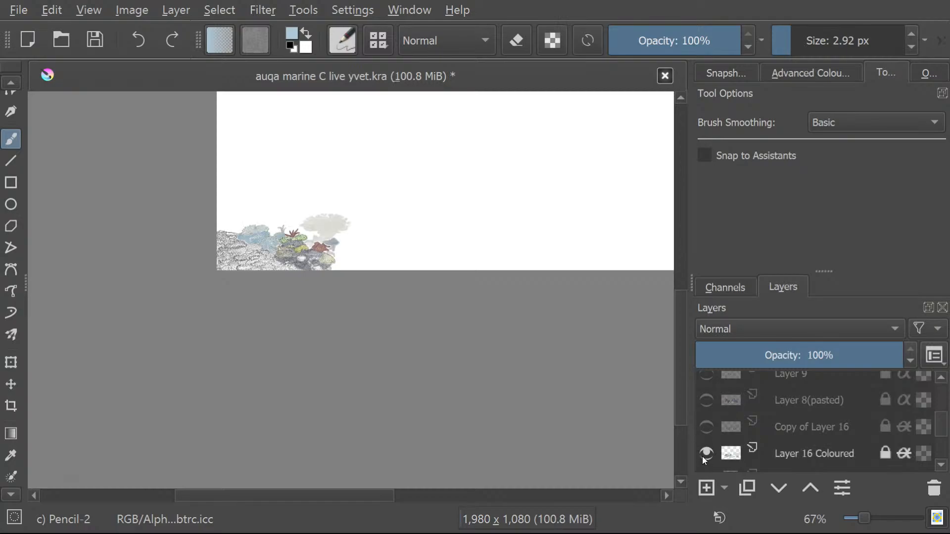
click(699, 428)
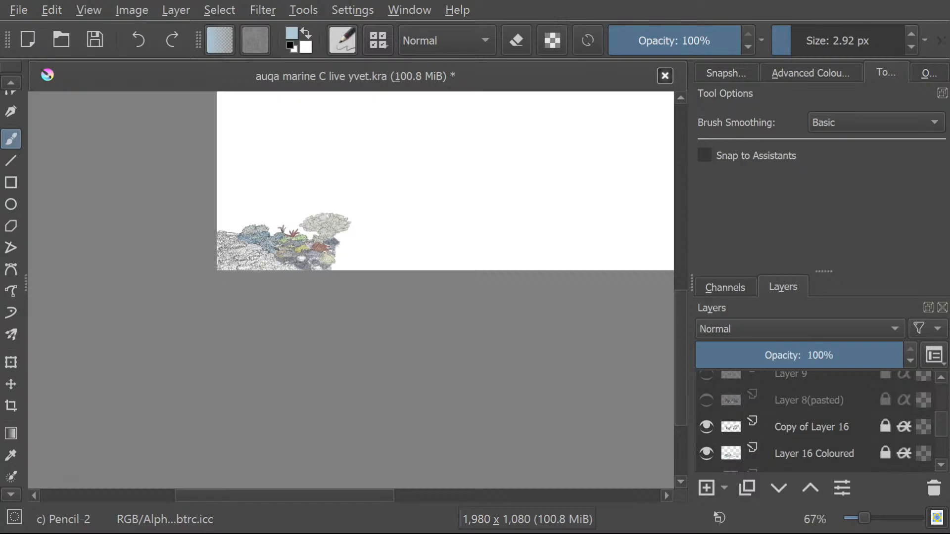
Pick the light blue of the background rock and brush strokes of it onto the grey rock below the green corals.
scroll(145, 227, up, 1)
scroll(518, 224, up, 1)
scroll(321, 225, up, 2)
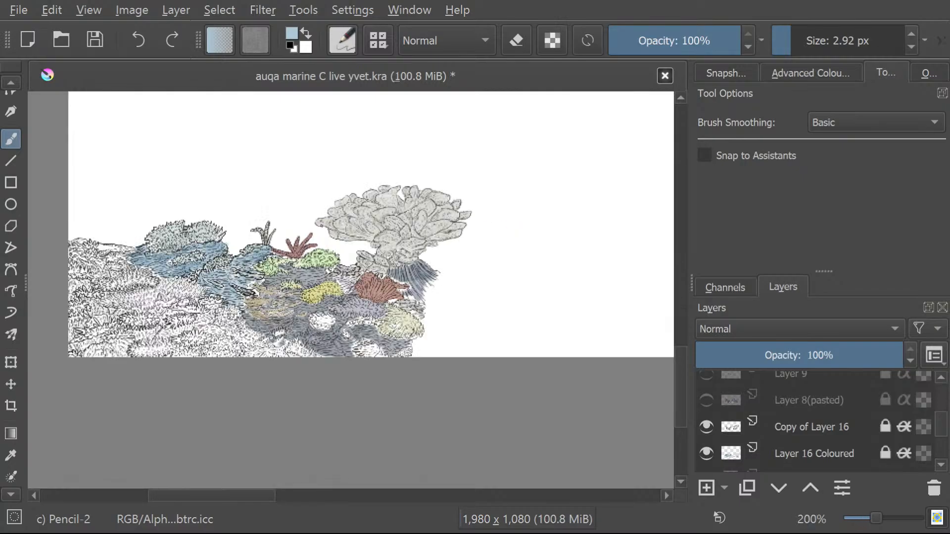
scroll(225, 277, up, 4)
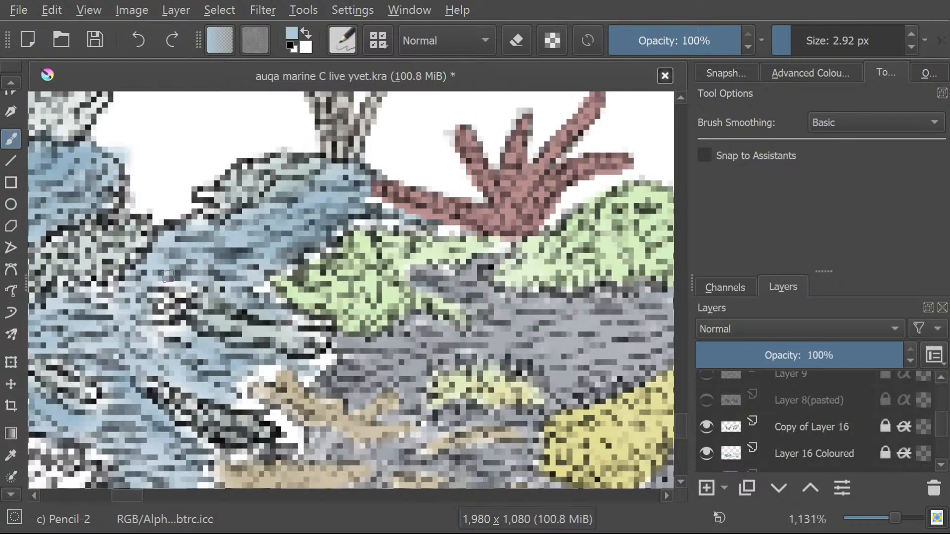
scroll(165, 278, up, 1)
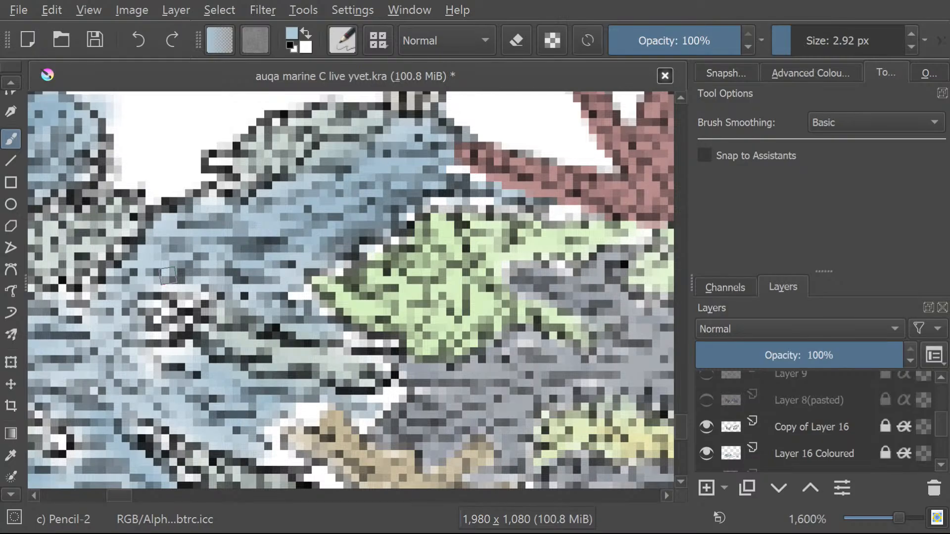
click(8, 453)
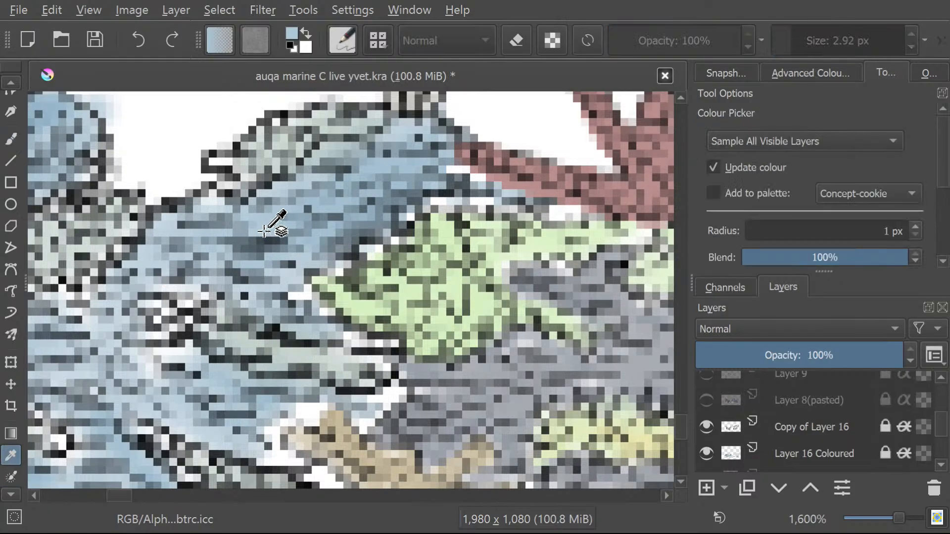
click(10, 138)
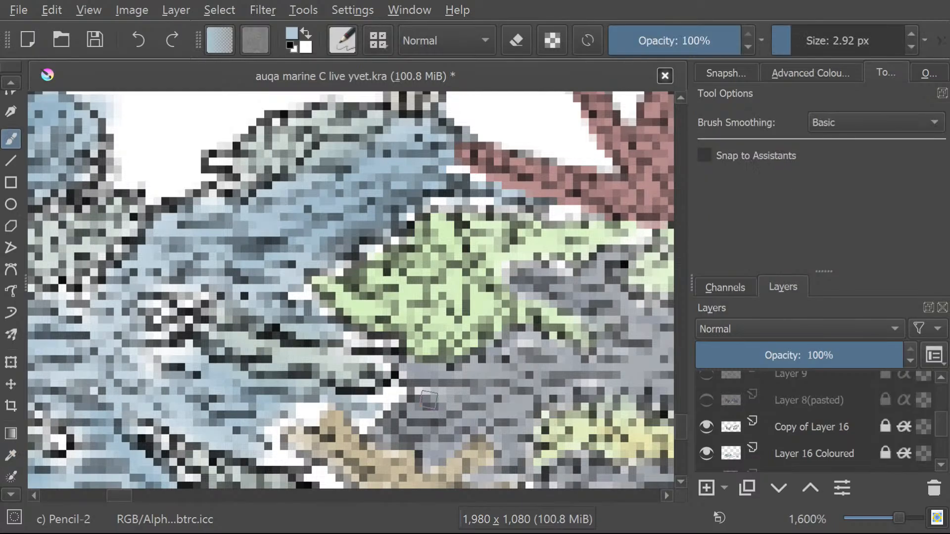
mouse_move(413, 396)
mouse_down()
mouse_move(433, 379)
mouse_move(402, 371)
mouse_move(372, 342)
mouse_move(339, 339)
mouse_move(295, 288)
mouse_move(264, 272)
mouse_up()
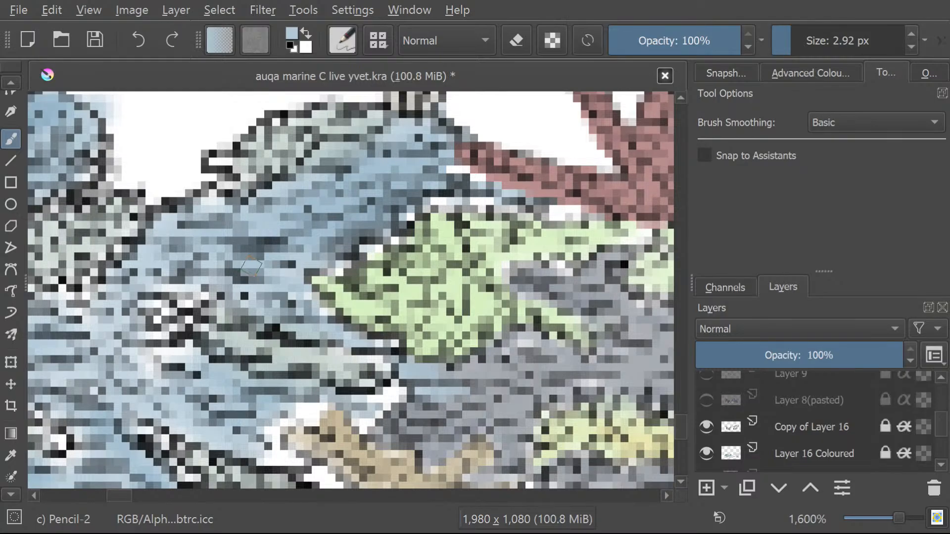
drag(117, 500, 133, 494)
mouse_move(478, 386)
mouse_down()
mouse_move(485, 366)
mouse_move(452, 380)
mouse_move(492, 364)
mouse_move(483, 374)
mouse_move(534, 364)
mouse_move(516, 389)
mouse_move(561, 374)
mouse_move(521, 403)
mouse_move(591, 380)
mouse_move(555, 407)
mouse_move(596, 369)
mouse_move(502, 362)
mouse_move(541, 332)
mouse_move(460, 352)
mouse_move(497, 322)
mouse_move(446, 341)
mouse_move(455, 324)
mouse_move(388, 333)
mouse_up()
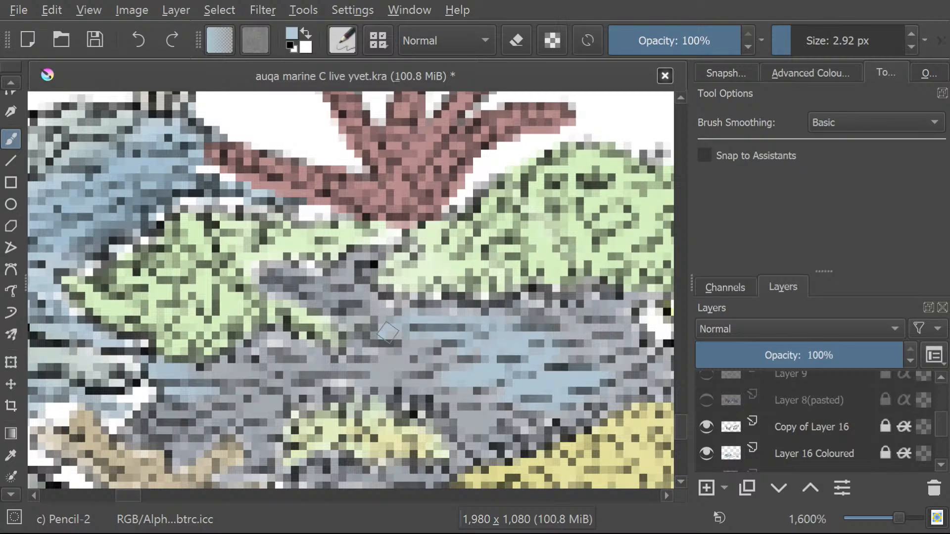
Hide Copy of Layer 16 and Layer 16 Coloured so only the layer 8 artwork is shown.
click(5, 495)
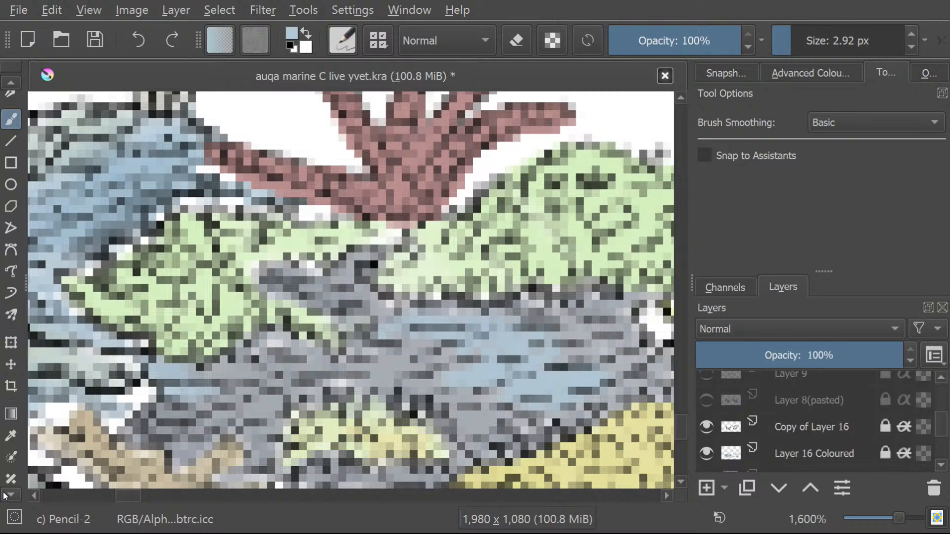
click(5, 496)
click(706, 427)
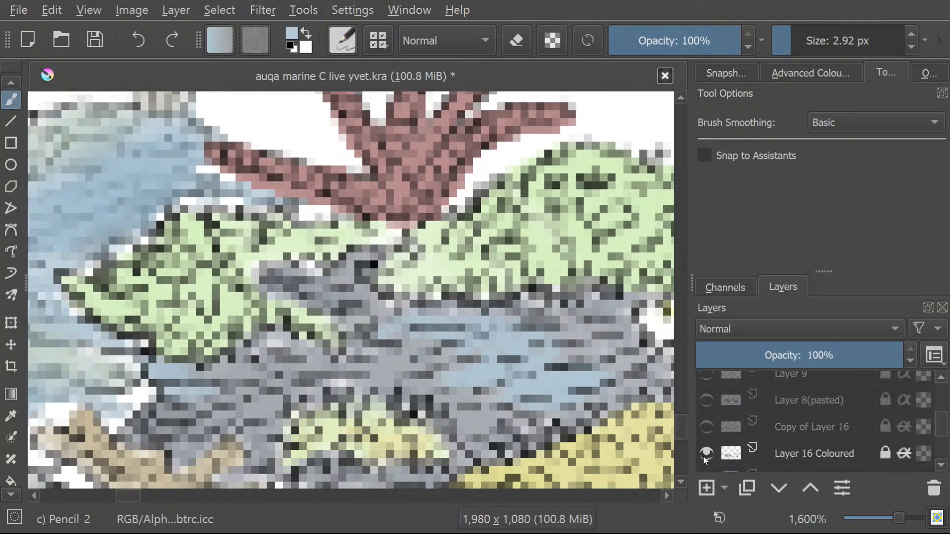
click(706, 453)
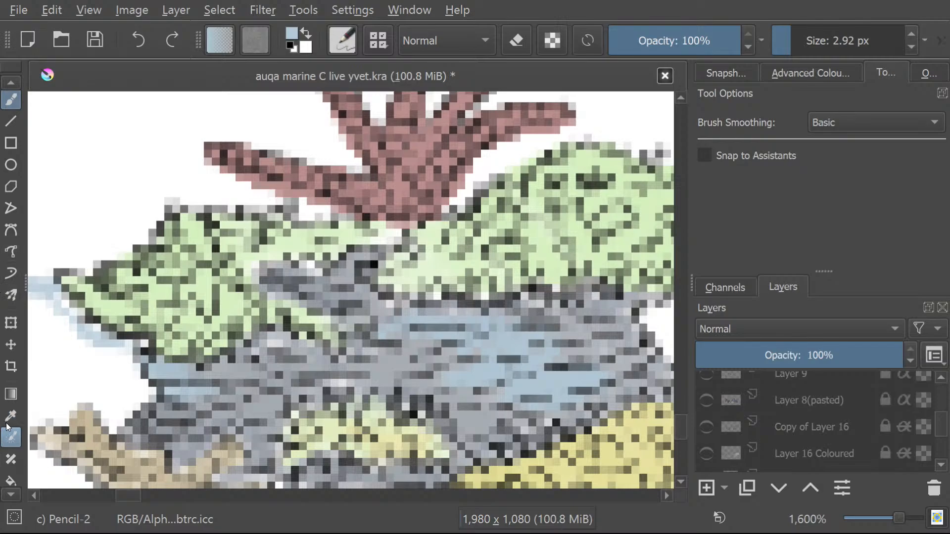
Select the grey rock below the green corals with the Contiguous Area Selection tool.
click(7, 497)
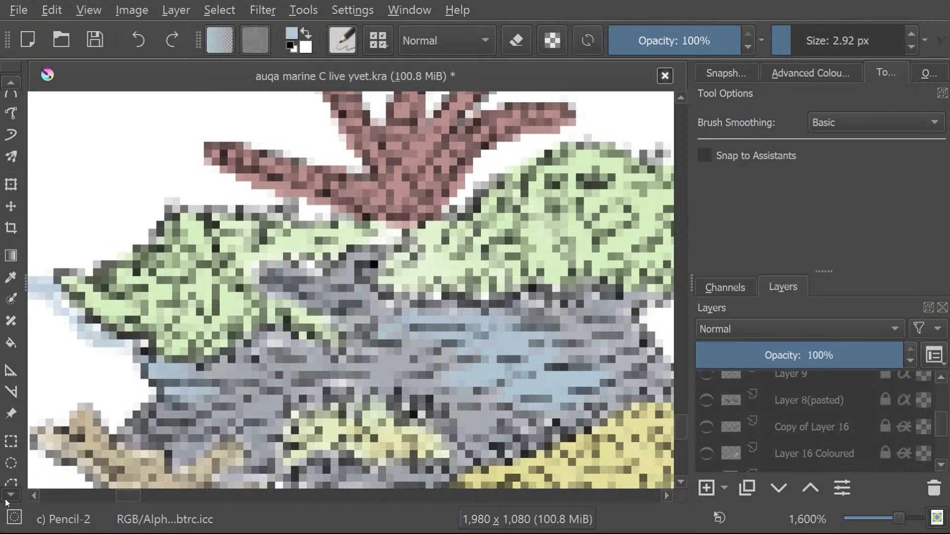
click(7, 450)
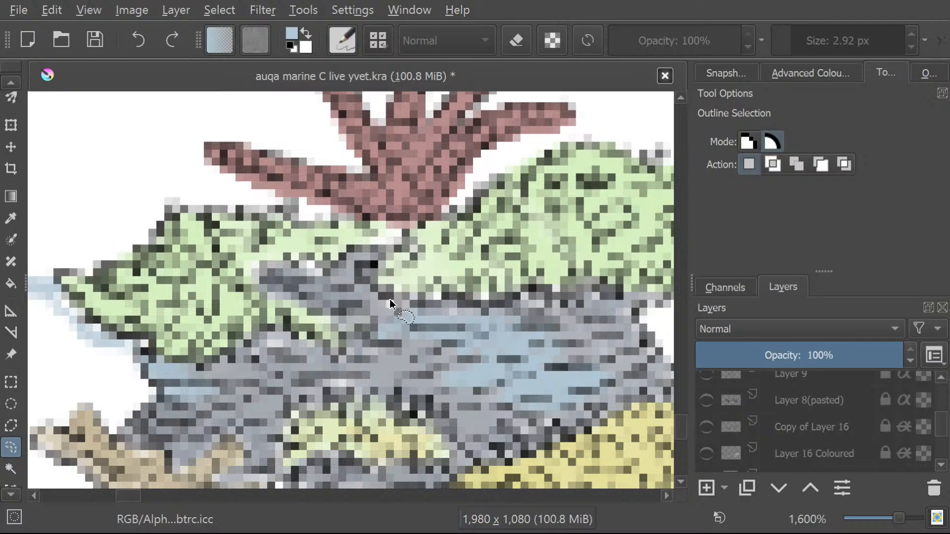
click(12, 468)
click(411, 351)
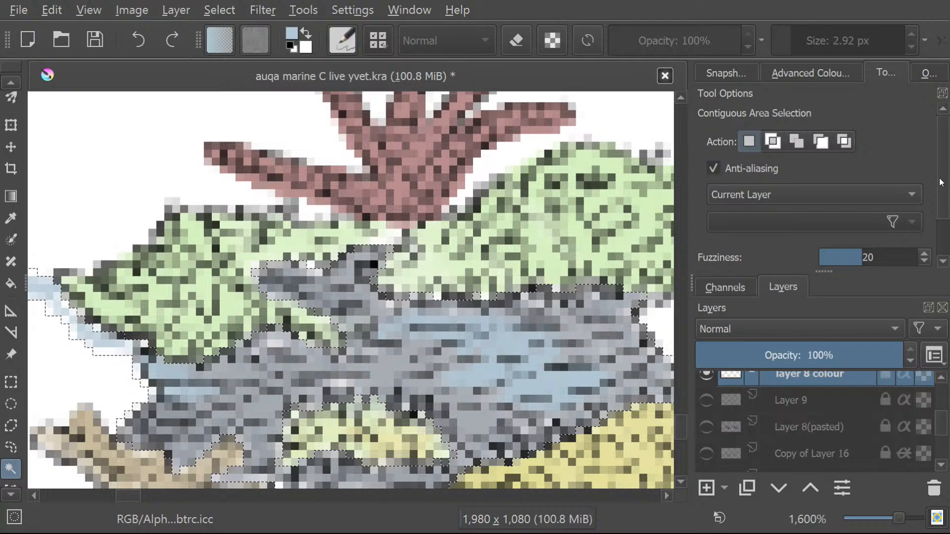
Reselect the grey rock with the selection grown by 2 px, and again with it grown by 1 px.
scroll(941, 183, down, 3)
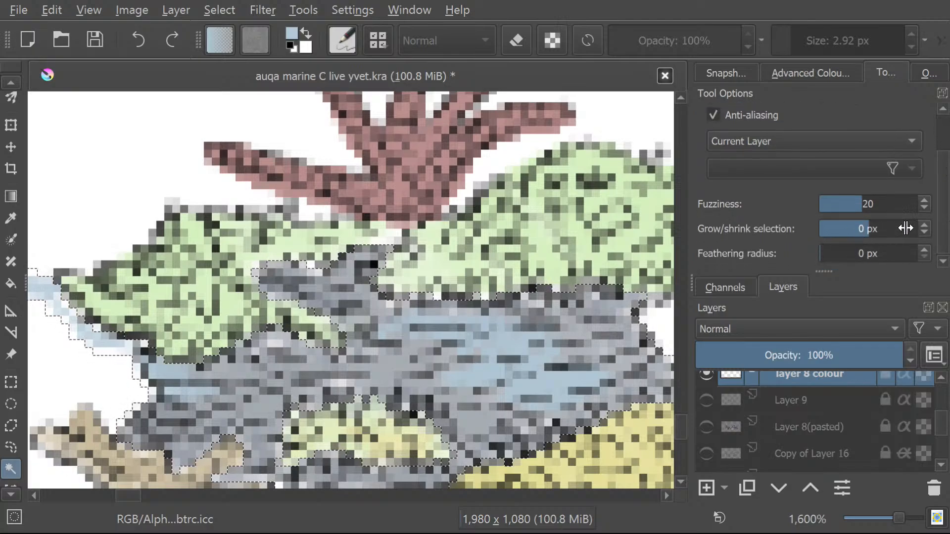
click(926, 223)
click(926, 223)
click(926, 223)
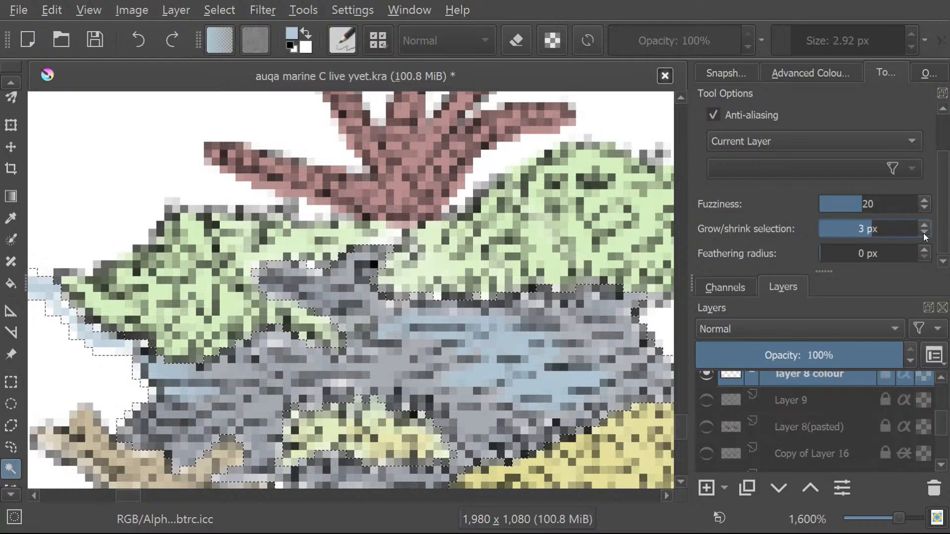
click(924, 232)
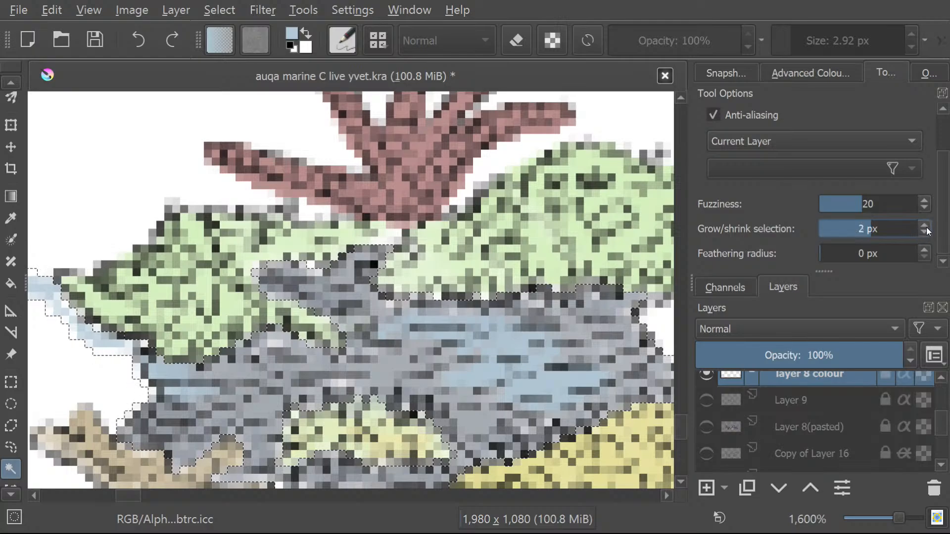
click(385, 354)
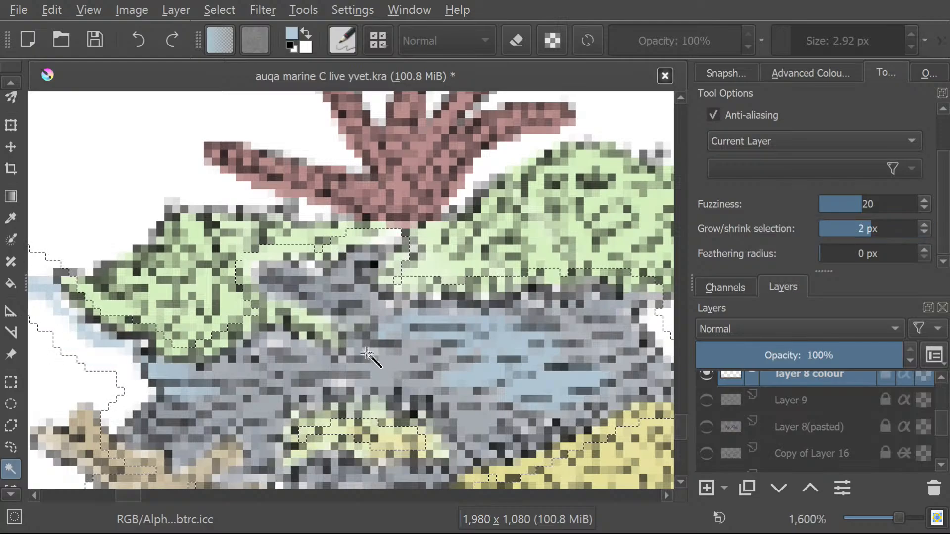
click(925, 232)
click(402, 364)
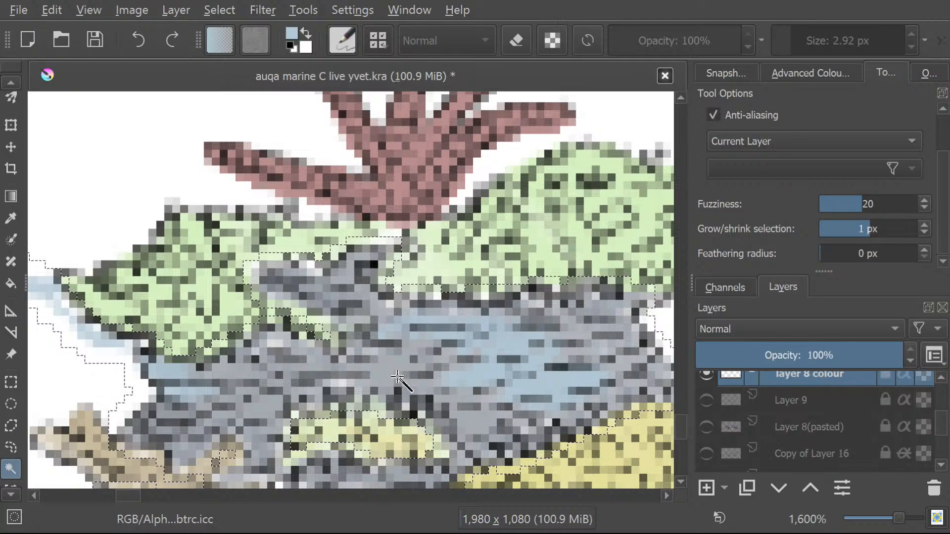
Brush light blue onto the narrow neck of selected rock between the two green corals.
click(9, 81)
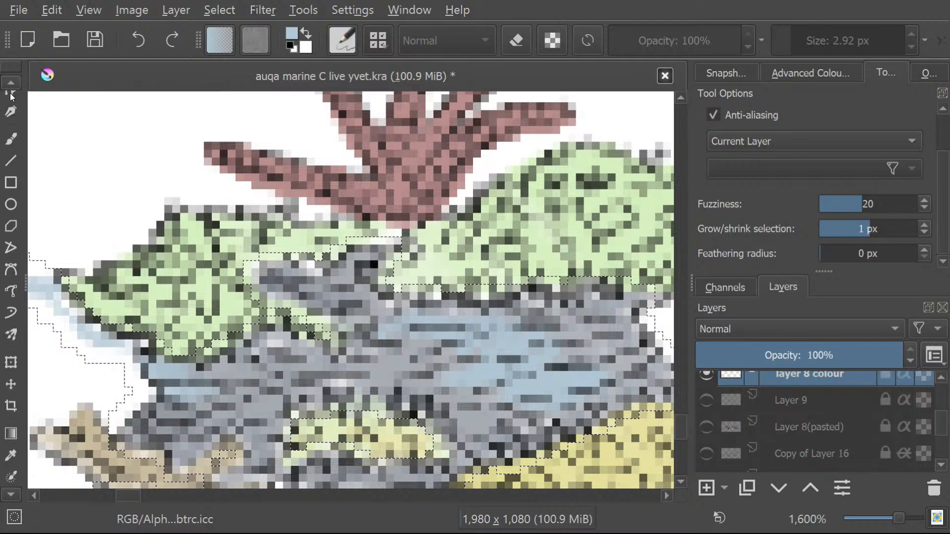
click(11, 139)
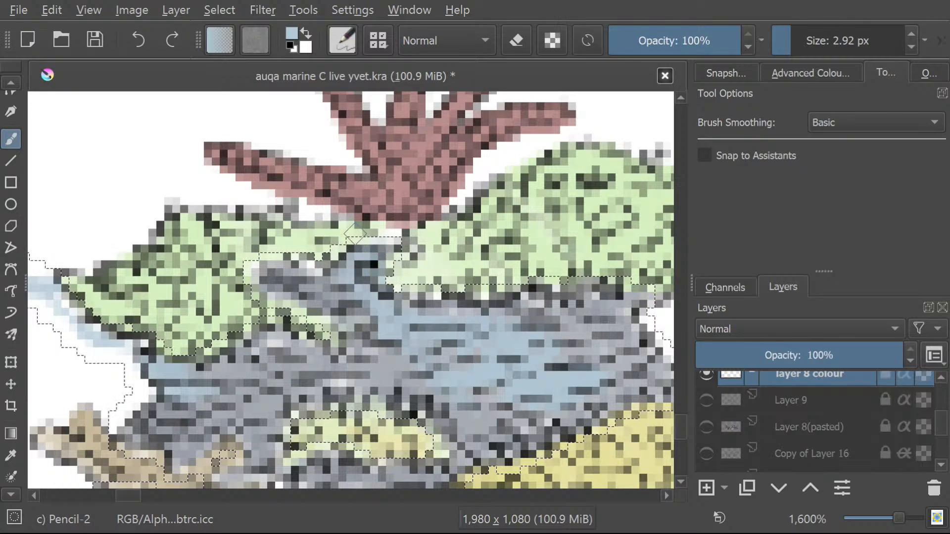
click(792, 79)
click(879, 76)
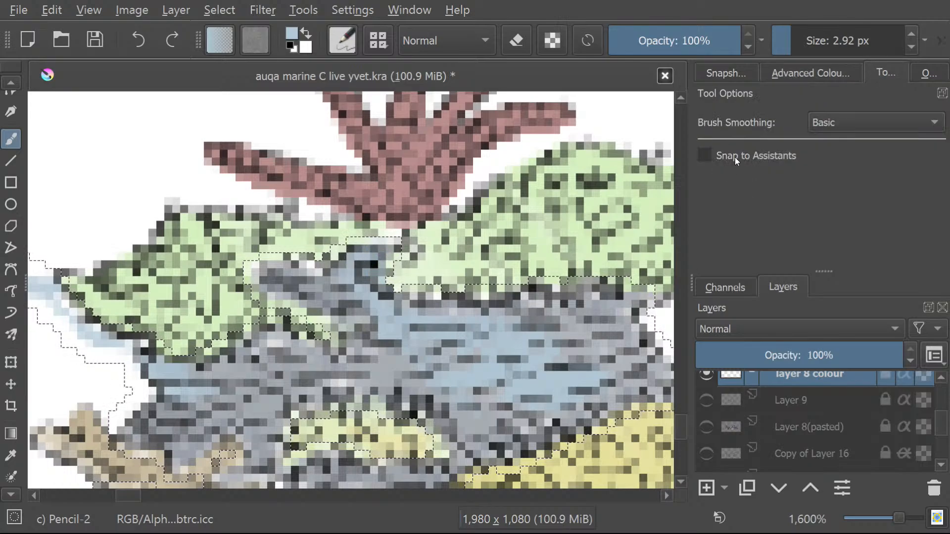
Reselect the rock as a contiguous area with a grow/shrink of -1 px, and again with a 1 px feathering radius.
click(5, 496)
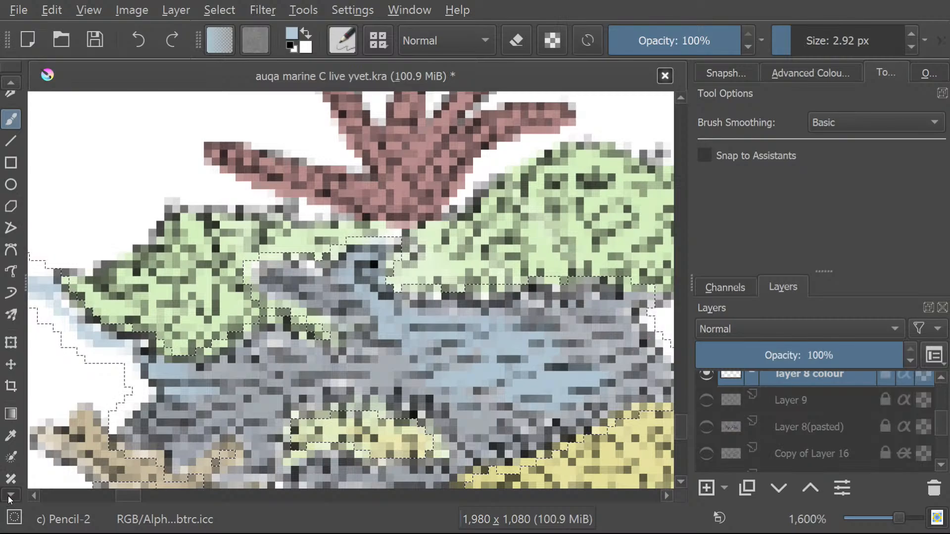
click(5, 496)
click(5, 496)
click(5, 496)
click(5, 495)
click(5, 495)
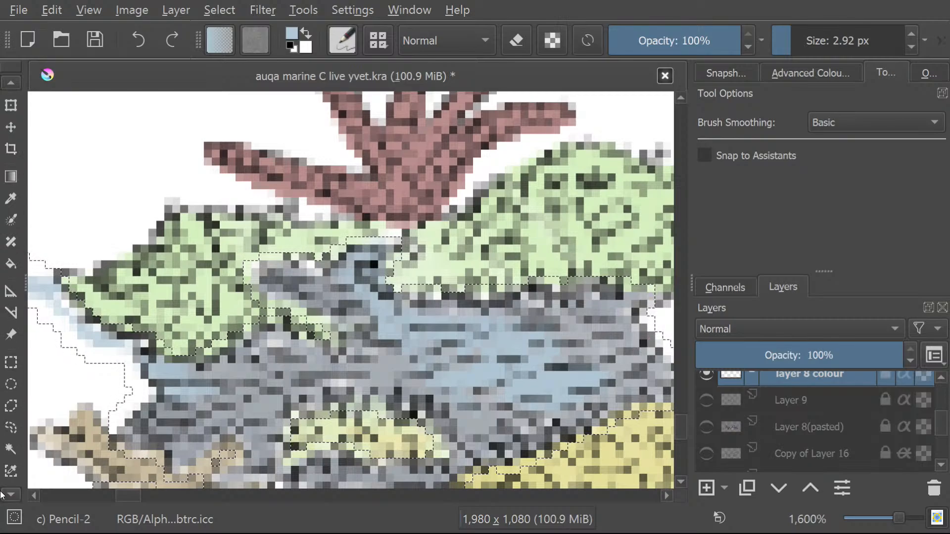
click(11, 430)
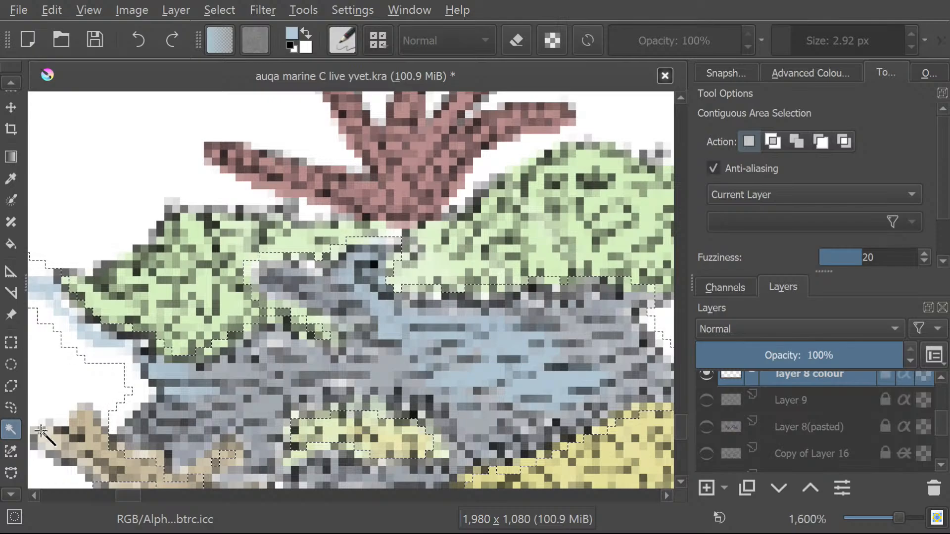
drag(943, 165, 949, 203)
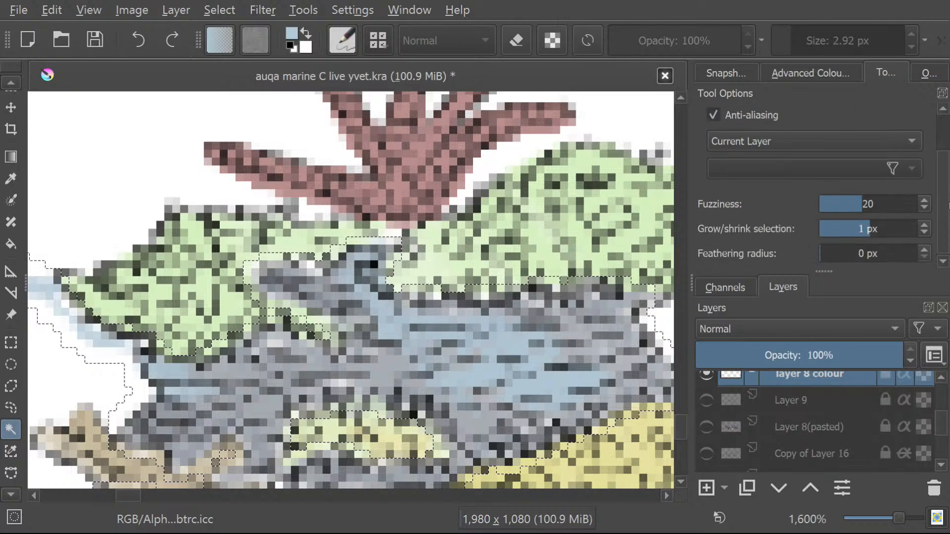
click(925, 234)
click(925, 233)
click(926, 231)
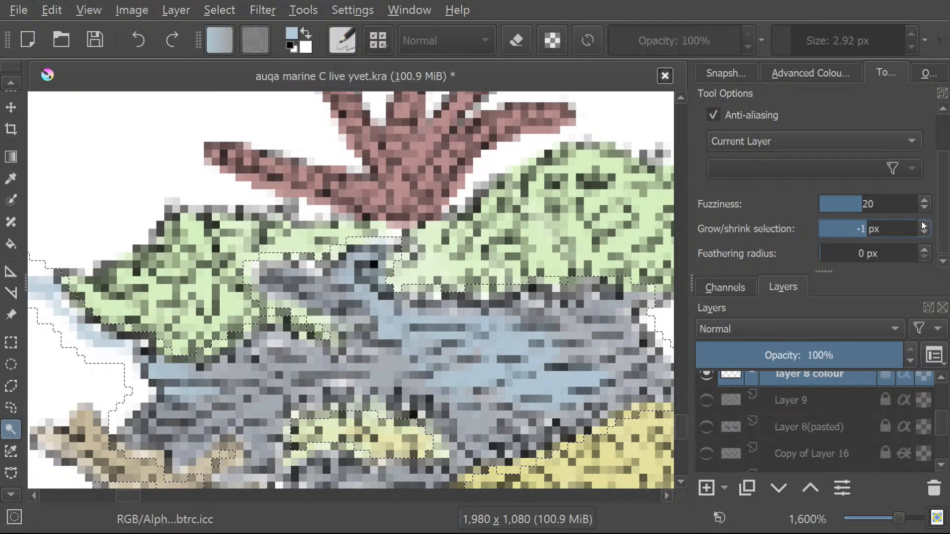
click(454, 339)
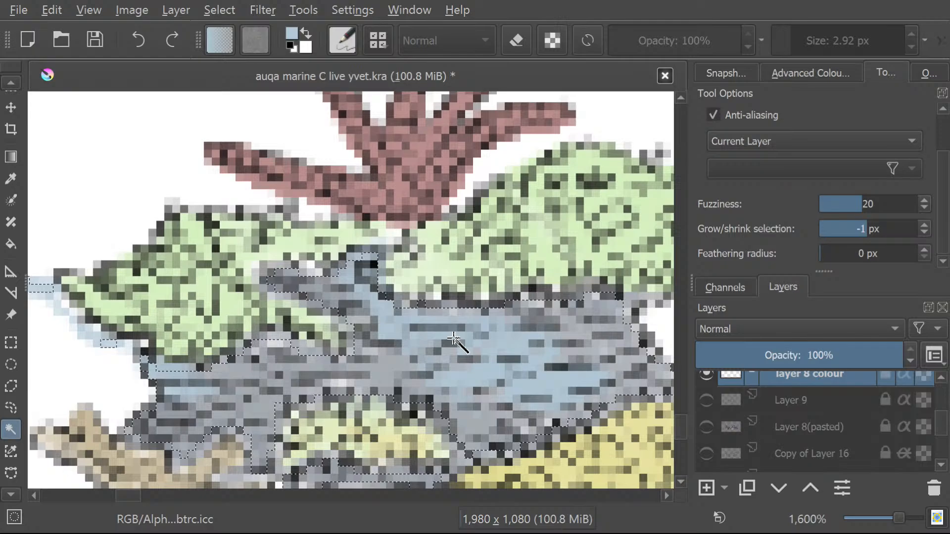
click(925, 249)
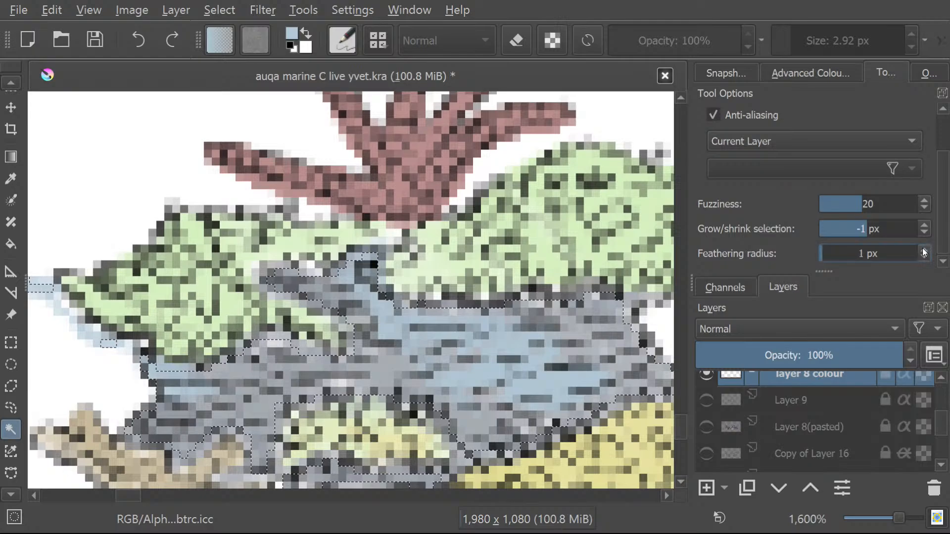
click(448, 366)
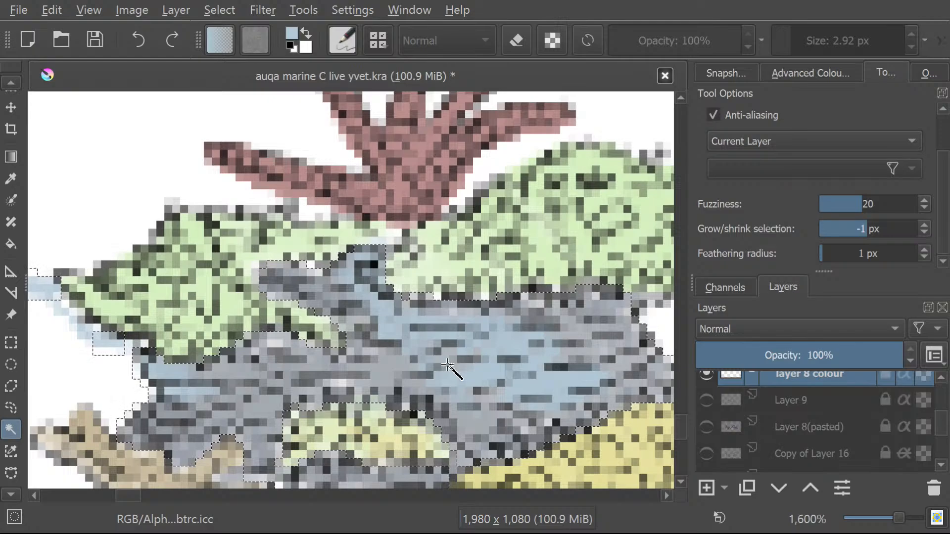
Brush light blue strokes over the selected grey rock below the green corals and beneath the yellow coral.
click(4, 79)
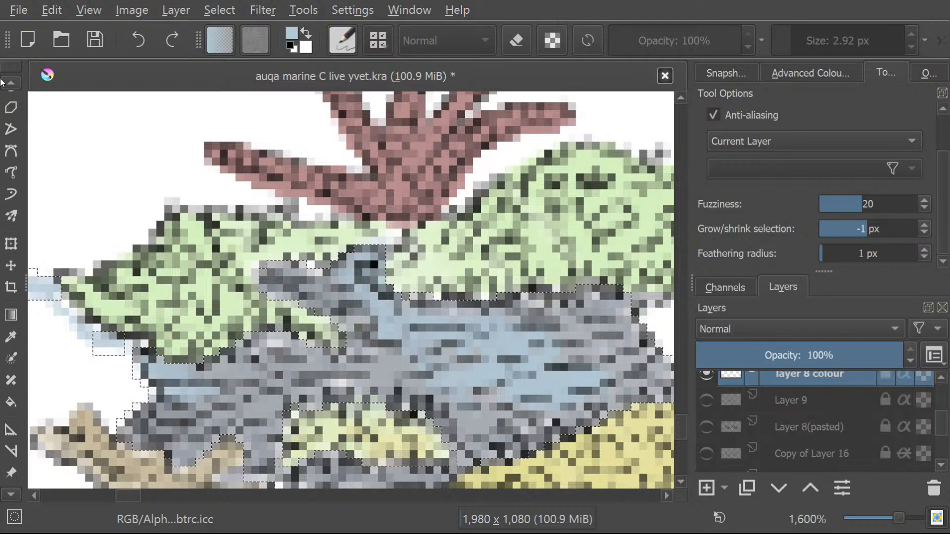
click(11, 139)
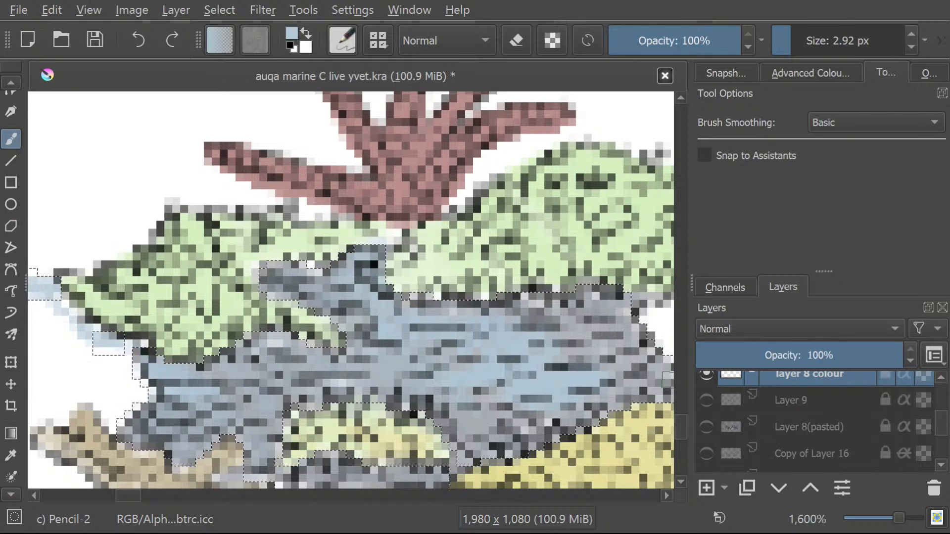
drag(678, 426, 675, 433)
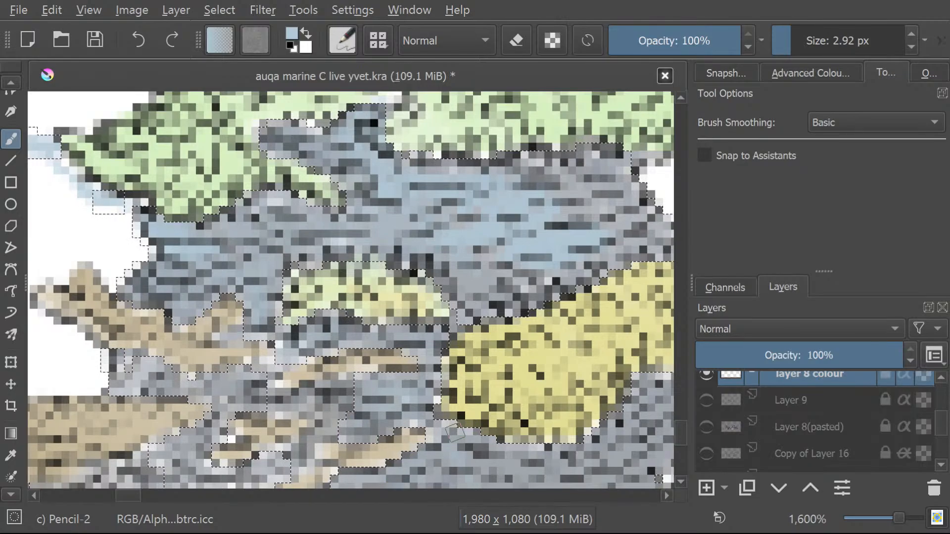
drag(126, 495, 132, 495)
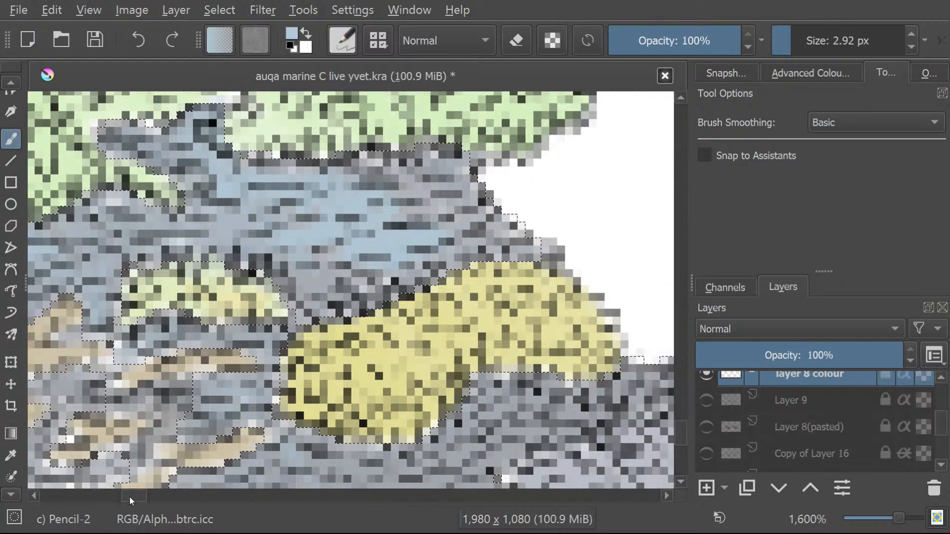
scroll(679, 423, down, 5)
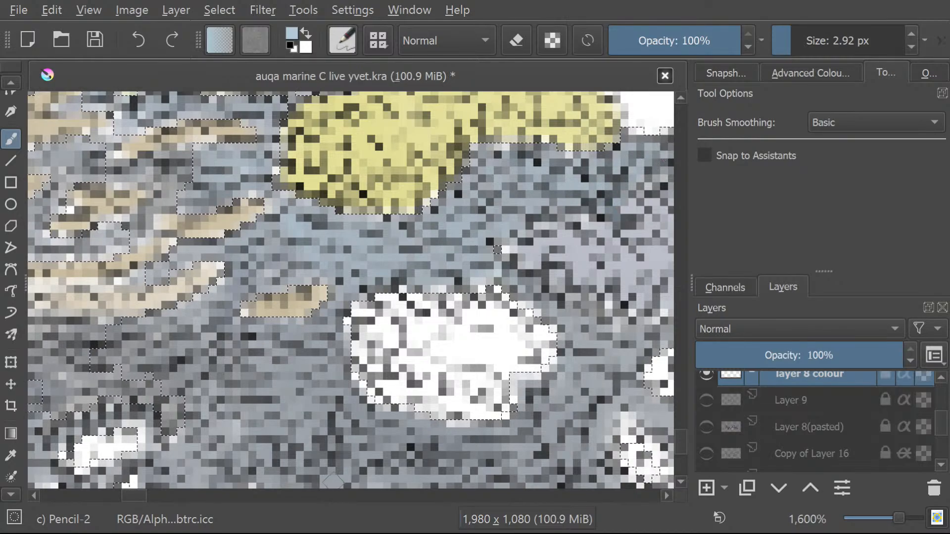
scroll(132, 498, right, 3)
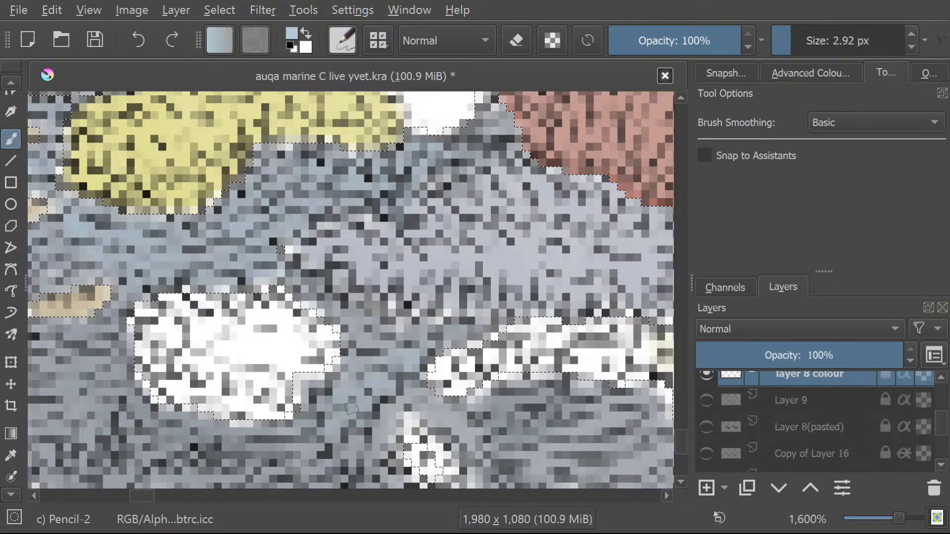
Enlarge the brush to 11.48 px and paint light blue over the rock surrounding the large white patch.
drag(798, 48, 807, 46)
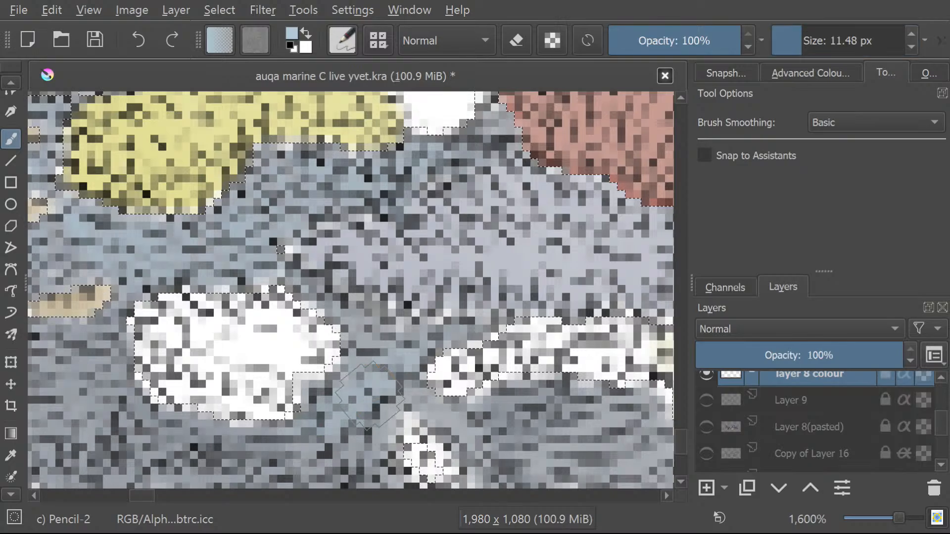
mouse_move(365, 402)
mouse_down()
mouse_move(287, 453)
mouse_move(295, 461)
mouse_move(371, 436)
mouse_move(377, 389)
mouse_up()
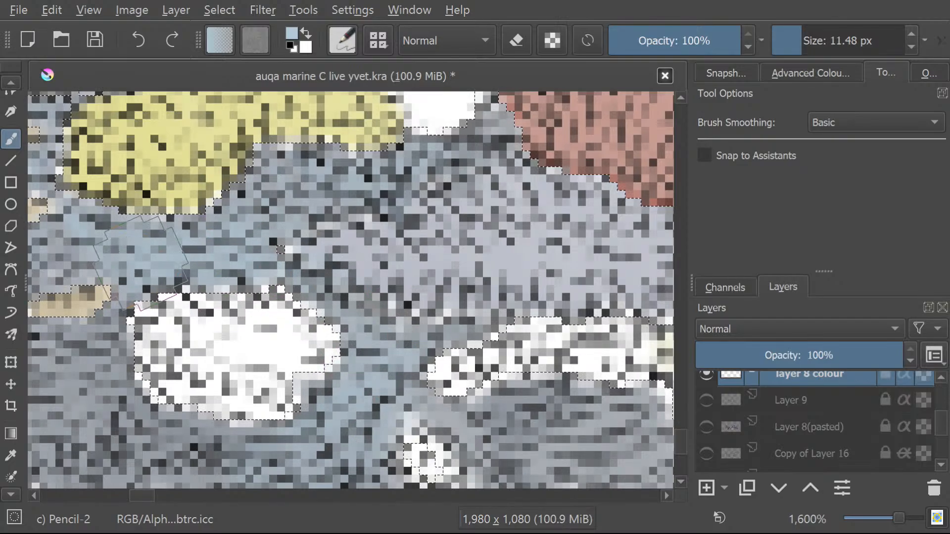
mouse_move(141, 263)
mouse_down()
mouse_move(96, 408)
mouse_move(123, 399)
mouse_move(130, 414)
mouse_move(59, 338)
mouse_move(46, 381)
mouse_up()
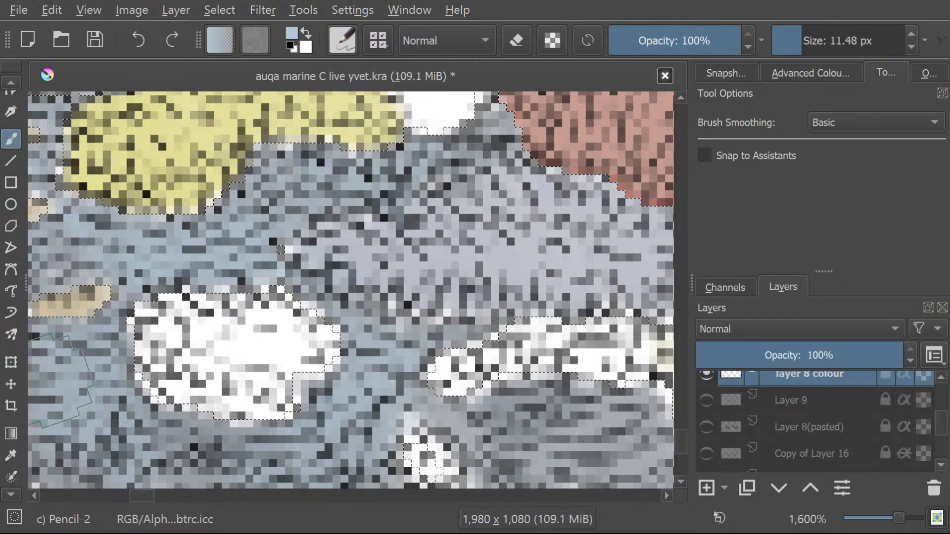
Paint light blue over the rock below the tan corals and along its lower-left rim.
drag(134, 503, 120, 496)
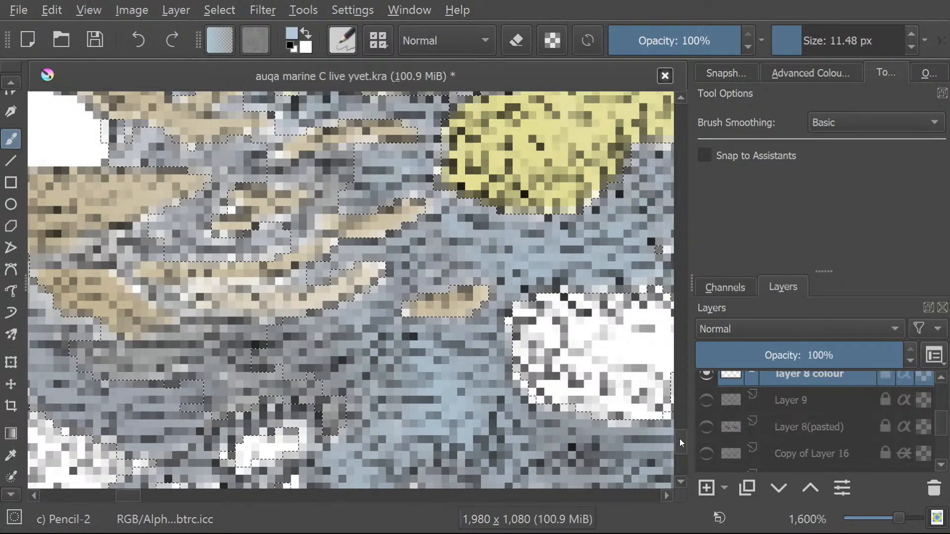
scroll(679, 438, down, 2)
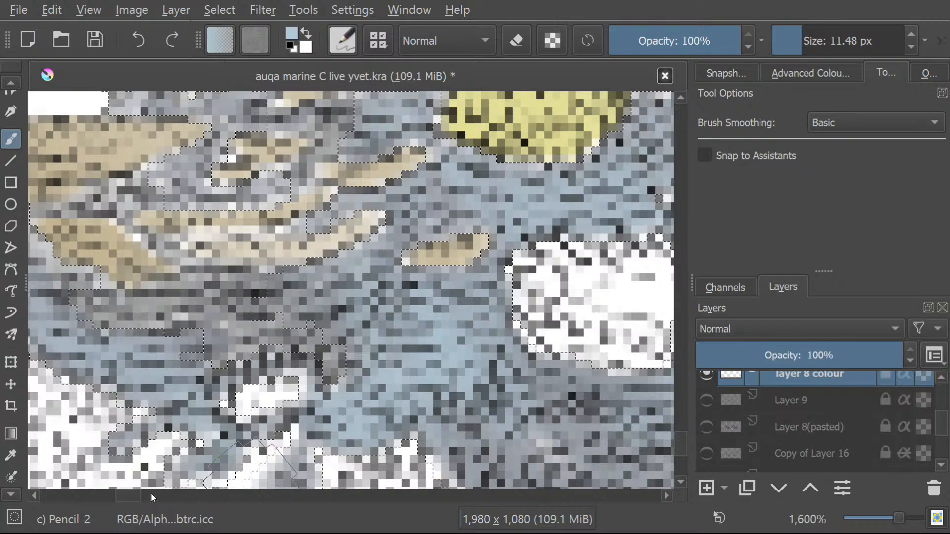
drag(121, 496, 114, 495)
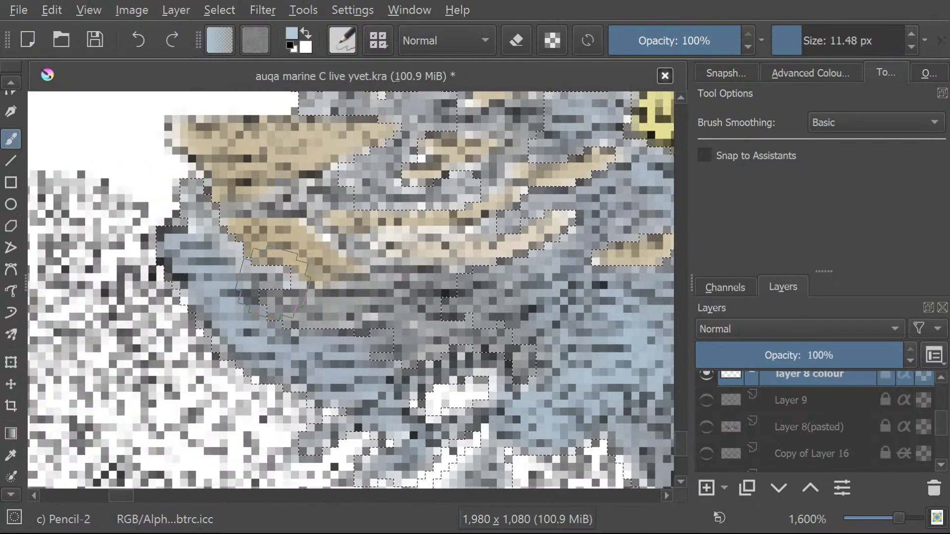
Paint light blue over the rock along the canvas's bottom edge, around the white patches and beneath the pale yellow coral.
drag(117, 498, 135, 505)
drag(681, 445, 681, 449)
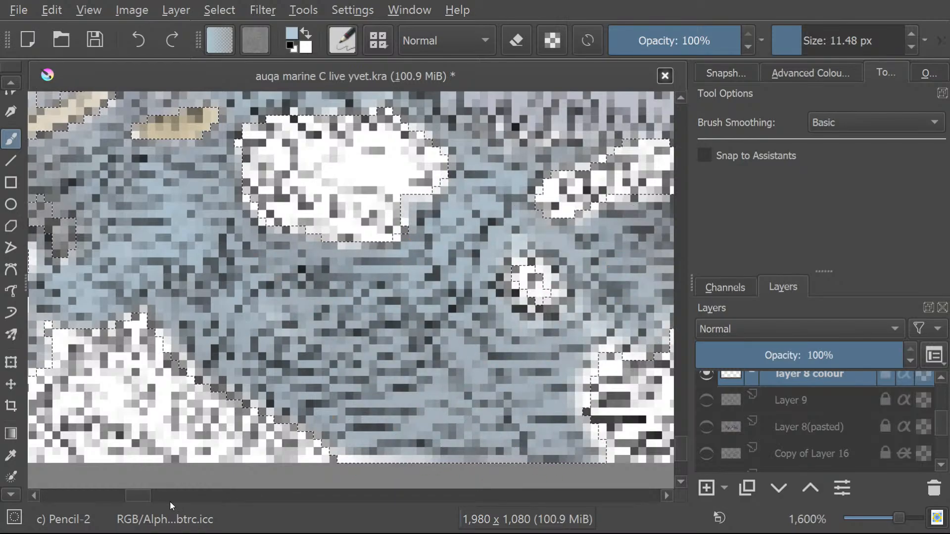
drag(135, 500, 145, 496)
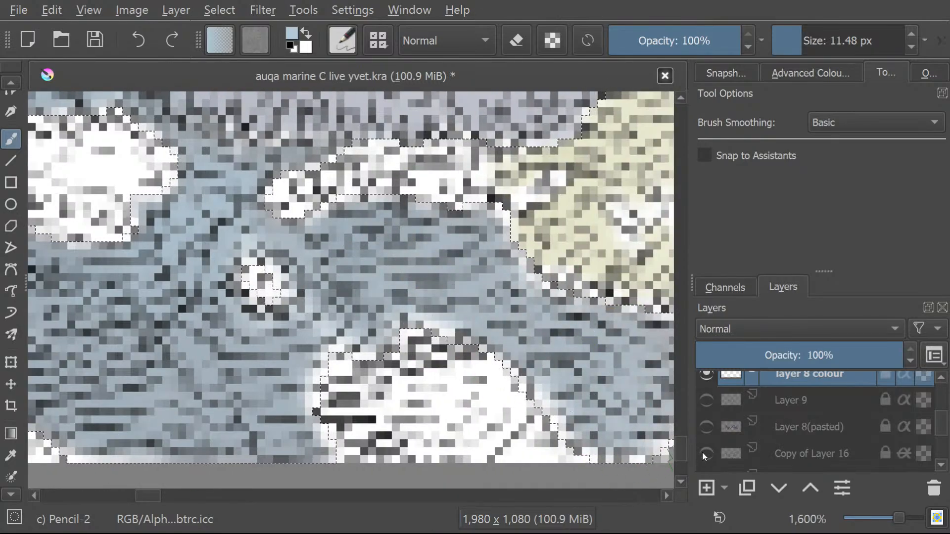
drag(145, 496, 155, 498)
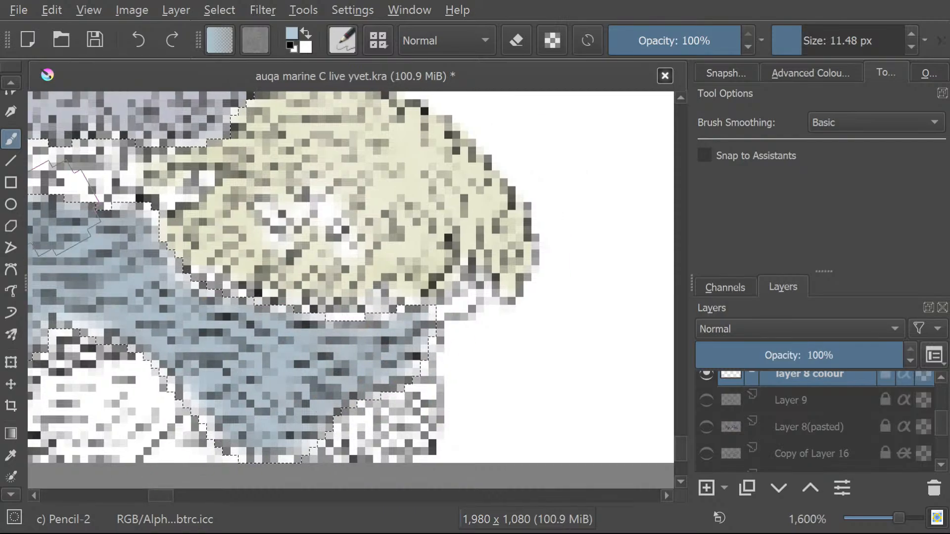
drag(176, 500, 118, 486)
drag(685, 445, 676, 424)
drag(97, 494, 119, 494)
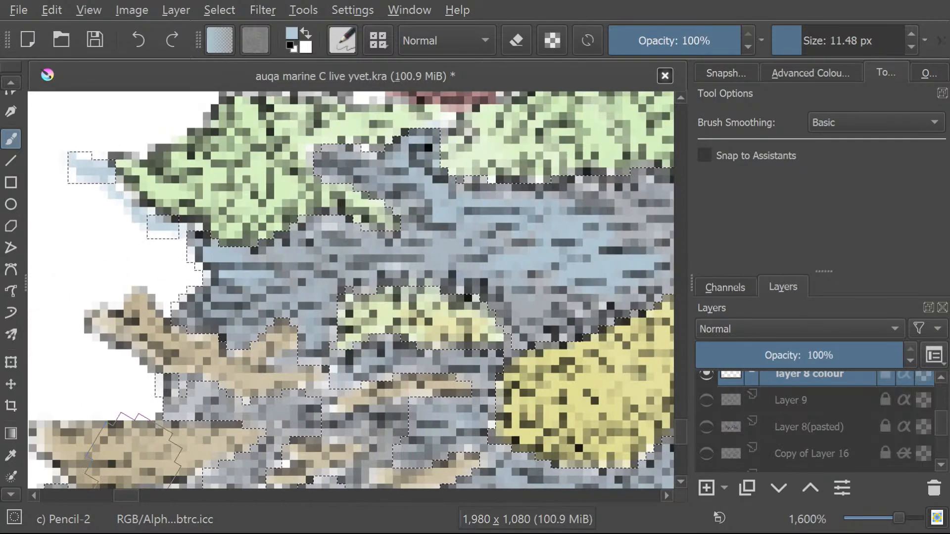
Erase the stray light blue outside the green coral's pointed tip with the circle eraser, sized 11.48 px and enlarged to 33.80 px.
click(219, 10)
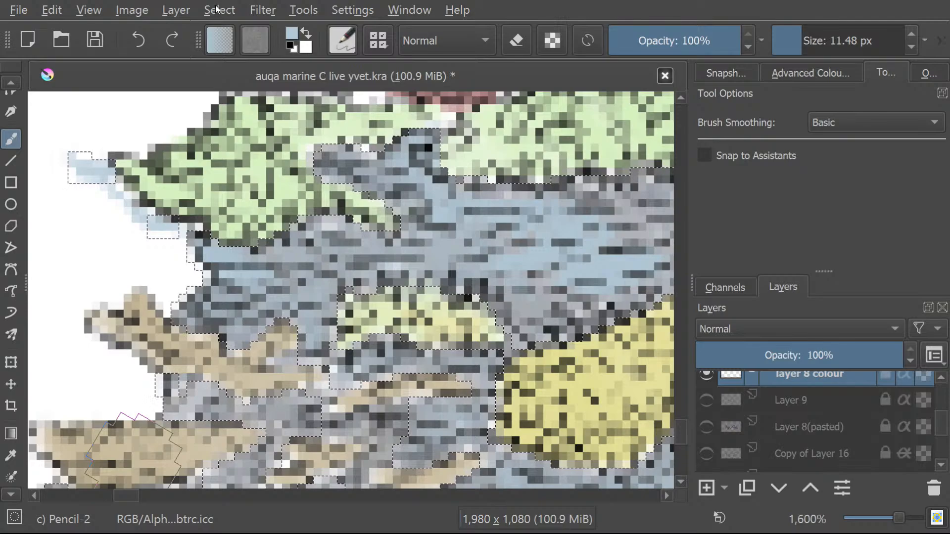
click(227, 55)
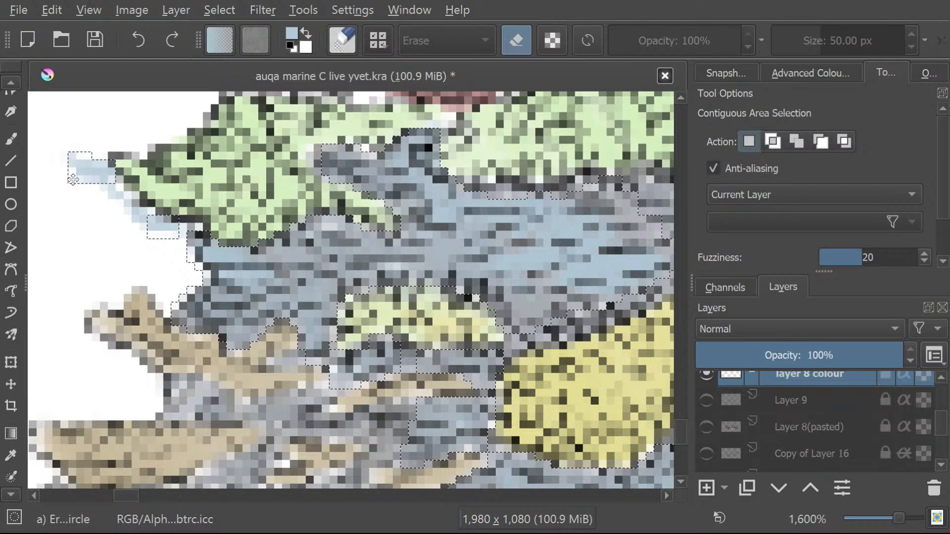
click(4, 142)
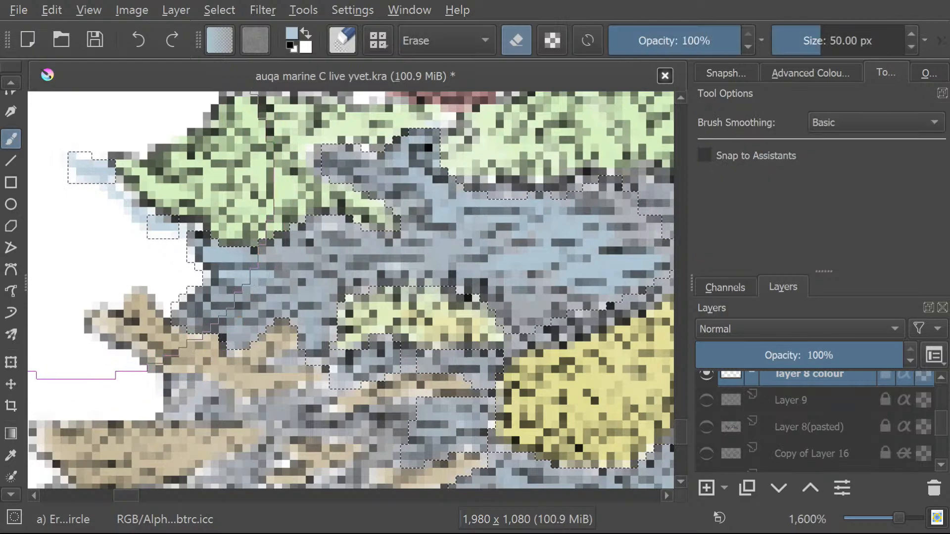
click(789, 37)
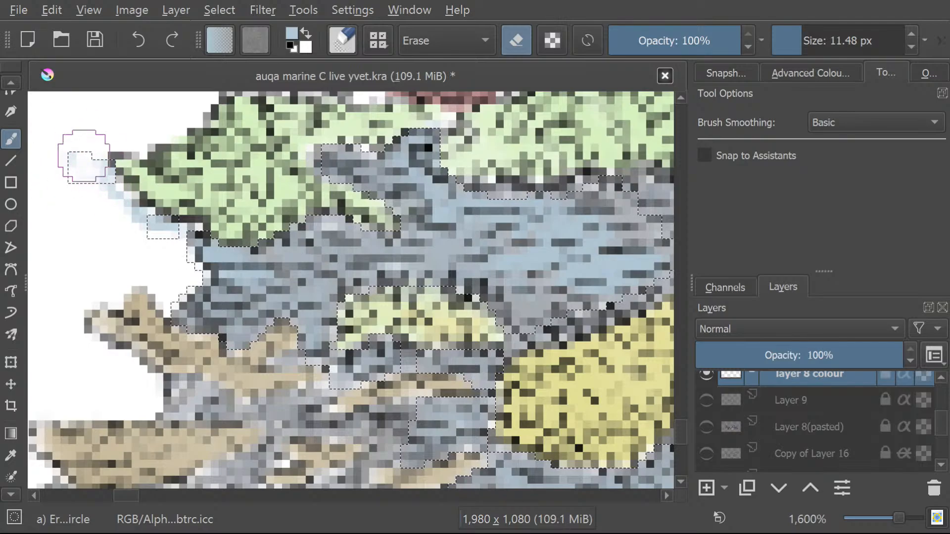
drag(804, 38, 814, 37)
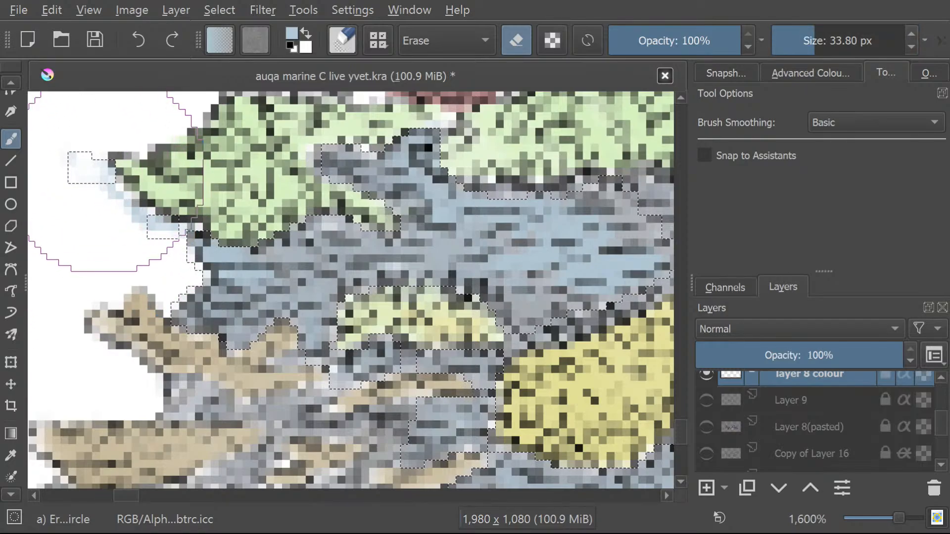
Clear the selection and erase the remaining light blue along the green coral's outer edge with a 5.18 px eraser.
click(219, 10)
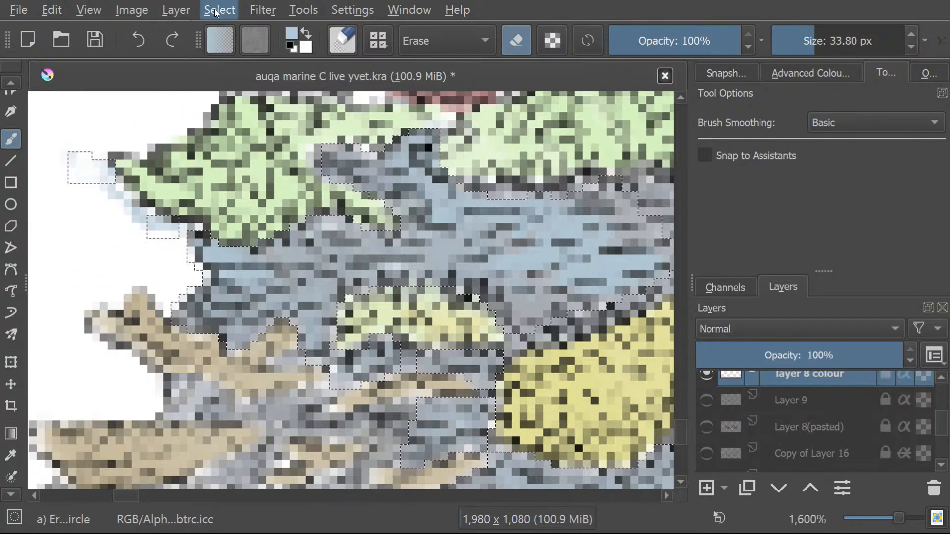
click(227, 56)
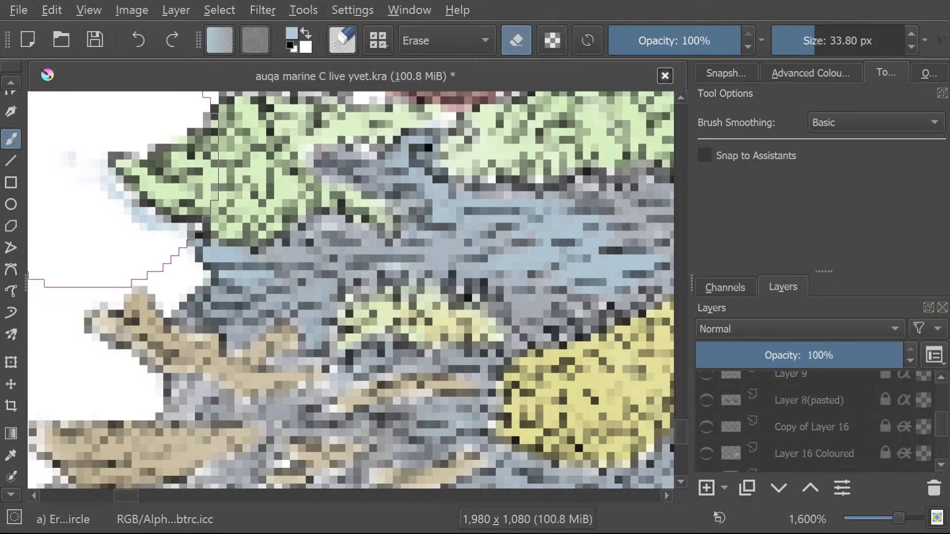
drag(787, 39, 791, 31)
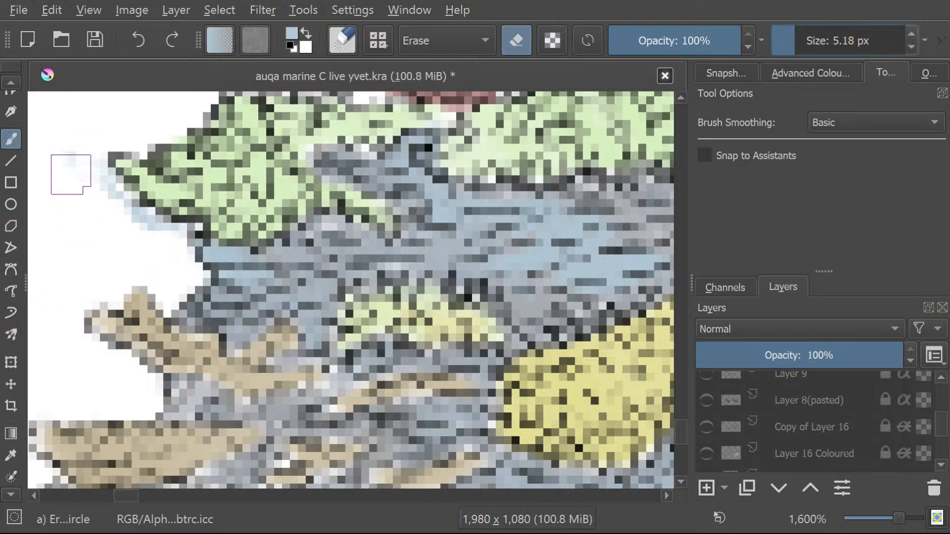
mouse_move(66, 167)
mouse_down()
mouse_move(70, 151)
mouse_move(124, 213)
mouse_move(140, 216)
mouse_move(119, 203)
mouse_move(180, 239)
mouse_move(99, 178)
mouse_move(145, 230)
mouse_move(168, 234)
mouse_move(154, 256)
mouse_move(168, 259)
mouse_move(113, 207)
mouse_move(73, 237)
mouse_move(38, 163)
mouse_up()
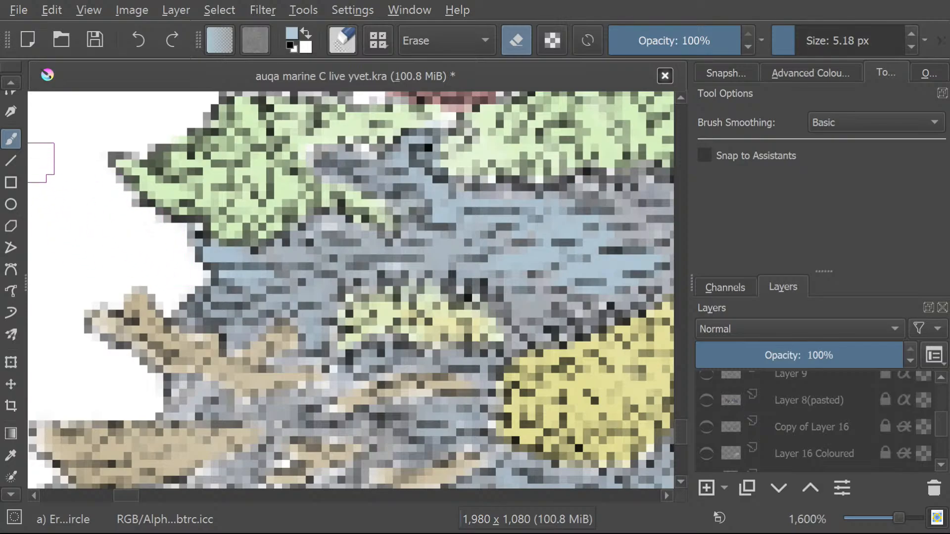